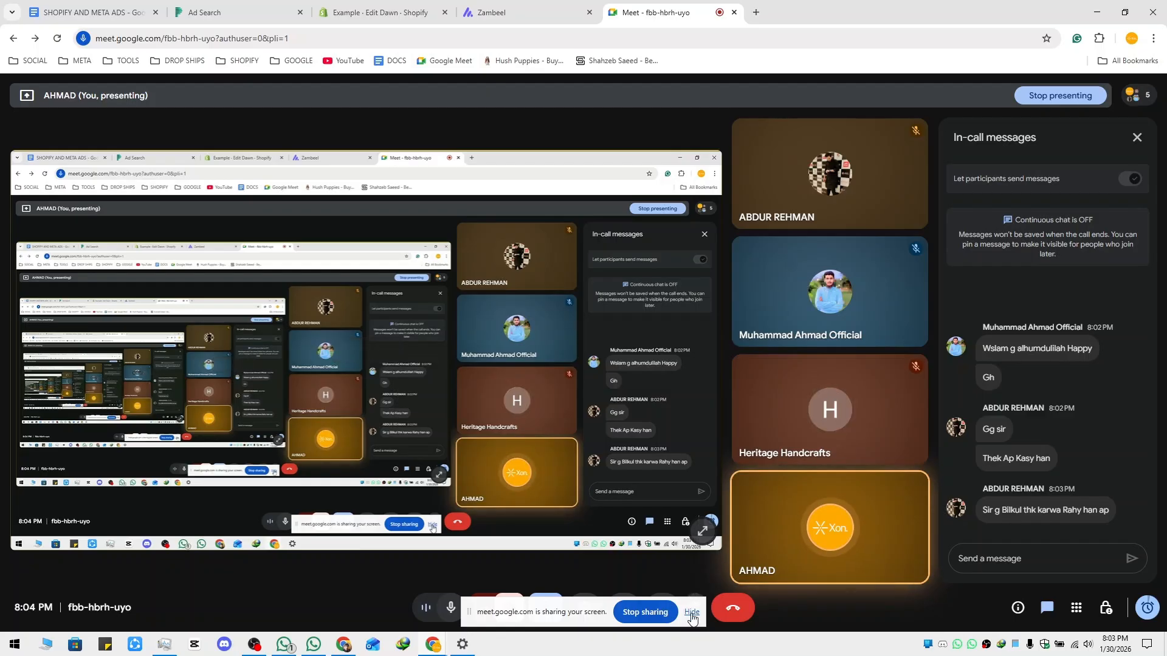
Switch to the Shopify theme editor and view the home page's Featured collection section and the available section types.
{"action": "left_click", "coordinate": [691, 612]}
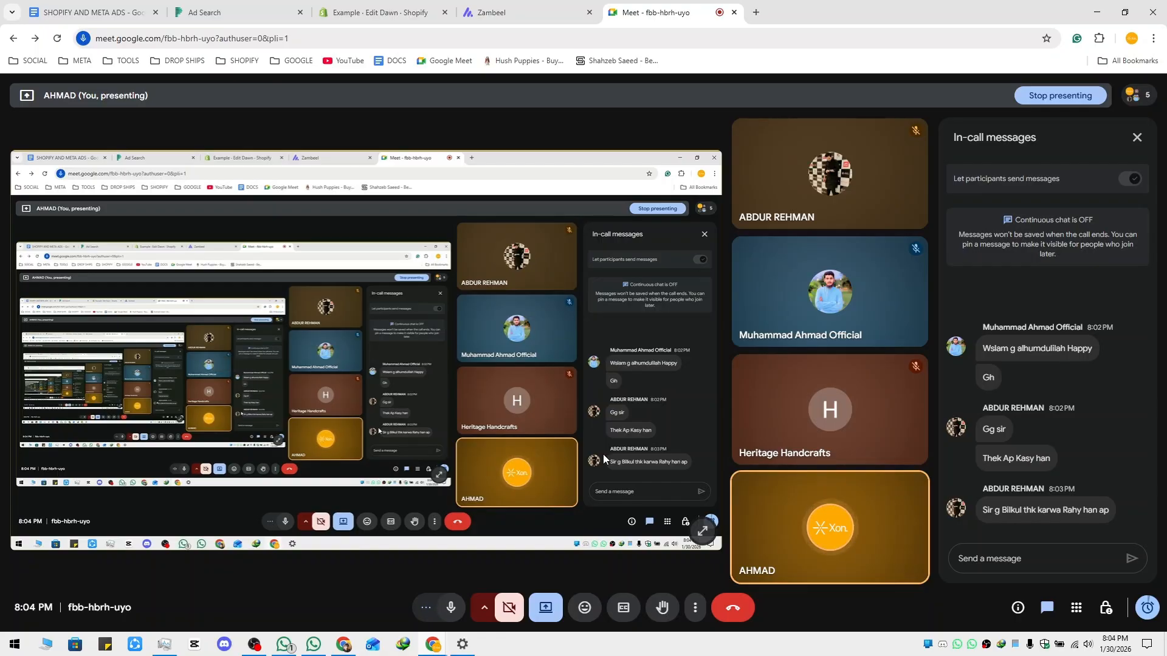
{"action": "left_click", "coordinate": [380, 12]}
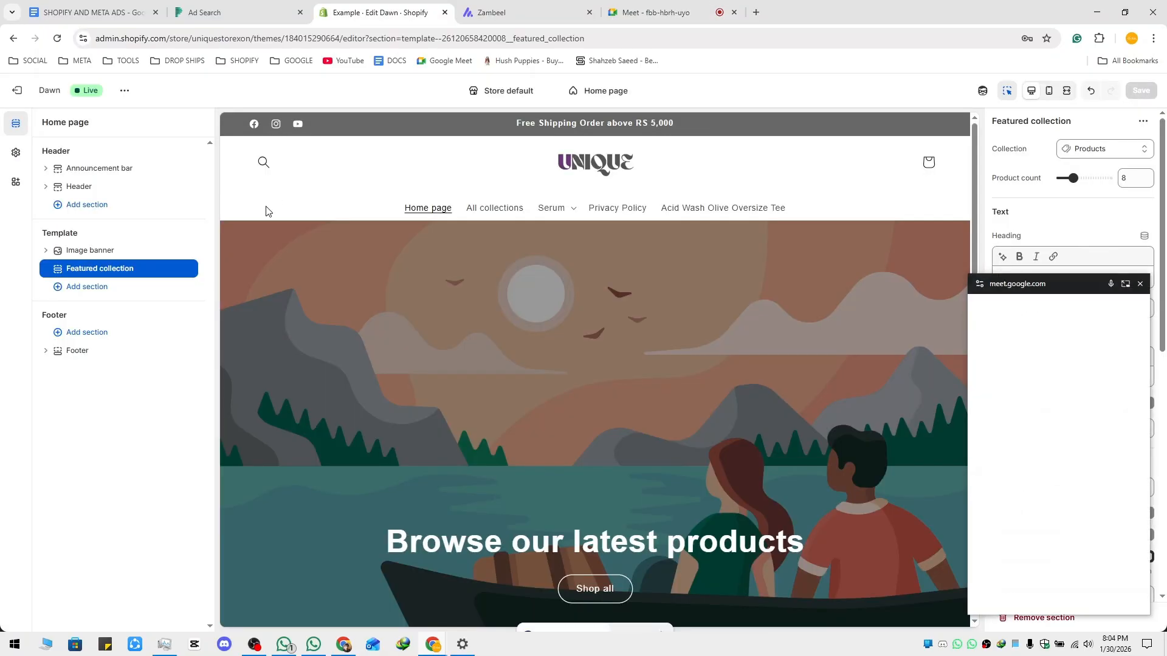
{"action": "left_click", "coordinate": [53, 270]}
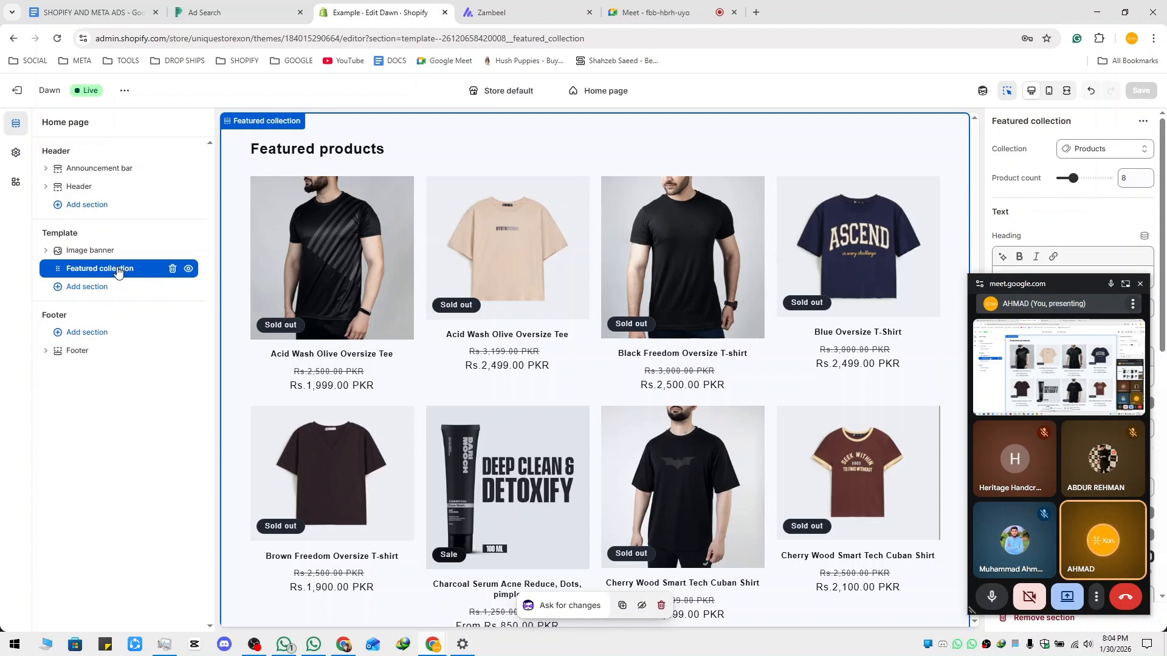
{"action": "left_click", "coordinate": [94, 294]}
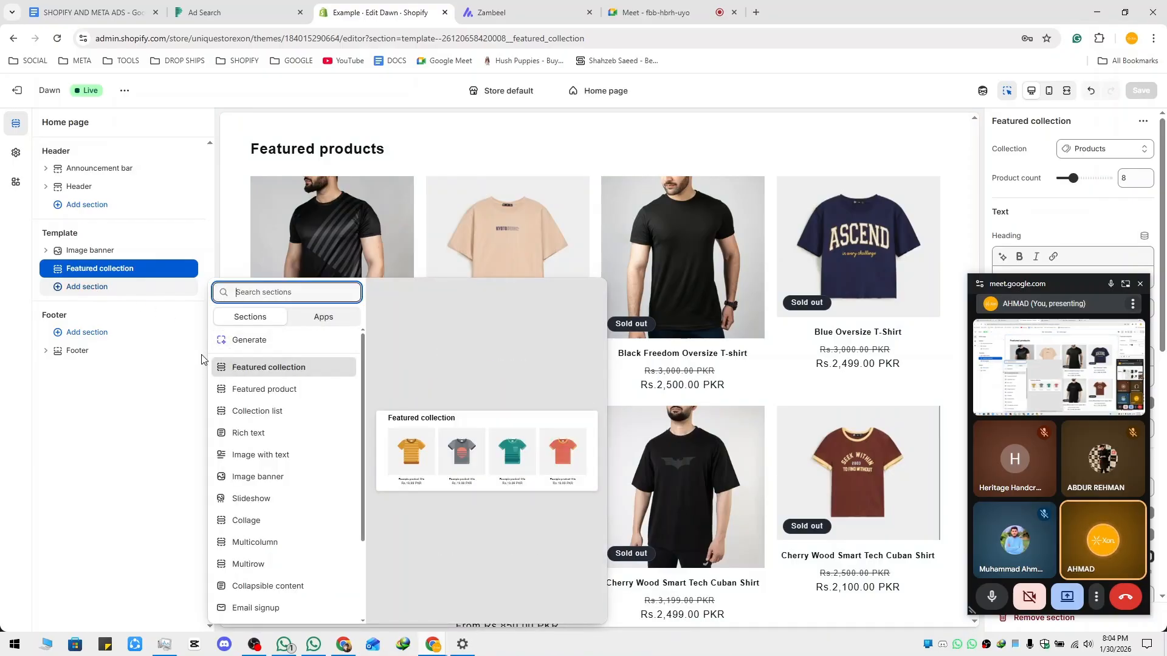
{"action": "left_click", "coordinate": [111, 393]}
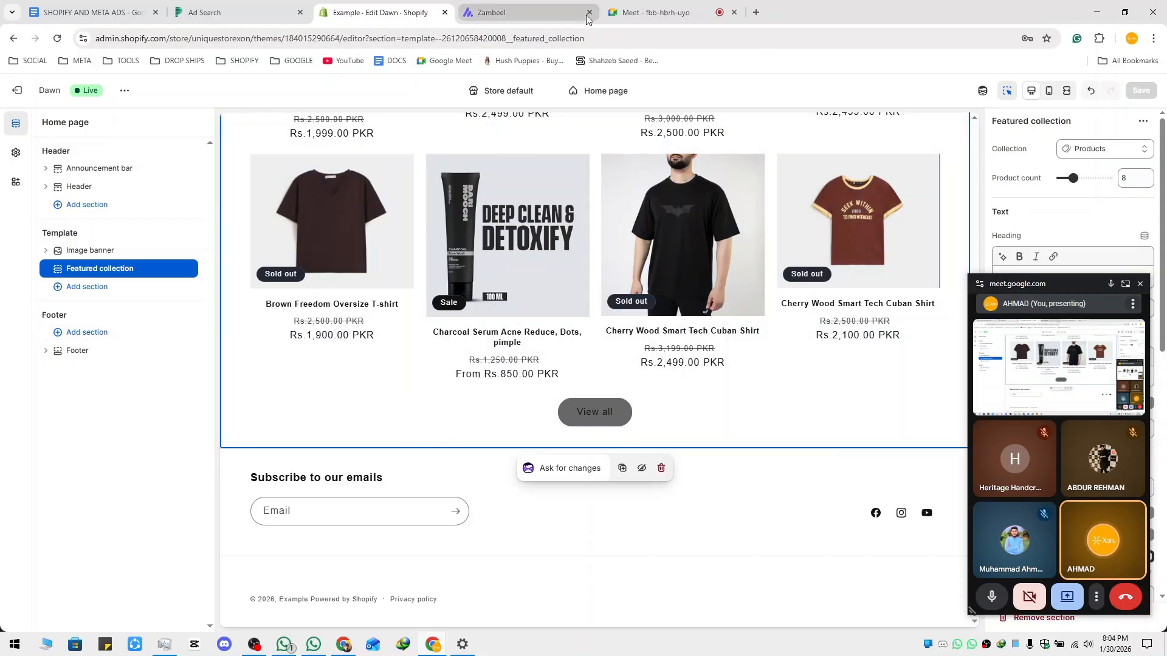
Close the Windows Settings window and open the participant list of the Google Meet call.
{"action": "left_click", "coordinate": [642, 9]}
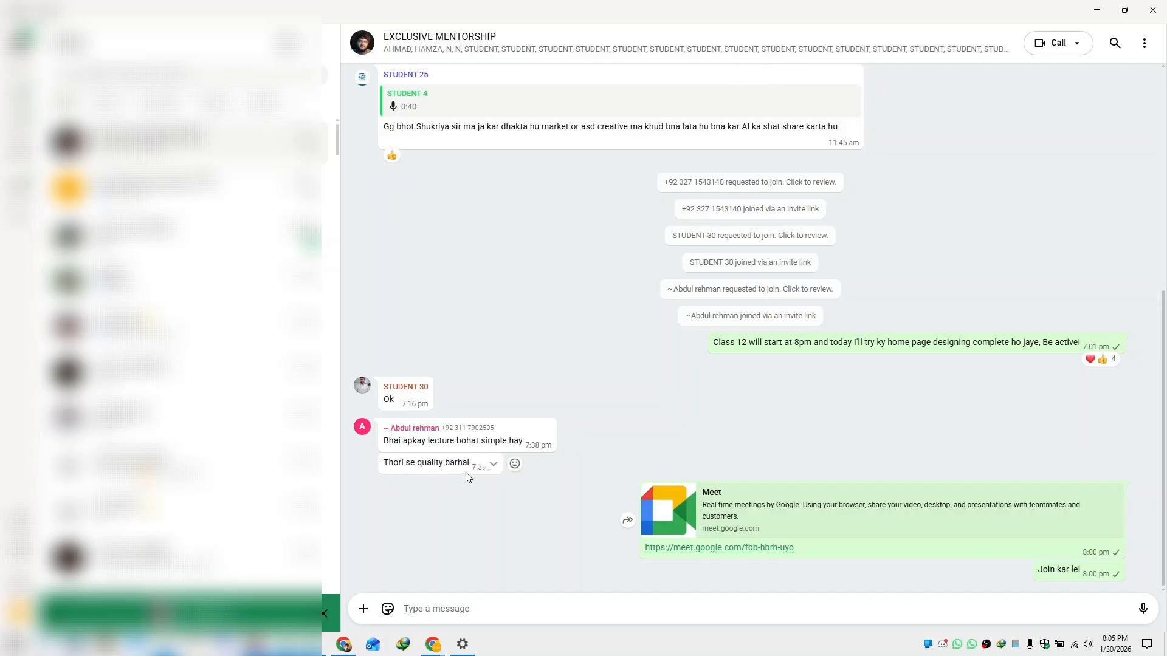
{"action": "left_click", "coordinate": [455, 651]}
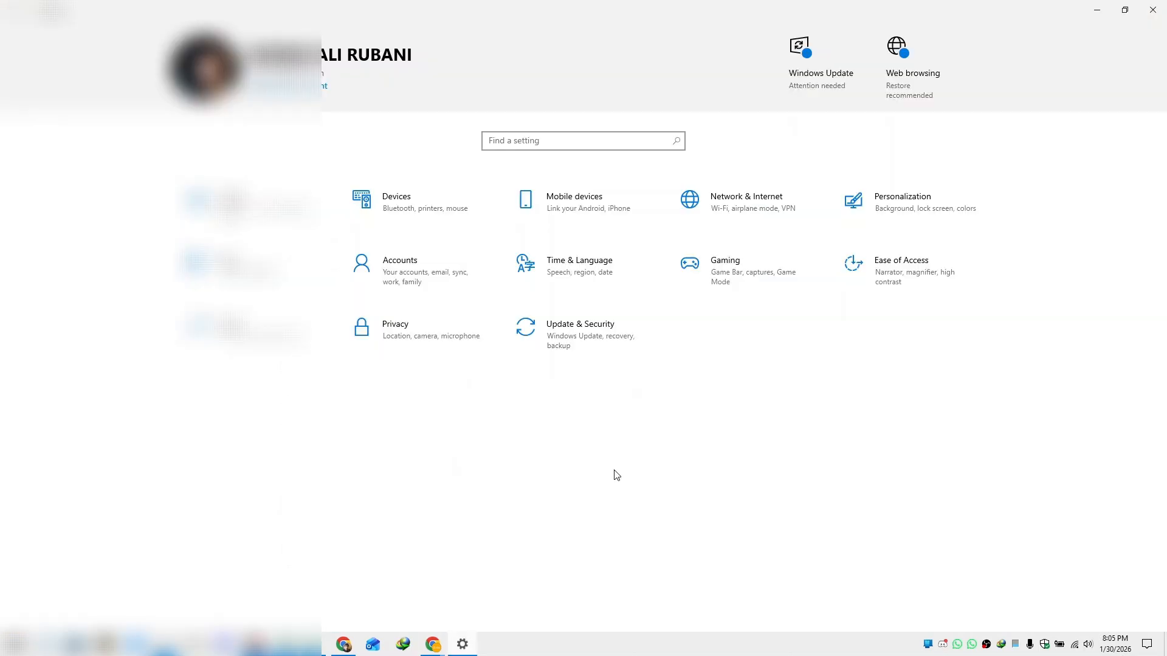
{"action": "left_click", "coordinate": [1153, 8]}
{"action": "mouse_move", "coordinate": [432, 644]}
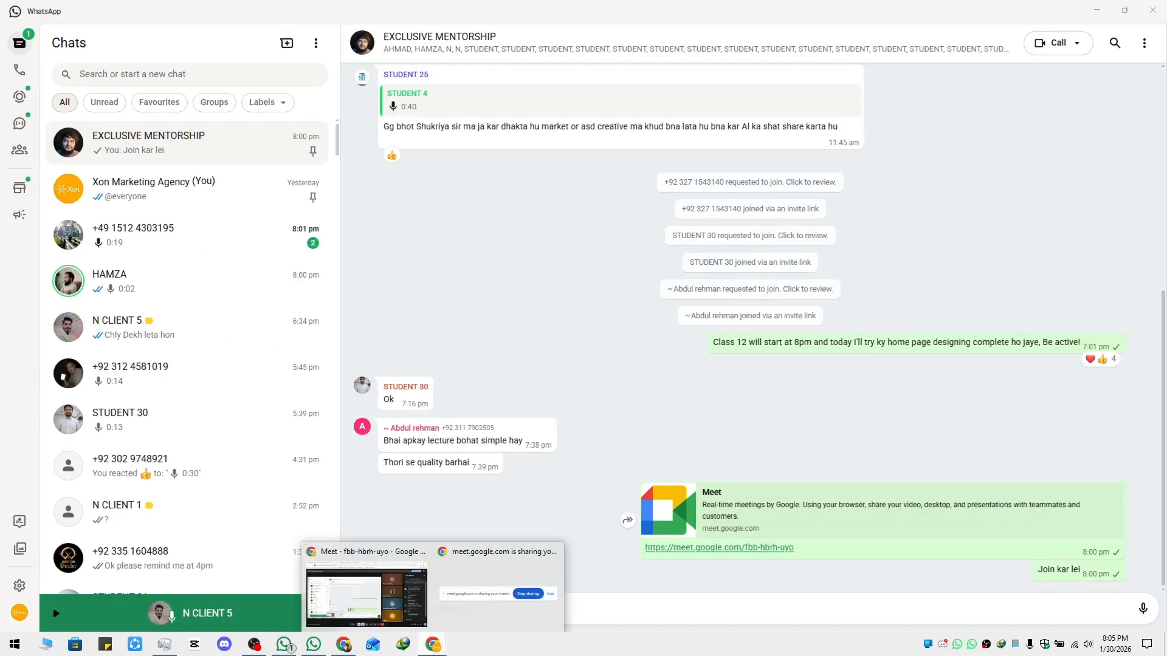
{"action": "left_click", "coordinate": [413, 549]}
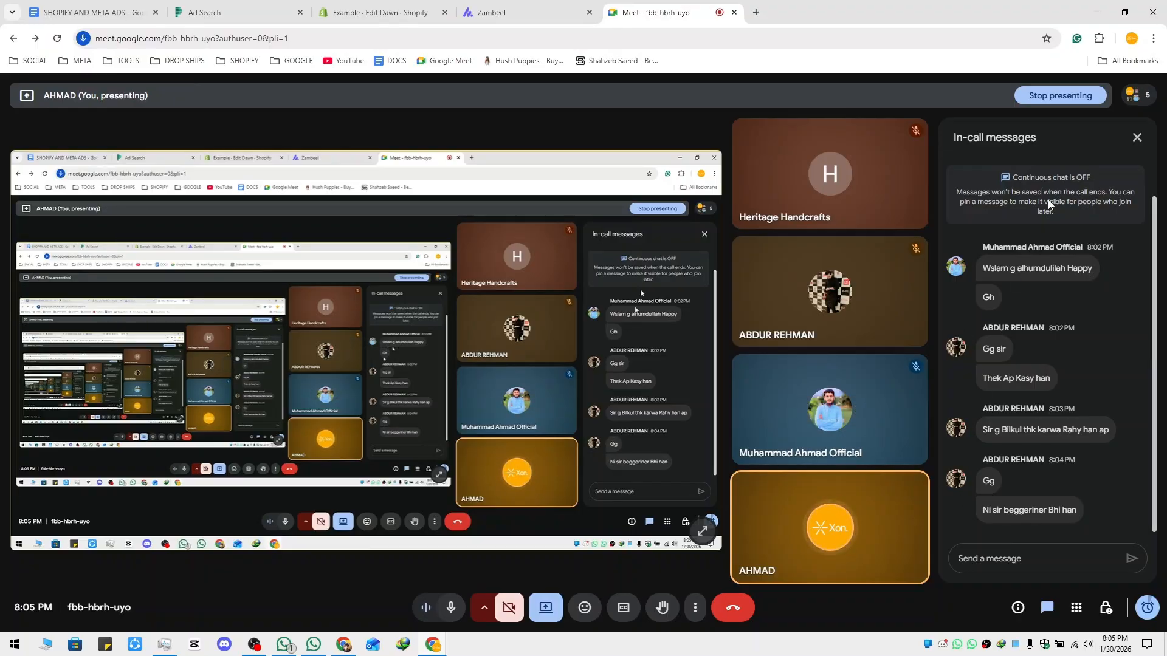
{"action": "left_click", "coordinate": [1130, 104]}
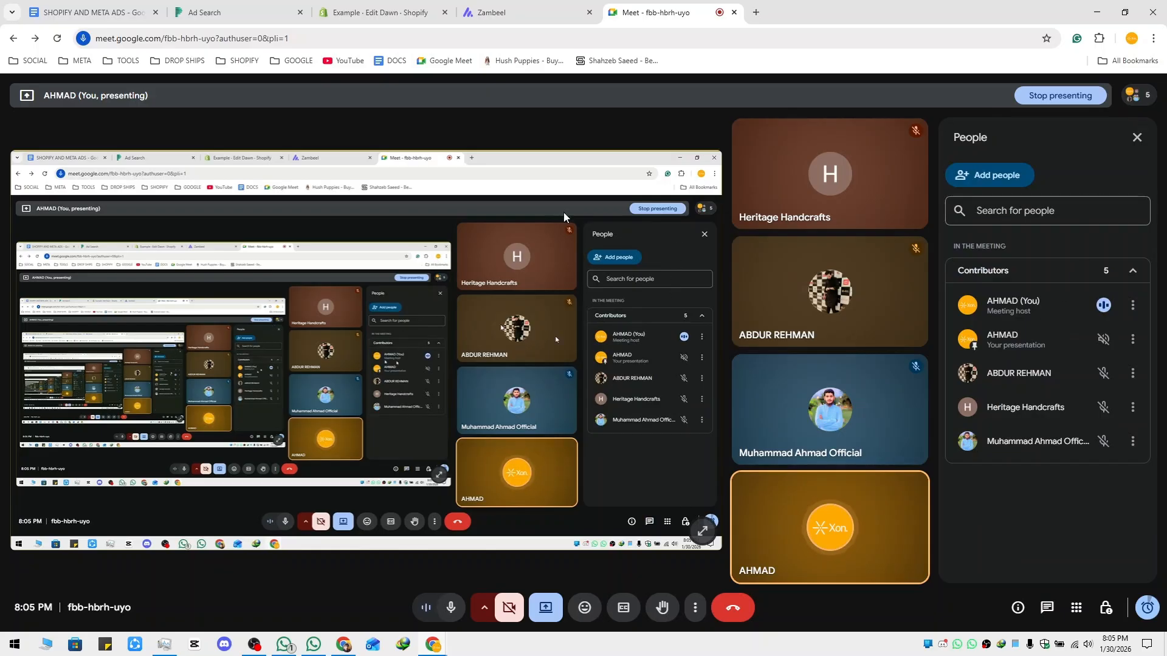
Go through the topics Theme Designing, Theme Setting and App Section in the SHOPIFY AND META ADS document, highlighting each one.
{"action": "left_click", "coordinate": [106, 14]}
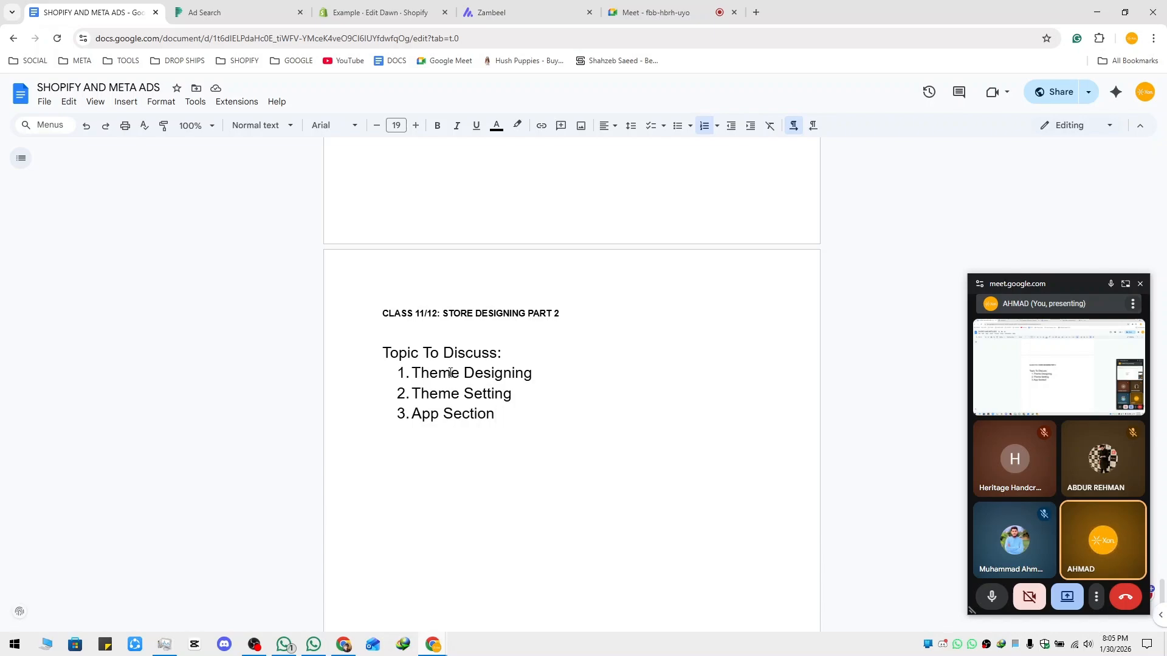
{"action": "left_click_drag", "start_coordinate": [413, 373], "coordinate": [539, 374]}
{"action": "left_click_drag", "start_coordinate": [413, 392], "coordinate": [516, 393]}
{"action": "left_click_drag", "start_coordinate": [411, 413], "coordinate": [495, 414]}
Close the Ad Search and Zambeel browser tabs.
{"action": "left_click", "coordinate": [243, 13]}
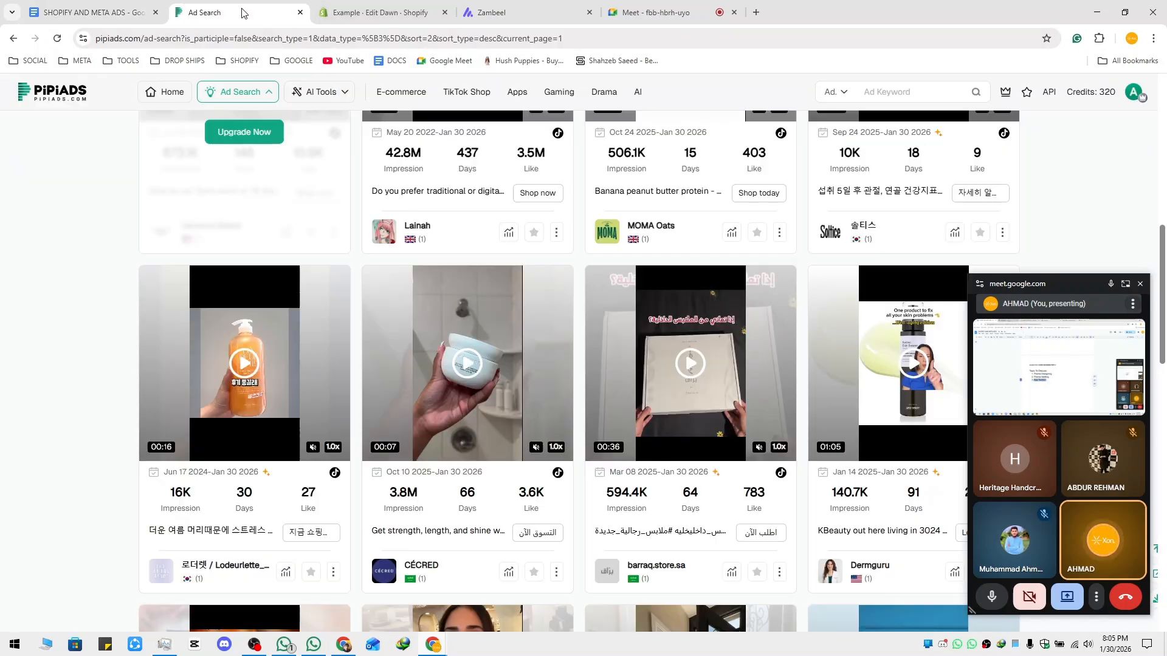
{"action": "left_click", "coordinate": [300, 12]}
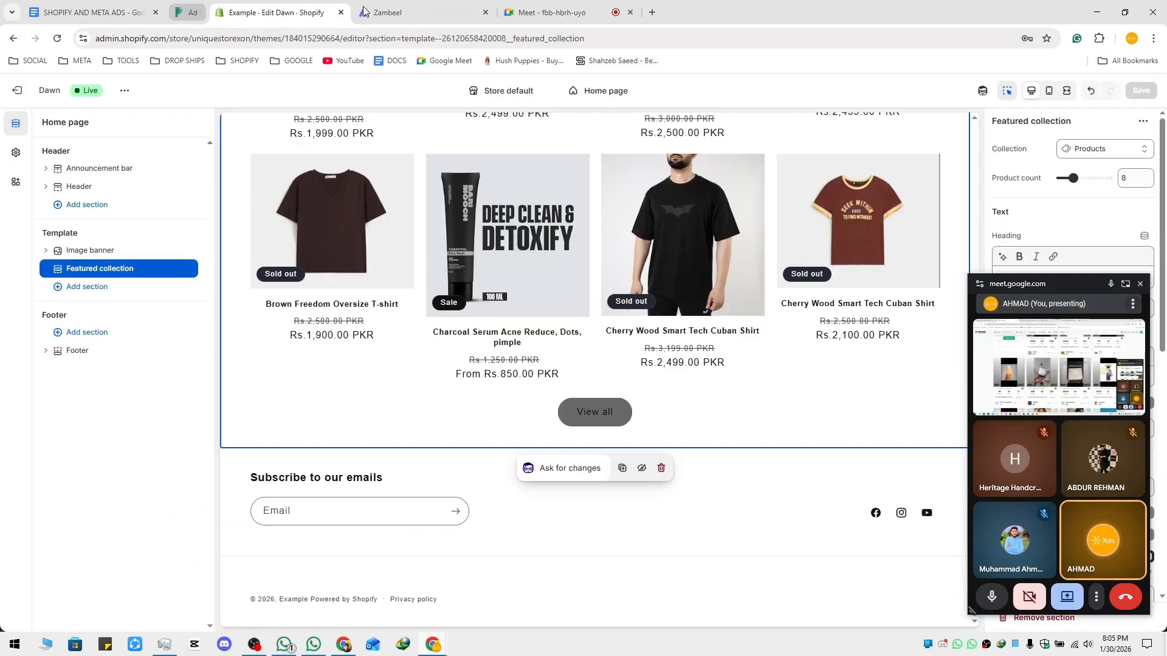
{"action": "left_click", "coordinate": [385, 14]}
{"action": "left_click", "coordinate": [444, 13]}
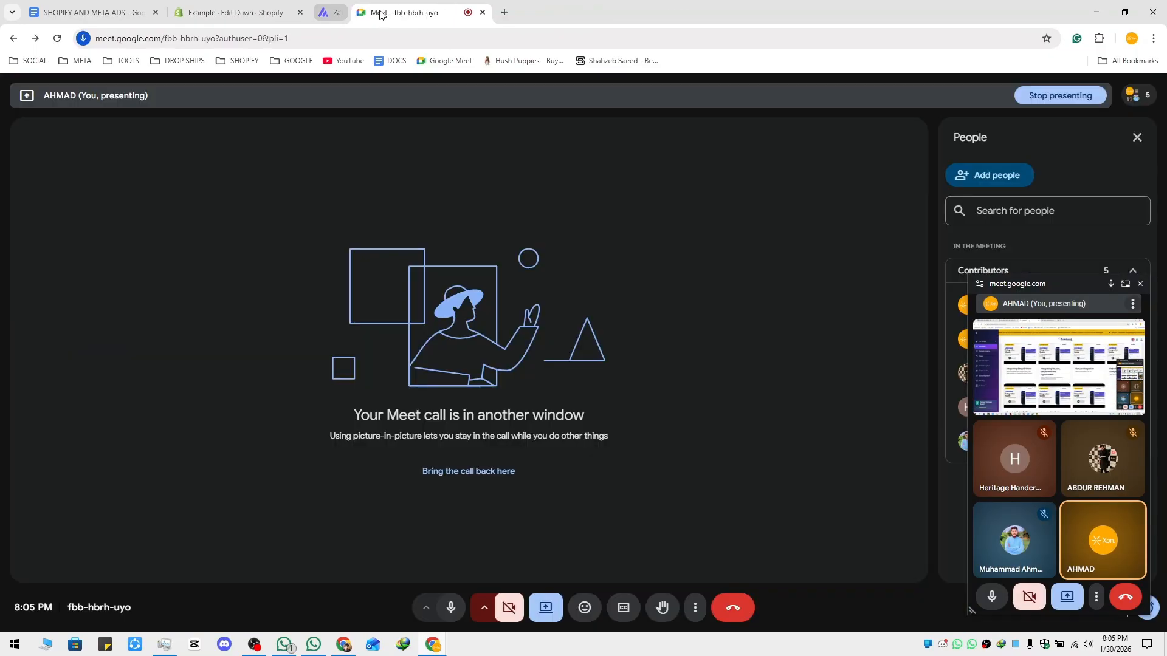
Return to the Shopify theme editor, view the theme settings categories and go back to the home page sections.
{"action": "left_click", "coordinate": [244, 12]}
{"action": "scroll", "coordinate": [428, 328], "scroll_direction": "up", "scroll_amount": 15}
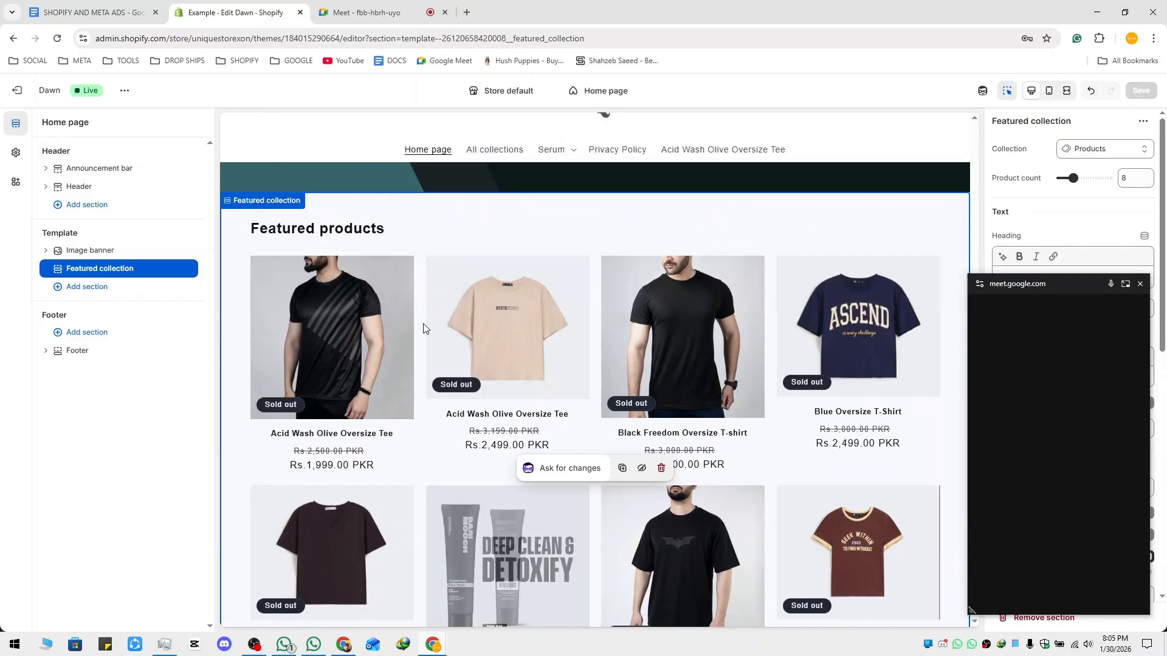
{"action": "left_click", "coordinate": [16, 155]}
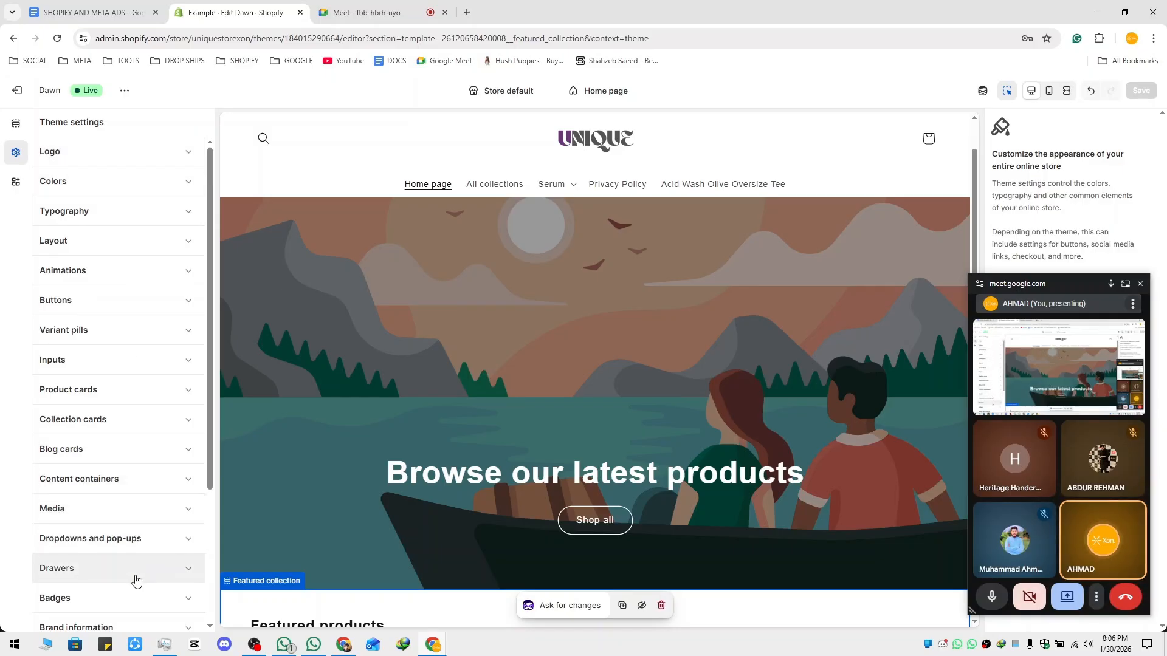
{"action": "left_click", "coordinate": [13, 125]}
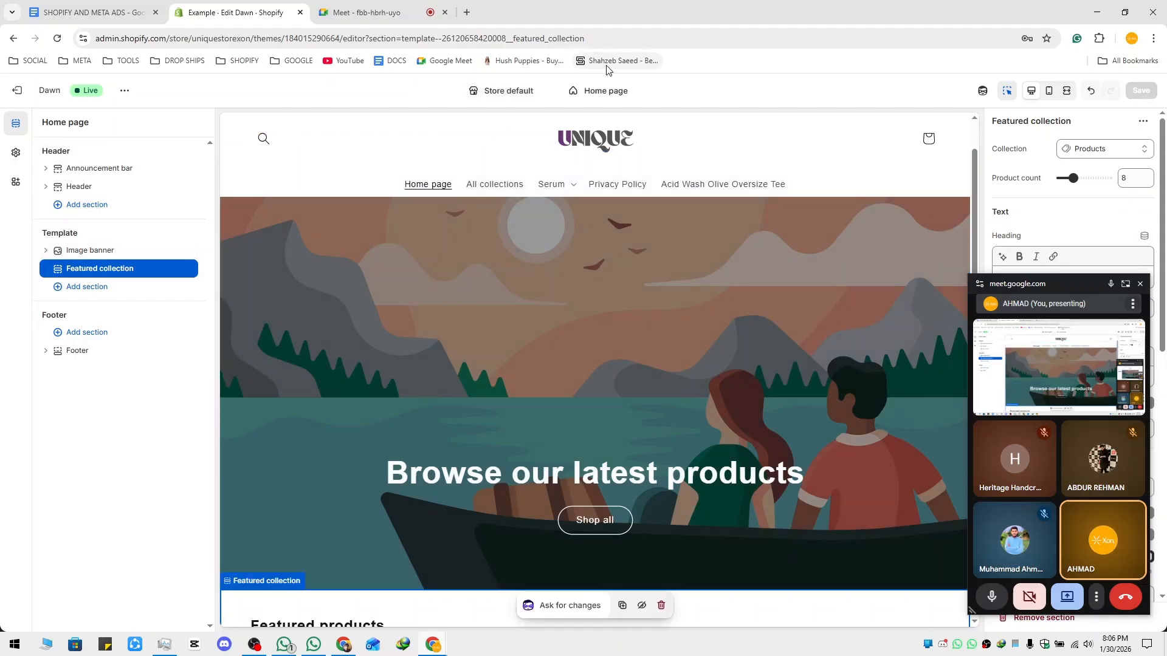
Open the bookmarked Shahzeb Saeed store in a tab beside the theme editor and close the floating Meet window.
{"action": "middle_click", "coordinate": [576, 62]}
{"action": "left_click_drag", "start_coordinate": [517, 12], "coordinate": [409, 17]}
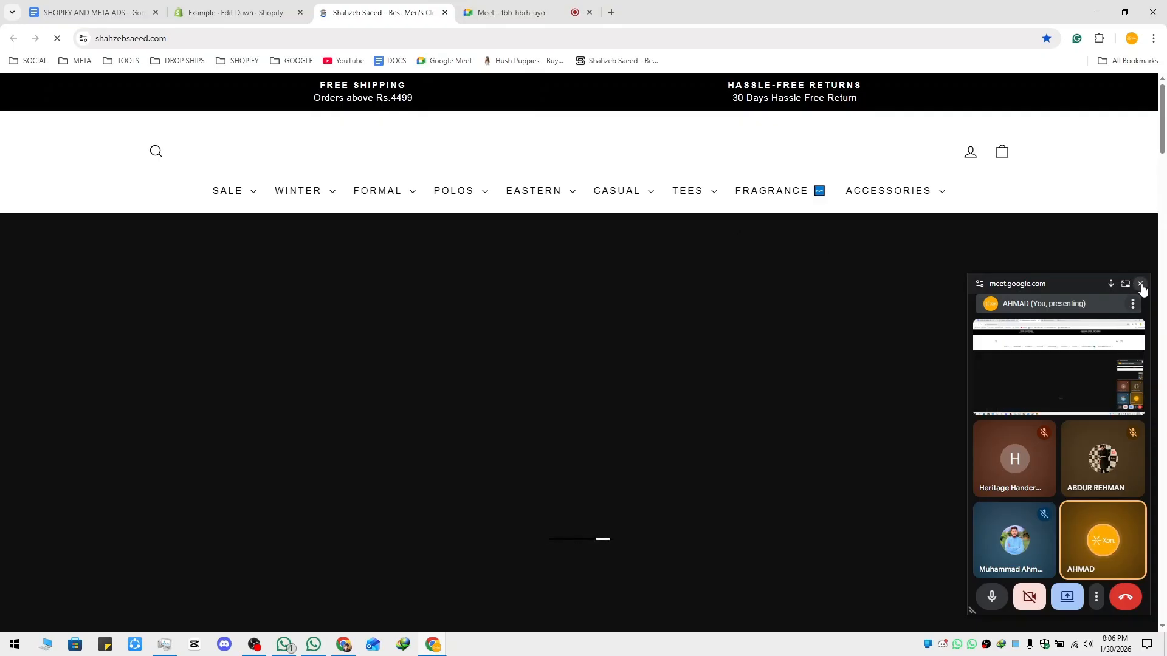
{"action": "left_click", "coordinate": [1141, 284]}
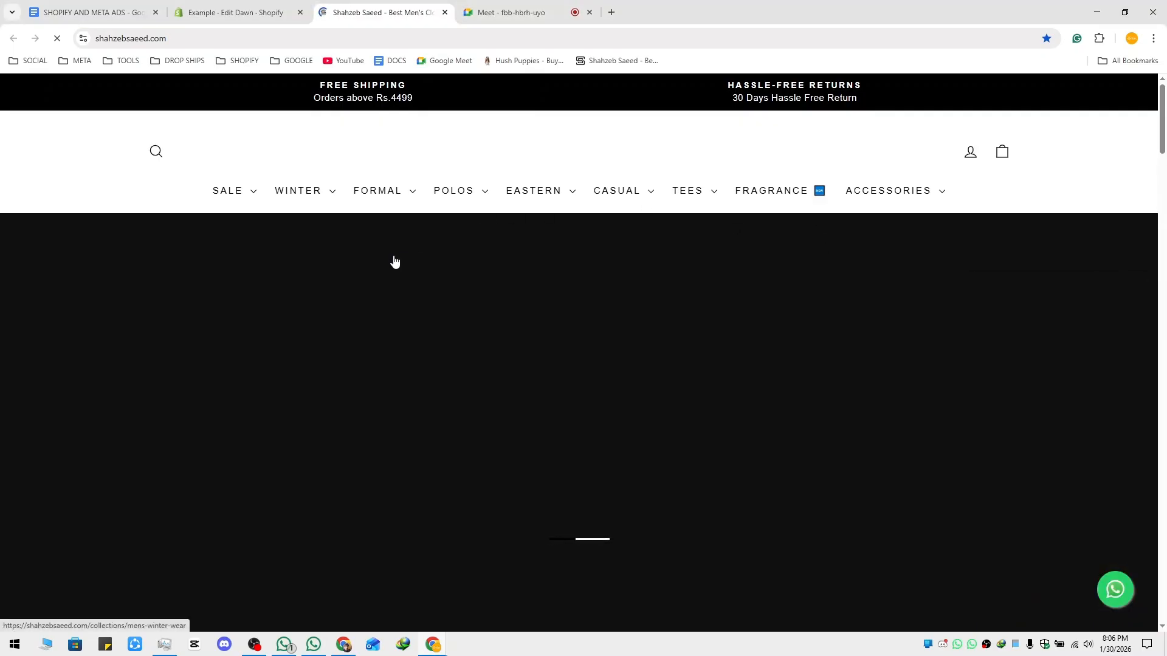
Examine the Shahzeb Saeed home page layout from the header down to the seasonal collections and compare it with the edited store.
{"action": "scroll", "coordinate": [316, 285], "scroll_direction": "down", "scroll_amount": 5}
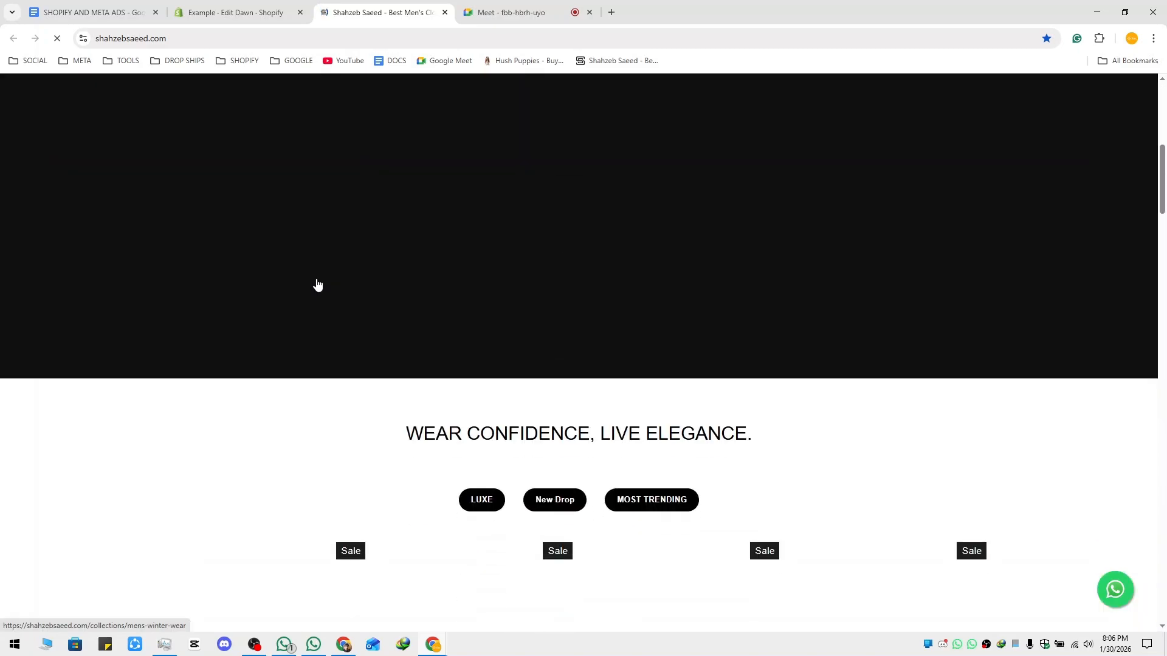
{"action": "scroll", "coordinate": [316, 284], "scroll_direction": "down", "scroll_amount": 4}
{"action": "scroll", "coordinate": [317, 284], "scroll_direction": "down", "scroll_amount": 6}
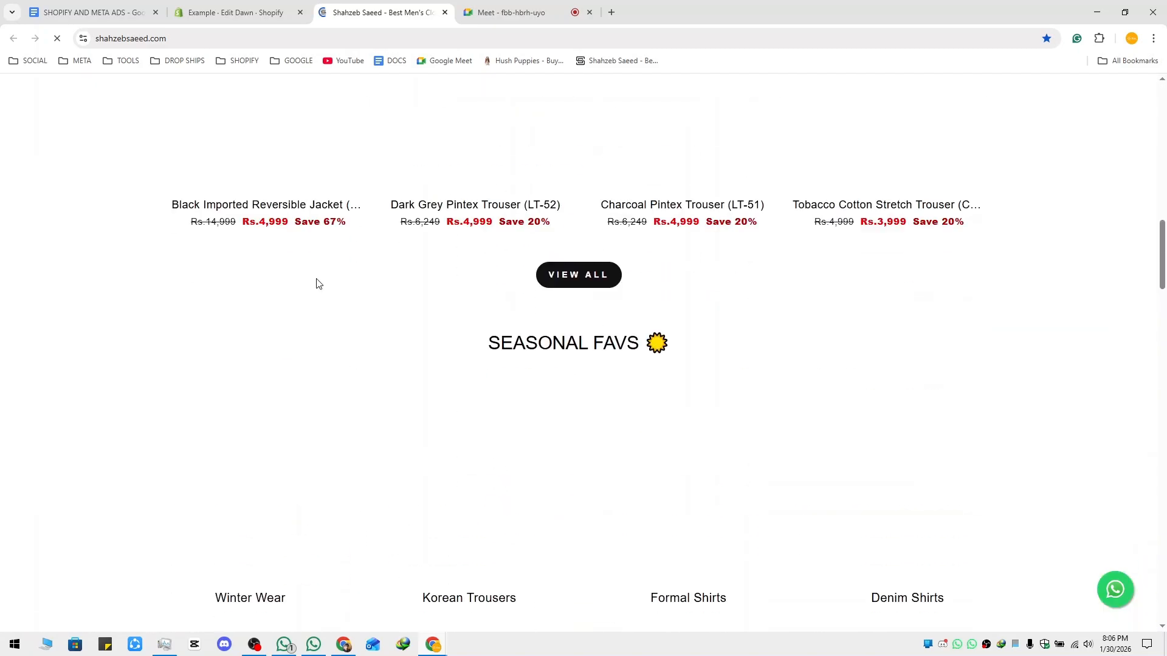
{"action": "scroll", "coordinate": [316, 284], "scroll_direction": "up", "scroll_amount": 15}
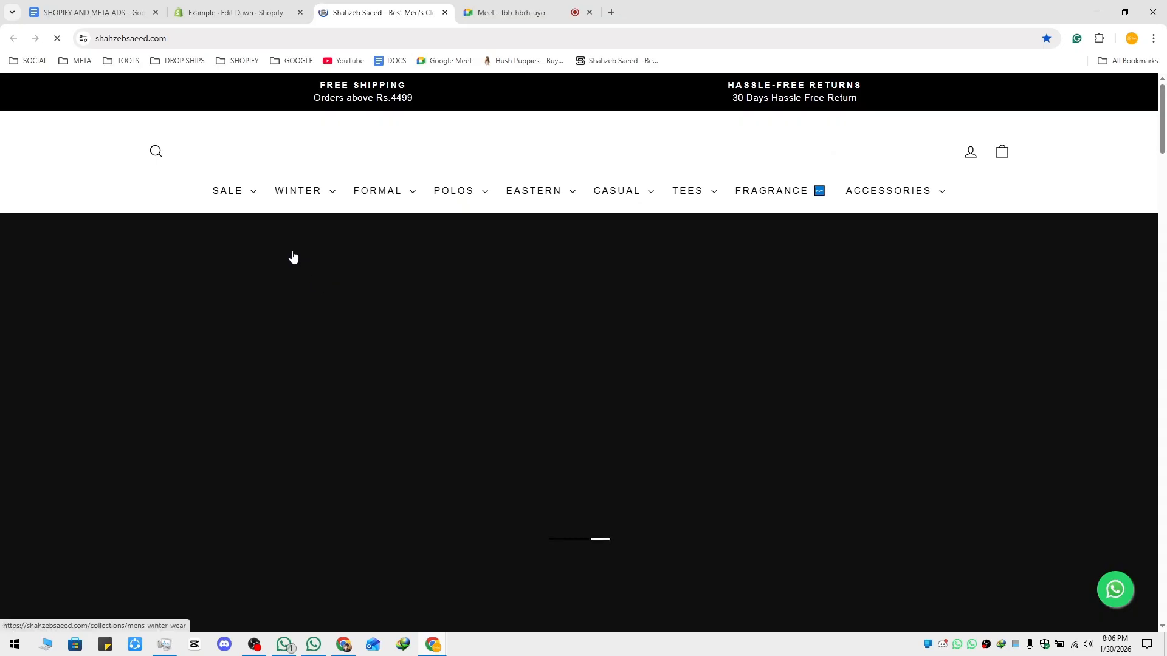
{"action": "left_click", "coordinate": [264, 14]}
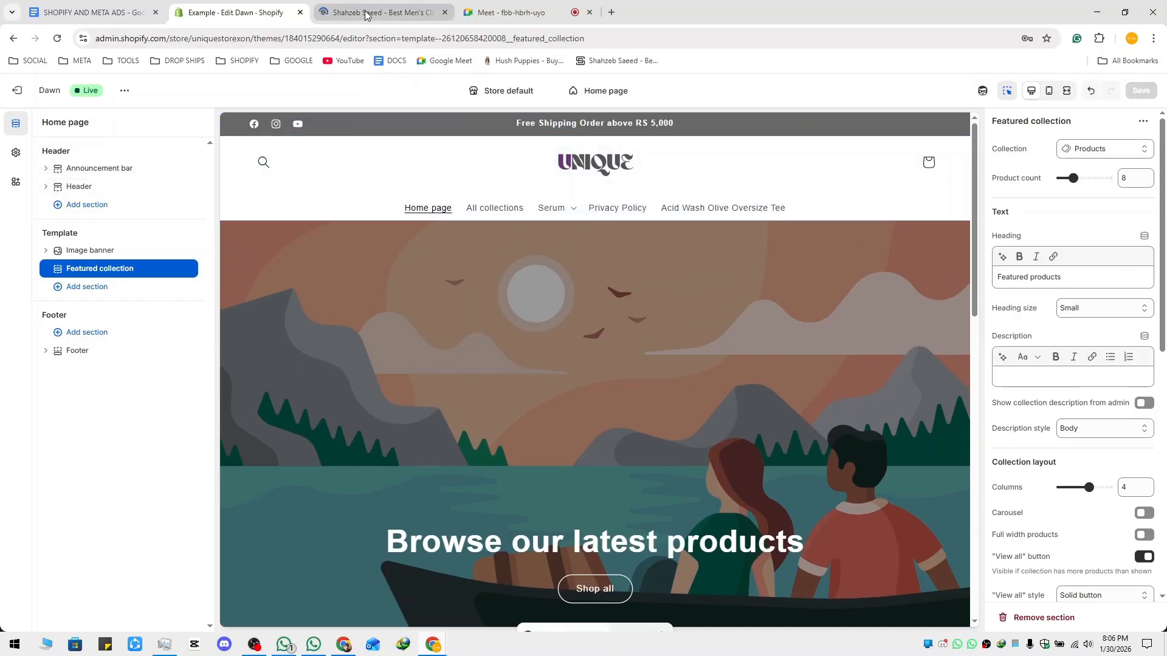
{"action": "left_click", "coordinate": [365, 11]}
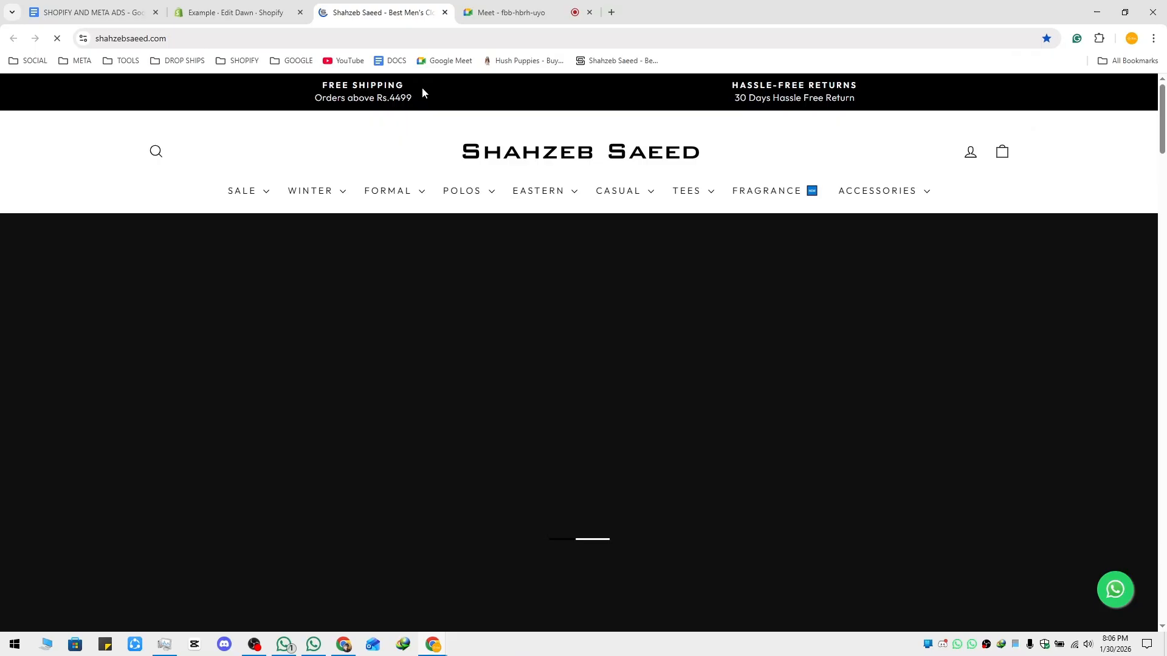
Add a second announcement below the free shipping one in the theme's announcement bar and clear its default text.
{"action": "left_click", "coordinate": [252, 13]}
{"action": "left_click", "coordinate": [109, 168]}
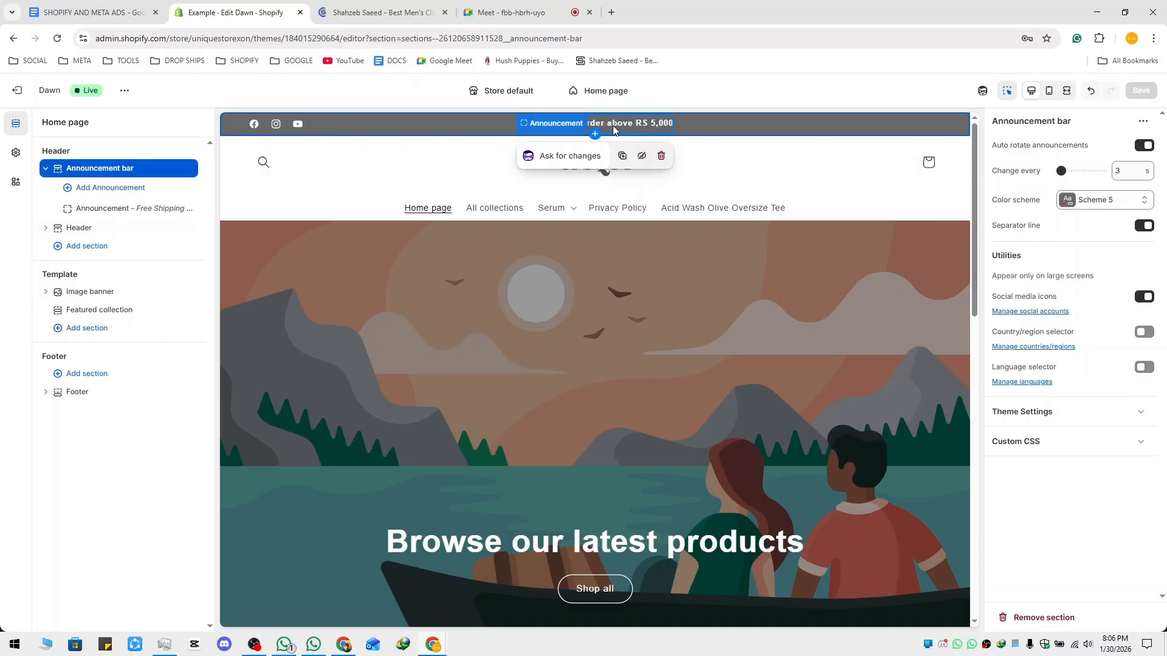
{"action": "left_click", "coordinate": [125, 219]}
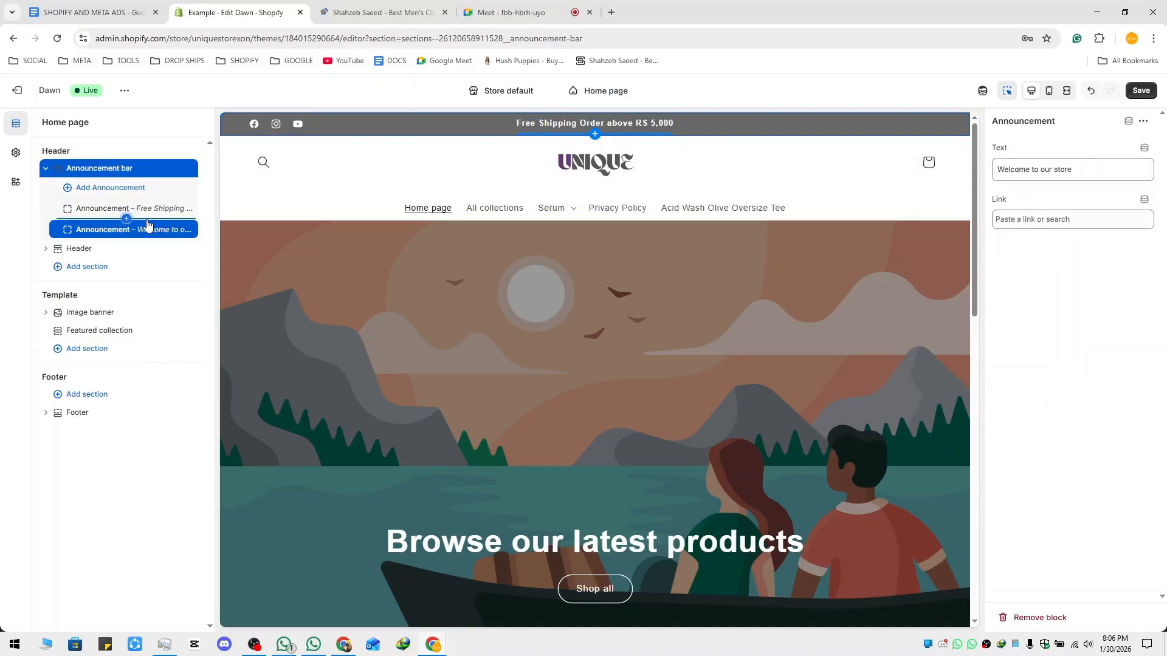
{"action": "left_click", "coordinate": [116, 230]}
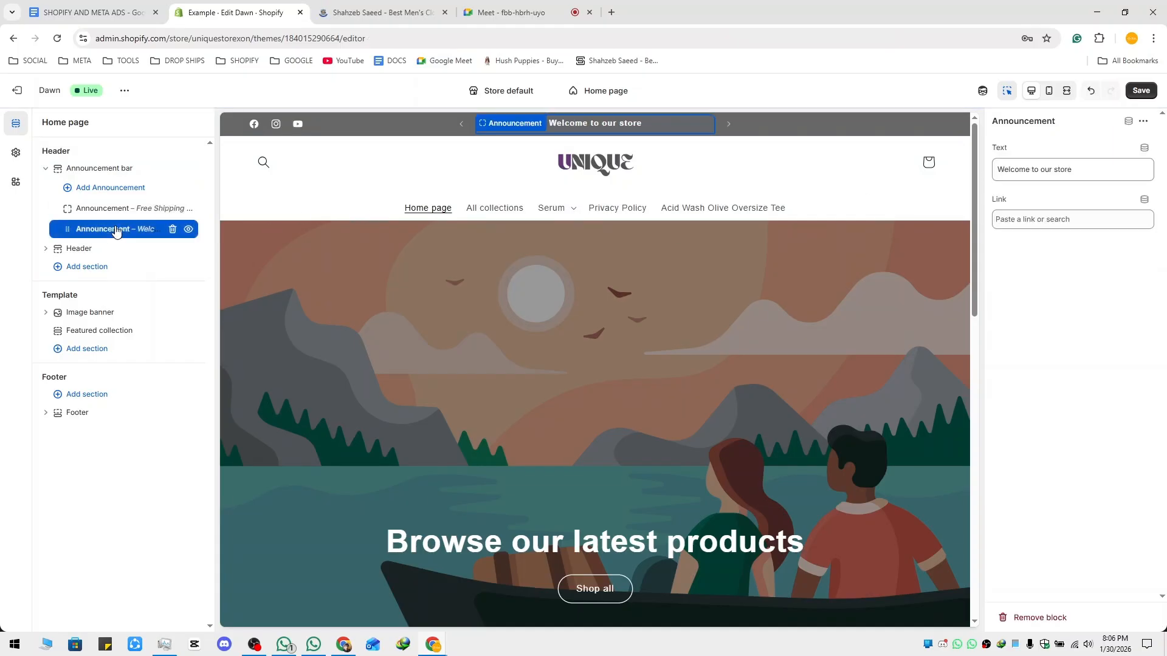
{"action": "triple_click", "coordinate": [1002, 175]}
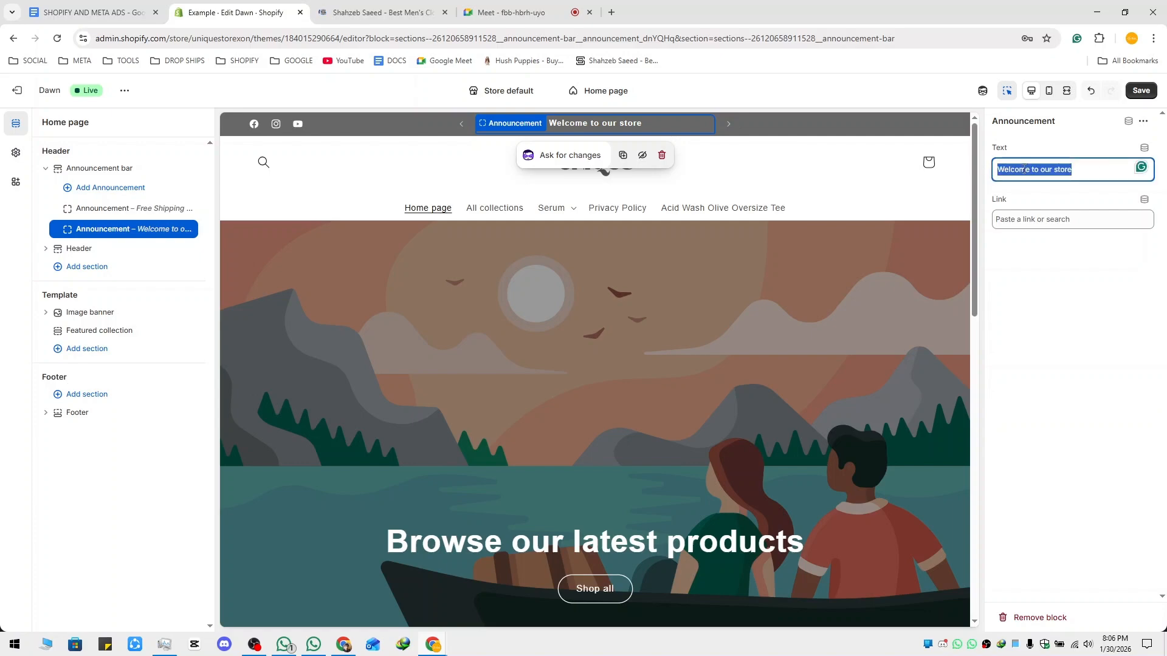
{"action": "key", "text": "BackSpace"}
{"action": "type", "text": "Free Shipping Order above RS 5,000"}
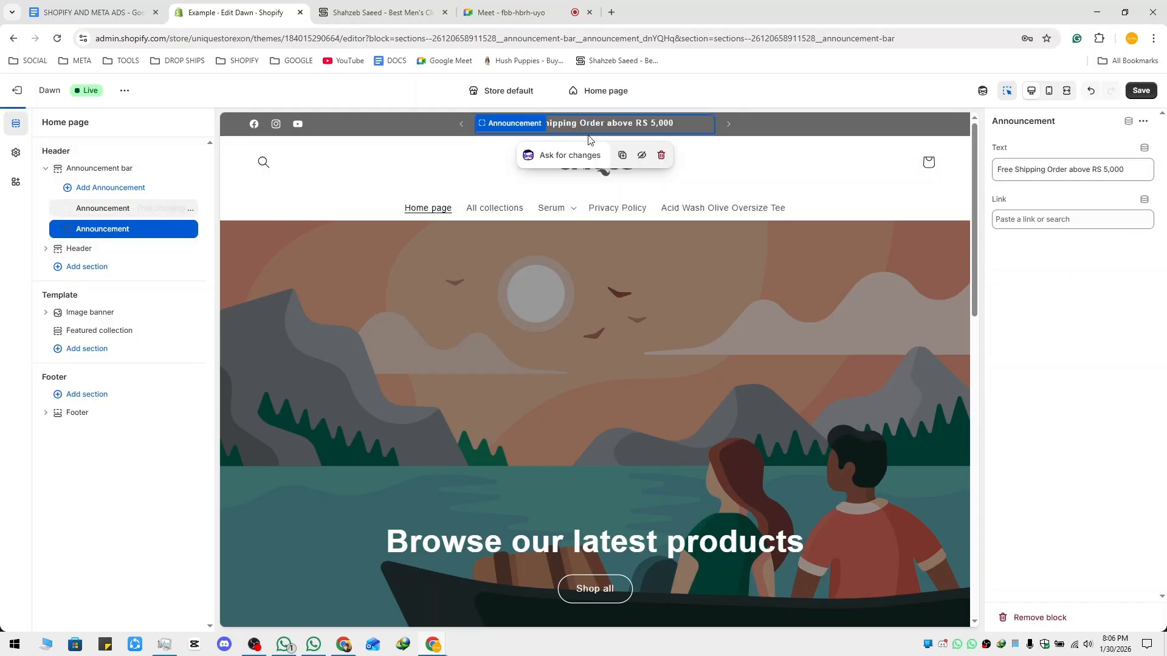
Turn off the preview inspector and show the free shipping announcement in the preview.
{"action": "left_click", "coordinate": [1007, 90]}
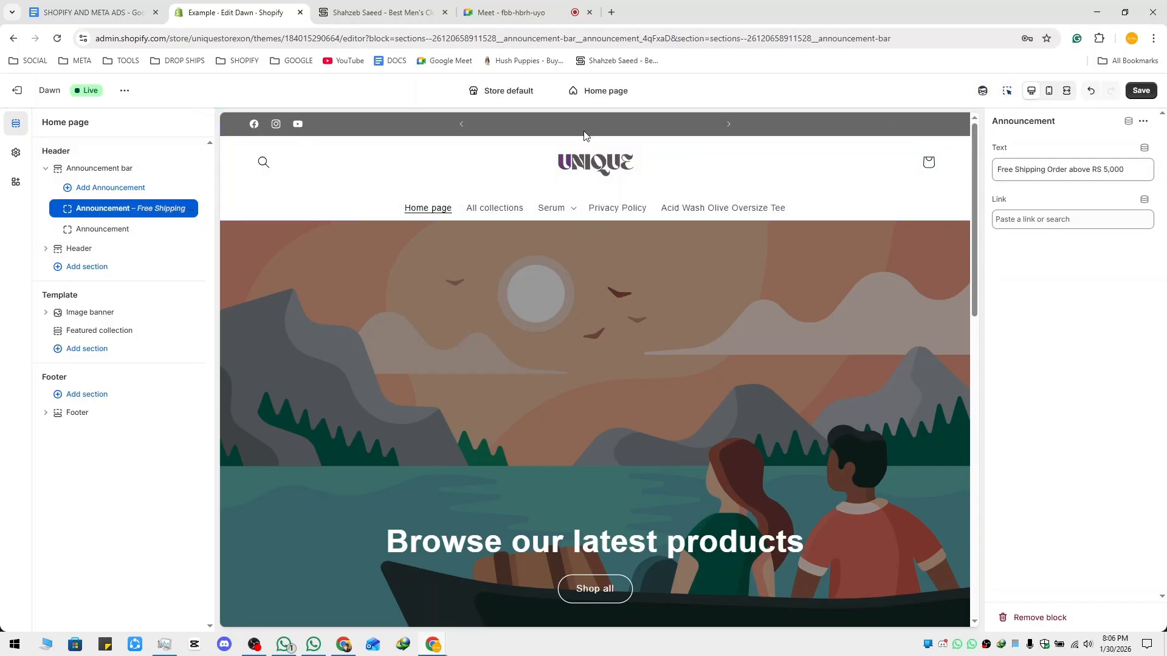
{"action": "left_click", "coordinate": [129, 214]}
{"action": "left_click", "coordinate": [129, 212]}
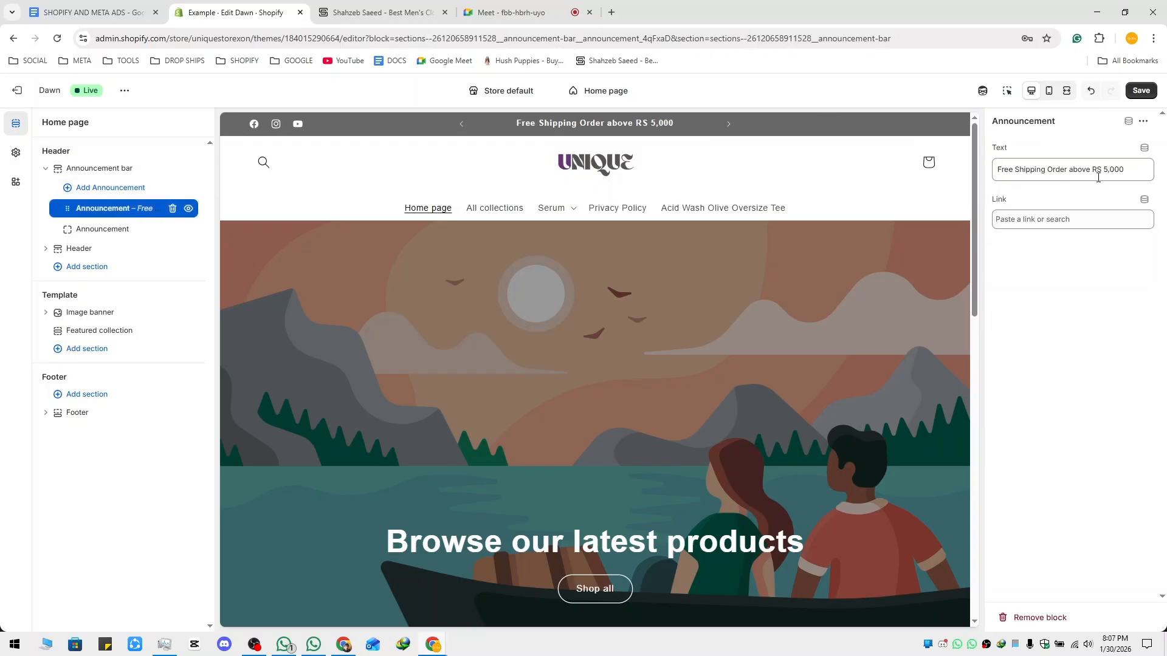
Set the second announcement's text to "Sale live".
{"action": "left_click", "coordinate": [113, 229]}
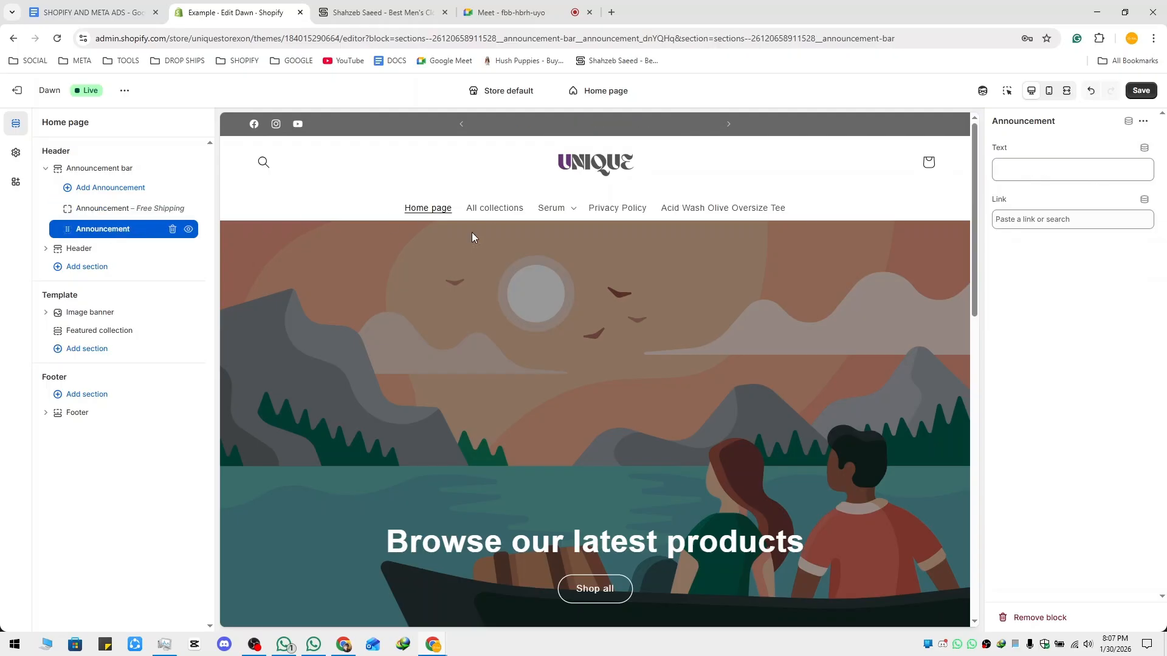
{"action": "left_click", "coordinate": [1077, 174]}
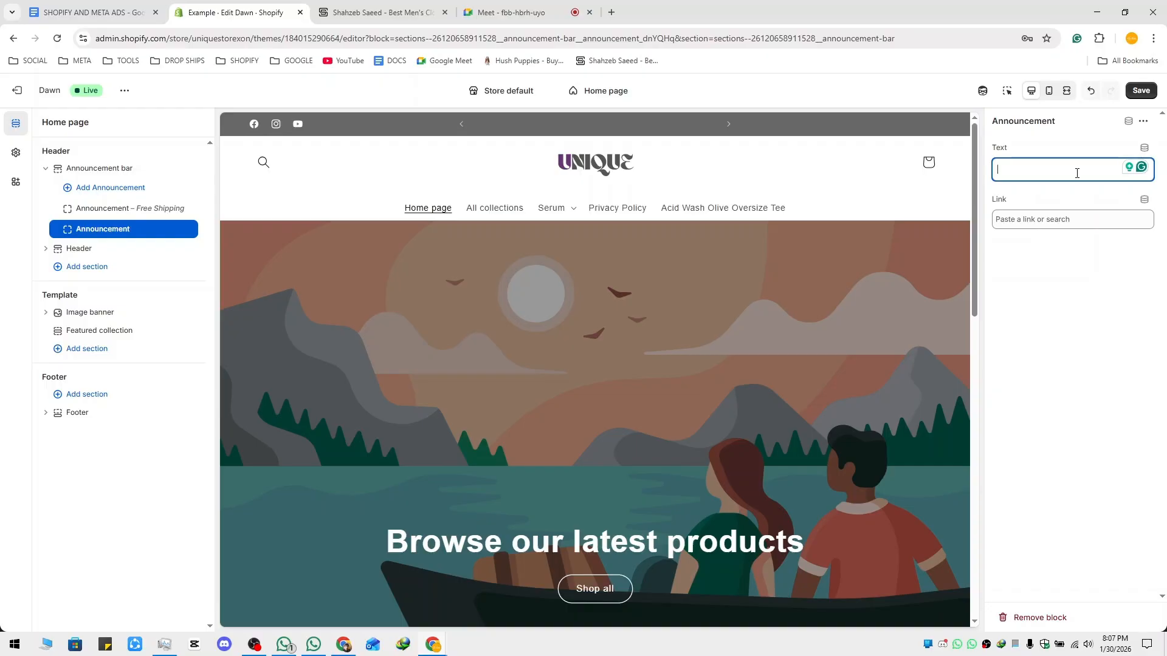
{"action": "type", "text": "Sale "}
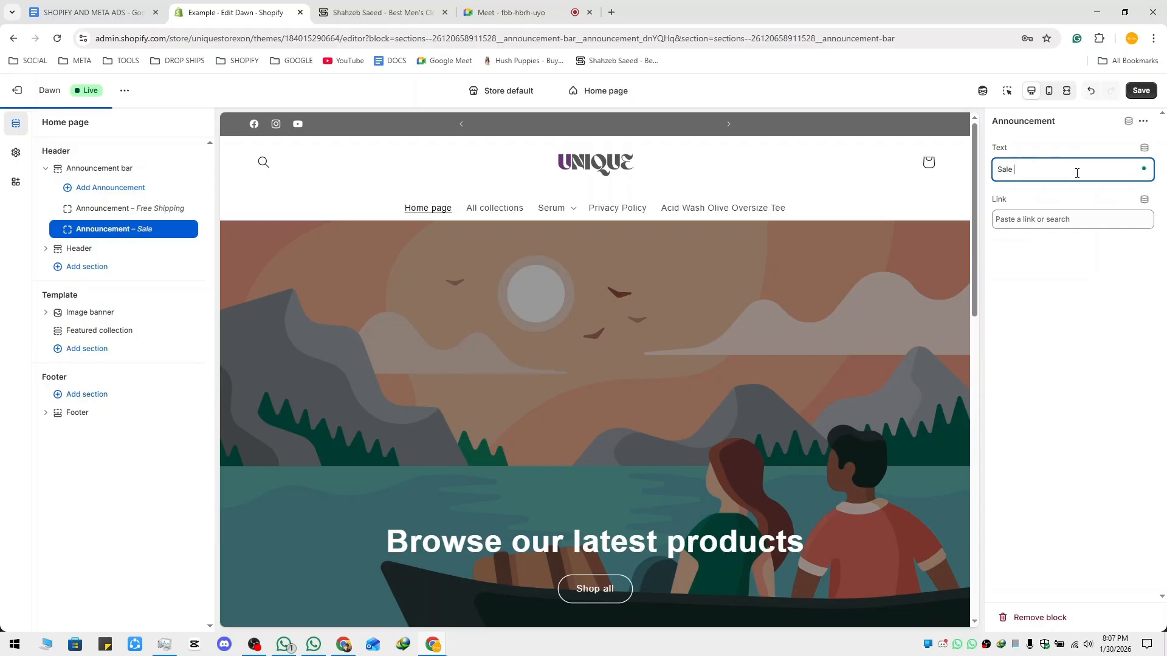
{"action": "type", "text": "Iive"}
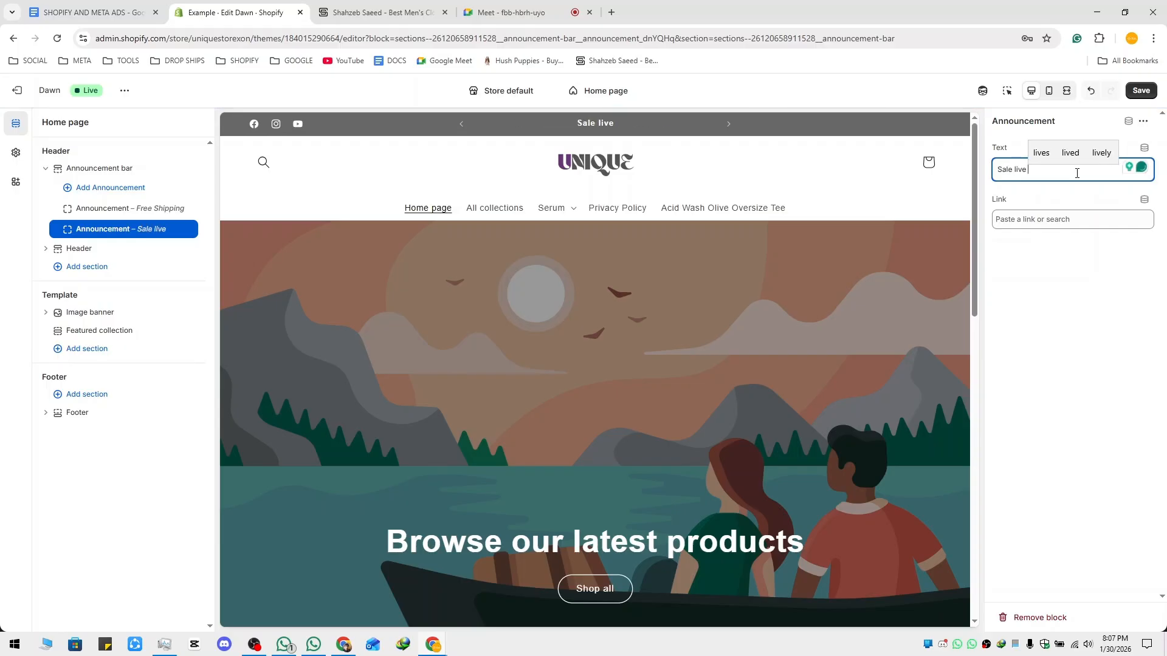
Change the second announcement's text to "The sale will end on 31", accepting the suggested article correction.
{"action": "key", "text": "BackSpace"}
{"action": "key", "text": "BackSpace"}
{"action": "key", "text": "BackSpace"}
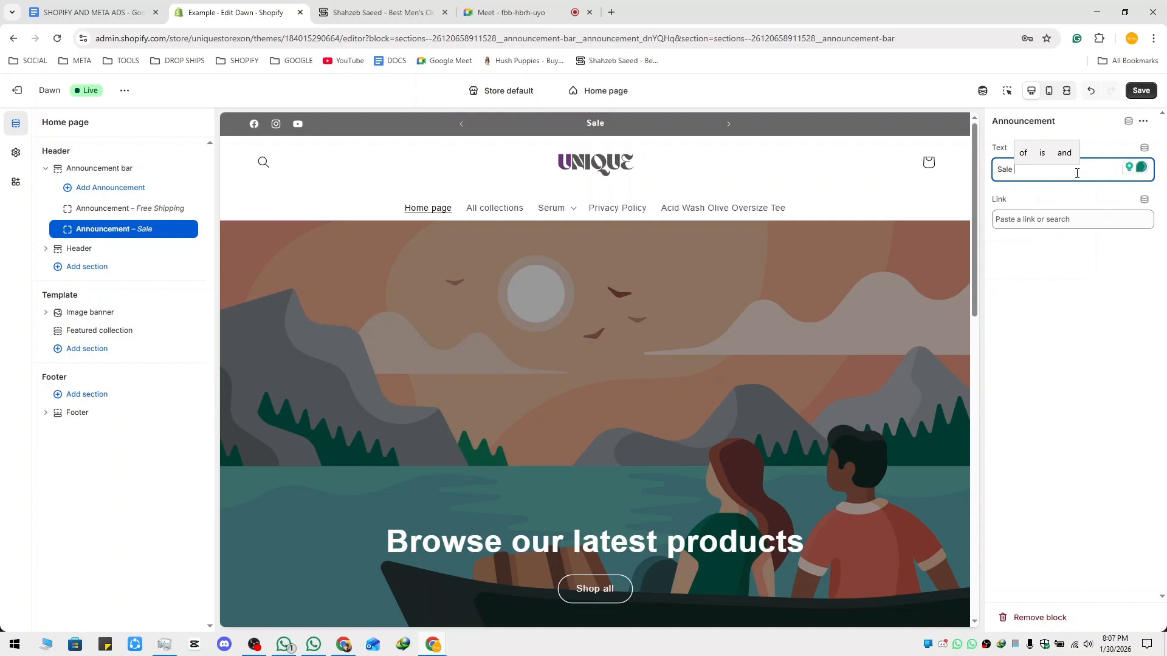
{"action": "type", "text": "will end "}
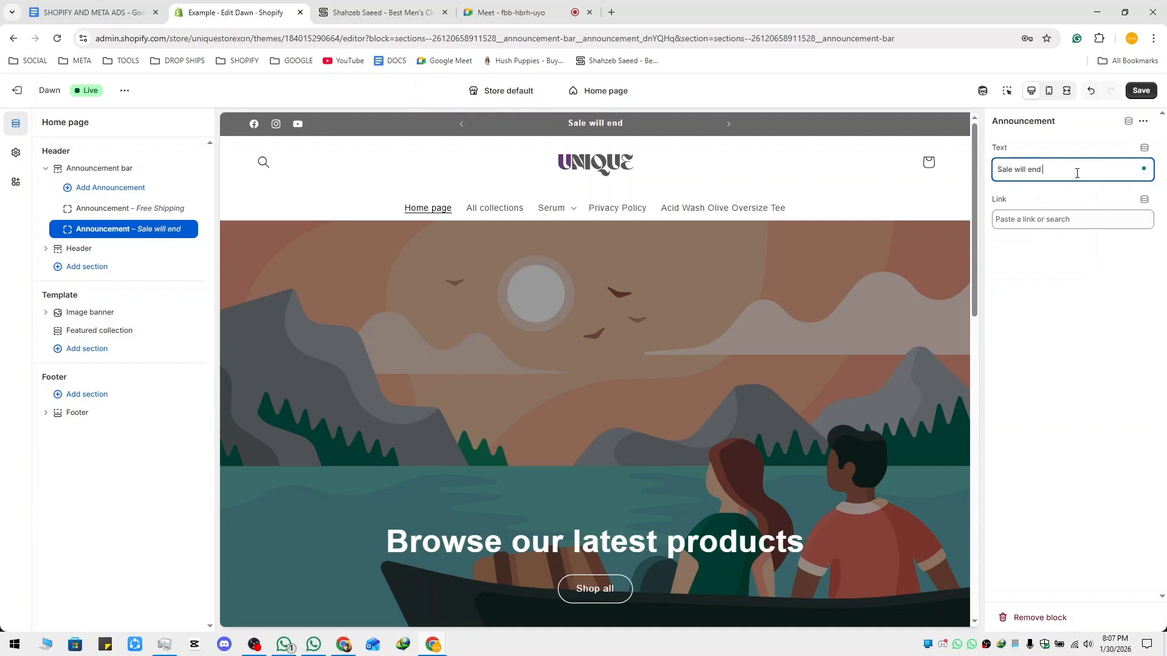
{"action": "type", "text": "on "}
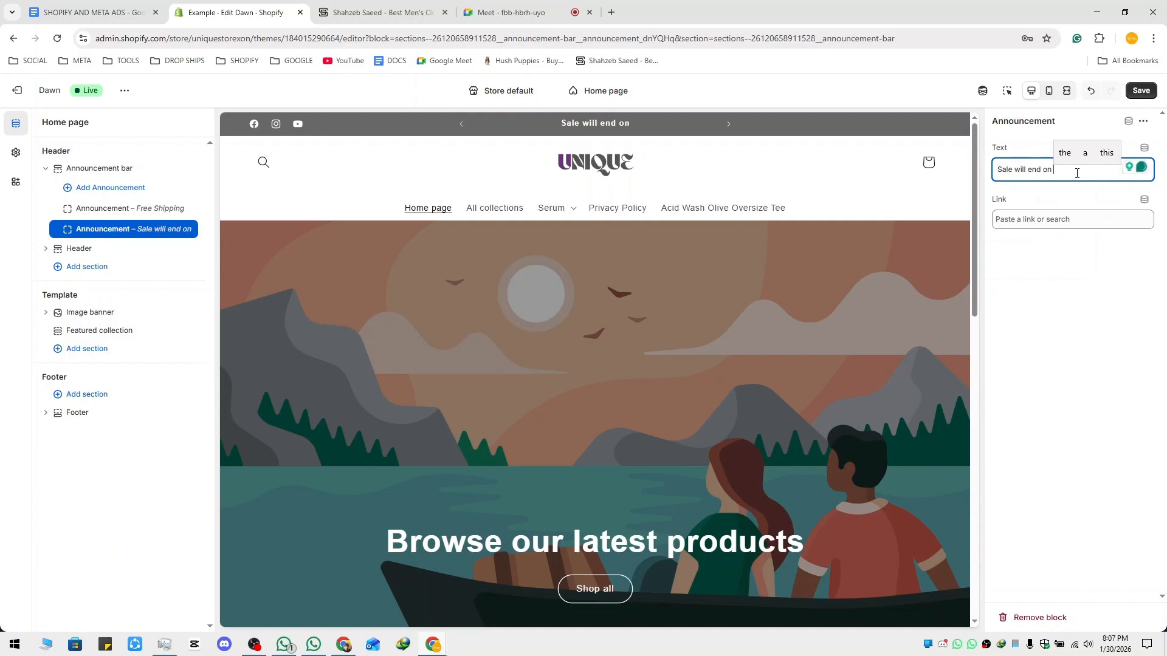
{"action": "type", "text": "21"}
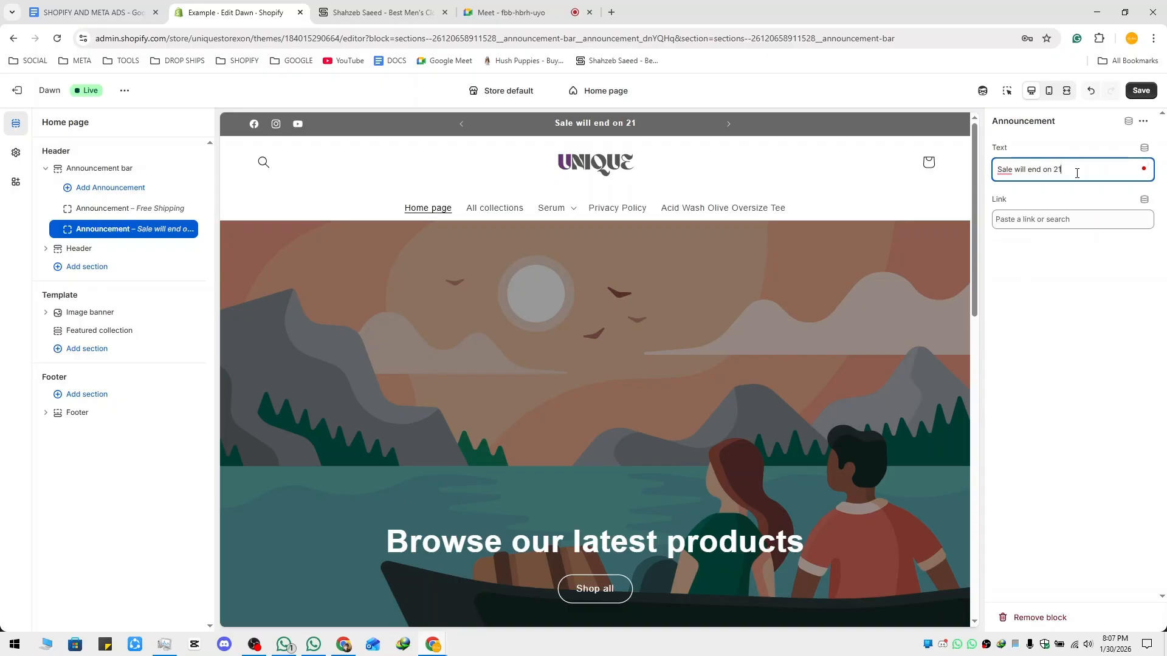
{"action": "key", "text": "BackSpace"}
{"action": "key", "text": "BackSpace"}
{"action": "type", "text": "31"}
{"action": "mouse_move", "coordinate": [1006, 169]}
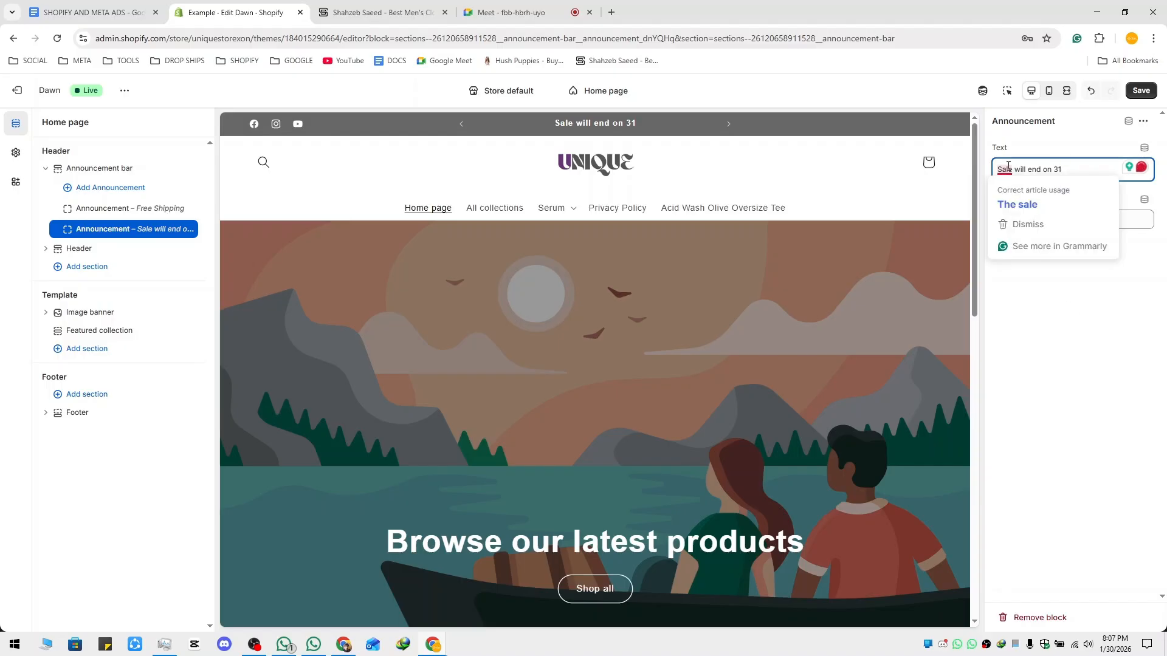
{"action": "left_click", "coordinate": [1019, 194]}
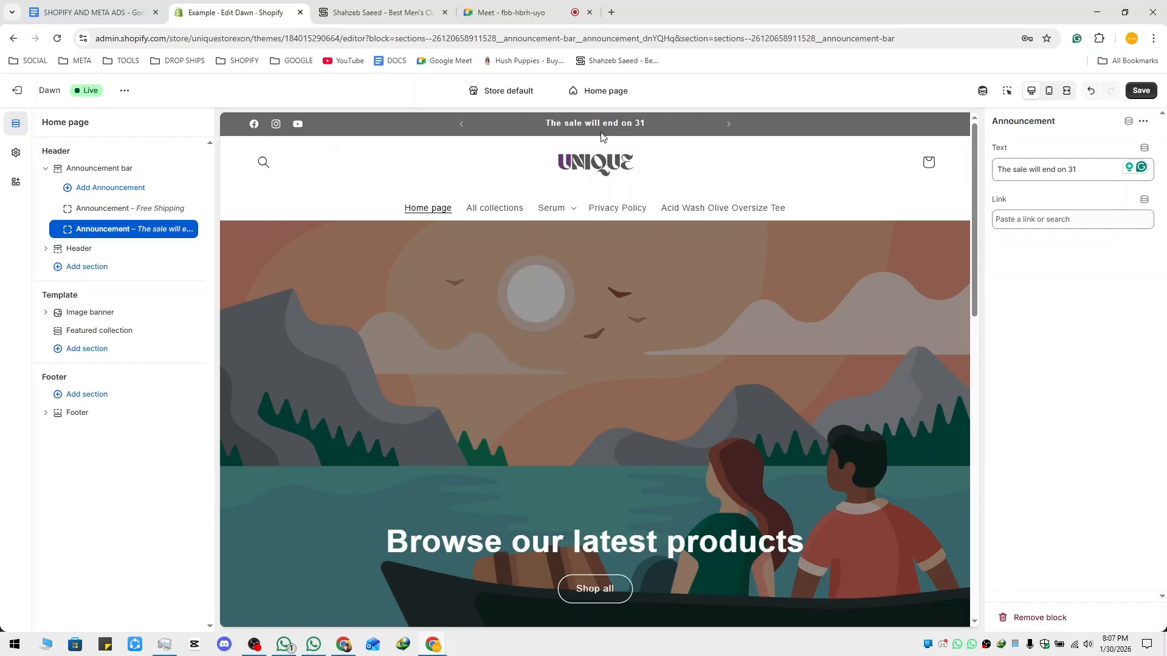
Review the announcement bar section's settings and the header section's menu options without changing them.
{"action": "left_click", "coordinate": [127, 169]}
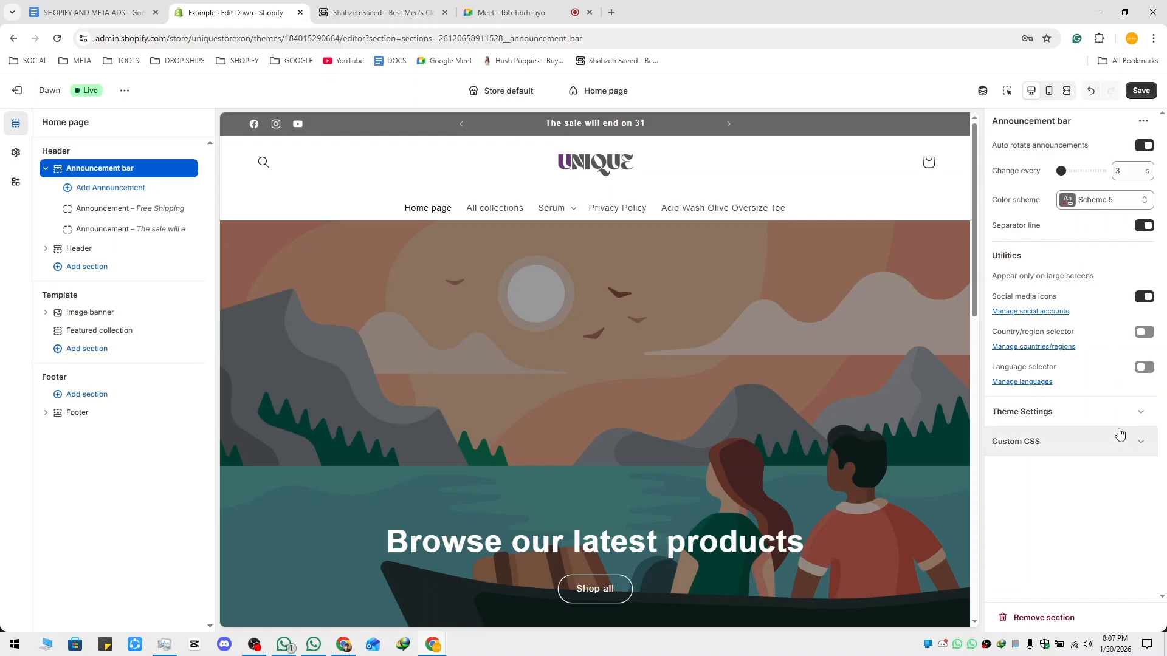
{"action": "left_click", "coordinate": [86, 250]}
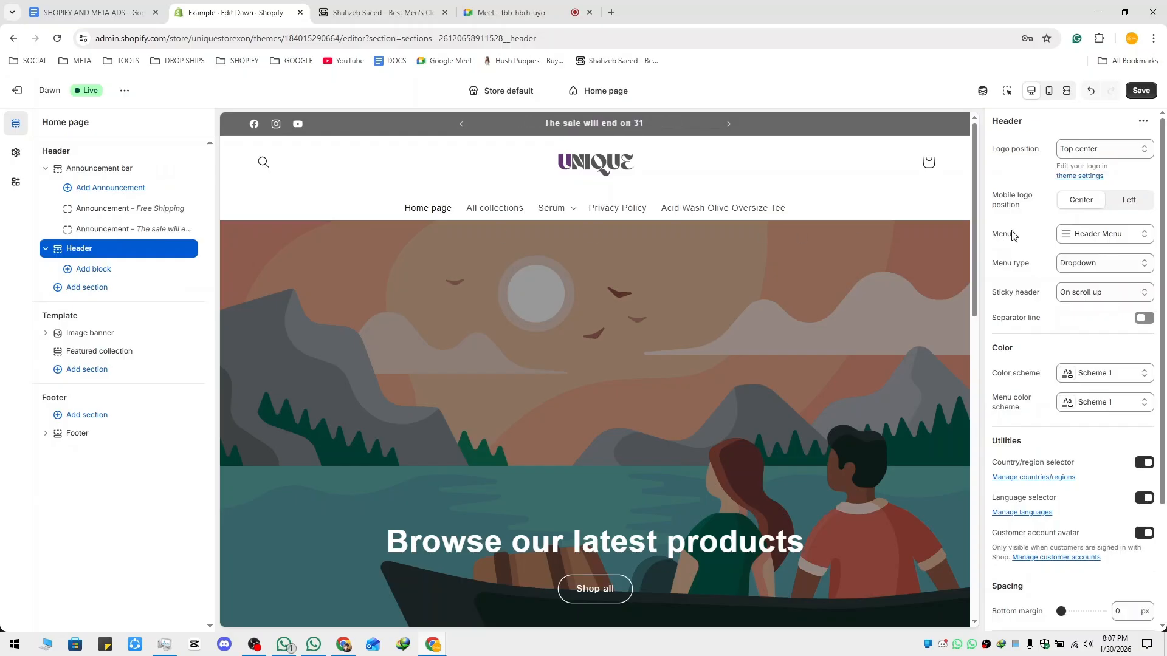
{"action": "left_click", "coordinate": [1112, 235]}
{"action": "left_click", "coordinate": [1112, 238]}
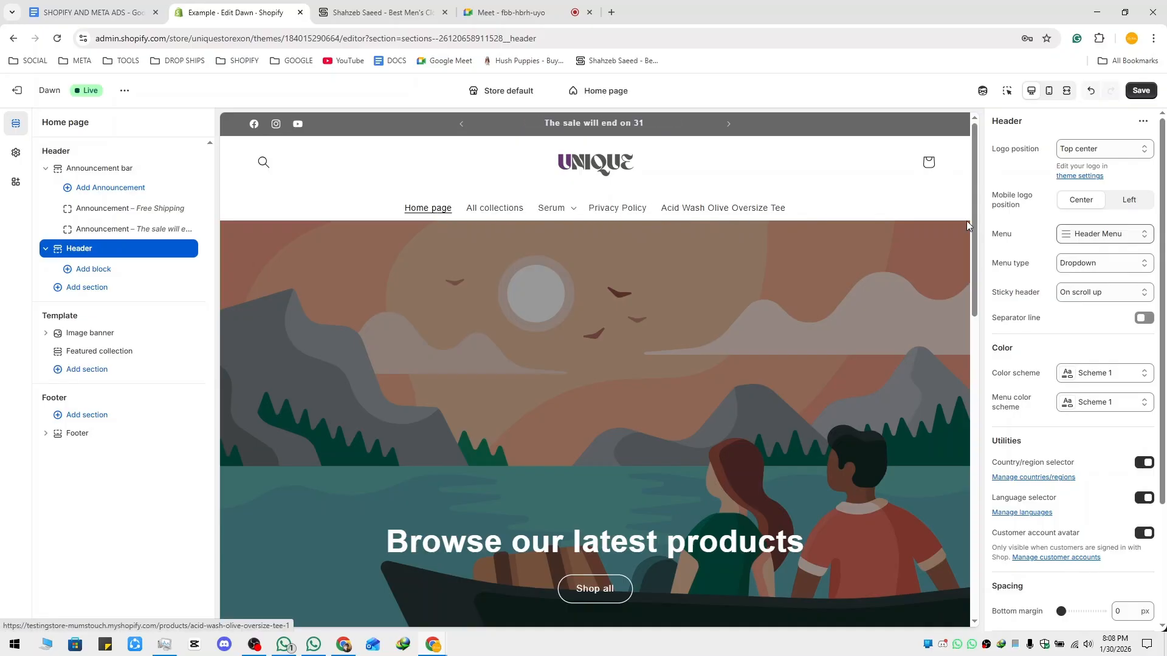
{"action": "left_click", "coordinate": [1113, 237]}
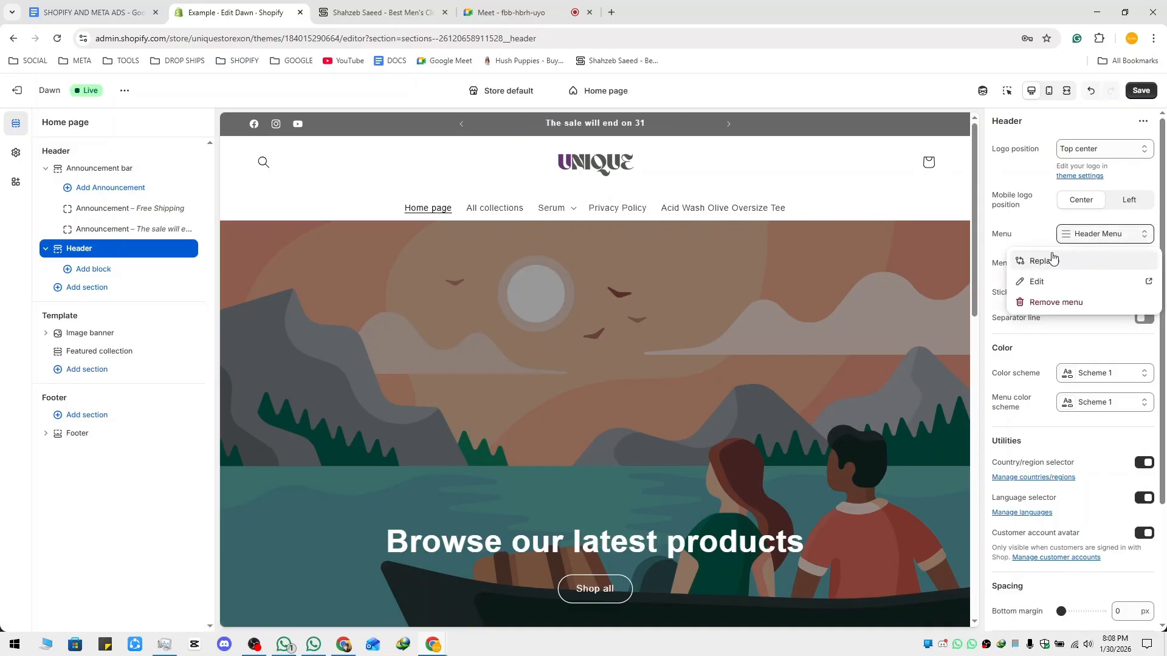
{"action": "left_click", "coordinate": [1039, 234]}
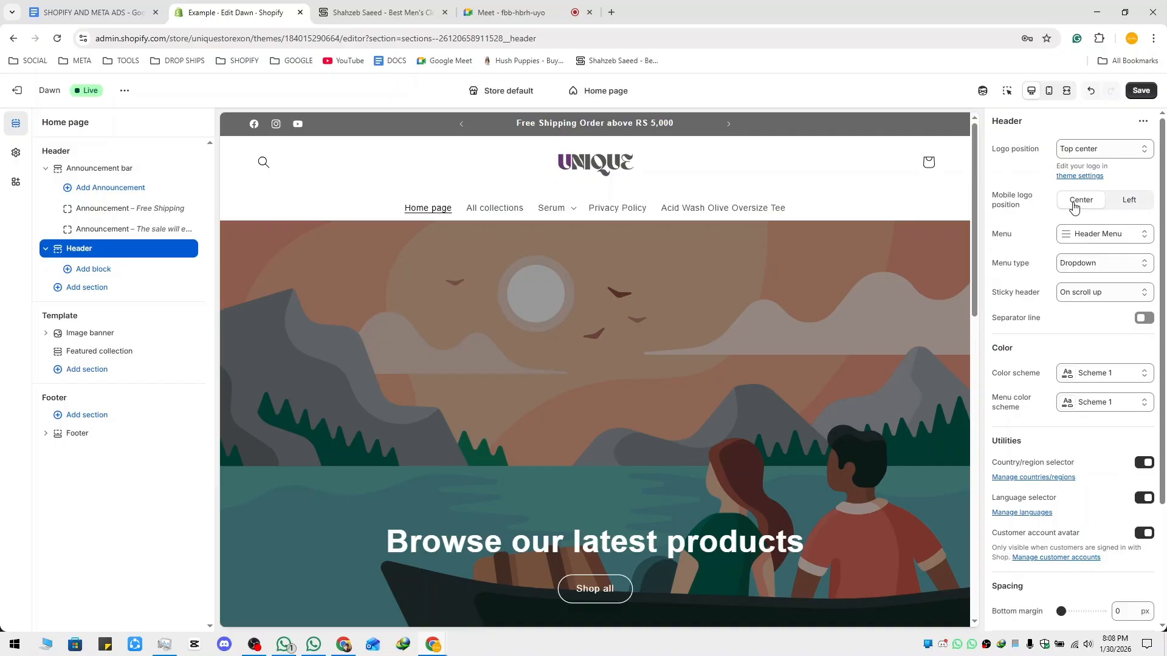
Check the logo in the mobile preview, return to the desktop preview and view the header's logo position choices.
{"action": "left_click", "coordinate": [1049, 90]}
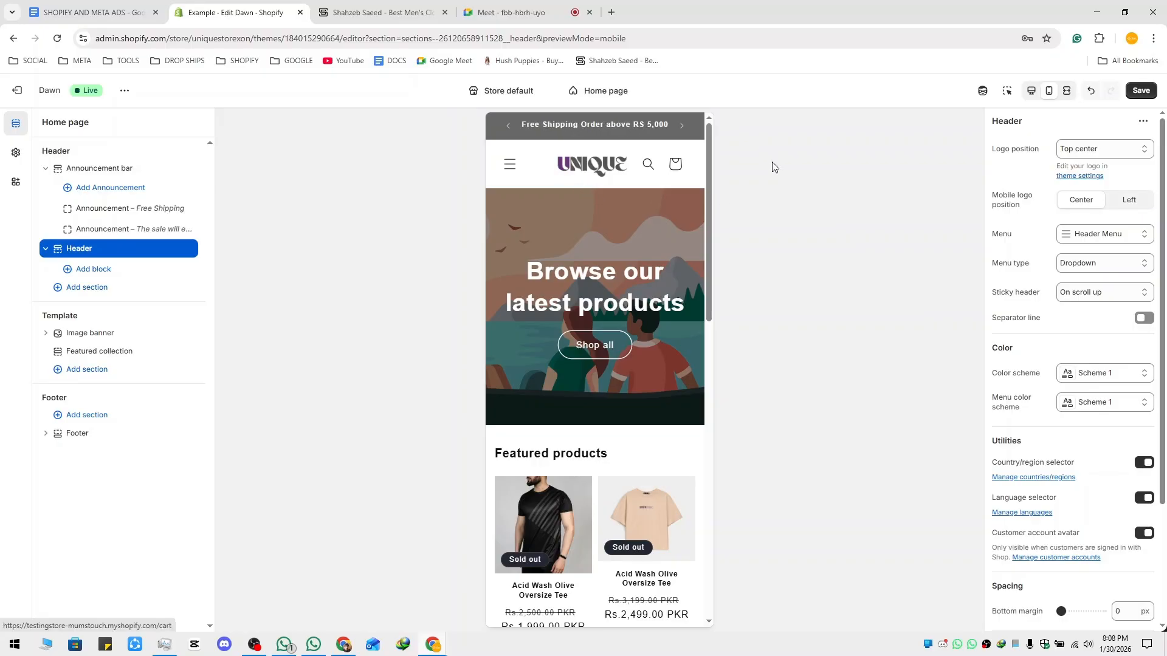
{"action": "left_click", "coordinate": [1032, 96]}
{"action": "left_click", "coordinate": [1101, 156]}
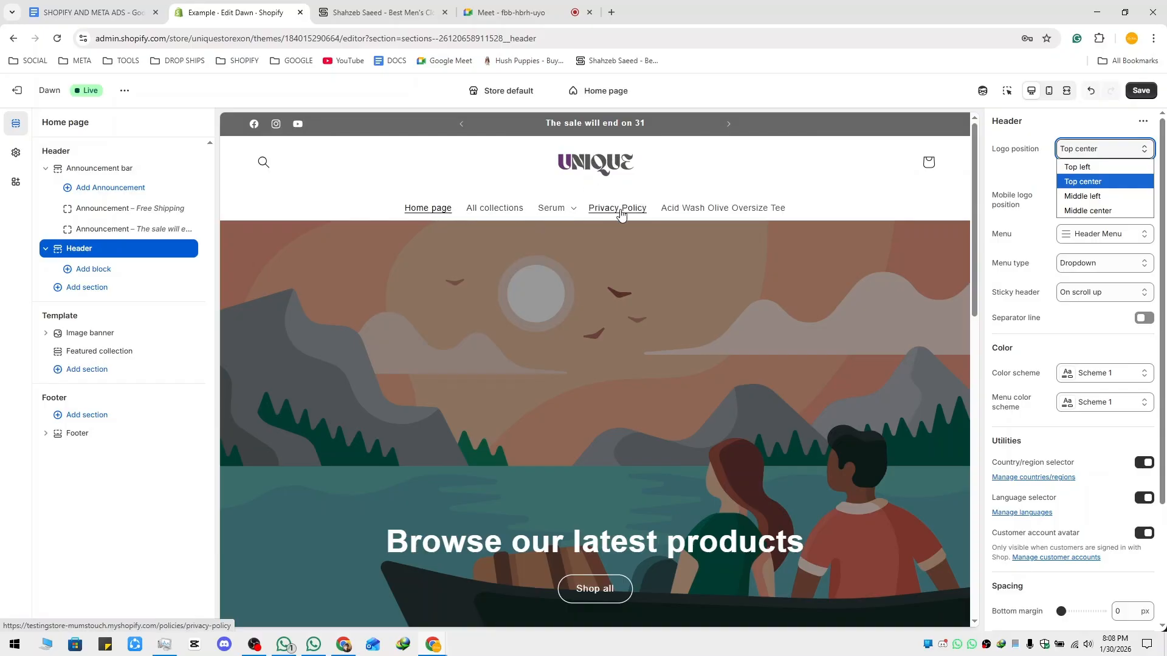
{"action": "left_click", "coordinate": [1034, 248]}
Turn off the country/region selector, language selector and customer account avatar in the header's utilities.
{"action": "scroll", "coordinate": [1050, 234], "scroll_direction": "down", "scroll_amount": 3}
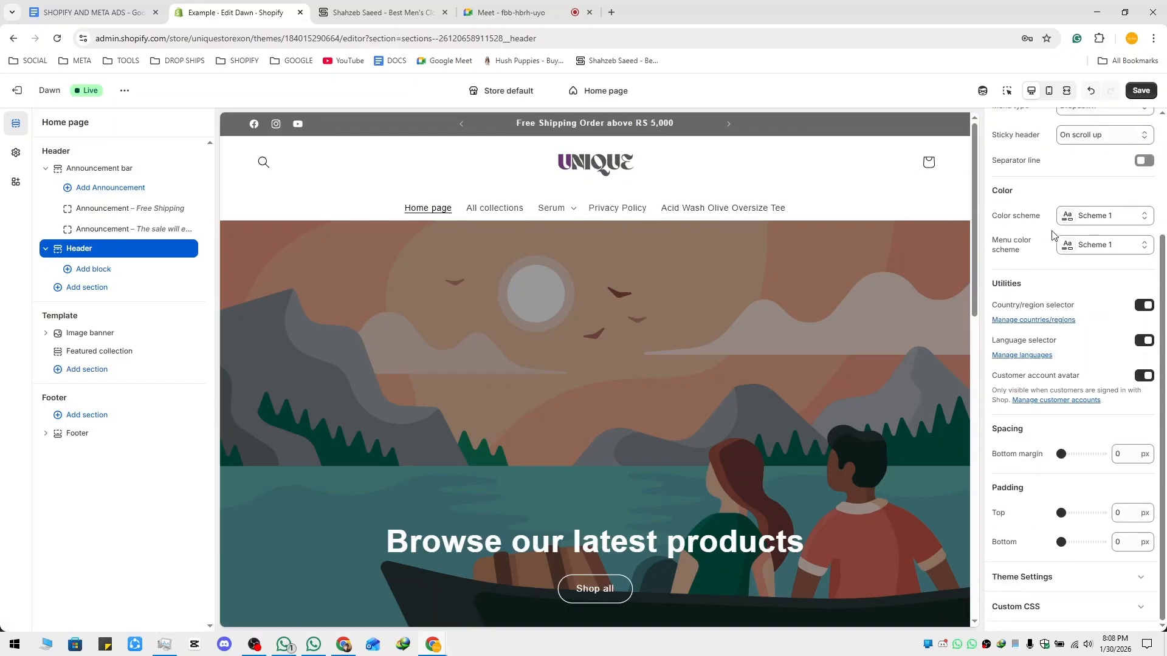
{"action": "scroll", "coordinate": [1060, 215], "scroll_direction": "up", "scroll_amount": 2}
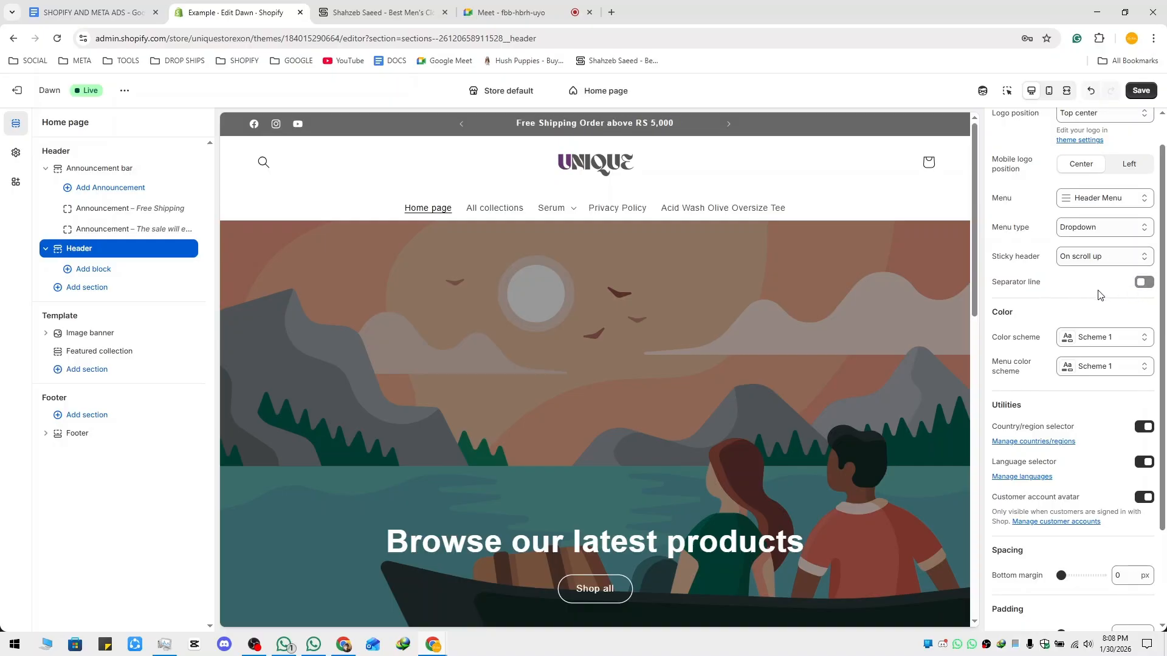
{"action": "scroll", "coordinate": [1073, 298], "scroll_direction": "down", "scroll_amount": 2}
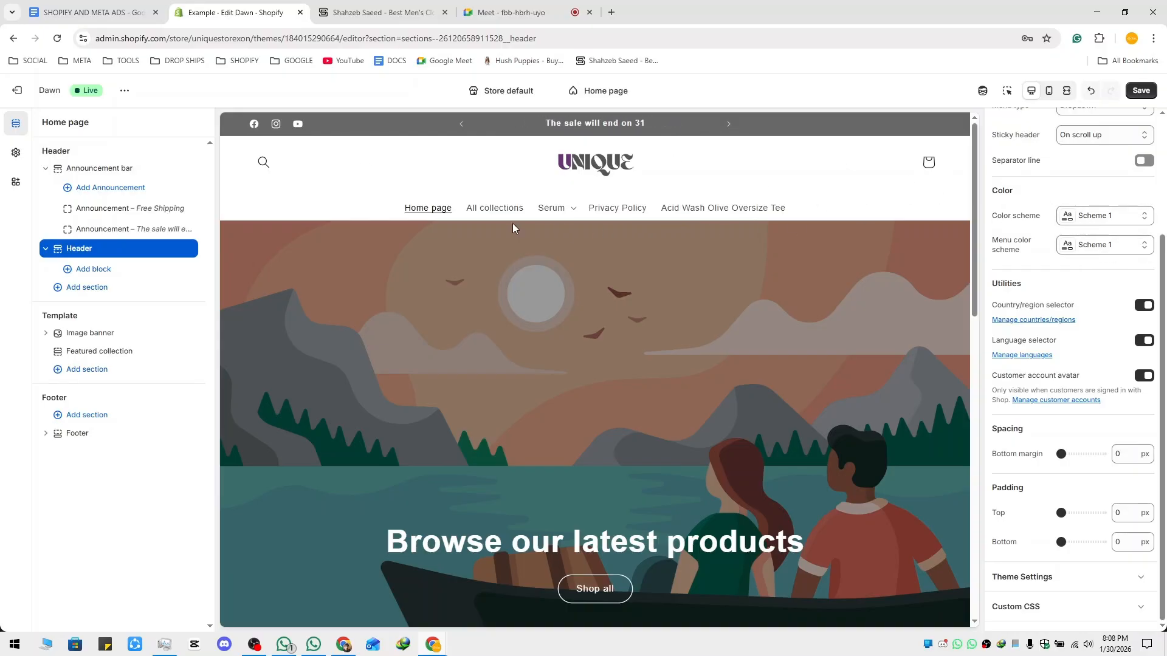
{"action": "mouse_move", "coordinate": [566, 211]}
{"action": "left_click", "coordinate": [1145, 305]}
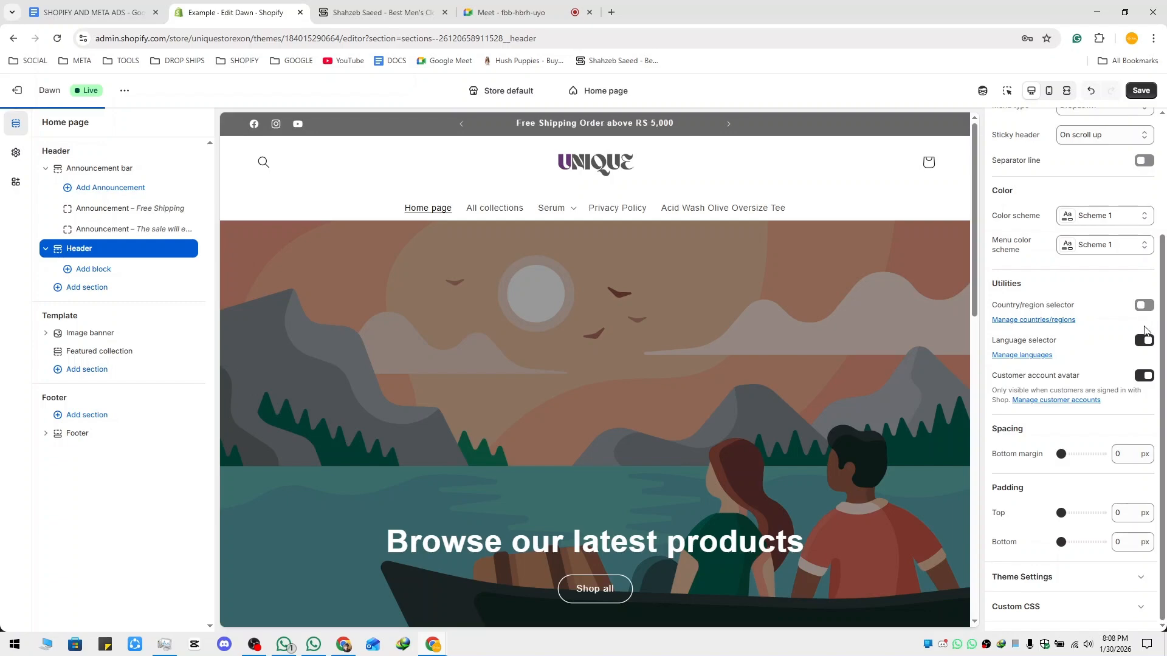
{"action": "left_click", "coordinate": [1145, 341]}
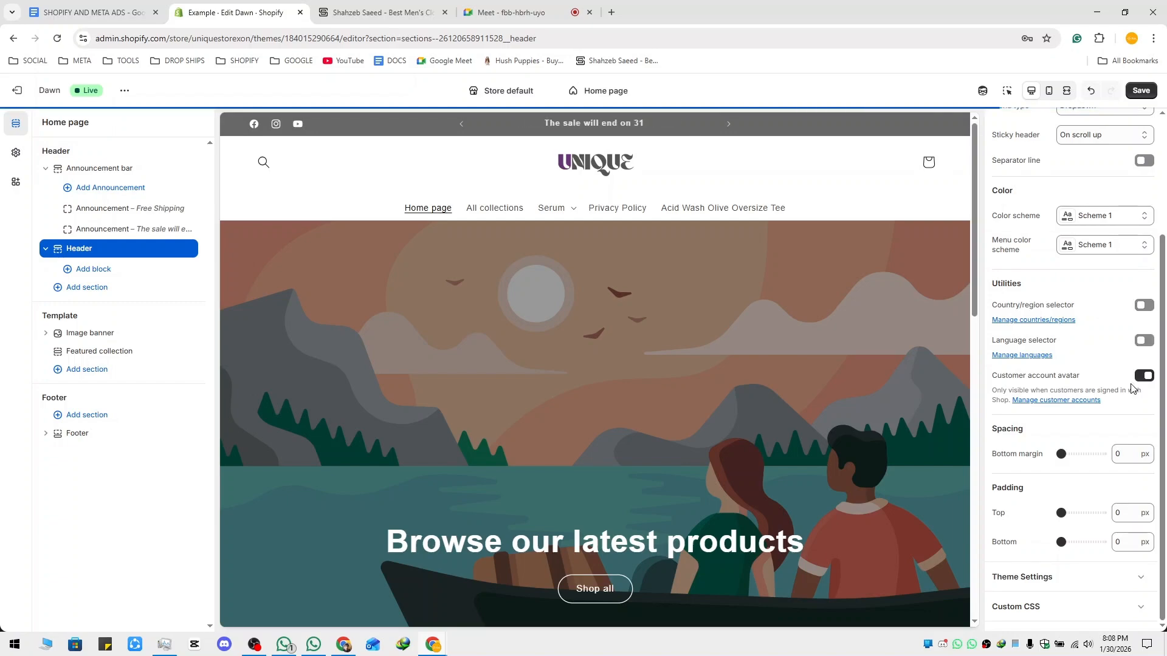
{"action": "left_click", "coordinate": [1143, 378]}
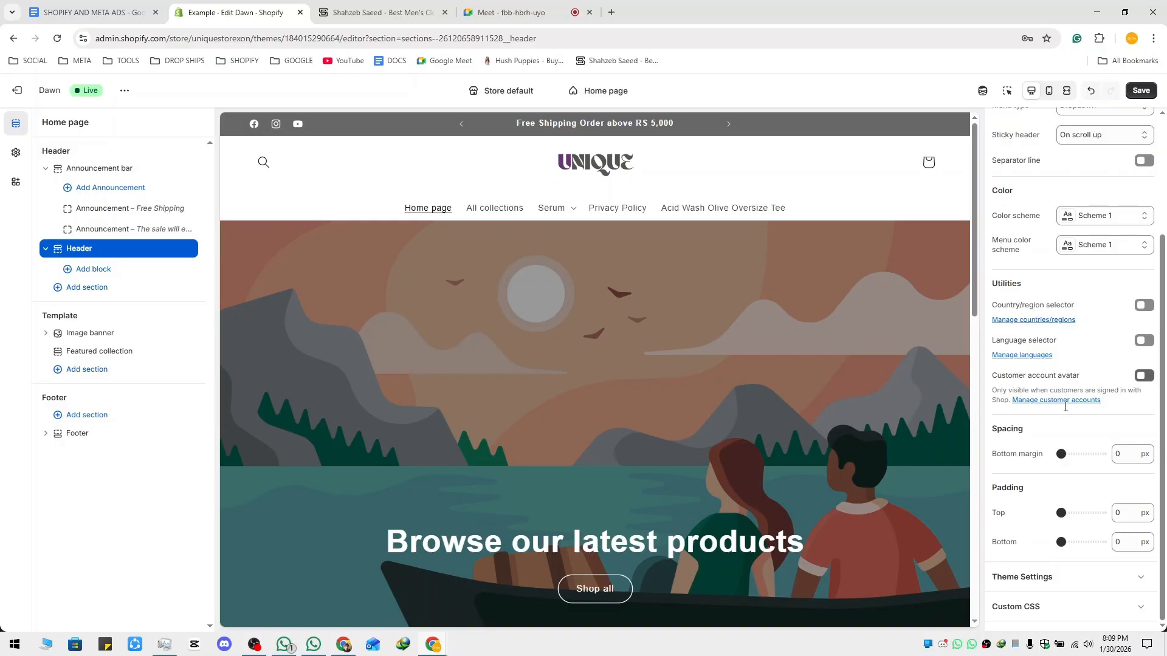
Try larger bottom margins for the header, such as 76 px, and reset the margin to 0 px.
{"action": "left_click_drag", "start_coordinate": [1061, 456], "coordinate": [1095, 465]}
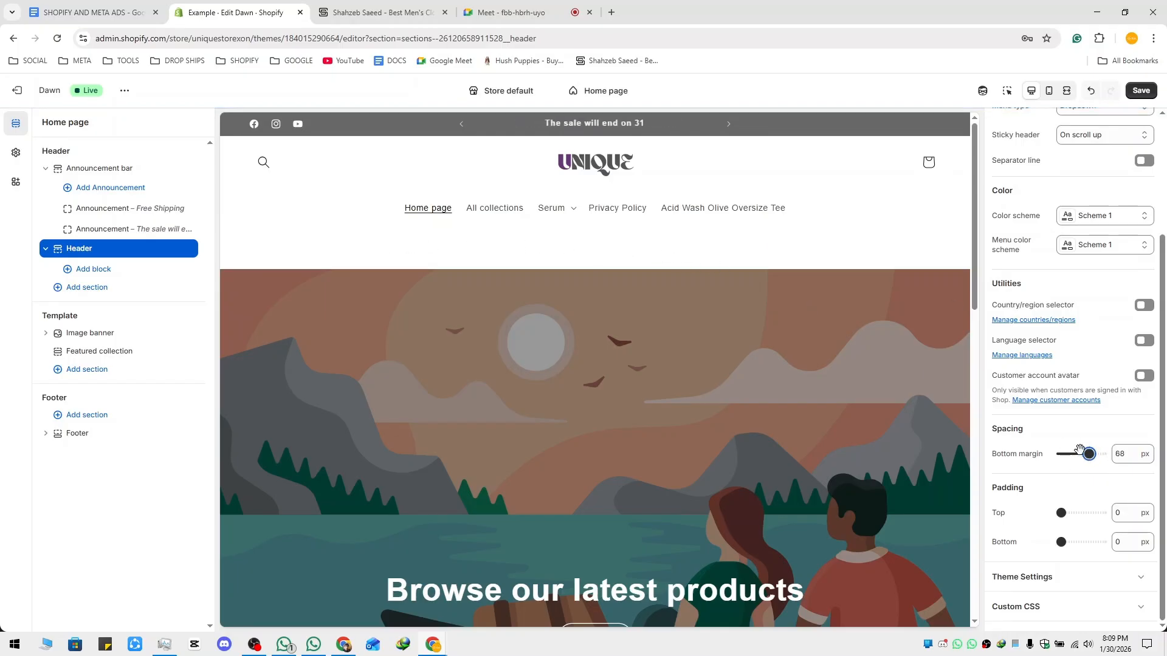
{"action": "left_click_drag", "start_coordinate": [1094, 454], "coordinate": [1033, 454]}
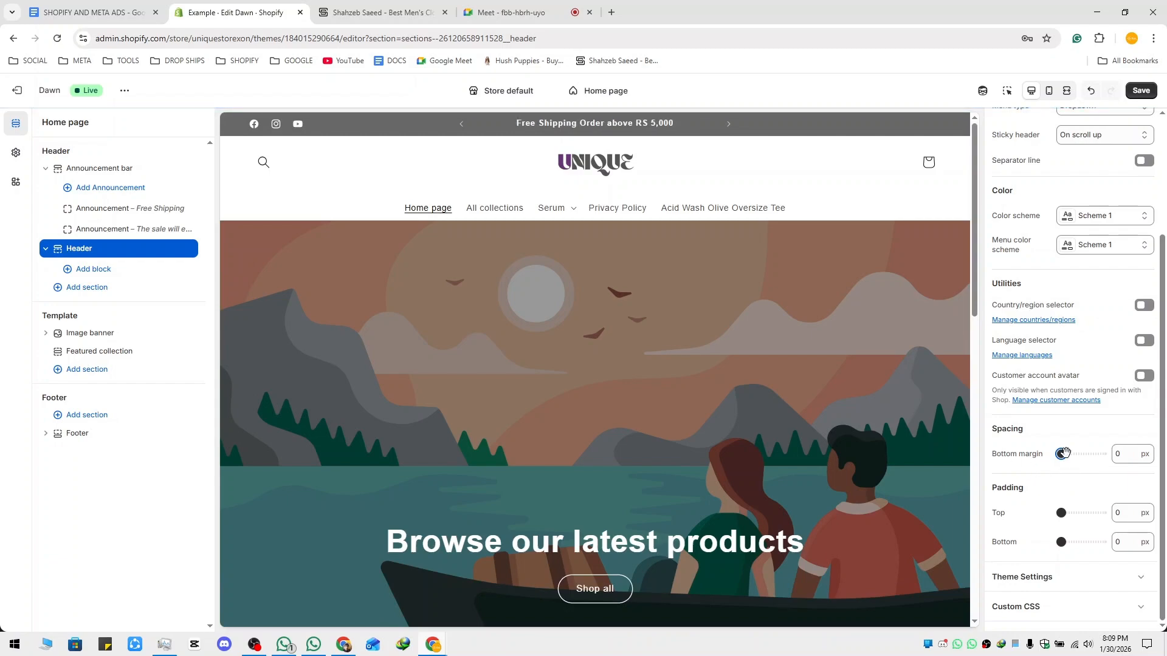
{"action": "left_click_drag", "start_coordinate": [1064, 454], "coordinate": [1092, 454]}
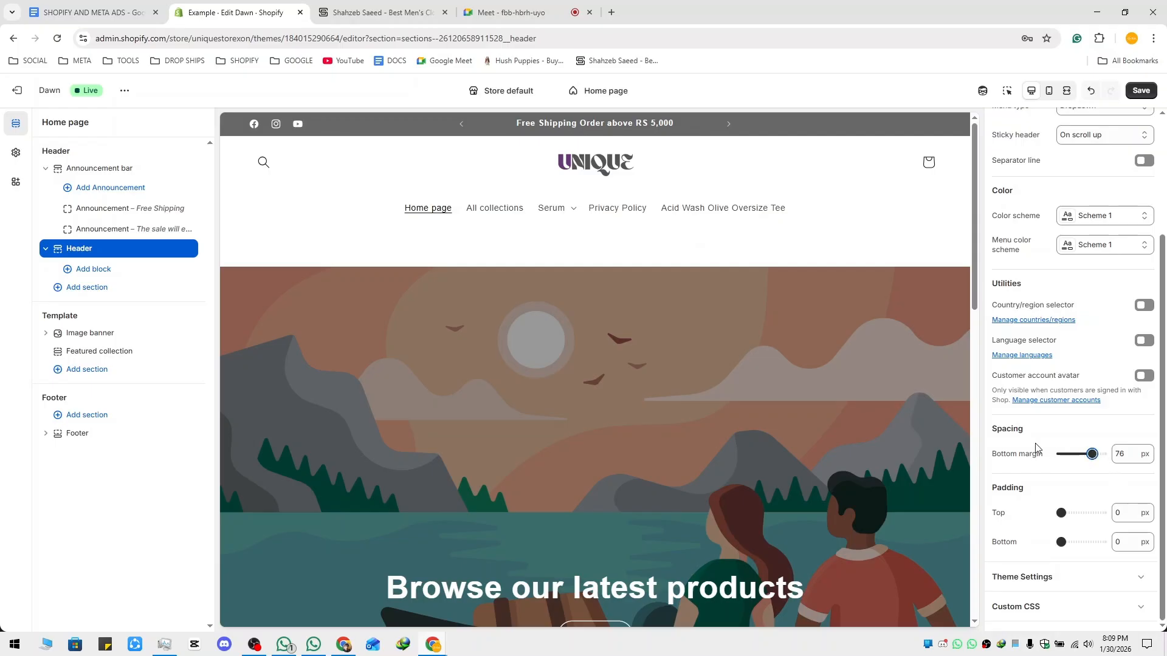
{"action": "left_click_drag", "start_coordinate": [1007, 429], "coordinate": [1040, 431]}
{"action": "left_click_drag", "start_coordinate": [993, 488], "coordinate": [1029, 491]}
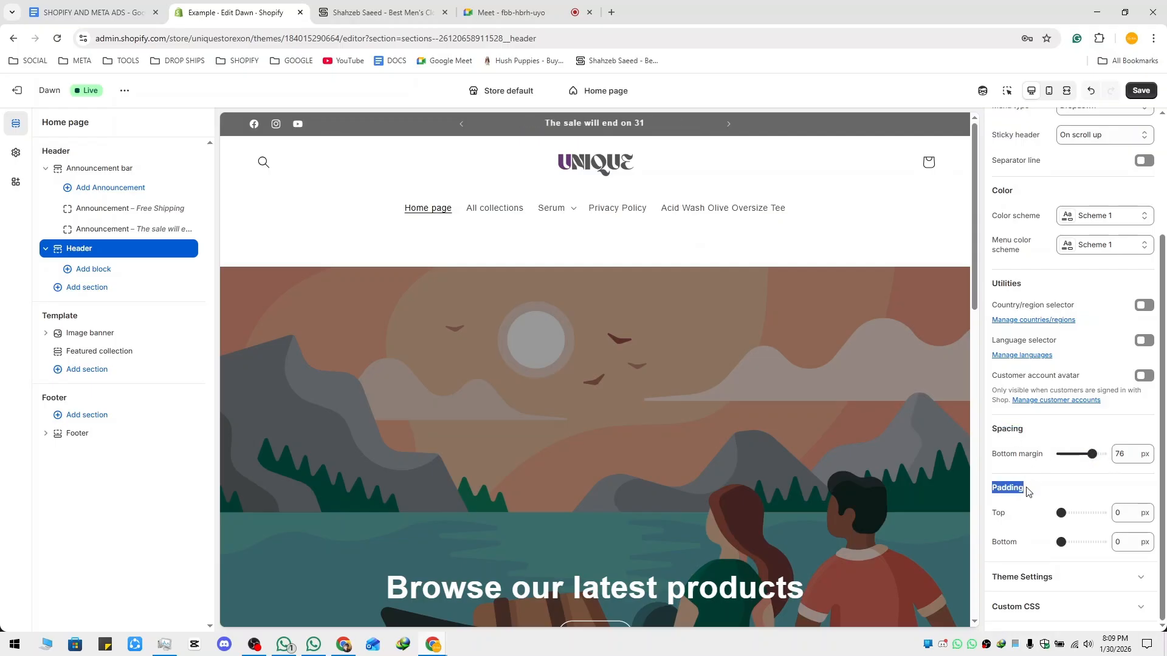
{"action": "left_click_drag", "start_coordinate": [997, 429], "coordinate": [1034, 432]}
{"action": "left_click_drag", "start_coordinate": [1093, 454], "coordinate": [1066, 452]}
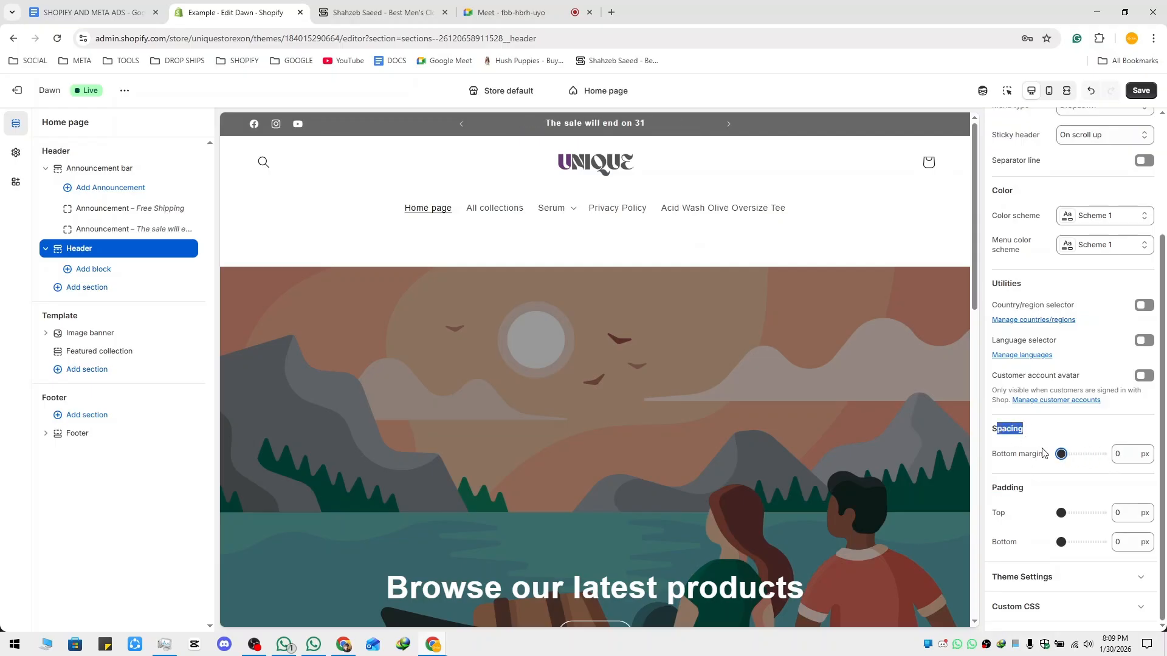
Compare the Shahzeb Saeed store's announcement bar and header with those of the edited store in the theme editor.
{"action": "left_click", "coordinate": [378, 11]}
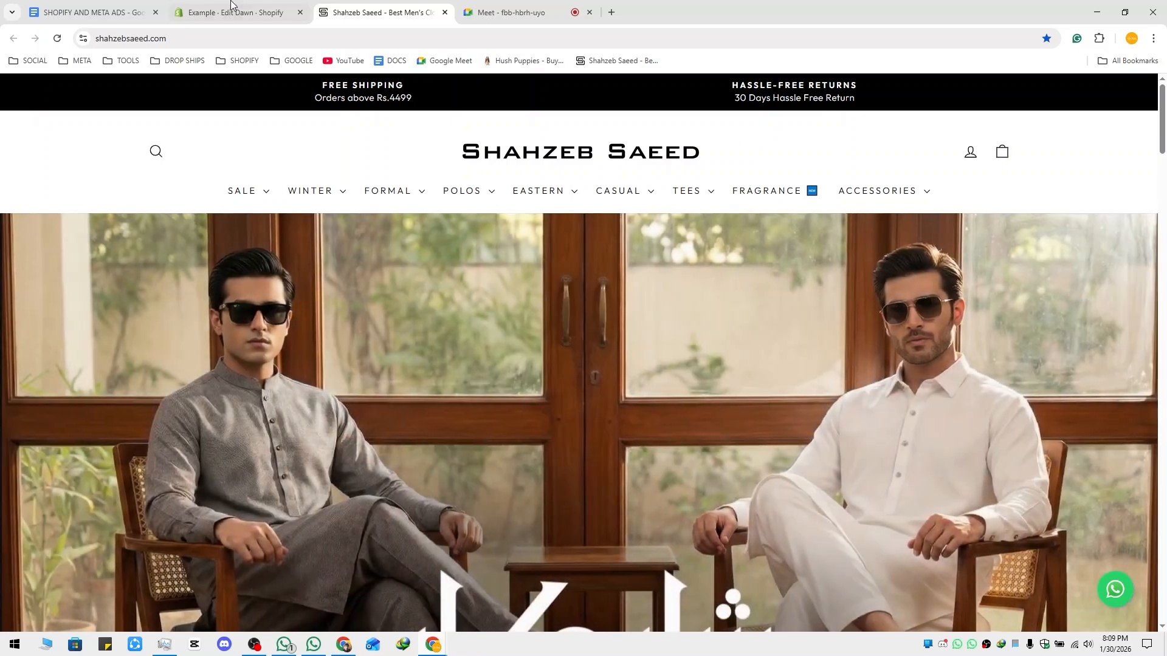
{"action": "left_click", "coordinate": [231, 5]}
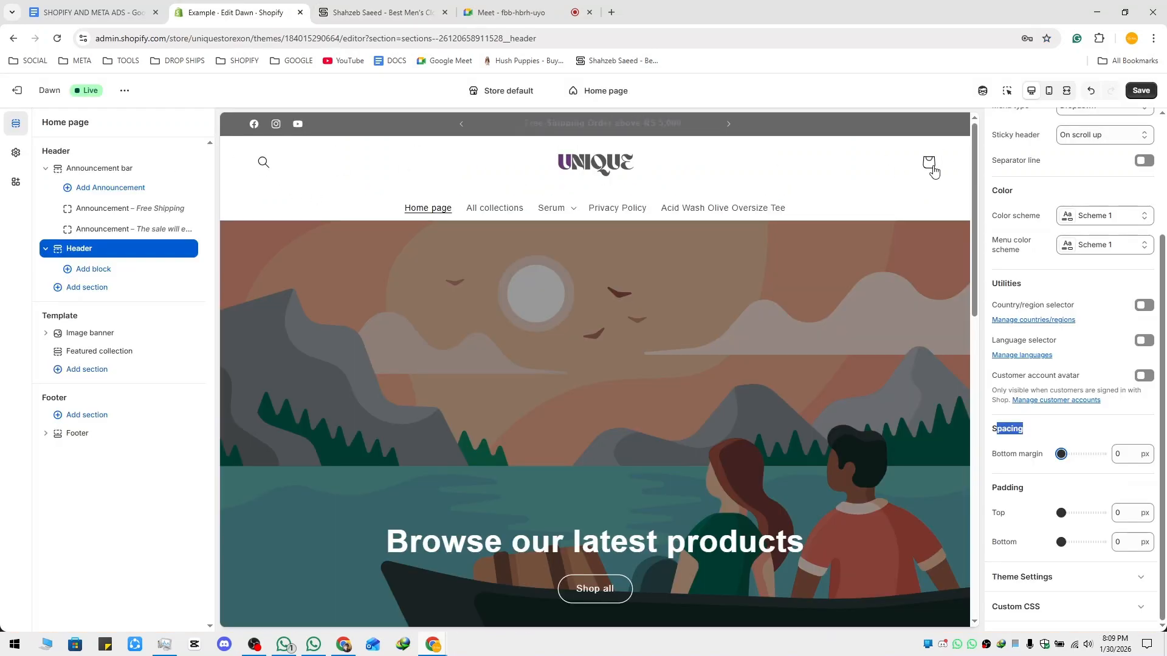
{"action": "left_click", "coordinate": [377, 12]}
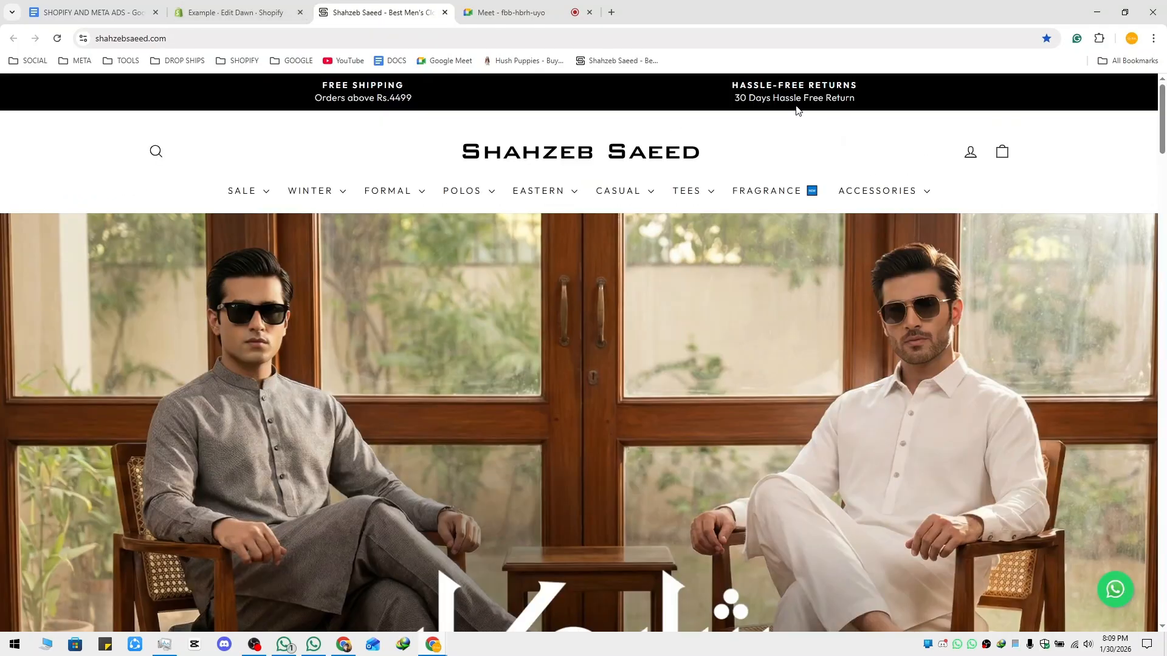
{"action": "left_click", "coordinate": [260, 16]}
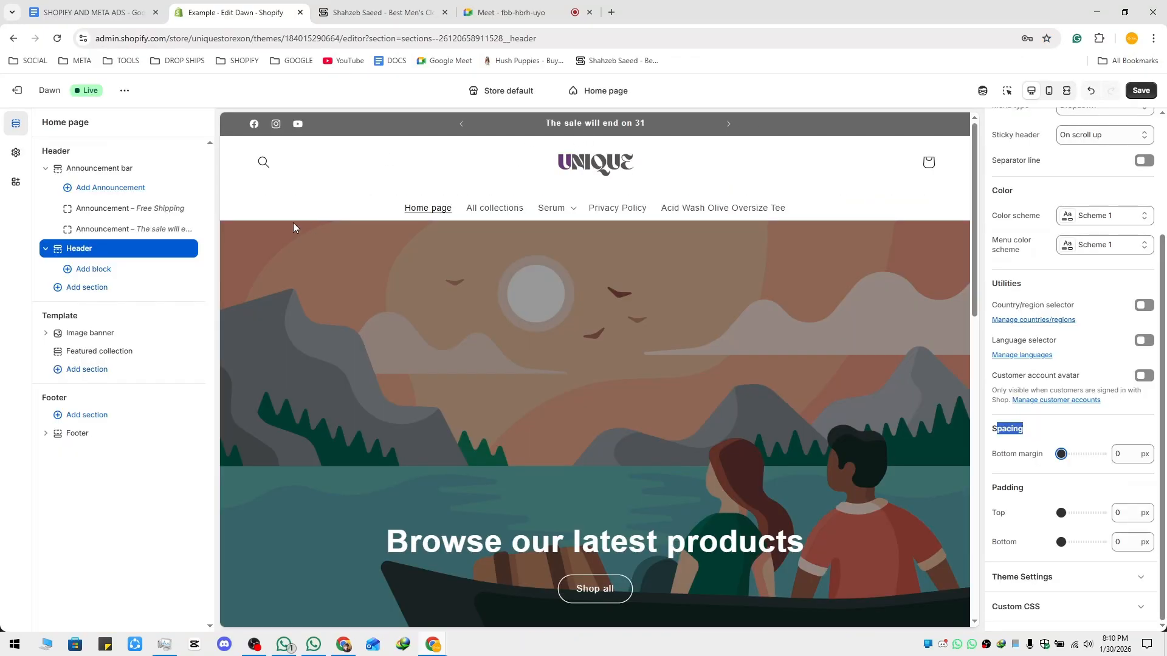
{"action": "scroll", "coordinate": [295, 226], "scroll_direction": "down", "scroll_amount": 4}
{"action": "scroll", "coordinate": [326, 232], "scroll_direction": "up", "scroll_amount": 4}
Switch to the Shahzeb Saeed store, decline its discount notifications and examine each slide of the home page banner slideshow.
{"action": "left_click", "coordinate": [383, 13]}
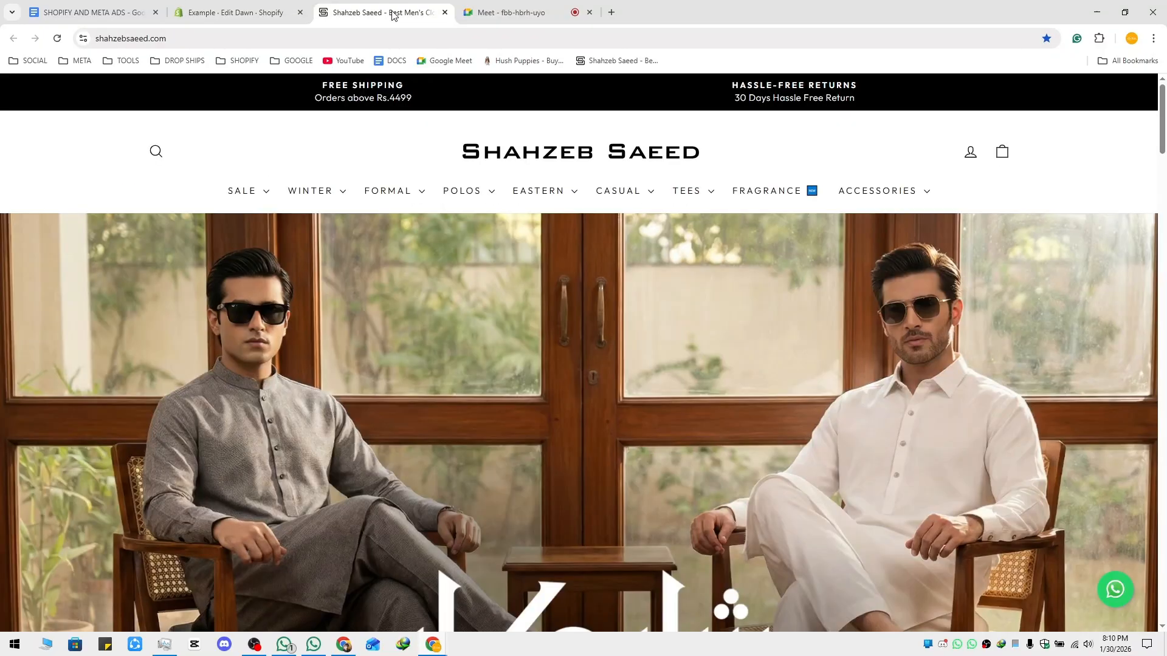
{"action": "scroll", "coordinate": [603, 363], "scroll_direction": "down", "scroll_amount": 5}
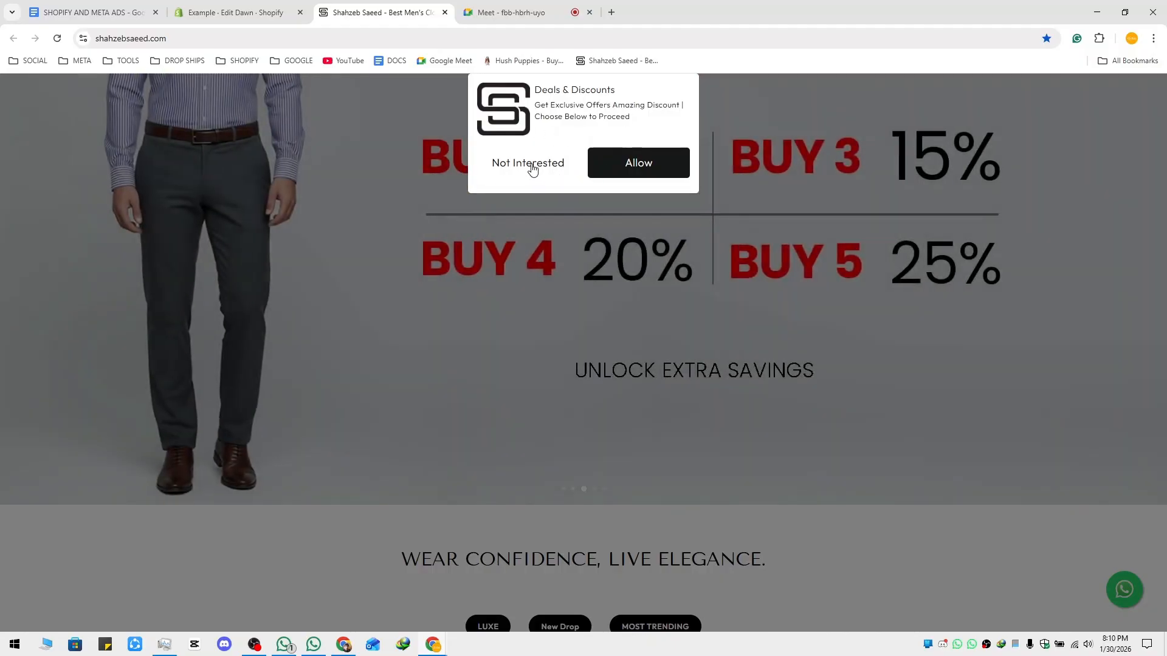
{"action": "left_click", "coordinate": [532, 166]}
{"action": "scroll", "coordinate": [547, 231], "scroll_direction": "up", "scroll_amount": 2}
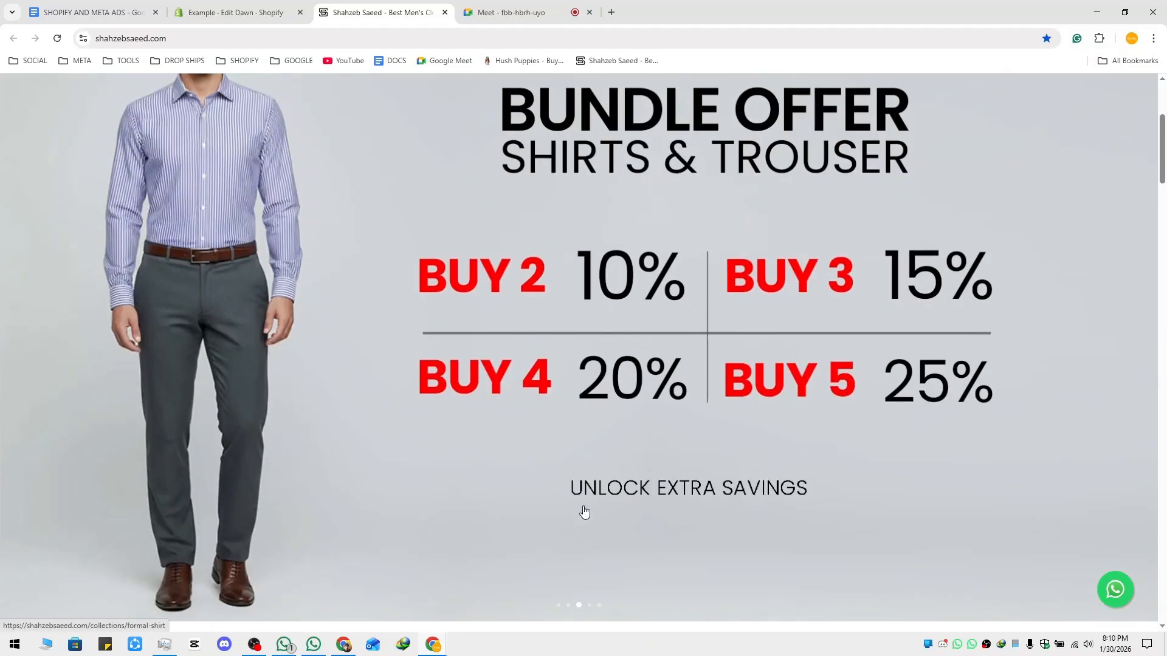
{"action": "left_click", "coordinate": [558, 606]}
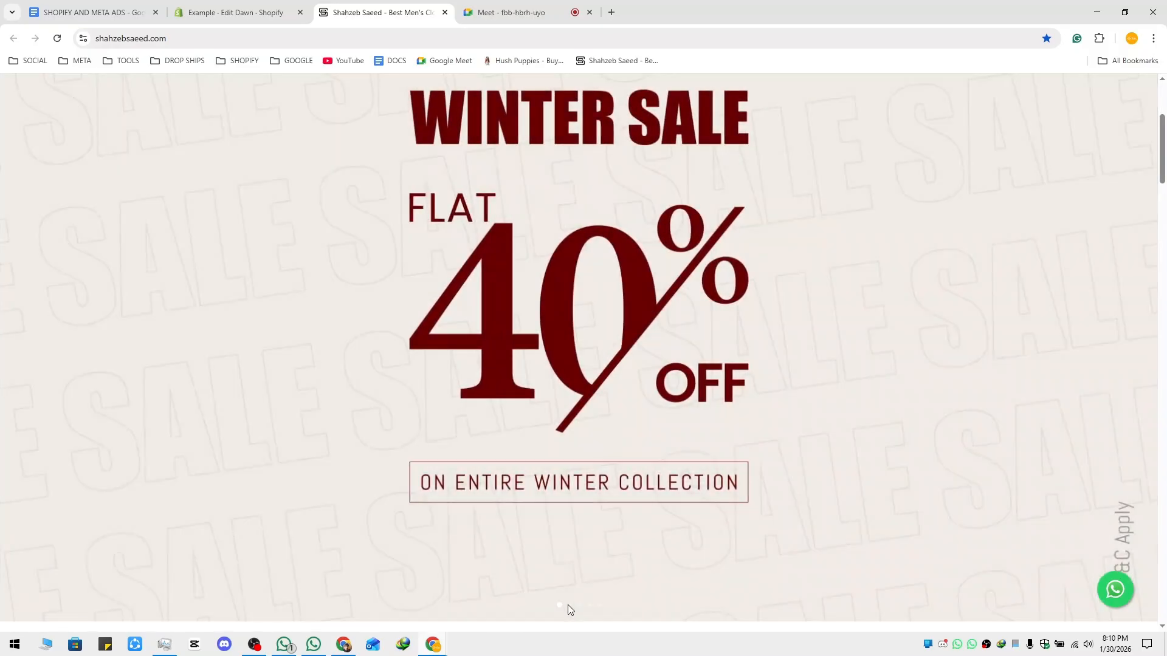
{"action": "left_click", "coordinate": [568, 605]}
{"action": "left_click", "coordinate": [578, 605]}
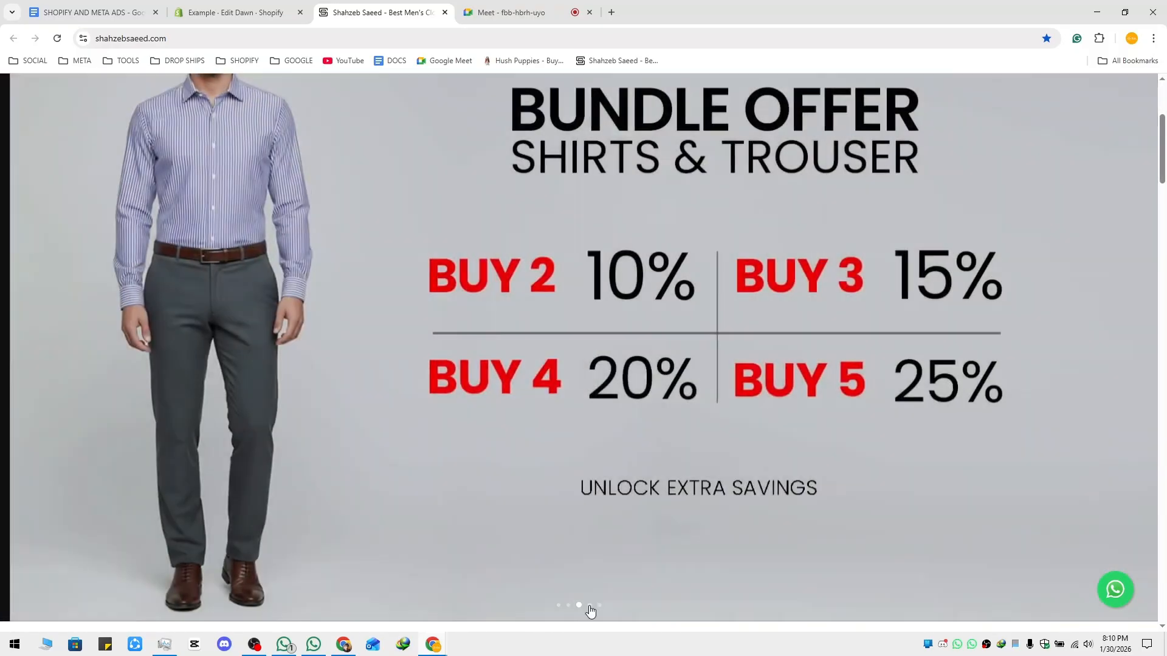
{"action": "left_click", "coordinate": [588, 605]}
{"action": "left_click", "coordinate": [599, 605]}
{"action": "scroll", "coordinate": [360, 466], "scroll_direction": "up", "scroll_amount": 2}
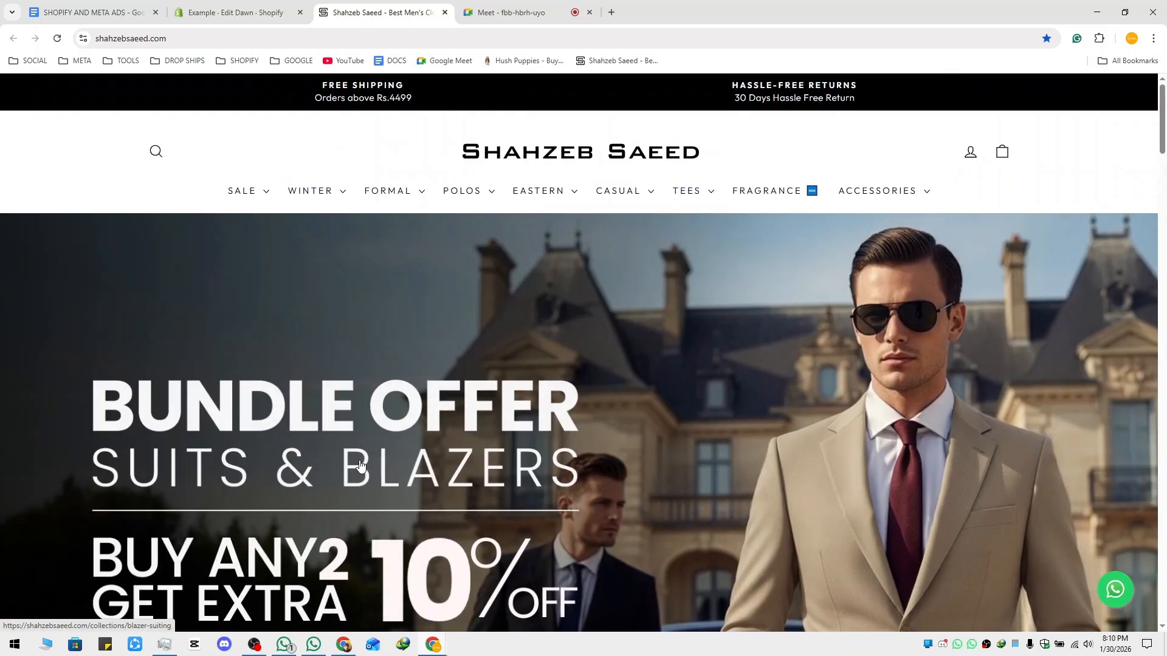
{"action": "scroll", "coordinate": [360, 466], "scroll_direction": "down", "scroll_amount": 4}
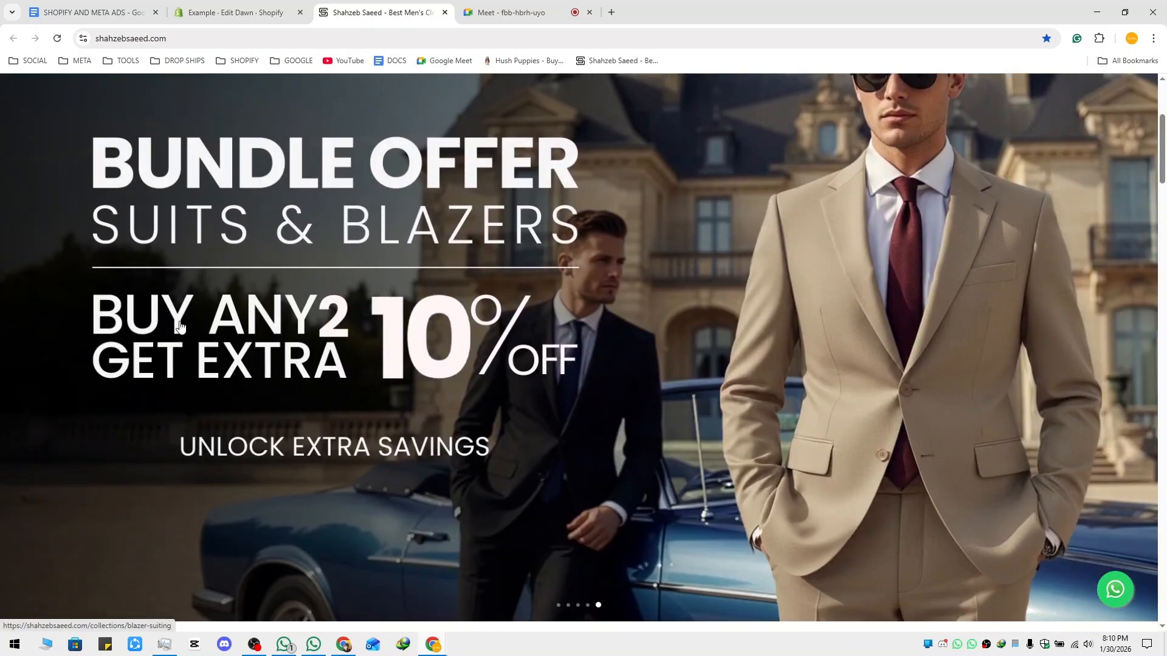
Examine how the Shahzeb Saeed home page banner is placed between the header and the content beneath it.
{"action": "scroll", "coordinate": [181, 327], "scroll_direction": "down", "scroll_amount": 1}
{"action": "scroll", "coordinate": [180, 327], "scroll_direction": "up", "scroll_amount": 5}
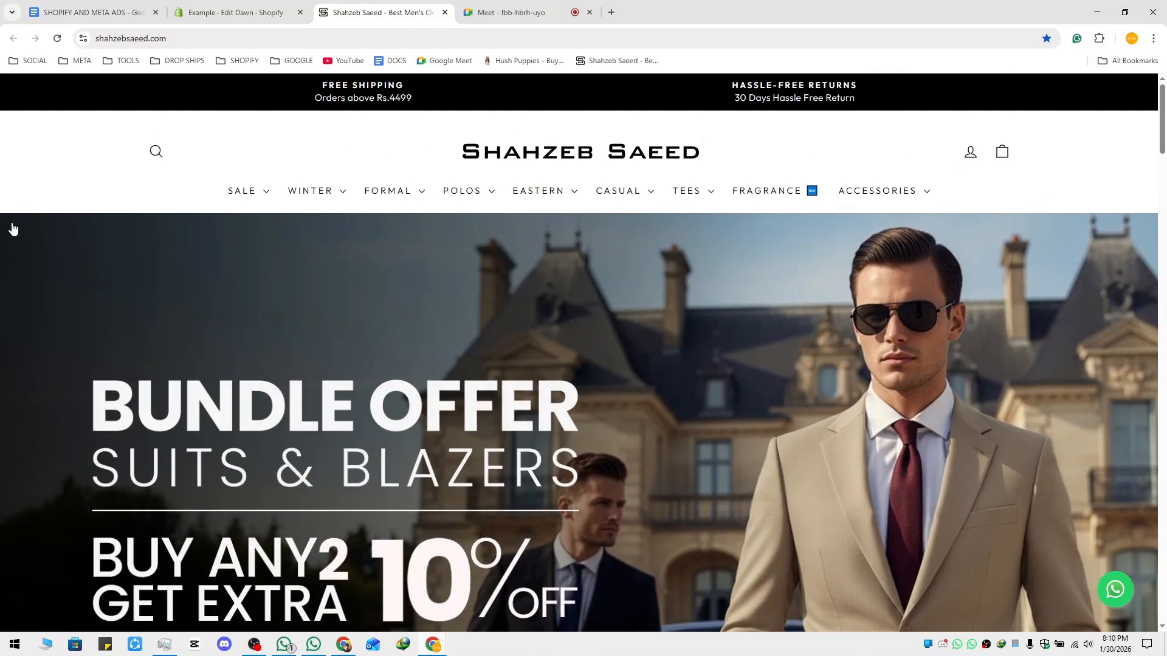
{"action": "scroll", "coordinate": [75, 347], "scroll_direction": "down", "scroll_amount": 6}
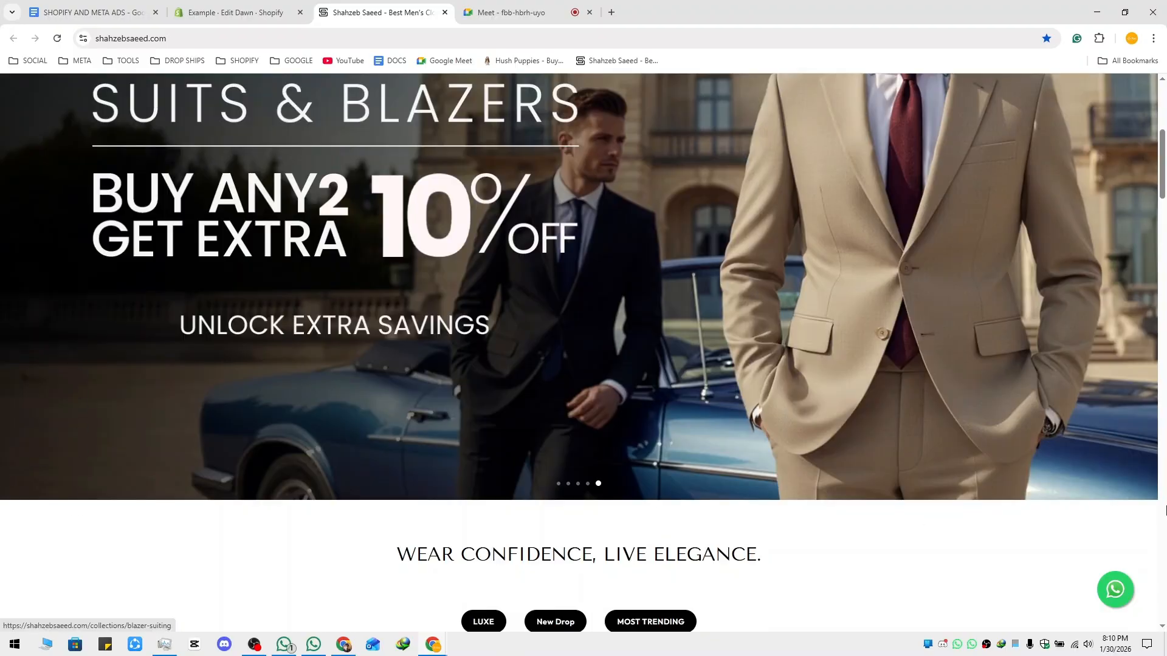
{"action": "scroll", "coordinate": [717, 514], "scroll_direction": "up", "scroll_amount": 3}
{"action": "scroll", "coordinate": [717, 514], "scroll_direction": "up", "scroll_amount": 3}
Switch back to the theme editor, review the home page preview and remove the existing Image banner section from the template.
{"action": "left_click", "coordinate": [236, 12]}
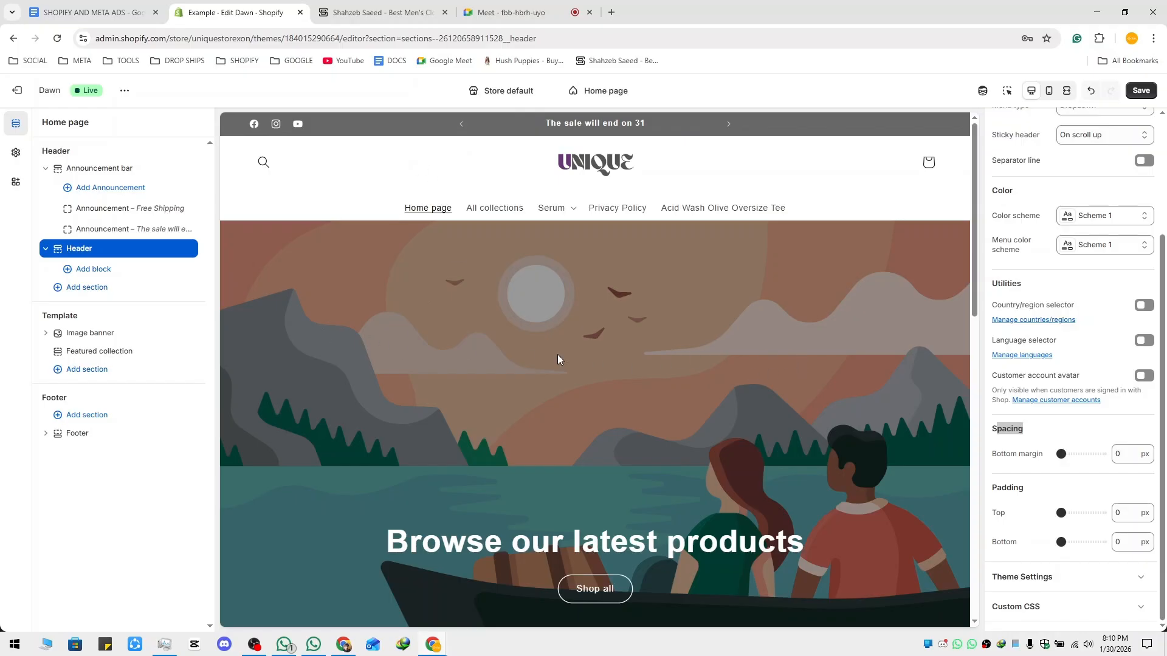
{"action": "scroll", "coordinate": [735, 393], "scroll_direction": "down", "scroll_amount": 15}
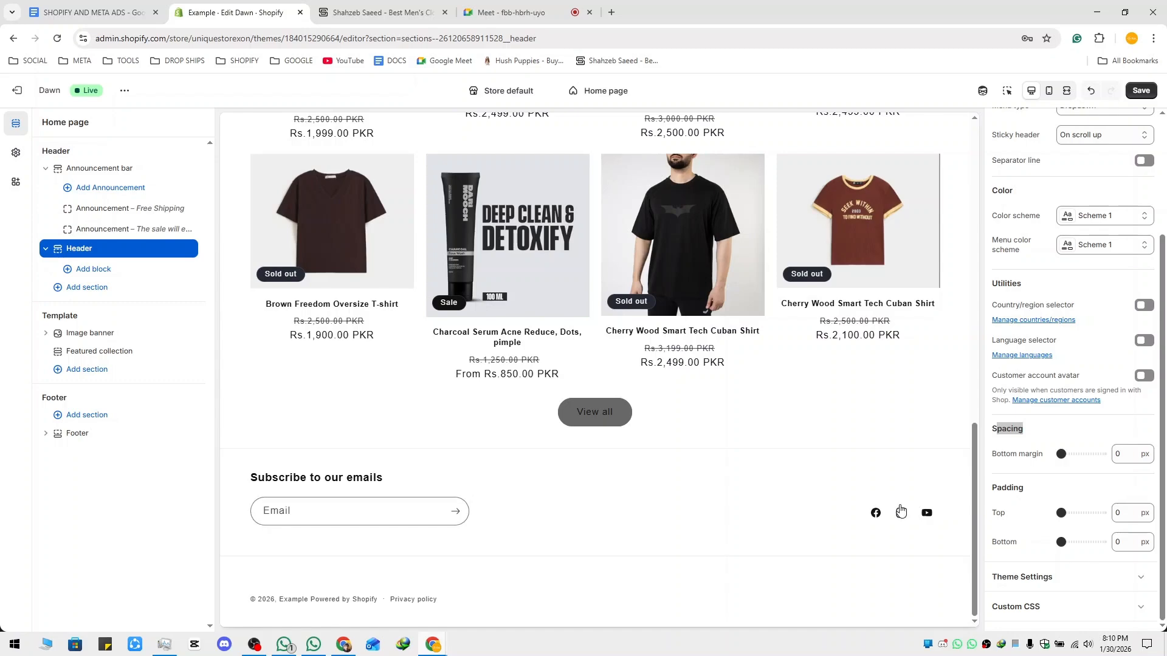
{"action": "scroll", "coordinate": [391, 541], "scroll_direction": "up", "scroll_amount": 15}
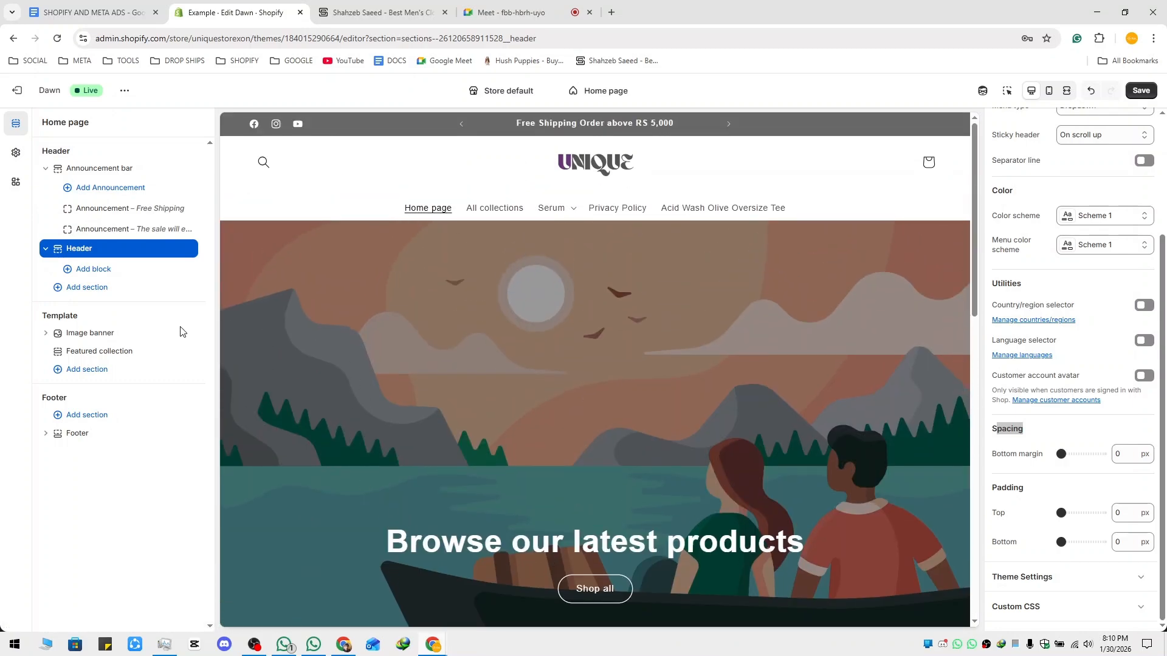
{"action": "left_click", "coordinate": [113, 339]}
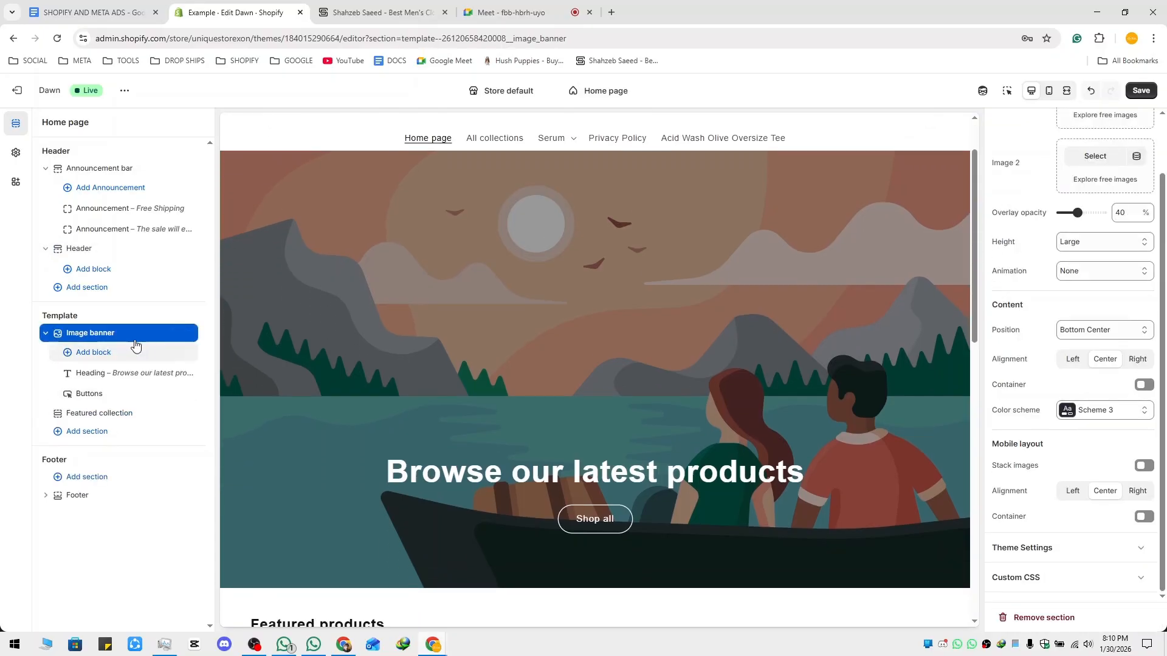
{"action": "left_click", "coordinate": [171, 333]}
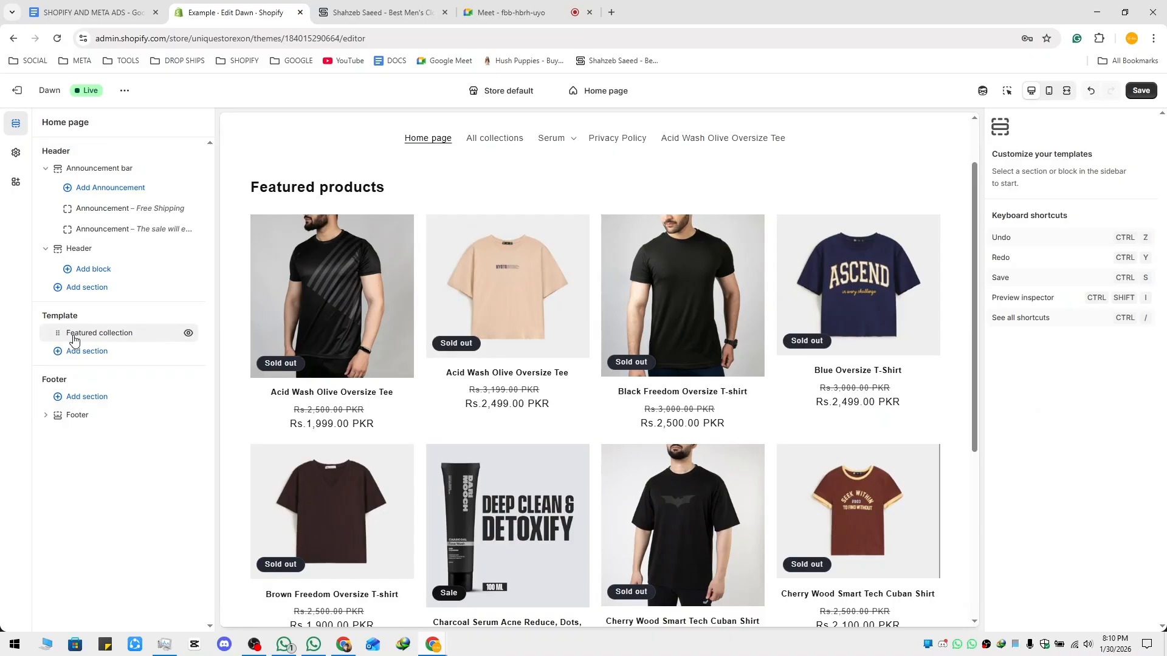
Add a new Image banner section to the home page template and collapse its block list.
{"action": "left_click", "coordinate": [107, 351]}
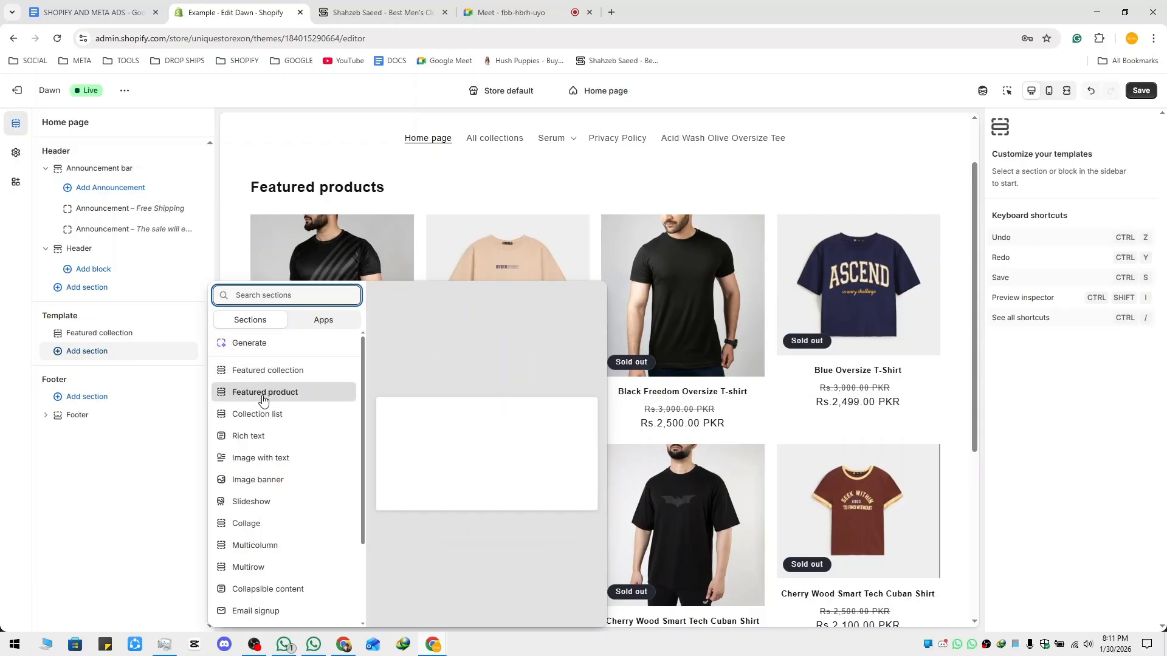
{"action": "left_click", "coordinate": [275, 486]}
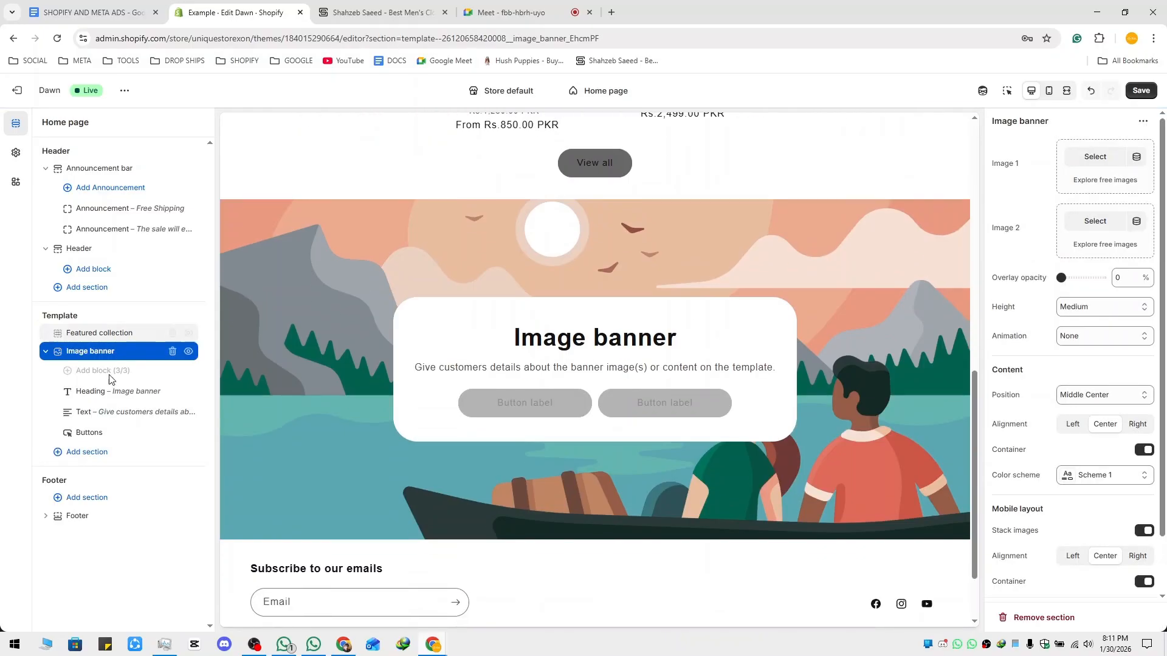
{"action": "left_click", "coordinate": [44, 354]}
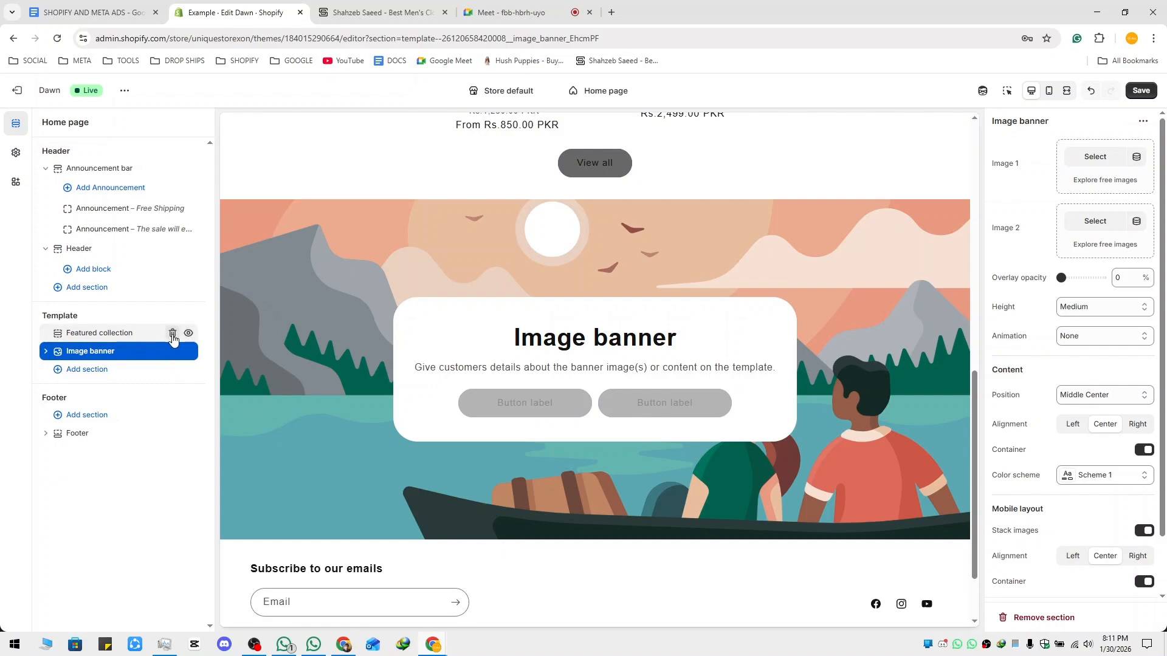
Check the new banner's placement in the preview and move the Image banner section above Featured collection.
{"action": "left_click_drag", "start_coordinate": [174, 348], "coordinate": [103, 348]}
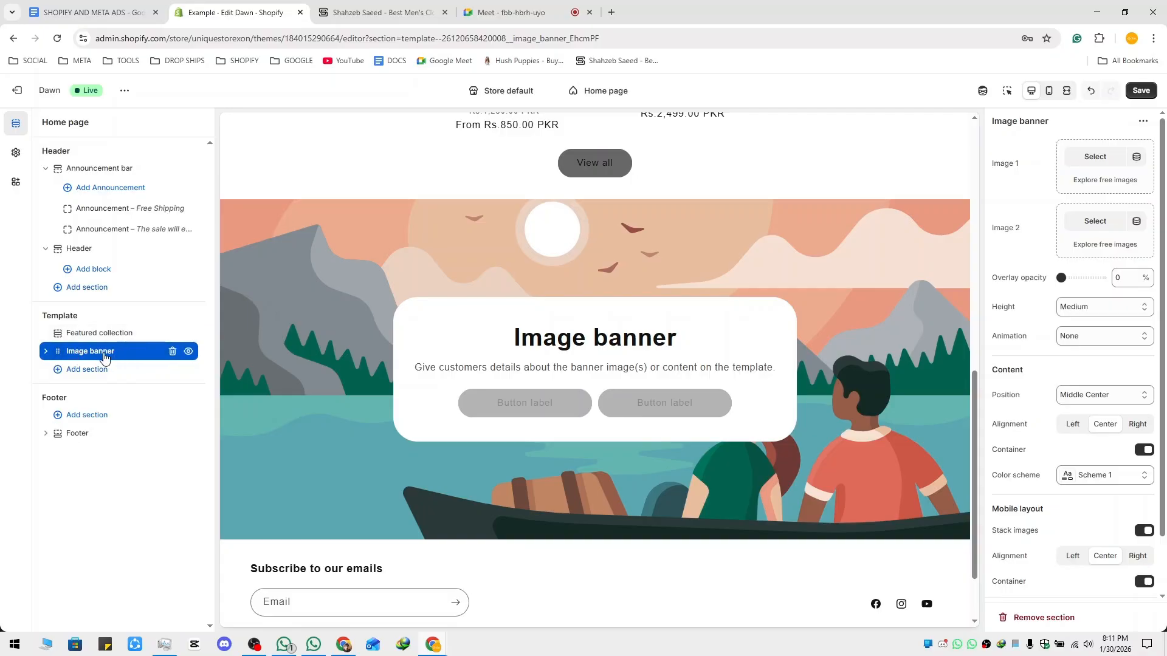
{"action": "scroll", "coordinate": [448, 449], "scroll_direction": "up", "scroll_amount": 8}
{"action": "scroll", "coordinate": [443, 395], "scroll_direction": "up", "scroll_amount": 2}
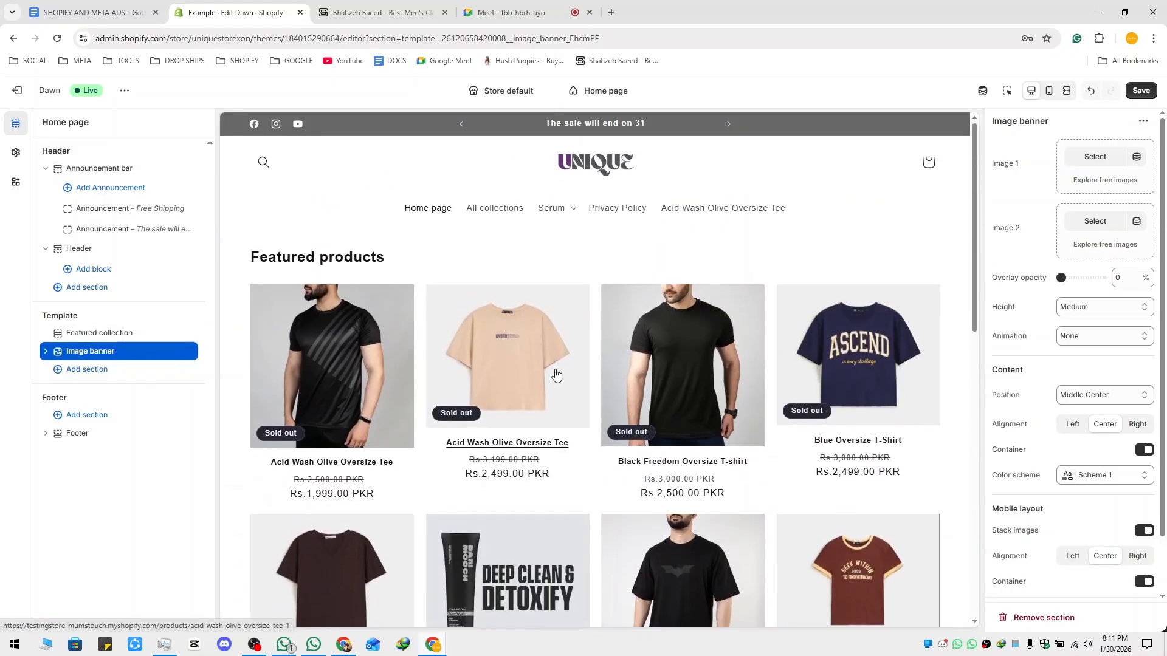
{"action": "scroll", "coordinate": [547, 377], "scroll_direction": "down", "scroll_amount": 12}
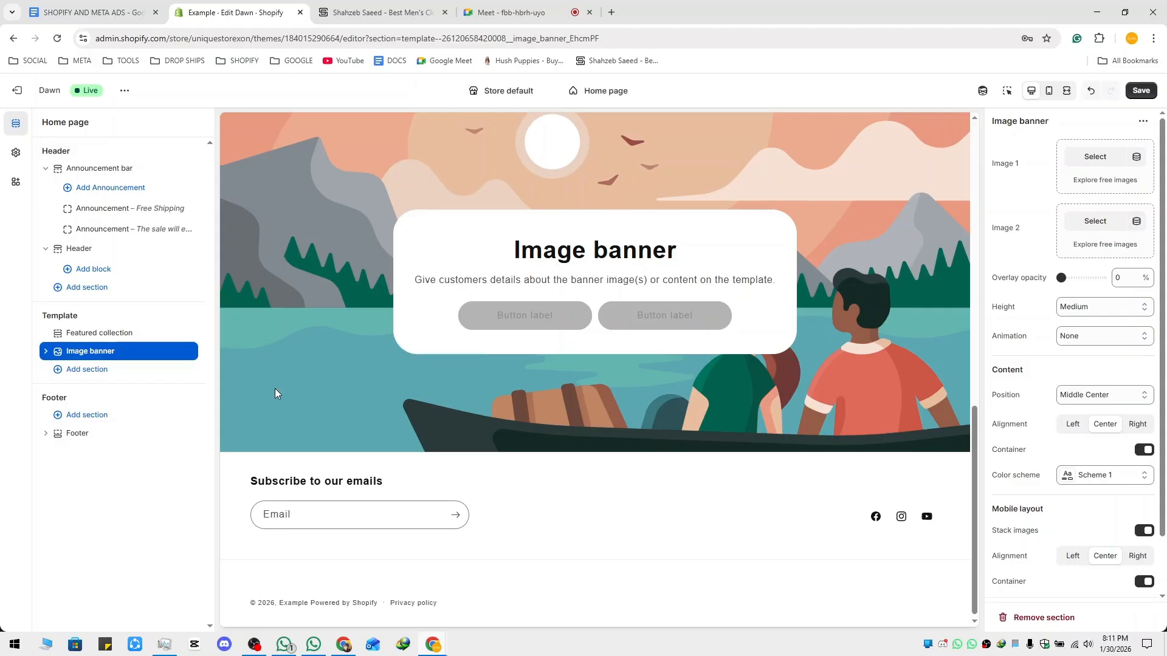
{"action": "scroll", "coordinate": [276, 391], "scroll_direction": "up", "scroll_amount": 6}
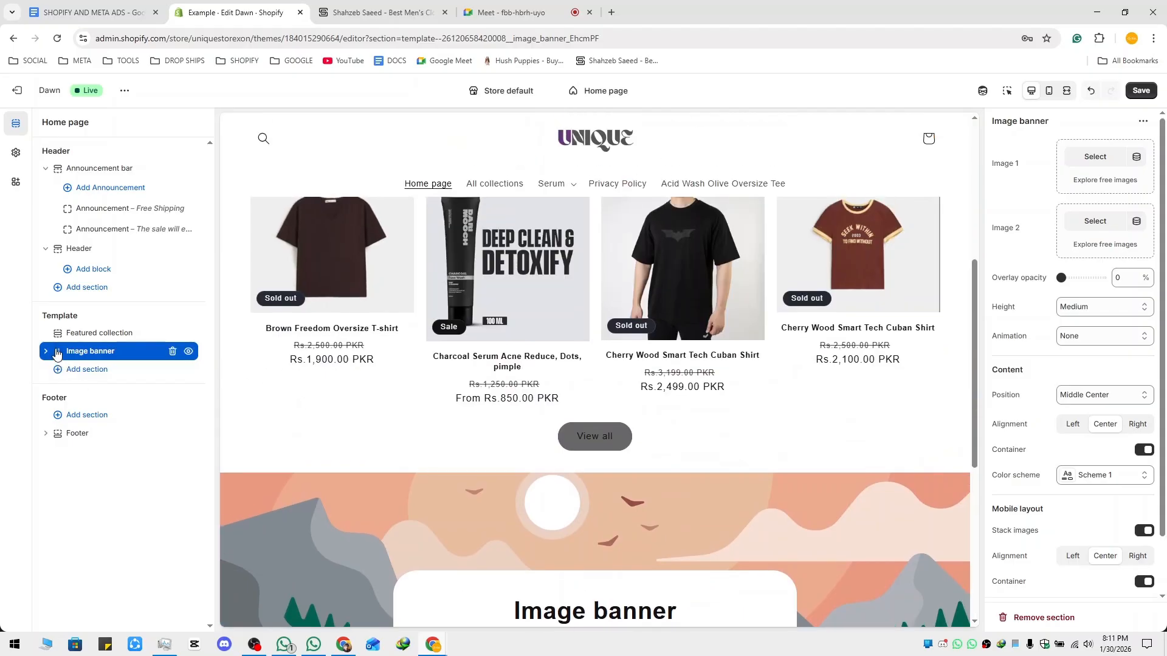
{"action": "left_click_drag", "start_coordinate": [58, 352], "coordinate": [58, 322]}
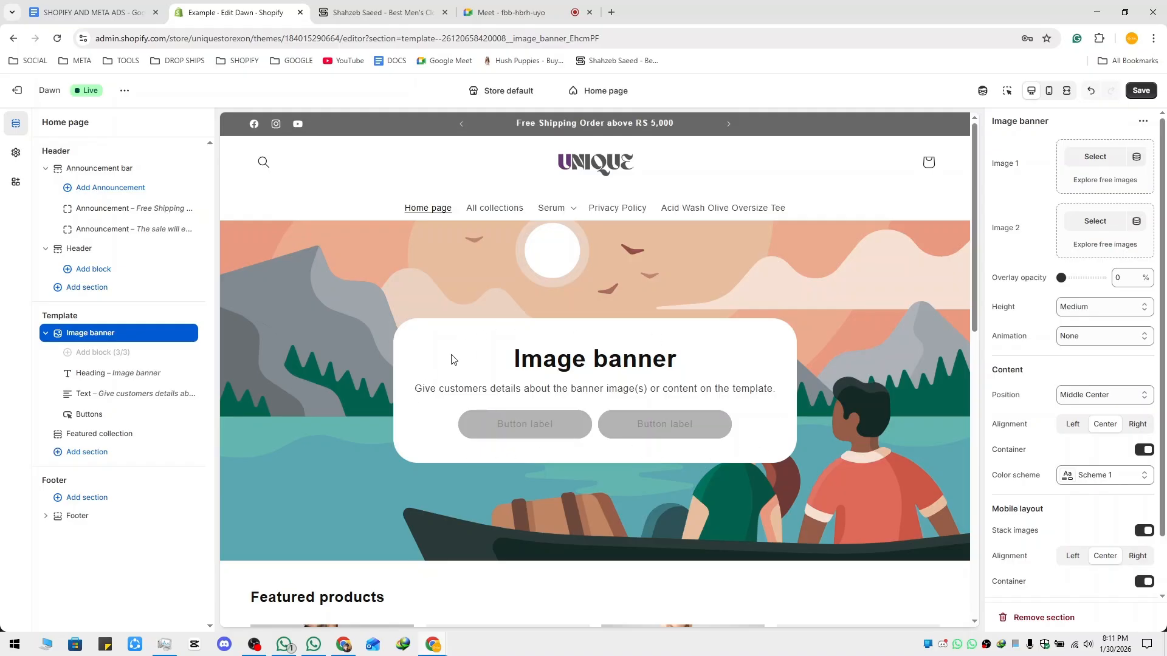
Change the Image banner's heading text to "Brown Shoes sale Live".
{"action": "left_click_drag", "start_coordinate": [512, 366], "coordinate": [678, 372]}
{"action": "left_click_drag", "start_coordinate": [779, 393], "coordinate": [441, 391]}
{"action": "left_click", "coordinate": [398, 394]}
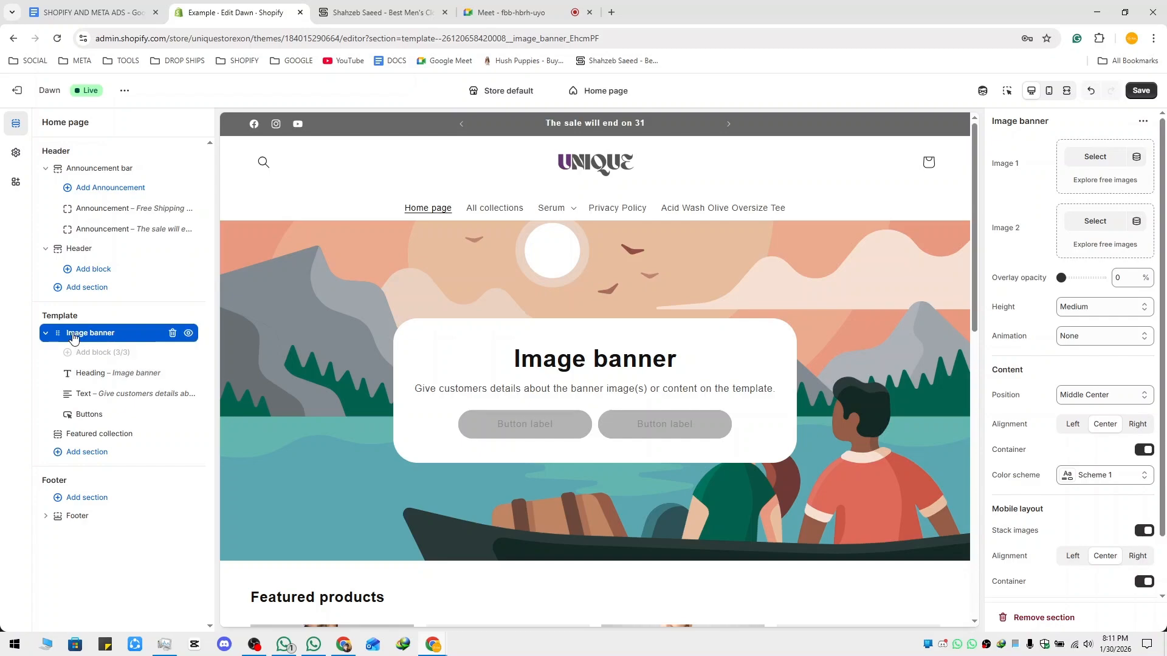
{"action": "left_click", "coordinate": [95, 378]}
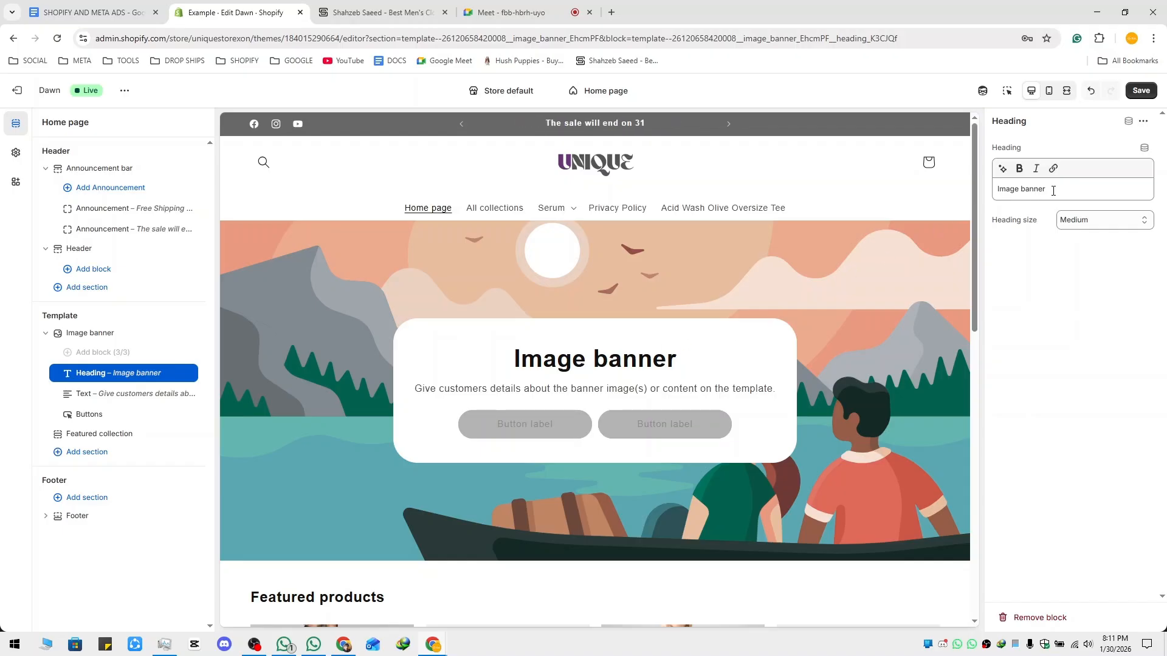
{"action": "left_click_drag", "start_coordinate": [1054, 191], "coordinate": [990, 194]}
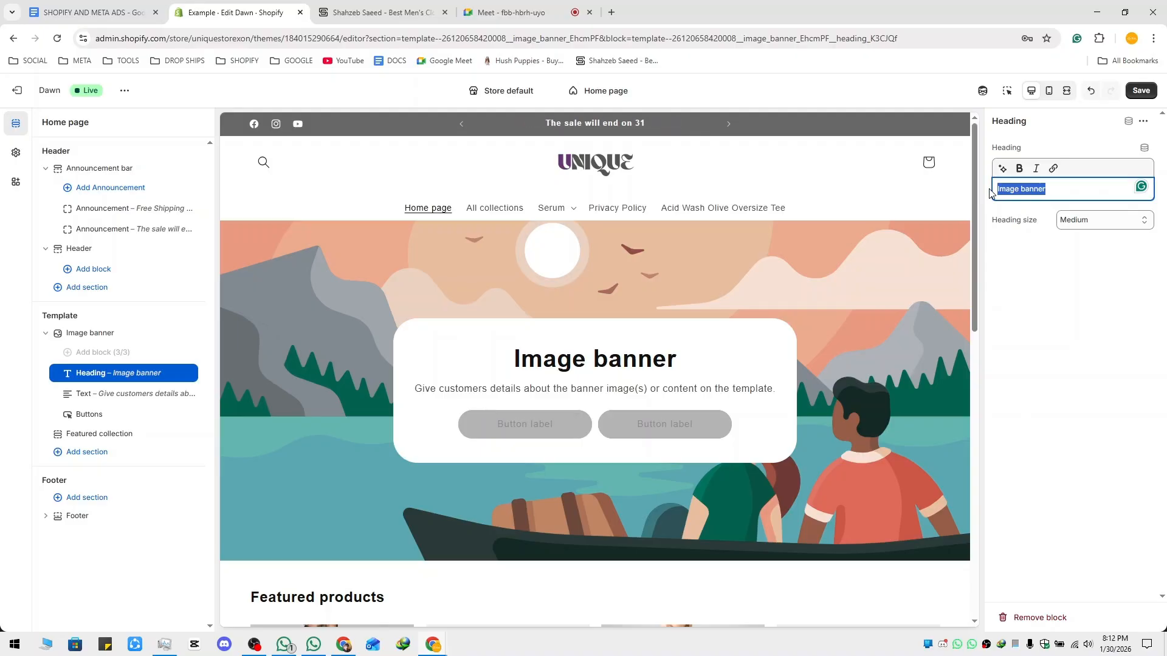
{"action": "type", "text": "Brown "}
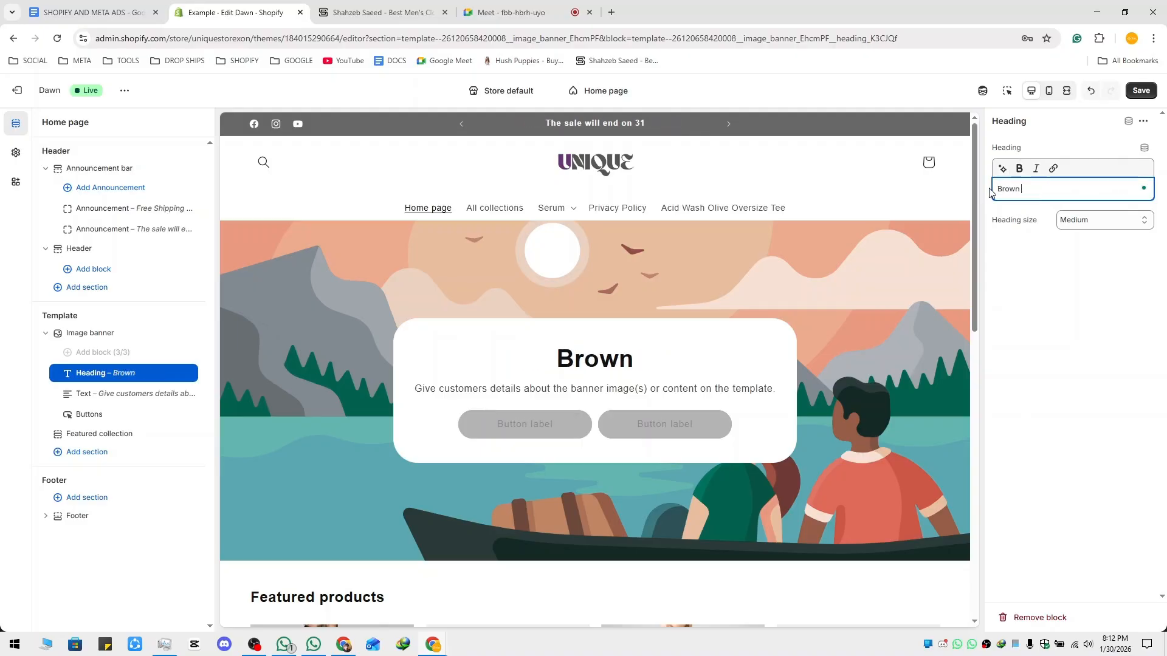
{"action": "type", "text": "SHOE"}
{"action": "key", "text": "BackSpace"}
{"action": "key", "text": "BackSpace"}
{"action": "key", "text": "BackSpace"}
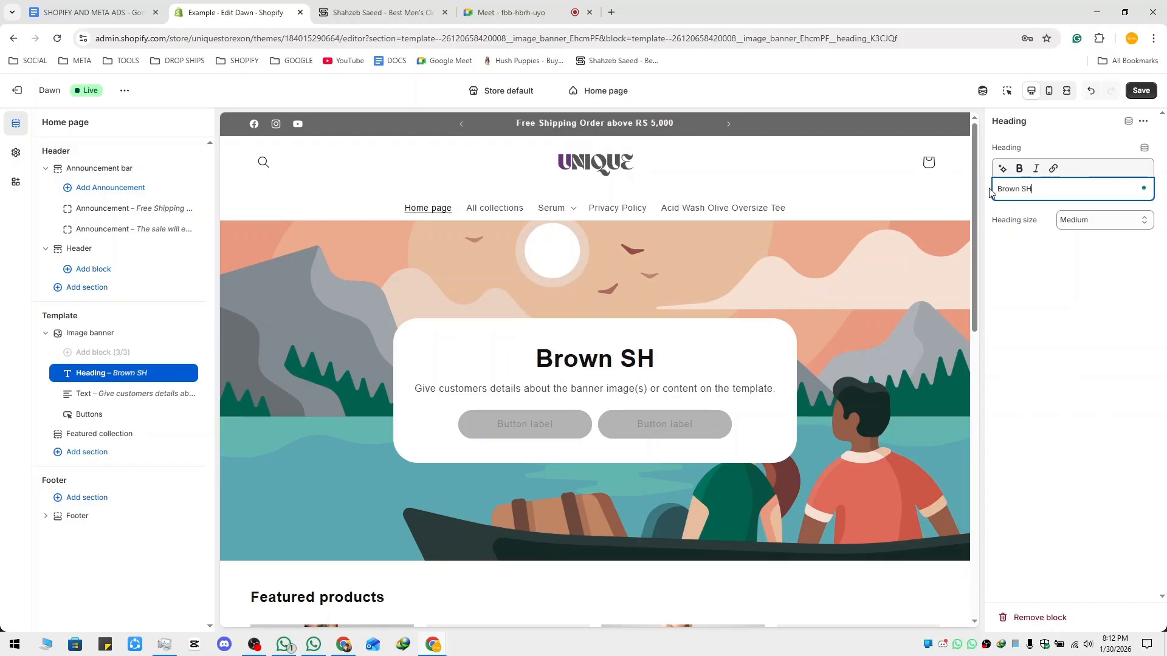
{"action": "type", "text": "hoes sale "}
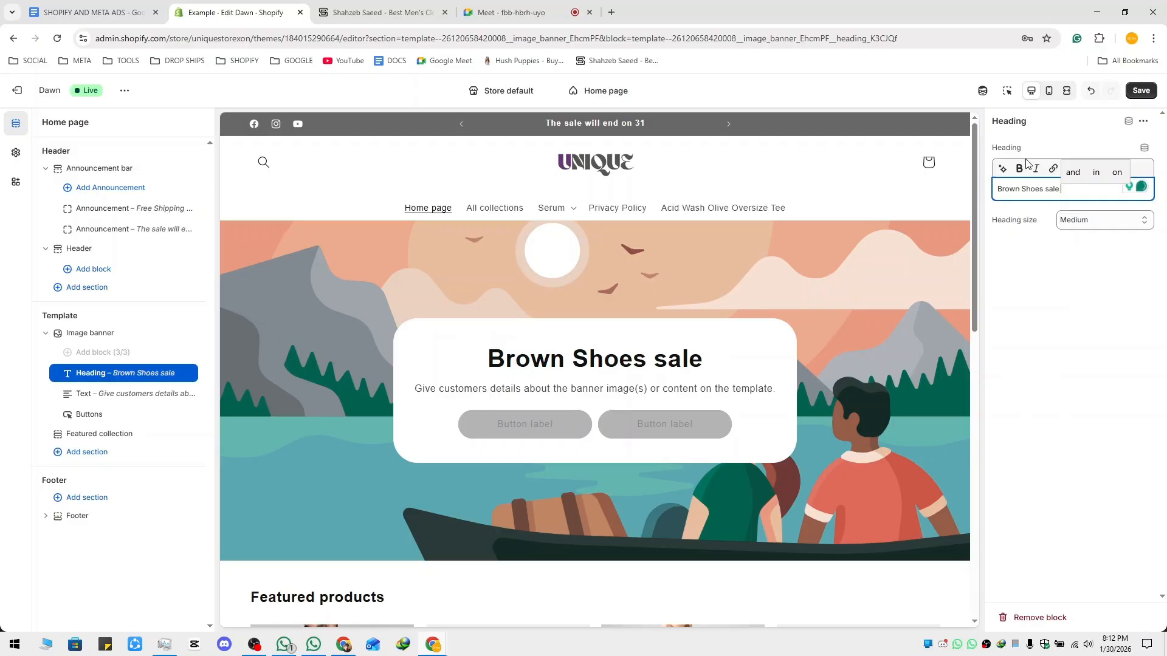
{"action": "type", "text": "Live"}
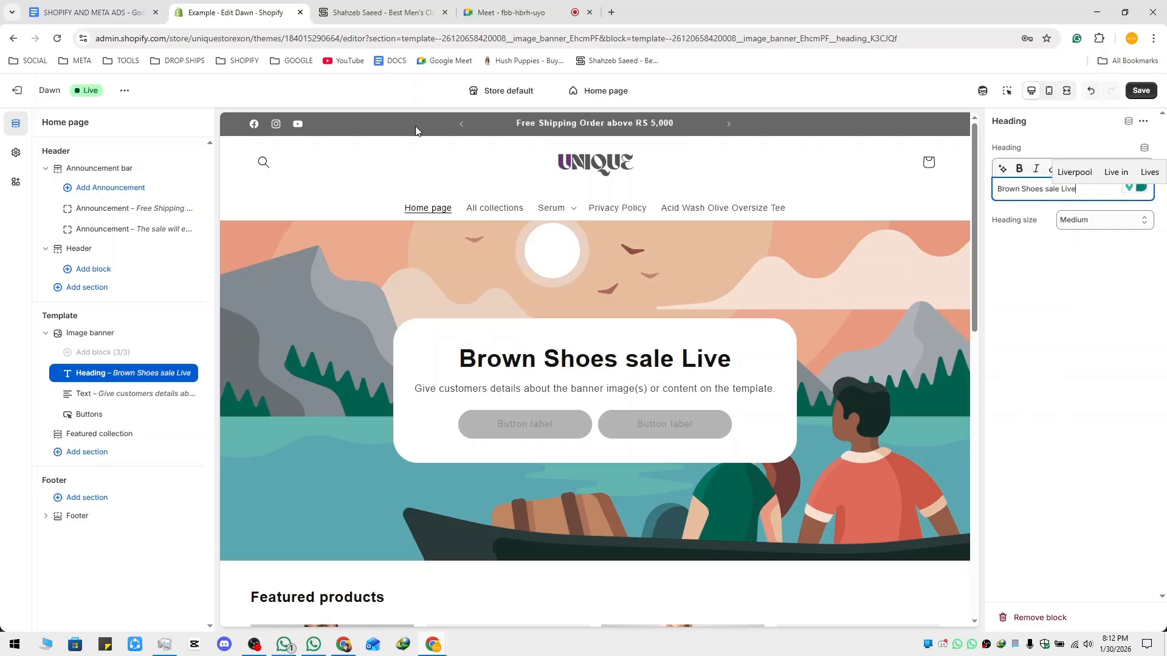
Look at how the Shahzeb Saeed store's banner presents its offer text and return to the theme editor.
{"action": "left_click", "coordinate": [365, 12]}
{"action": "scroll", "coordinate": [349, 392], "scroll_direction": "down", "scroll_amount": 5}
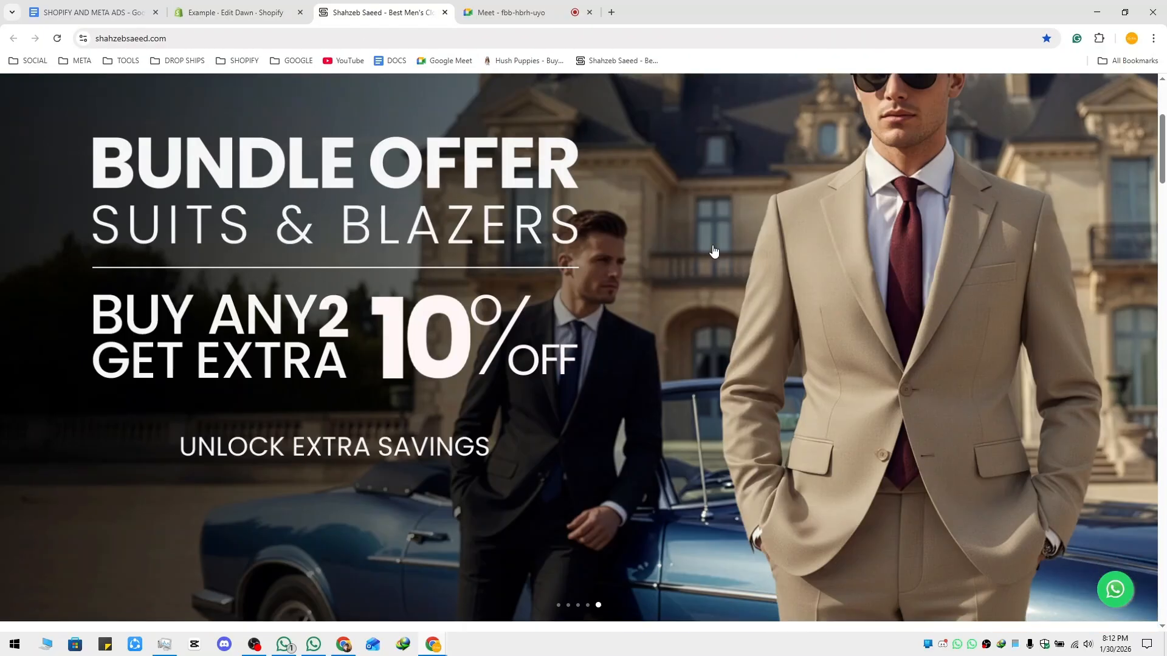
{"action": "scroll", "coordinate": [410, 315], "scroll_direction": "up", "scroll_amount": 2}
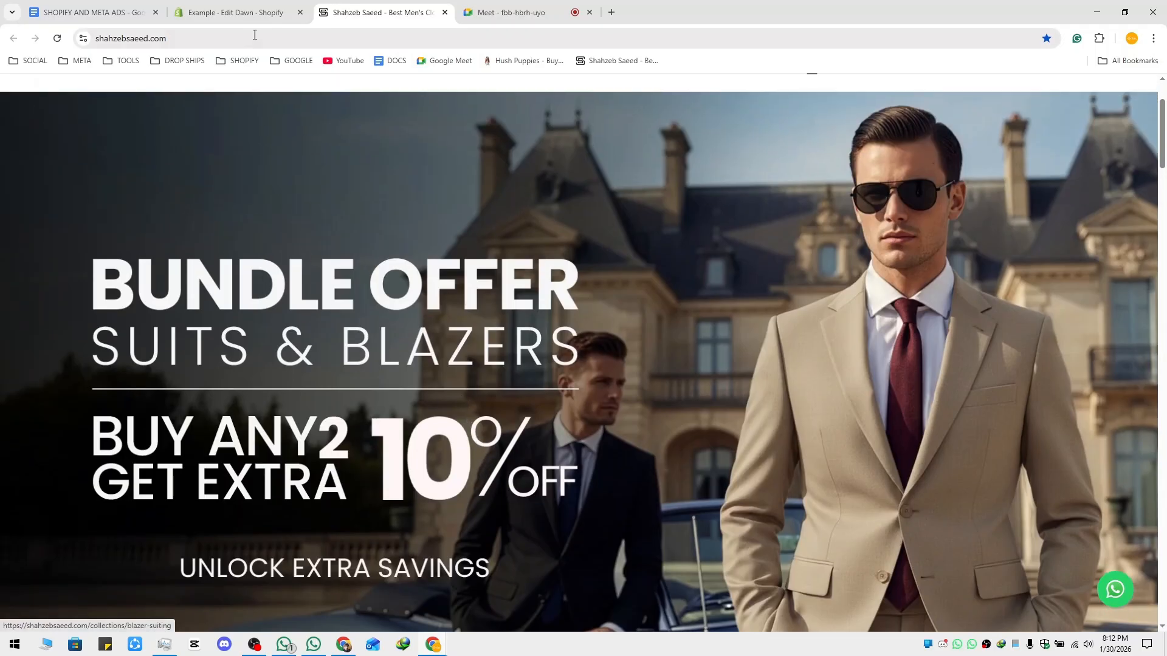
{"action": "left_click", "coordinate": [261, 13]}
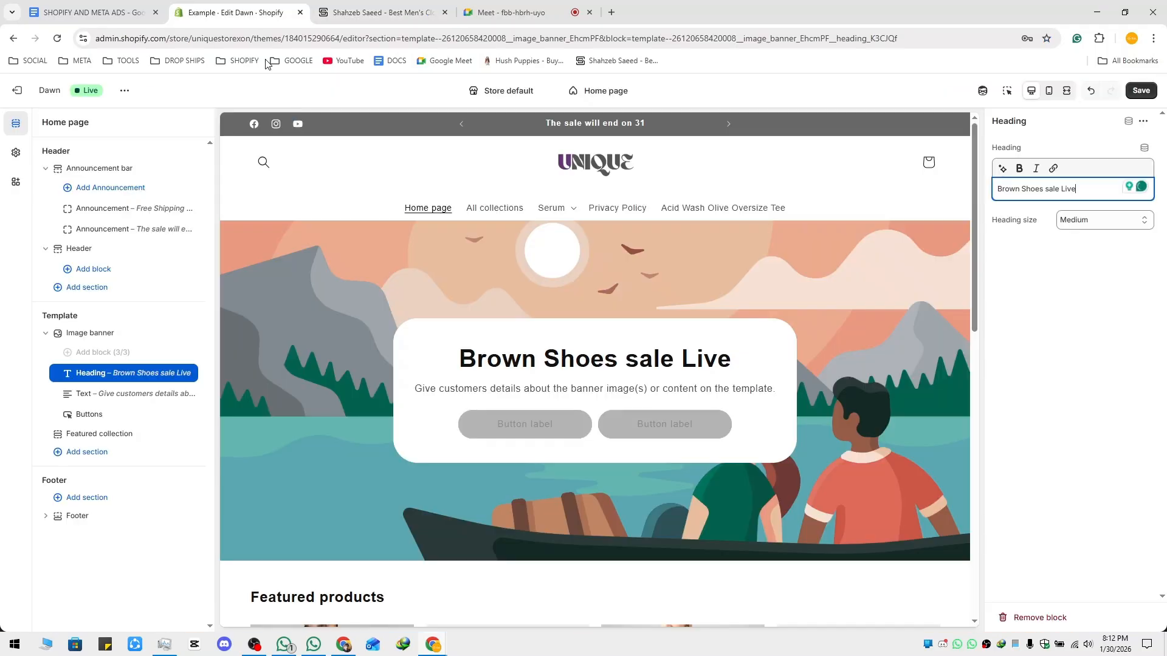
{"action": "left_click", "coordinate": [254, 644]}
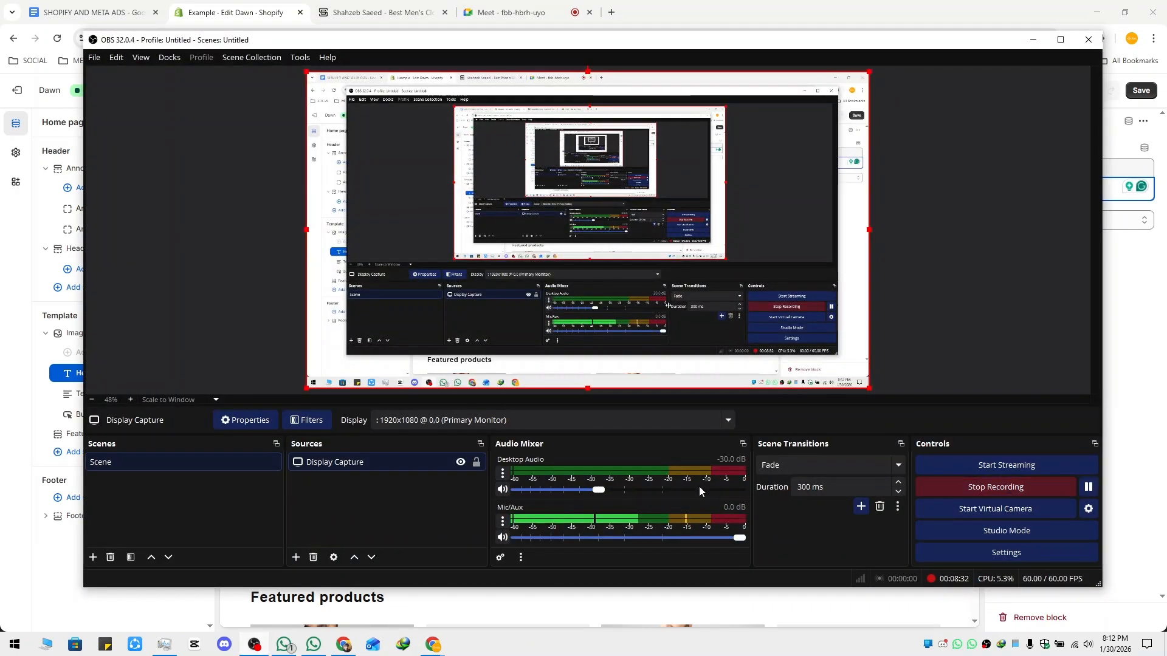
{"action": "left_click", "coordinate": [1032, 39]}
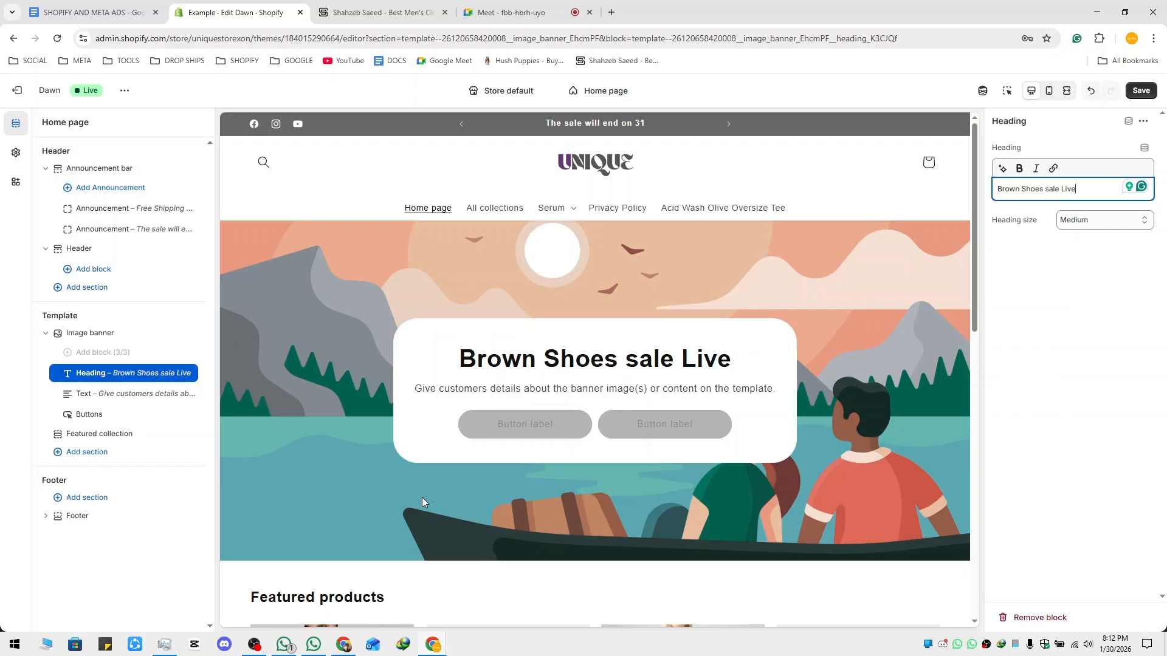
Delete the heading, text and buttons blocks from the Image banner section.
{"action": "left_click", "coordinate": [254, 381]}
{"action": "left_click", "coordinate": [172, 374]}
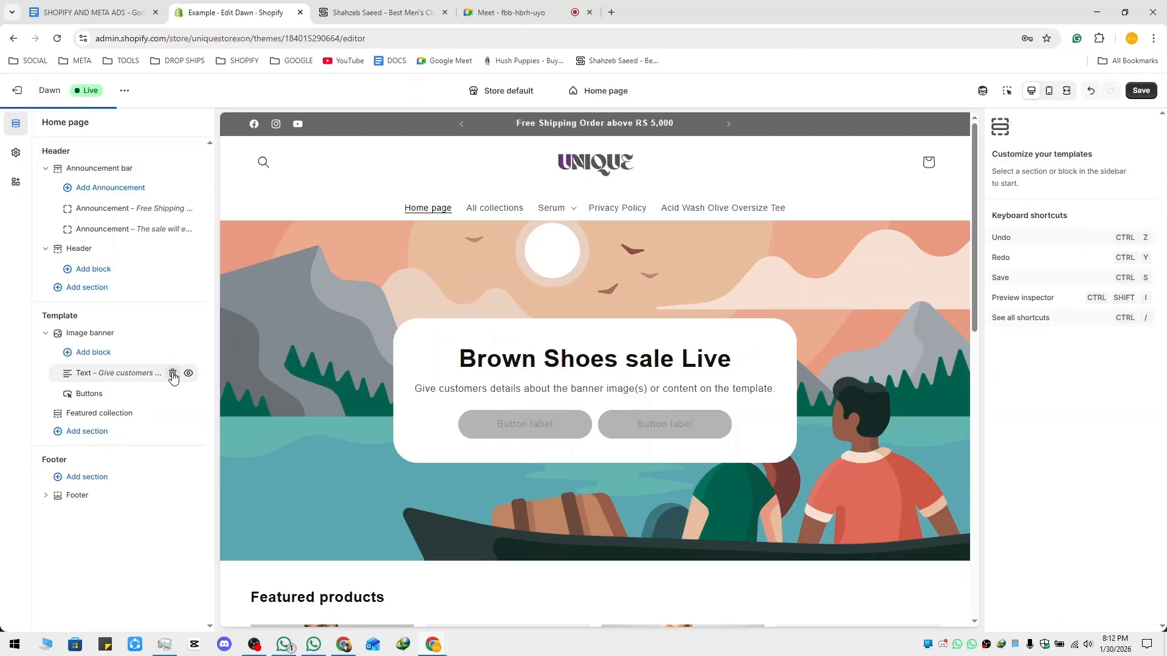
{"action": "left_click", "coordinate": [172, 373]}
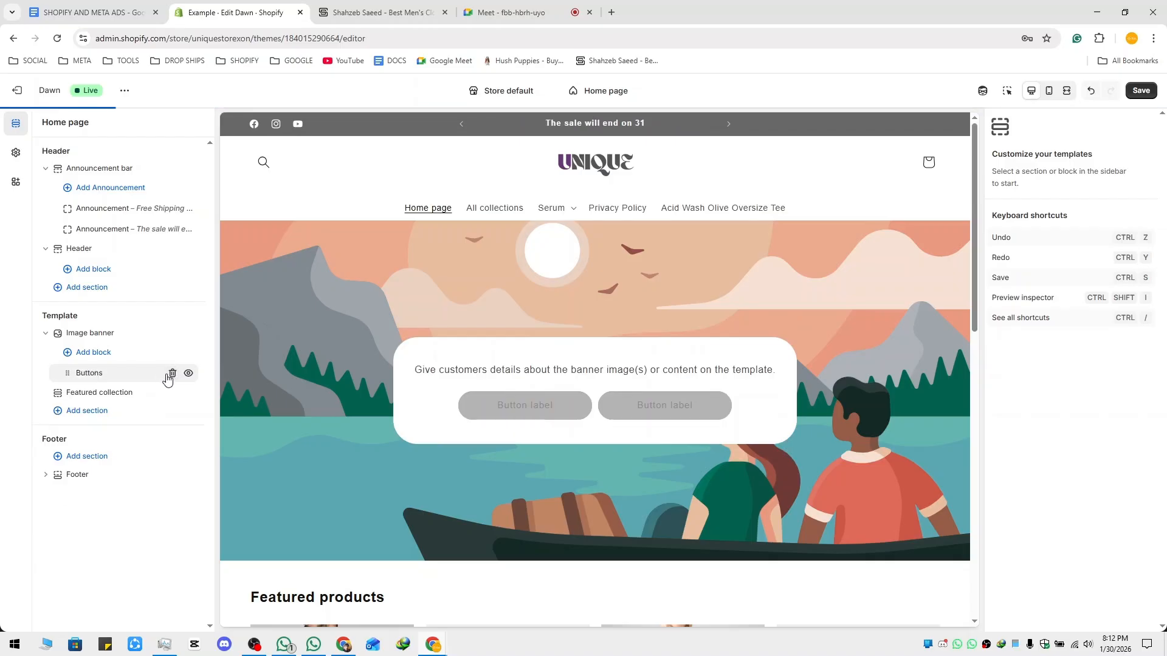
{"action": "left_click", "coordinate": [173, 373]}
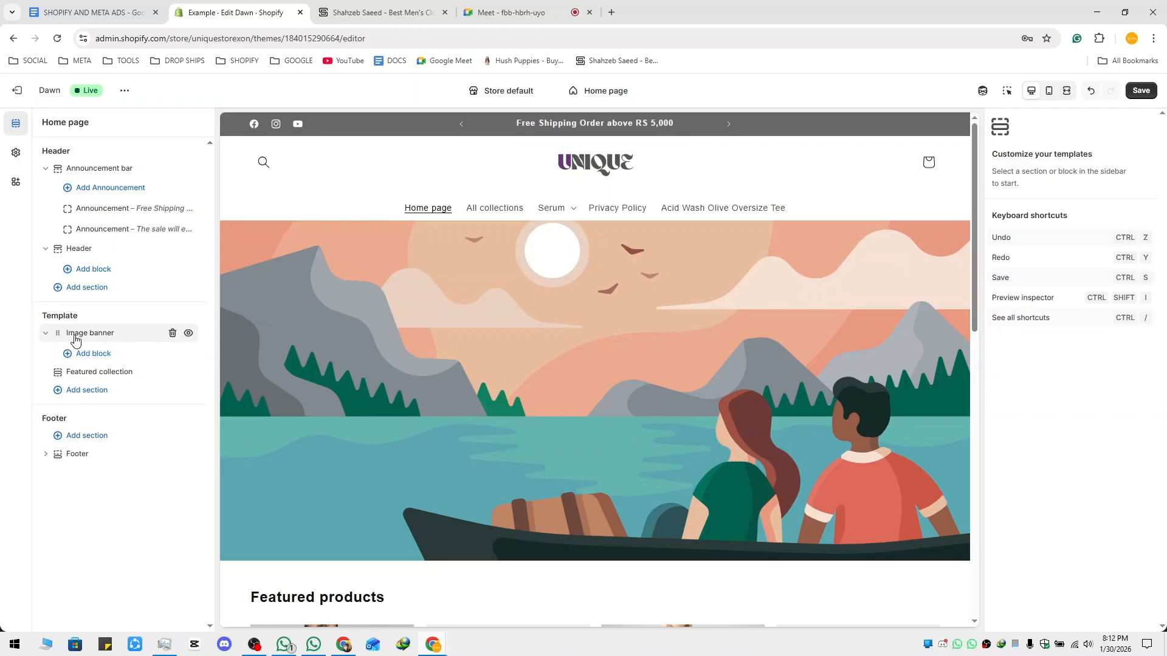
Turn on the preview inspector, try selecting the Featured collection section with it and reopen the Image banner's settings.
{"action": "left_click", "coordinate": [105, 339]}
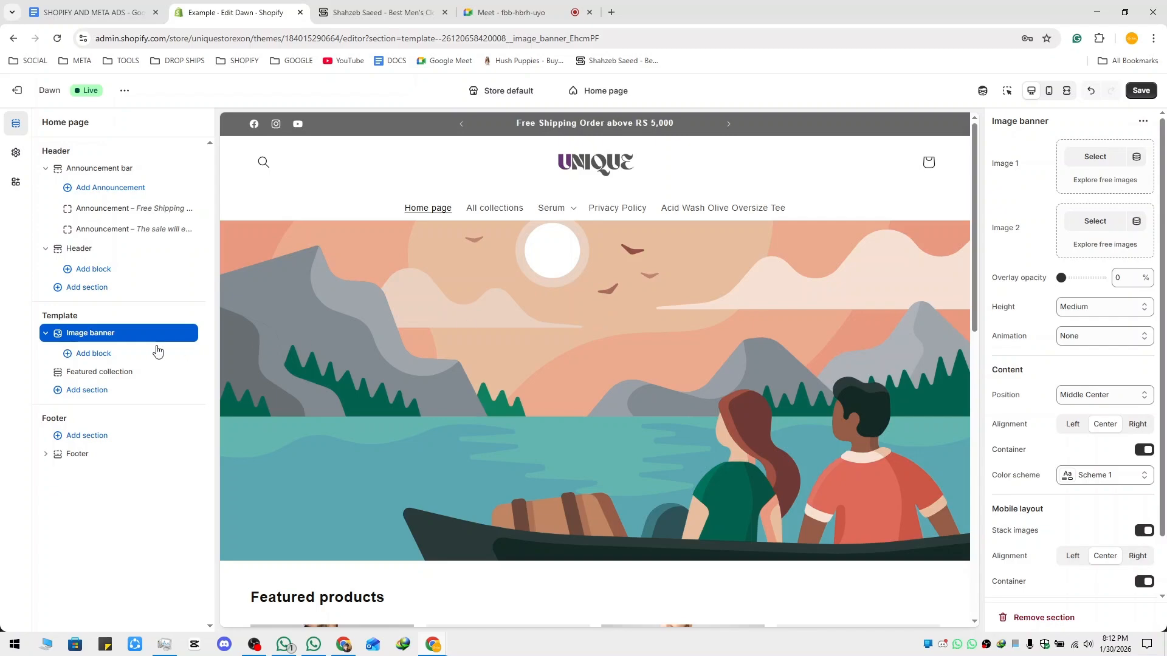
{"action": "left_click", "coordinate": [1009, 91]}
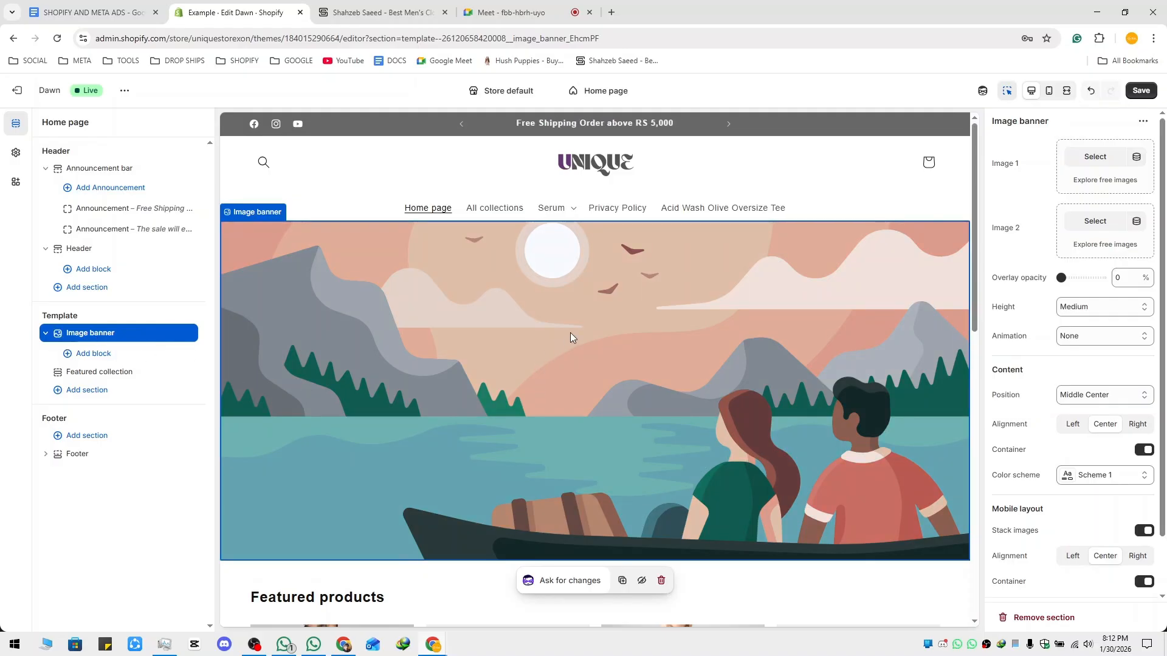
{"action": "scroll", "coordinate": [571, 333], "scroll_direction": "down", "scroll_amount": 10}
{"action": "scroll", "coordinate": [600, 363], "scroll_direction": "up", "scroll_amount": 4}
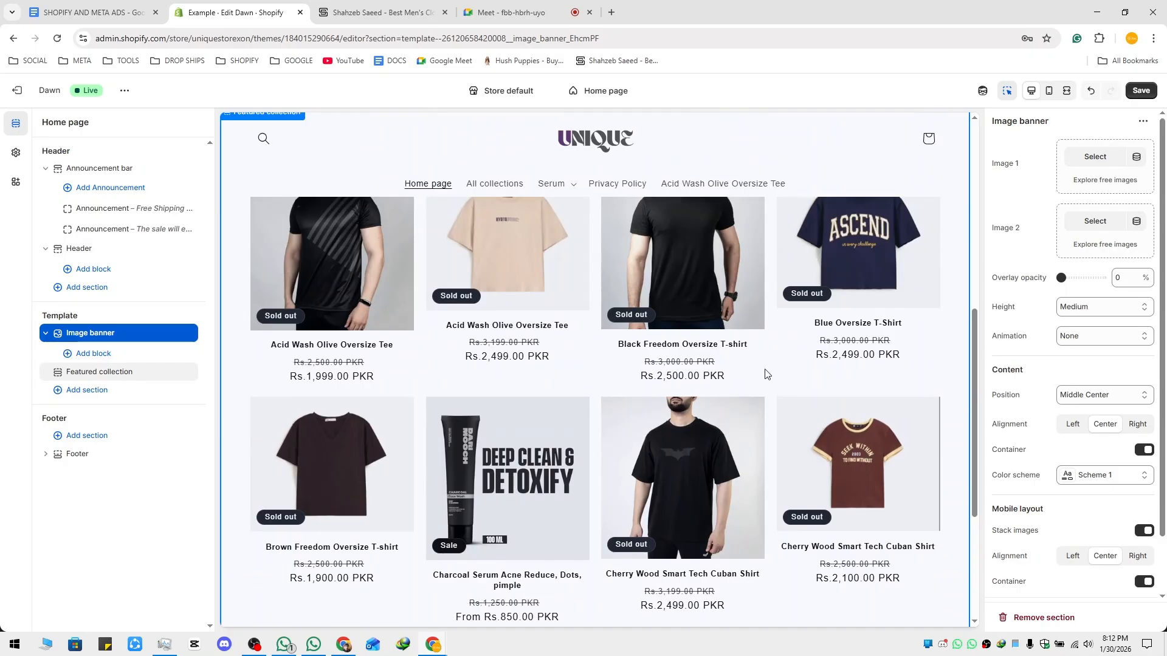
{"action": "left_click", "coordinate": [232, 361]}
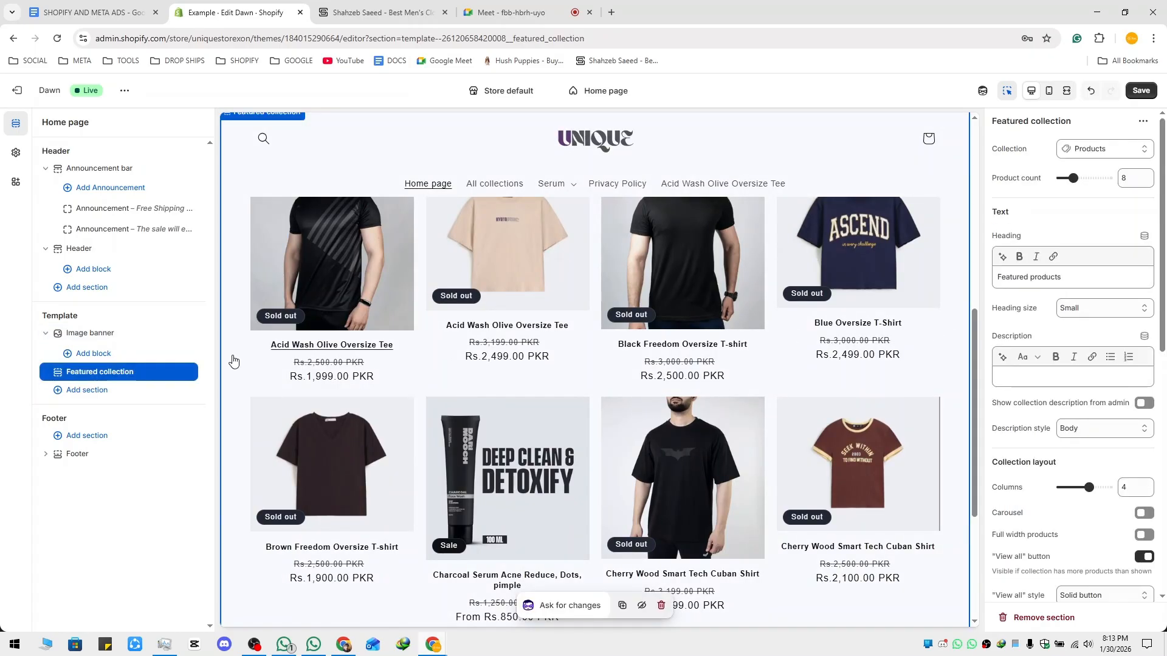
{"action": "left_click", "coordinate": [103, 337]}
{"action": "scroll", "coordinate": [655, 349], "scroll_direction": "up", "scroll_amount": 1}
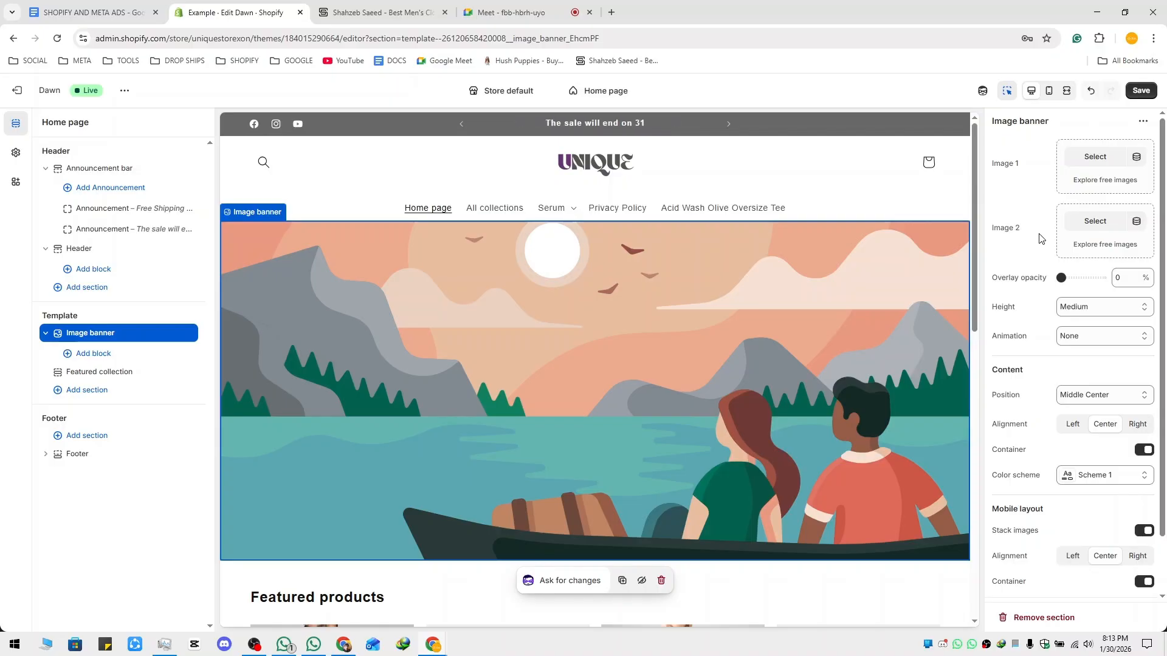
Set Image 1 of the Image banner to the SALE_LIVE picture from the file library and check it in the preview.
{"action": "left_click", "coordinate": [1095, 157]}
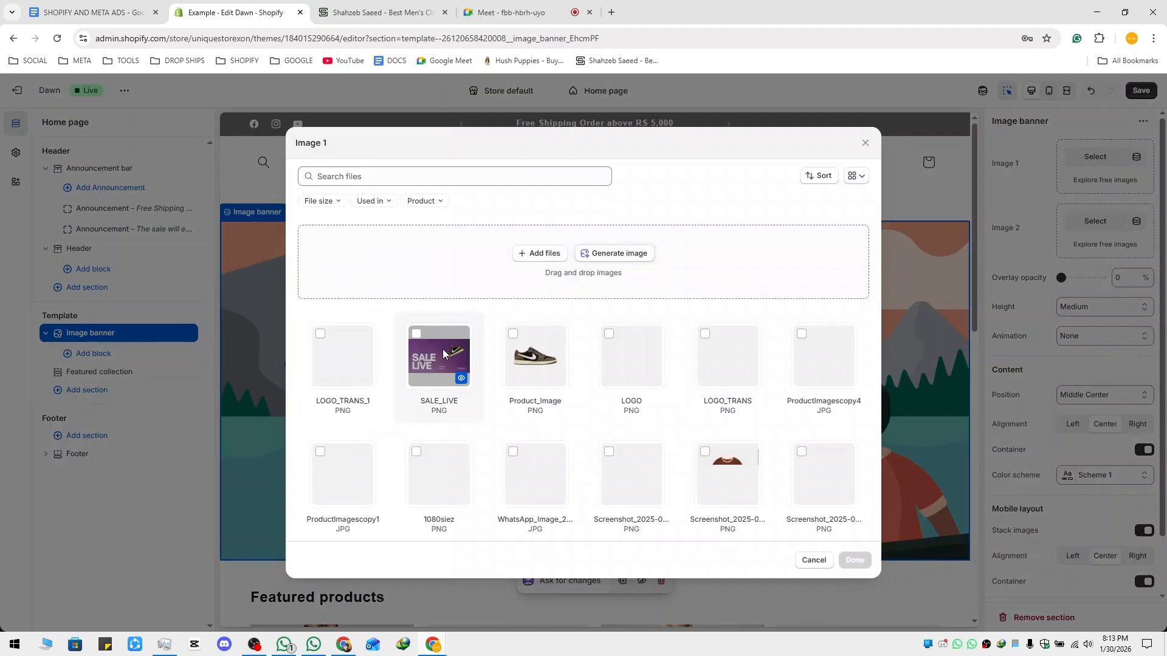
{"action": "left_click", "coordinate": [443, 353]}
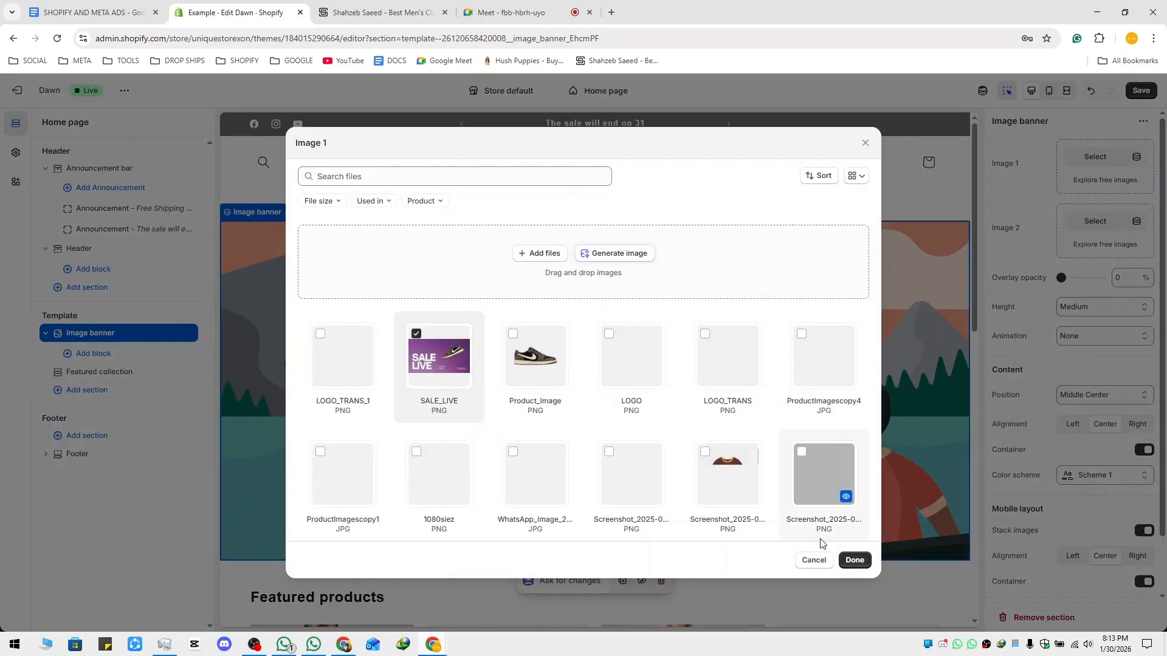
{"action": "left_click", "coordinate": [855, 559]}
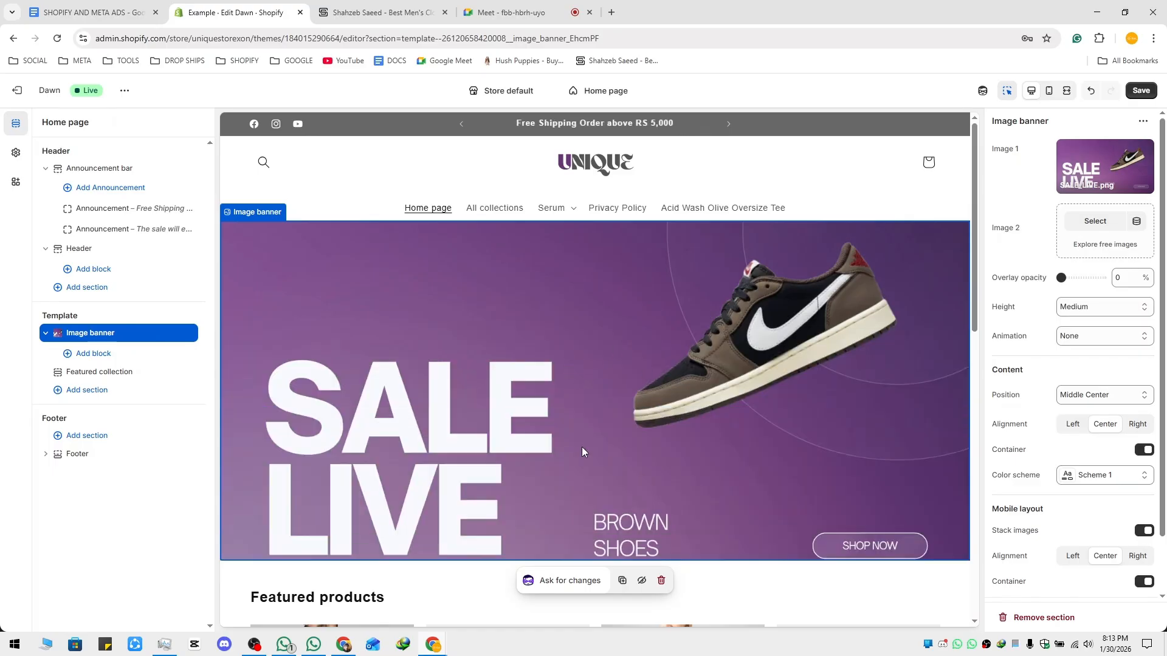
{"action": "mouse_move", "coordinate": [976, 218]}
{"action": "left_mouse_down"}
{"action": "mouse_move", "coordinate": [977, 245]}
{"action": "mouse_move", "coordinate": [978, 218]}
{"action": "left_mouse_up"}
{"action": "scroll", "coordinate": [787, 352], "scroll_direction": "down", "scroll_amount": 4}
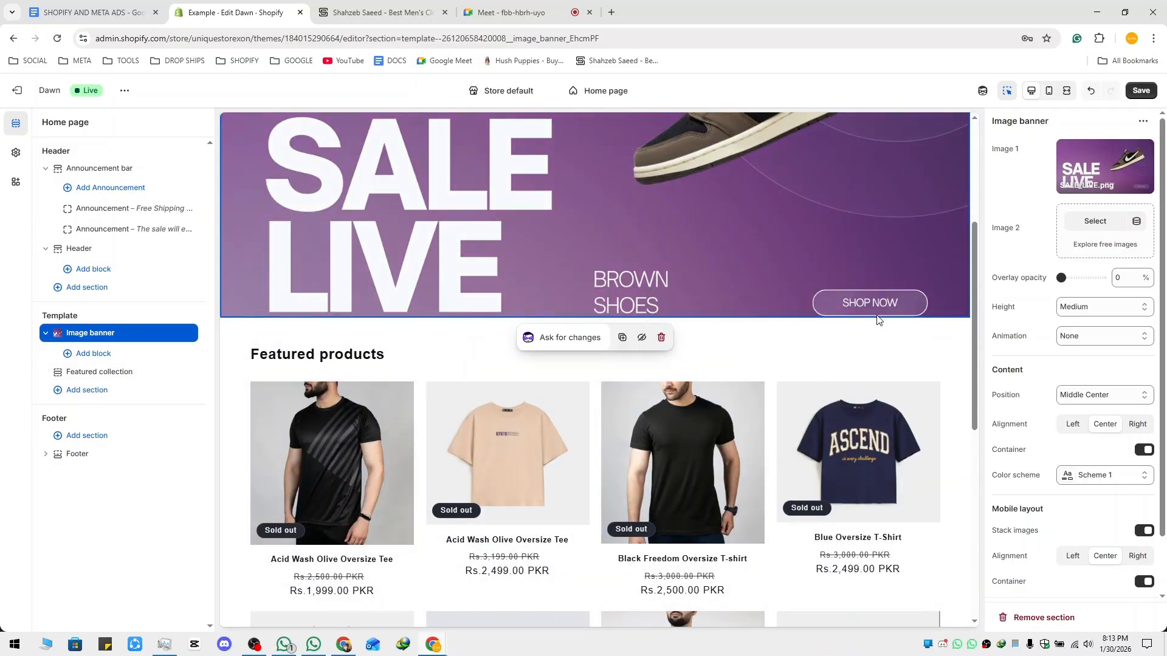
{"action": "scroll", "coordinate": [740, 329], "scroll_direction": "up", "scroll_amount": 4}
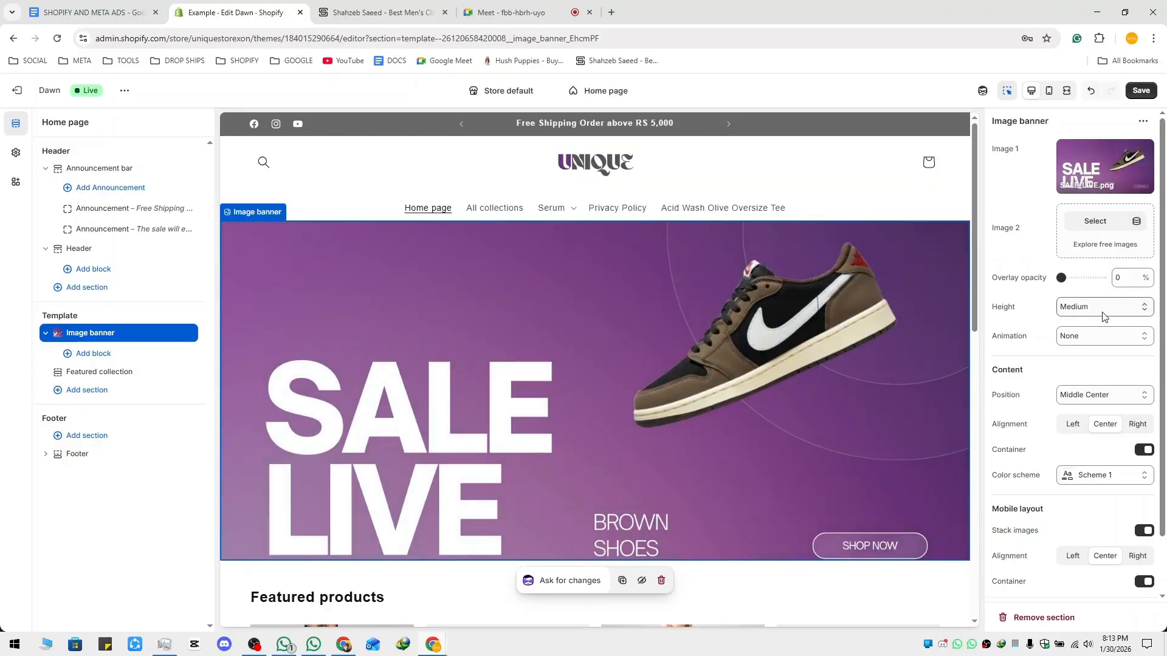
Set the Image banner's height to Adapt to first image and check the whole banner in the preview.
{"action": "left_click", "coordinate": [1123, 311]}
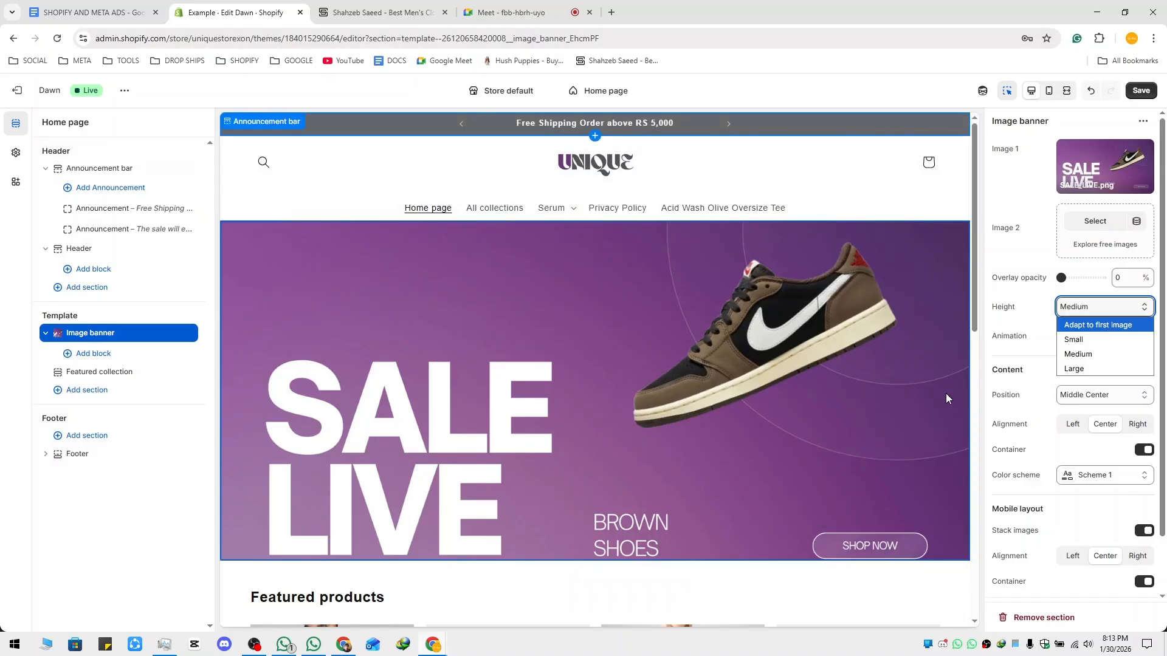
{"action": "left_click", "coordinate": [1105, 327]}
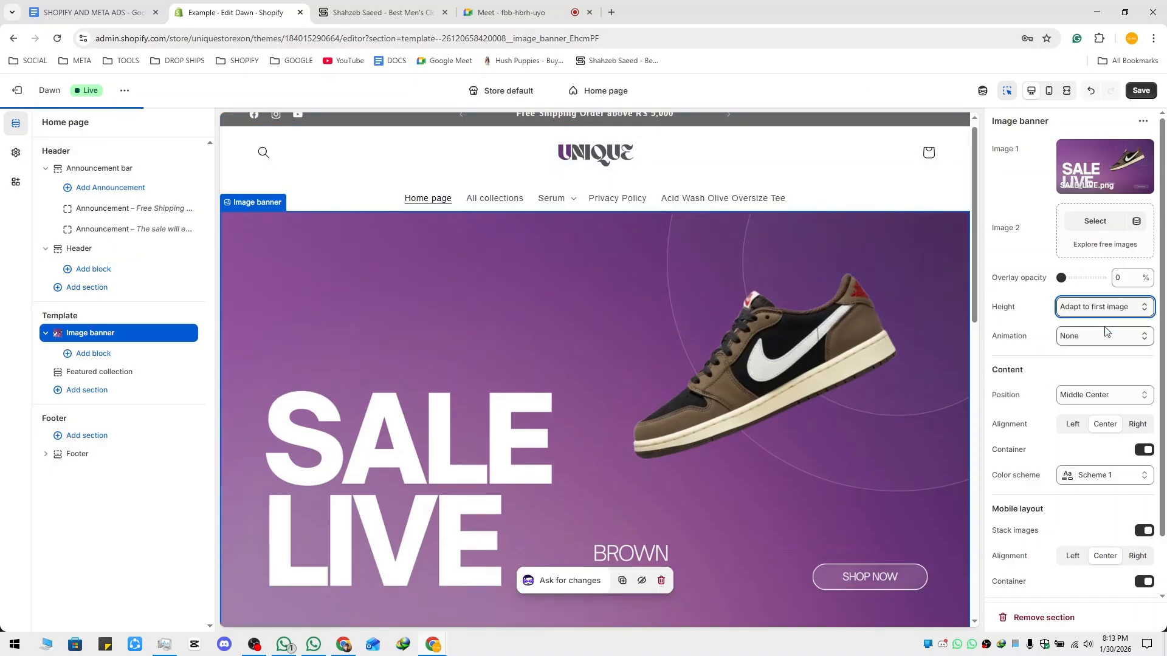
{"action": "scroll", "coordinate": [578, 307], "scroll_direction": "down", "scroll_amount": 4}
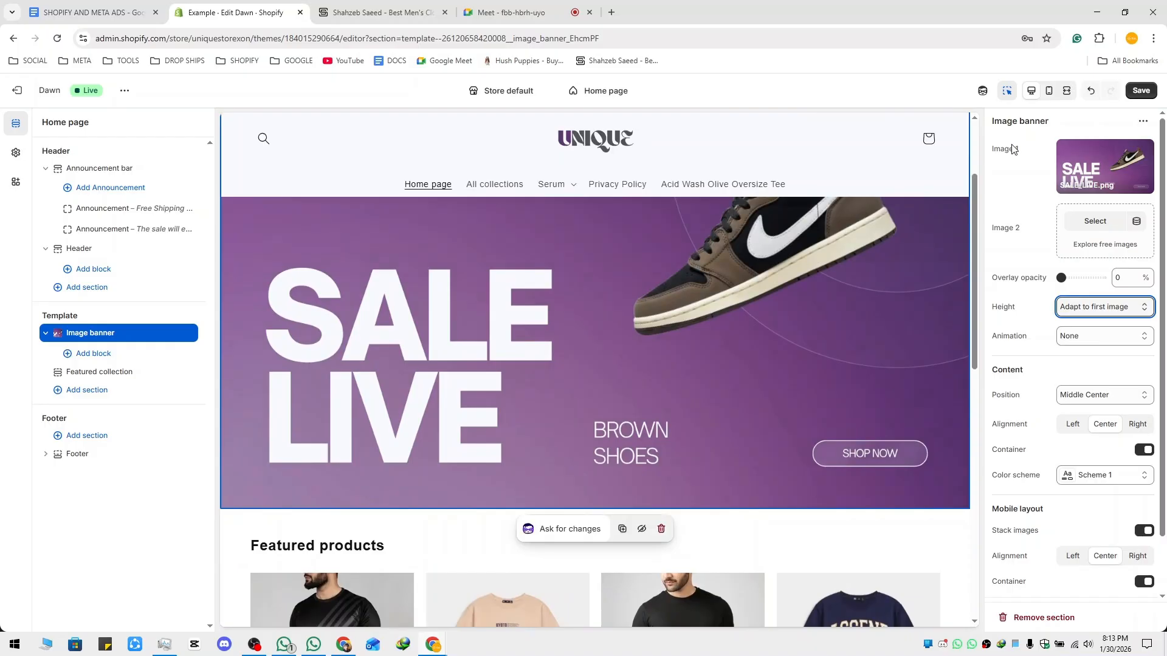
Show the page in mobile preview and examine the Image banner's animation, content position, mobile layout and theme settings.
{"action": "left_click", "coordinate": [1049, 92]}
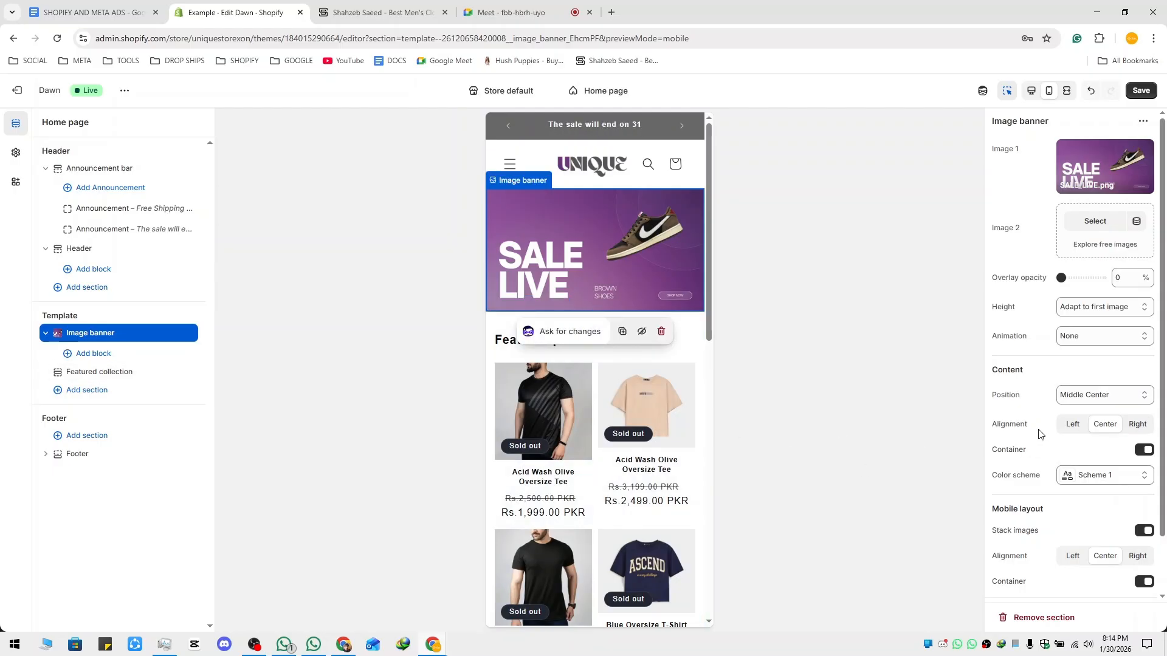
{"action": "scroll", "coordinate": [1043, 396], "scroll_direction": "down", "scroll_amount": 2}
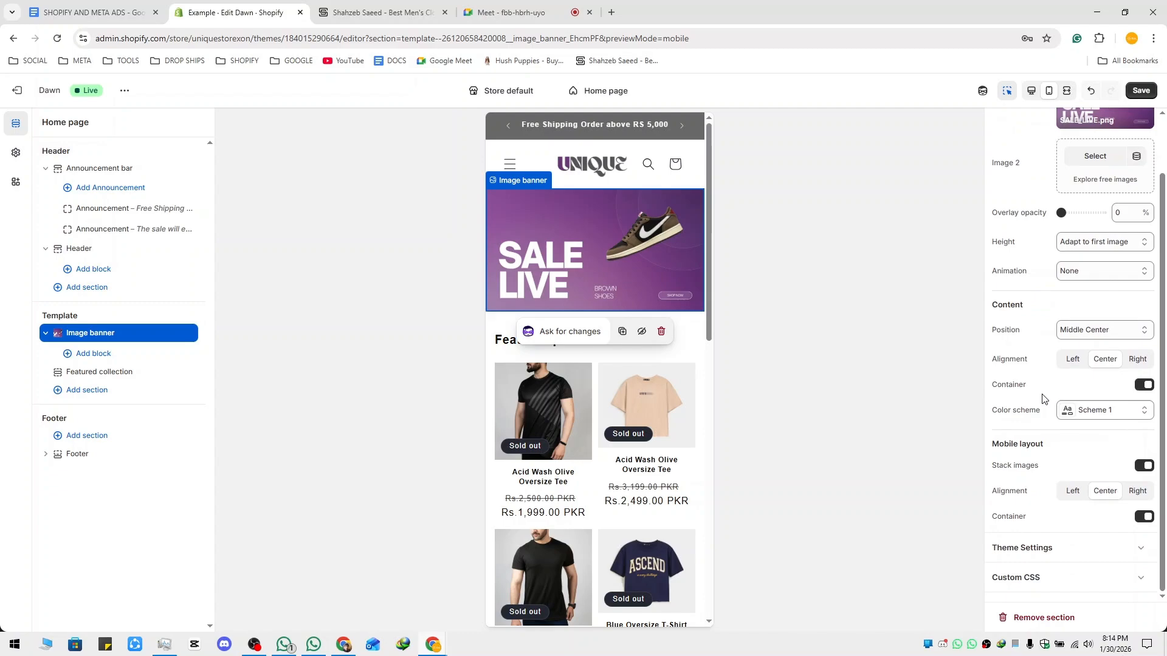
{"action": "left_click", "coordinate": [1050, 545]}
{"action": "scroll", "coordinate": [1056, 495], "scroll_direction": "down", "scroll_amount": 1}
{"action": "scroll", "coordinate": [1052, 546], "scroll_direction": "up", "scroll_amount": 2}
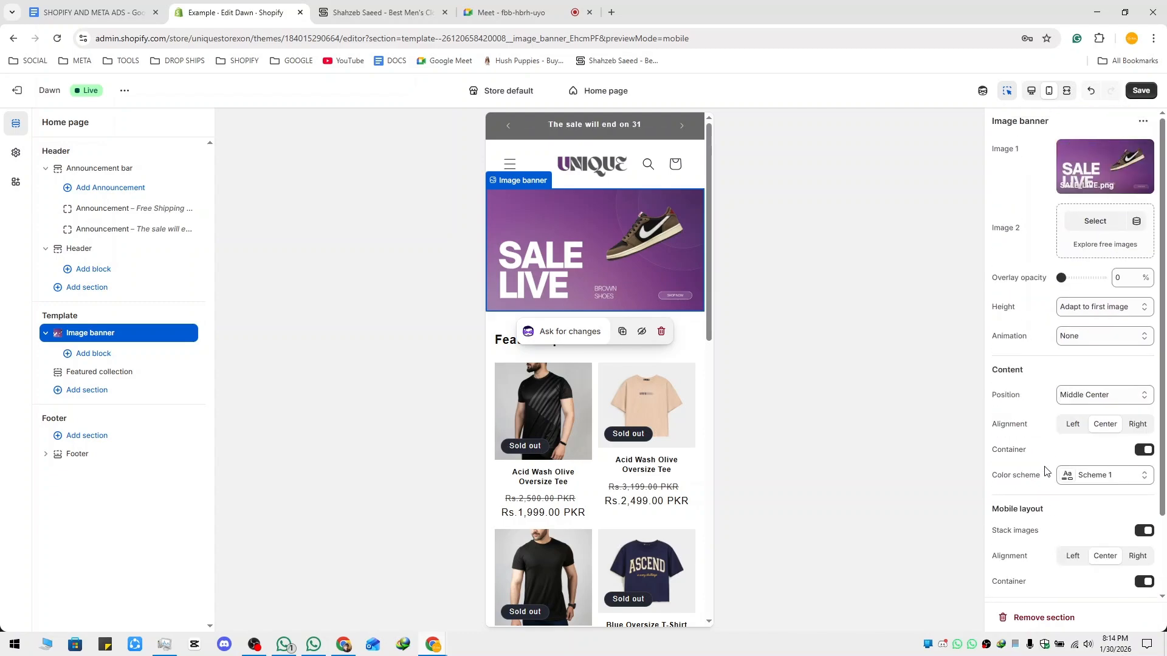
{"action": "left_click", "coordinate": [1089, 338]}
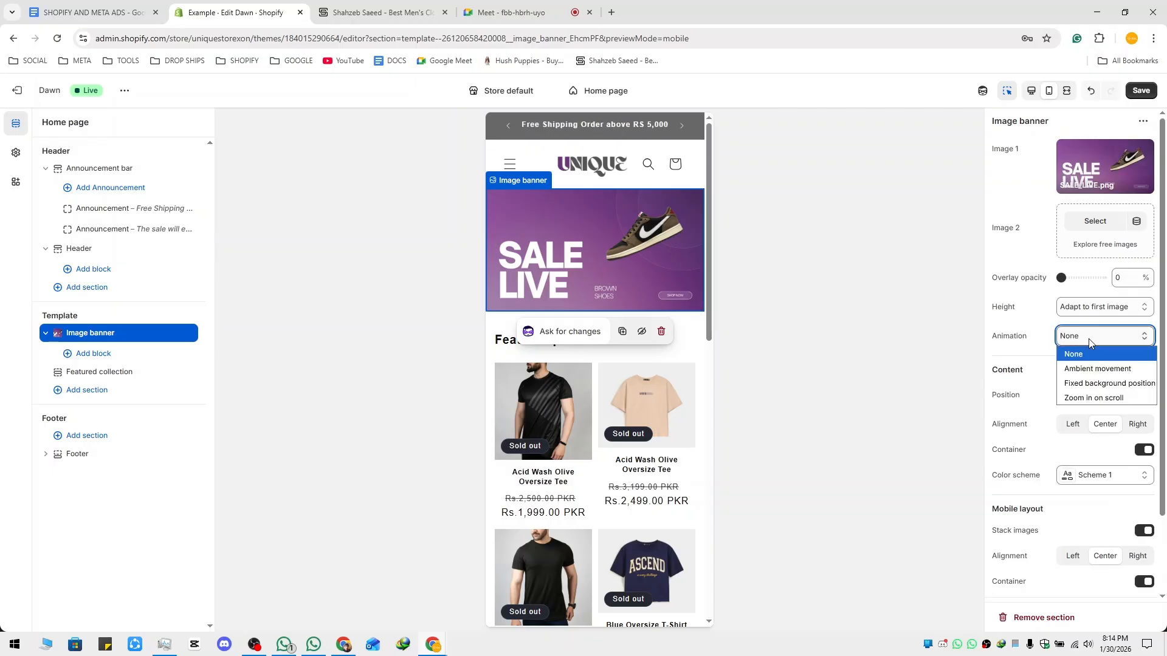
{"action": "left_click", "coordinate": [1089, 338]}
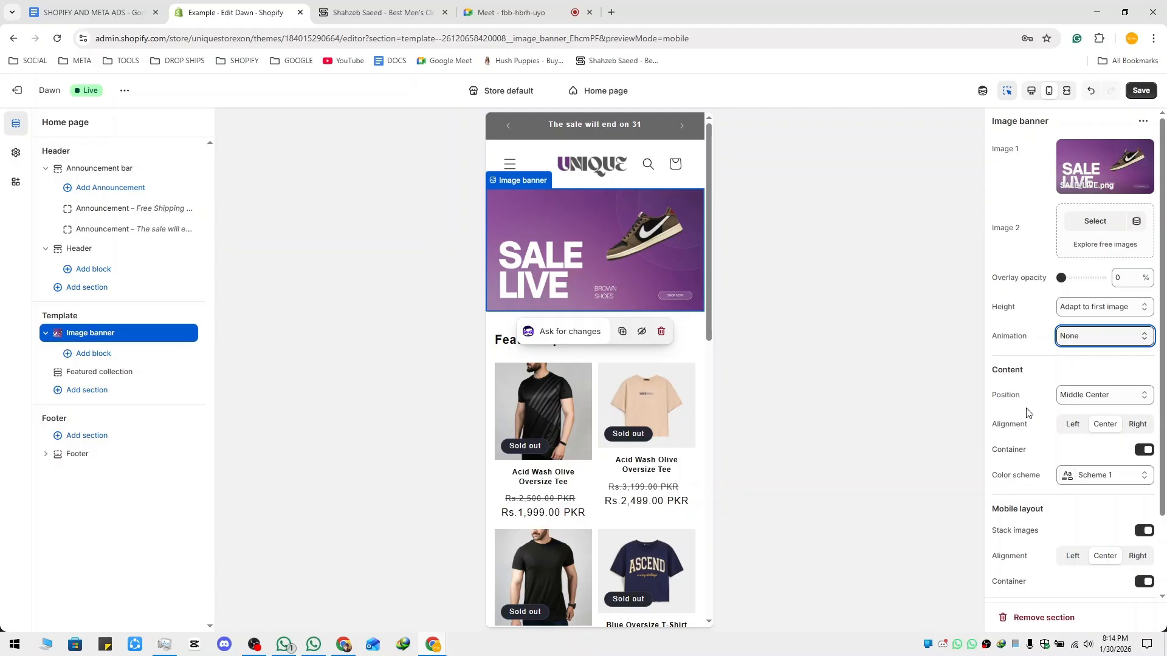
{"action": "left_click", "coordinate": [1081, 398]}
{"action": "left_click", "coordinate": [1080, 398]}
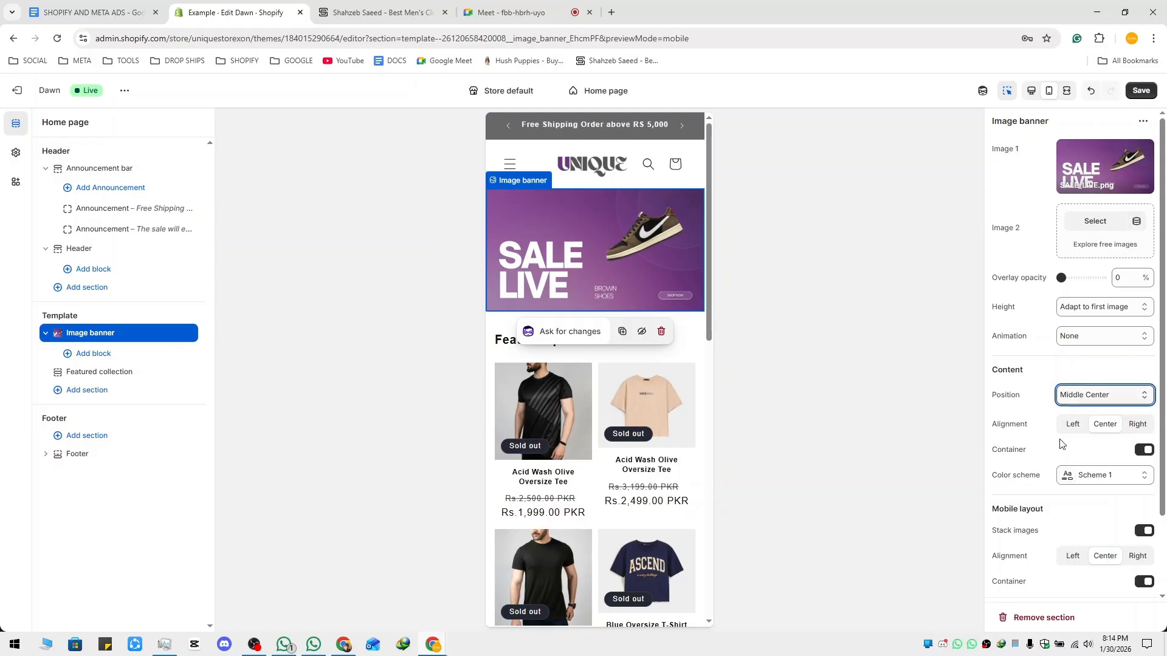
{"action": "scroll", "coordinate": [1071, 529], "scroll_direction": "down", "scroll_amount": 2}
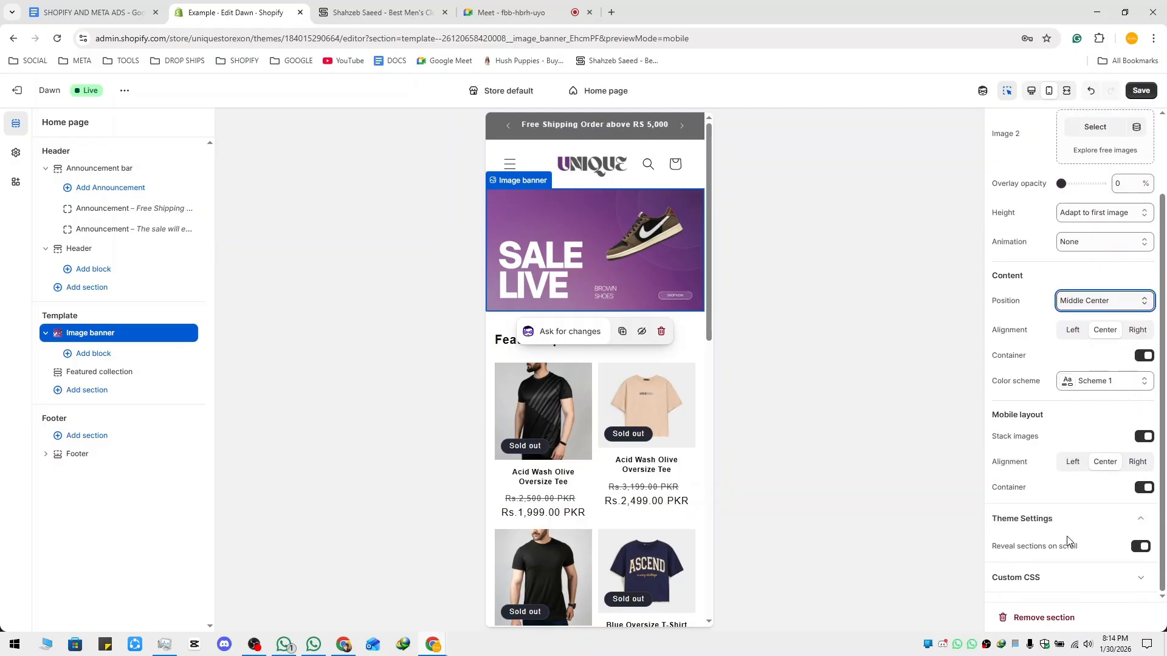
{"action": "scroll", "coordinate": [1068, 540], "scroll_direction": "up", "scroll_amount": 2}
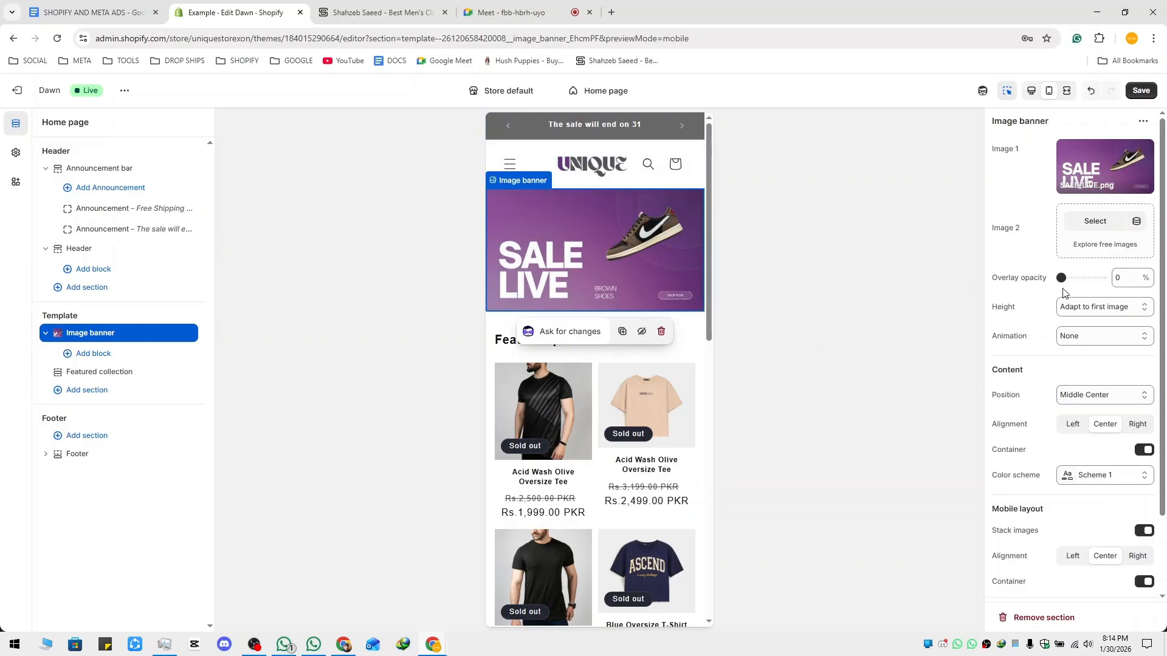
Try the Small, Medium and Large heights on the Image banner in the mobile preview.
{"action": "left_click", "coordinate": [1094, 308]}
{"action": "left_click", "coordinate": [1096, 338]}
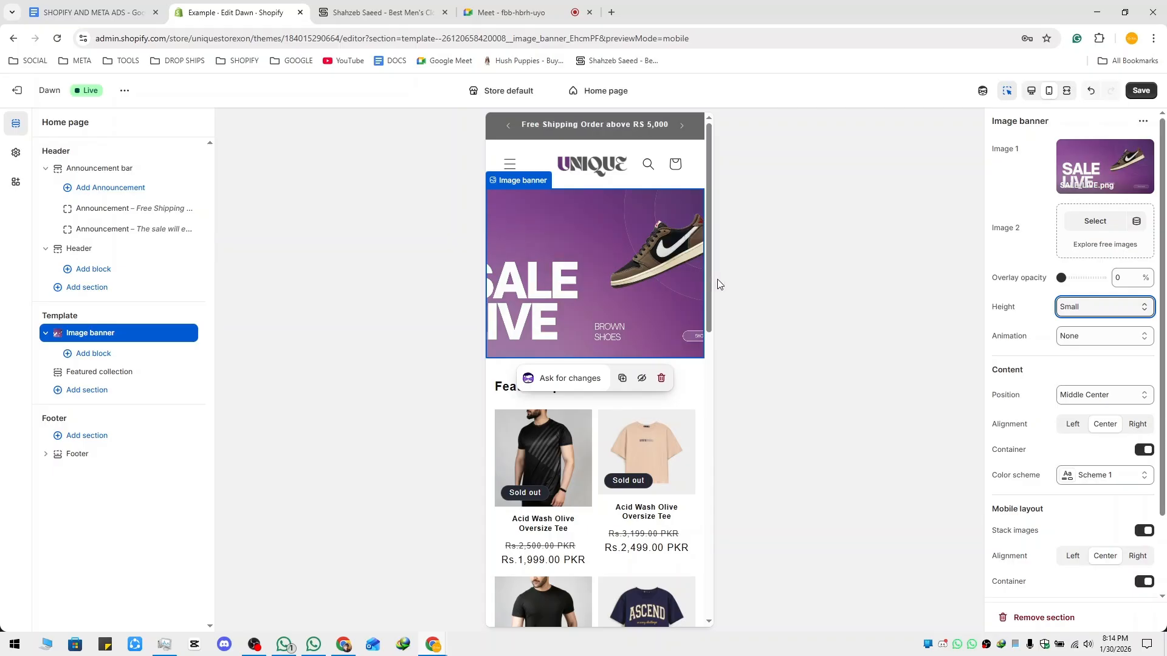
{"action": "left_click", "coordinate": [1087, 307]}
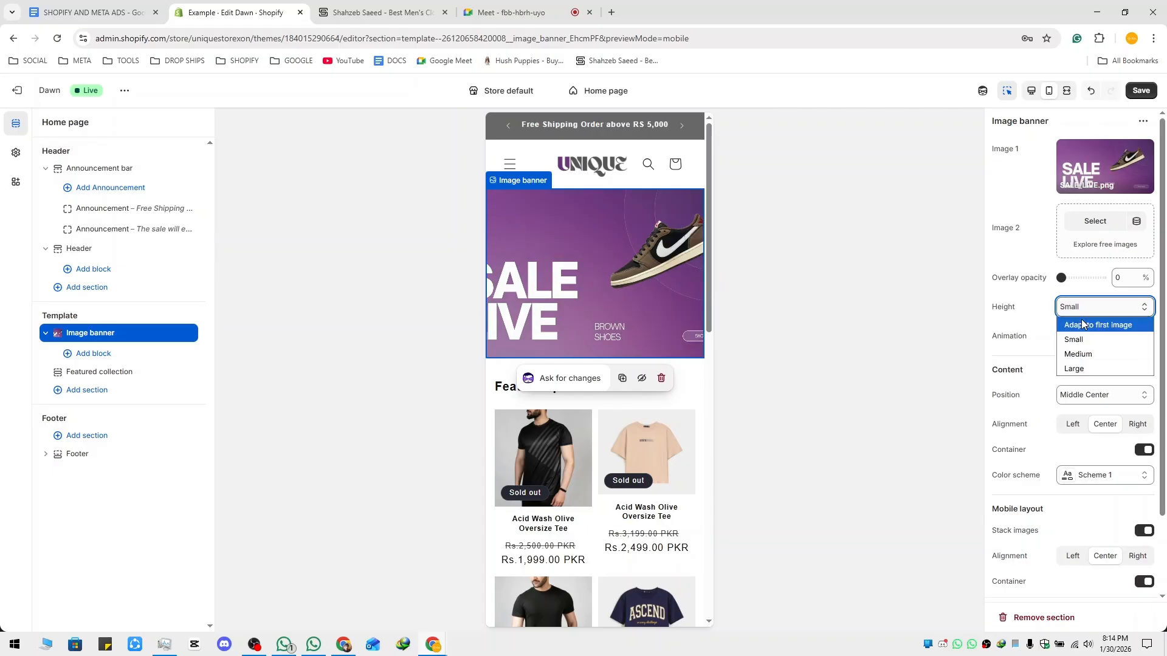
{"action": "left_click", "coordinate": [1088, 353]}
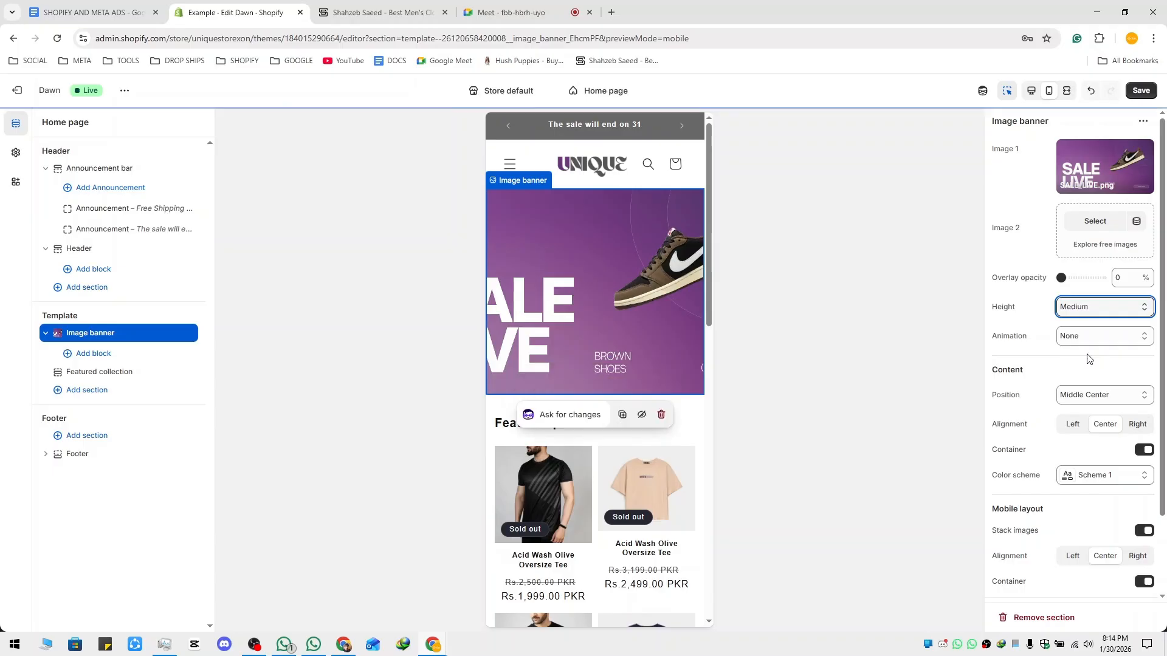
{"action": "left_click", "coordinate": [1097, 307]}
{"action": "left_click", "coordinate": [1088, 369]}
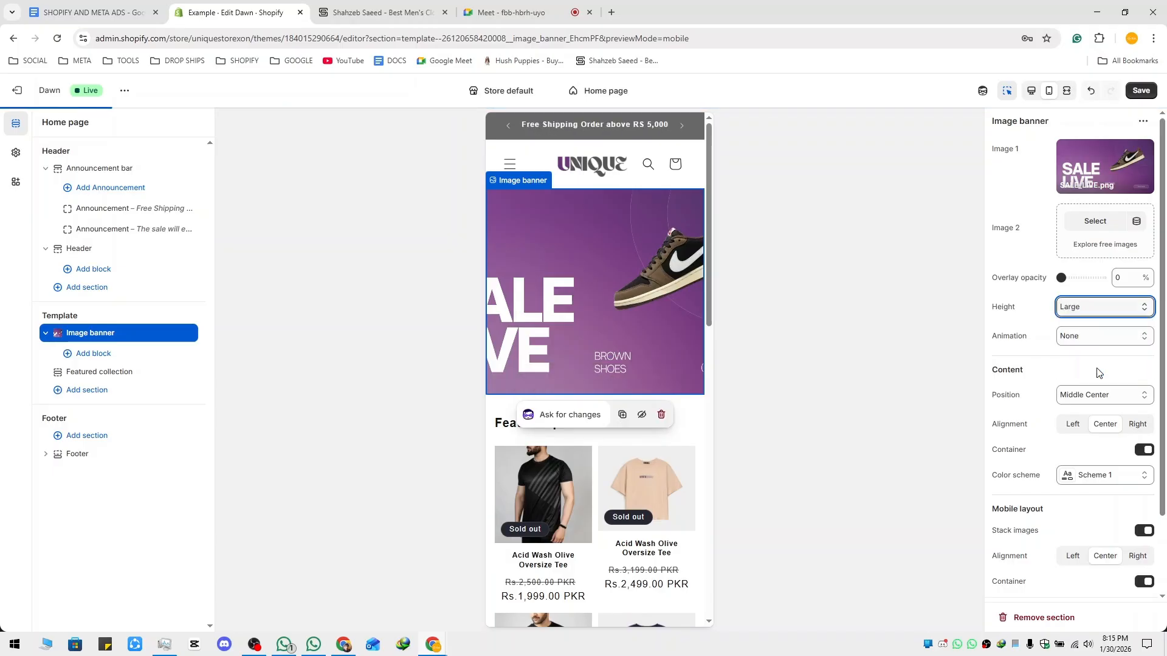
Return to the desktop preview and set the Image banner's height to Adapt to first image.
{"action": "left_click", "coordinate": [1031, 91]}
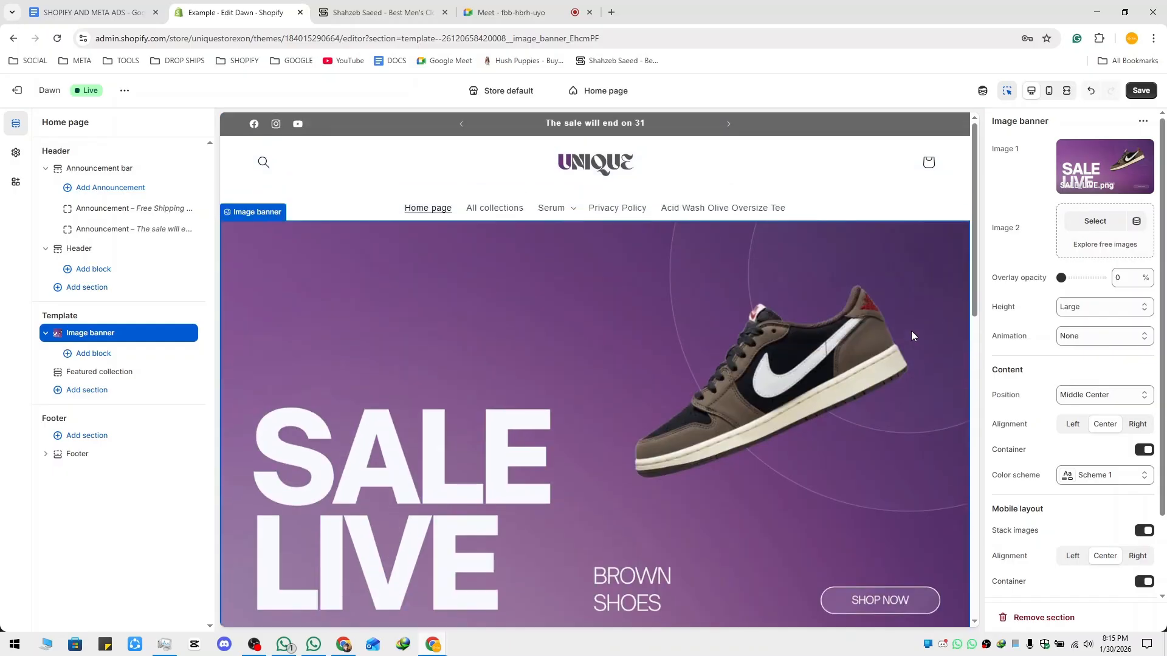
{"action": "left_click", "coordinate": [1103, 307]}
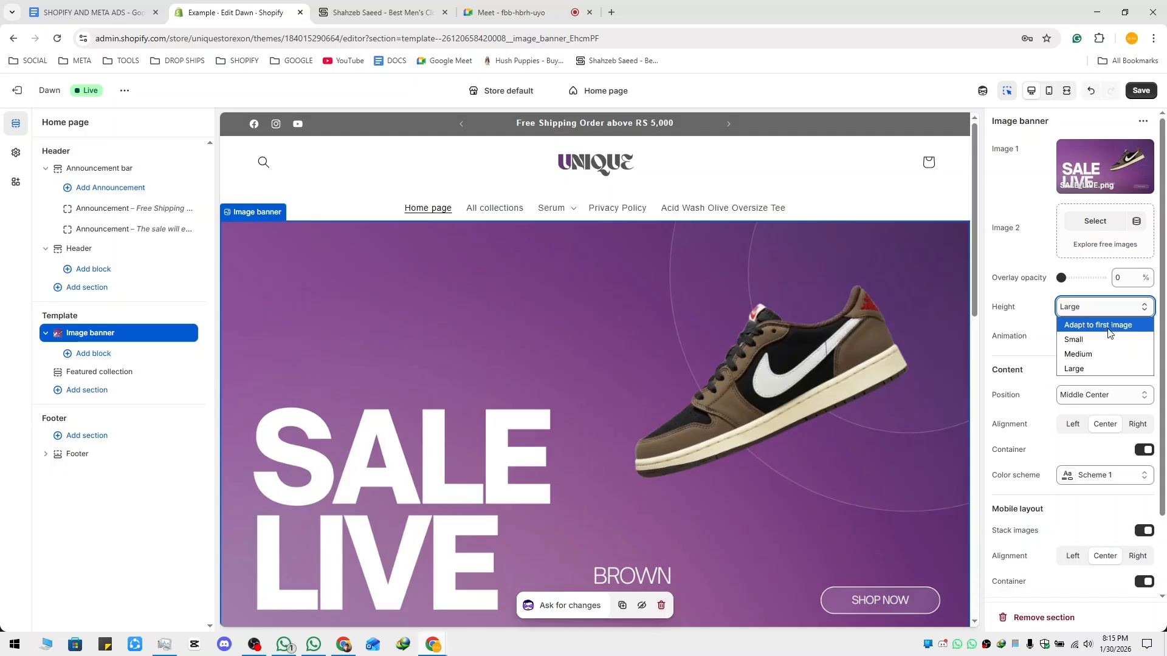
{"action": "left_click", "coordinate": [1107, 332]}
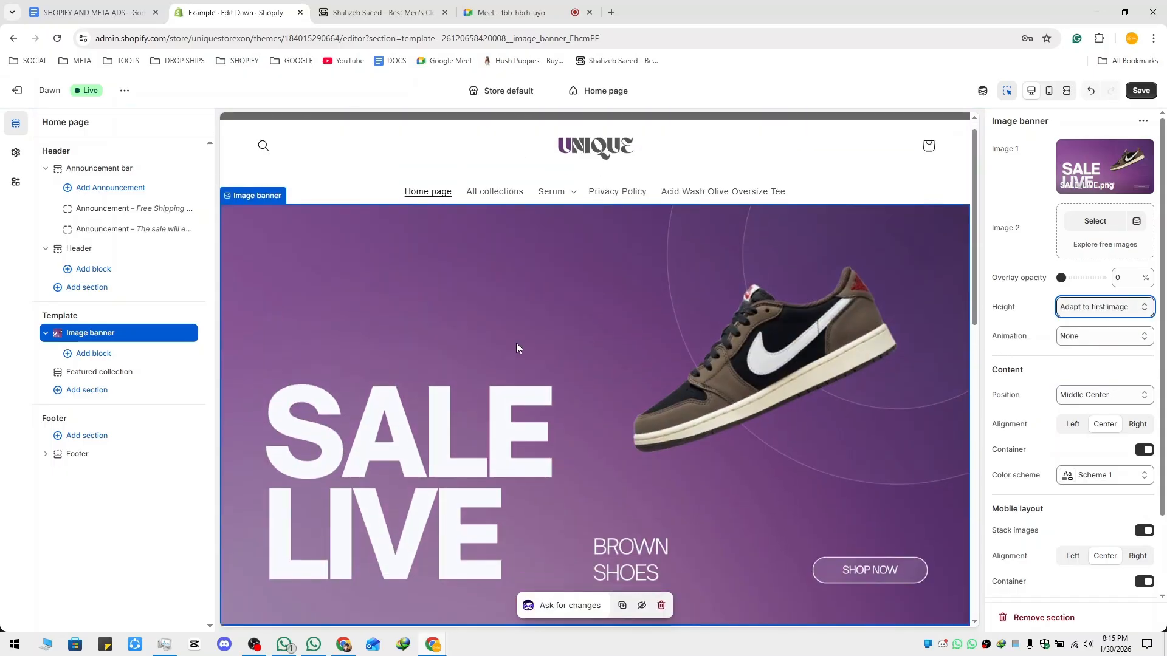
{"action": "scroll", "coordinate": [516, 343], "scroll_direction": "down", "scroll_amount": 4}
{"action": "scroll", "coordinate": [742, 229], "scroll_direction": "up", "scroll_amount": 4}
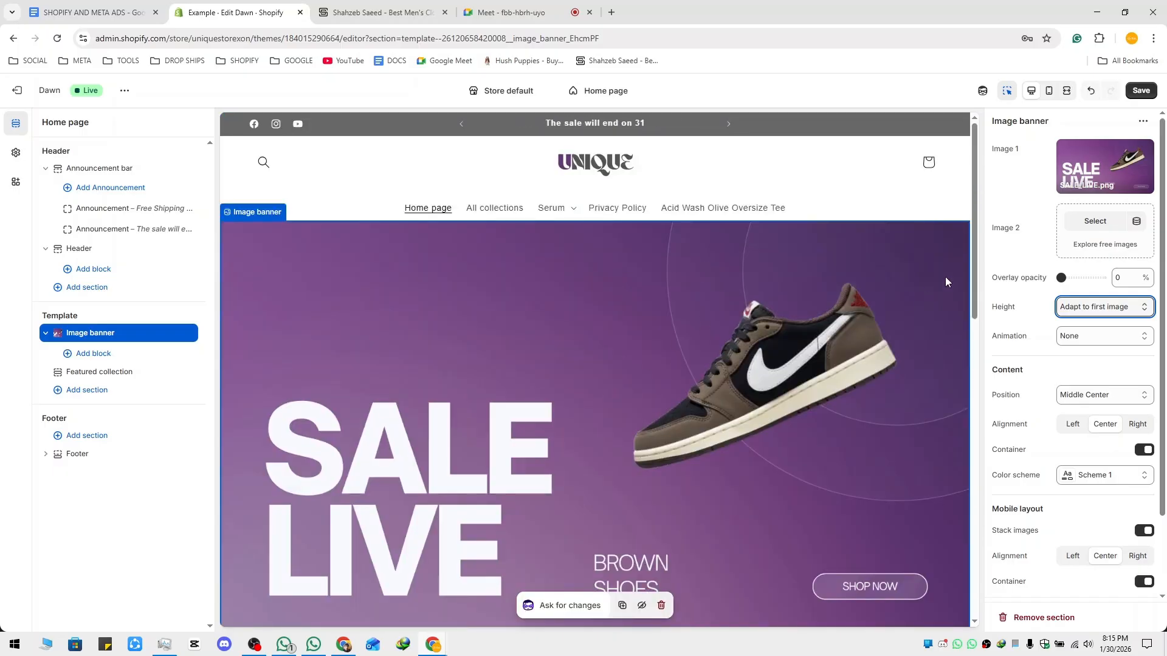
Remove the SALE_LIVE picture from the Image banner's Image 1 and open the free image library for that slot.
{"action": "left_click", "coordinate": [1106, 169]}
{"action": "left_click", "coordinate": [1040, 269]}
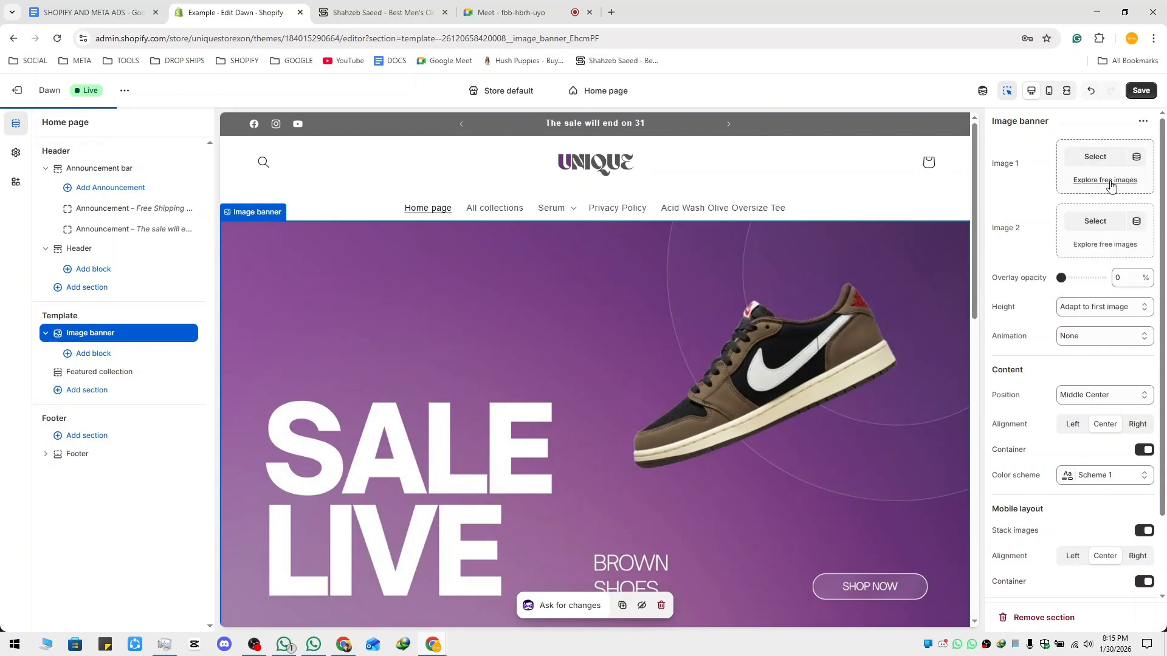
{"action": "left_click", "coordinate": [1114, 181]}
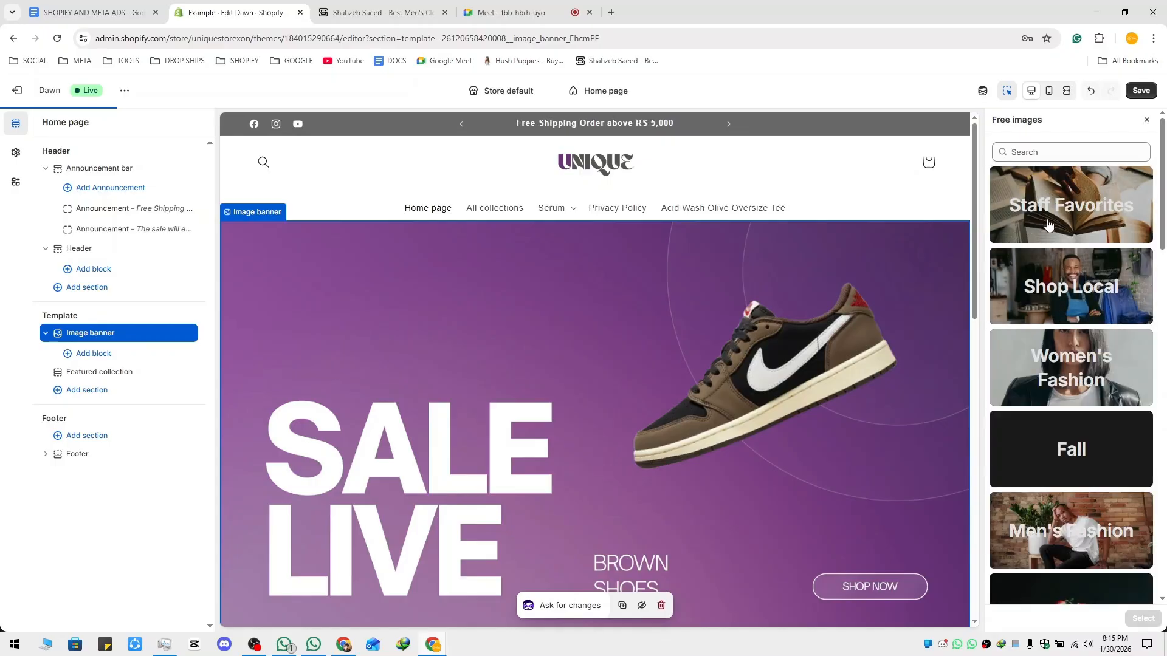
Look through the categories of the free image library.
{"action": "scroll", "coordinate": [1073, 303], "scroll_direction": "down", "scroll_amount": 4}
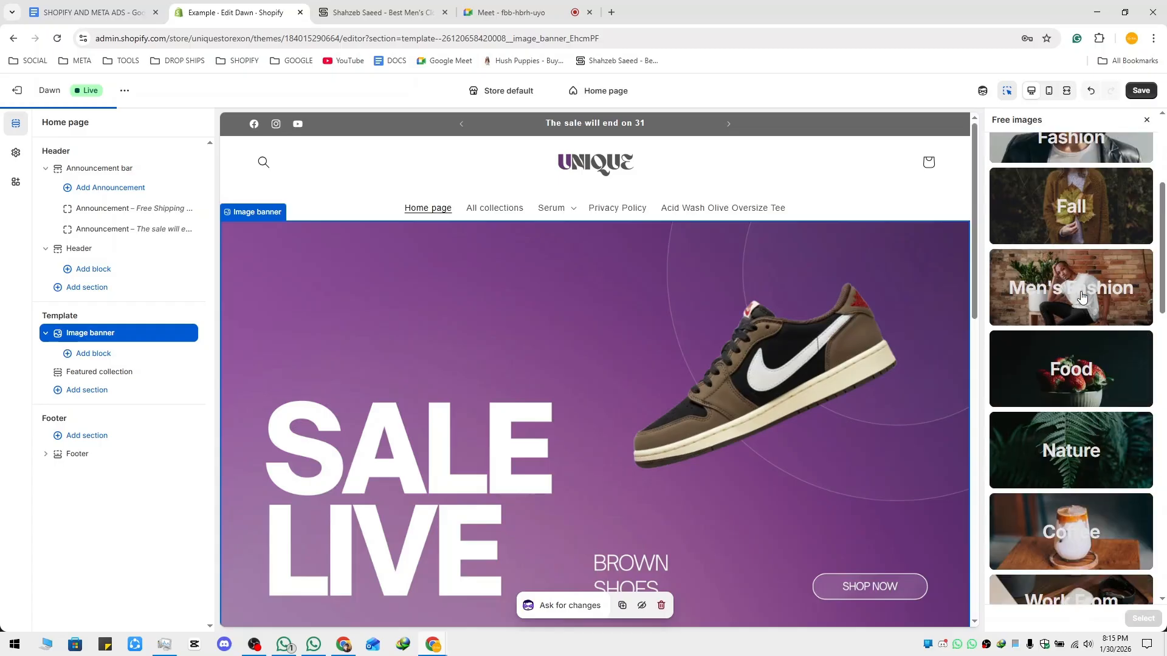
{"action": "scroll", "coordinate": [1072, 359], "scroll_direction": "down", "scroll_amount": 5}
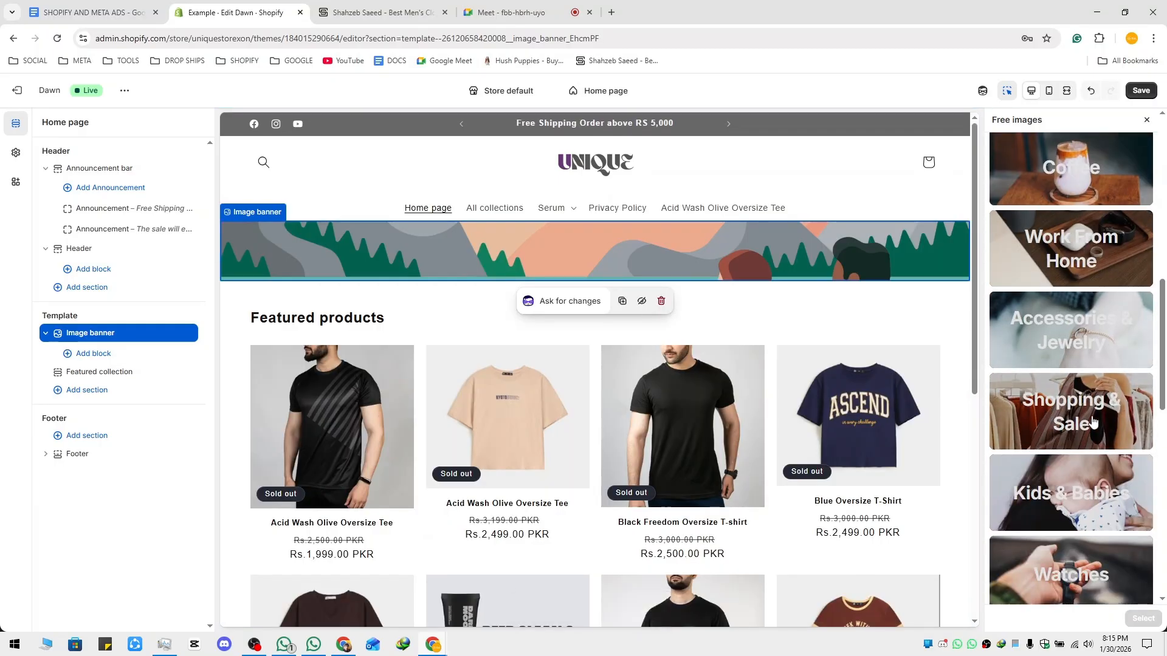
{"action": "scroll", "coordinate": [1092, 421], "scroll_direction": "down", "scroll_amount": 1}
{"action": "scroll", "coordinate": [1068, 417], "scroll_direction": "down", "scroll_amount": 3}
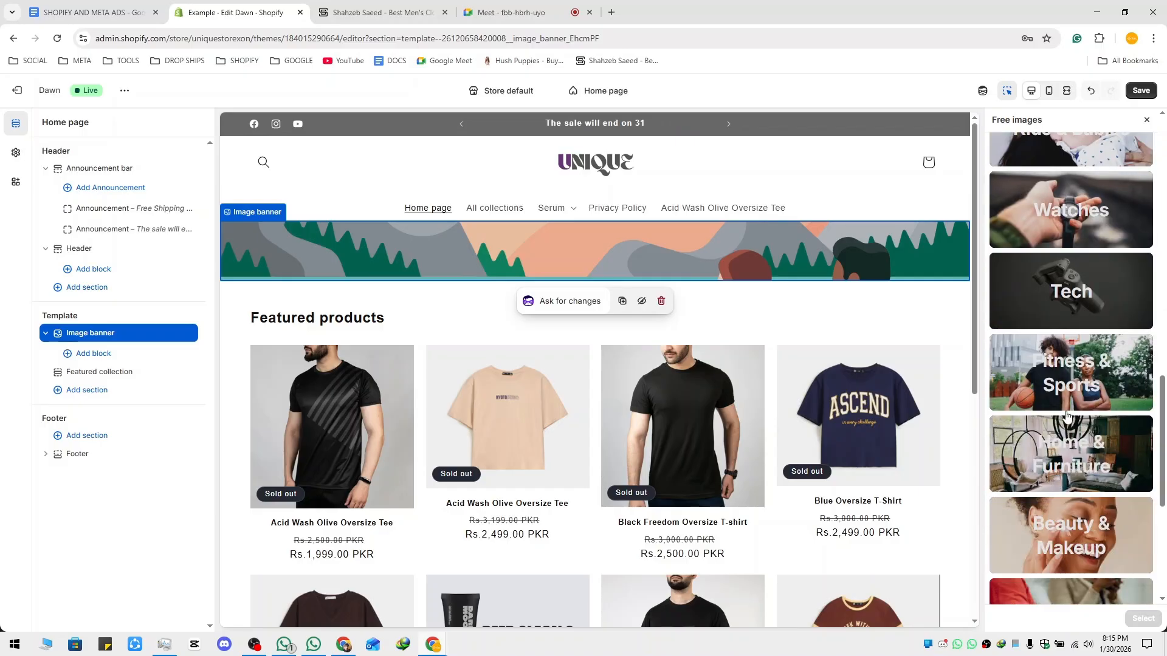
{"action": "scroll", "coordinate": [1070, 417], "scroll_direction": "down", "scroll_amount": 3}
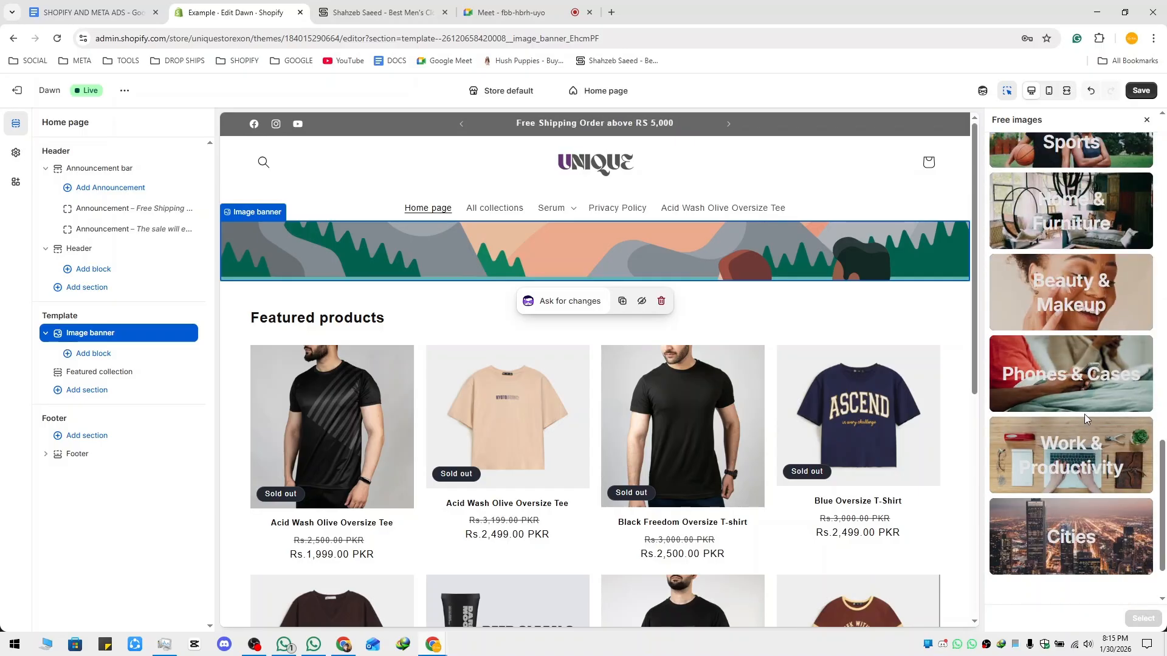
{"action": "scroll", "coordinate": [1085, 415], "scroll_direction": "down", "scroll_amount": 1}
{"action": "scroll", "coordinate": [1082, 425], "scroll_direction": "up", "scroll_amount": 12}
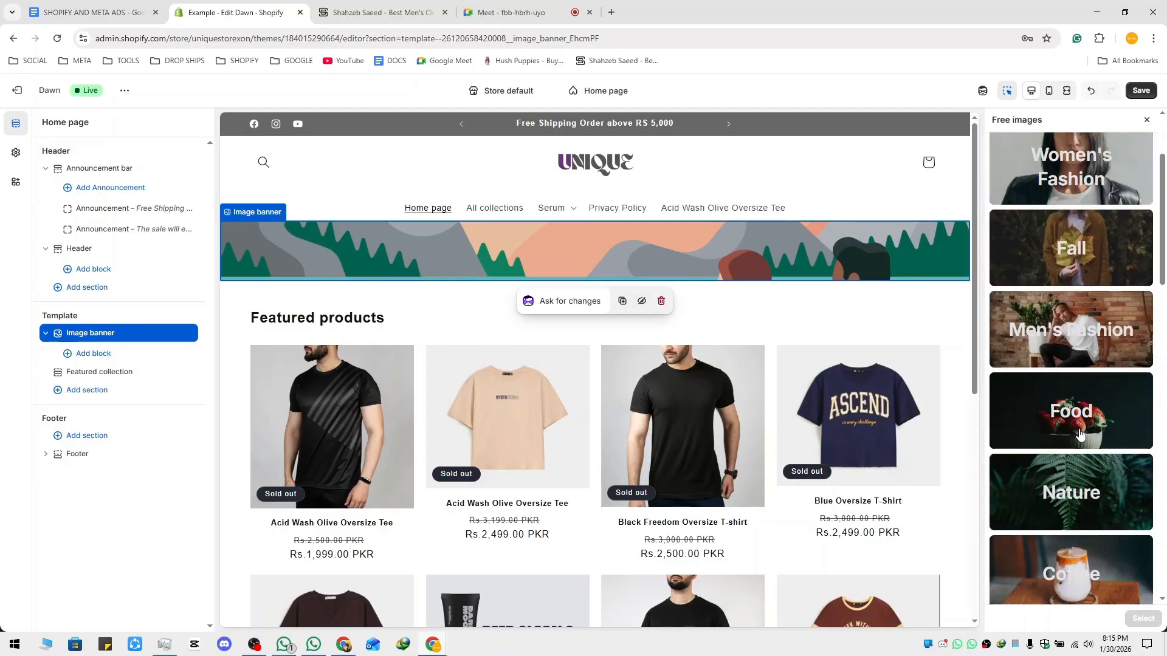
{"action": "scroll", "coordinate": [1079, 434], "scroll_direction": "up", "scroll_amount": 3}
{"action": "scroll", "coordinate": [1078, 407], "scroll_direction": "down", "scroll_amount": 5}
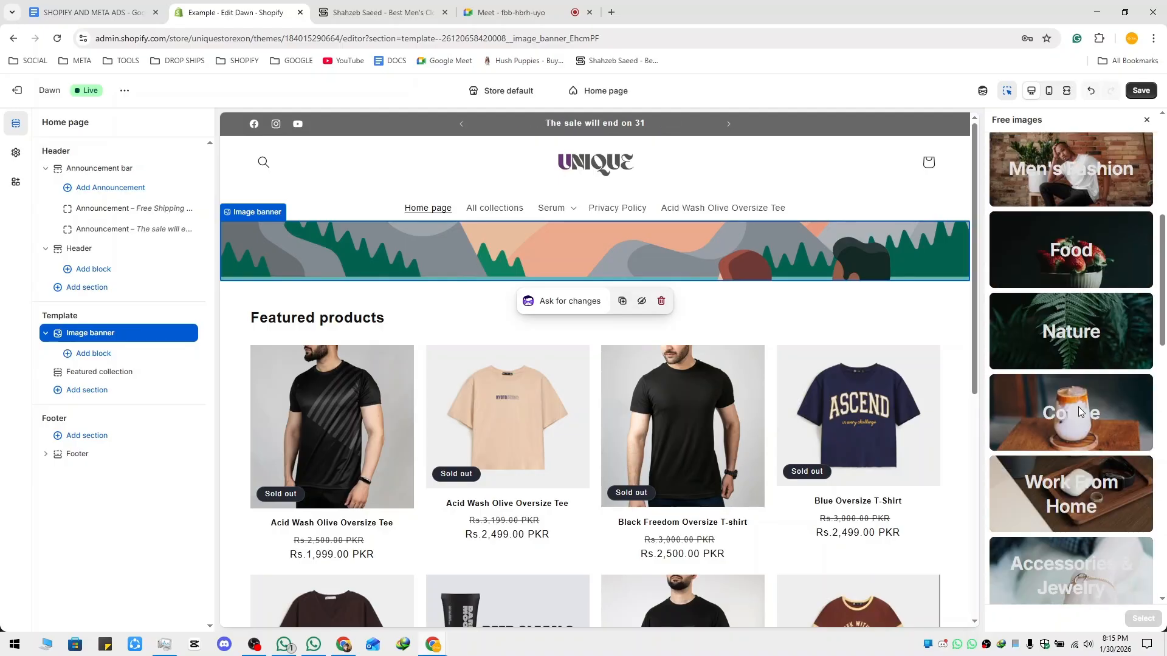
{"action": "scroll", "coordinate": [1069, 395], "scroll_direction": "up", "scroll_amount": 3}
Open the Men's Fashion category of free images and look through its pictures.
{"action": "left_click", "coordinate": [1077, 396]}
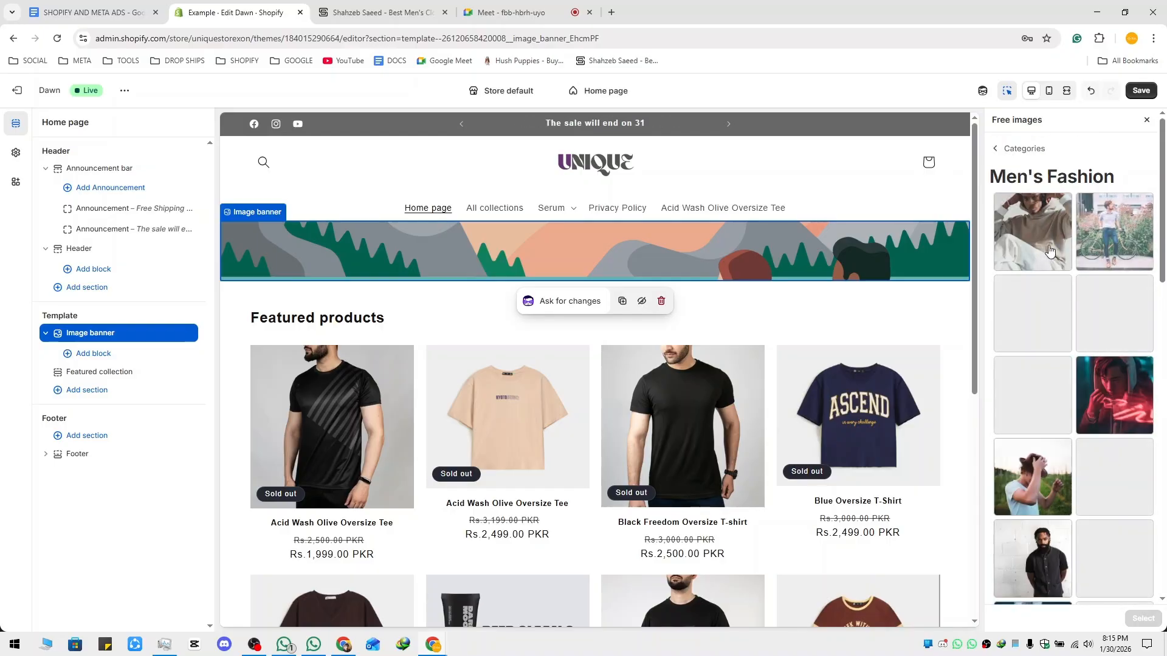
{"action": "scroll", "coordinate": [1063, 414], "scroll_direction": "down", "scroll_amount": 4}
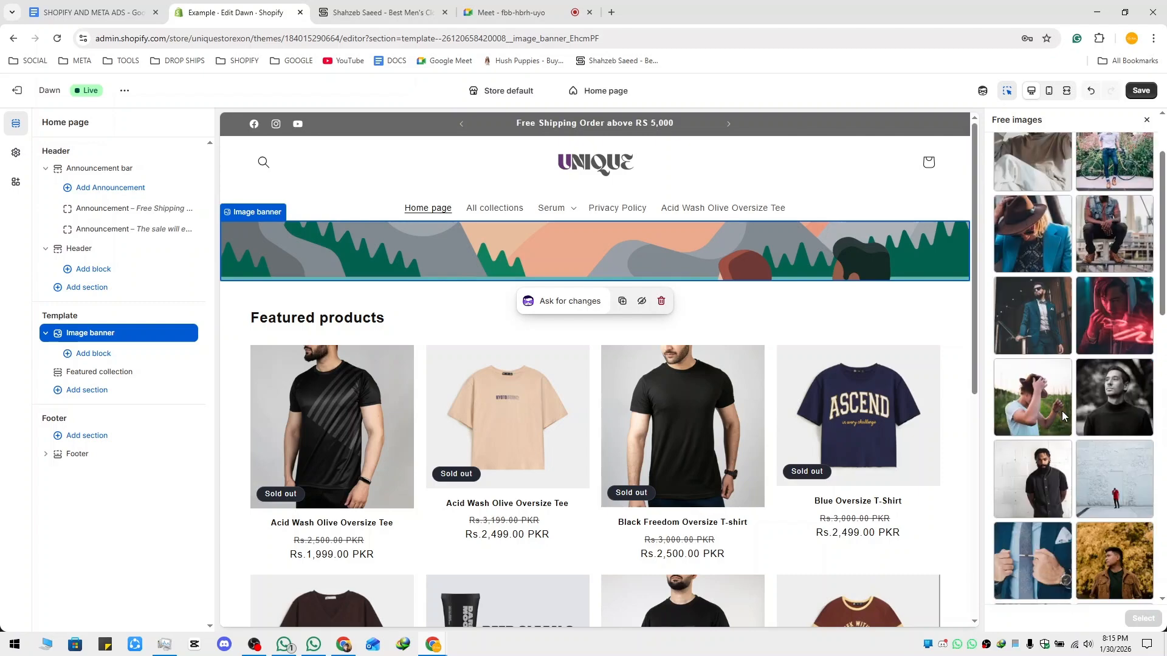
{"action": "scroll", "coordinate": [1054, 378], "scroll_direction": "up", "scroll_amount": 4}
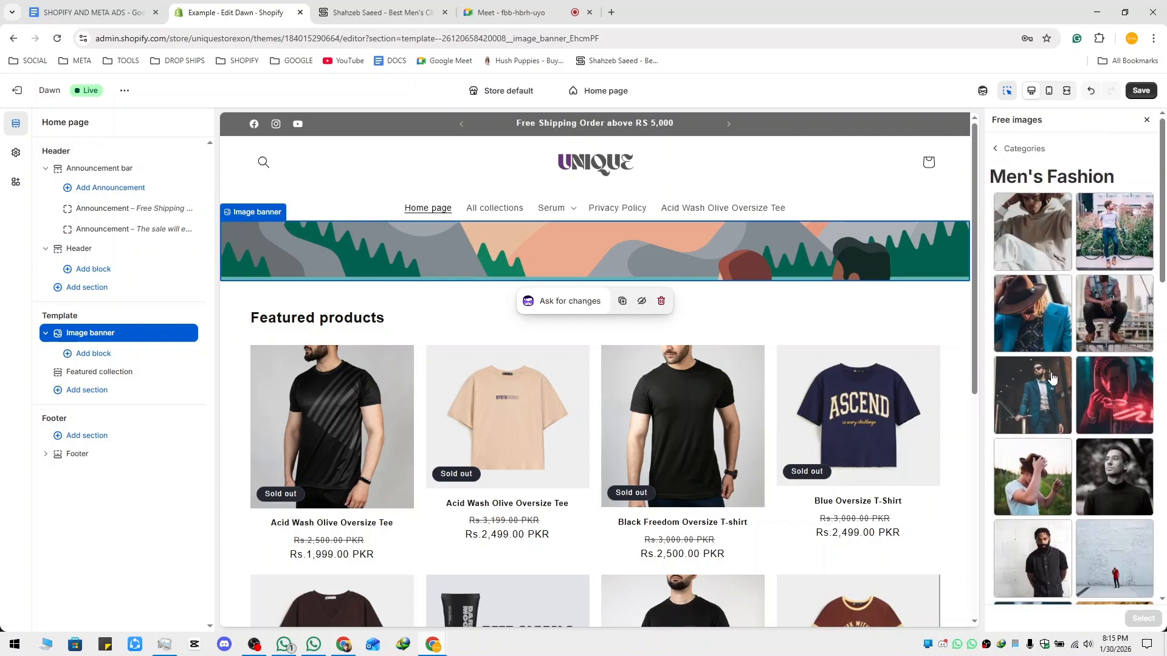
Use the free Men's Fashion picture of the bearded man against a white brick wall as the Image banner's Image 1.
{"action": "left_click", "coordinate": [1036, 542]}
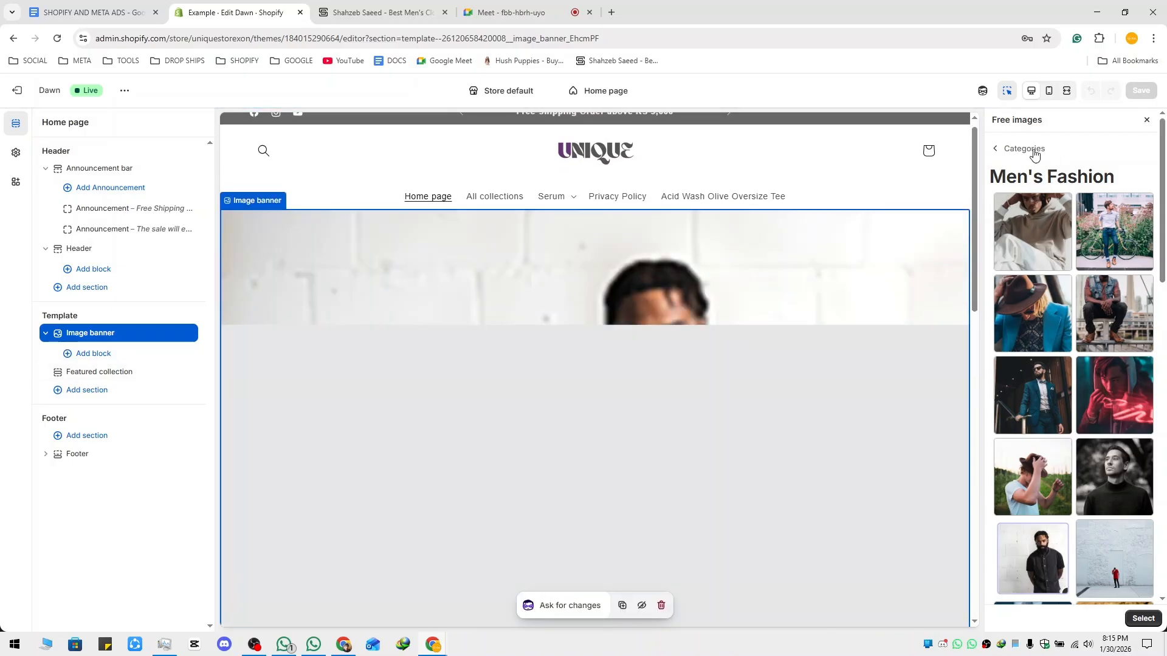
{"action": "left_click", "coordinate": [1143, 619]}
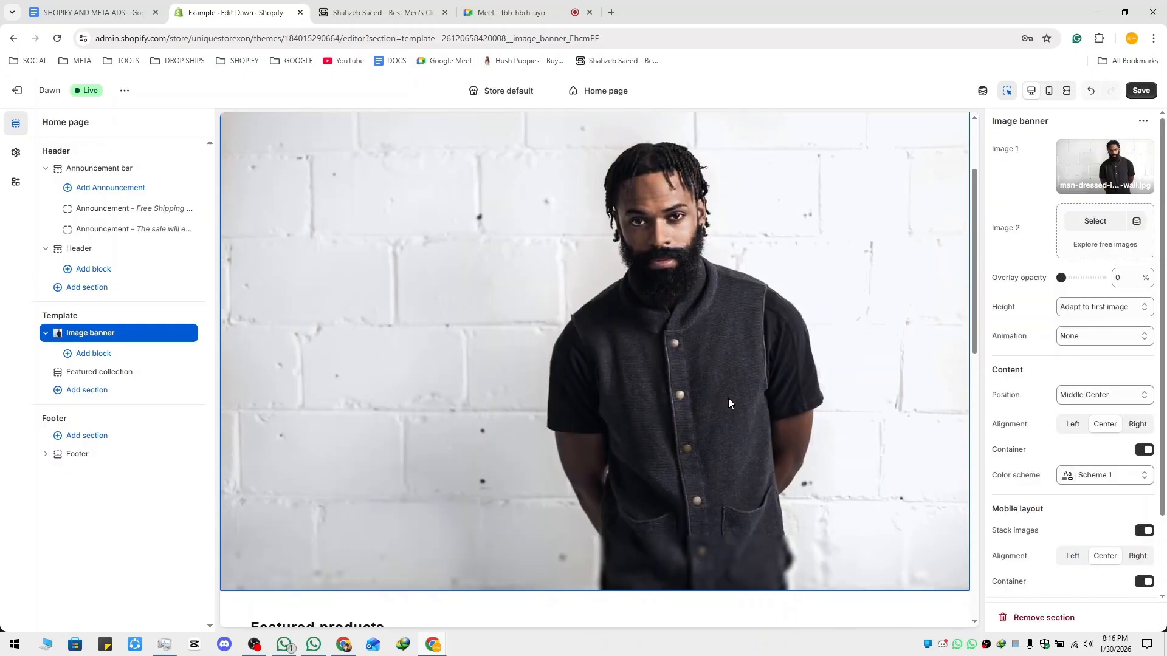
{"action": "scroll", "coordinate": [728, 398], "scroll_direction": "up", "scroll_amount": 3}
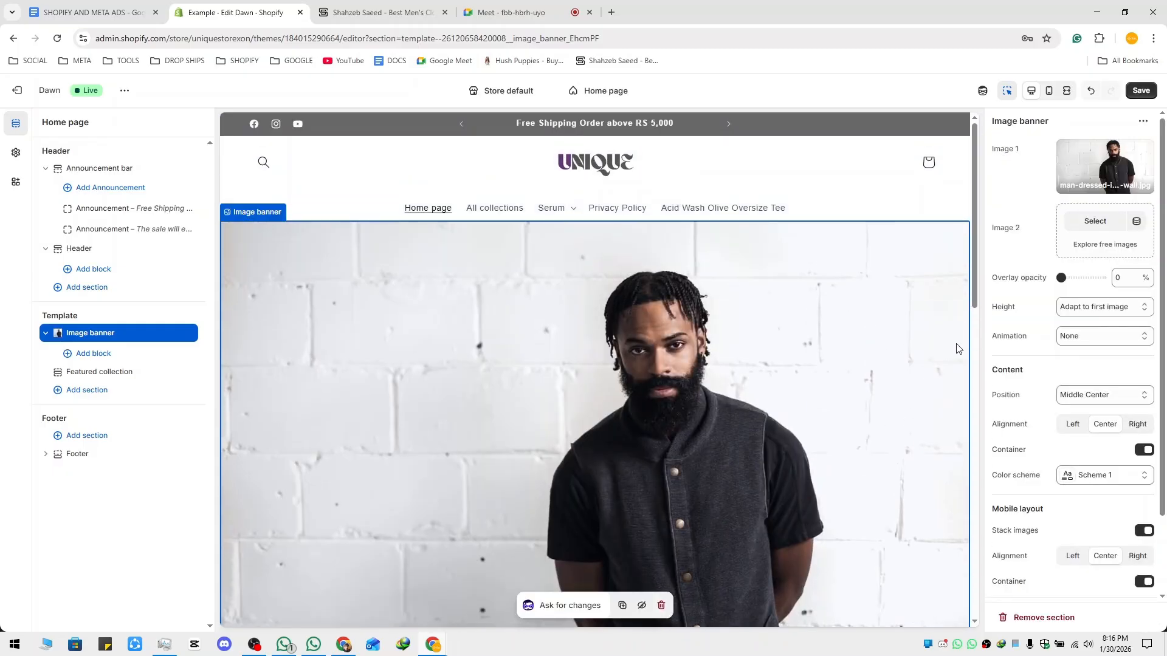
Replace the Image banner's Image 1 with the SALE_LIVE picture from the file library.
{"action": "left_click", "coordinate": [1101, 176]}
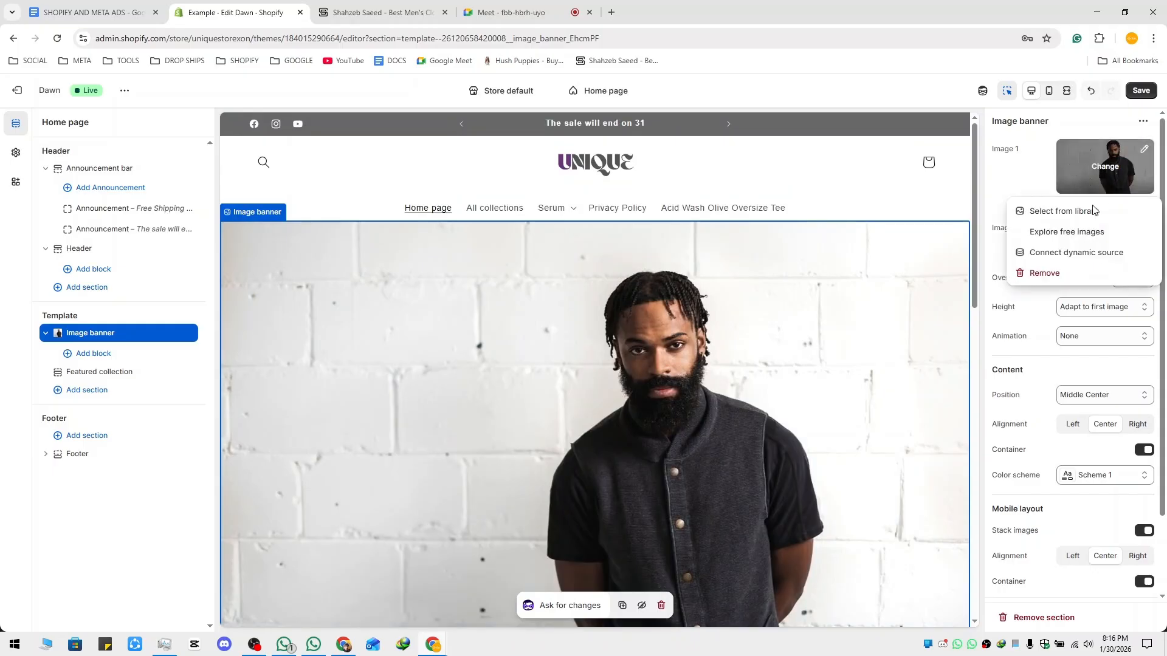
{"action": "left_click", "coordinate": [1053, 209]}
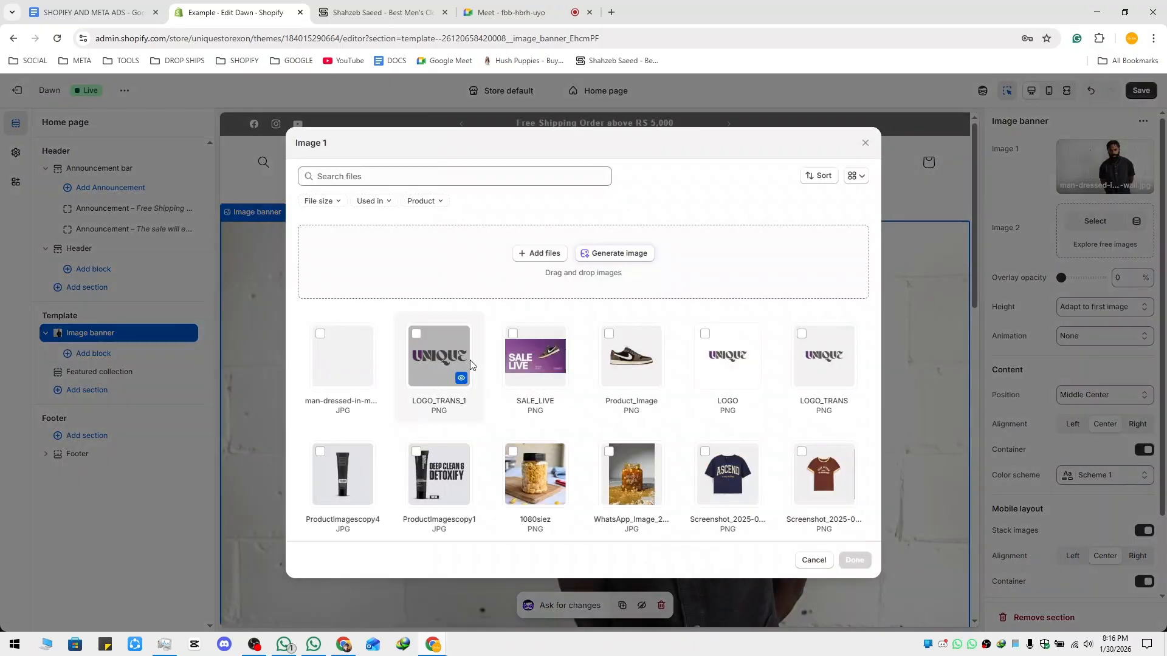
{"action": "left_click", "coordinate": [534, 353]}
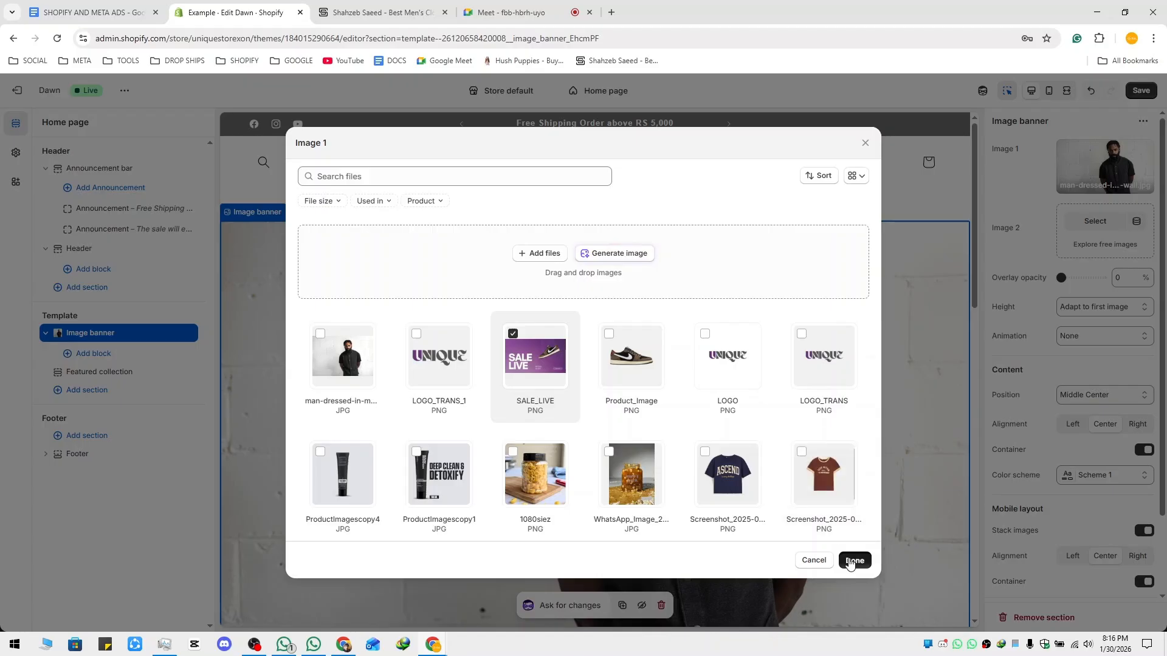
{"action": "left_click", "coordinate": [854, 560]}
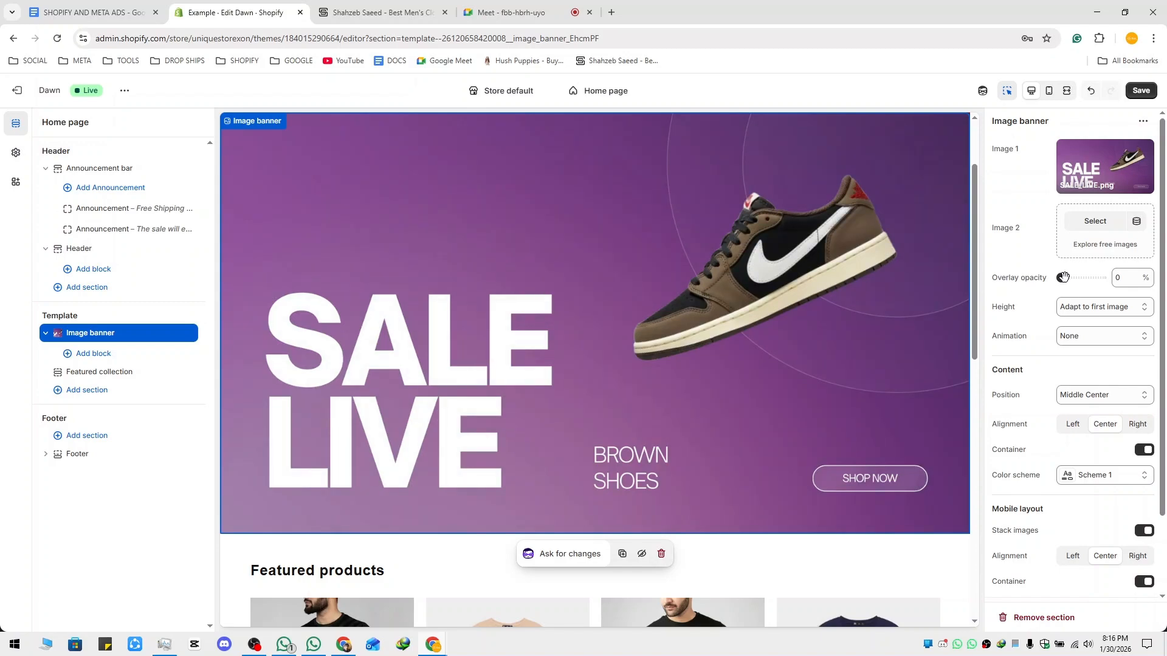
Try the Image banner's overlay opacity at 100%, lower it to 40%, and add a Buttons block to the banner.
{"action": "left_click_drag", "start_coordinate": [1062, 277], "coordinate": [1101, 277]}
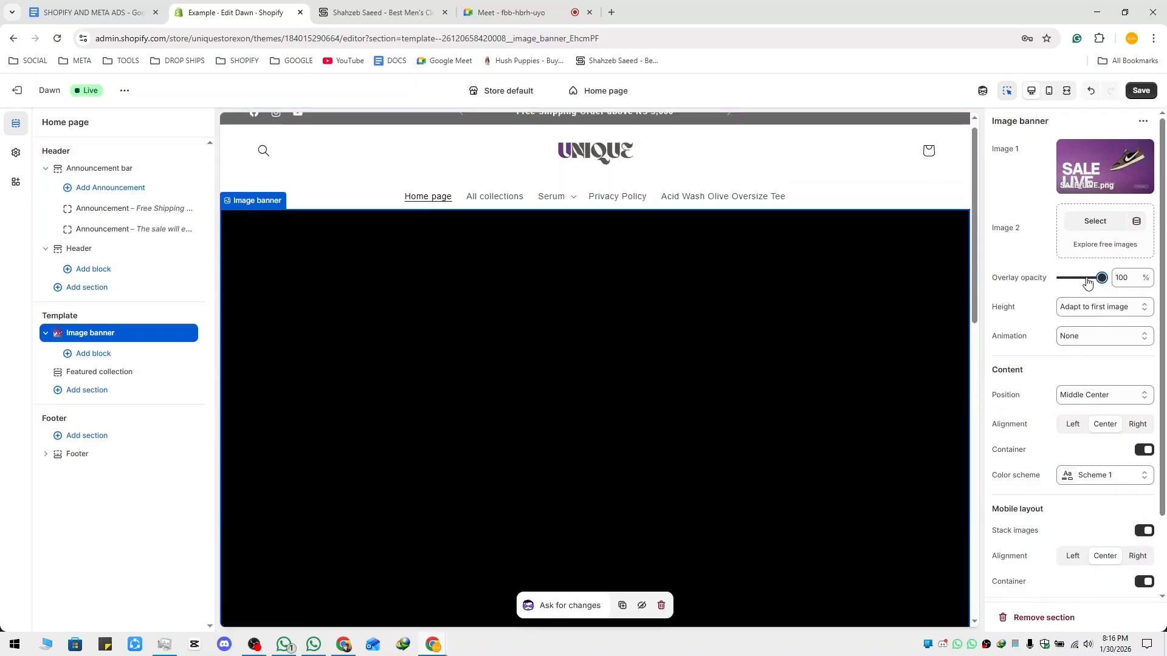
{"action": "left_click_drag", "start_coordinate": [1087, 281], "coordinate": [1078, 277]}
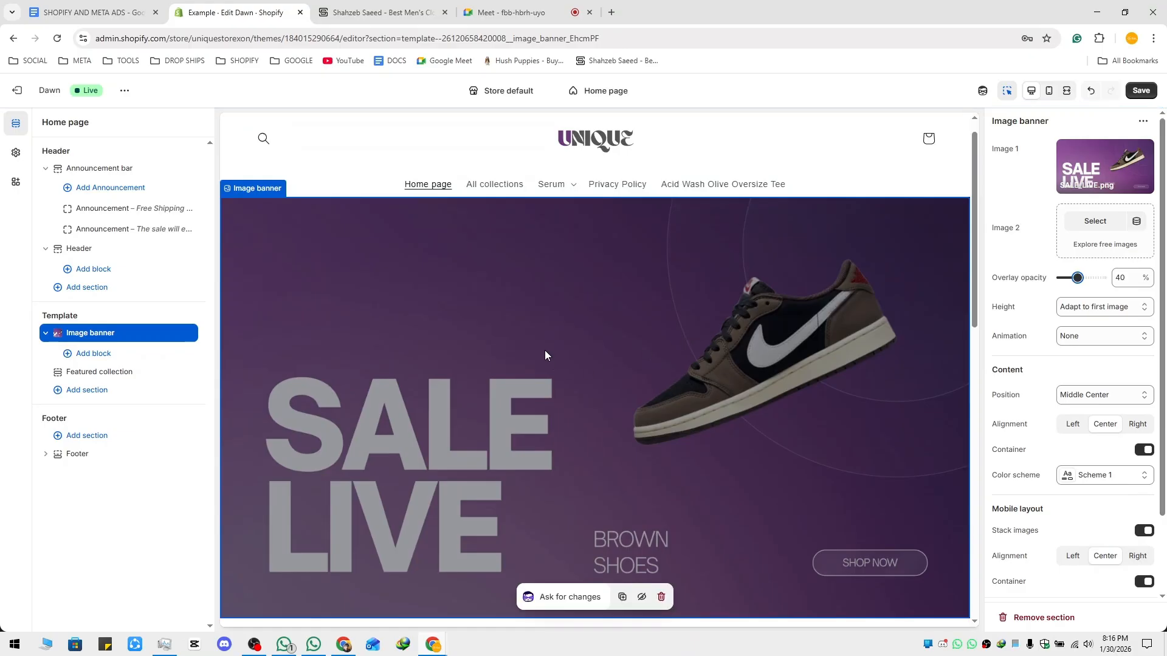
{"action": "left_click", "coordinate": [82, 355]}
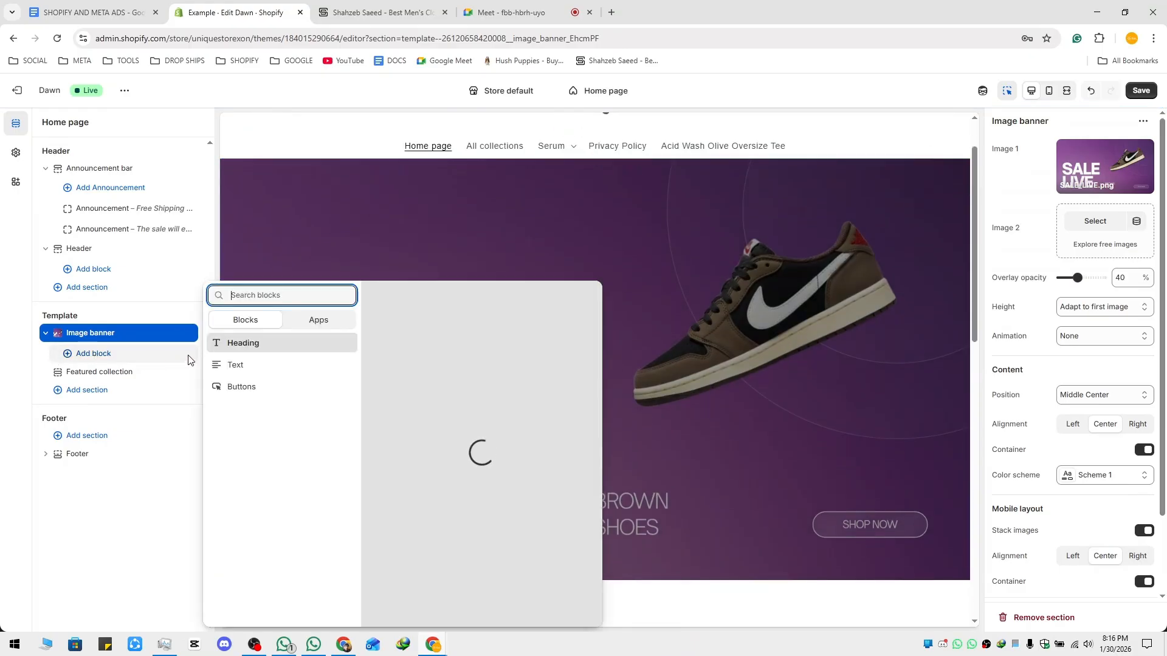
{"action": "left_click", "coordinate": [249, 388]}
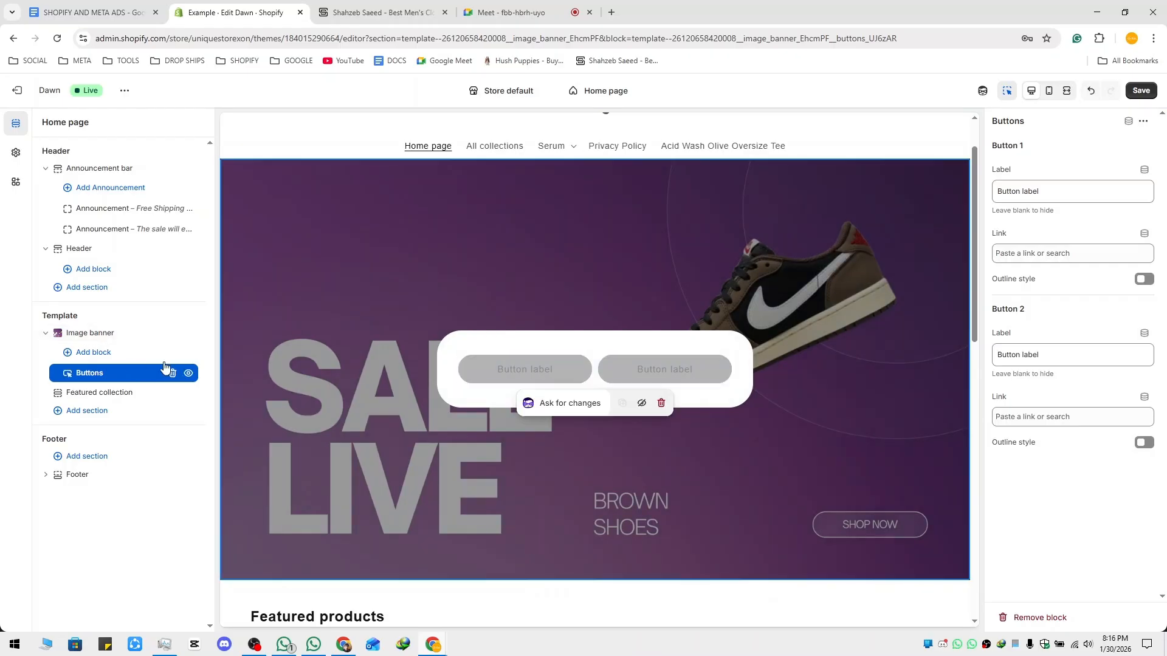
Delete the Buttons block from the Image banner and set the banner's overlay opacity back to 0%.
{"action": "left_click", "coordinate": [172, 372]}
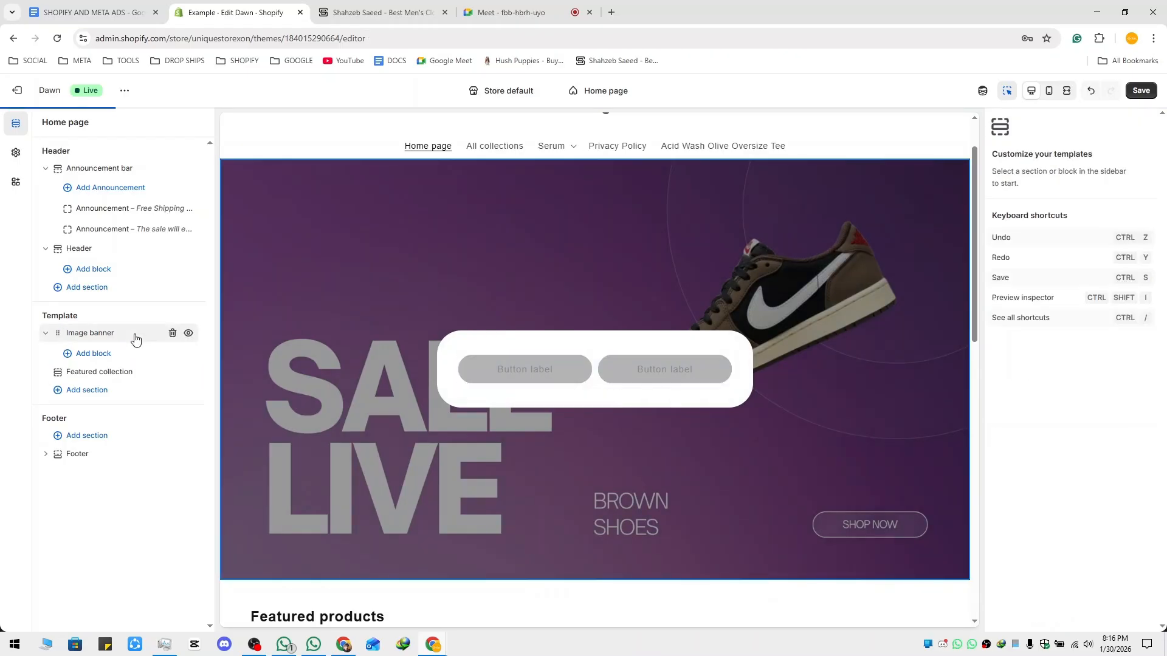
{"action": "left_click", "coordinate": [768, 309]}
{"action": "left_click_drag", "start_coordinate": [1078, 277], "coordinate": [1042, 278]}
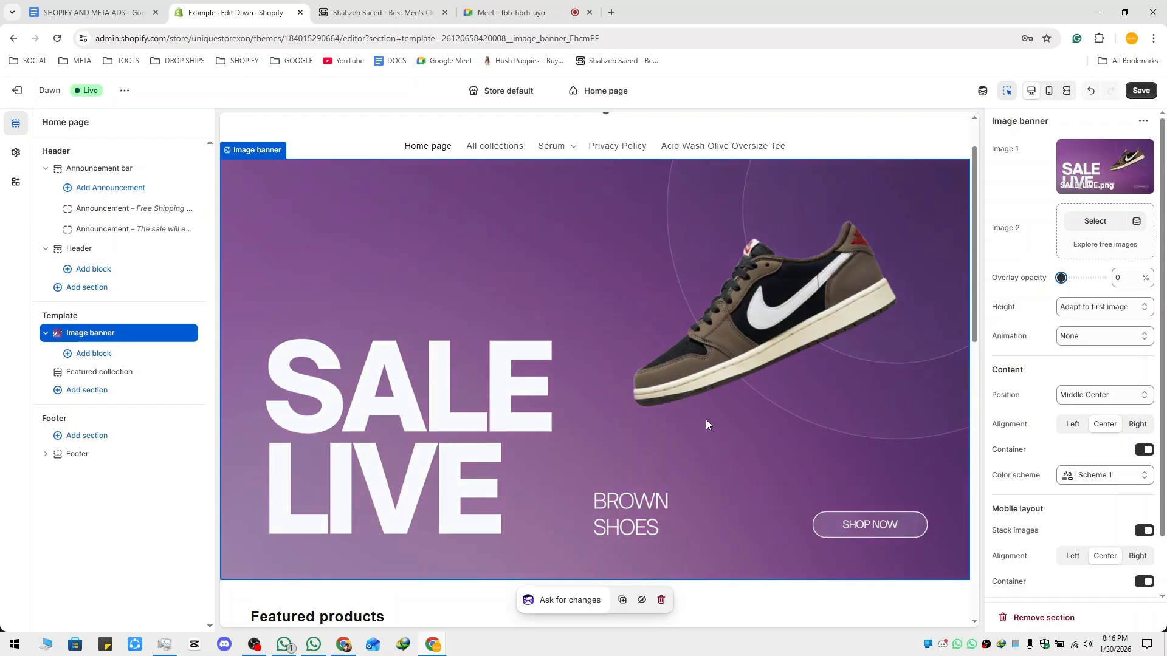
Switch to the Shahzeb Saeed store website and look through the first three slides of its home page banner slideshow.
{"action": "left_click", "coordinate": [410, 19]}
{"action": "scroll", "coordinate": [598, 422], "scroll_direction": "down", "scroll_amount": 2}
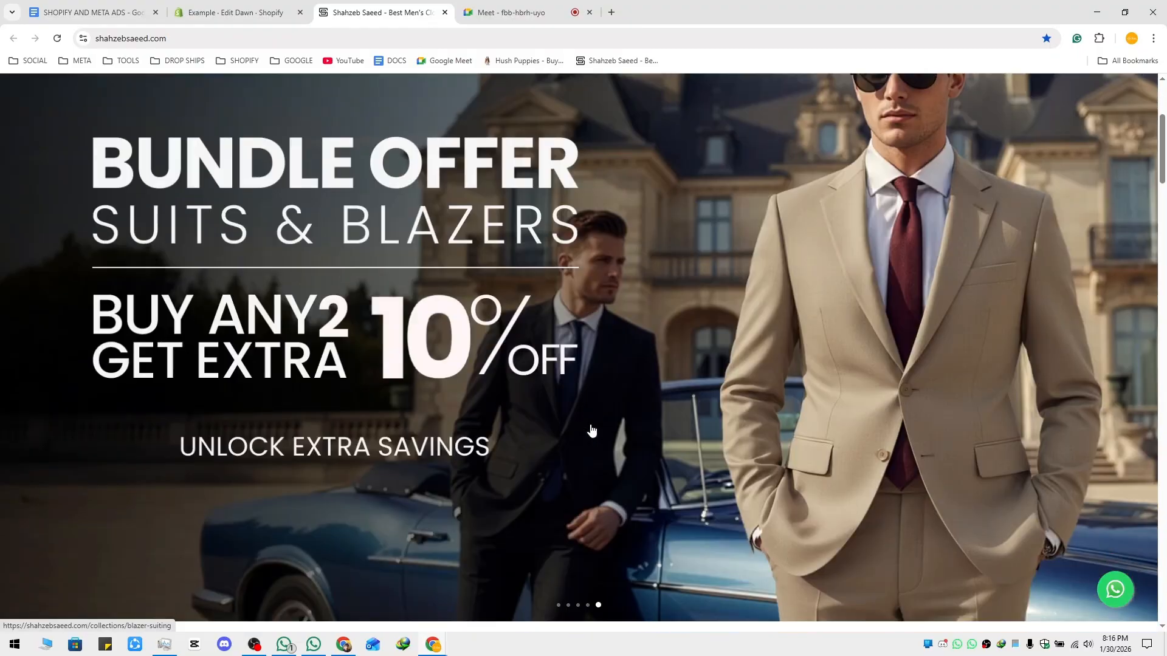
{"action": "left_click", "coordinate": [559, 605]}
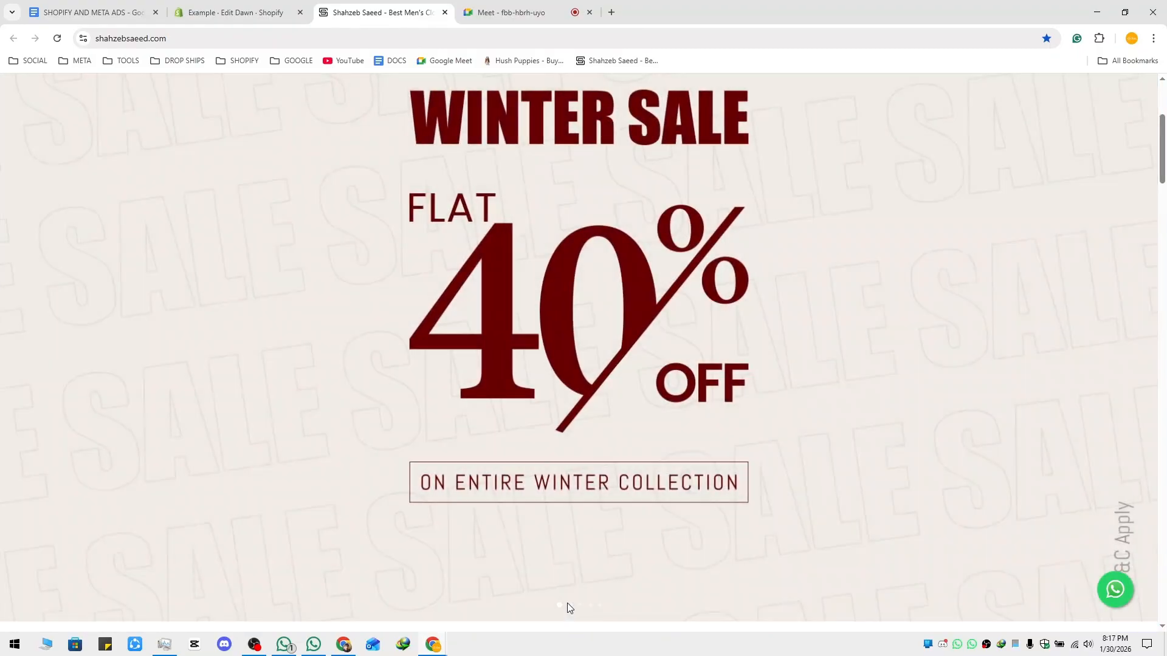
{"action": "left_click", "coordinate": [568, 605]}
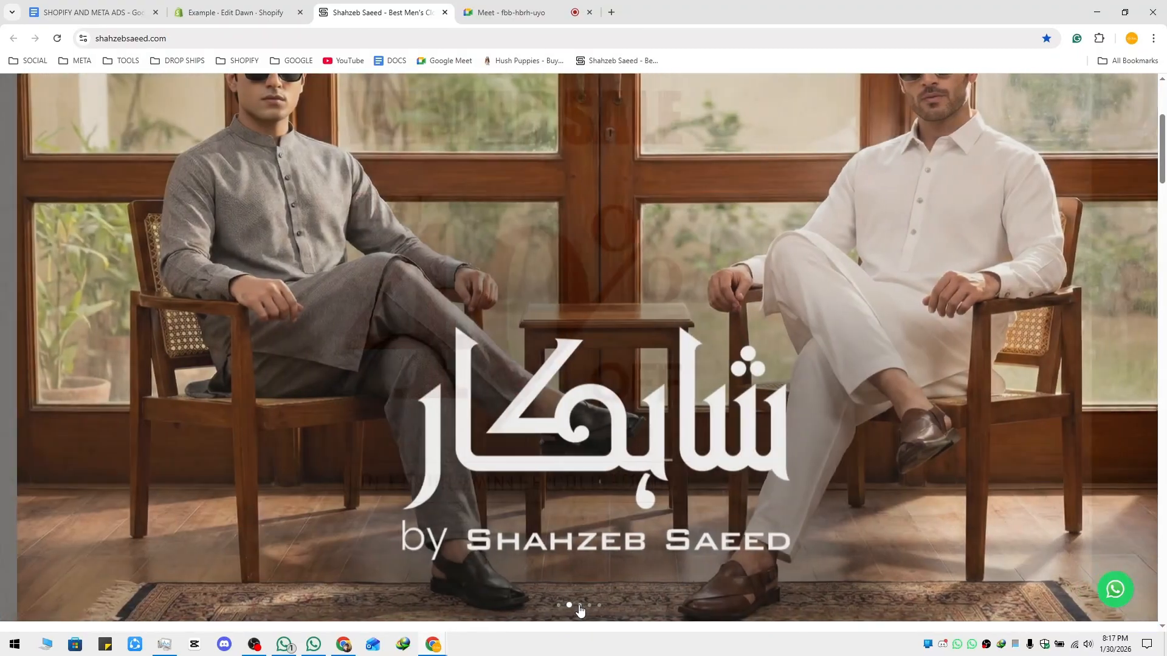
{"action": "left_click", "coordinate": [579, 604]}
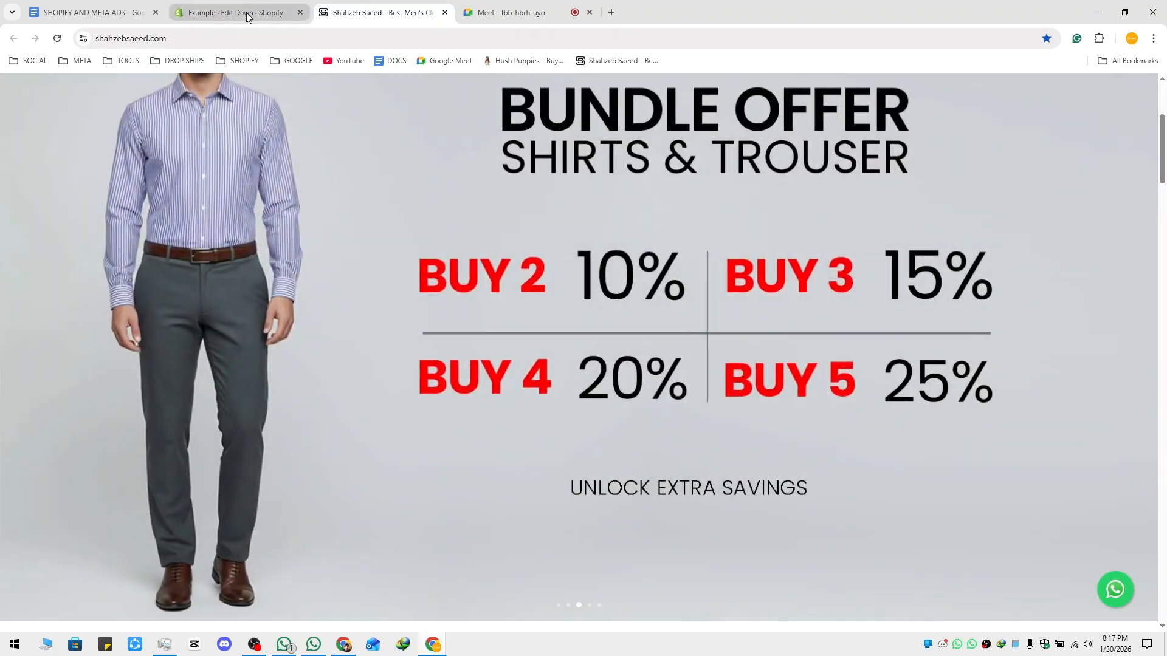
Return to the Shopify theme editor and add a Slideshow section to the home page template.
{"action": "left_click", "coordinate": [246, 13]}
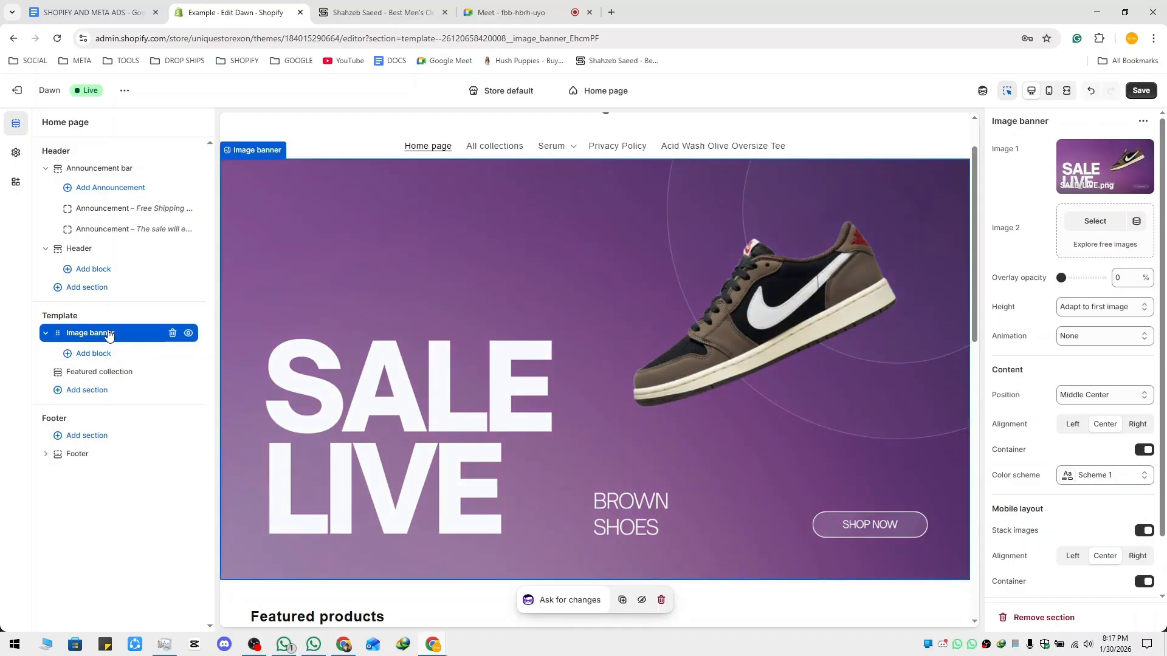
{"action": "left_click", "coordinate": [101, 355]}
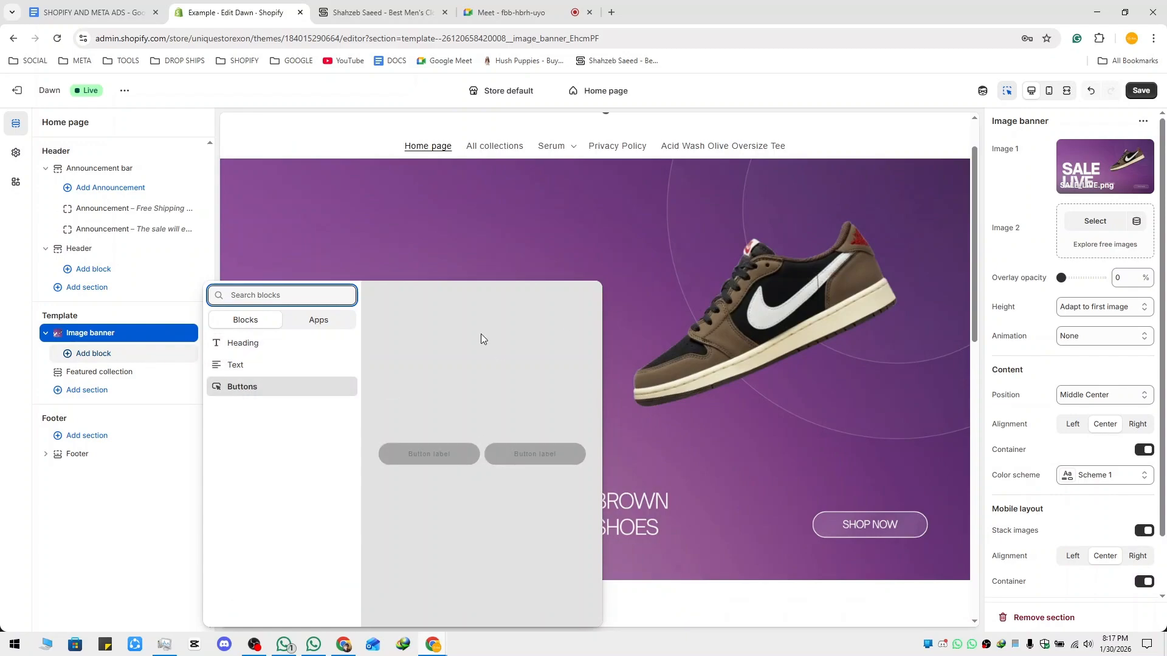
{"action": "left_click", "coordinate": [96, 391]}
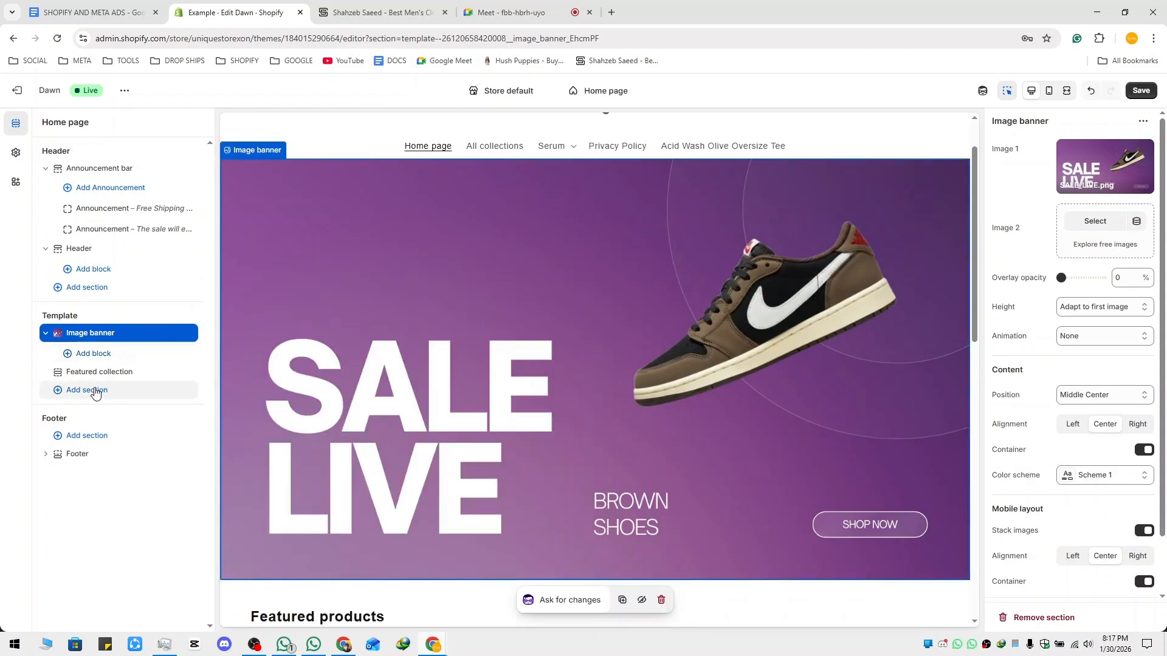
{"action": "left_click", "coordinate": [95, 391]}
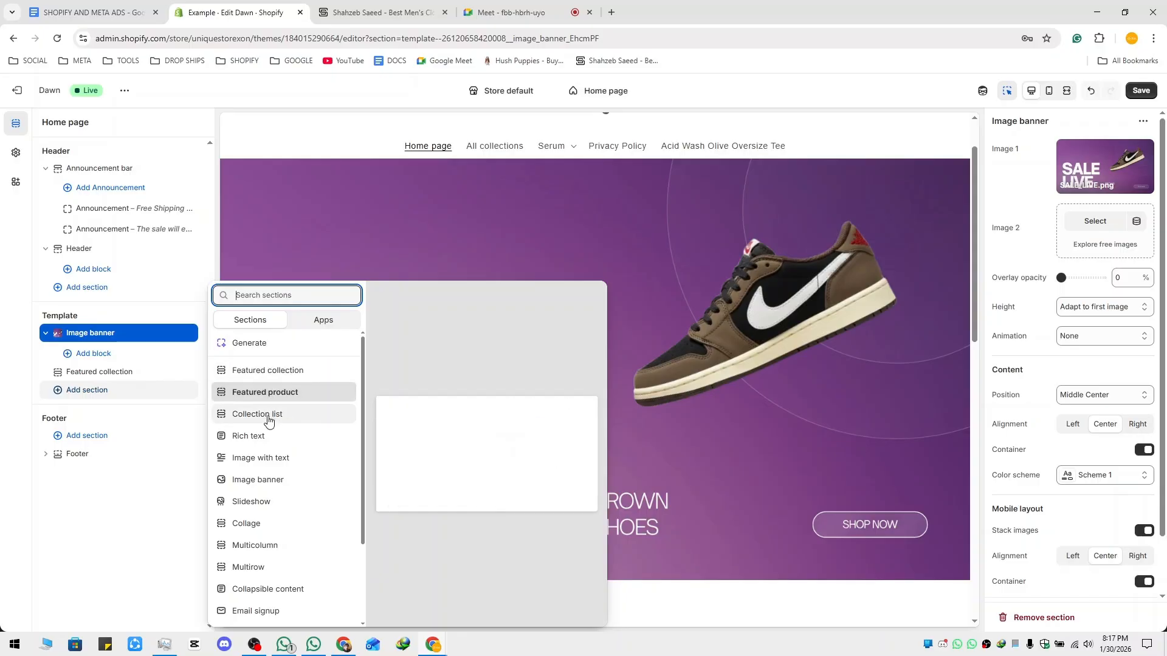
{"action": "left_click", "coordinate": [262, 503]}
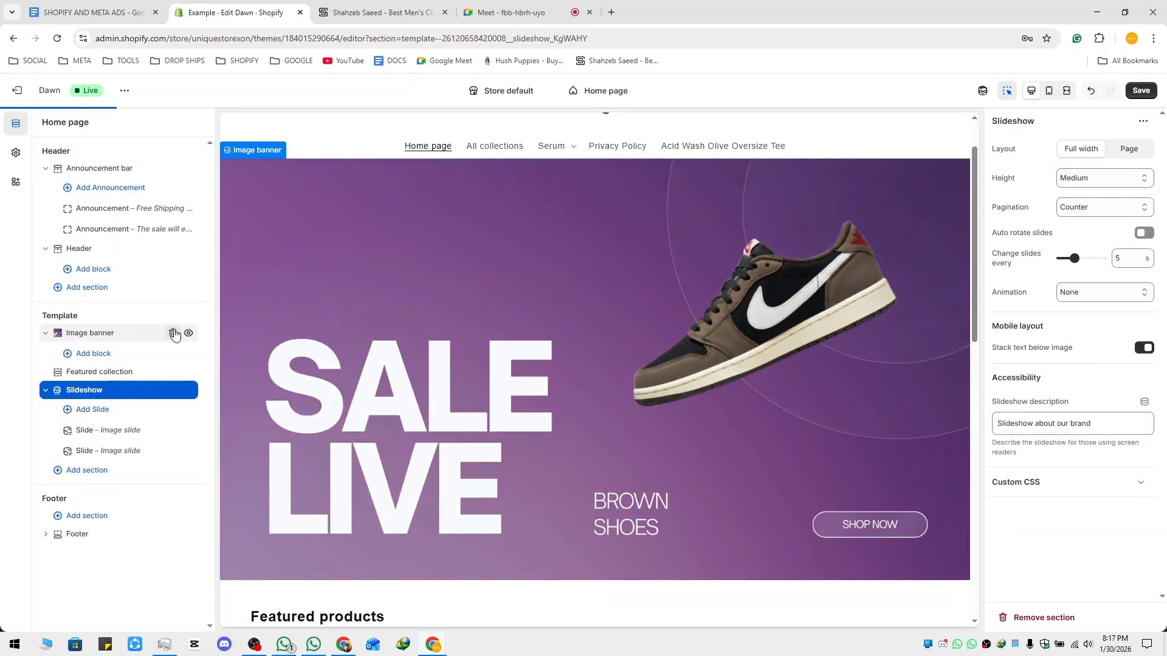
Delete the Image banner section and move the Featured collection below the Slideshow.
{"action": "left_click", "coordinate": [174, 334]}
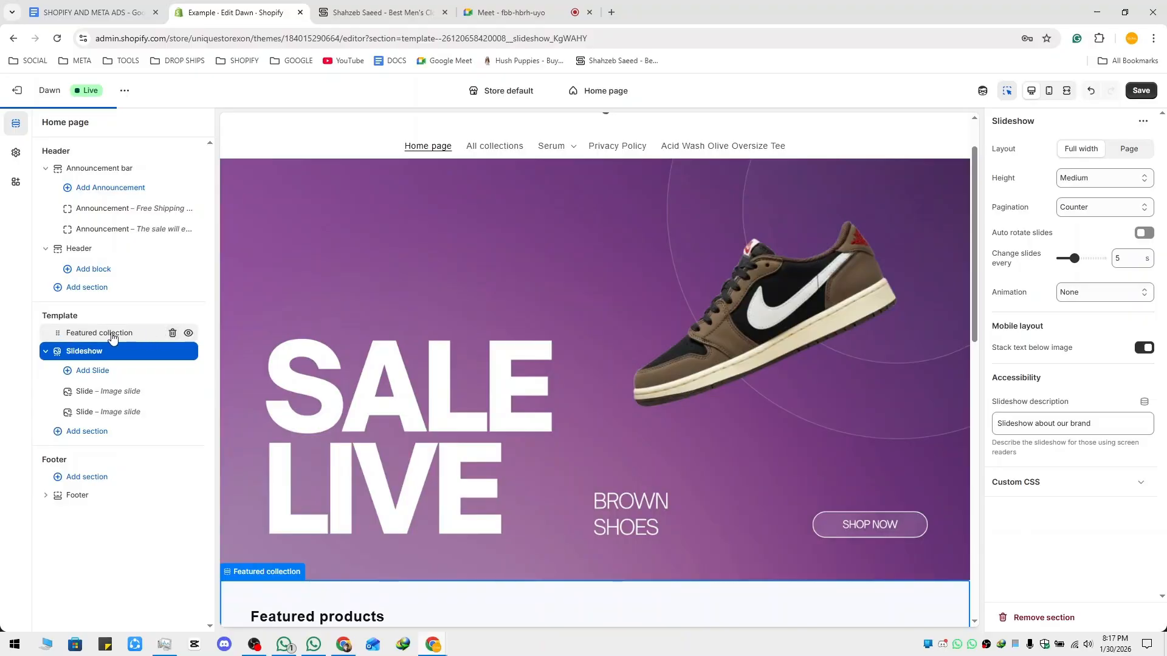
{"action": "left_click_drag", "start_coordinate": [57, 336], "coordinate": [61, 419]}
{"action": "mouse_move", "coordinate": [66, 338]}
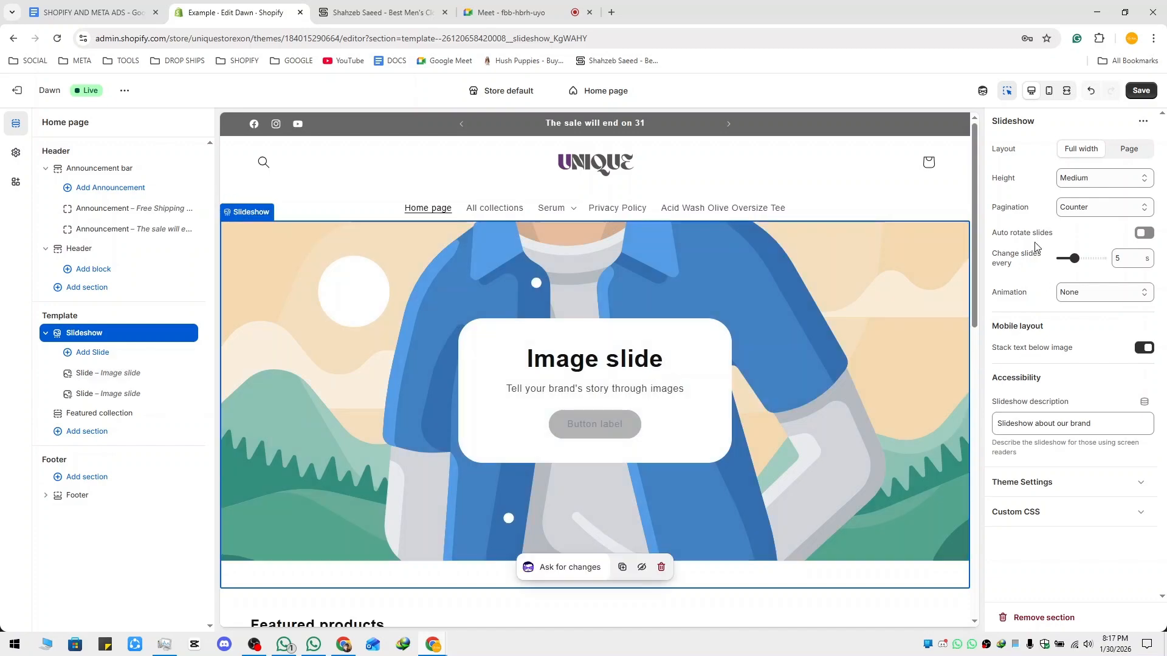
Open the Slideshow's first slide for editing and turn off the Container behind its text.
{"action": "left_click", "coordinate": [1074, 486]}
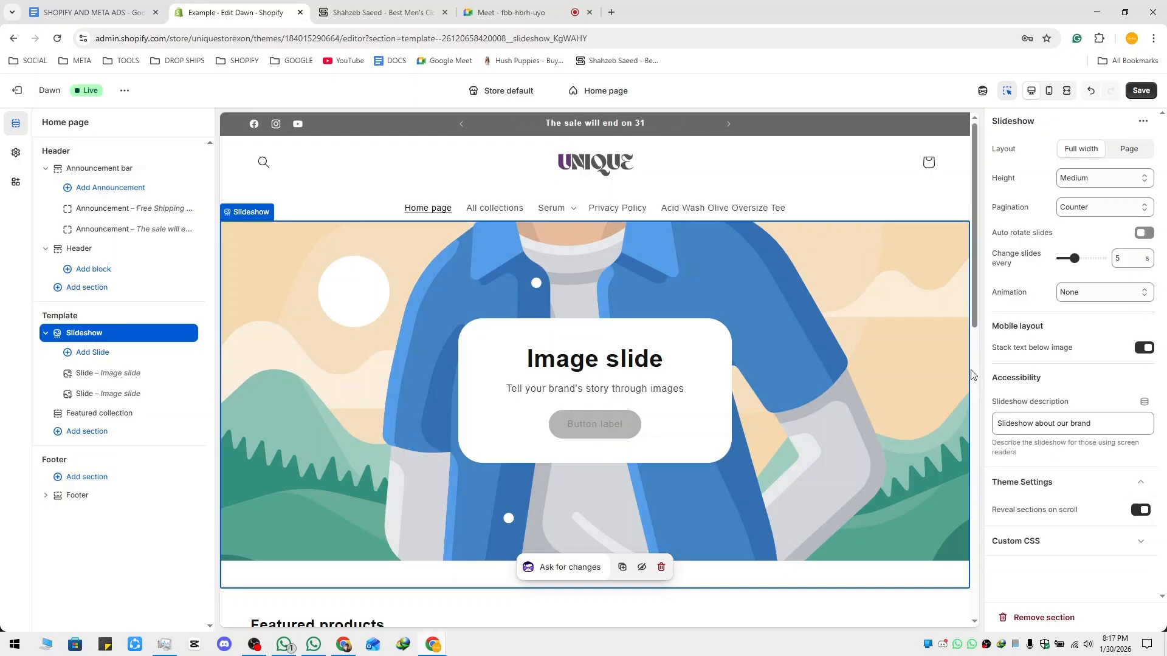
{"action": "left_click", "coordinate": [617, 358]}
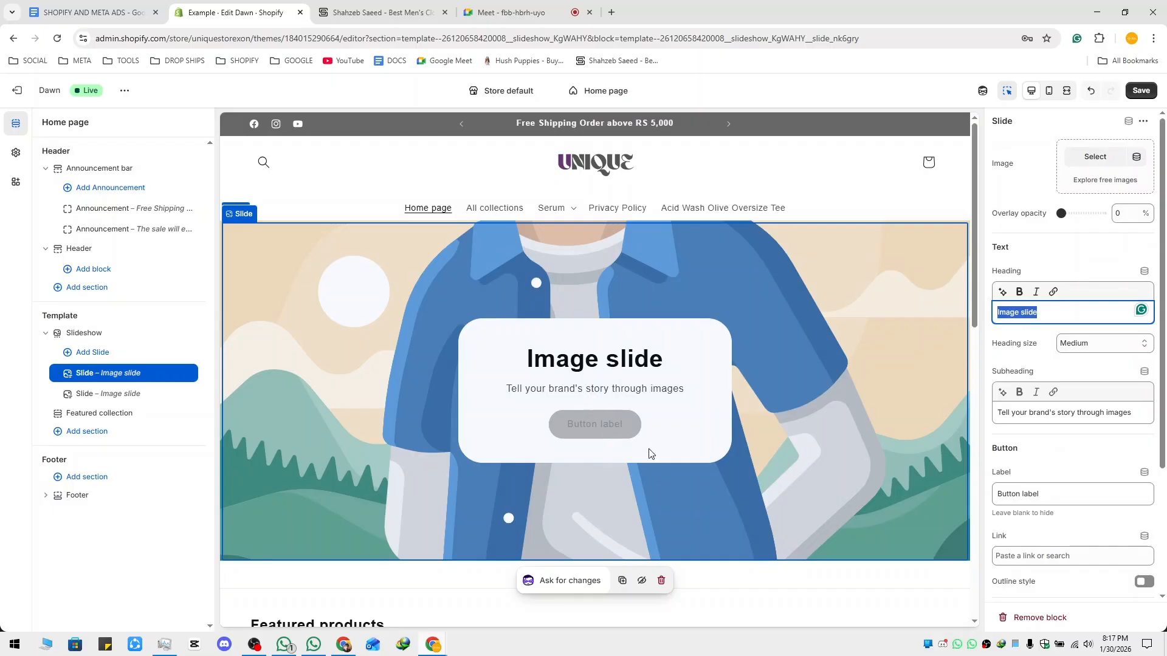
{"action": "scroll", "coordinate": [1048, 474], "scroll_direction": "down", "scroll_amount": 3}
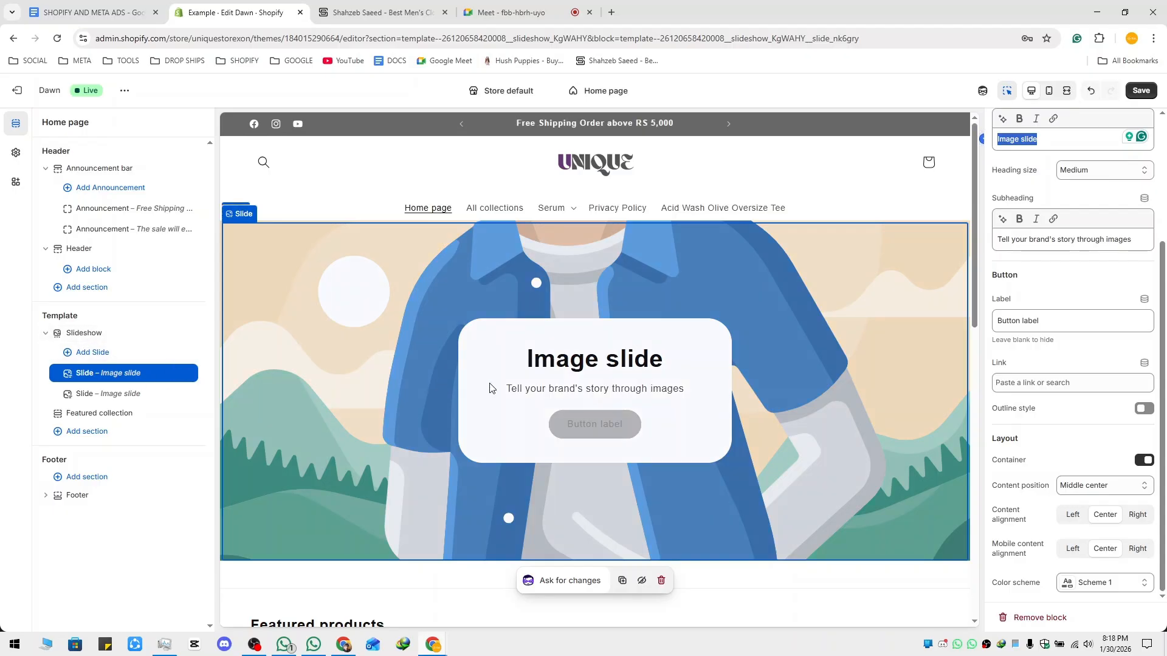
{"action": "left_click", "coordinate": [1145, 461]}
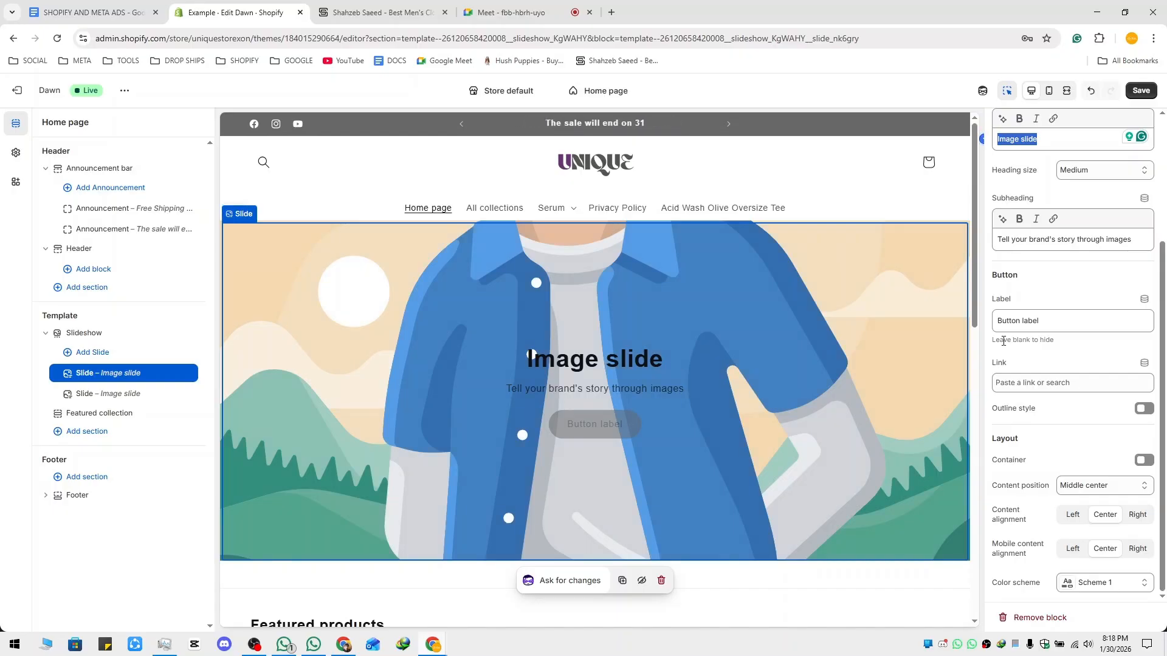
Clear the heading, subheading and button label of the Slideshow's first slide.
{"action": "scroll", "coordinate": [1050, 465], "scroll_direction": "up", "scroll_amount": 3}
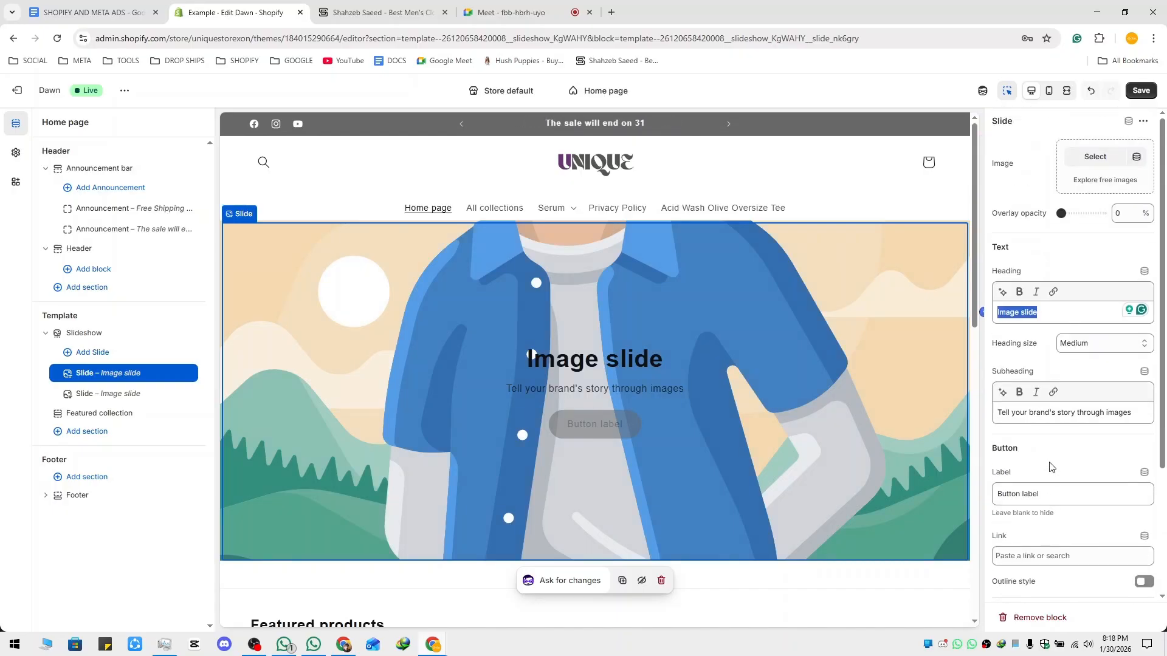
{"action": "left_click", "coordinate": [1054, 313]}
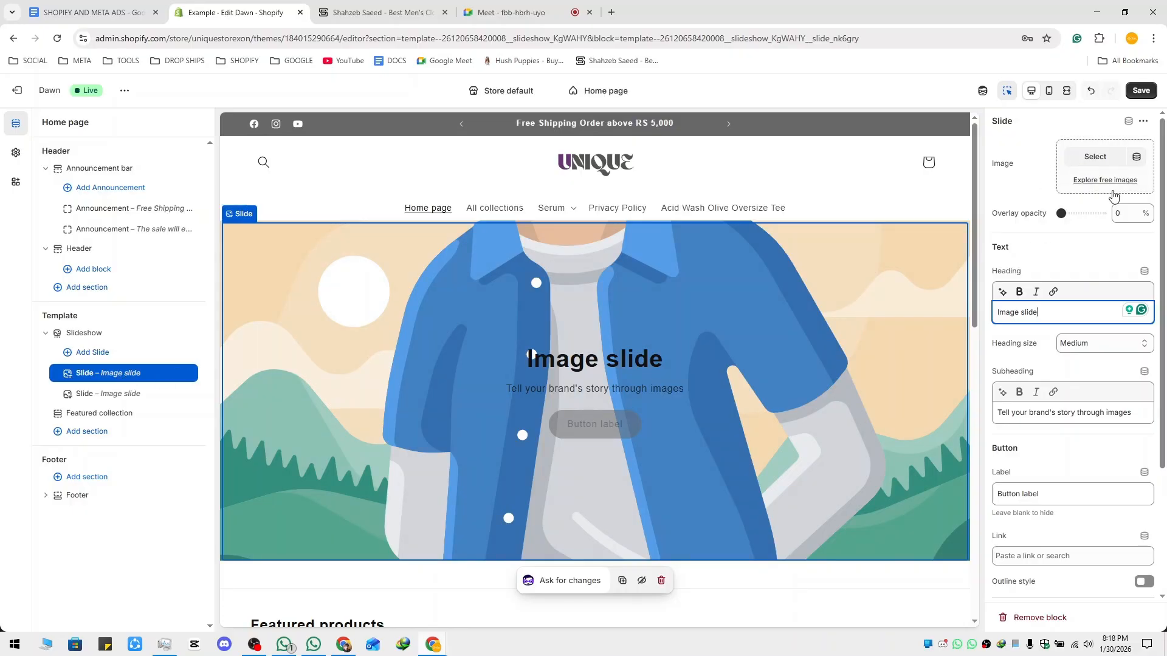
{"action": "triple_click", "coordinate": [1028, 313]}
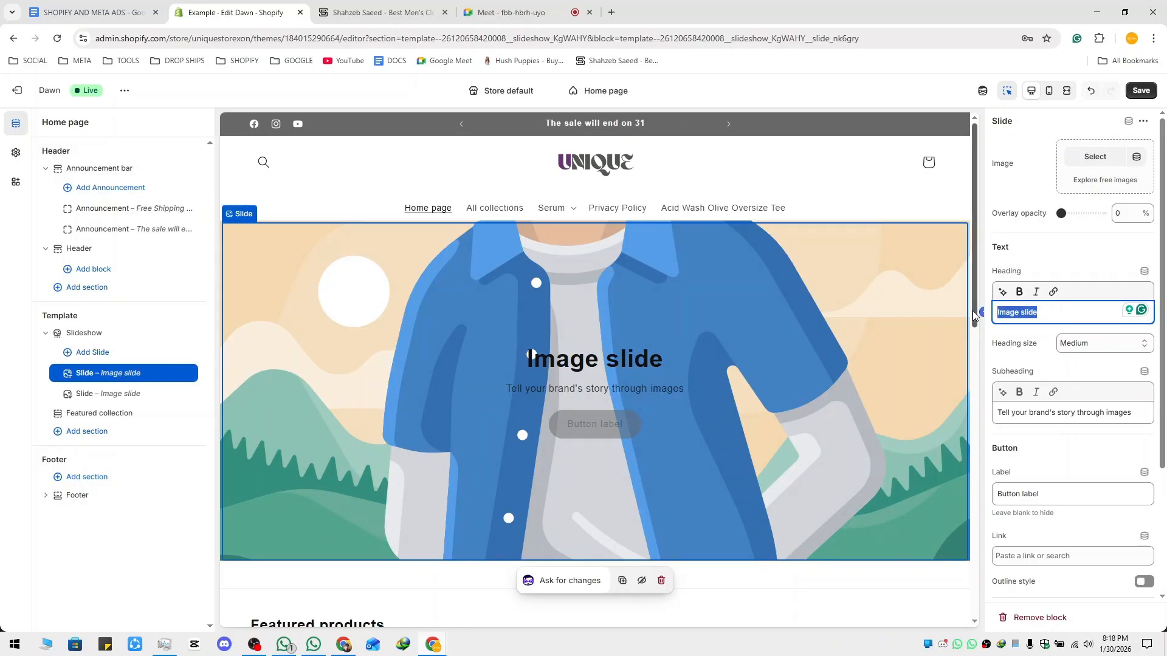
{"action": "key", "text": "BackSpace"}
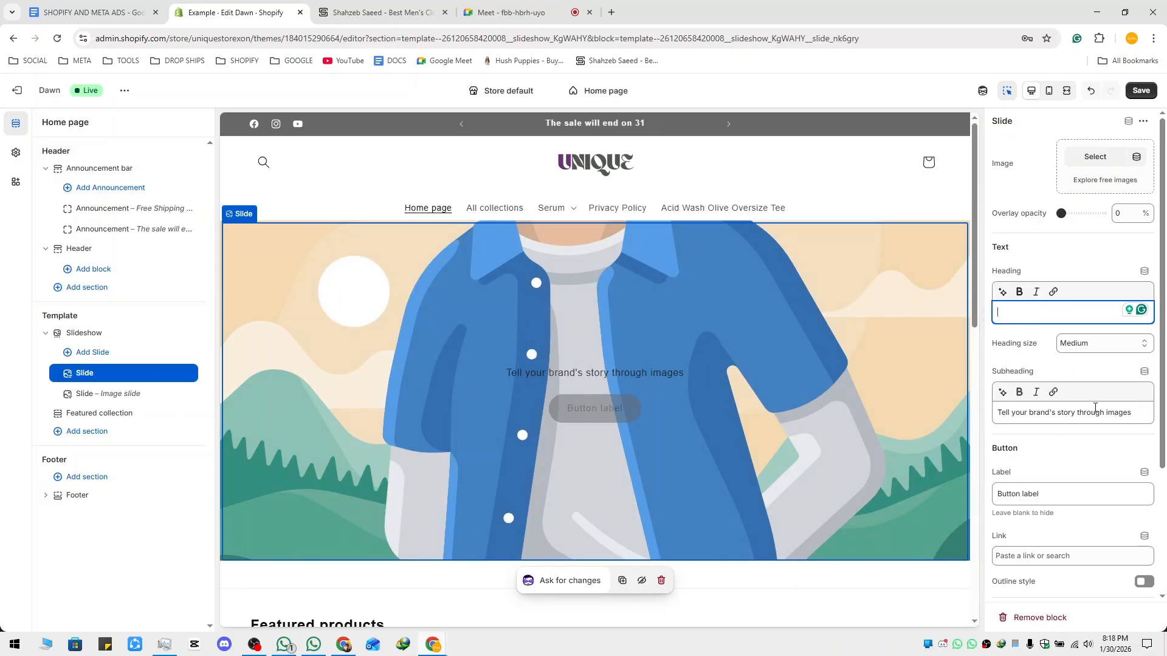
{"action": "left_click_drag", "start_coordinate": [1140, 413], "coordinate": [994, 415]}
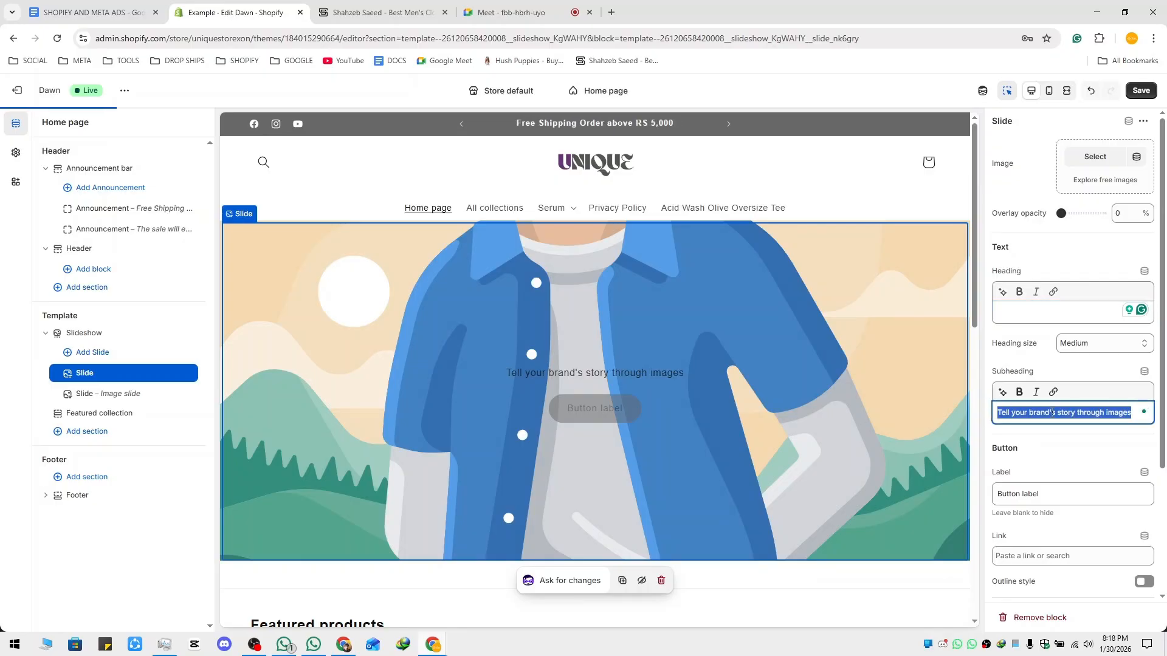
{"action": "key", "text": "BackSpace"}
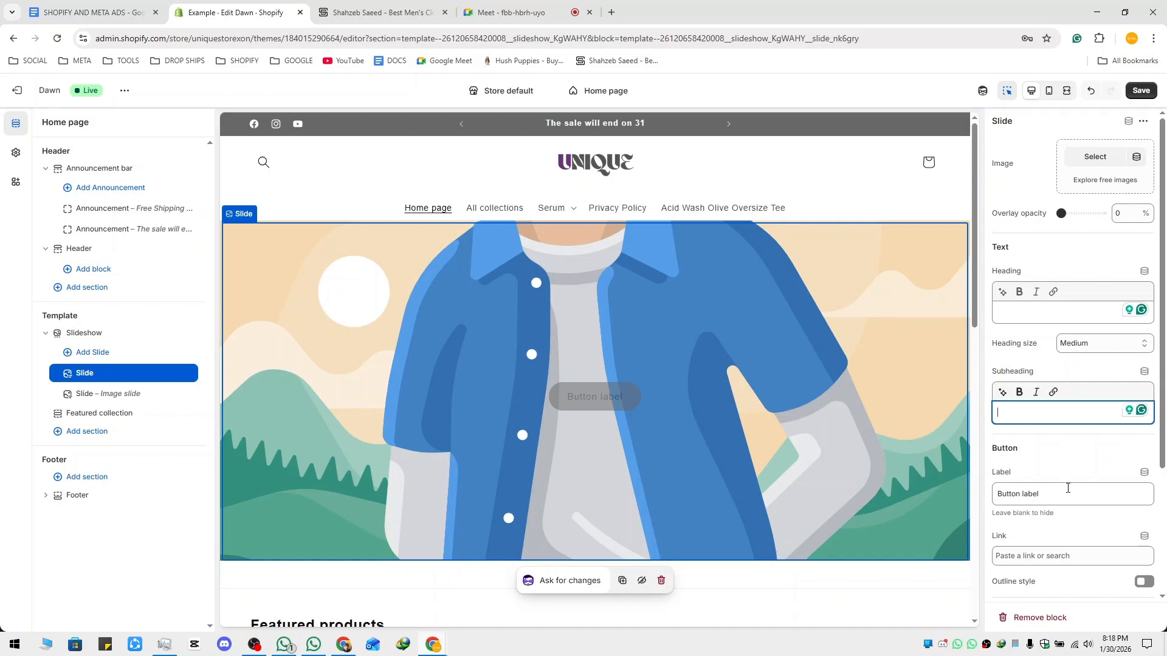
{"action": "left_click_drag", "start_coordinate": [1041, 493], "coordinate": [993, 489]}
{"action": "key", "text": "BackSpace"}
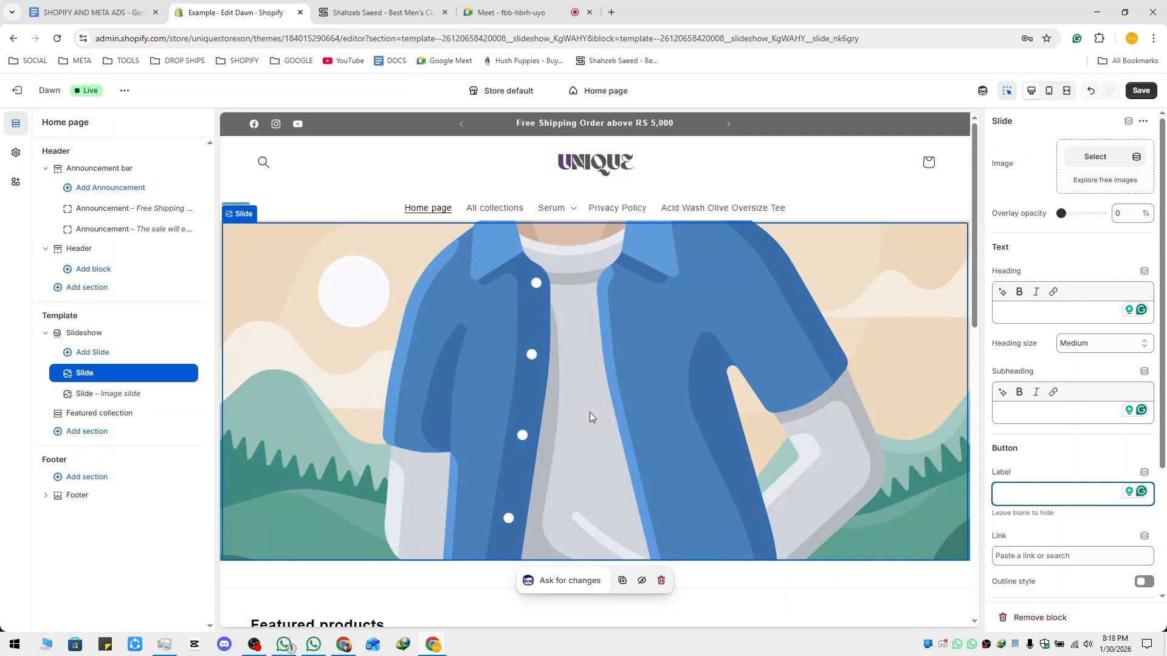
Use the SALE_LIVE image from the store's files as the first slide's picture.
{"action": "left_click", "coordinate": [1095, 157]}
{"action": "left_click", "coordinate": [535, 356]}
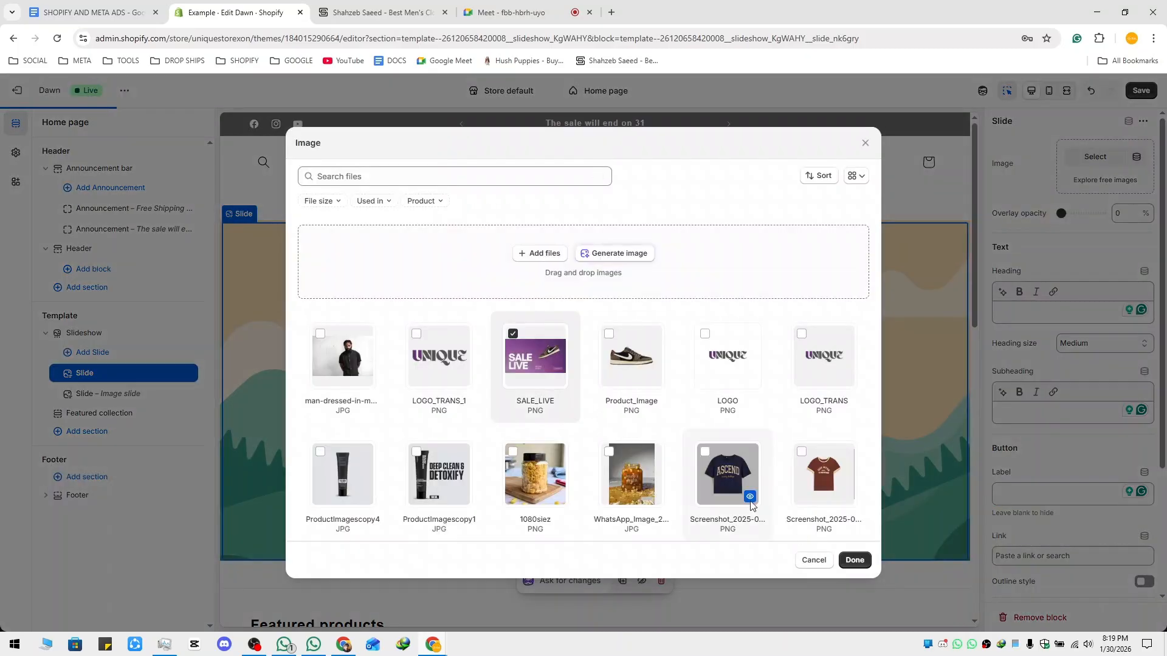
{"action": "left_click", "coordinate": [855, 560]}
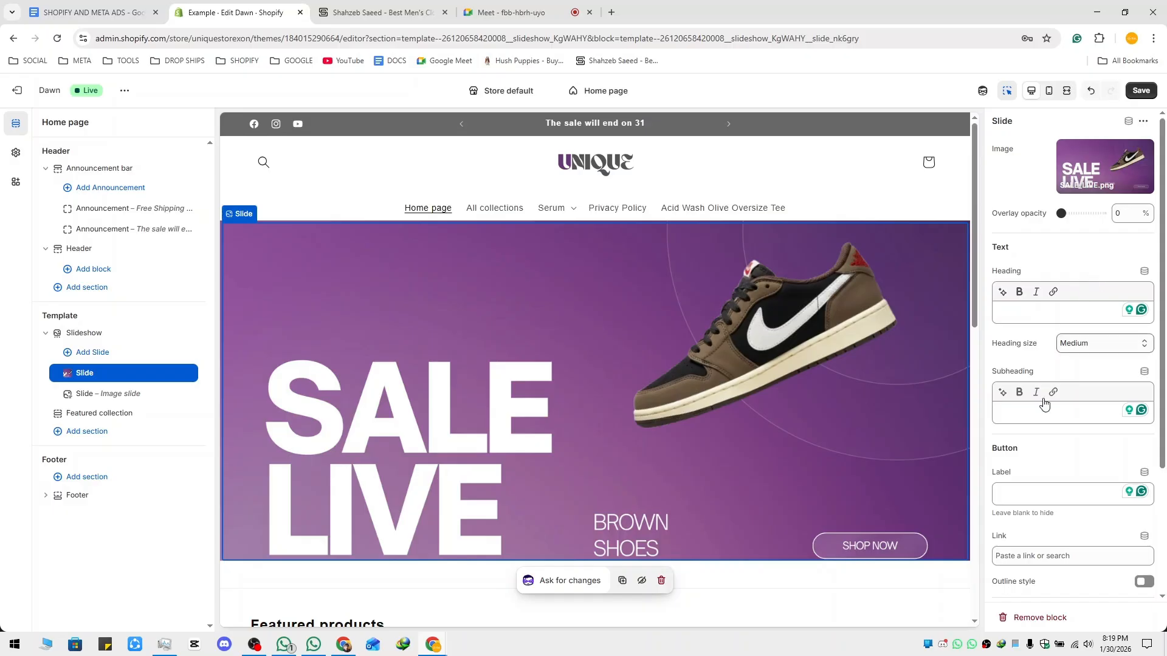
Review the first slide's remaining text, button and layout settings against the banner preview.
{"action": "scroll", "coordinate": [695, 411], "scroll_direction": "down", "scroll_amount": 2}
{"action": "scroll", "coordinate": [694, 411], "scroll_direction": "up", "scroll_amount": 2}
{"action": "scroll", "coordinate": [1050, 464], "scroll_direction": "down", "scroll_amount": 3}
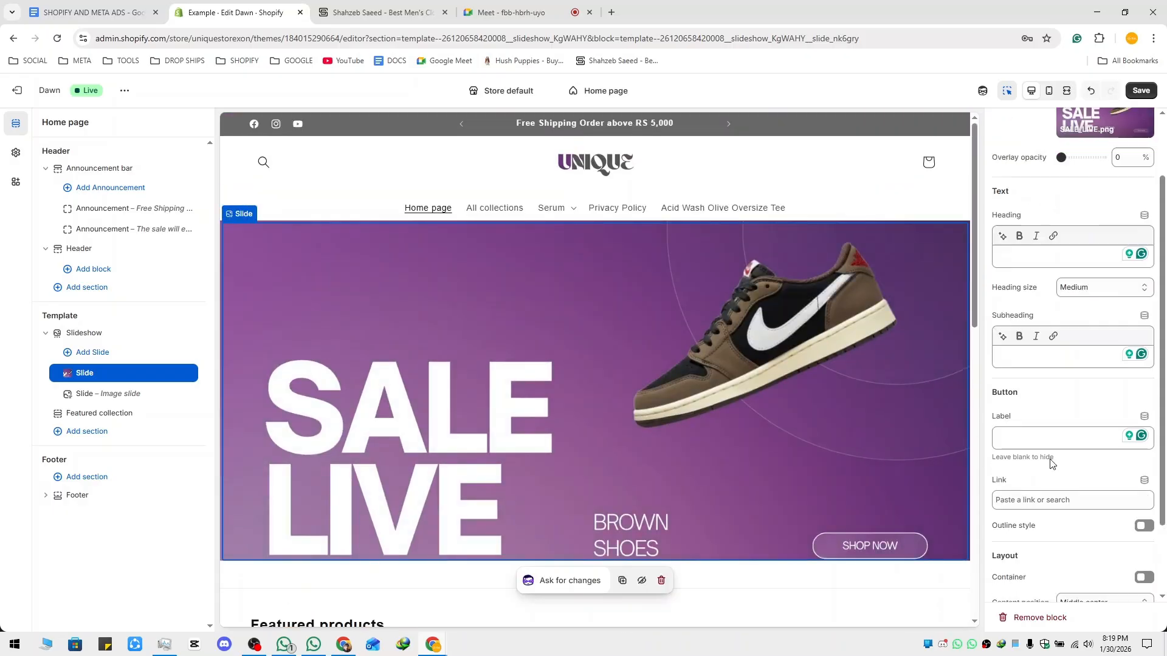
{"action": "scroll", "coordinate": [1061, 433], "scroll_direction": "up", "scroll_amount": 3}
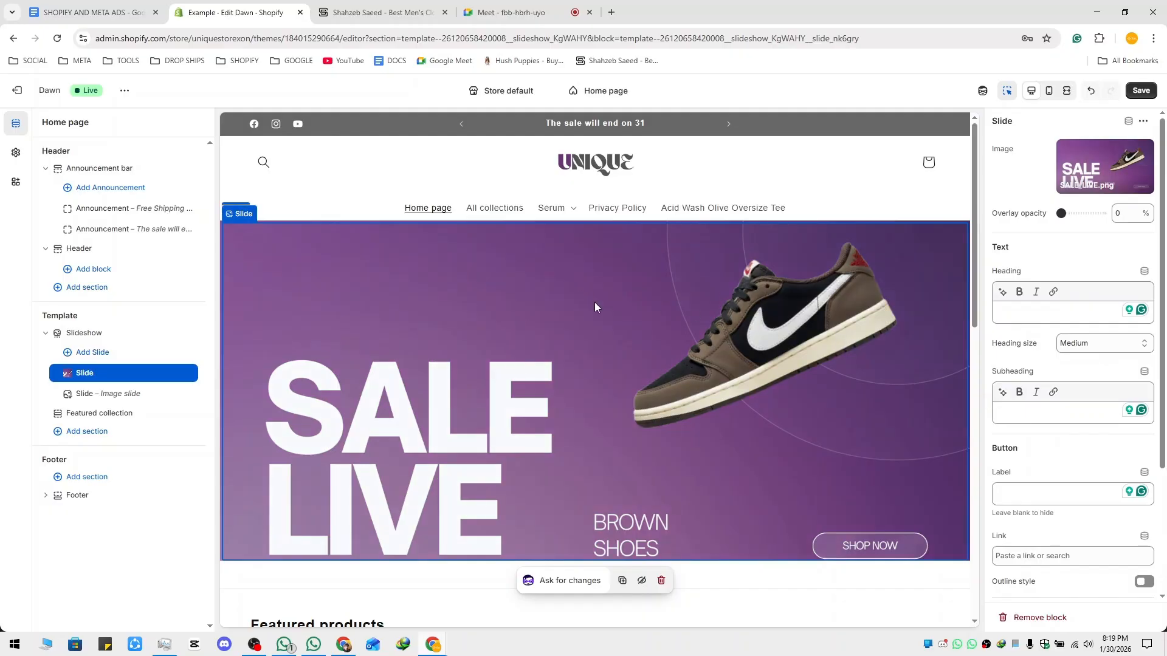
{"action": "scroll", "coordinate": [582, 443], "scroll_direction": "down", "scroll_amount": 3}
{"action": "scroll", "coordinate": [524, 366], "scroll_direction": "up", "scroll_amount": 3}
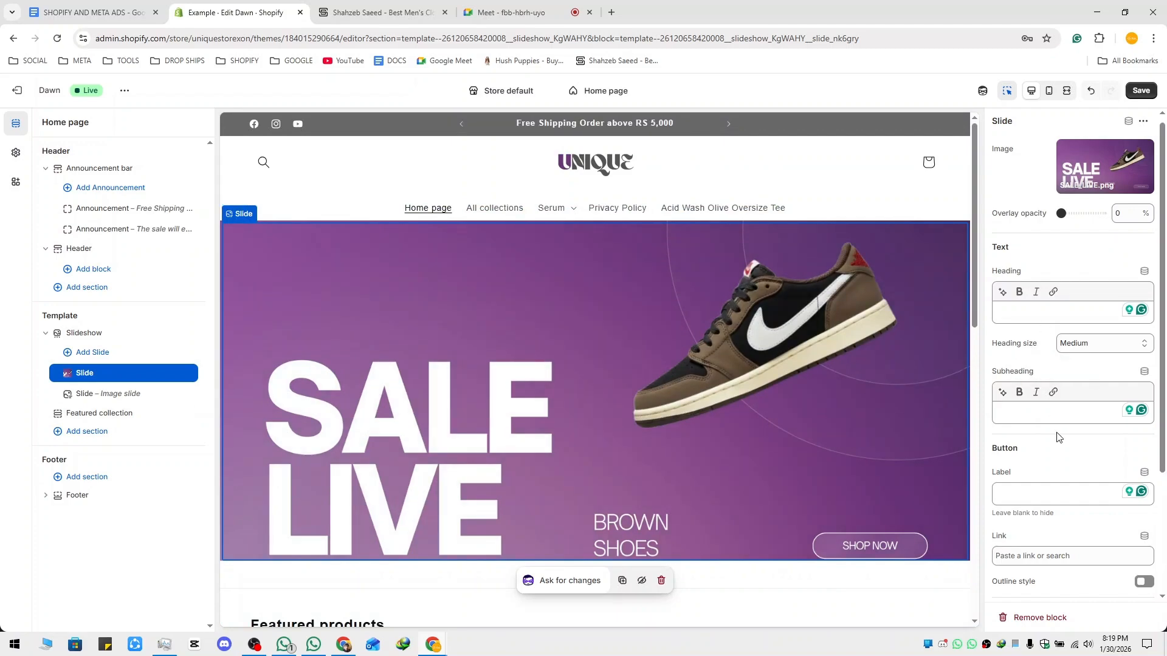
{"action": "scroll", "coordinate": [1058, 437], "scroll_direction": "down", "scroll_amount": 3}
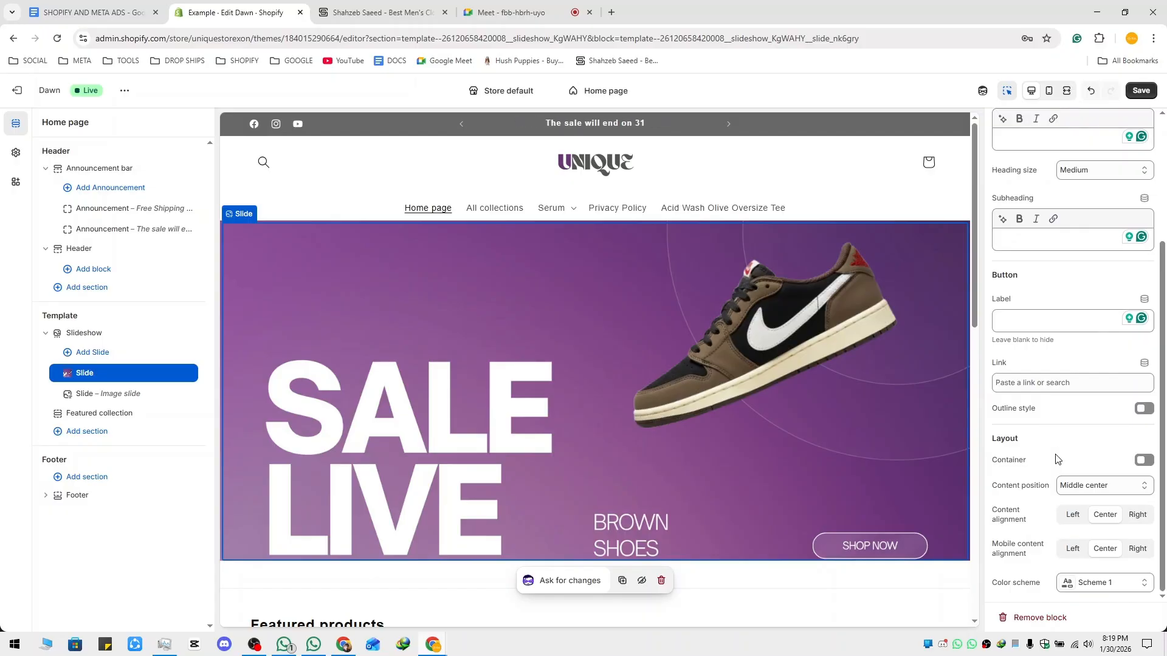
{"action": "scroll", "coordinate": [1056, 455], "scroll_direction": "up", "scroll_amount": 3}
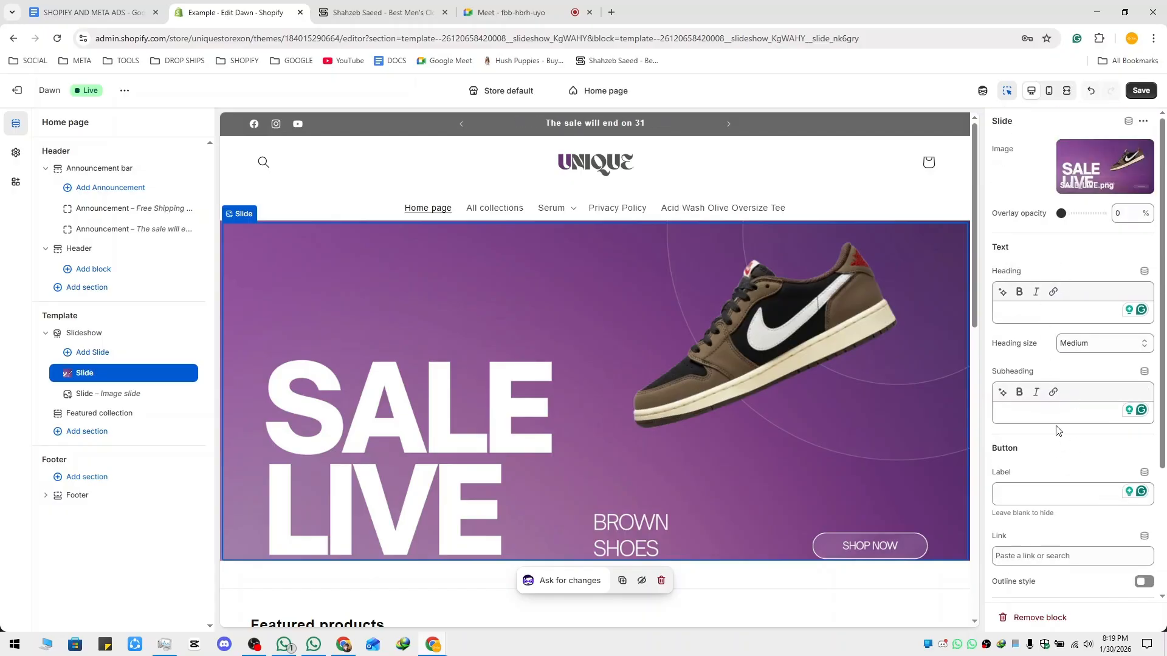
Set the Slideshow section's height to Adapt to first image and turn on Auto rotate slides.
{"action": "left_click", "coordinate": [102, 335]}
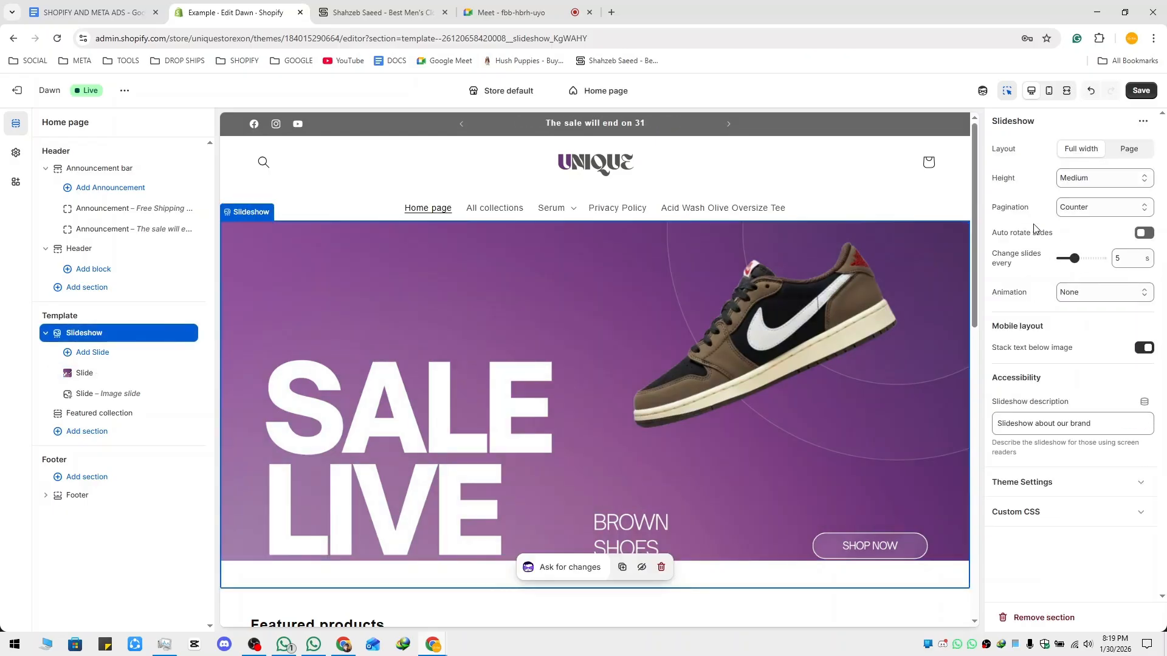
{"action": "left_click", "coordinate": [1097, 181]}
{"action": "left_click", "coordinate": [1098, 196]}
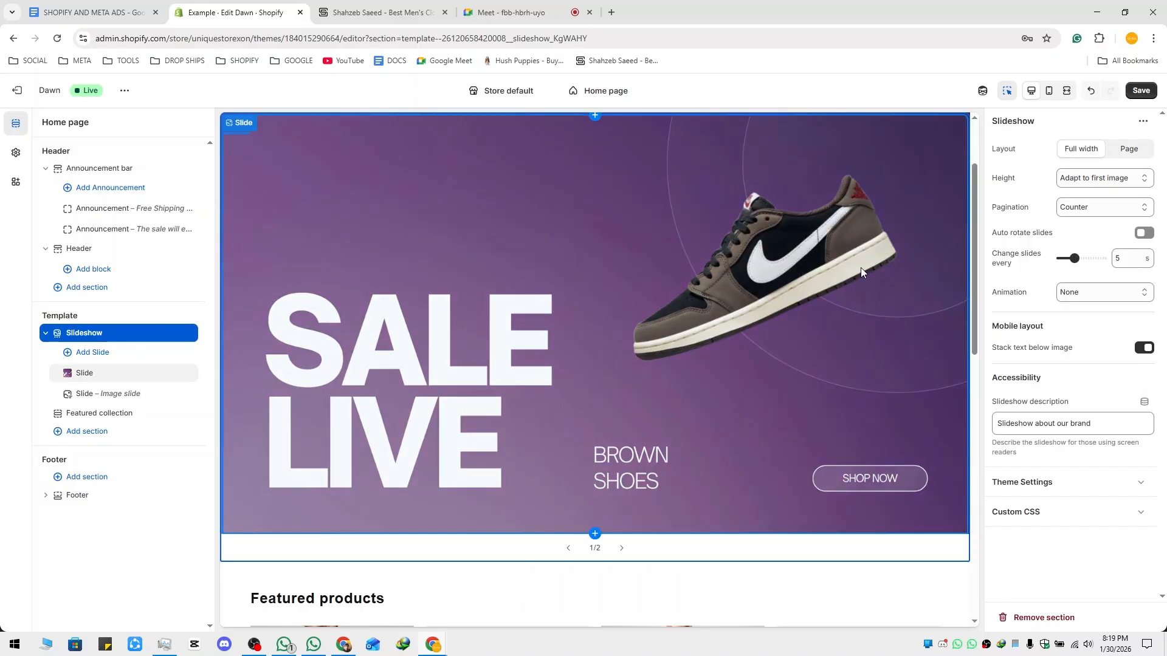
{"action": "left_click", "coordinate": [1144, 233]}
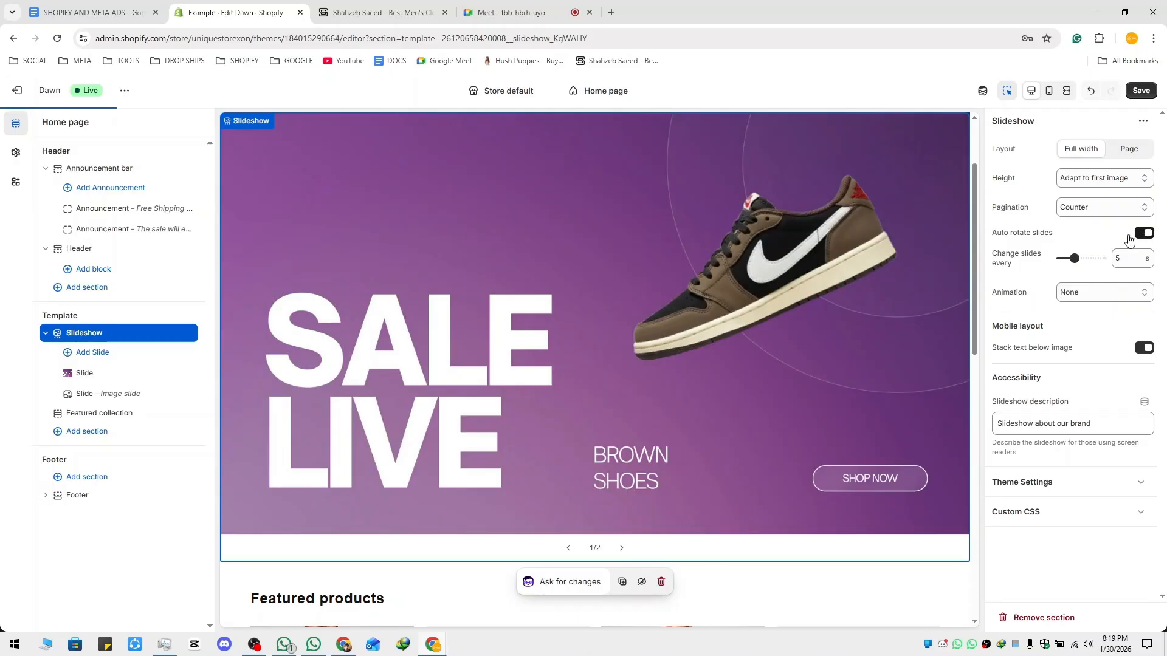
Switch to the reference clothing store, advance its home page slideshow to the polo banner, and return to the Shopify theme editor.
{"action": "left_click", "coordinate": [364, 12]}
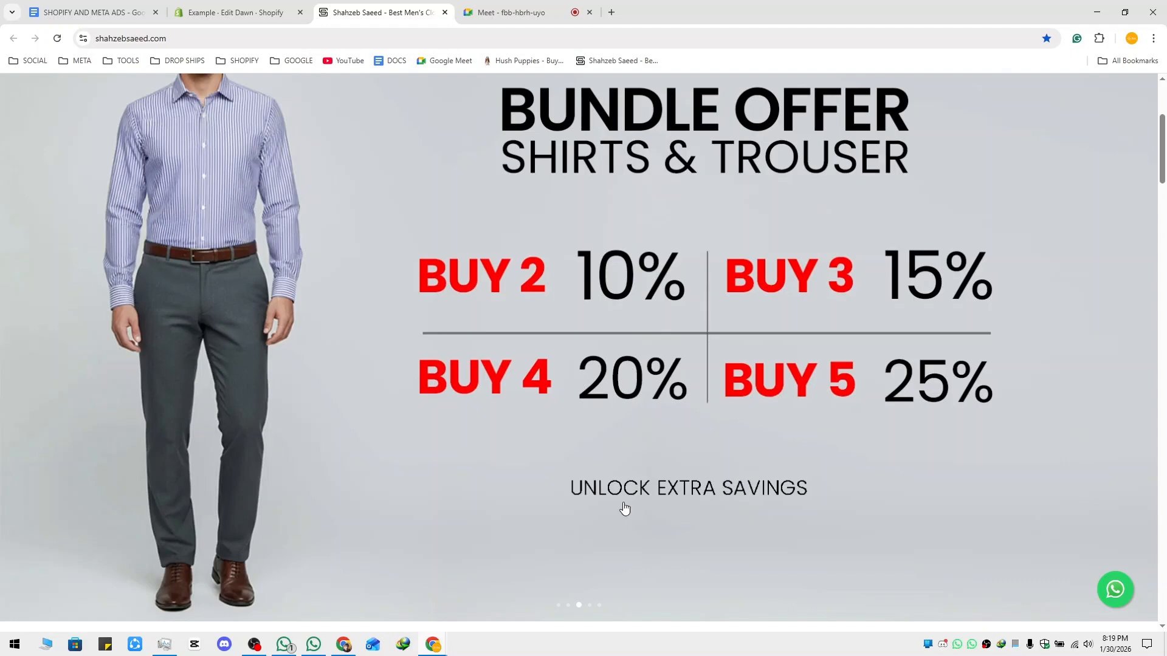
{"action": "left_click", "coordinate": [588, 606]}
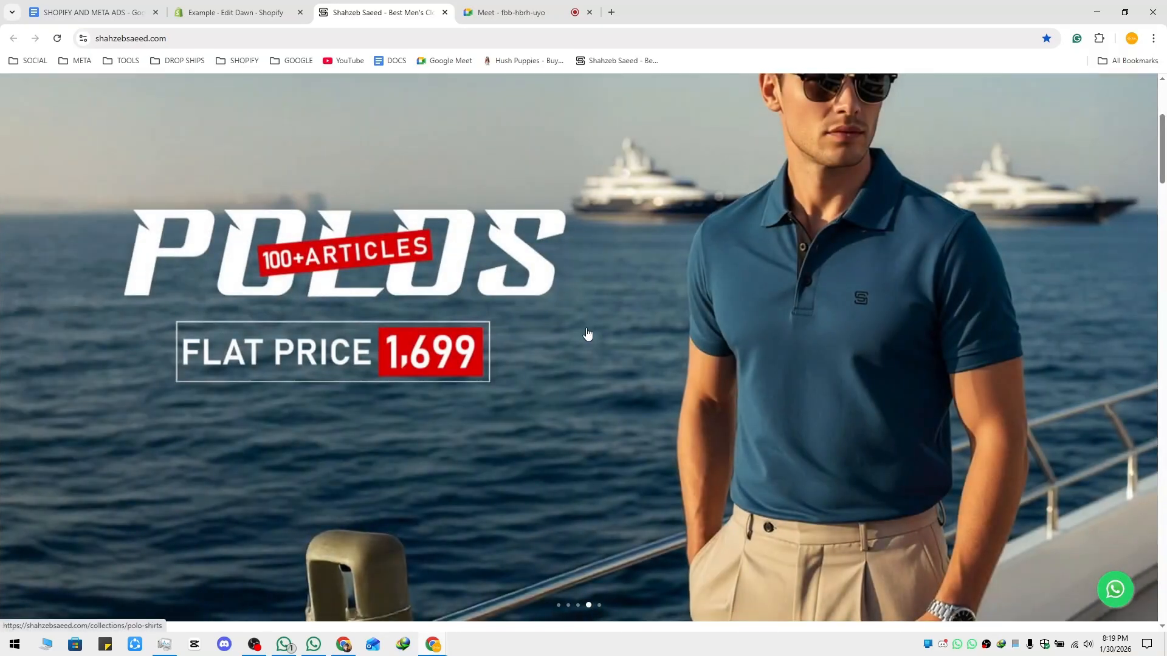
{"action": "left_click", "coordinate": [237, 12]}
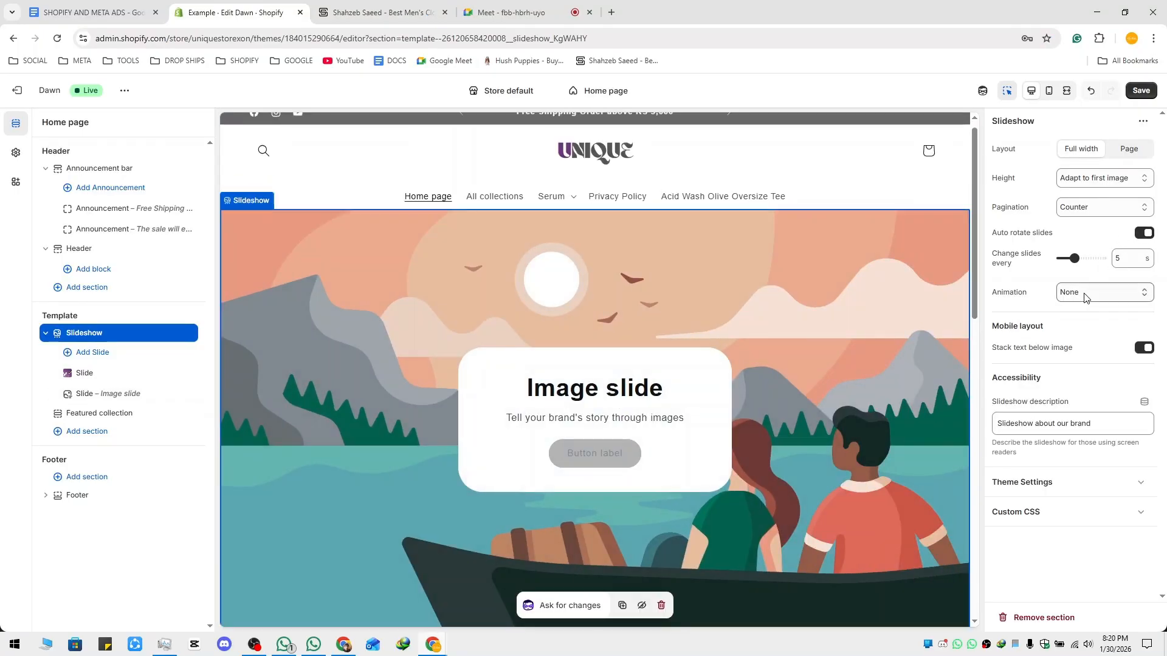
Set the Slideshow to change slides every 3 seconds and check it in the fullscreen preview.
{"action": "left_click_drag", "start_coordinate": [1125, 259], "coordinate": [1058, 259]}
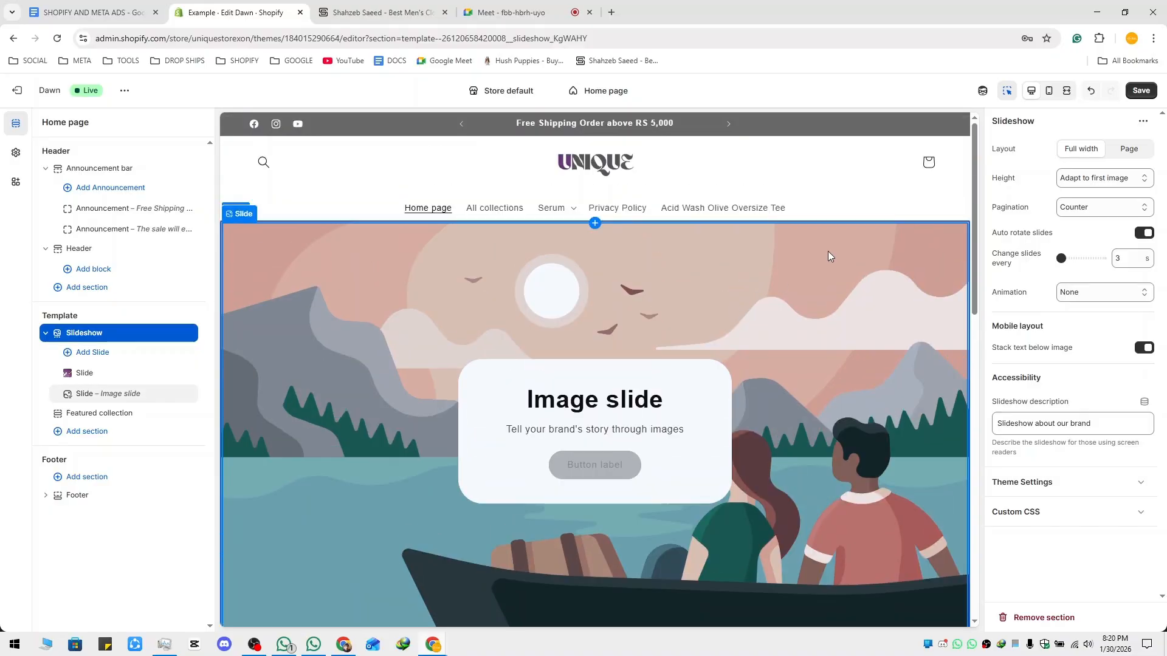
{"action": "left_click", "coordinate": [1067, 99]}
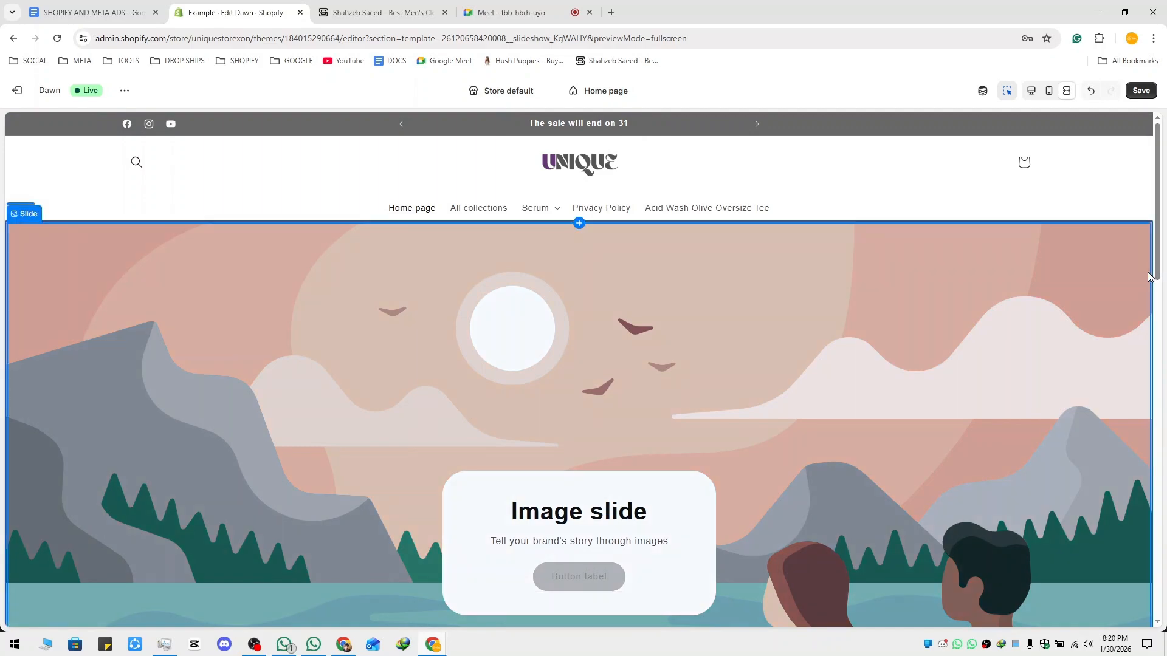
{"action": "left_click", "coordinate": [1032, 92]}
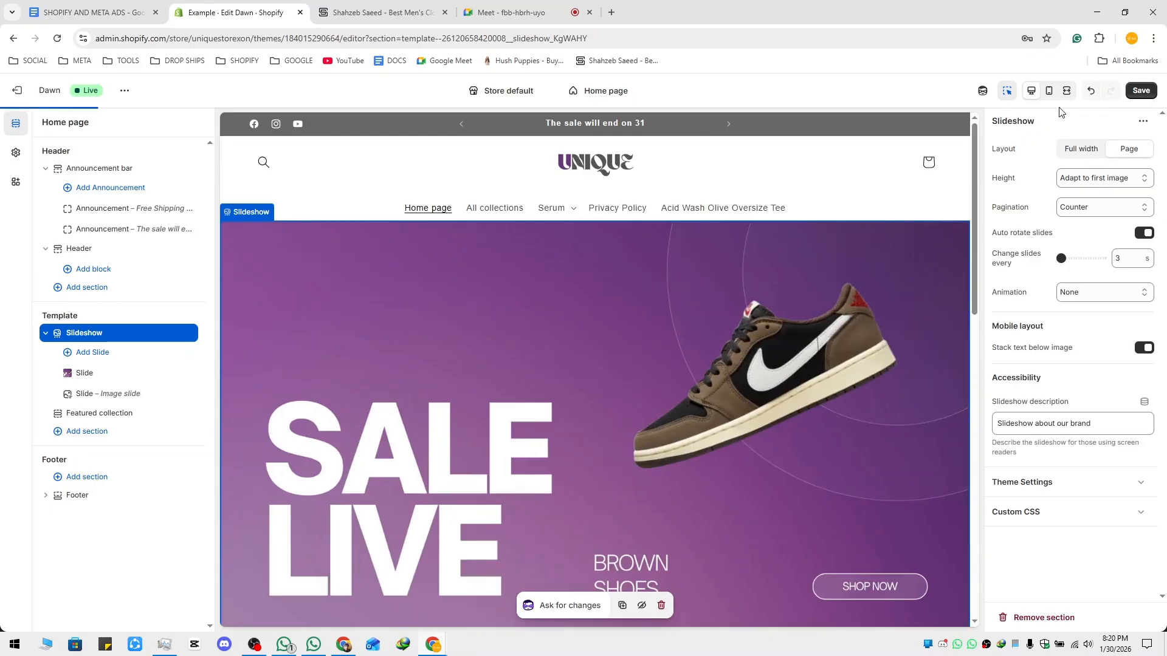
Try the Slideshow's Page layout in the fullscreen preview and return to the desktop view.
{"action": "left_click", "coordinate": [1067, 91]}
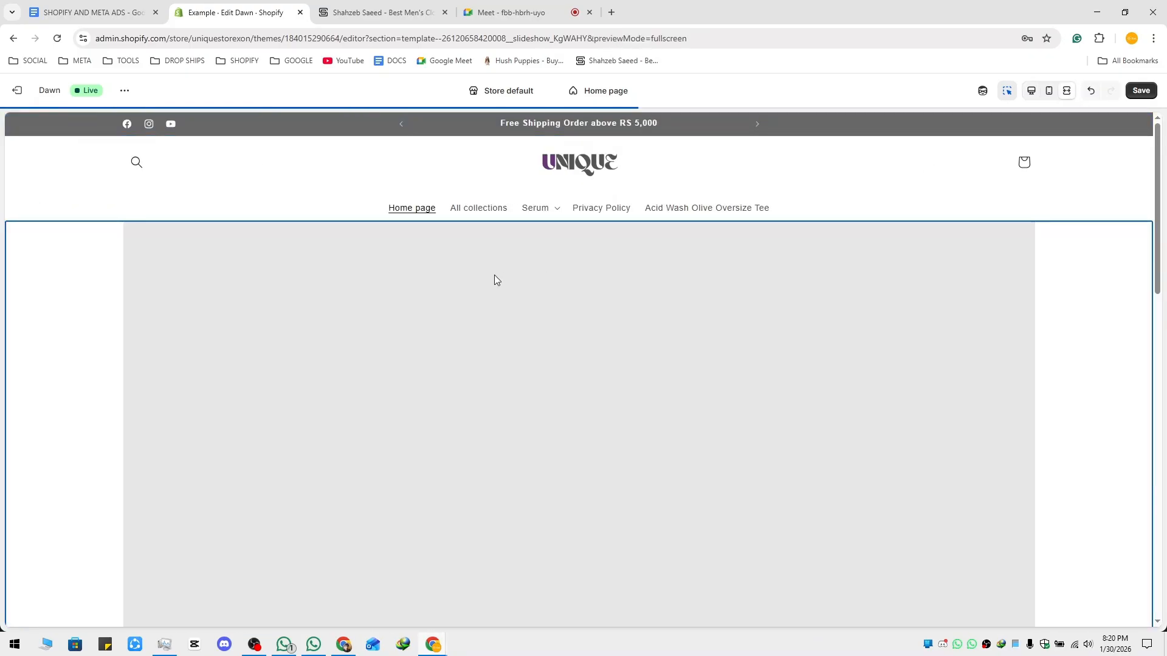
{"action": "left_click", "coordinate": [34, 276]}
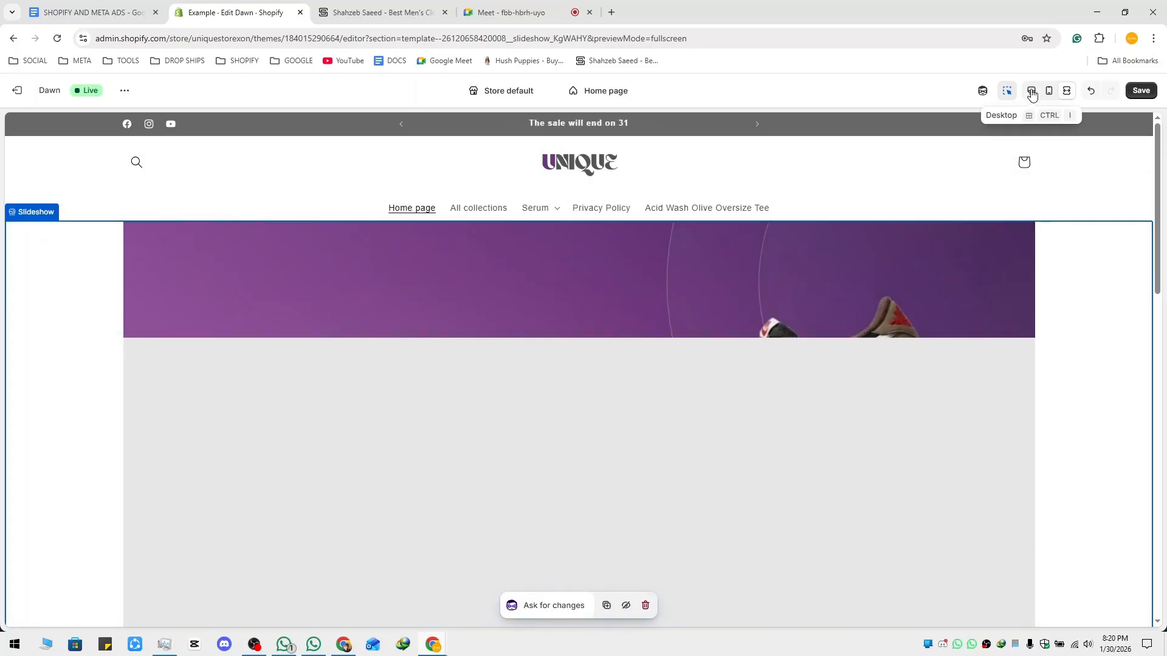
{"action": "left_click", "coordinate": [1032, 90]}
Check the reference store's banner, restore the Slideshow's Full width layout and set its pagination to Dots.
{"action": "left_click", "coordinate": [387, 11]}
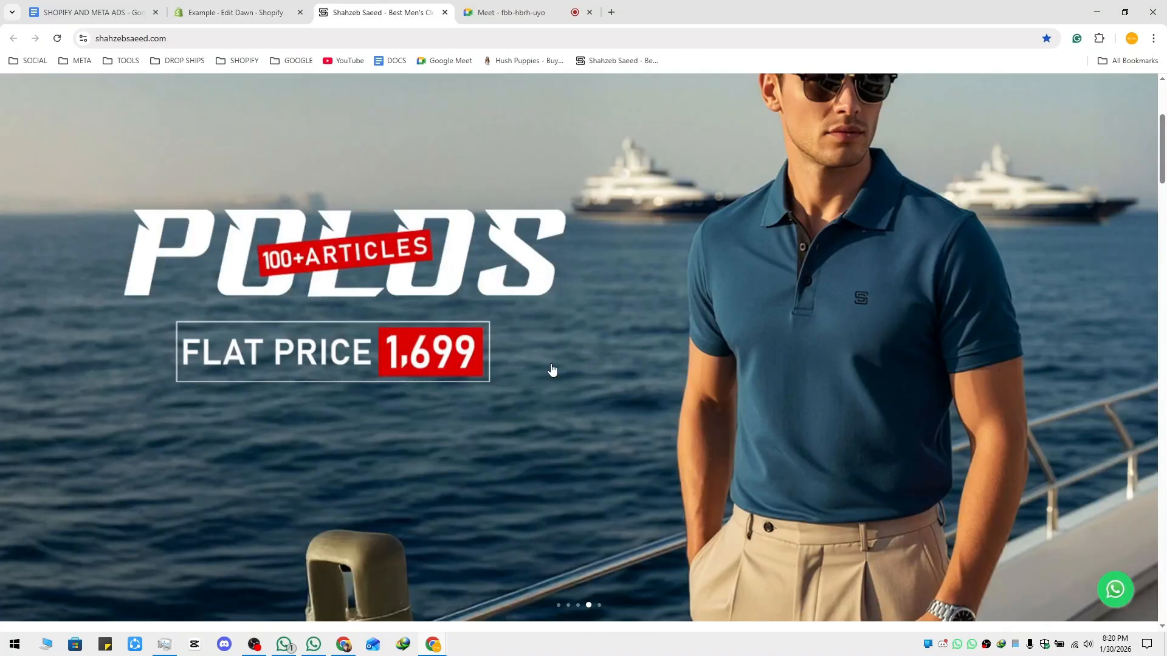
{"action": "left_click", "coordinate": [186, 5]}
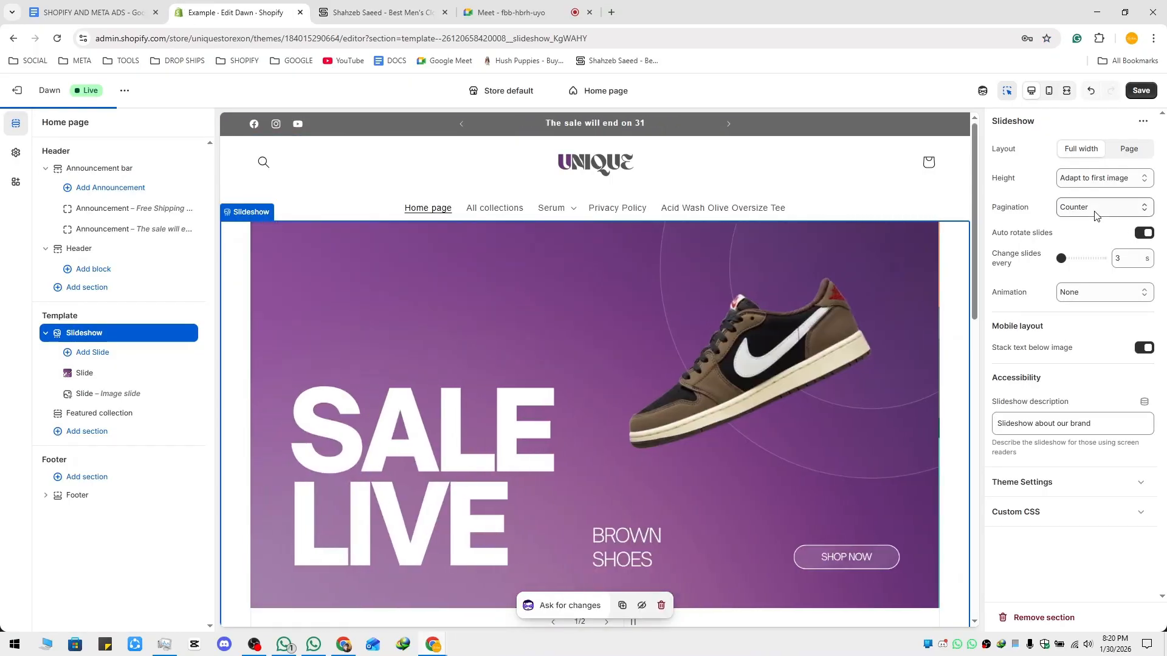
{"action": "left_click", "coordinate": [1096, 214]}
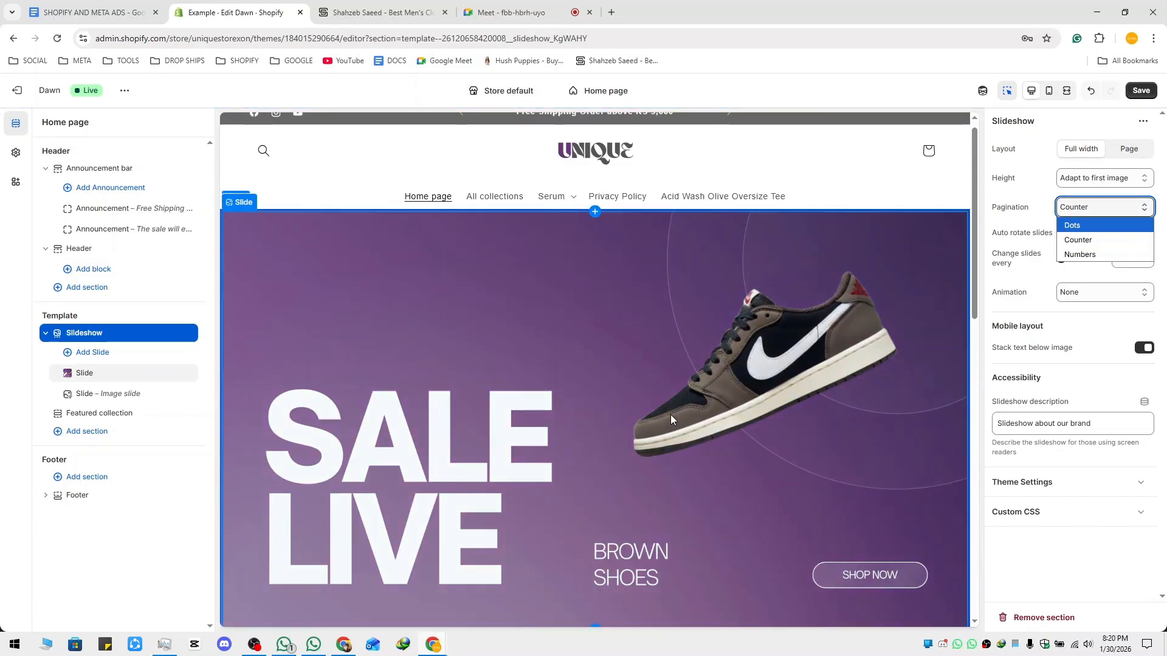
{"action": "scroll", "coordinate": [669, 414], "scroll_direction": "down", "scroll_amount": 5}
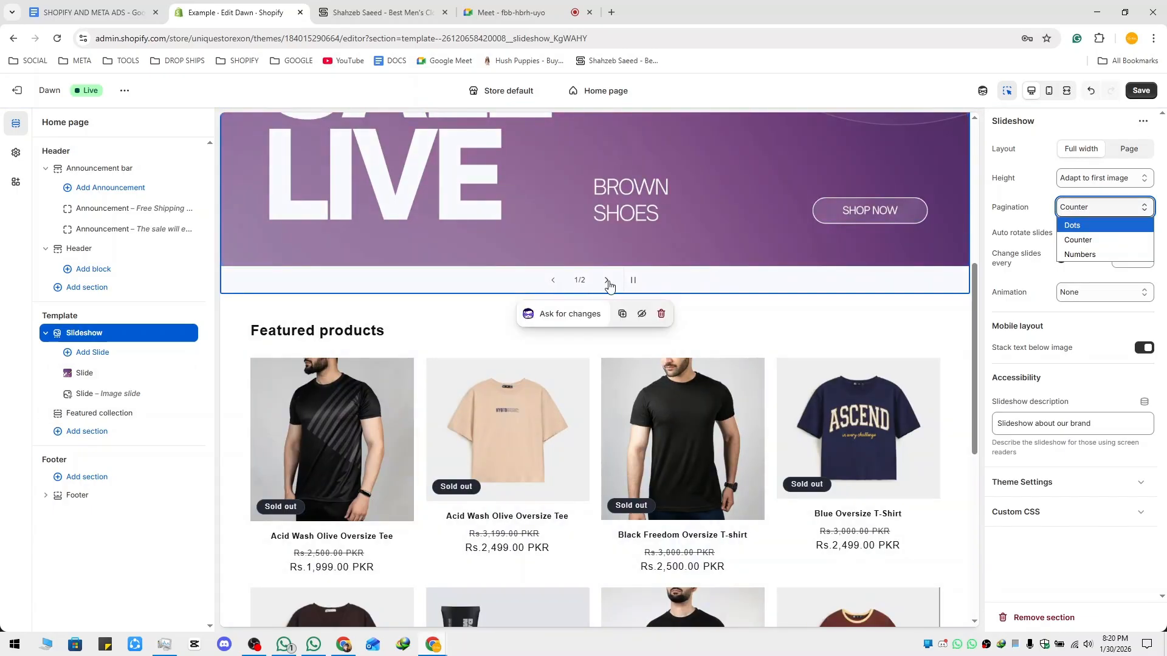
{"action": "left_click", "coordinate": [1109, 227]}
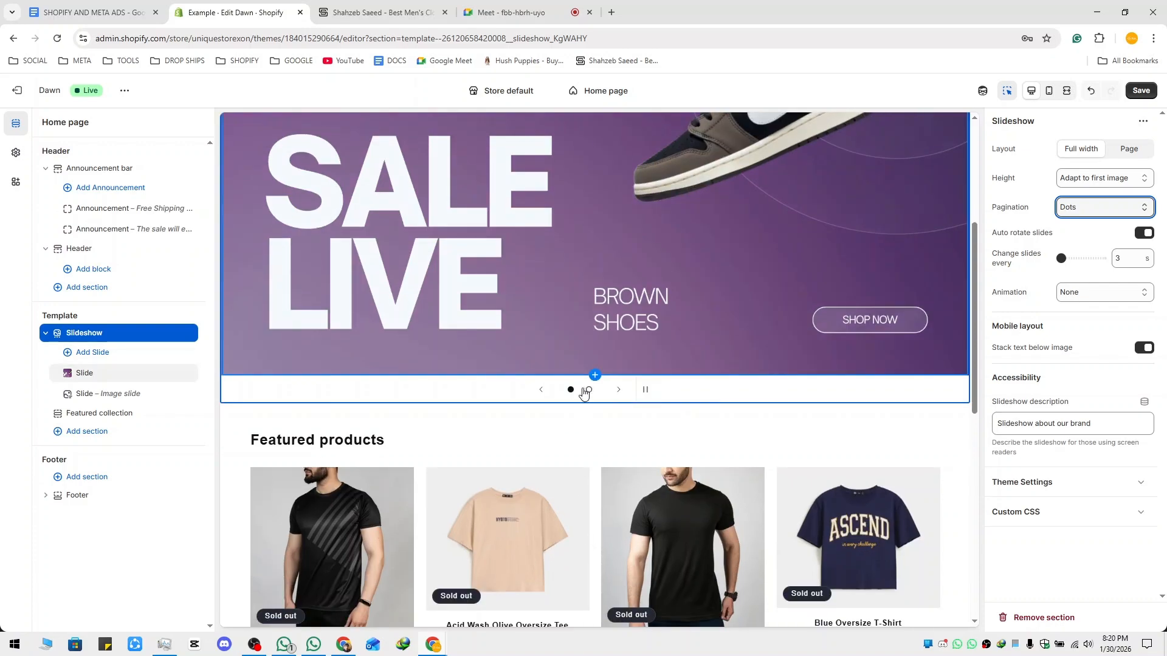
Examine the pagination dots on the reference store's slideshow and return to the Shopify theme editor.
{"action": "left_click", "coordinate": [343, 12]}
{"action": "scroll", "coordinate": [567, 474], "scroll_direction": "down", "scroll_amount": 5}
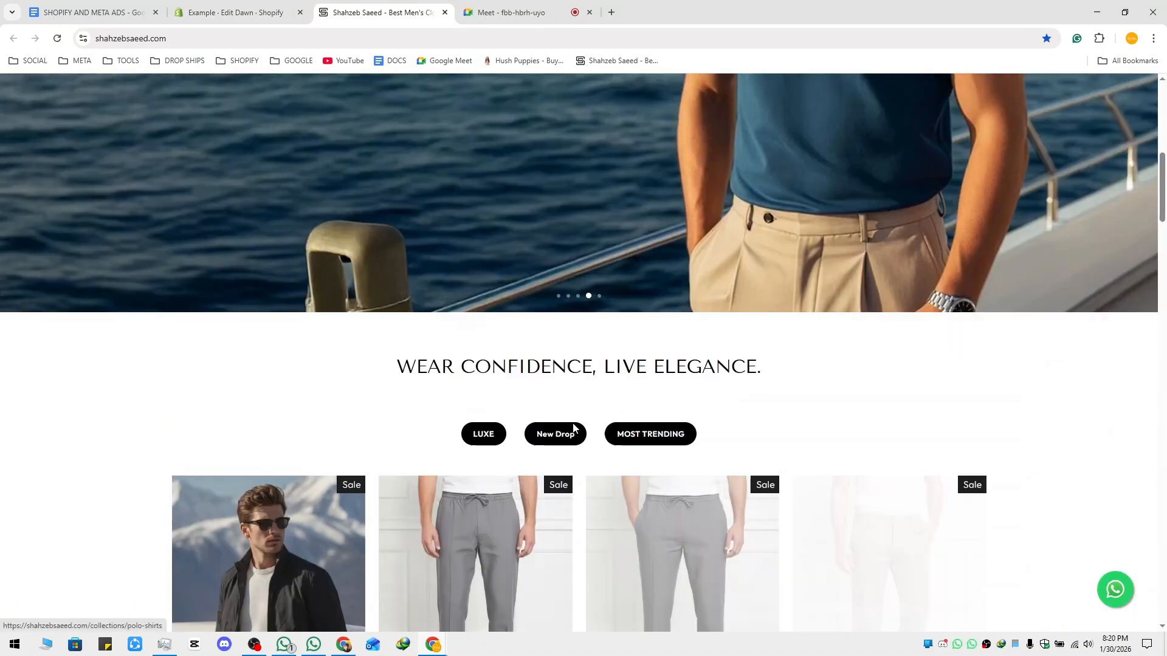
{"action": "scroll", "coordinate": [565, 420], "scroll_direction": "up", "scroll_amount": 3}
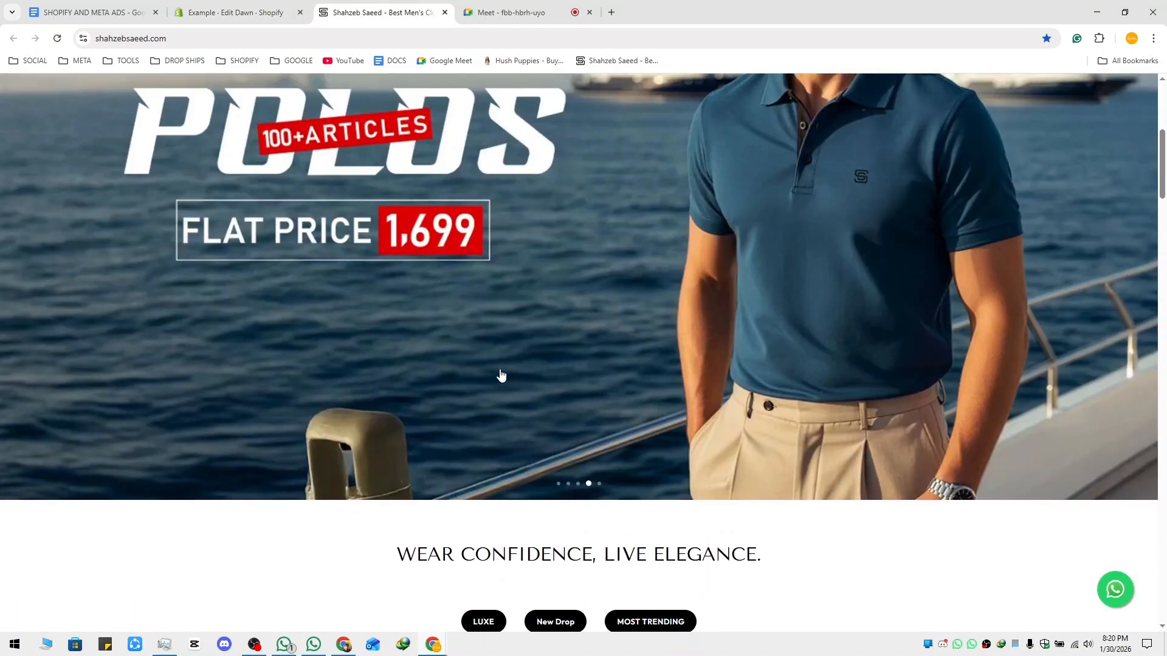
{"action": "left_click", "coordinate": [265, 17]}
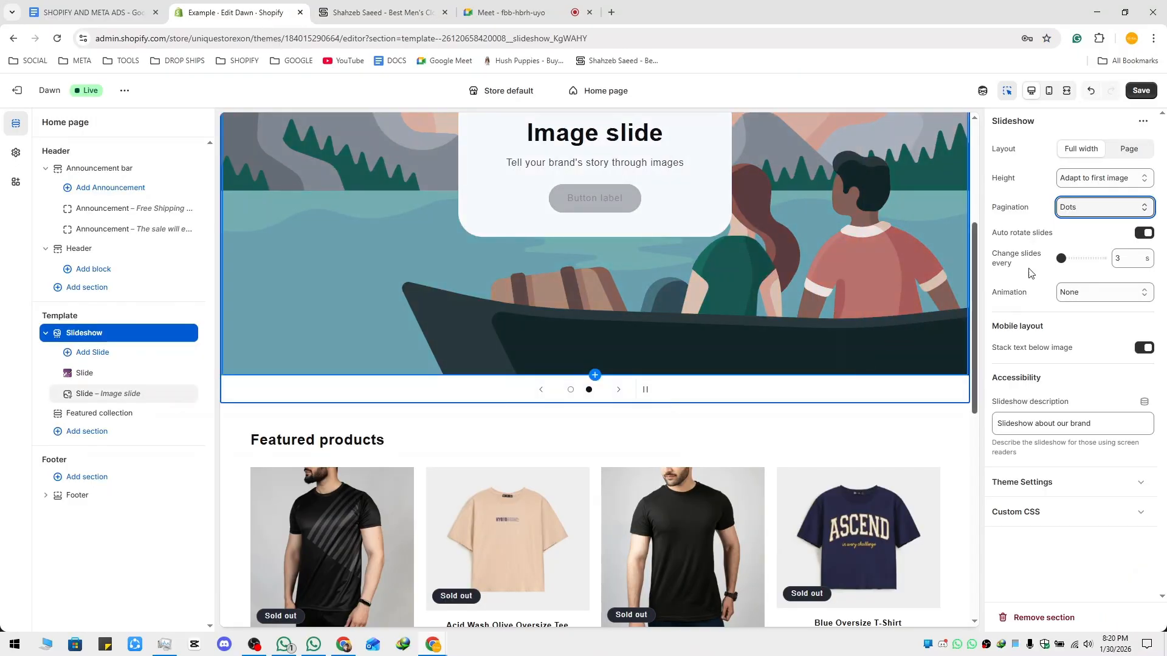
Try the Counter and Numbers pagination styles on the Slideshow before setting it back to Dots.
{"action": "left_click", "coordinate": [1099, 210]}
{"action": "left_click", "coordinate": [1100, 242]}
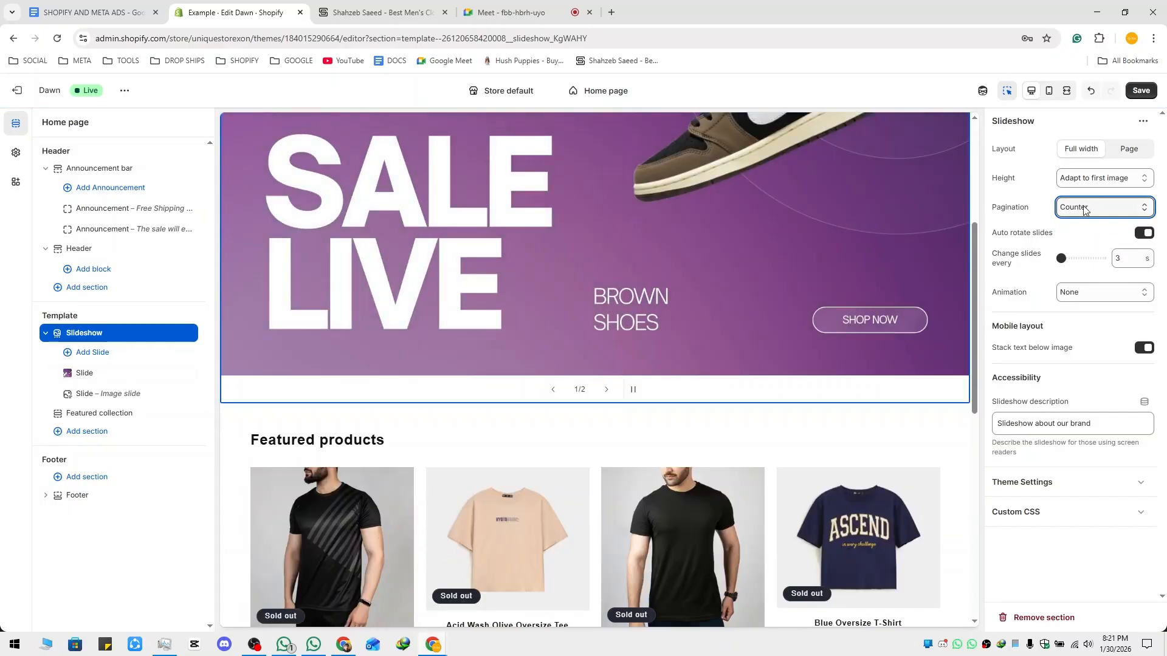
{"action": "left_click", "coordinate": [1085, 210]}
{"action": "left_click", "coordinate": [1088, 254]}
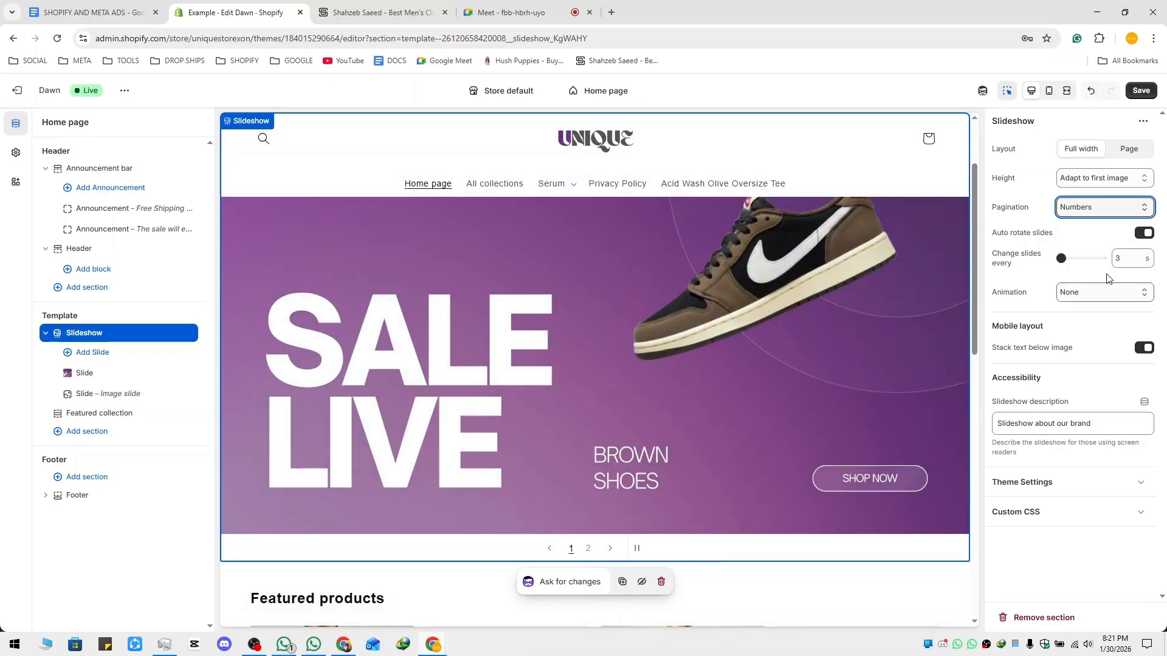
{"action": "left_click", "coordinate": [1116, 208]}
{"action": "left_click", "coordinate": [1089, 225]}
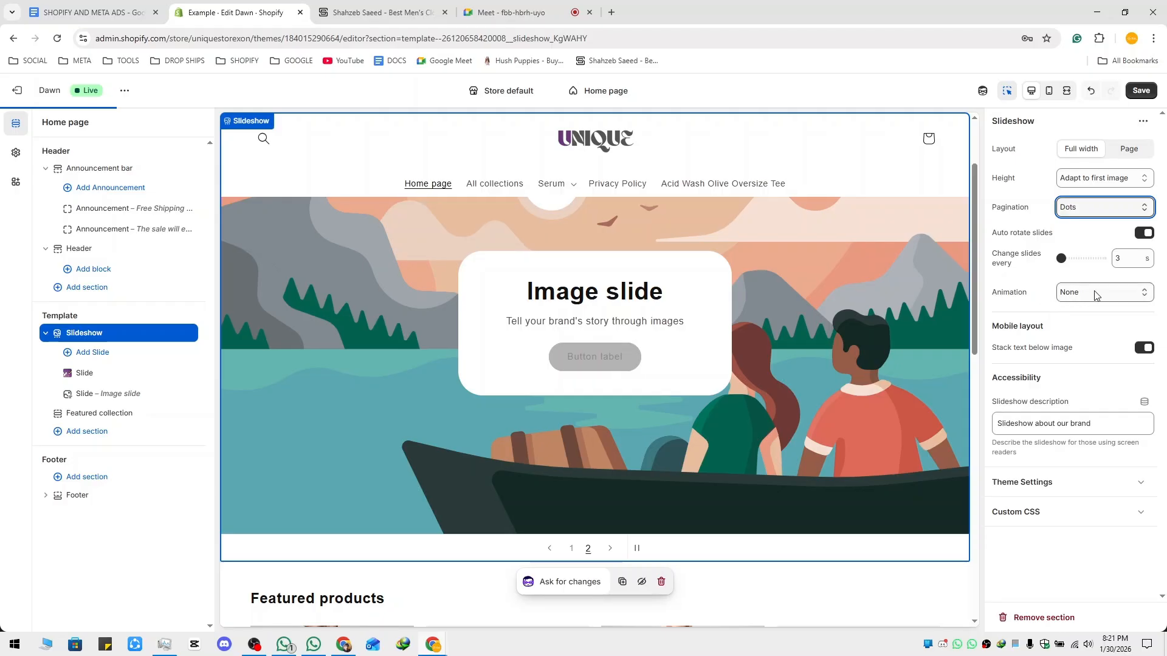
Delete the second slide, Image slide, from the Slideshow section.
{"action": "left_click", "coordinate": [1095, 294]}
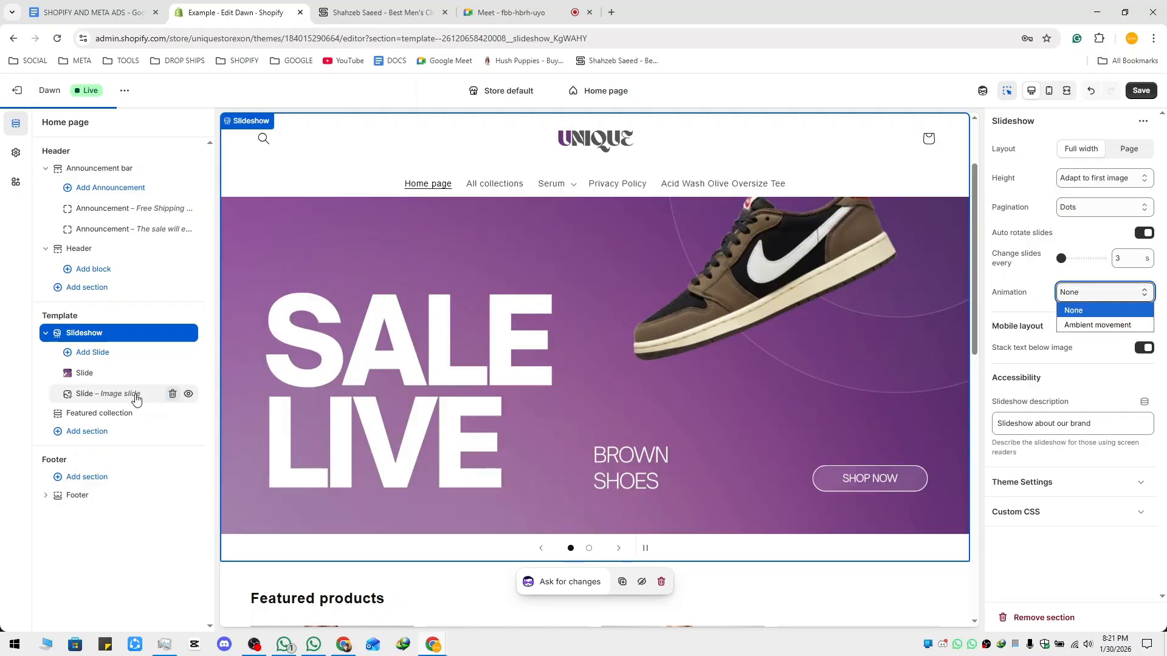
{"action": "left_click", "coordinate": [140, 398]}
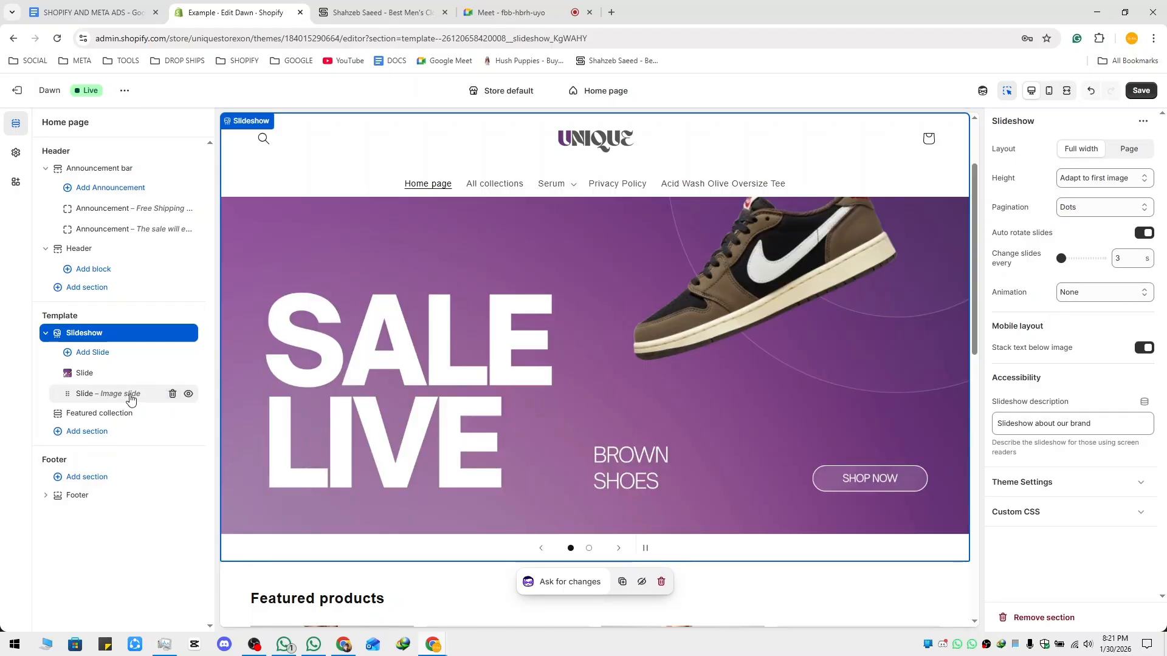
{"action": "left_click", "coordinate": [172, 395]}
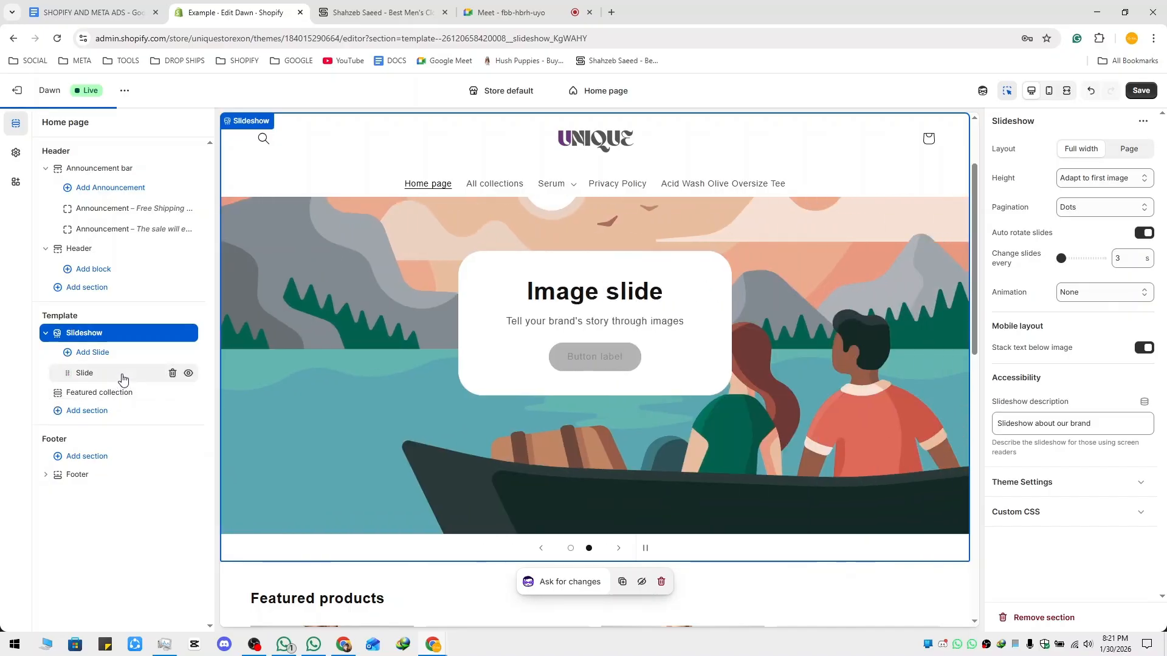
Try the Ambient movement animation on the Slideshow section, then restore its animation to None.
{"action": "left_click", "coordinate": [136, 373]}
{"action": "left_click", "coordinate": [119, 323]}
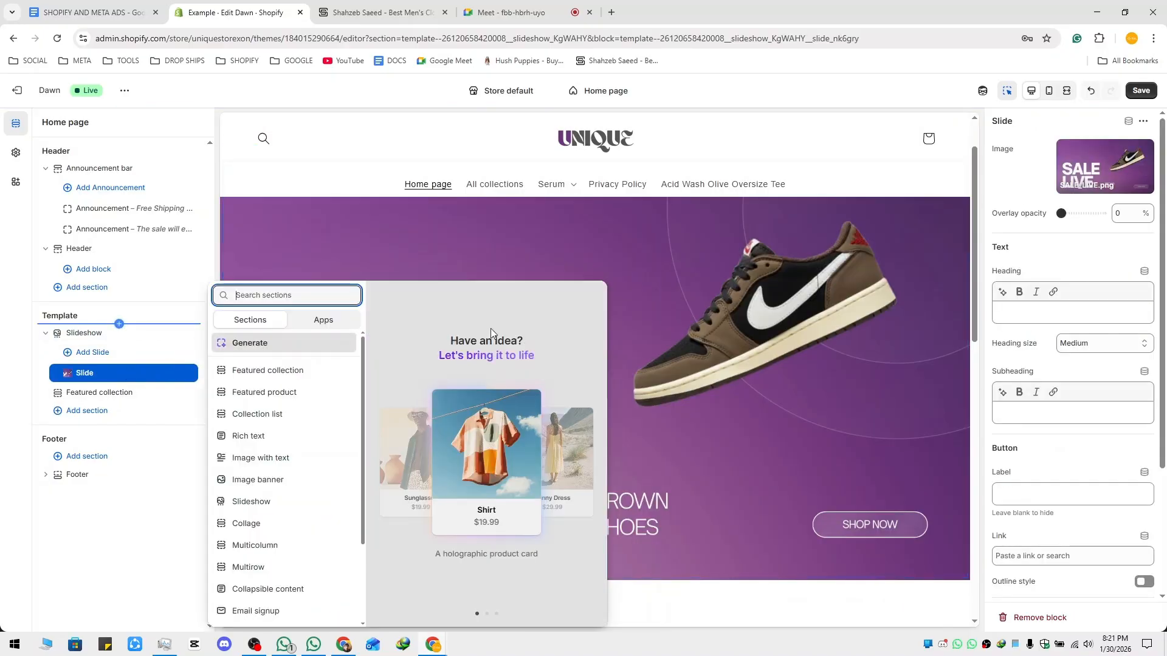
{"action": "left_click", "coordinate": [84, 333]}
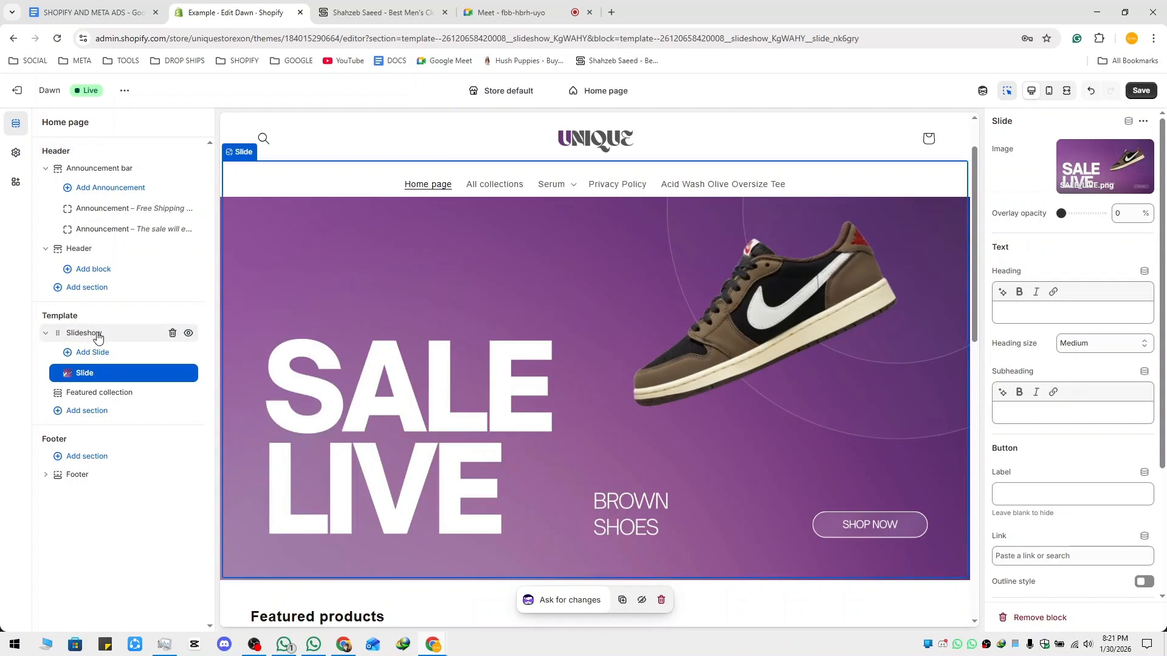
{"action": "left_click", "coordinate": [83, 333]}
{"action": "left_click", "coordinate": [1098, 298]}
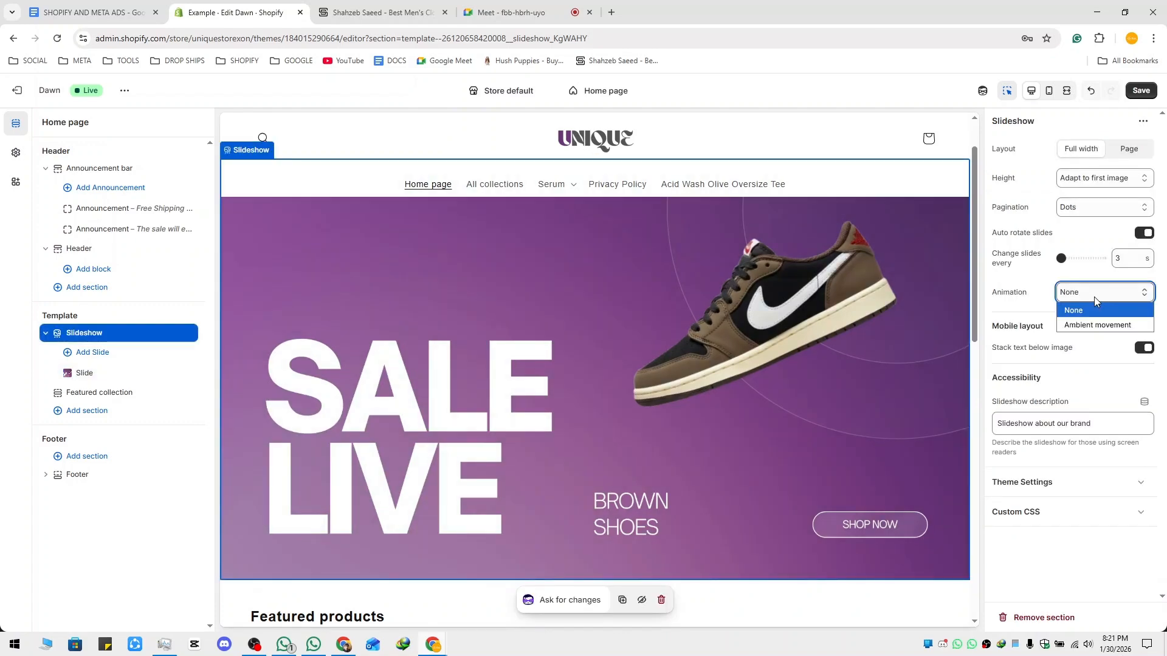
{"action": "left_click", "coordinate": [1098, 326]}
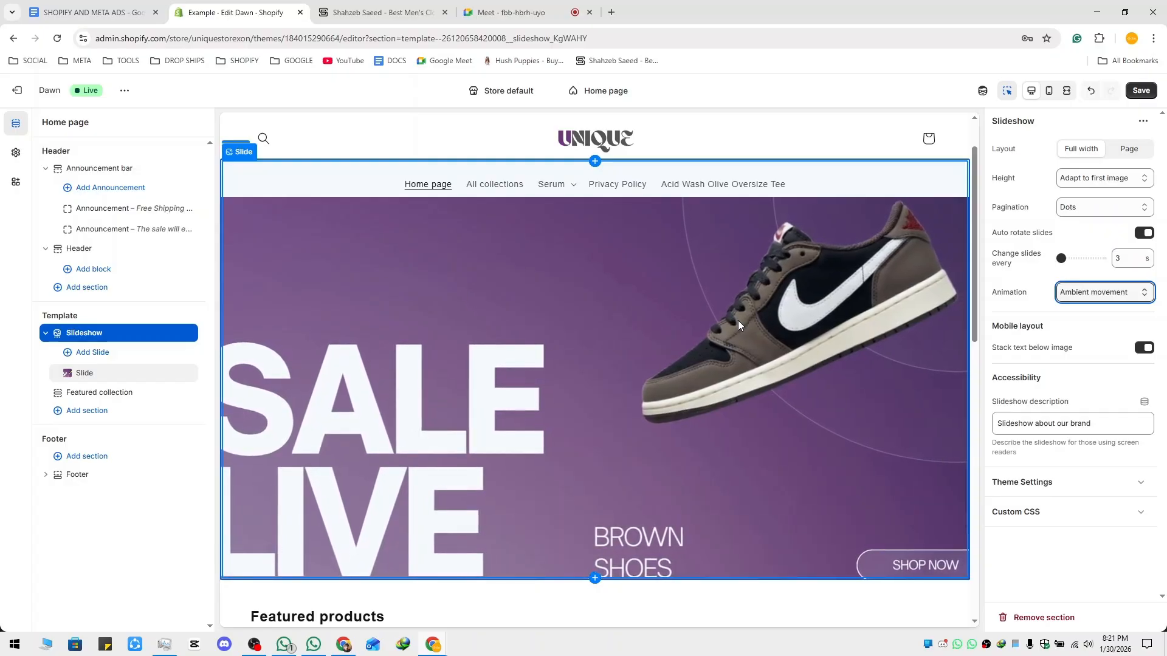
{"action": "left_click", "coordinate": [1097, 293]}
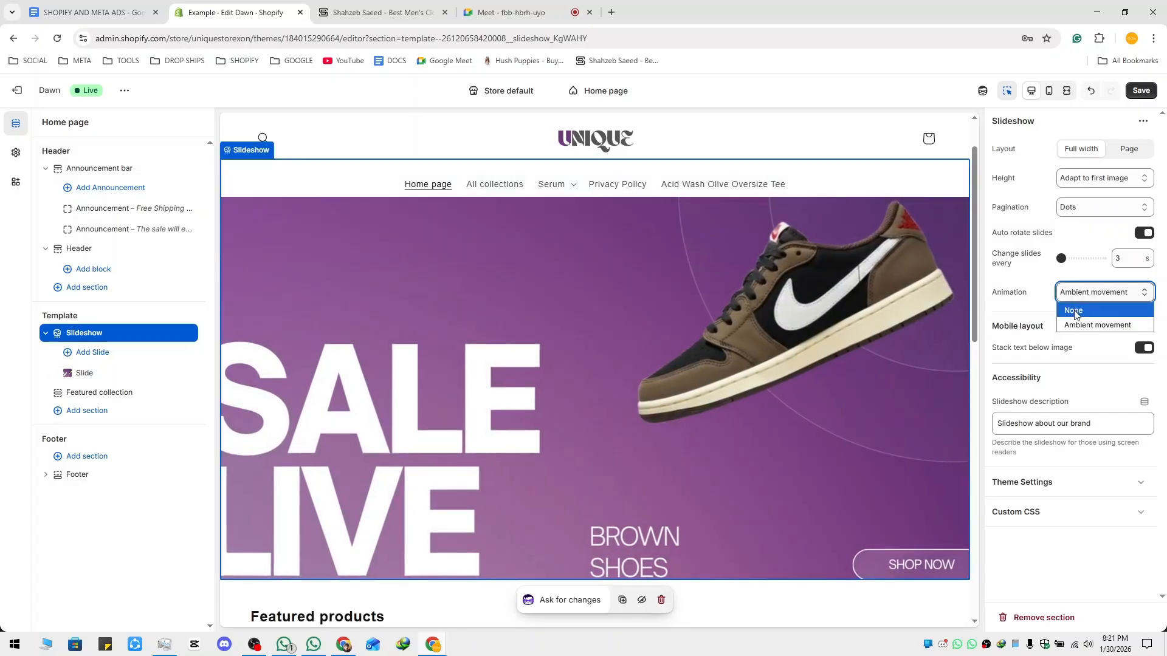
{"action": "left_click", "coordinate": [1081, 311]}
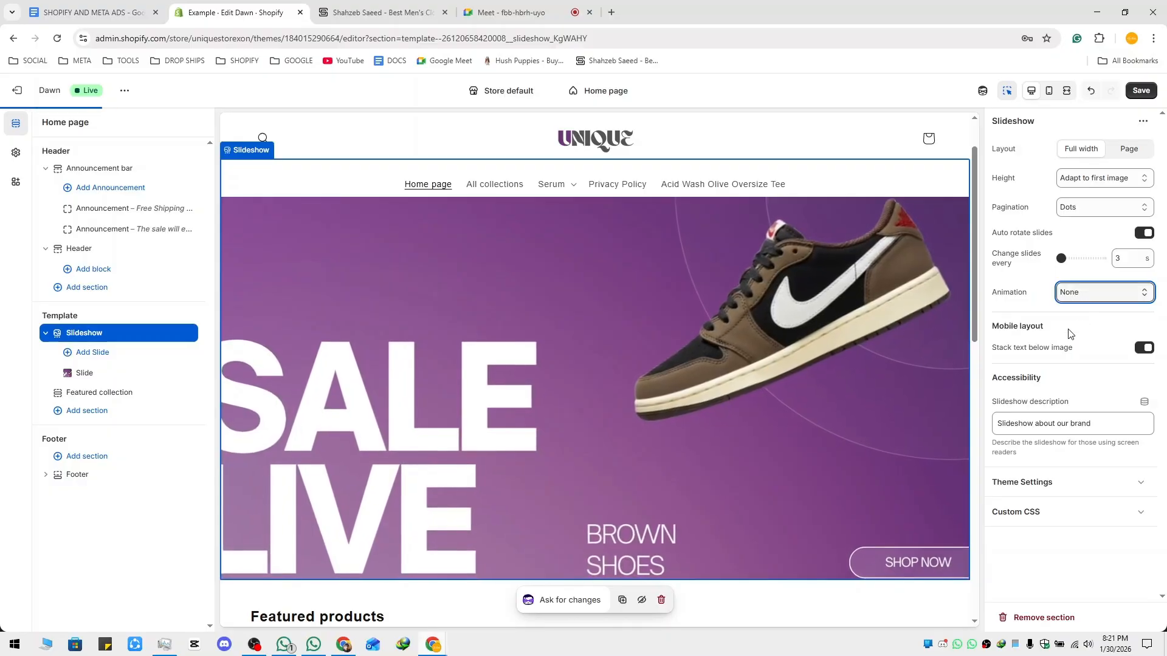
Switch the preview to mobile, turn off Stack text below image for the Slideshow and select its description text.
{"action": "left_click", "coordinate": [1048, 90]}
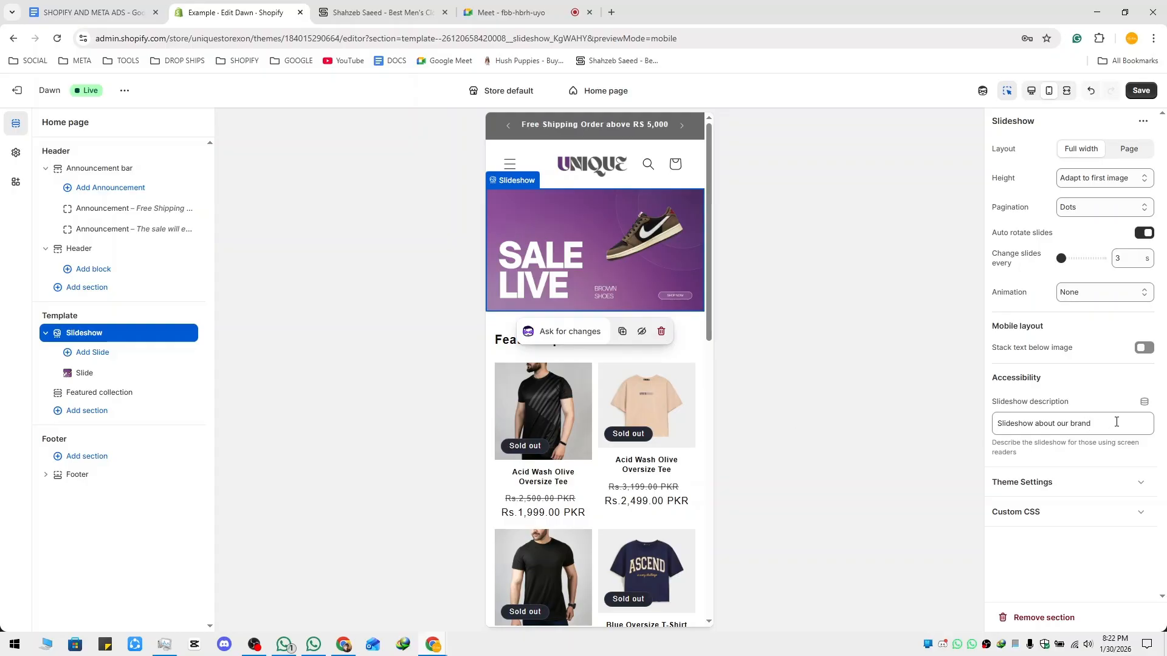
{"action": "triple_click", "coordinate": [1096, 421]}
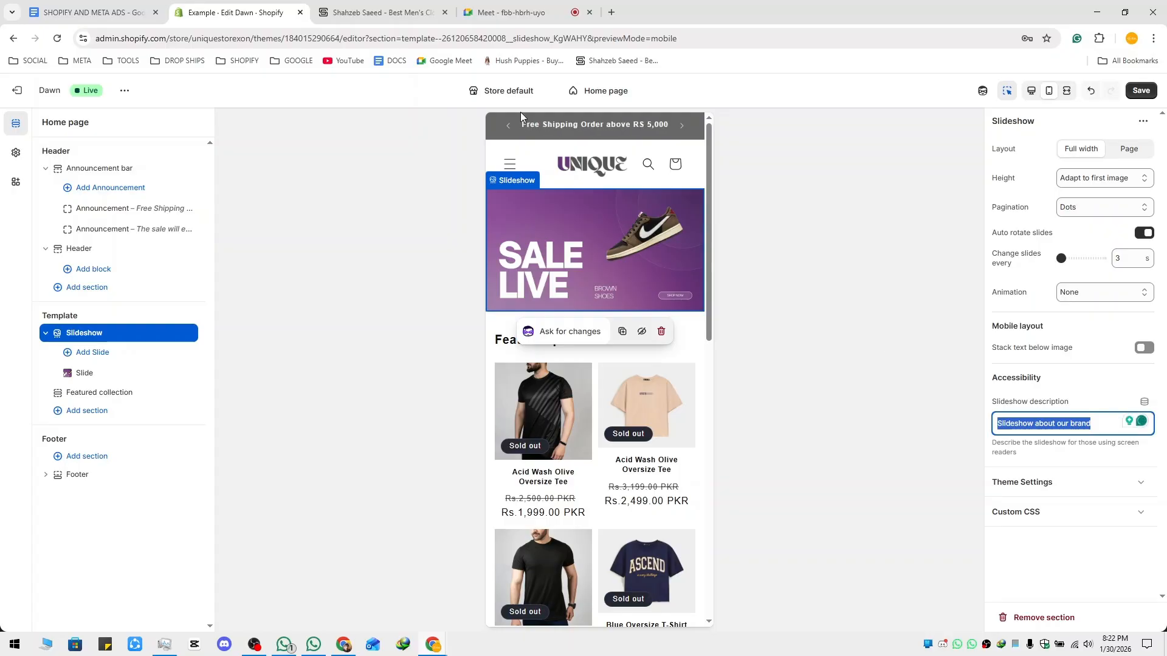
Examine the banners and home page sections on the reference store and return to the Shopify theme editor.
{"action": "left_click", "coordinate": [380, 12]}
{"action": "scroll", "coordinate": [543, 450], "scroll_direction": "down", "scroll_amount": 10}
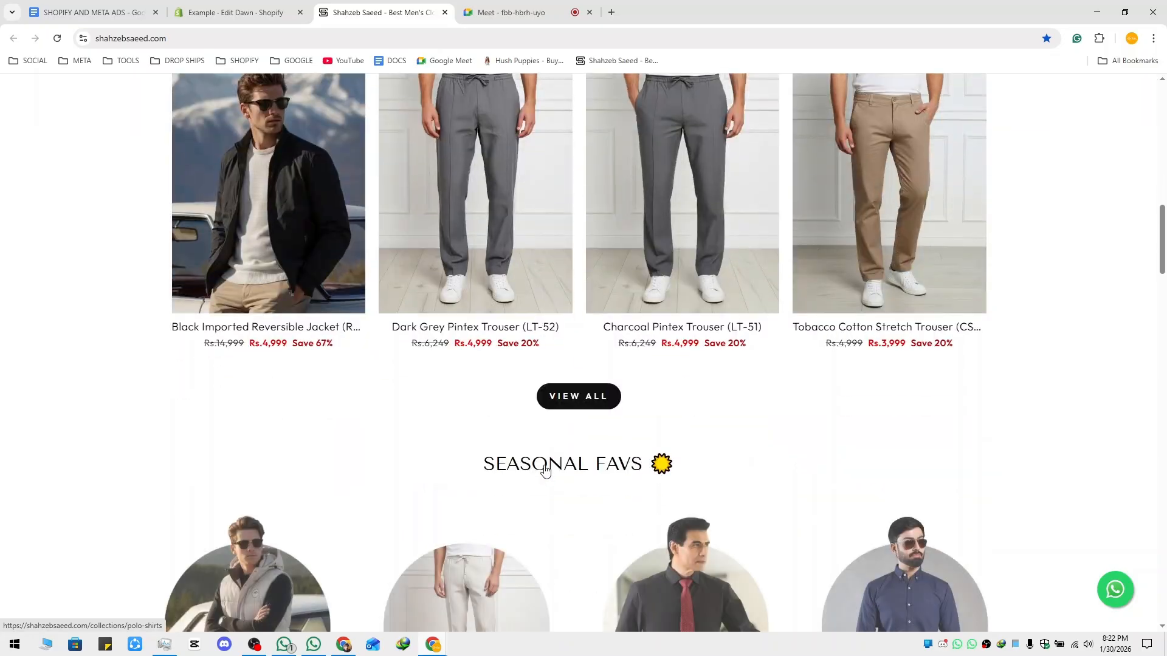
{"action": "scroll", "coordinate": [546, 472], "scroll_direction": "up", "scroll_amount": 13}
{"action": "scroll", "coordinate": [545, 471], "scroll_direction": "down", "scroll_amount": 3}
{"action": "scroll", "coordinate": [403, 404], "scroll_direction": "up", "scroll_amount": 3}
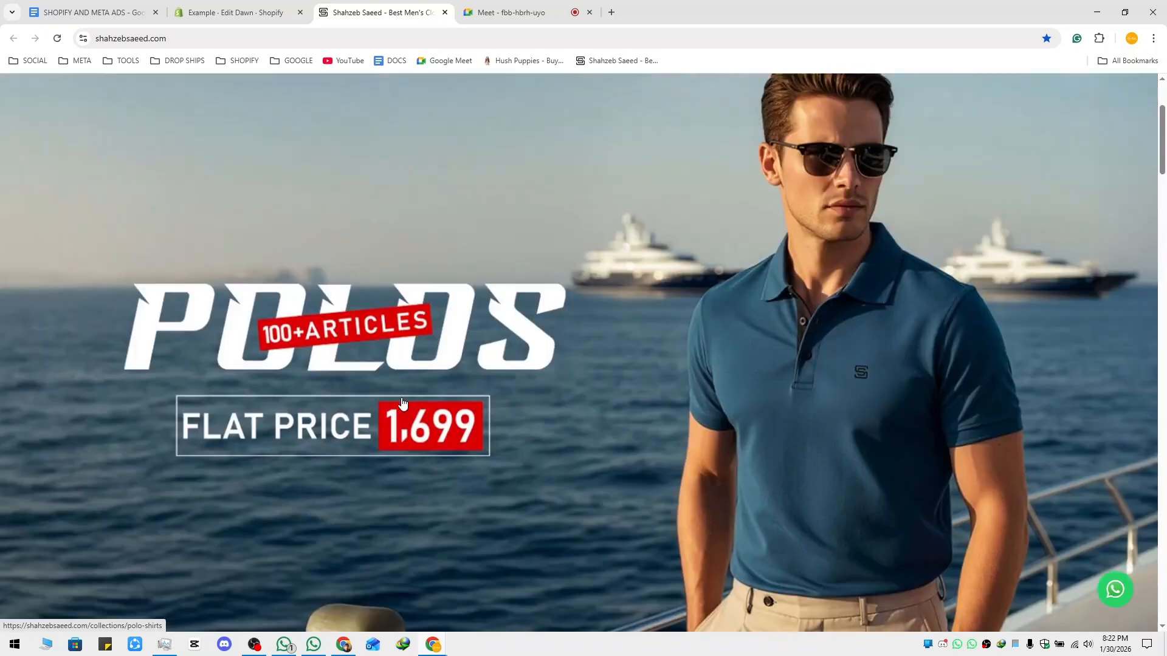
{"action": "scroll", "coordinate": [403, 404], "scroll_direction": "up", "scroll_amount": 1}
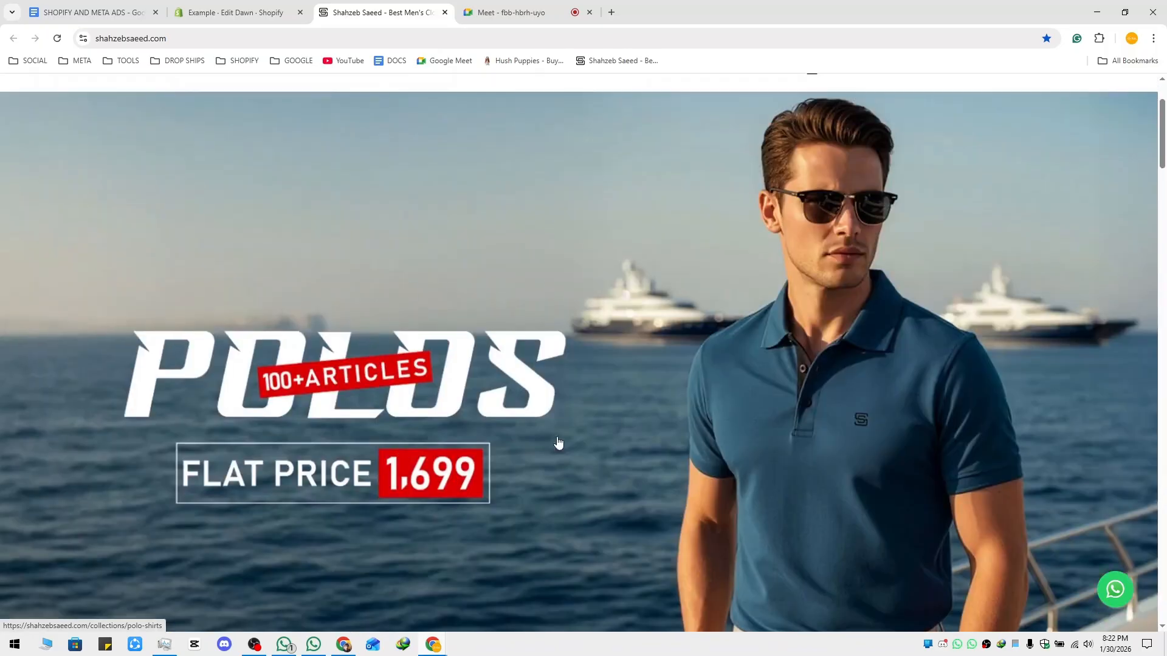
{"action": "left_click", "coordinate": [260, 13]}
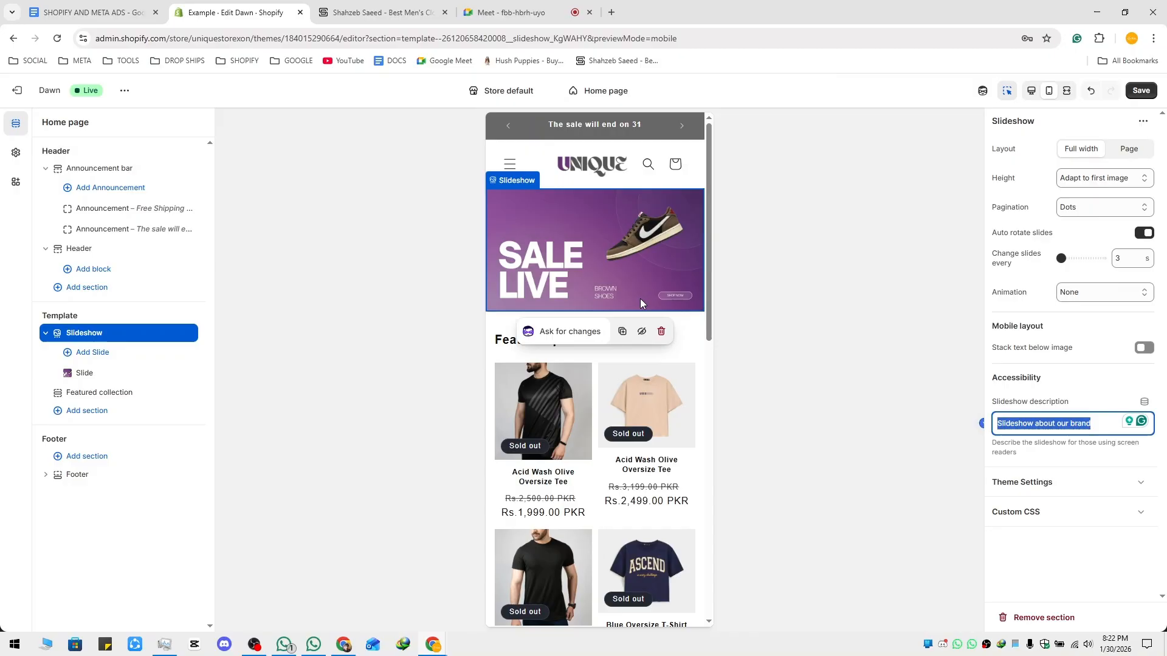
Review the Slideshow's Theme Settings and the mobile home page preview down to the footer.
{"action": "left_click", "coordinate": [1116, 485]}
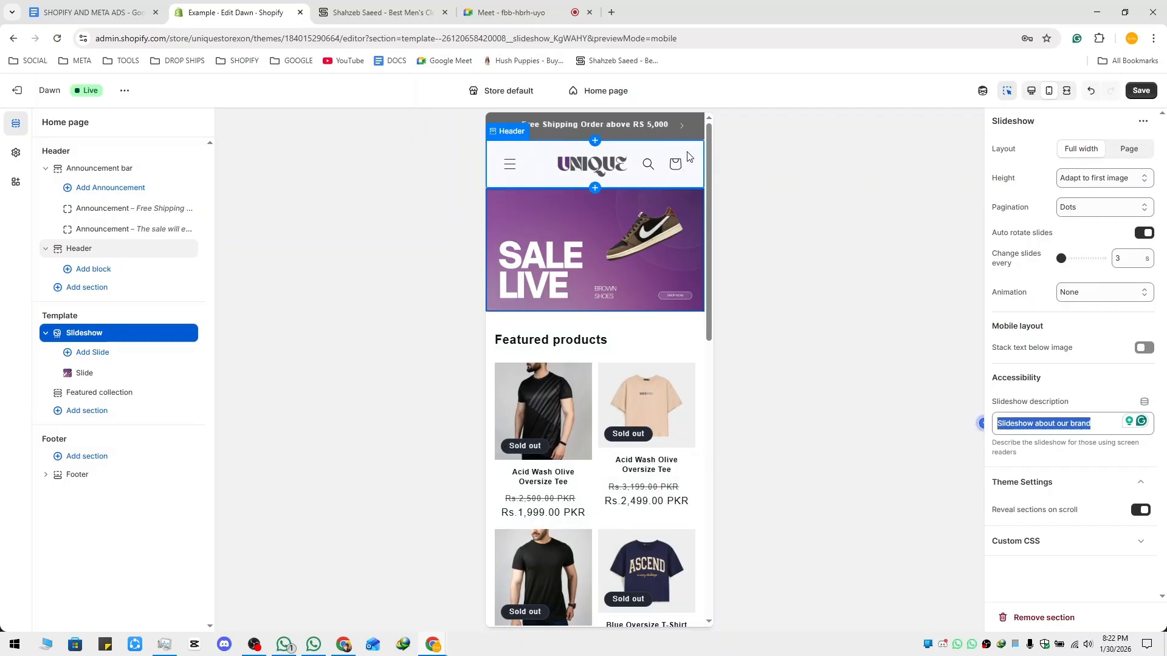
{"action": "left_click_drag", "start_coordinate": [708, 146], "coordinate": [707, 504]}
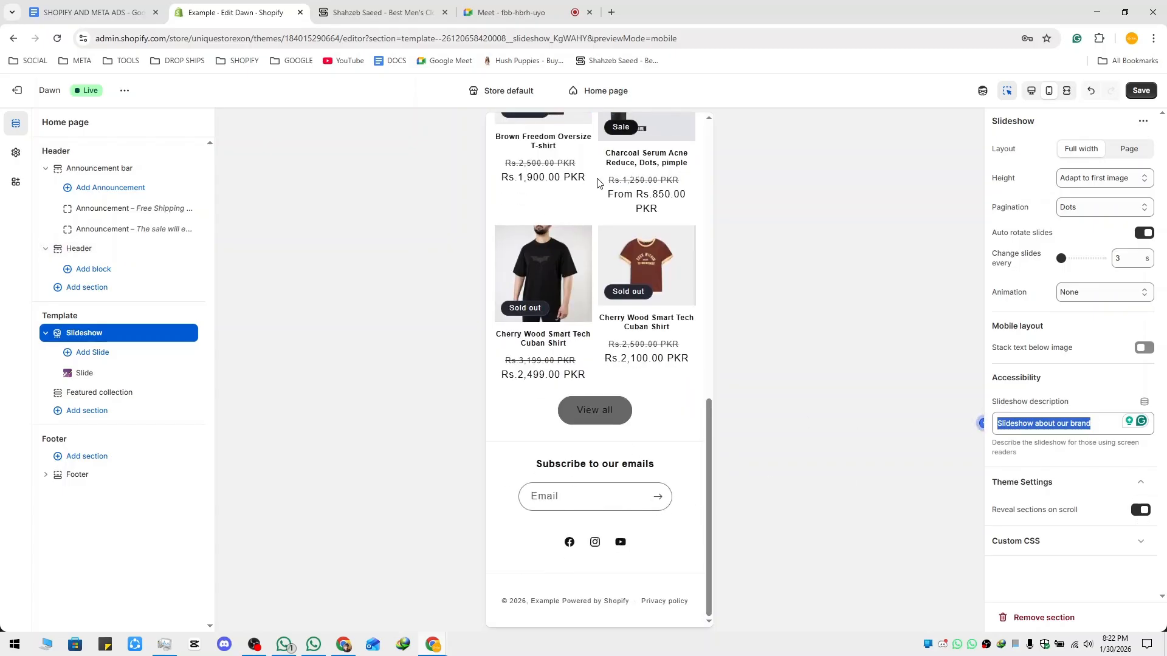
{"action": "left_click", "coordinate": [1140, 482]}
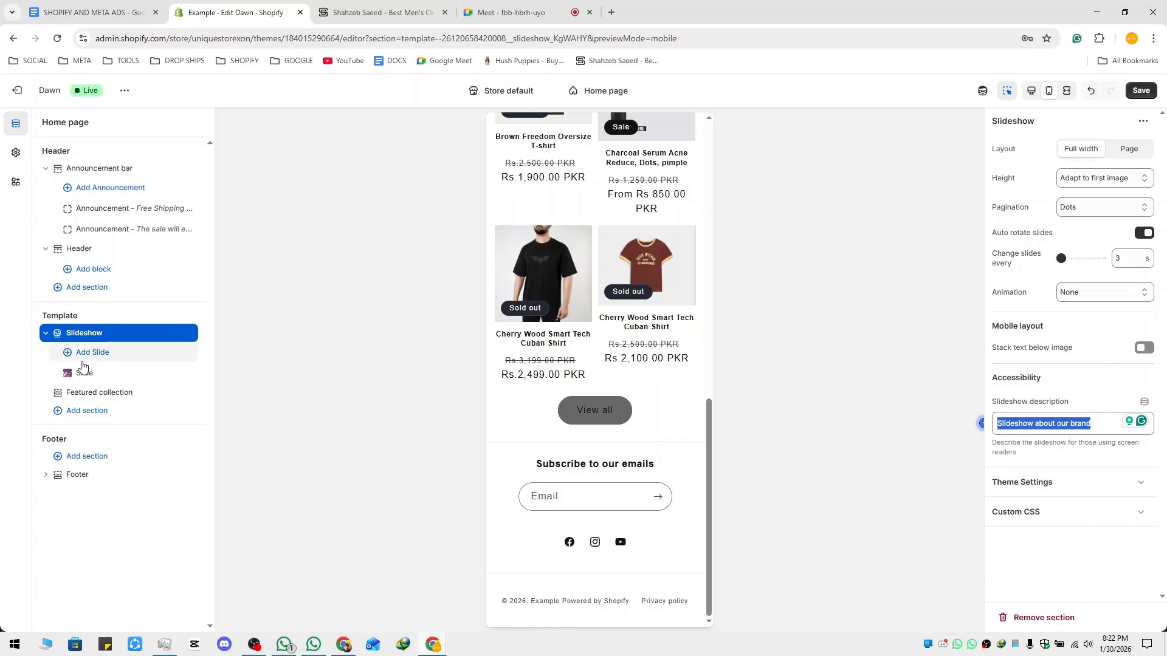
Add four image slides to the Slideshow, three below the existing SALE LIVE slide and one above it.
{"action": "left_click", "coordinate": [110, 378]}
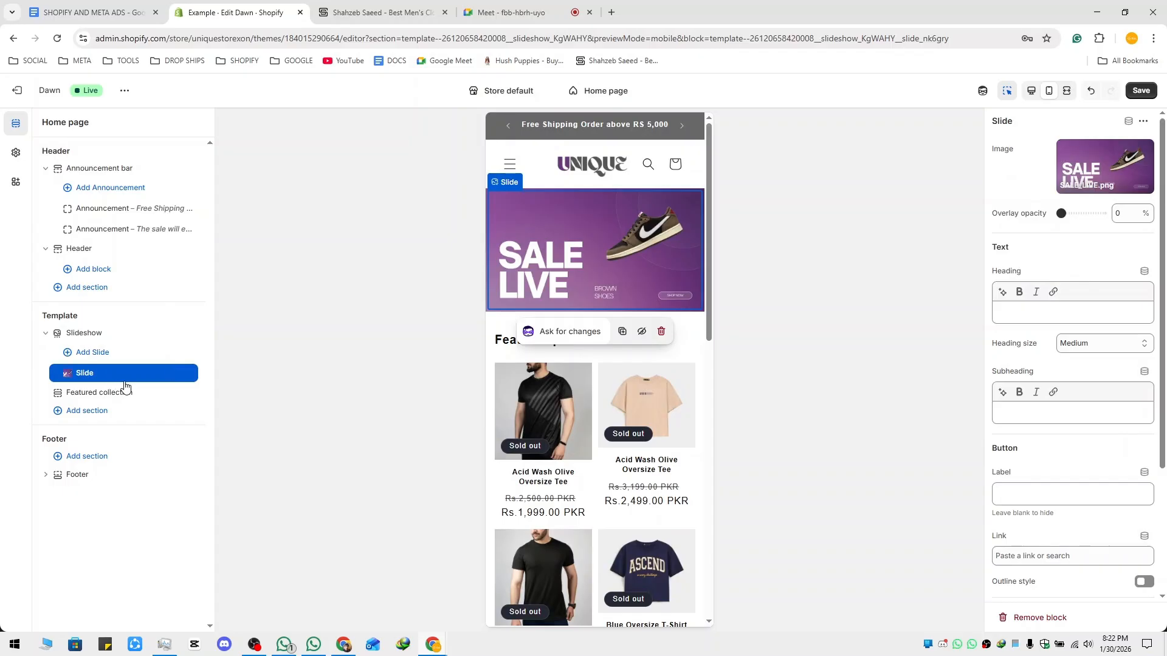
{"action": "left_click_drag", "start_coordinate": [126, 387], "coordinate": [127, 386]}
{"action": "left_click", "coordinate": [126, 384]}
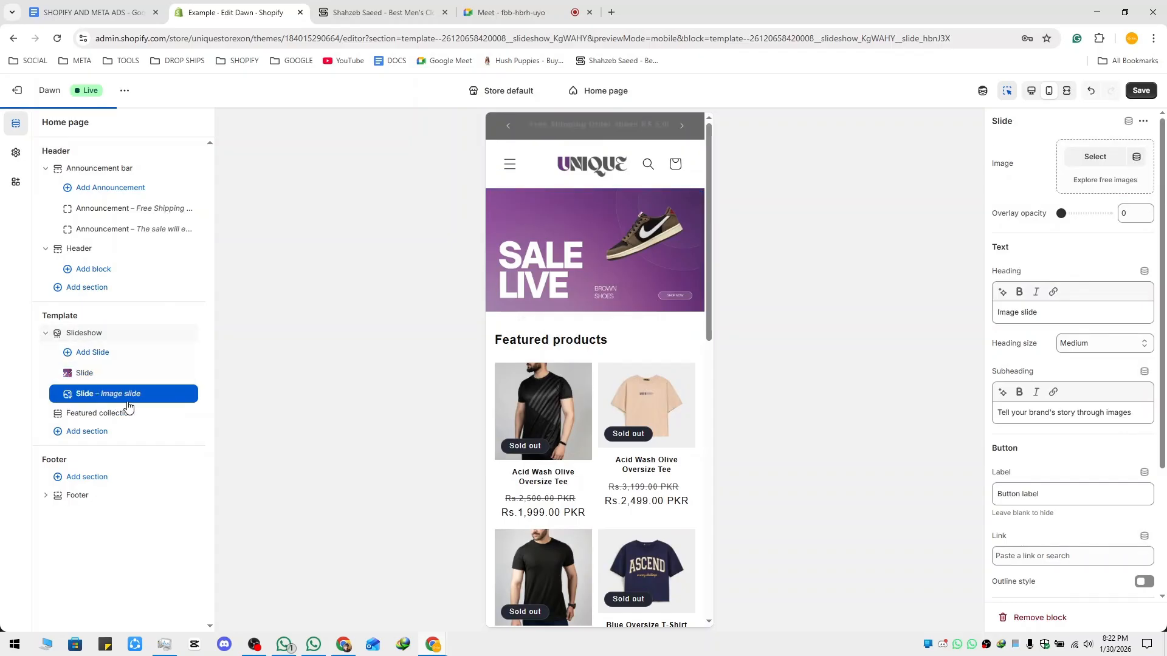
{"action": "left_click", "coordinate": [127, 406]}
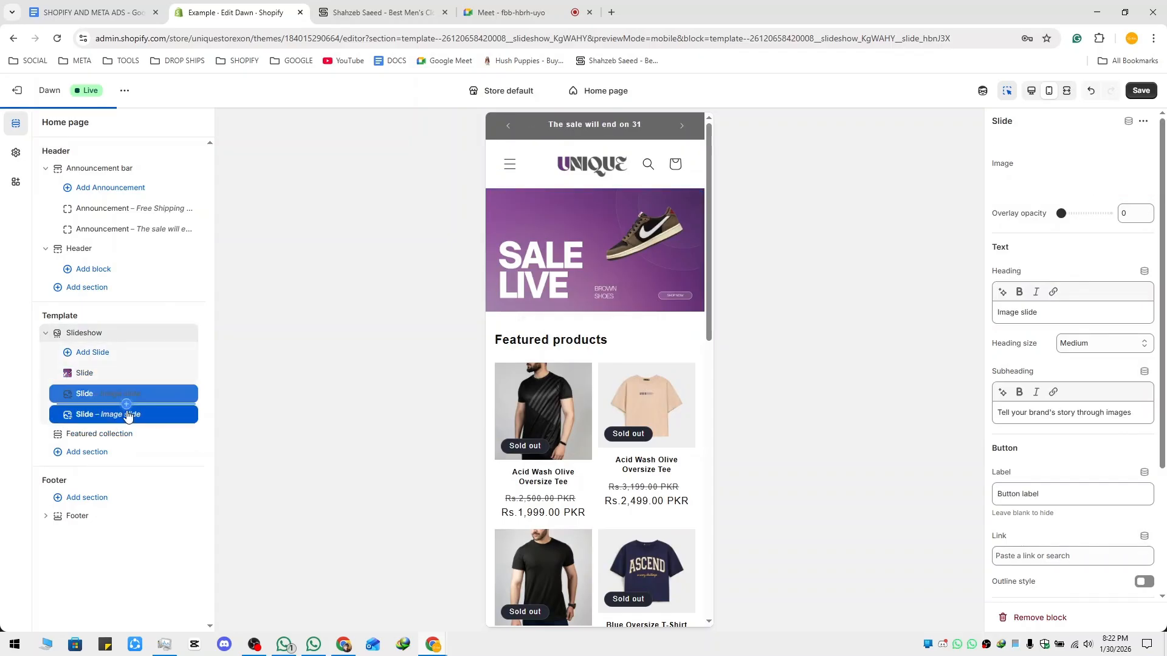
{"action": "left_click", "coordinate": [127, 427]}
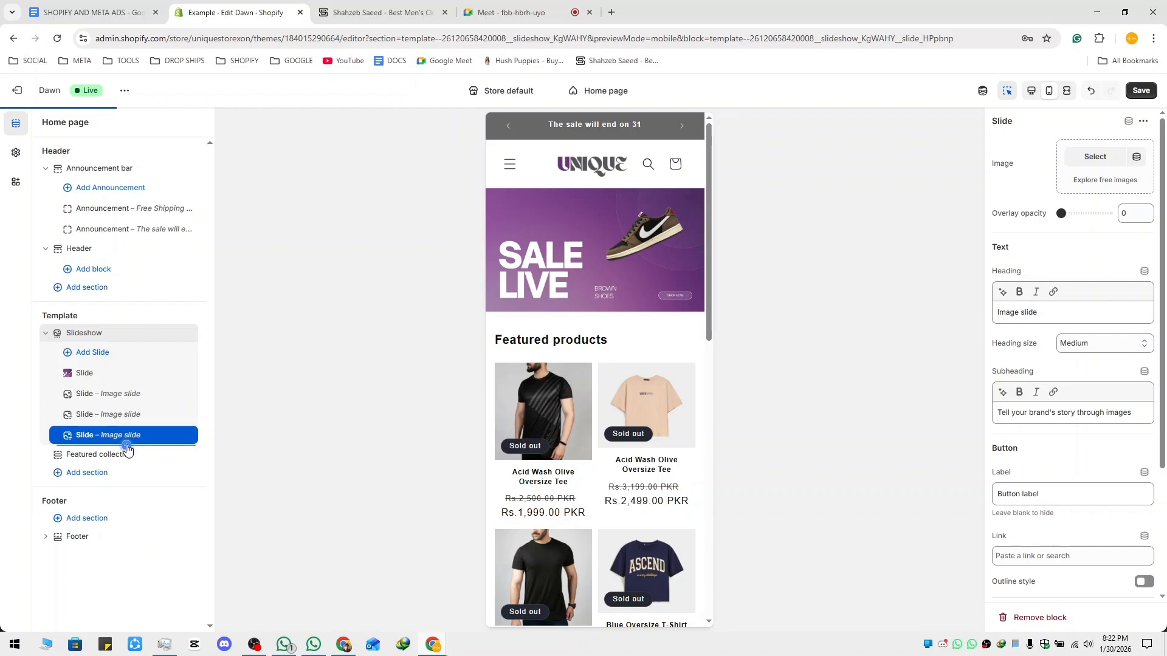
{"action": "left_click", "coordinate": [95, 355]}
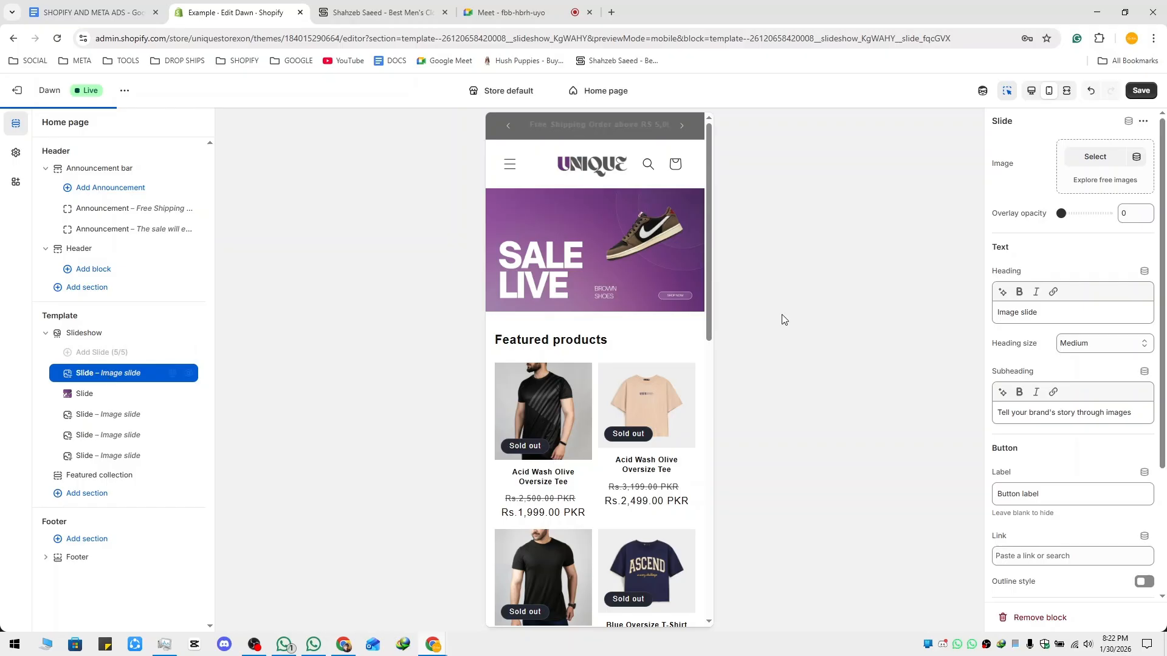
Assign the SALE_LIVE image to the first and third slides of the Slideshow.
{"action": "left_click", "coordinate": [1110, 153]}
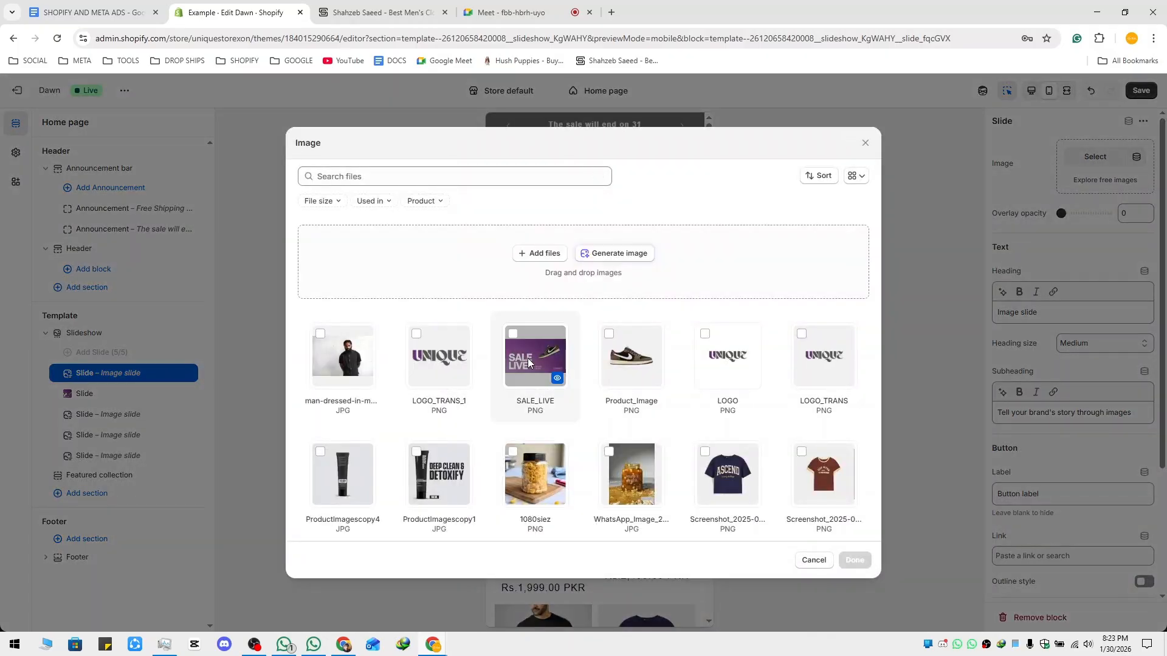
{"action": "left_click", "coordinate": [855, 560]}
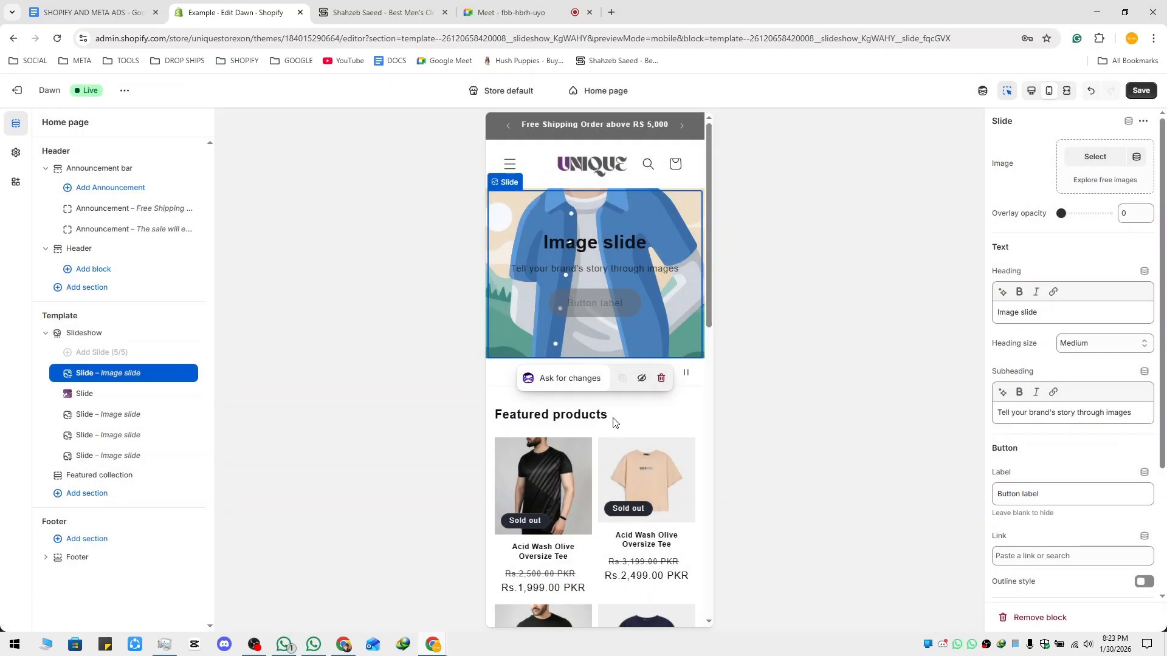
{"action": "left_click", "coordinate": [103, 413]}
{"action": "left_click", "coordinate": [1093, 158]}
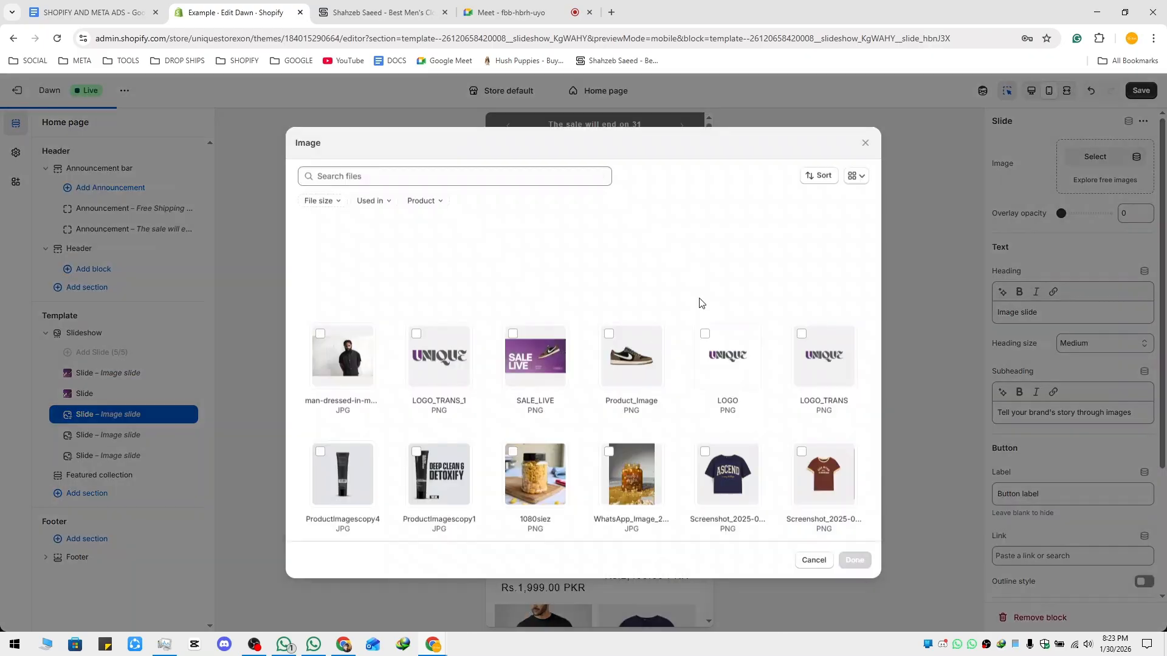
{"action": "left_click", "coordinate": [547, 362]}
{"action": "left_click", "coordinate": [855, 560]}
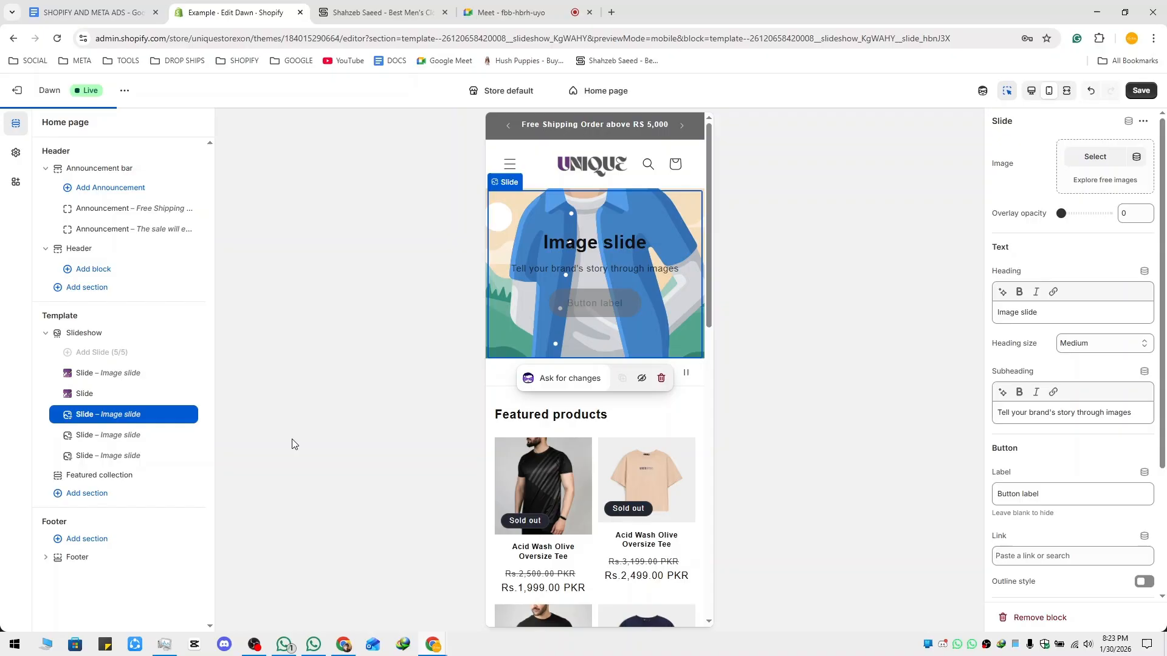
Assign the SALE_LIVE image to the fourth and fifth slides of the Slideshow.
{"action": "left_click", "coordinate": [115, 435]}
{"action": "left_click", "coordinate": [1094, 157]}
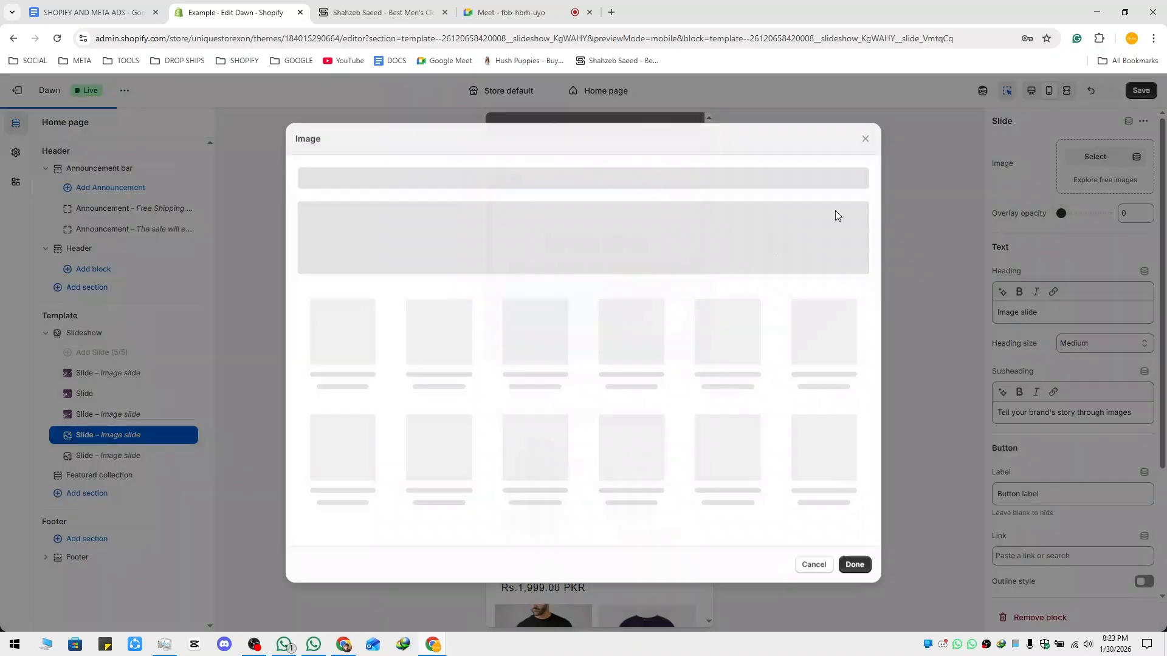
{"action": "left_click", "coordinate": [558, 362]}
{"action": "left_click", "coordinate": [855, 559]}
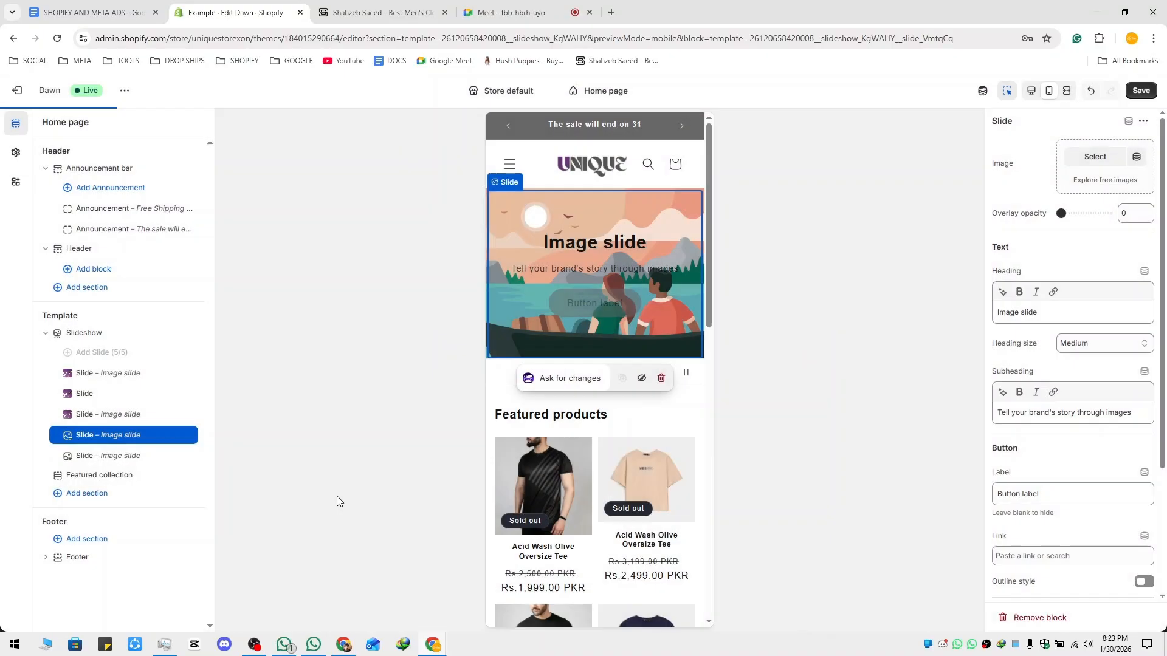
{"action": "left_click", "coordinate": [121, 457]}
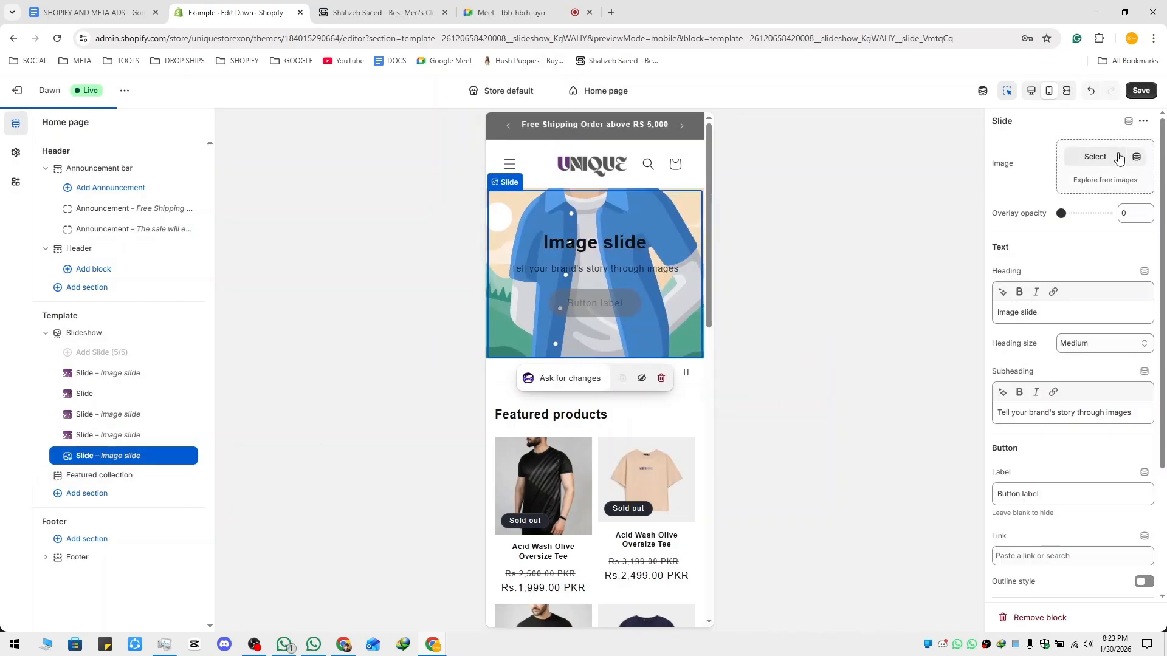
{"action": "left_click", "coordinate": [1094, 157]}
{"action": "left_click", "coordinate": [552, 364]}
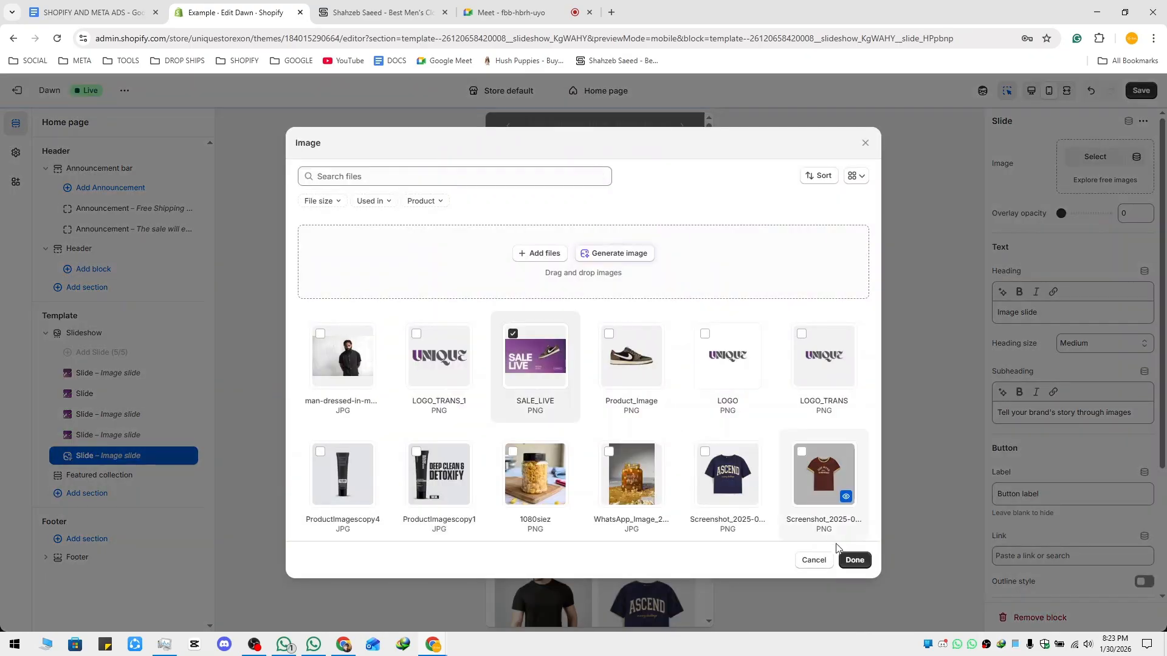
{"action": "left_click", "coordinate": [852, 561]}
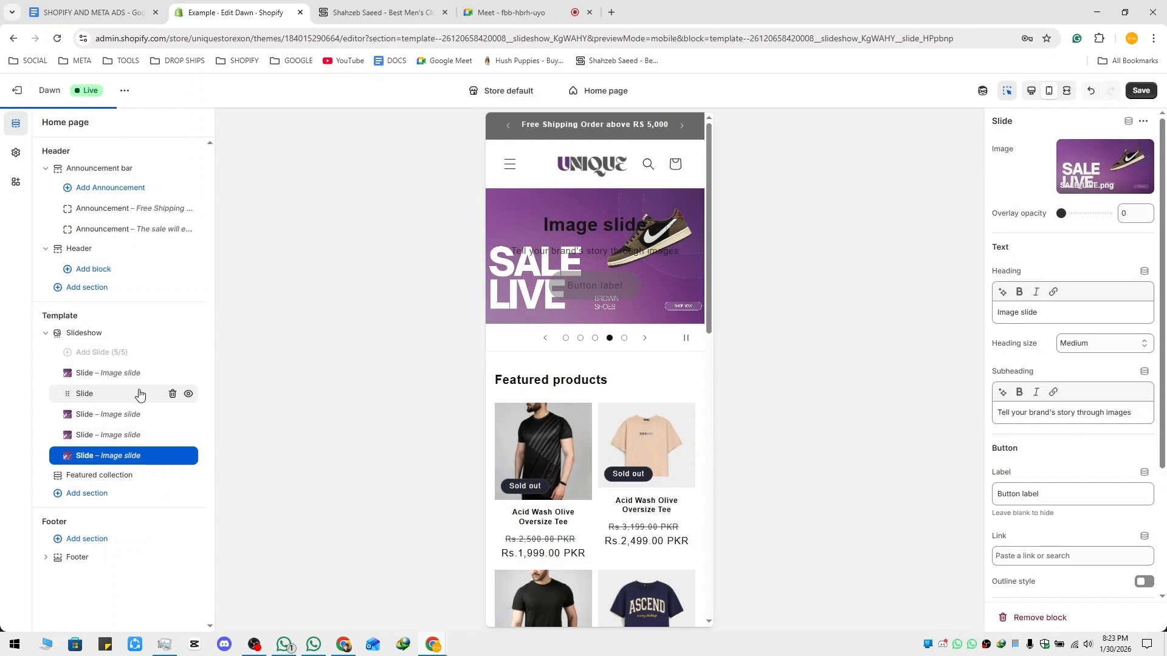
Clear the heading and subheading of the first slide.
{"action": "left_click", "coordinate": [117, 373]}
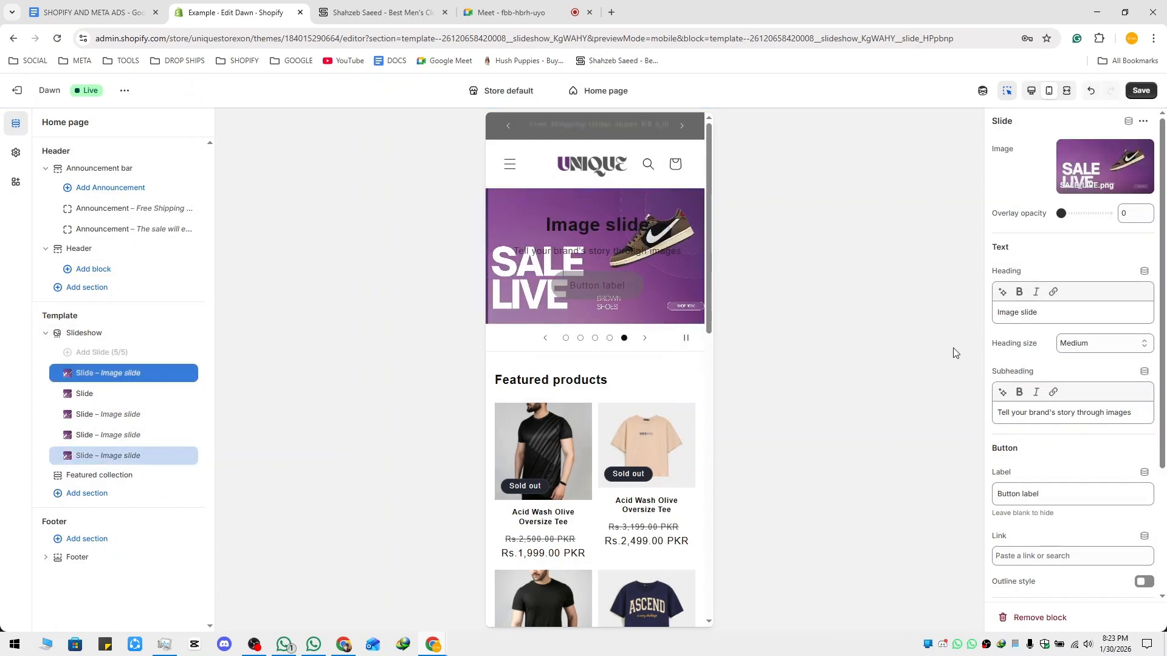
{"action": "left_click_drag", "start_coordinate": [1072, 314], "coordinate": [946, 315]}
{"action": "key", "text": "BackSpace"}
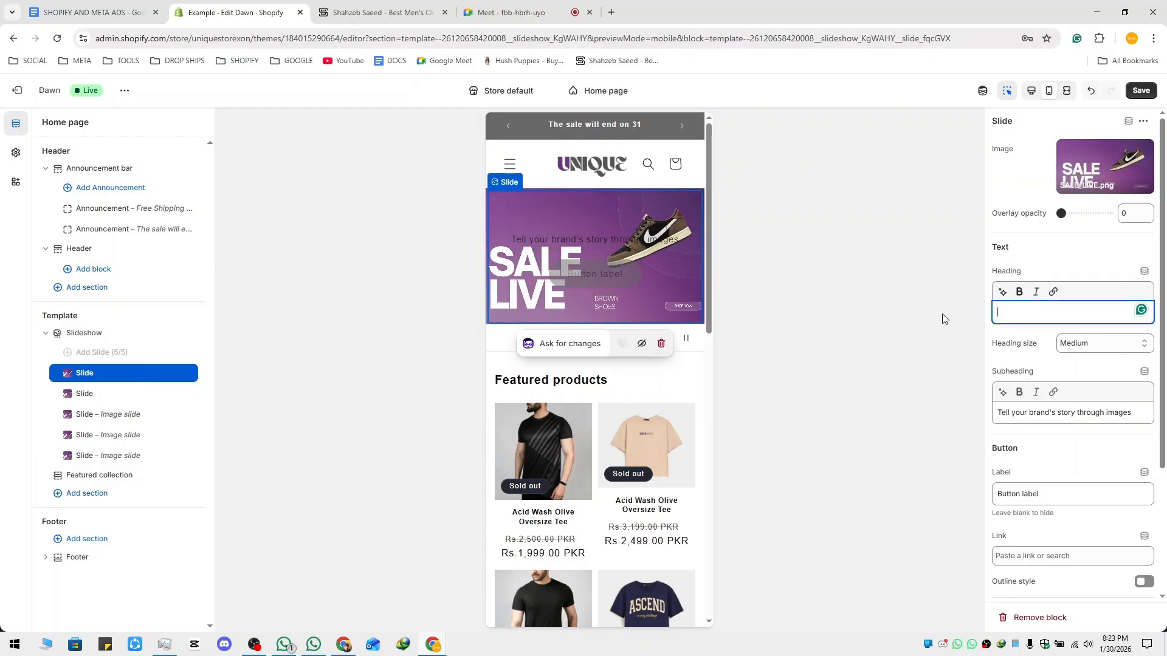
{"action": "left_click_drag", "start_coordinate": [1126, 420], "coordinate": [995, 413]}
{"action": "key", "text": "BackSpace"}
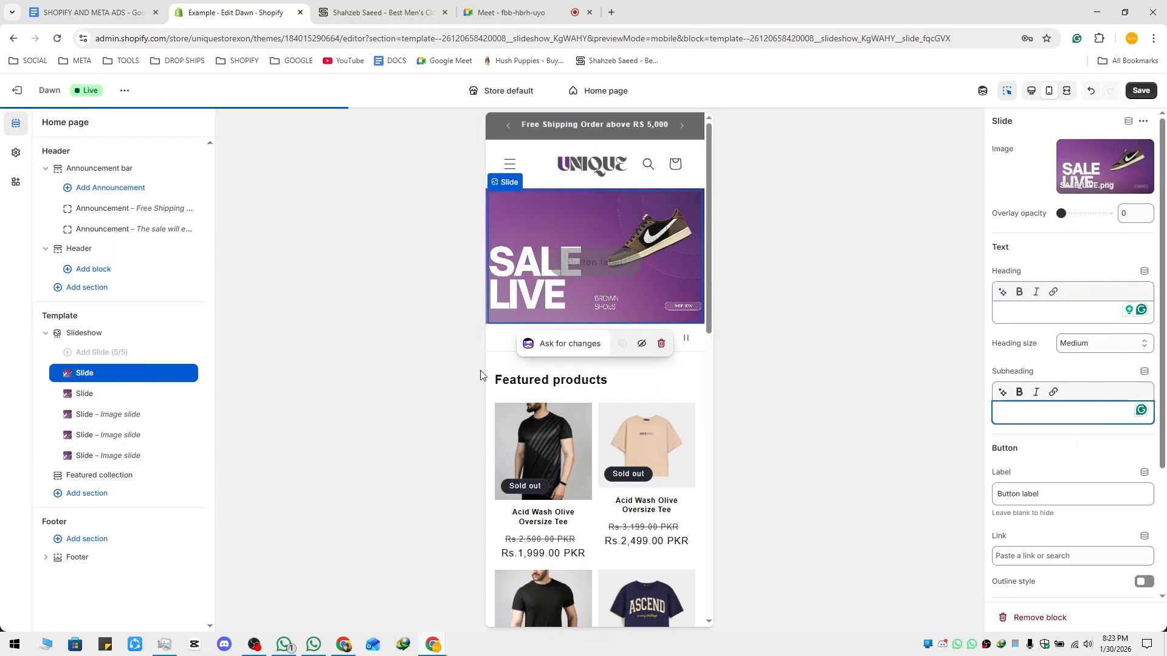
Clear the subheading and heading of the third slide.
{"action": "left_click", "coordinate": [124, 417]}
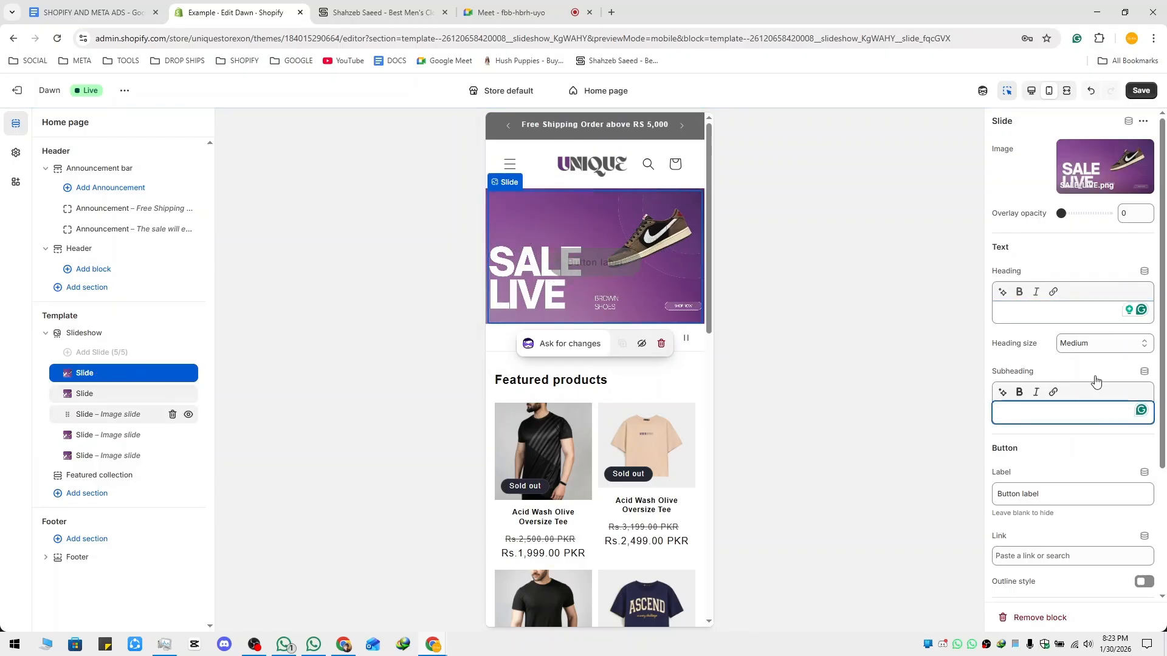
{"action": "triple_click", "coordinate": [1071, 411]}
{"action": "key", "text": "BackSpace"}
{"action": "triple_click", "coordinate": [1045, 312]}
{"action": "key", "text": "BackSpace"}
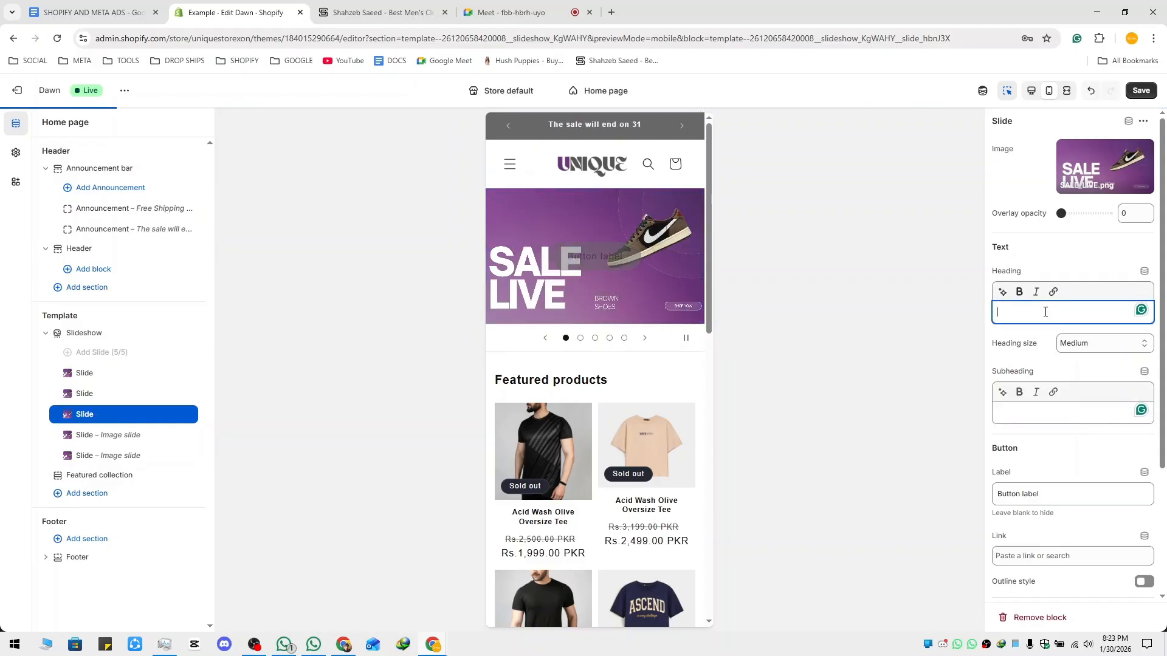
Clear the heading, subheading and button label of the fourth slide.
{"action": "left_click", "coordinate": [138, 435]}
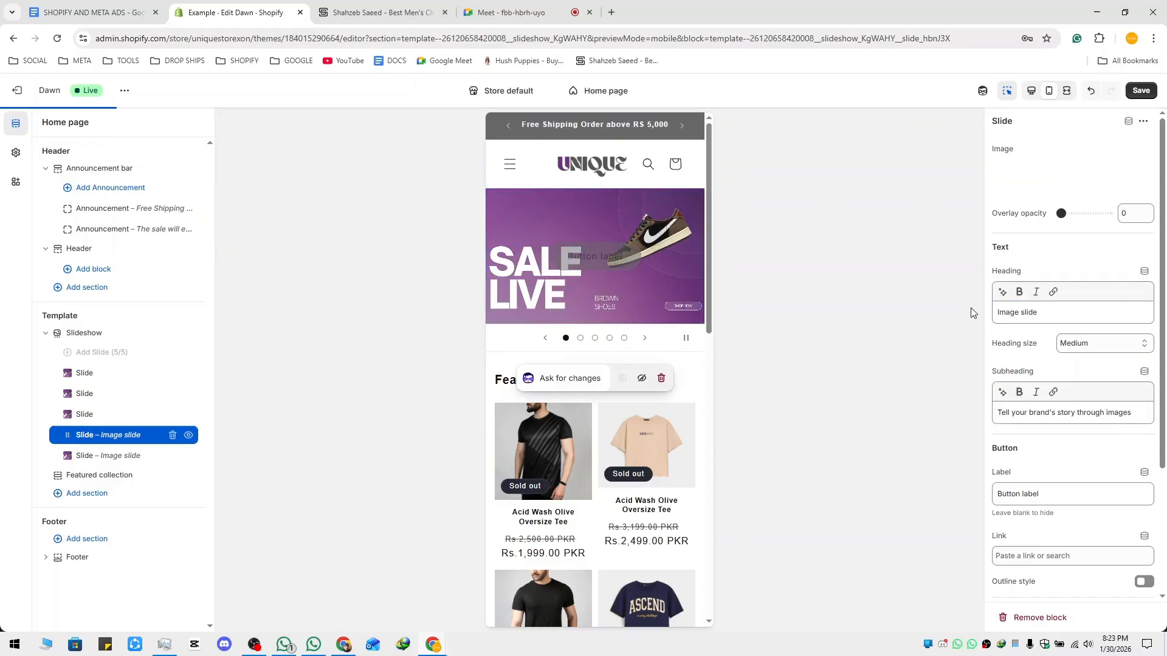
{"action": "triple_click", "coordinate": [1035, 314]}
{"action": "key", "text": "BackSpace"}
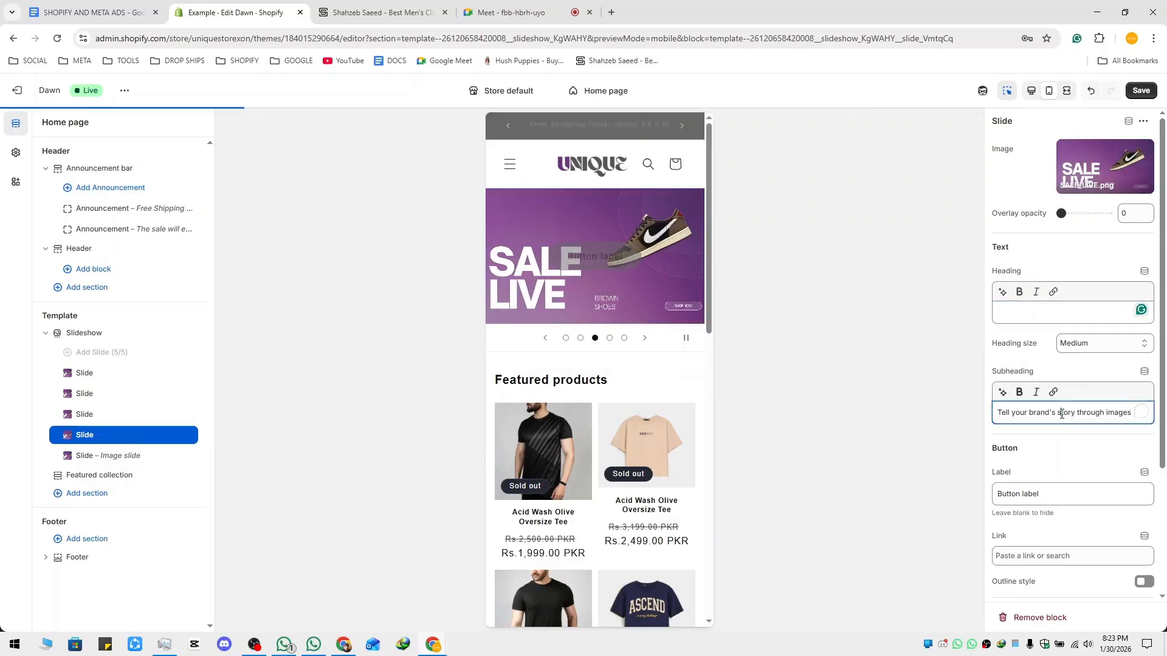
{"action": "left_click", "coordinate": [1061, 414]}
{"action": "triple_click", "coordinate": [1061, 414]}
{"action": "key", "text": "BackSpace"}
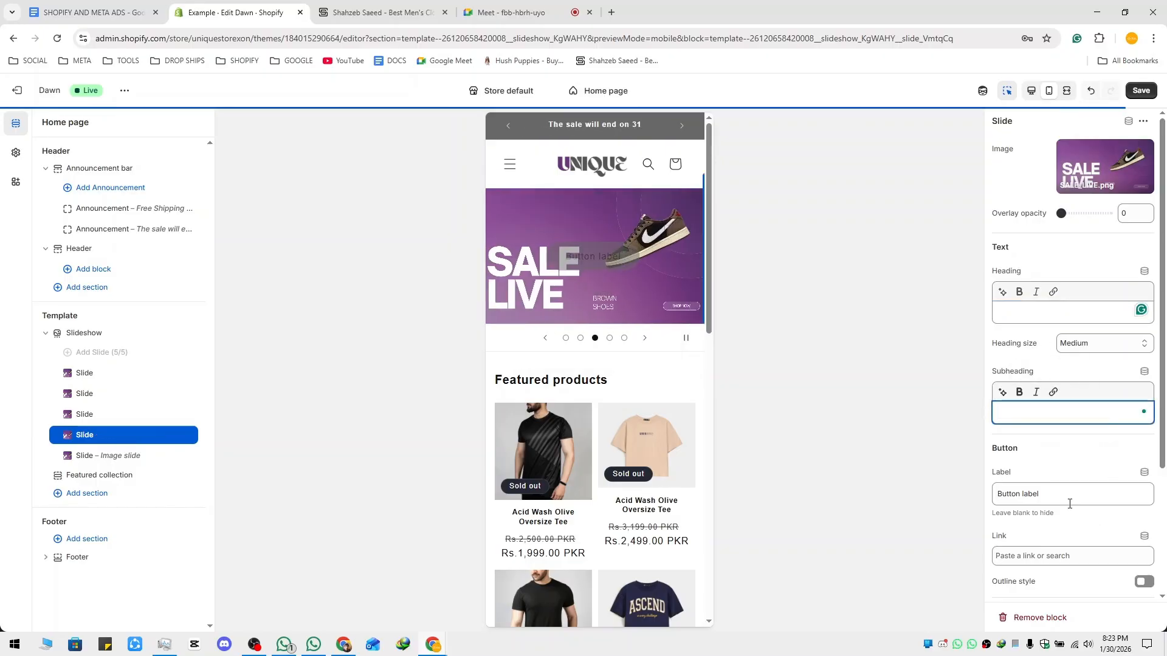
{"action": "triple_click", "coordinate": [1066, 496]}
{"action": "key", "text": "BackSpace"}
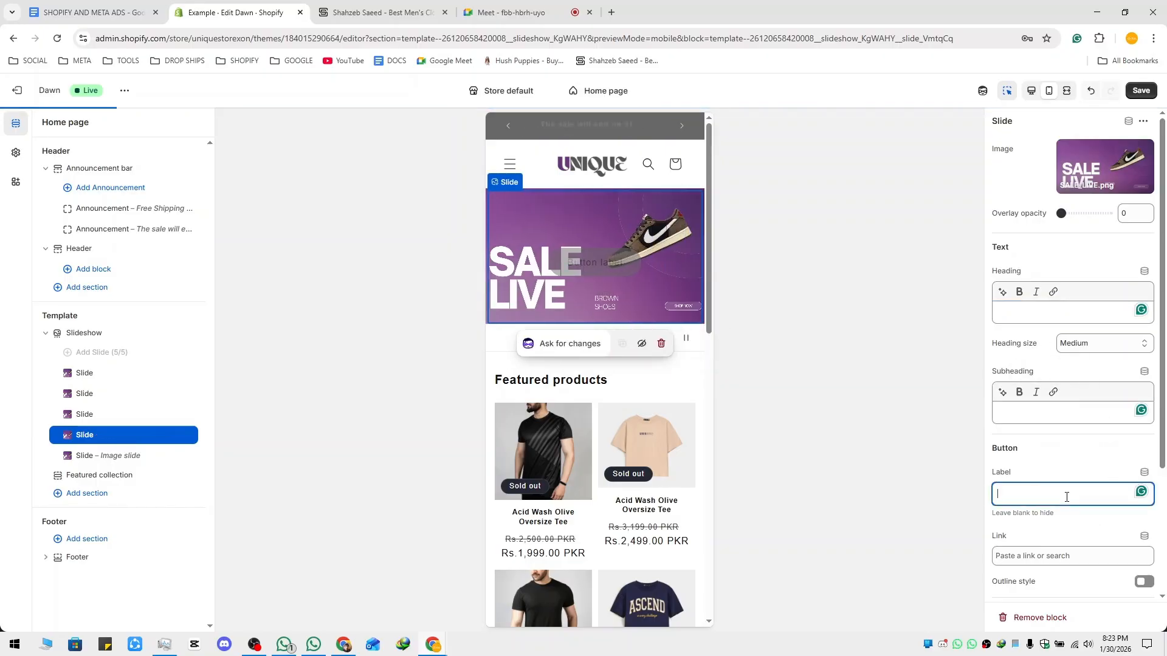
Clear the heading, subheading and button label of the fifth slide.
{"action": "left_click", "coordinate": [122, 456]}
{"action": "triple_click", "coordinate": [1058, 308]}
{"action": "key", "text": "BackSpace"}
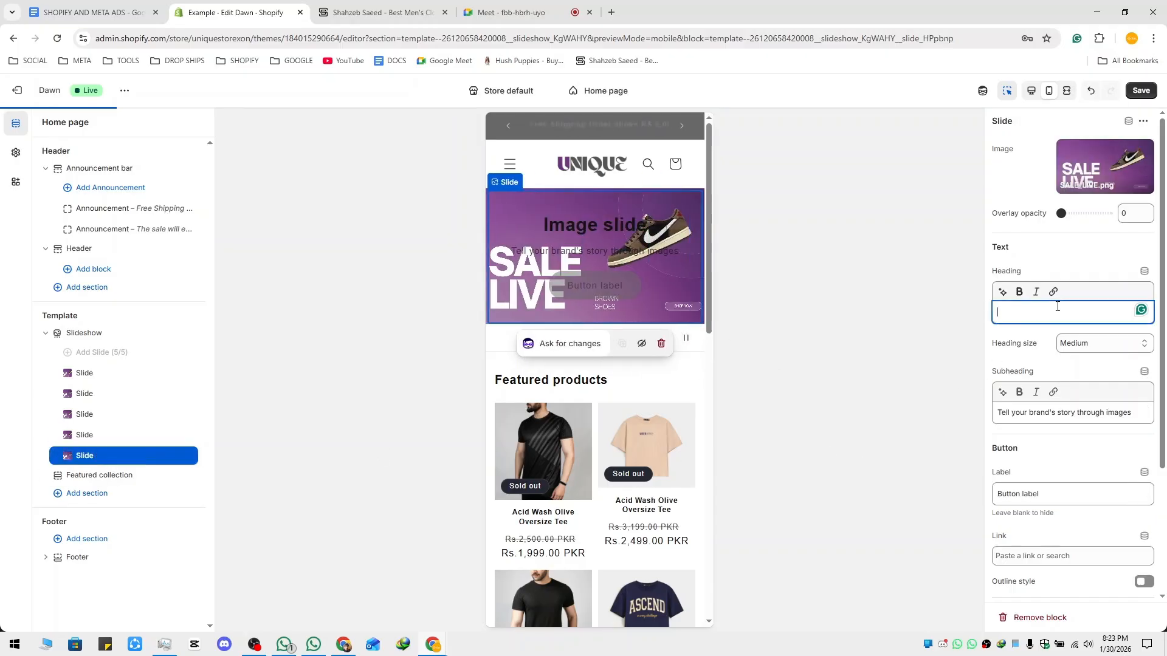
{"action": "triple_click", "coordinate": [1074, 414]}
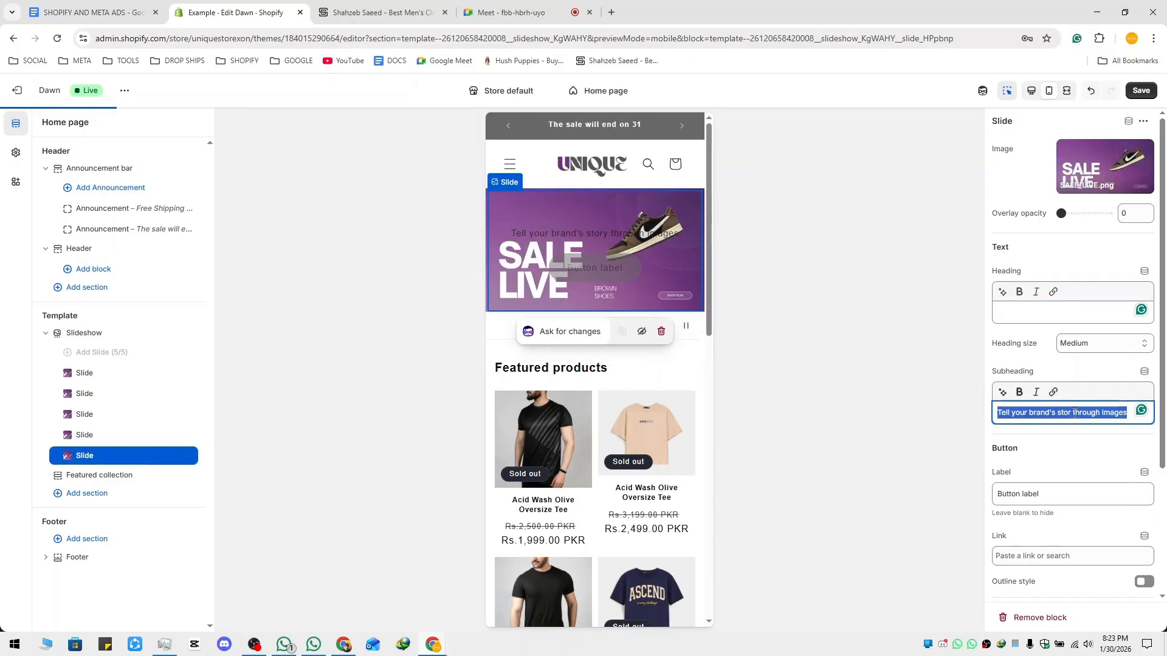
{"action": "key", "text": "BackSpace"}
{"action": "triple_click", "coordinate": [1062, 493]}
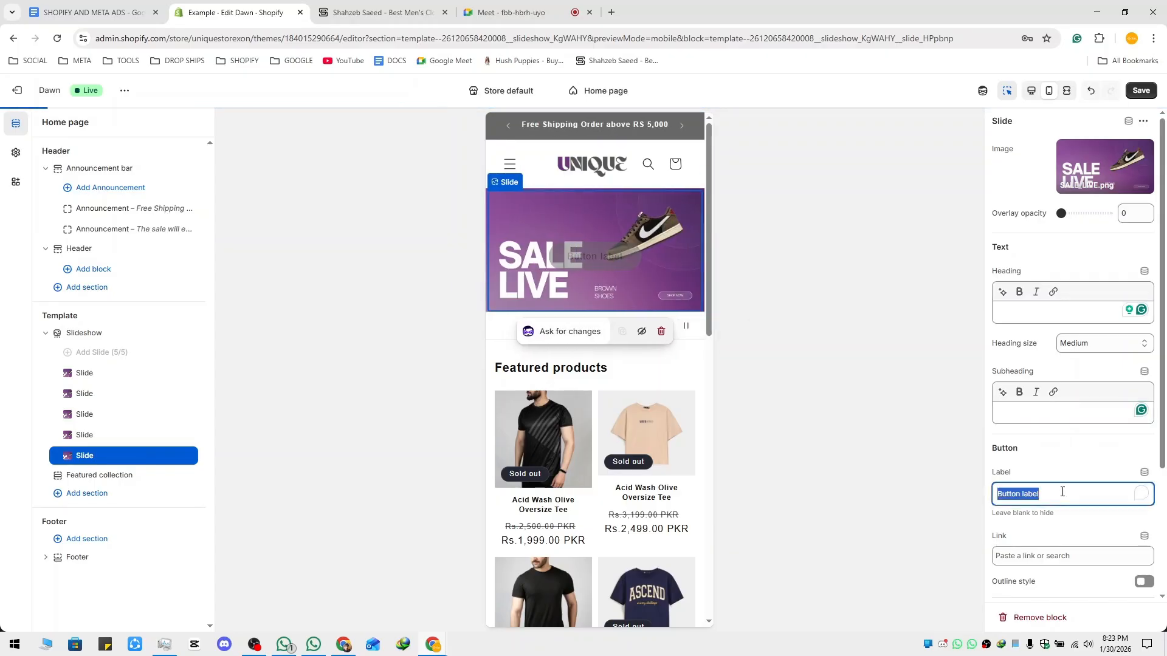
Clear the button labels of the first, second and third slides and check the labels of the remaining slides.
{"action": "left_click", "coordinate": [106, 374]}
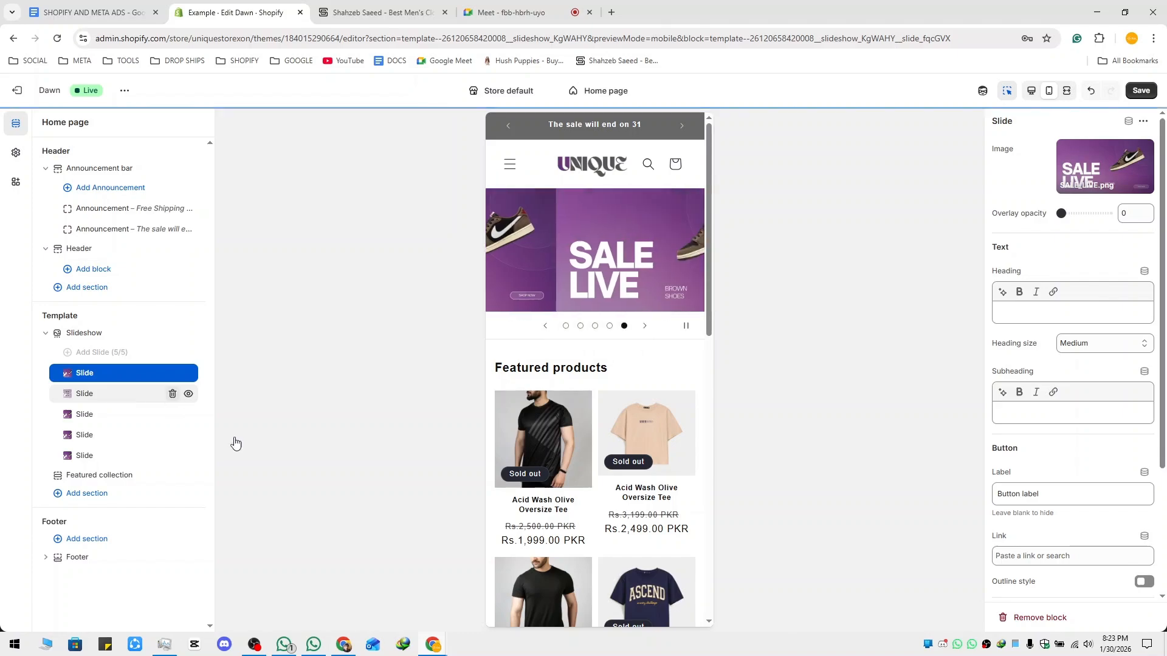
{"action": "triple_click", "coordinate": [1013, 497]}
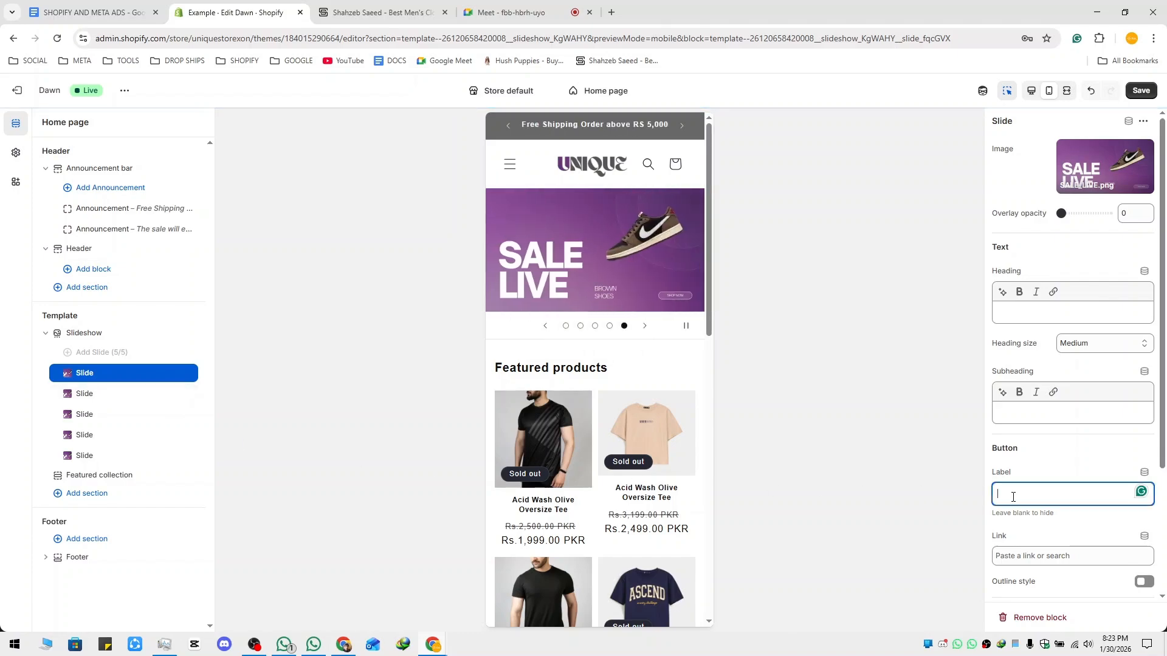
{"action": "left_click", "coordinate": [85, 395]}
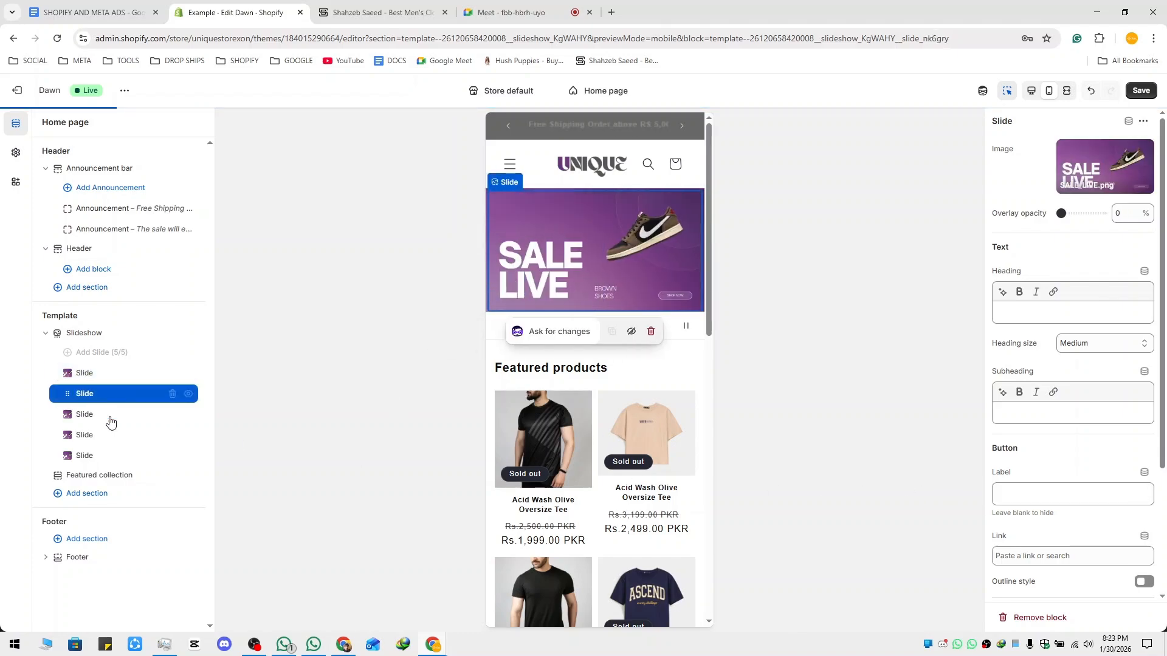
{"action": "left_click", "coordinate": [112, 418]}
{"action": "left_click", "coordinate": [1034, 501]}
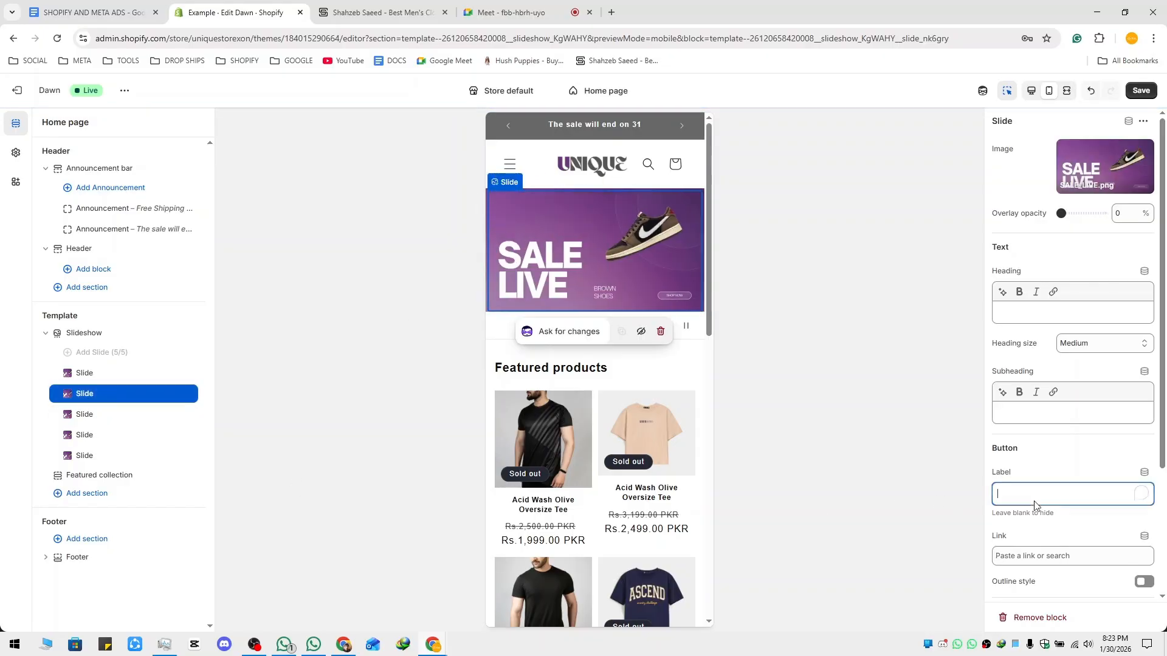
{"action": "left_click", "coordinate": [148, 417]}
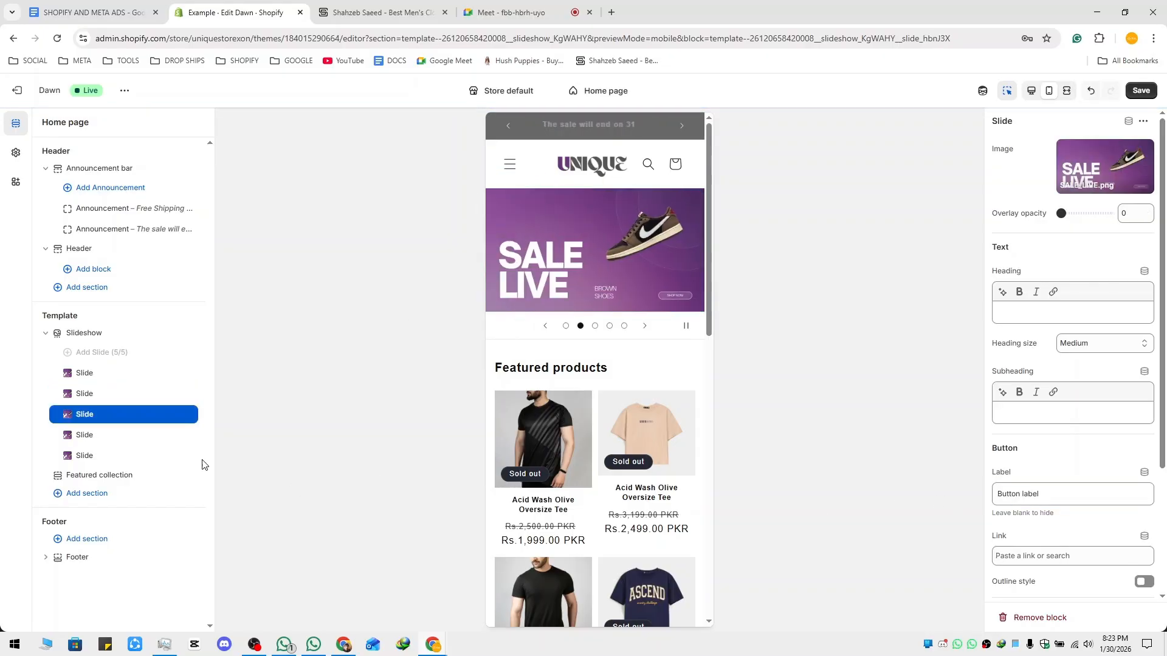
{"action": "triple_click", "coordinate": [1097, 500]}
{"action": "left_click", "coordinate": [125, 436]}
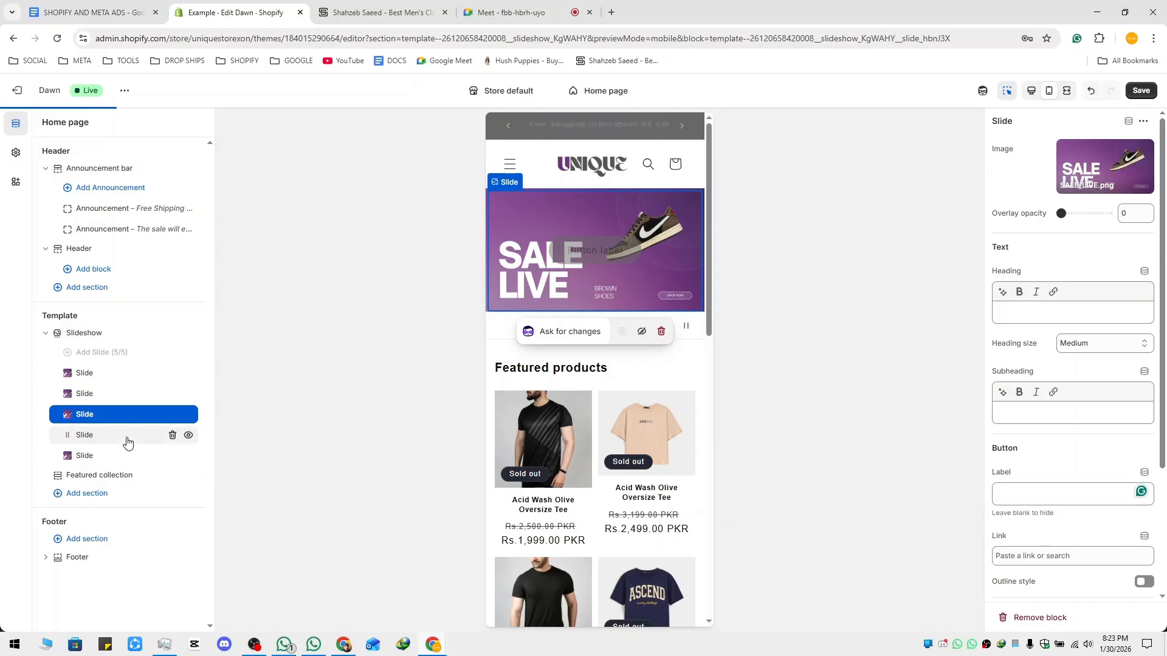
{"action": "left_click", "coordinate": [126, 457]}
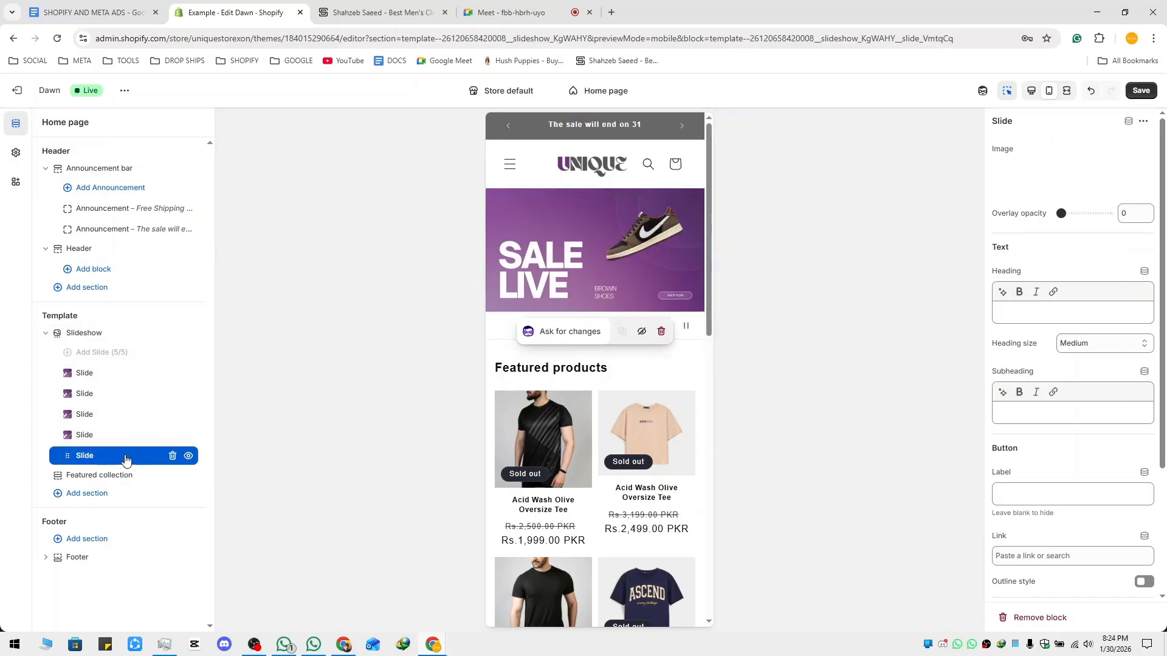
Check the slideshow in the full-screen preview, return to the desktop preview and save the theme.
{"action": "left_click", "coordinate": [1068, 91]}
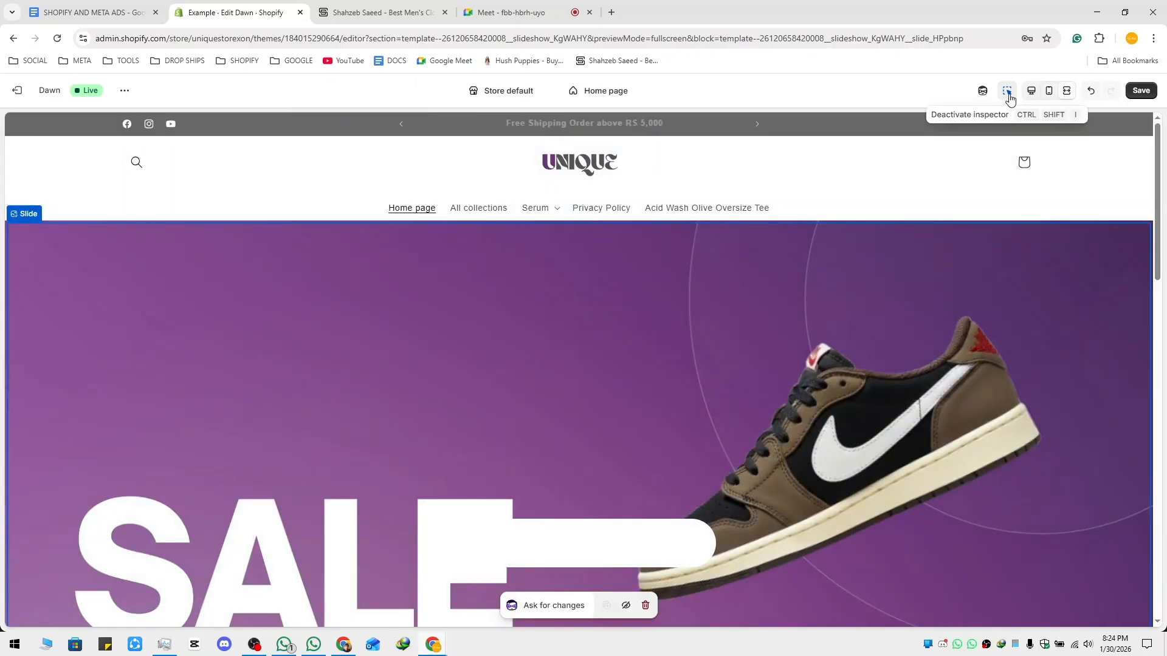
{"action": "scroll", "coordinate": [974, 218], "scroll_direction": "down", "scroll_amount": 4}
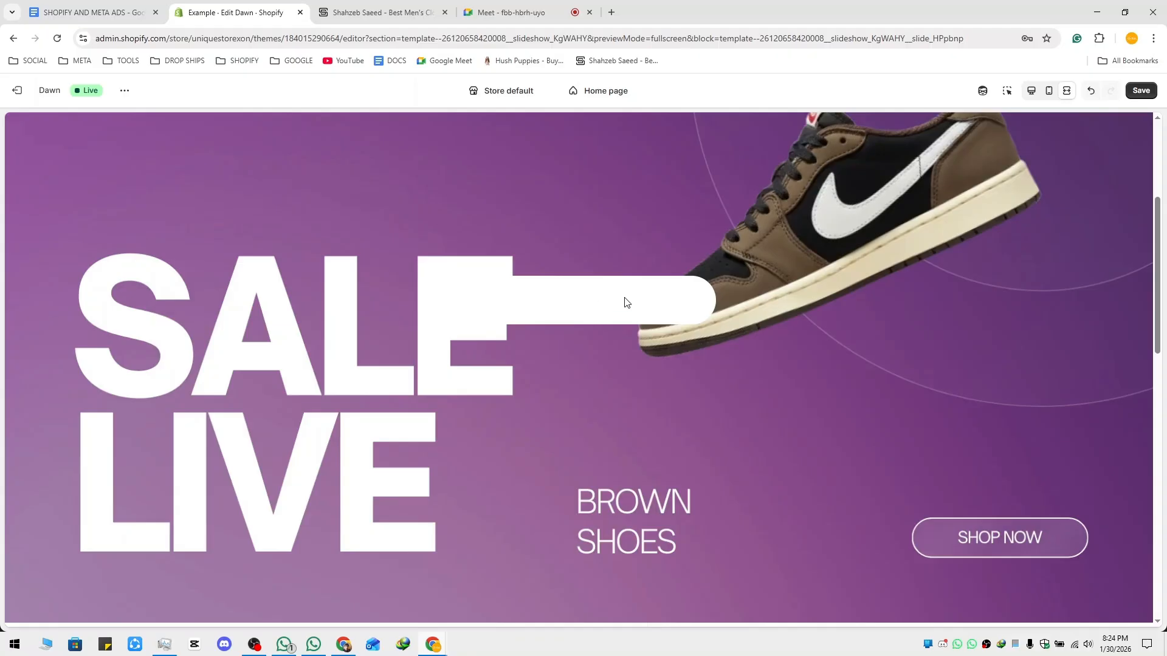
{"action": "left_click", "coordinate": [1031, 90]}
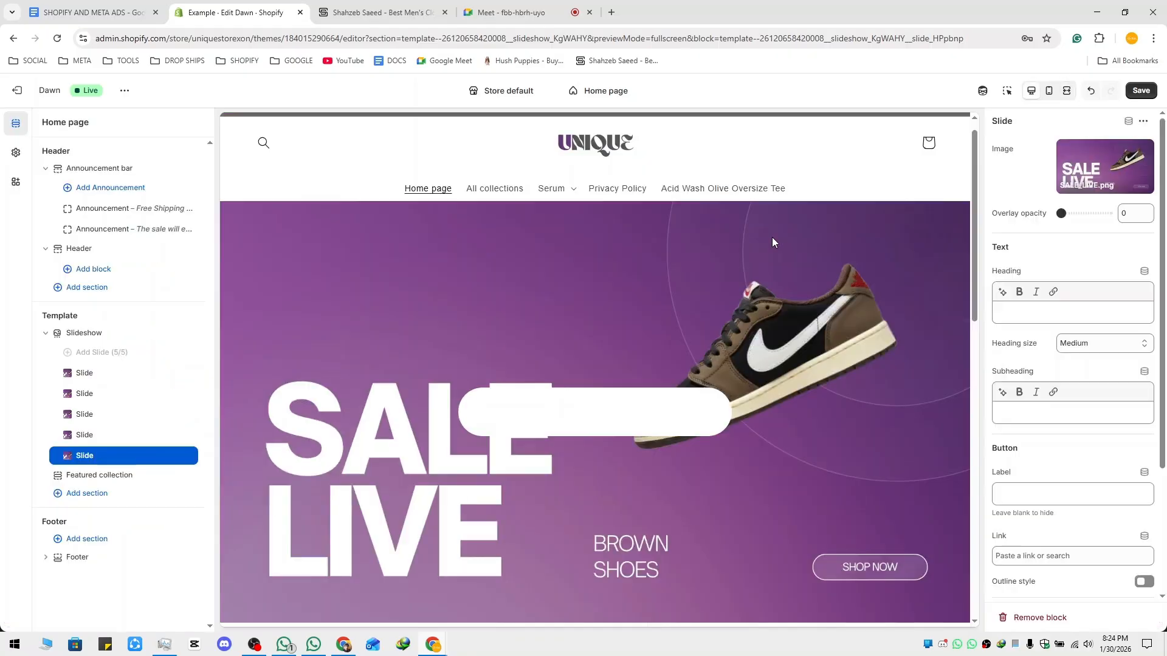
{"action": "left_click", "coordinate": [1006, 91]}
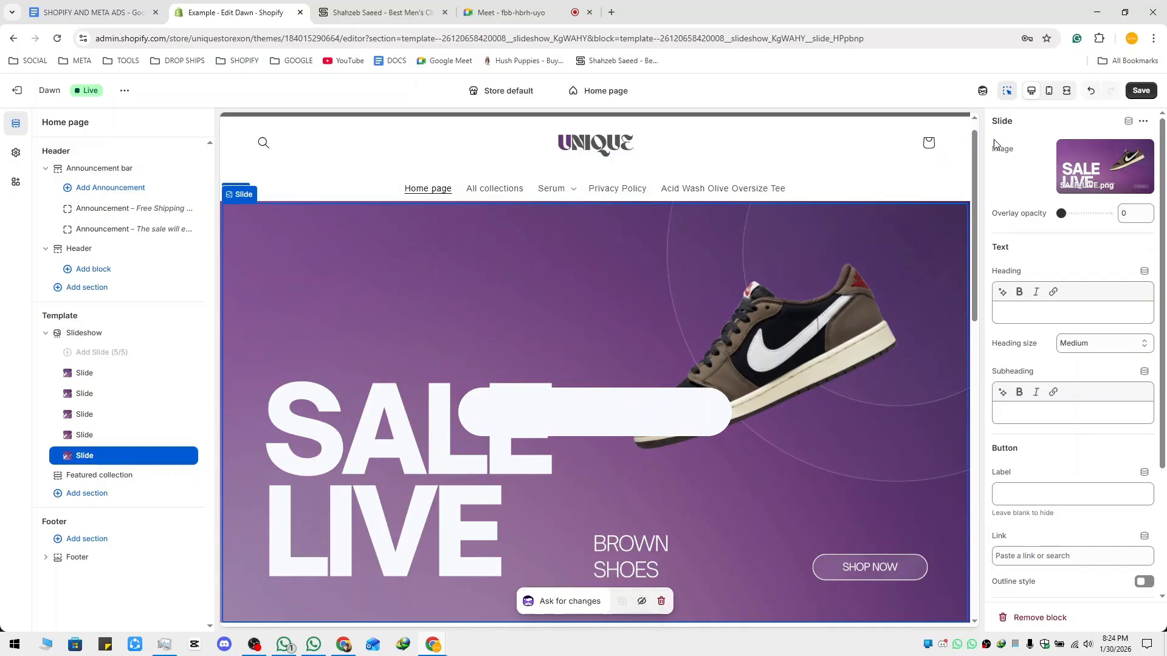
{"action": "left_click", "coordinate": [1141, 90]}
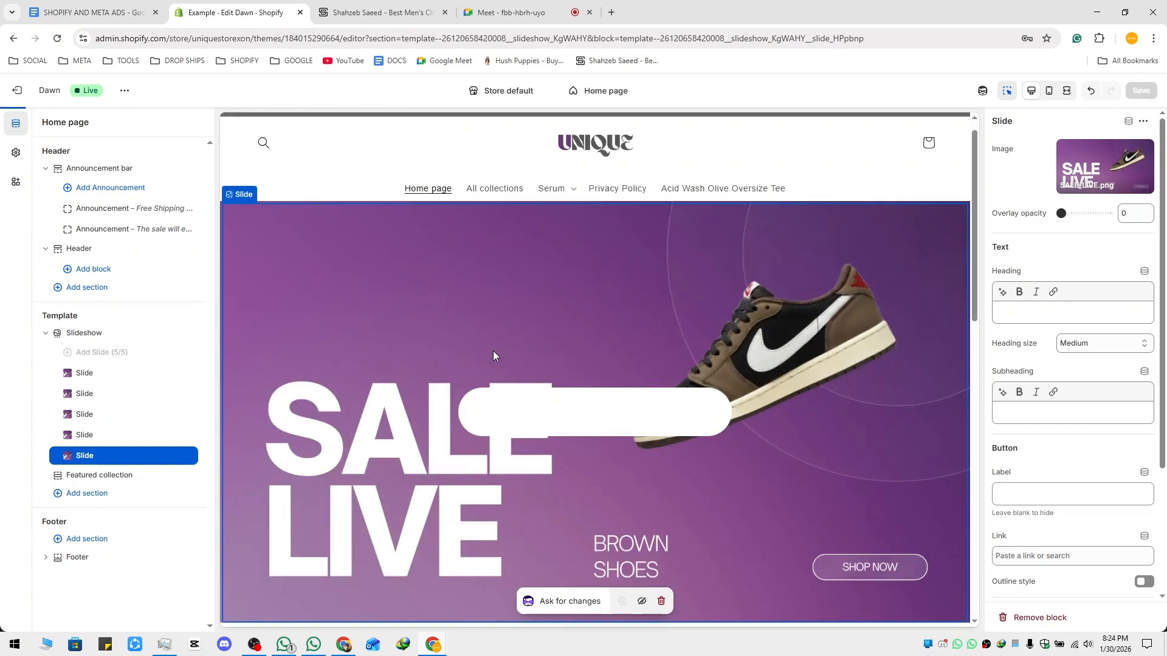
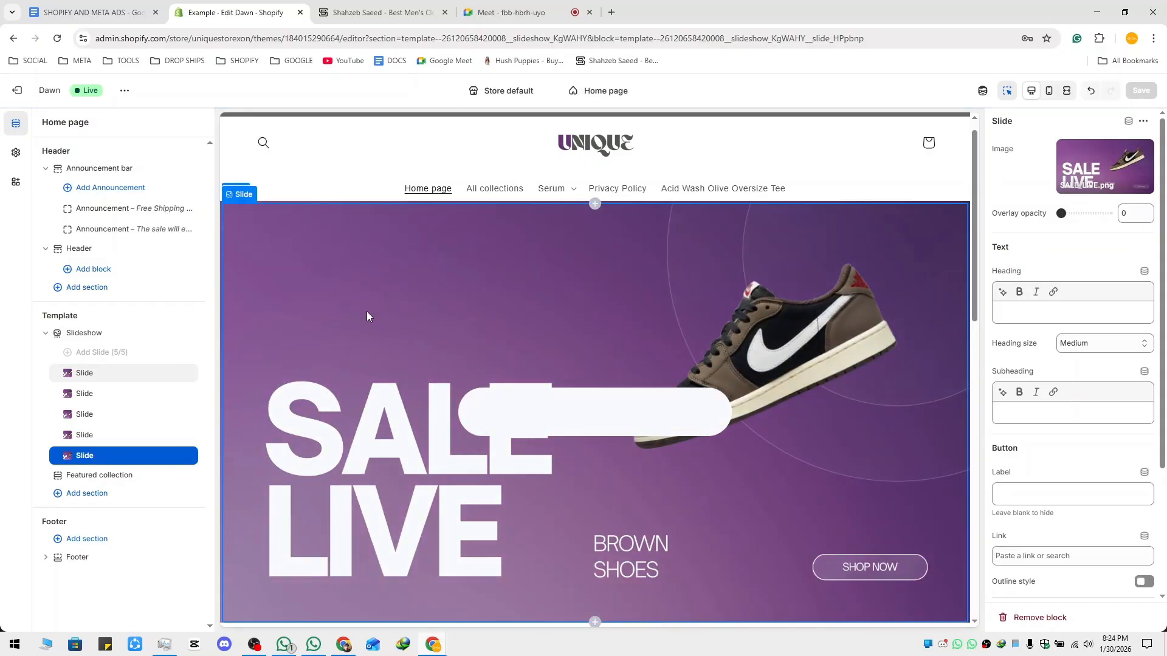
Clear the accessibility description of the Slideshow section.
{"action": "left_click", "coordinate": [101, 335]}
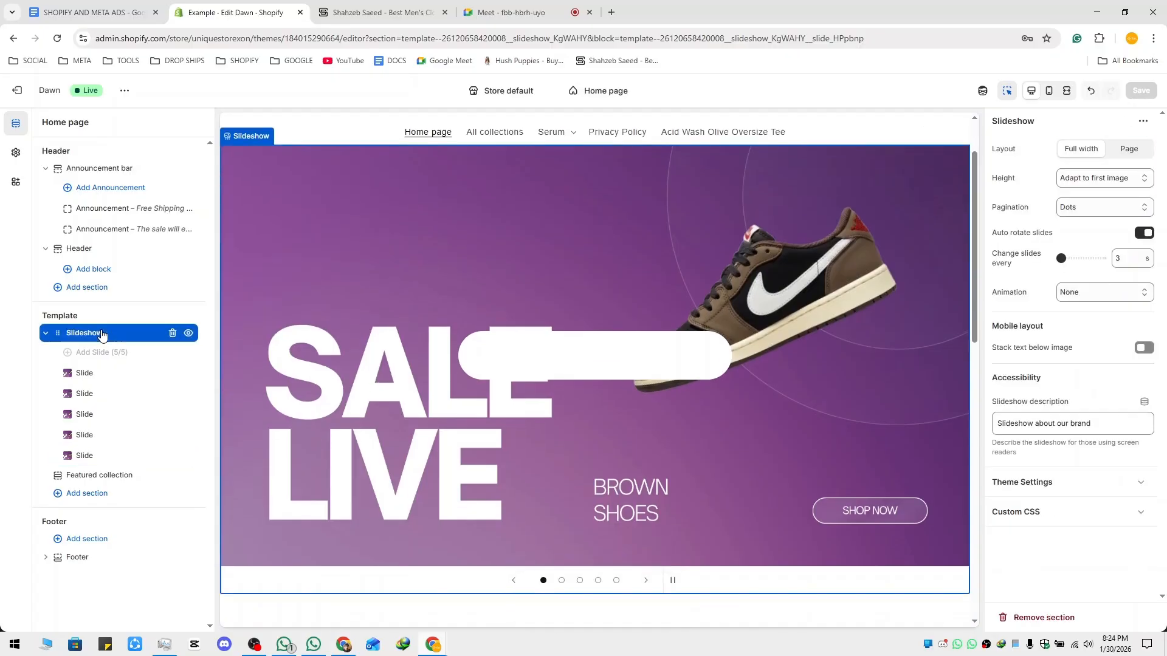
{"action": "left_click_drag", "start_coordinate": [1103, 422], "coordinate": [976, 429]}
{"action": "key", "text": "BackSpace"}
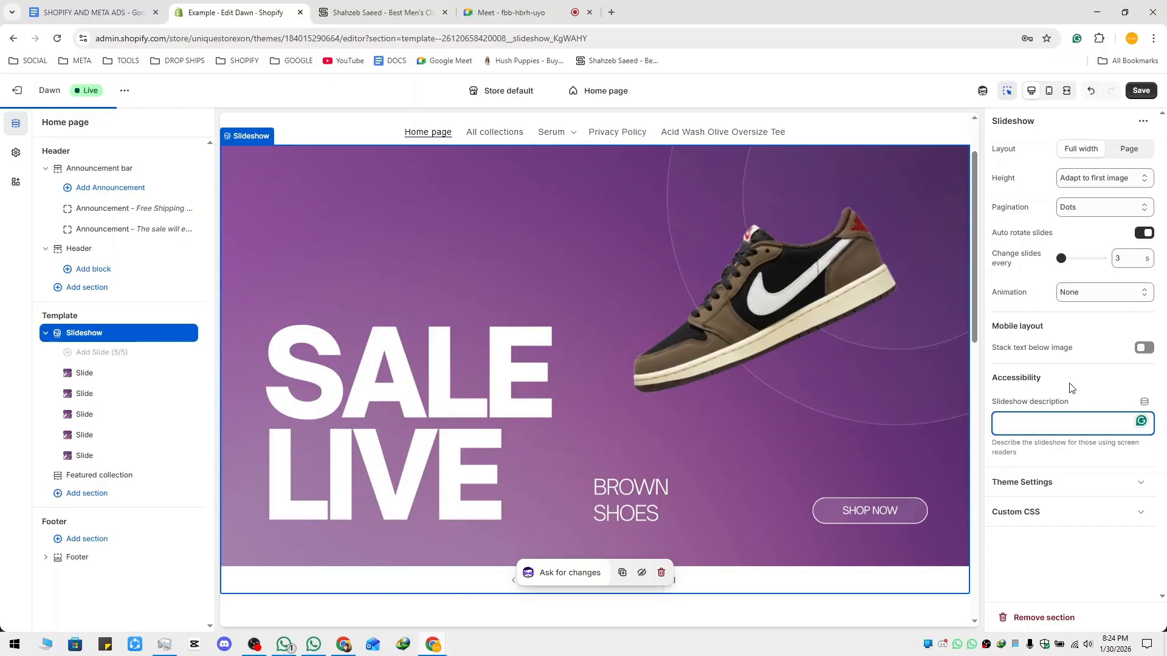
{"action": "left_click", "coordinate": [1071, 388]}
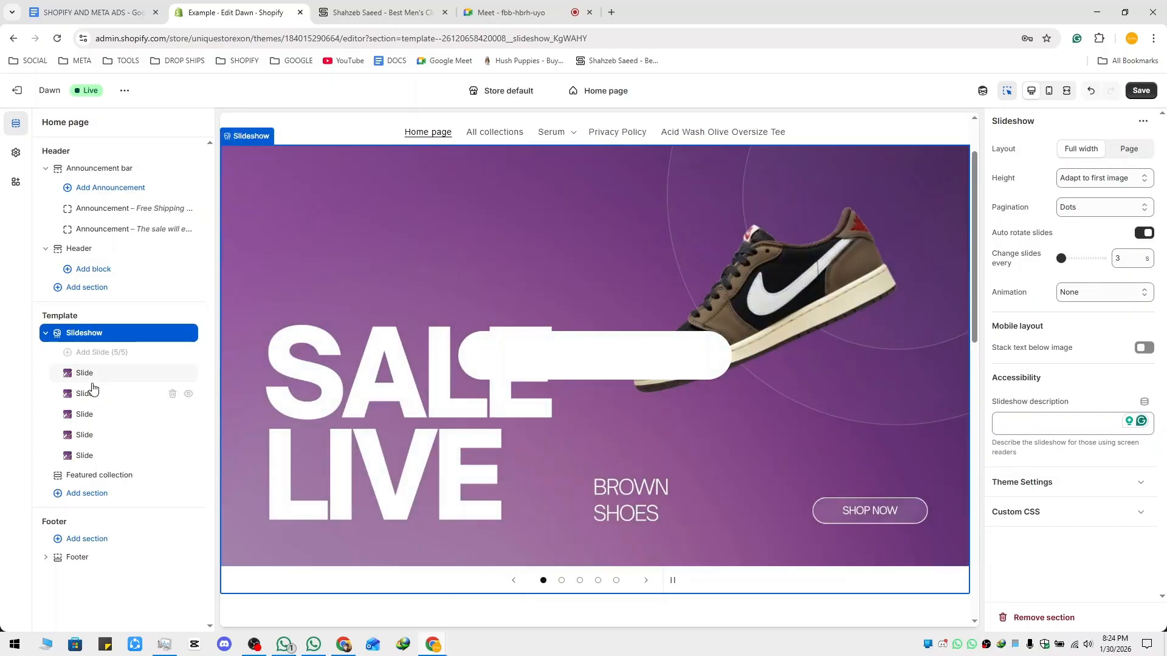
Turn off the layout container for all five slides of the Slideshow.
{"action": "left_click", "coordinate": [101, 376]}
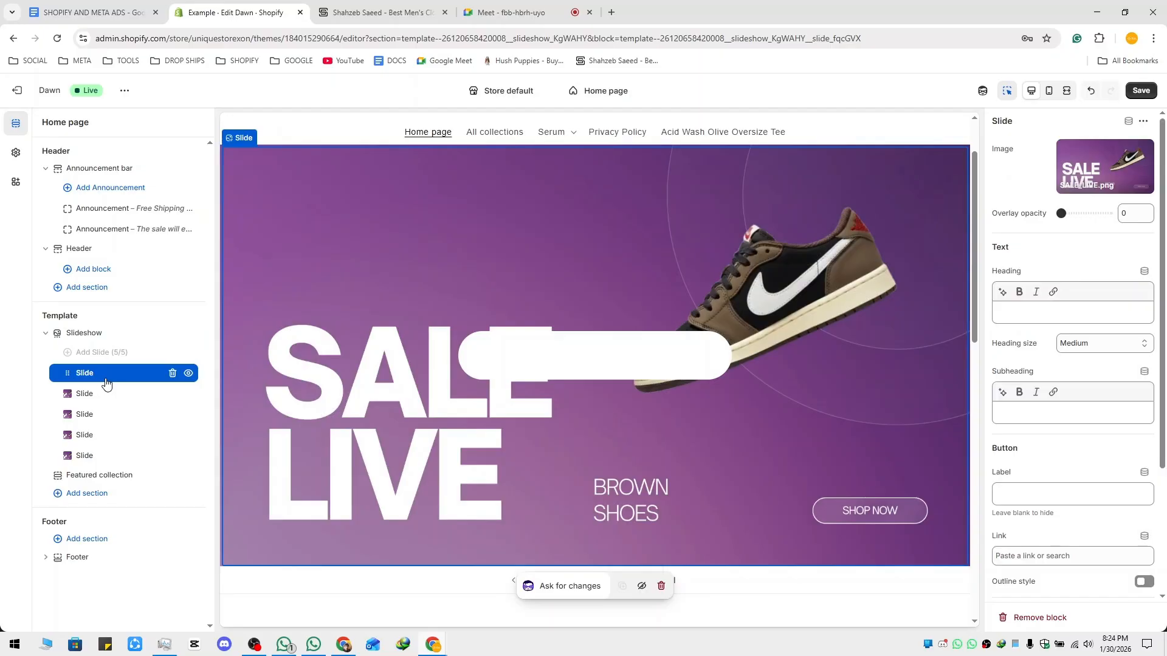
{"action": "scroll", "coordinate": [1059, 516], "scroll_direction": "down", "scroll_amount": 3}
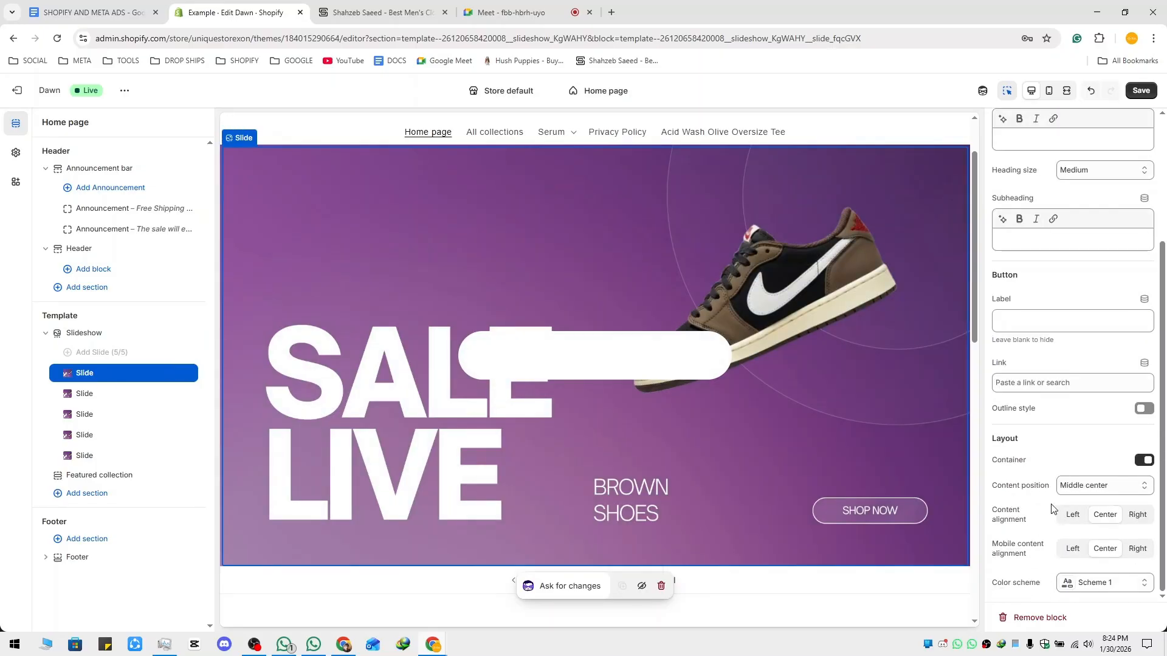
{"action": "left_click", "coordinate": [1145, 461]}
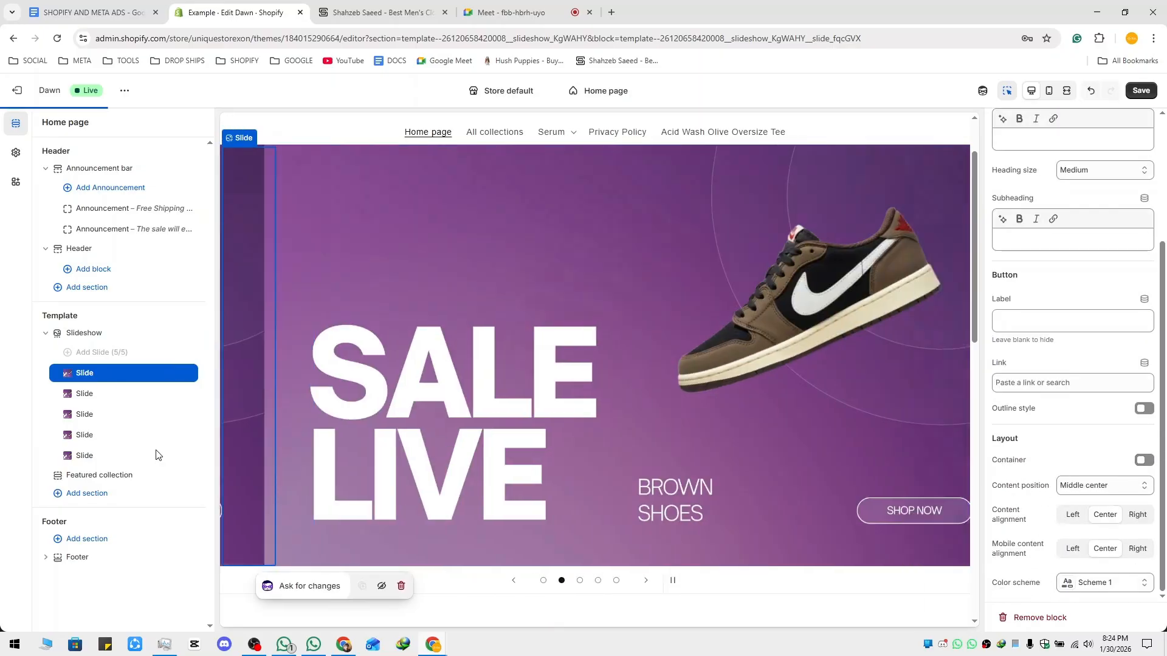
{"action": "left_click", "coordinate": [142, 400]}
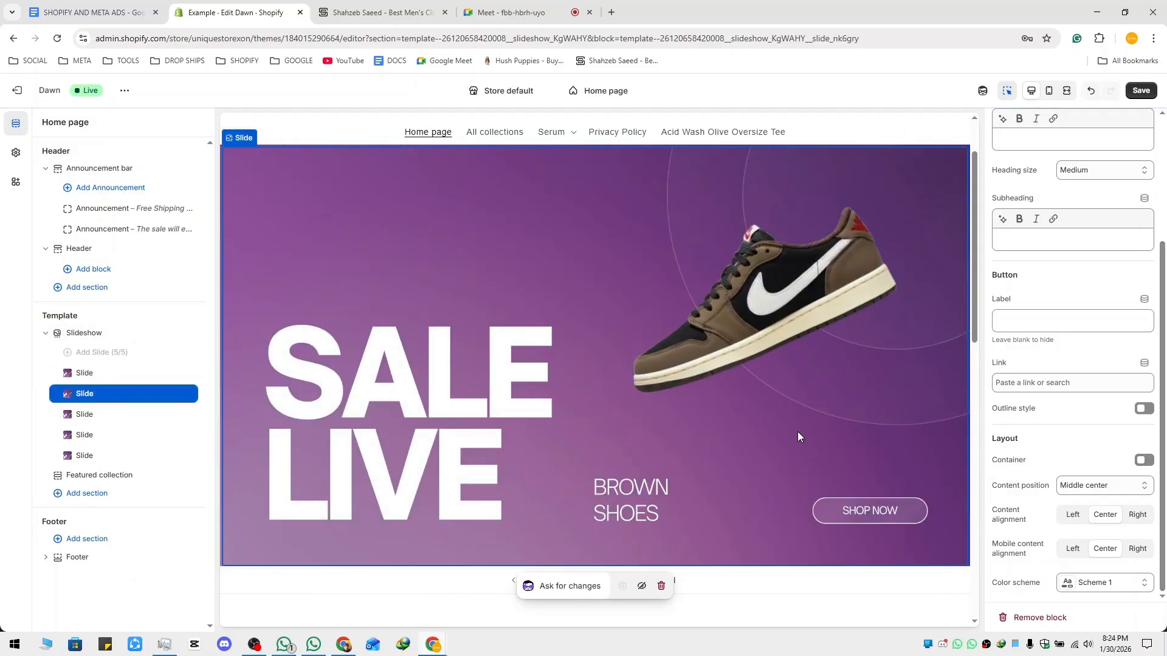
{"action": "left_click", "coordinate": [103, 414]}
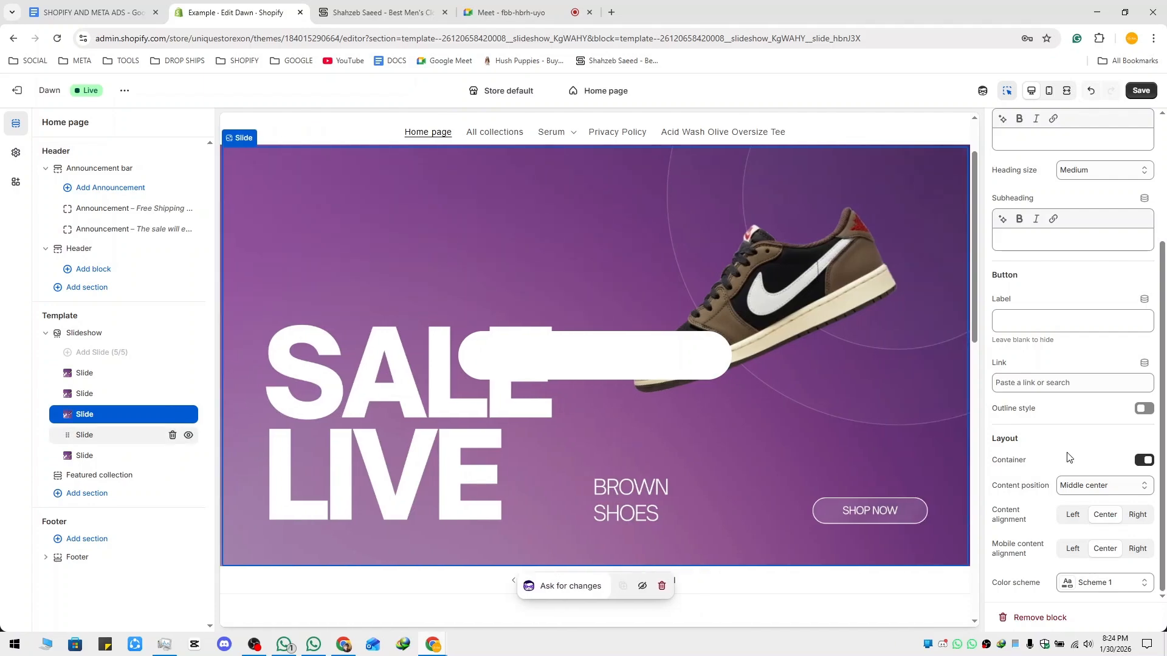
{"action": "left_click", "coordinate": [137, 435]}
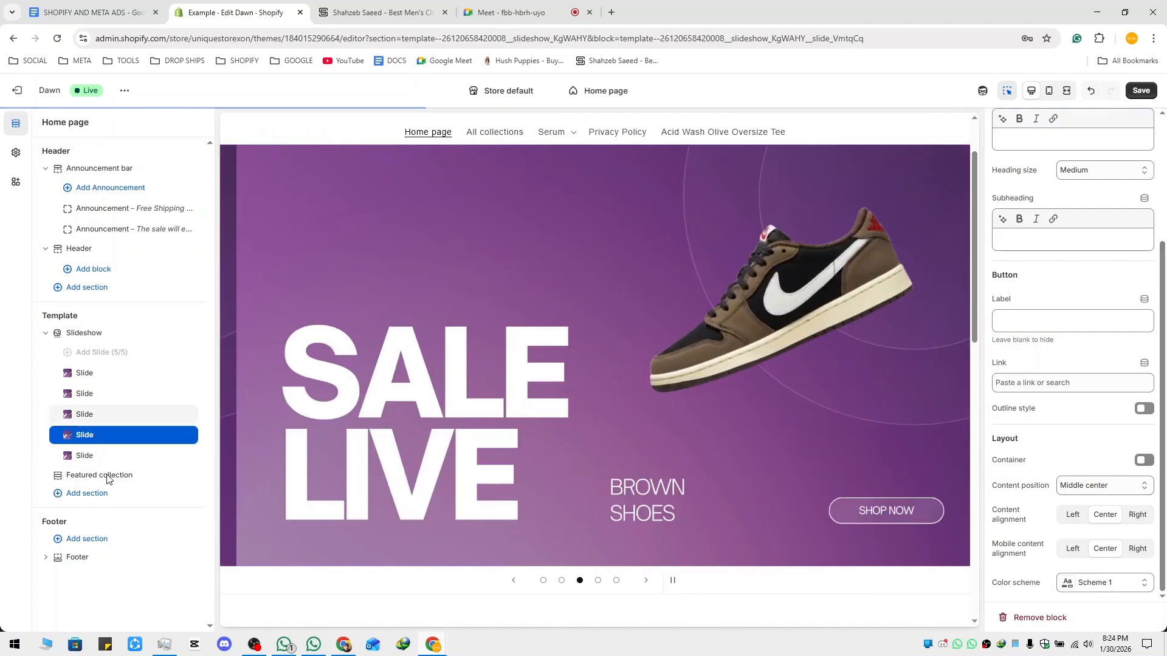
{"action": "left_click", "coordinate": [1145, 460]}
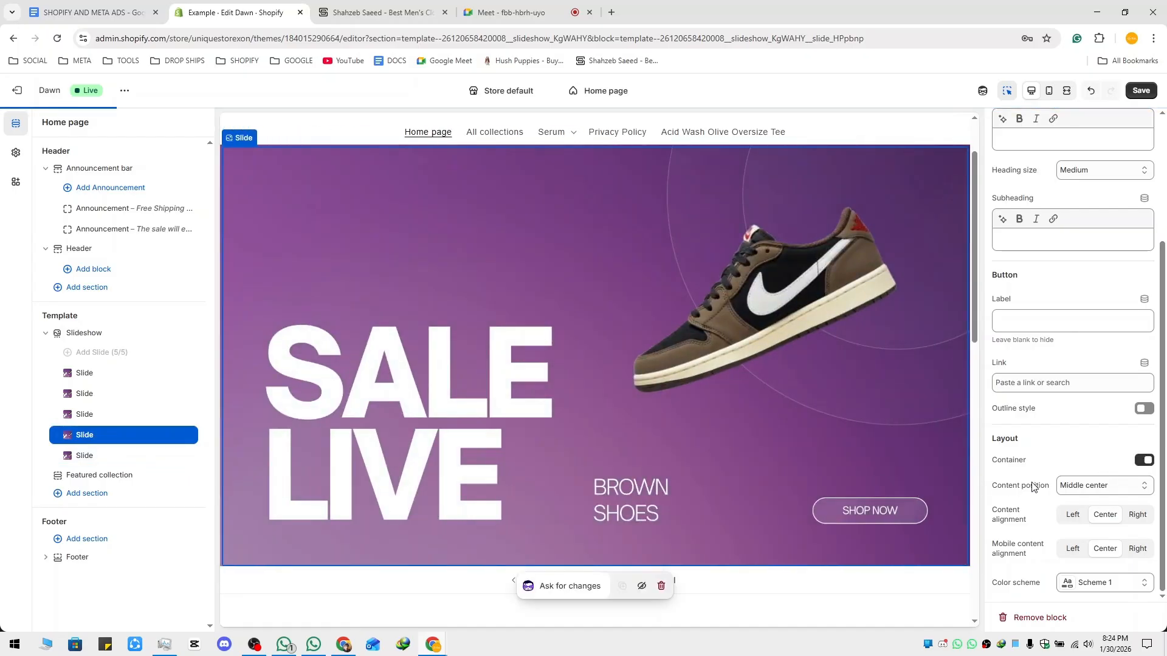
{"action": "left_click", "coordinate": [570, 482]}
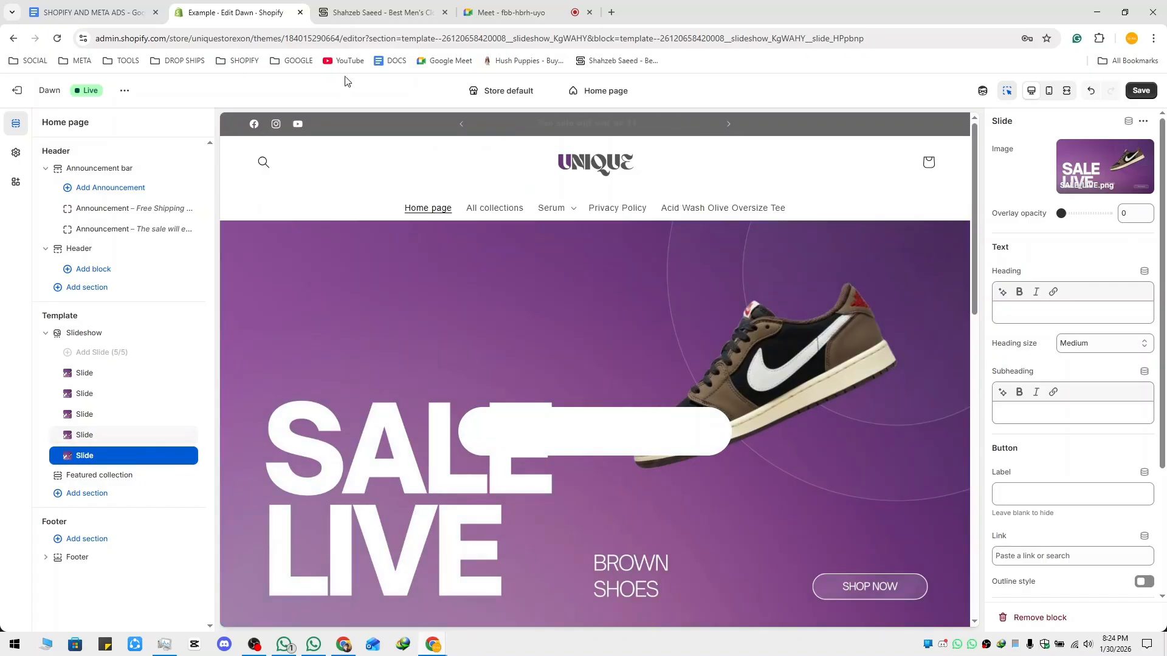
Switch to the reference men's clothing store and open the collection linked from its Polos banner.
{"action": "left_click", "coordinate": [380, 12]}
{"action": "scroll", "coordinate": [543, 381], "scroll_direction": "down", "scroll_amount": 2}
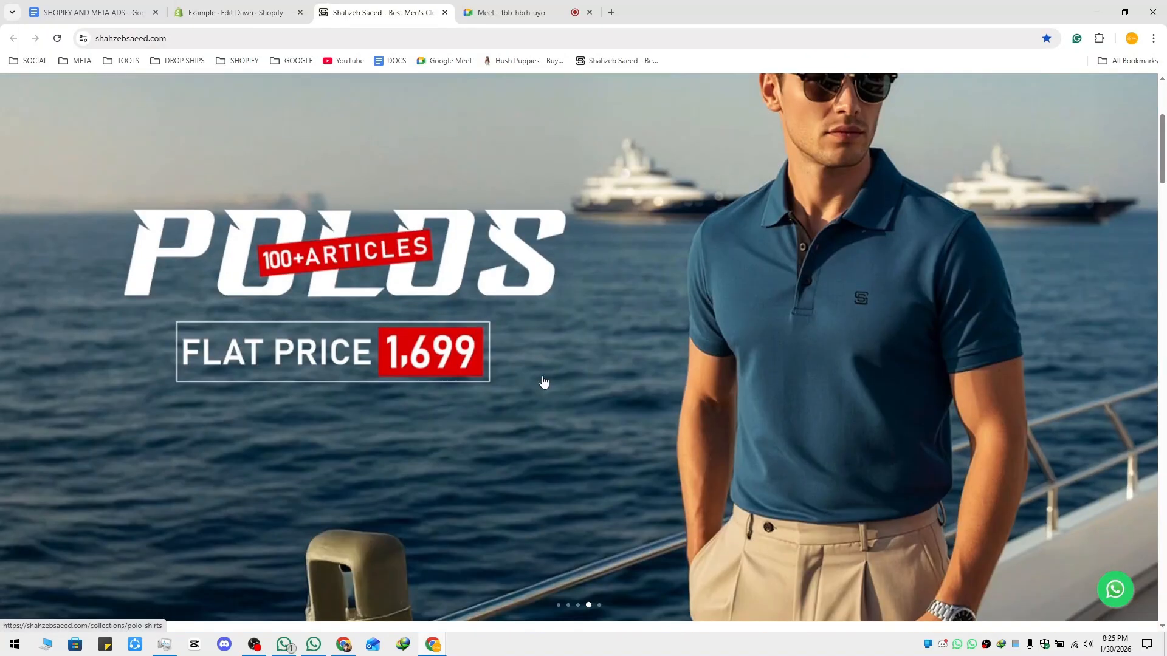
{"action": "left_click", "coordinate": [495, 390]}
Return to the theme editor, review the slideshow banner and save the theme.
{"action": "left_click", "coordinate": [237, 12]}
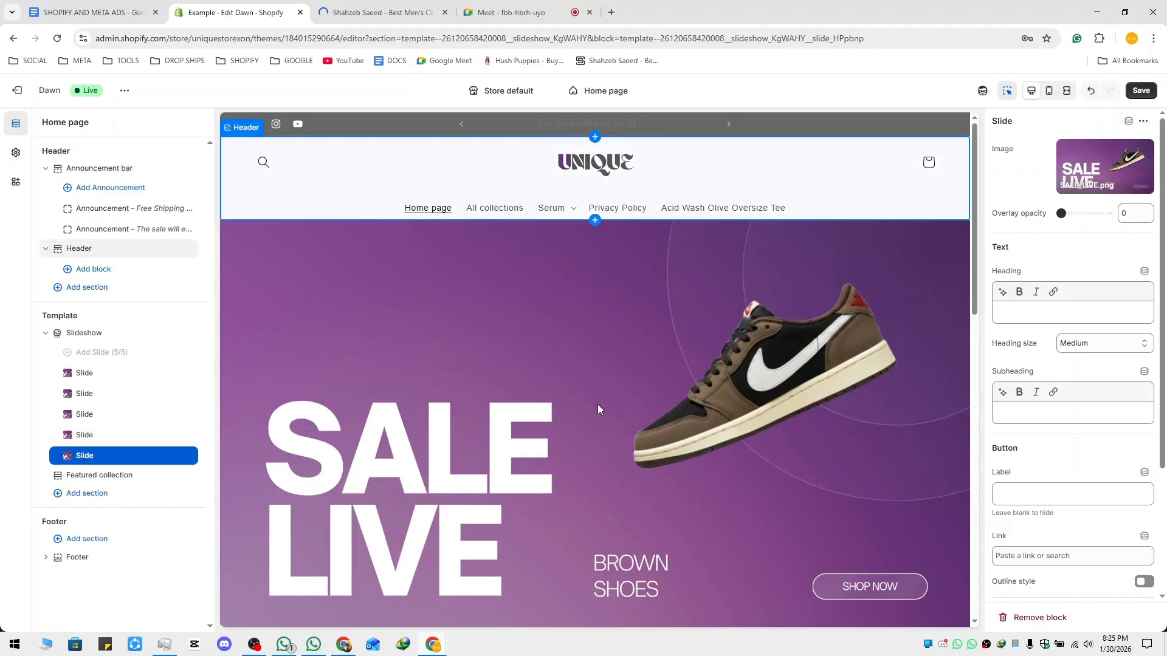
{"action": "scroll", "coordinate": [598, 405], "scroll_direction": "down", "scroll_amount": 2}
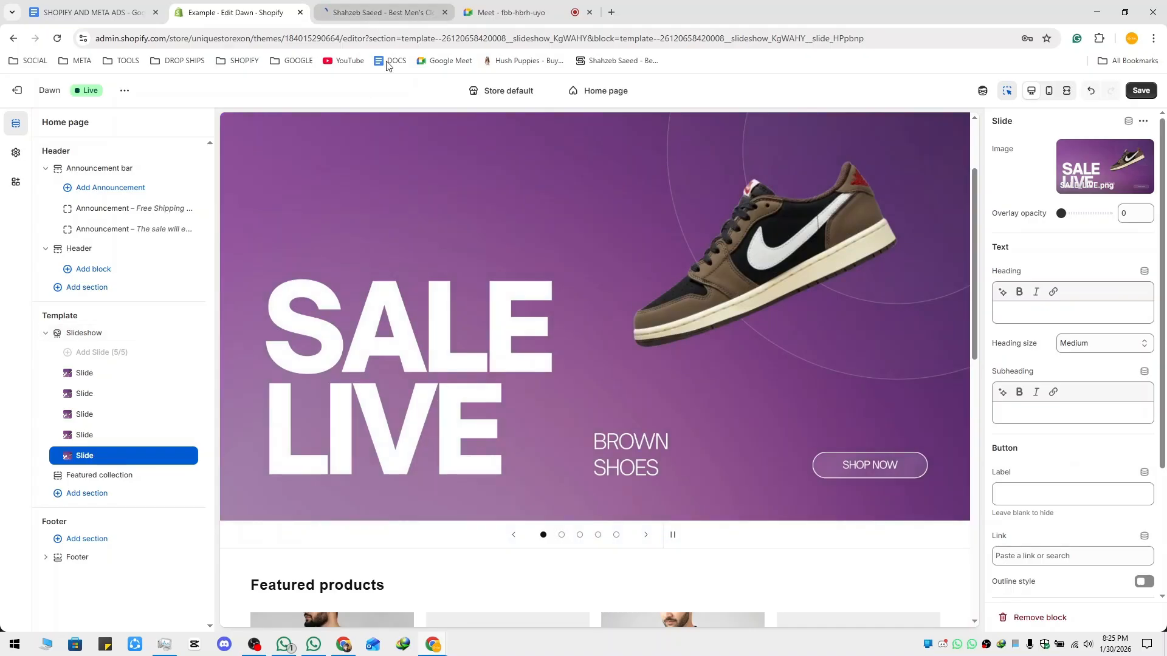
{"action": "left_click", "coordinate": [1141, 90]}
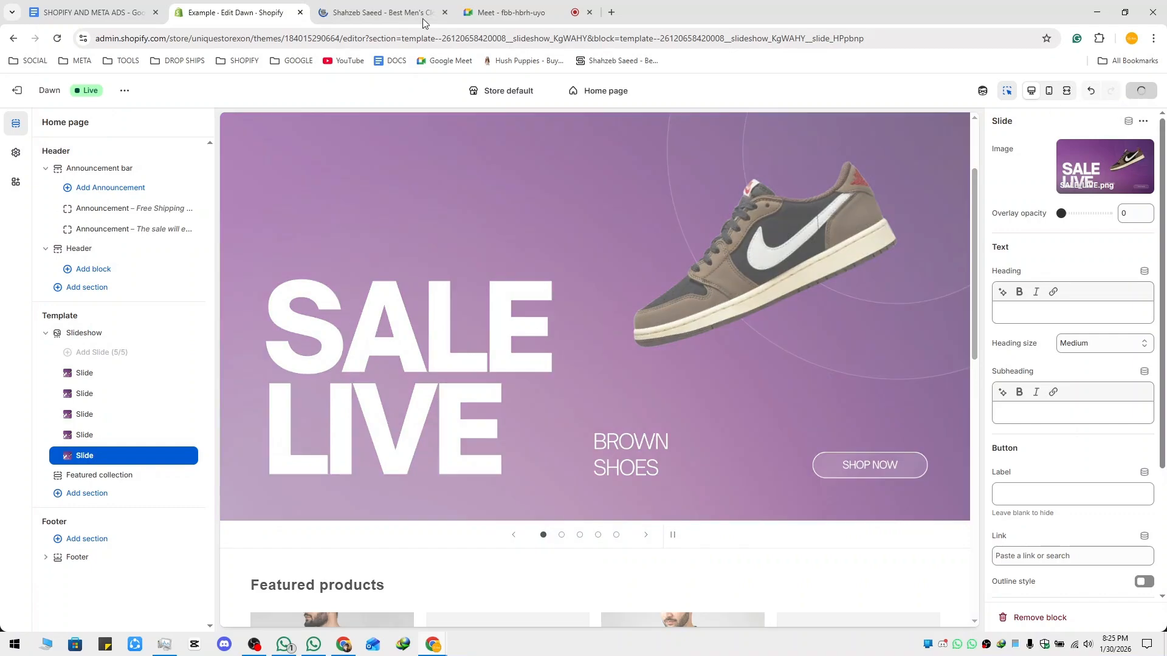
Turn off the layout container for the fifth slide of the Slideshow.
{"action": "left_click", "coordinate": [378, 20]}
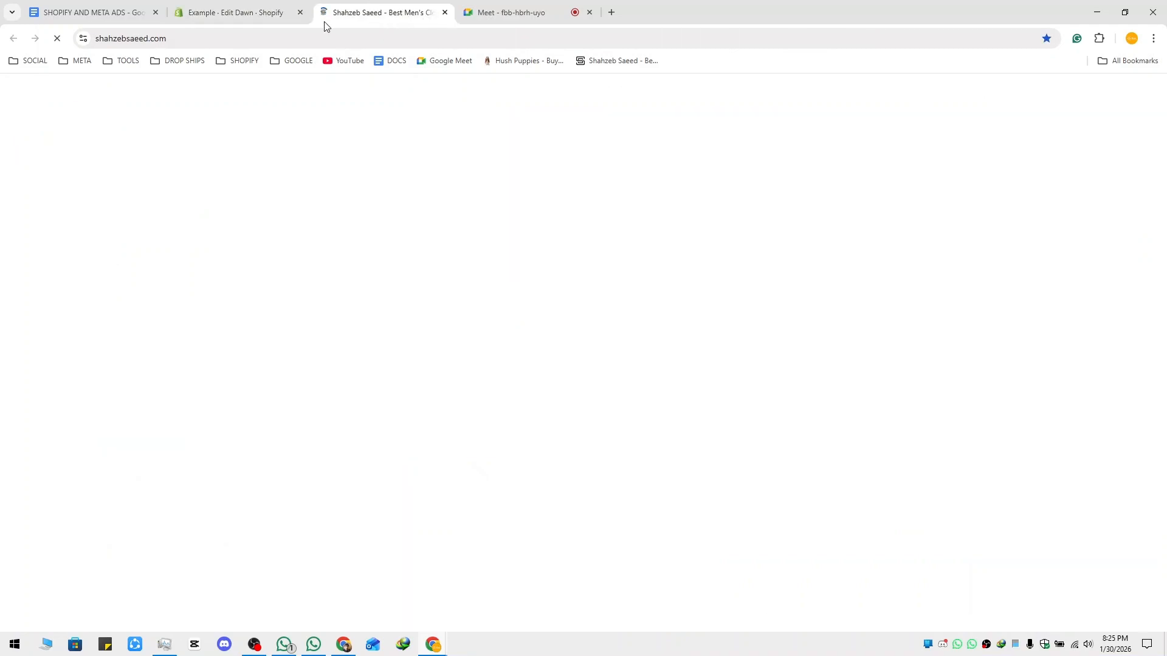
{"action": "left_click", "coordinate": [265, 14]}
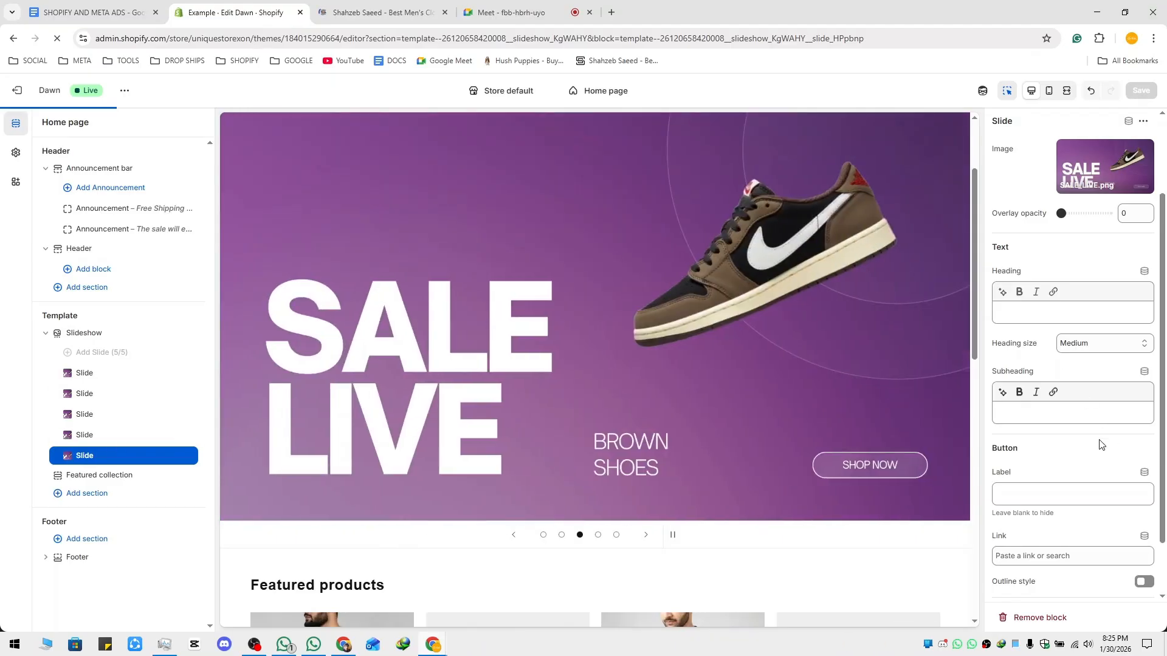
{"action": "scroll", "coordinate": [1097, 446], "scroll_direction": "down", "scroll_amount": 3}
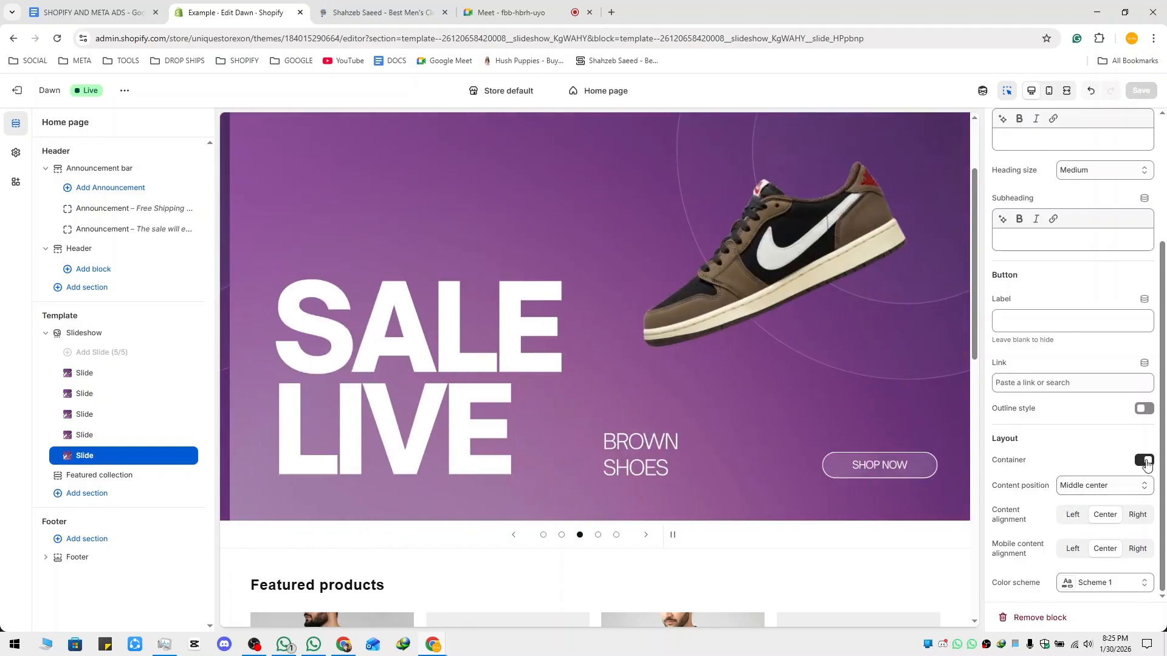
{"action": "left_click", "coordinate": [1144, 461]}
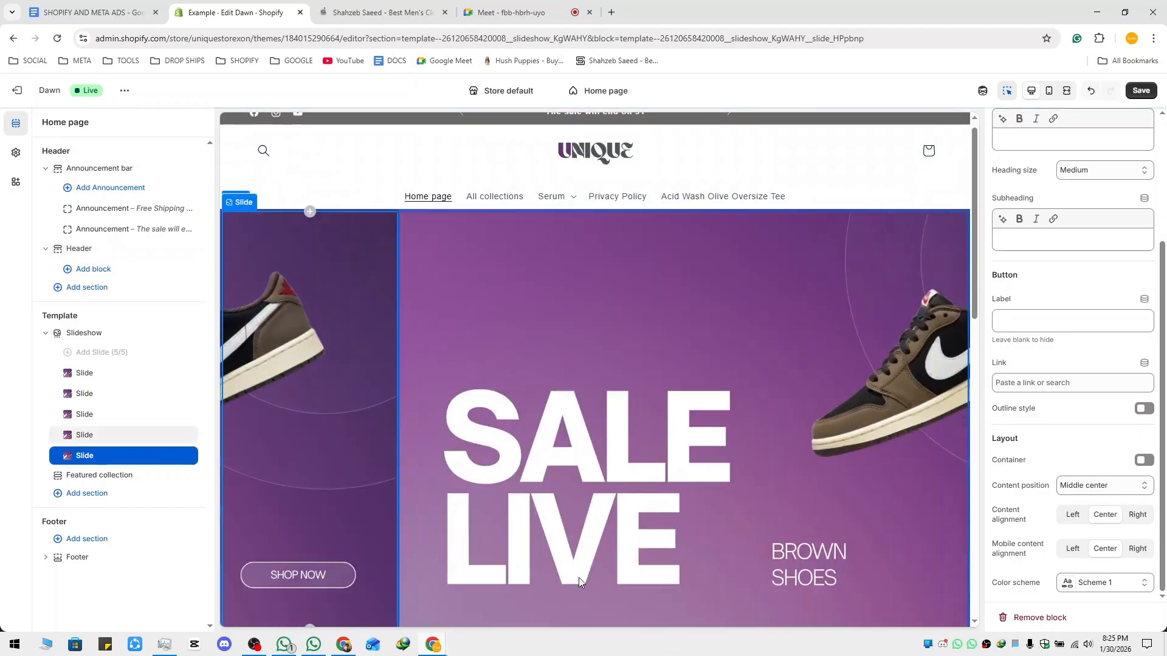
{"action": "left_click", "coordinate": [1099, 486]}
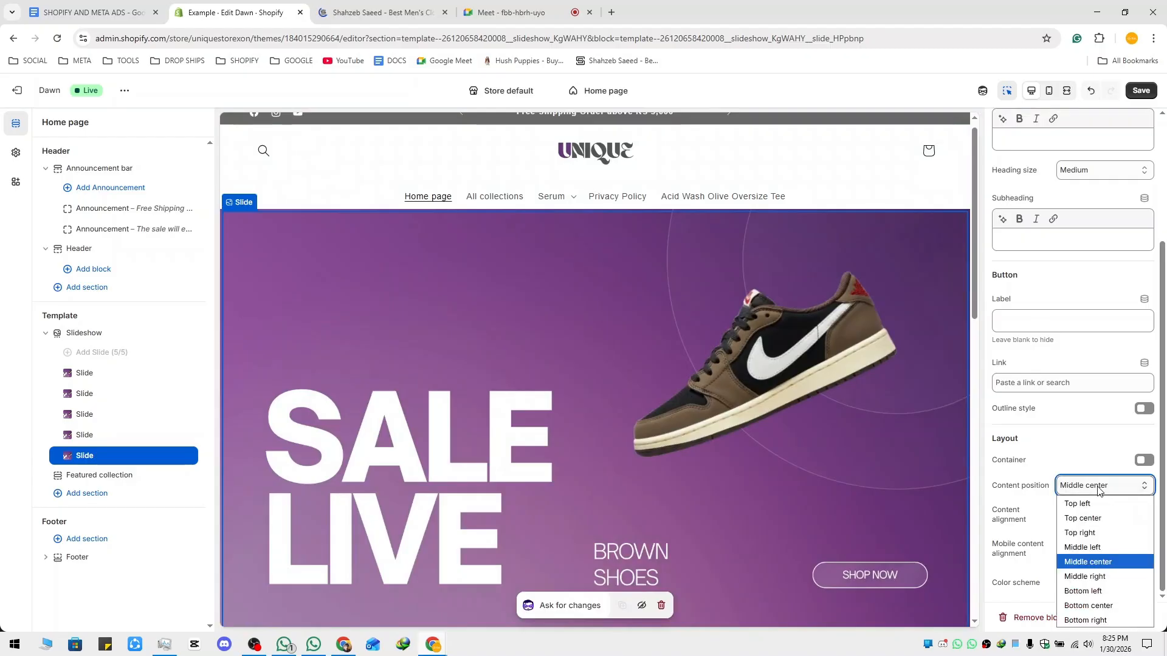
{"action": "left_click", "coordinate": [1087, 470]}
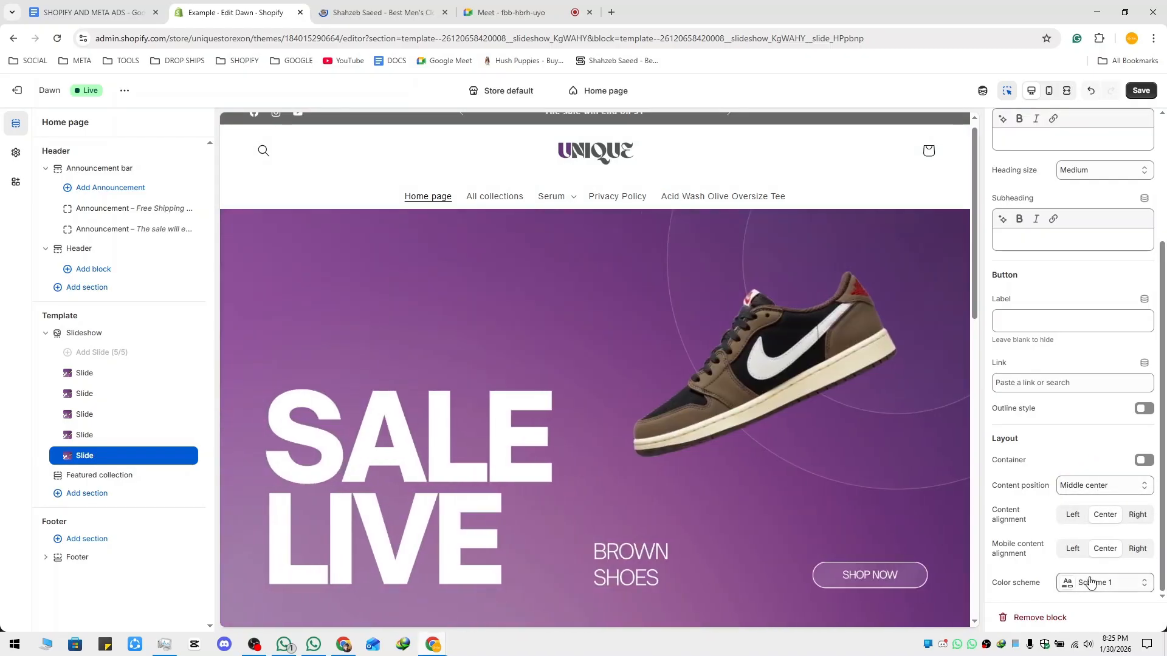
{"action": "scroll", "coordinate": [1091, 582], "scroll_direction": "up", "scroll_amount": 3}
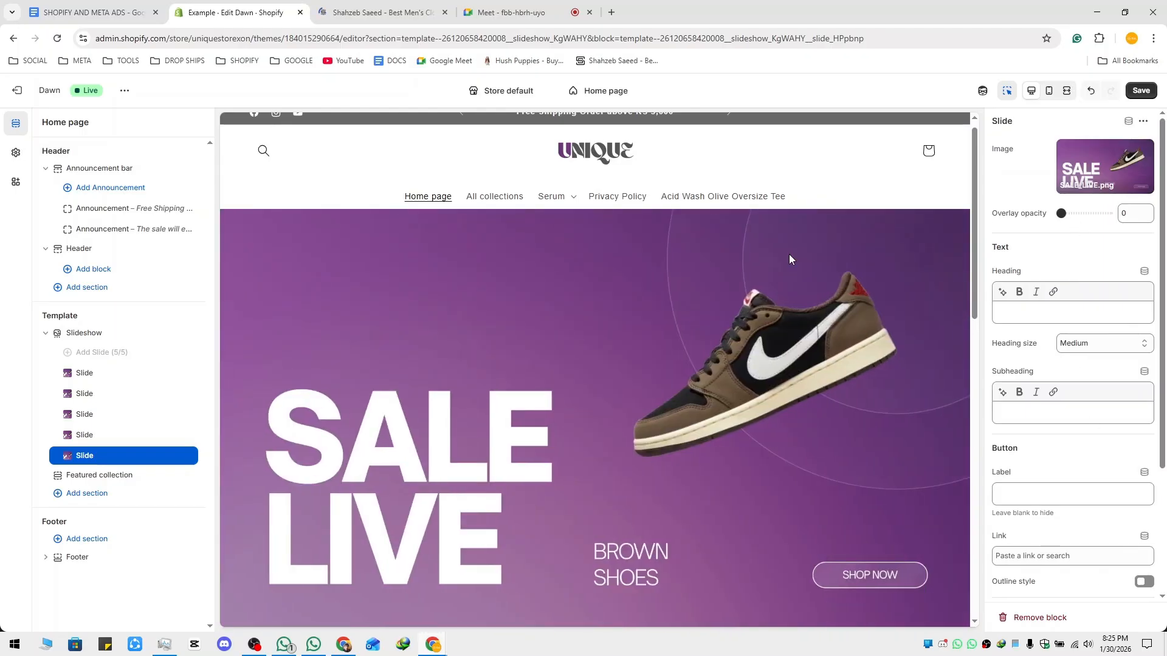
Compare the home page's featured products with the tagline and product layout below the reference store's banner.
{"action": "left_click", "coordinate": [45, 333]}
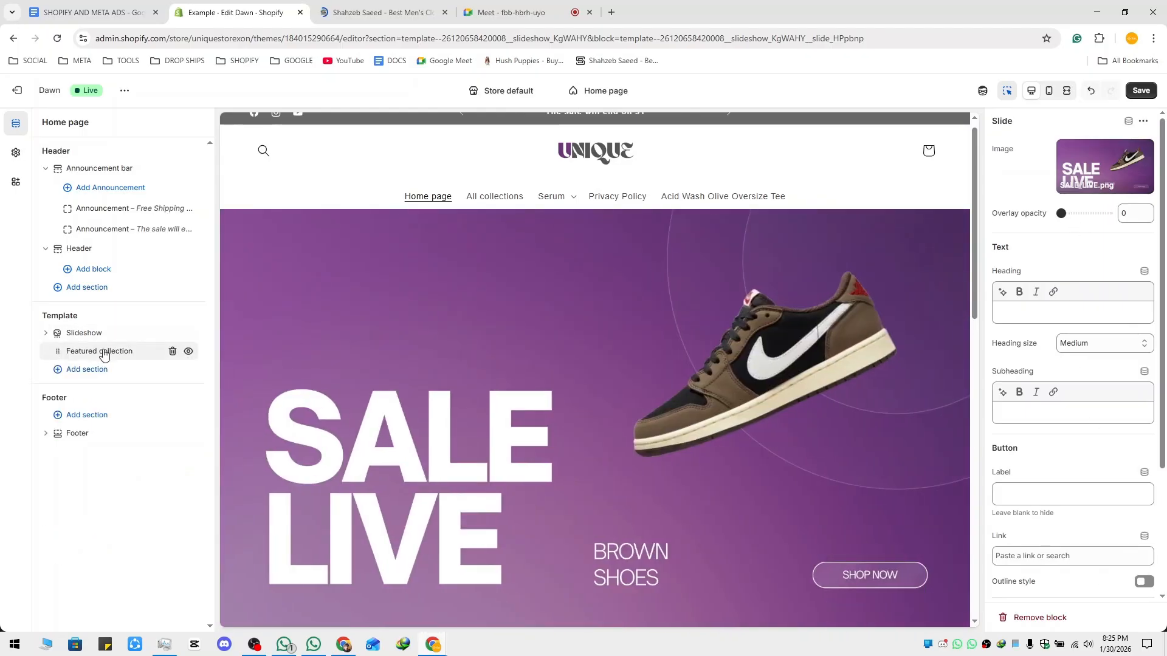
{"action": "scroll", "coordinate": [413, 334], "scroll_direction": "down", "scroll_amount": 10}
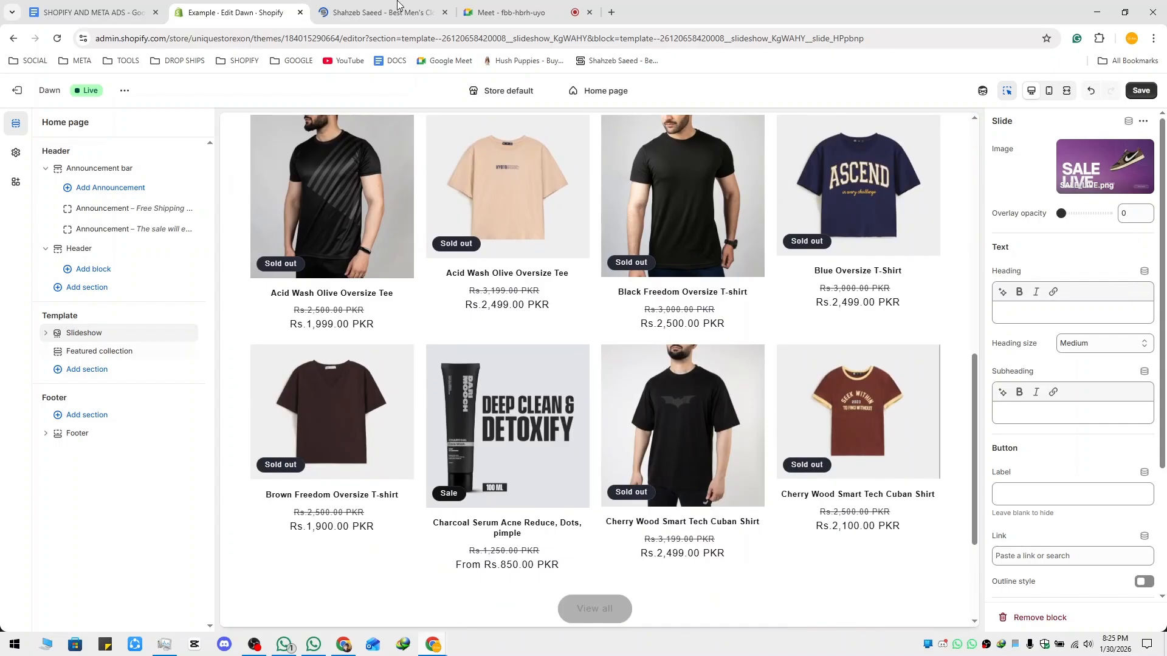
{"action": "left_click", "coordinate": [398, 5]}
{"action": "scroll", "coordinate": [425, 328], "scroll_direction": "up", "scroll_amount": 4}
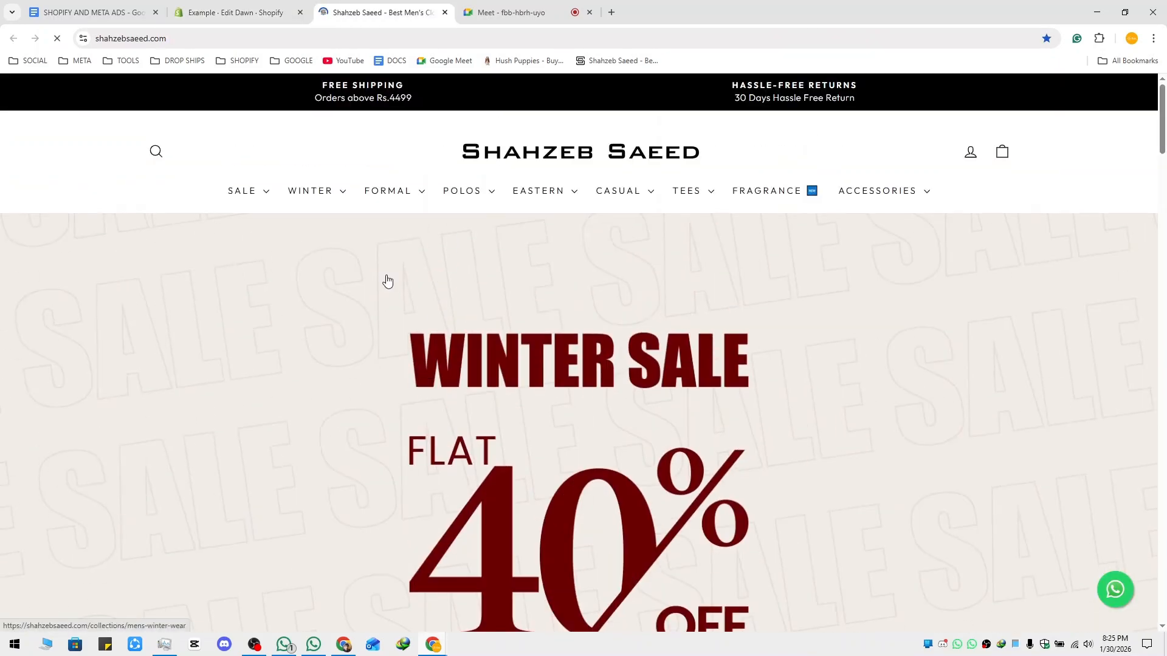
{"action": "scroll", "coordinate": [531, 336], "scroll_direction": "down", "scroll_amount": 2}
{"action": "scroll", "coordinate": [530, 336], "scroll_direction": "down", "scroll_amount": 12}
{"action": "scroll", "coordinate": [524, 328], "scroll_direction": "up", "scroll_amount": 4}
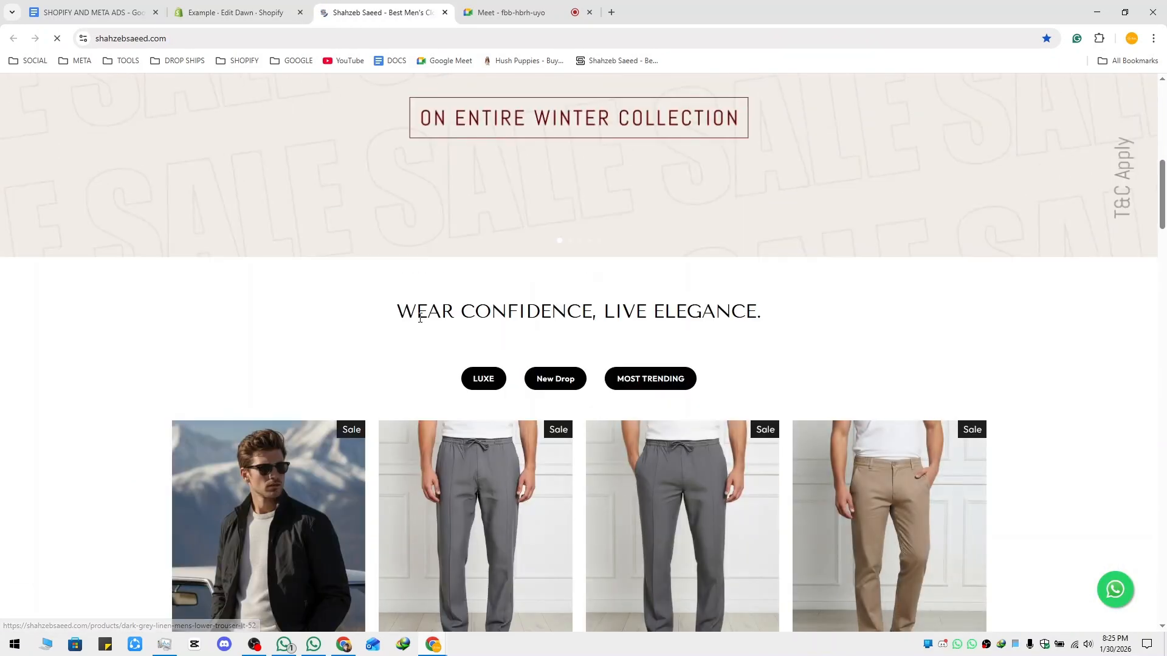
{"action": "left_click_drag", "start_coordinate": [418, 311], "coordinate": [763, 312]}
{"action": "left_click", "coordinate": [785, 327]}
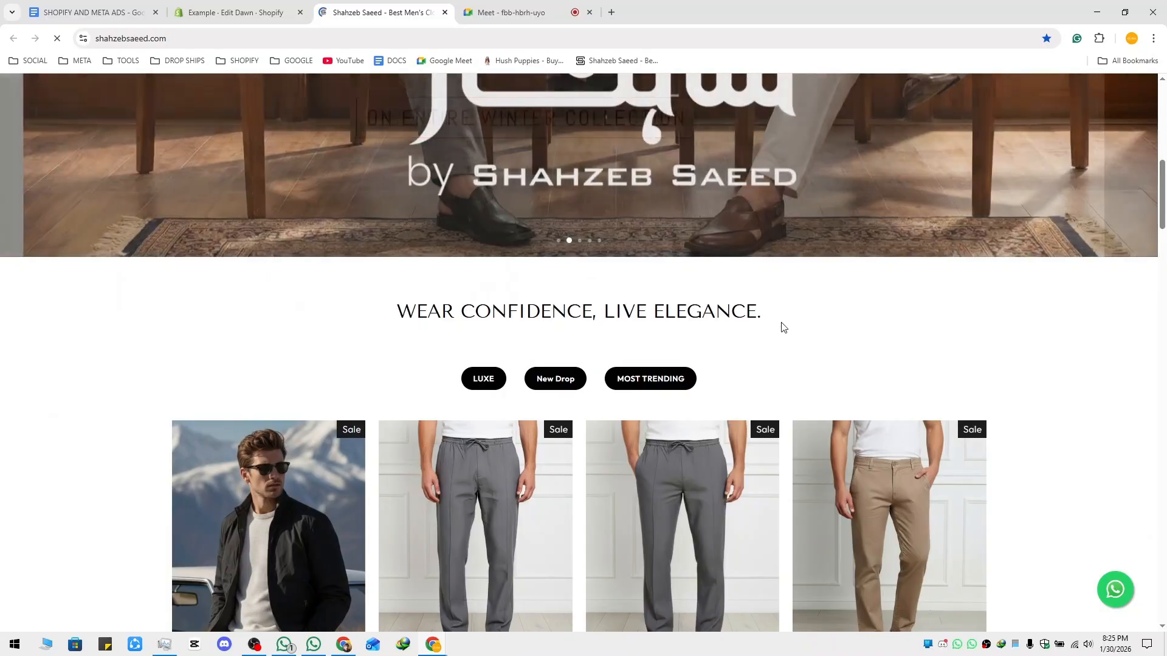
{"action": "left_click", "coordinate": [253, 13]}
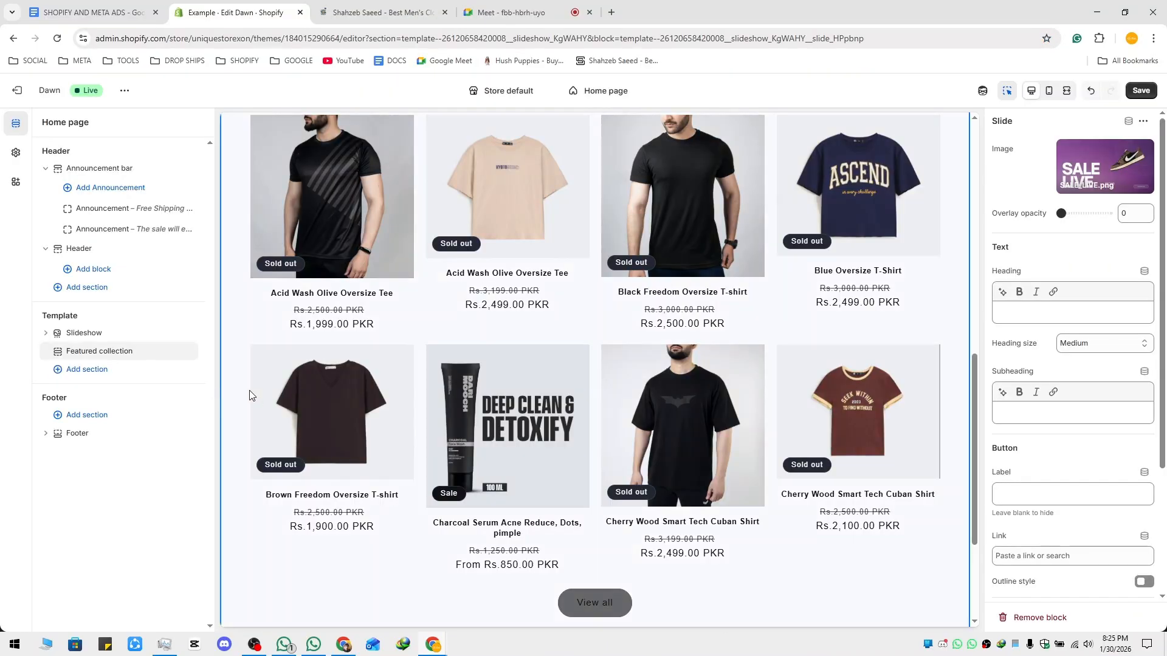
Replace the Featured collection section with a Rich text section that keeps only its heading block.
{"action": "left_click", "coordinate": [172, 353]}
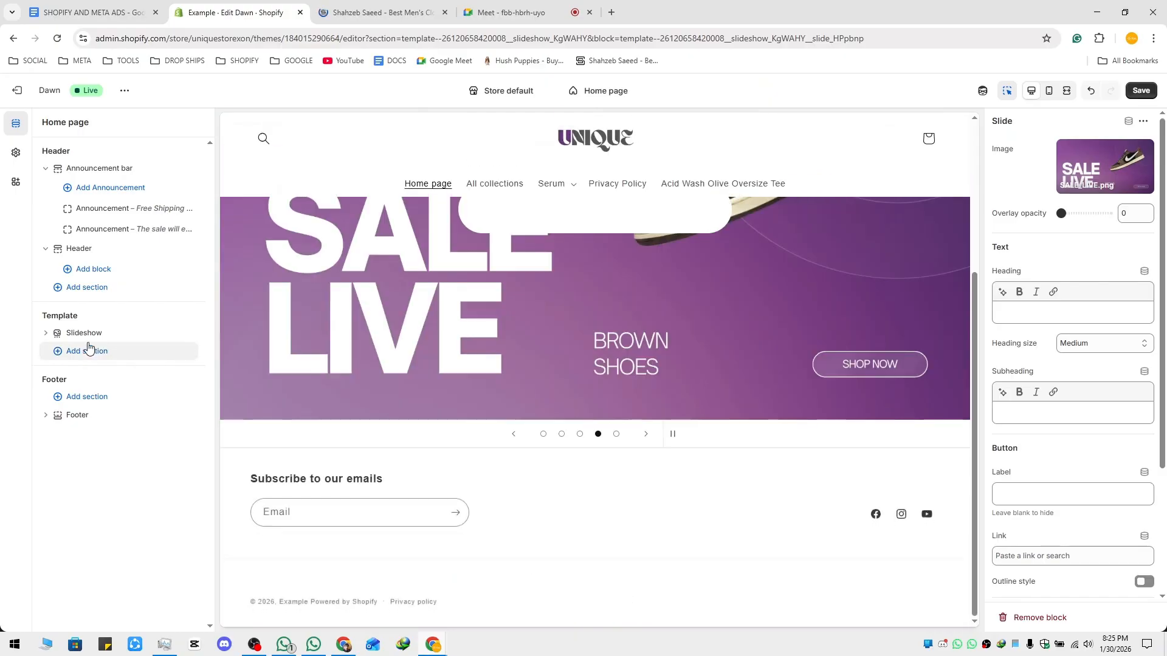
{"action": "left_click", "coordinate": [91, 352]}
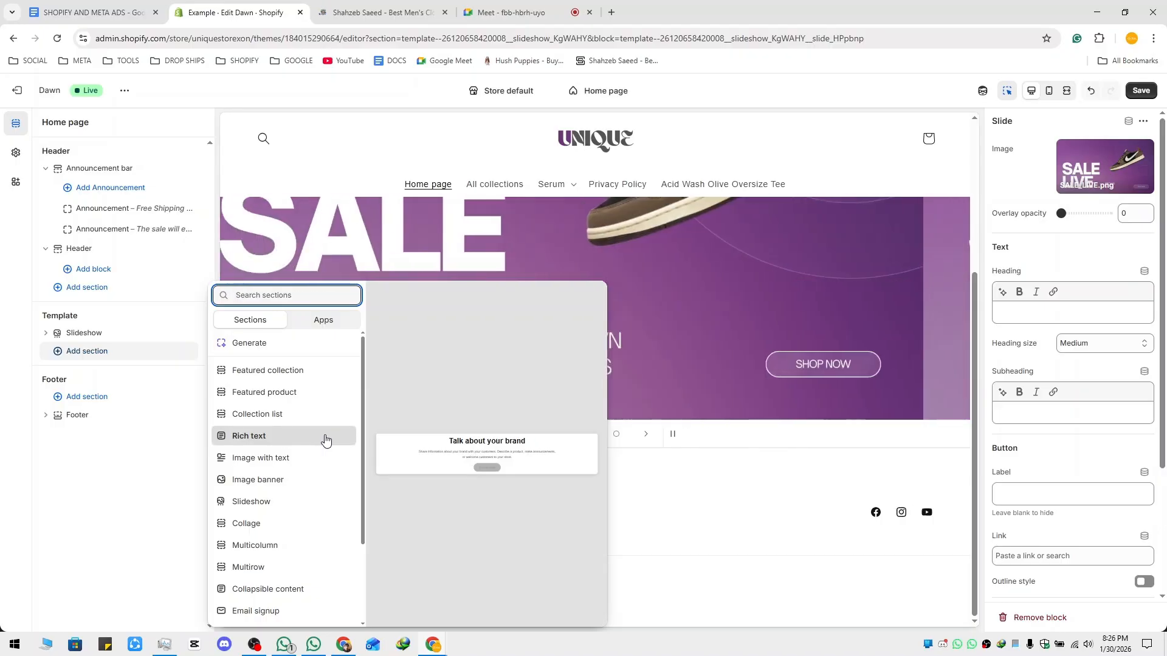
{"action": "left_click", "coordinate": [77, 357]}
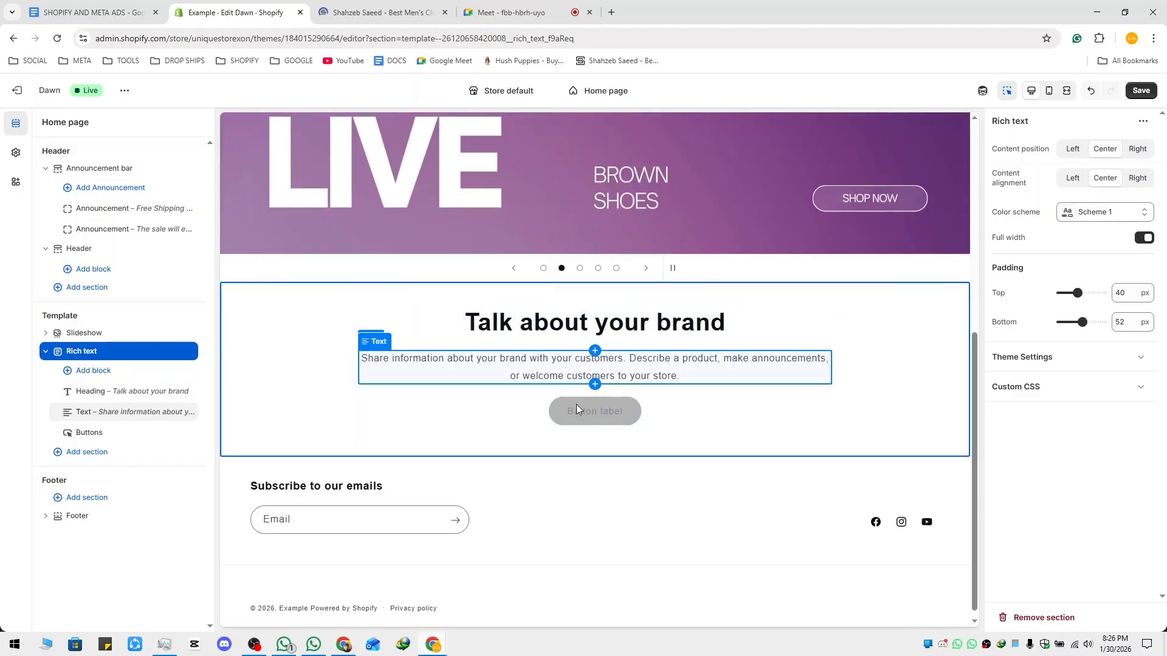
{"action": "left_click", "coordinate": [172, 412]}
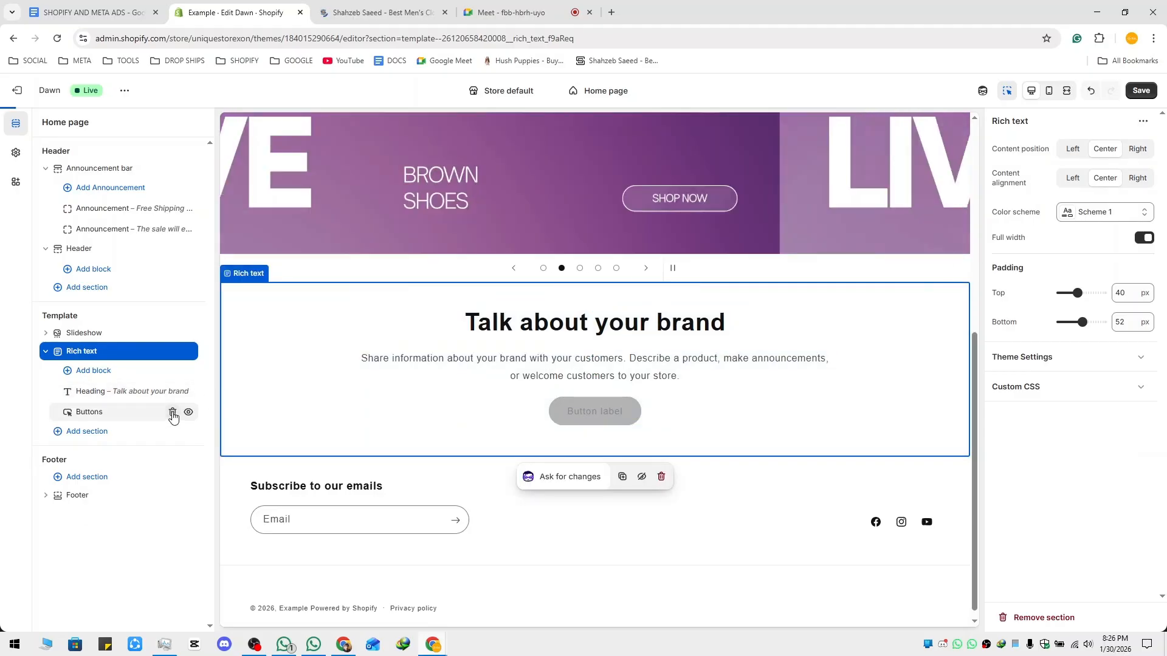
{"action": "left_click", "coordinate": [172, 412]}
Change the Rich text heading to the reference store's tagline, "Wear confidence, live elegance.".
{"action": "left_click", "coordinate": [155, 392]}
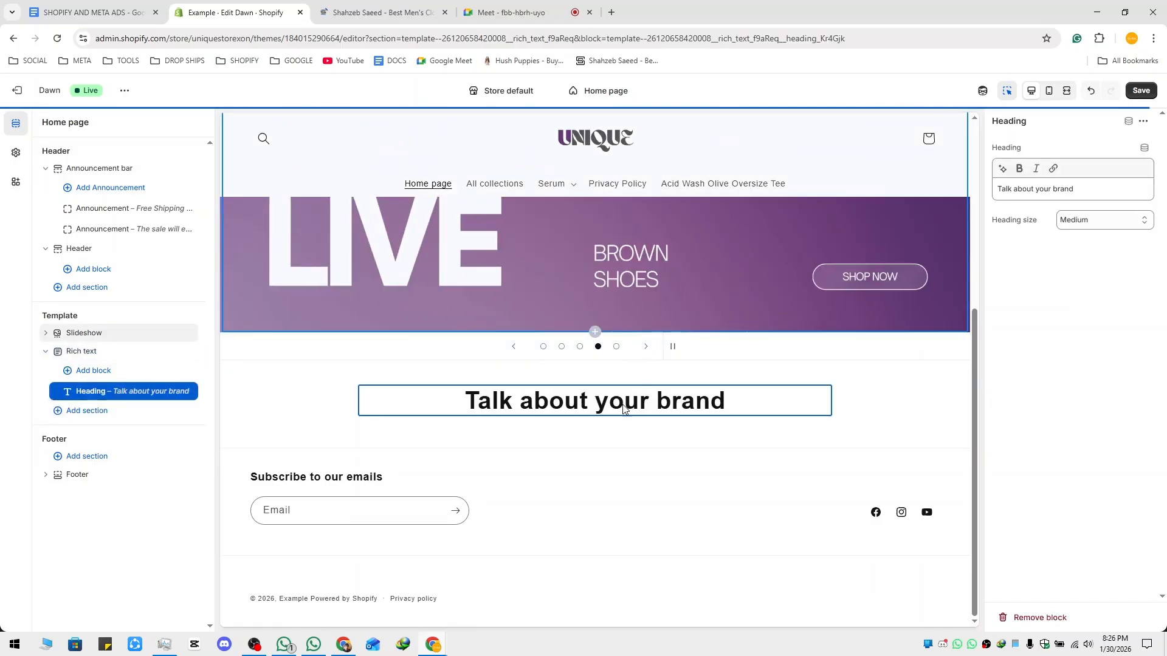
{"action": "left_click", "coordinate": [1065, 193]}
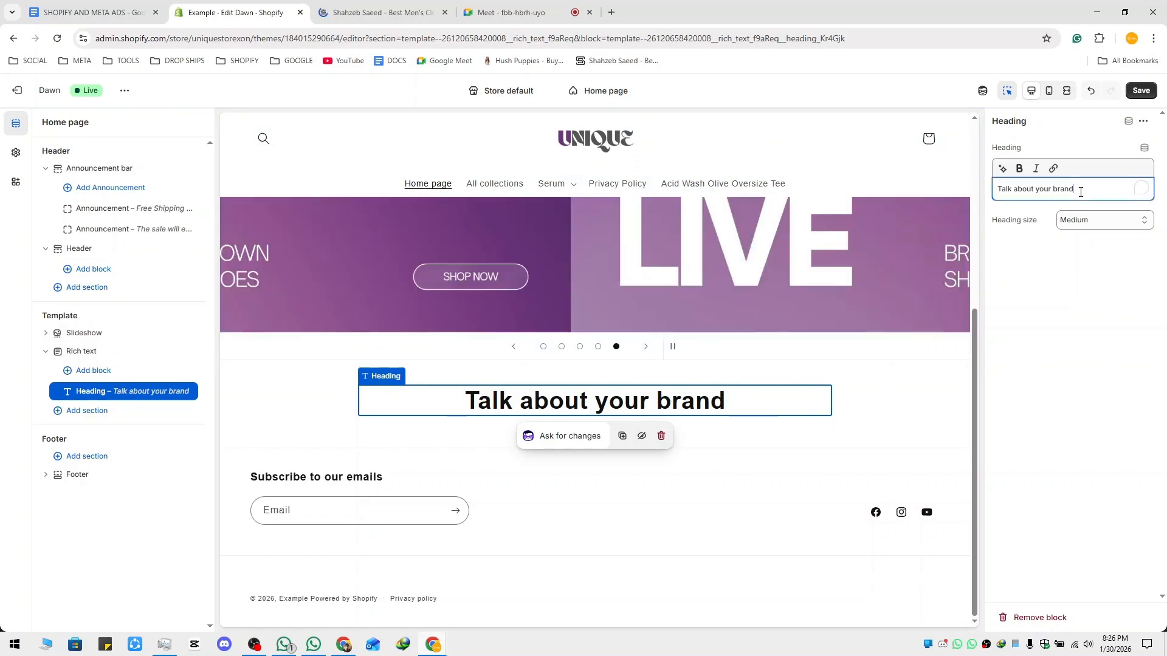
{"action": "key", "text": "ctrl+a"}
{"action": "left_click", "coordinate": [383, 13]}
{"action": "left_click_drag", "start_coordinate": [396, 312], "coordinate": [853, 305]}
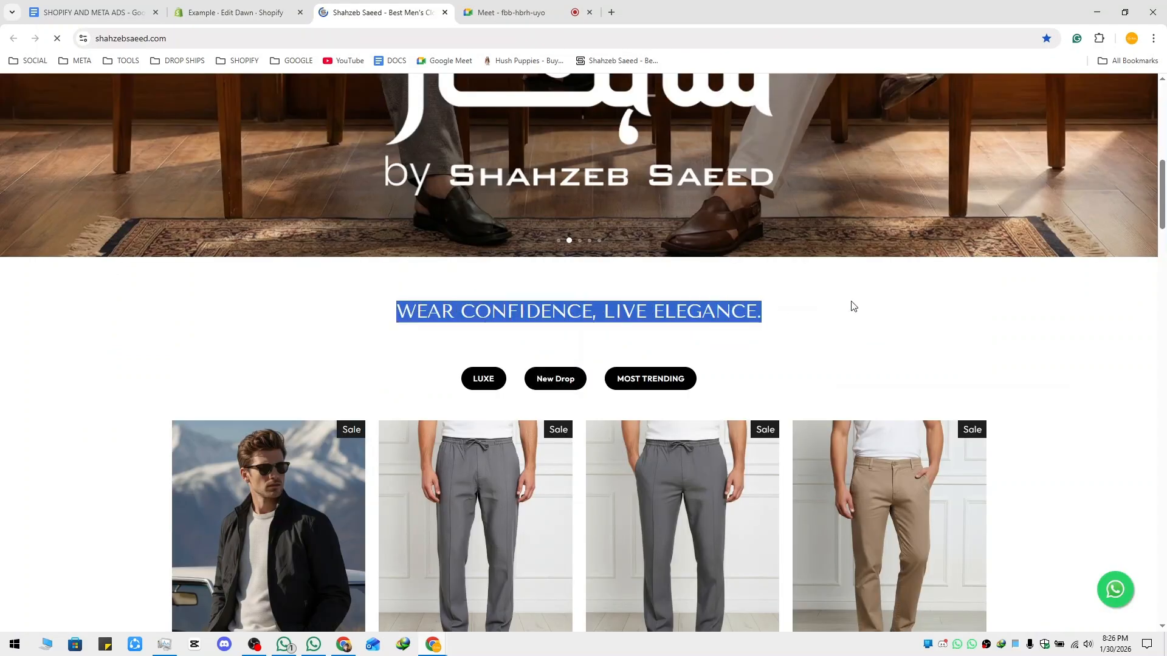
{"action": "left_click", "coordinate": [236, 11]}
{"action": "type", "text": "Wear confidence, live elegance."}
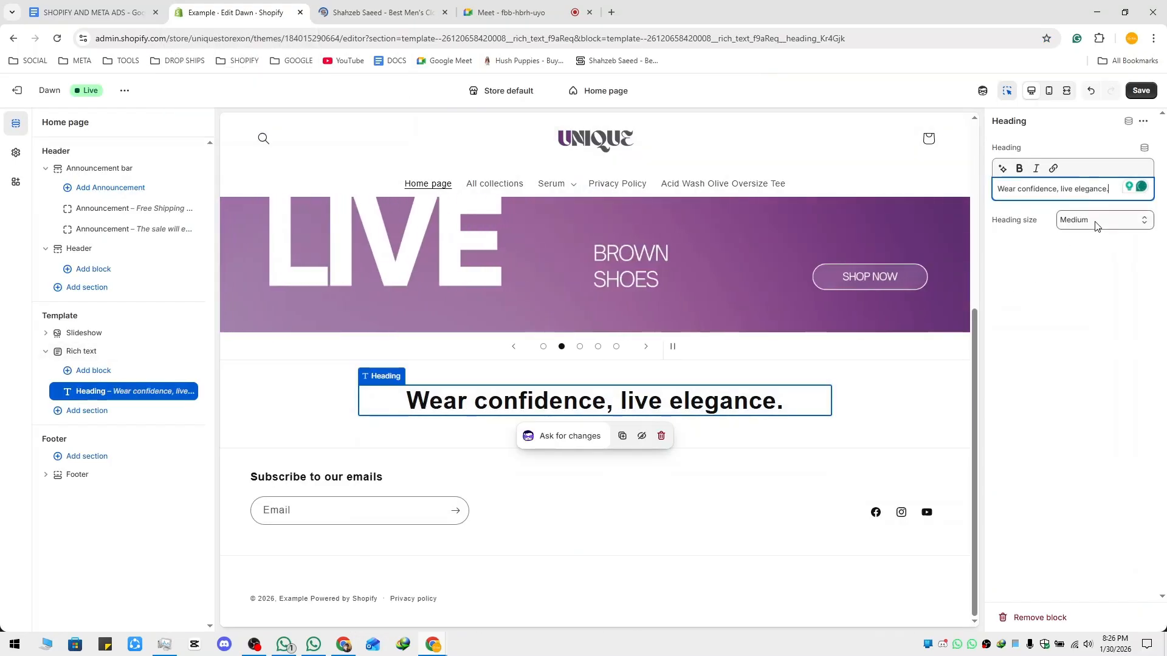
Try the Small heading size for the tagline and set it back to Medium.
{"action": "left_click", "coordinate": [1096, 227]}
{"action": "left_click", "coordinate": [1088, 239]}
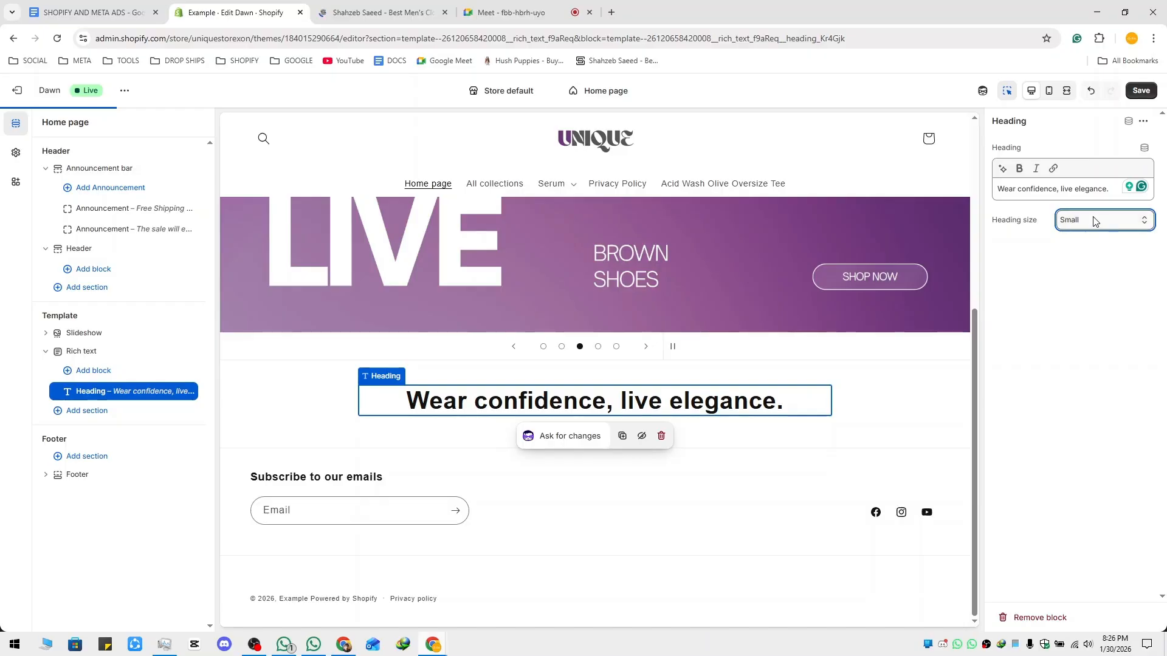
{"action": "left_click", "coordinate": [1094, 221]}
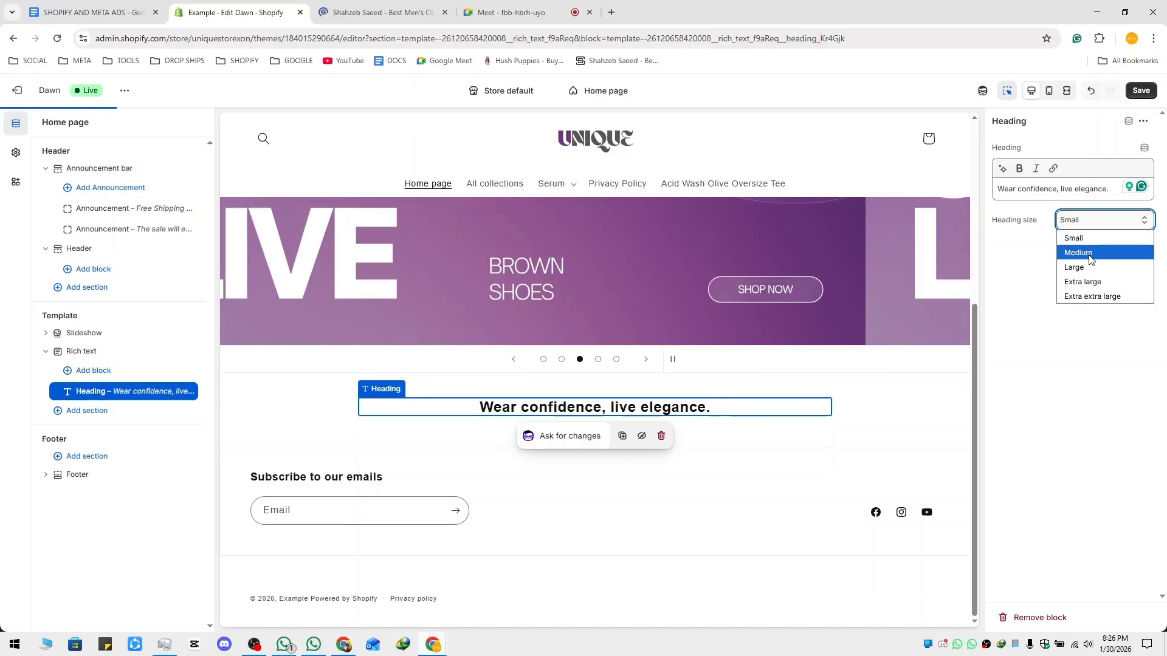
{"action": "left_click", "coordinate": [1088, 253]}
Show the home page in the mobile preview and examine the reference store's banner and tagline in a 400-pixel-wide mobile emulation.
{"action": "left_click", "coordinate": [1045, 94]}
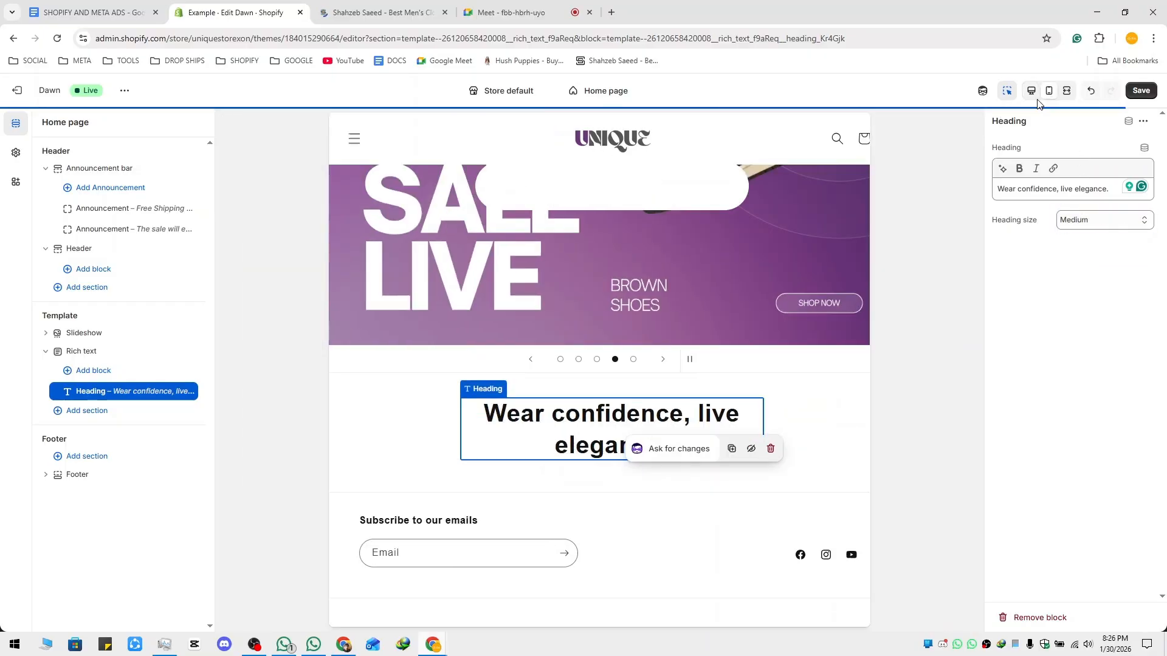
{"action": "left_click", "coordinate": [435, 10]}
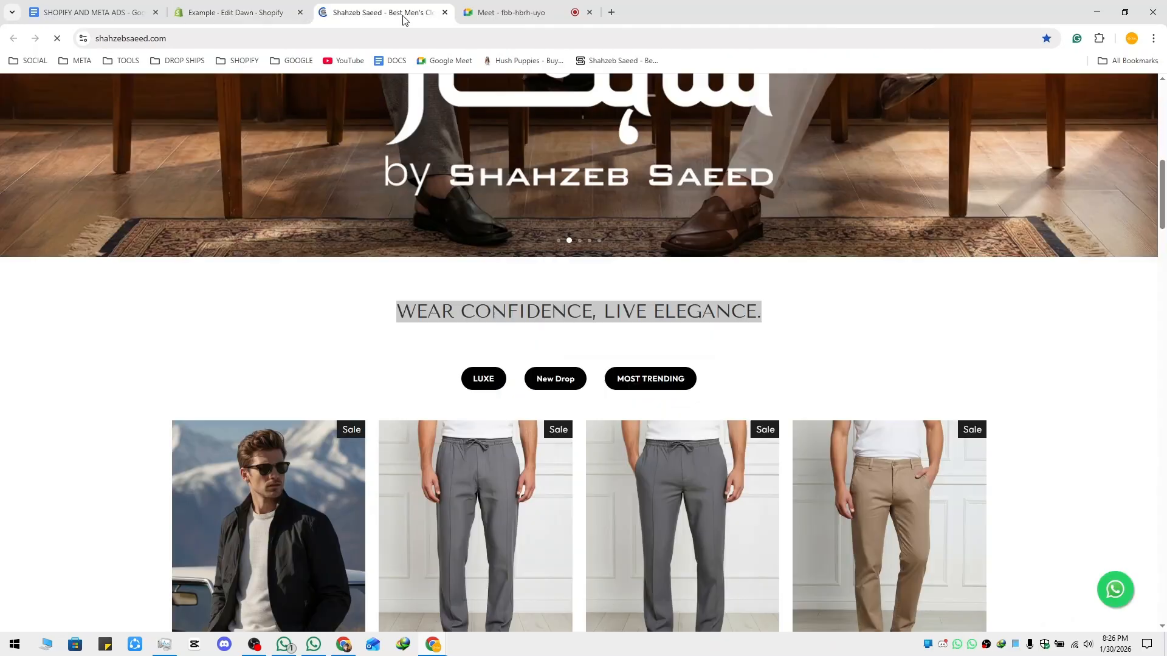
{"action": "key", "text": "F12"}
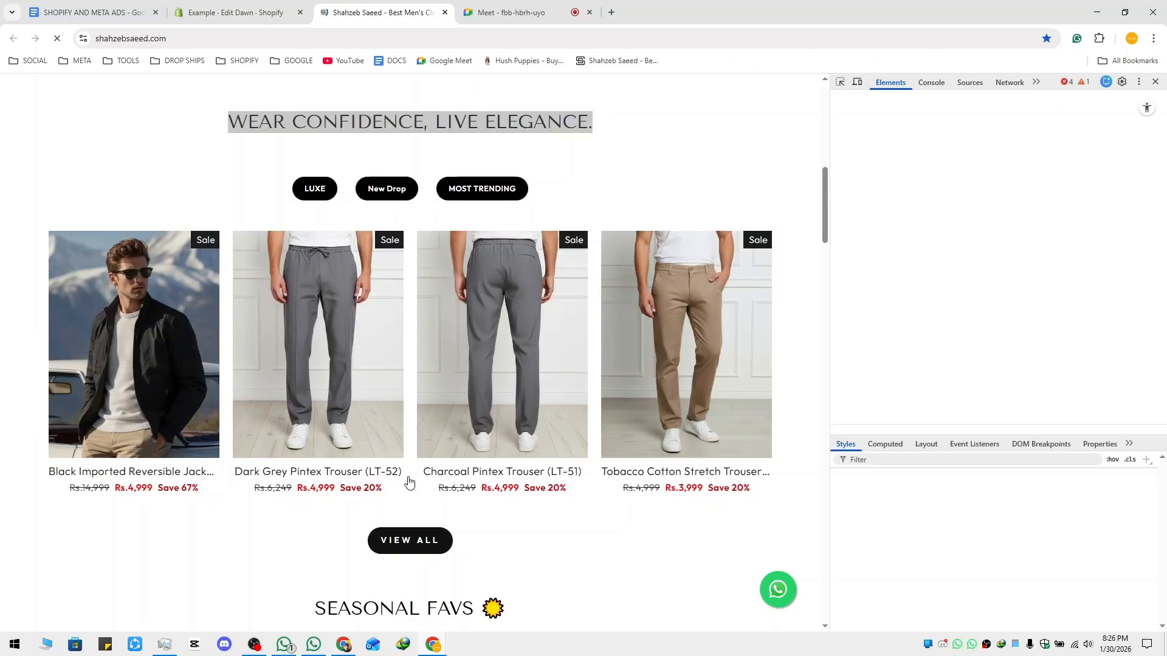
{"action": "left_click", "coordinate": [857, 83]}
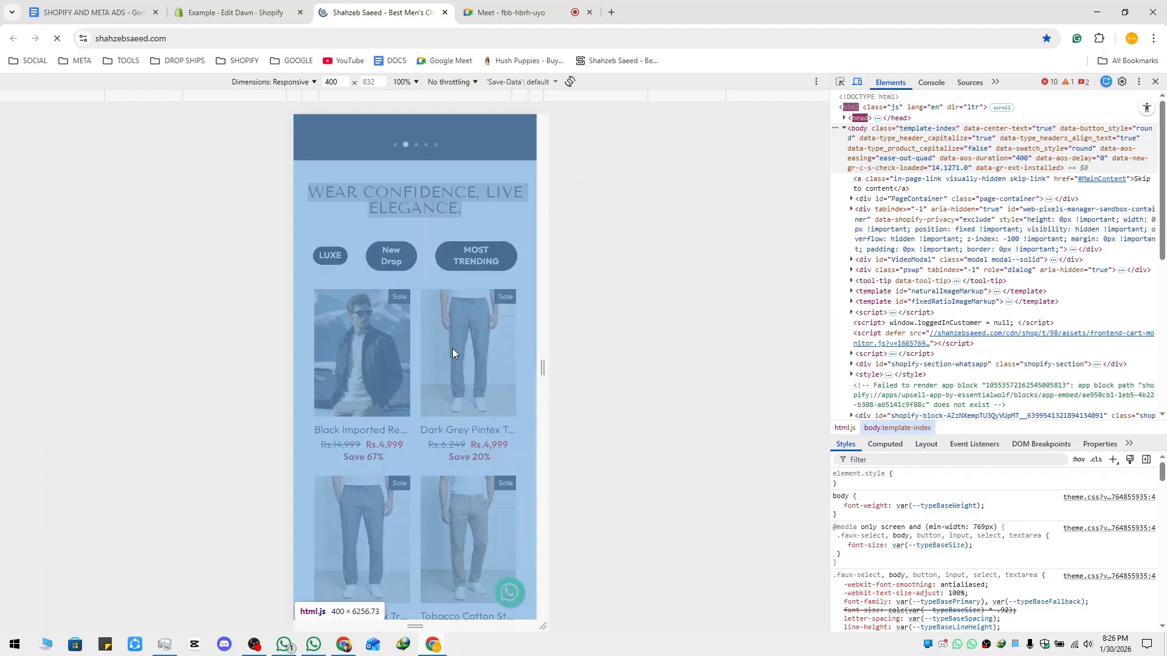
{"action": "scroll", "coordinate": [489, 456], "scroll_direction": "down", "scroll_amount": 2}
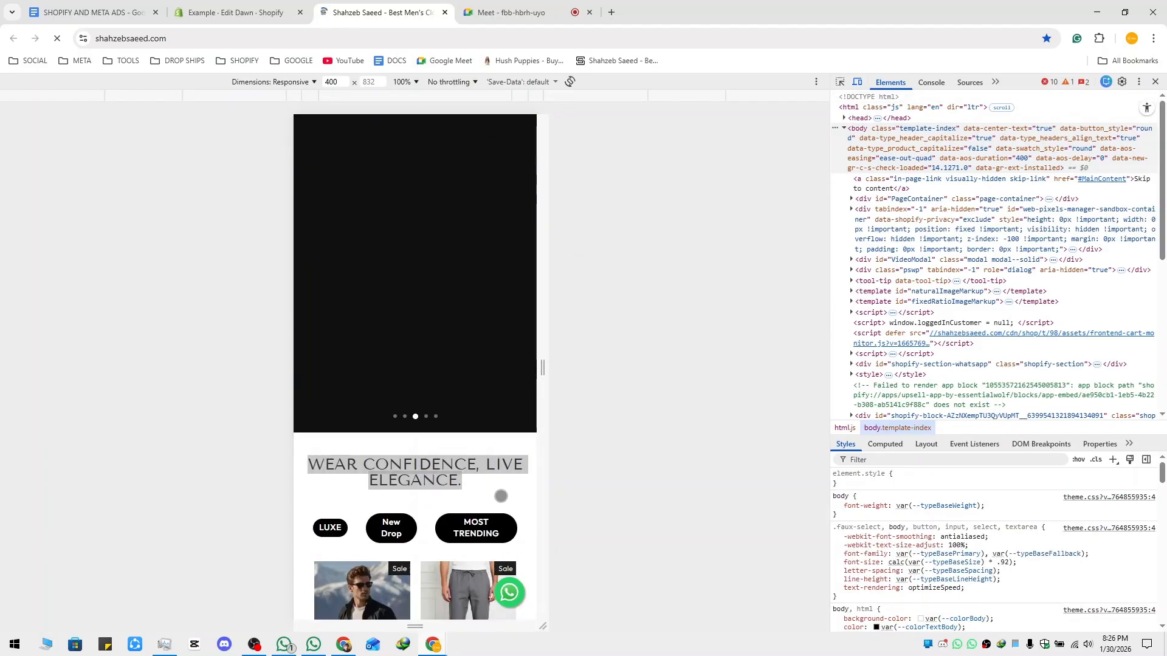
{"action": "scroll", "coordinate": [501, 496], "scroll_direction": "up", "scroll_amount": 2}
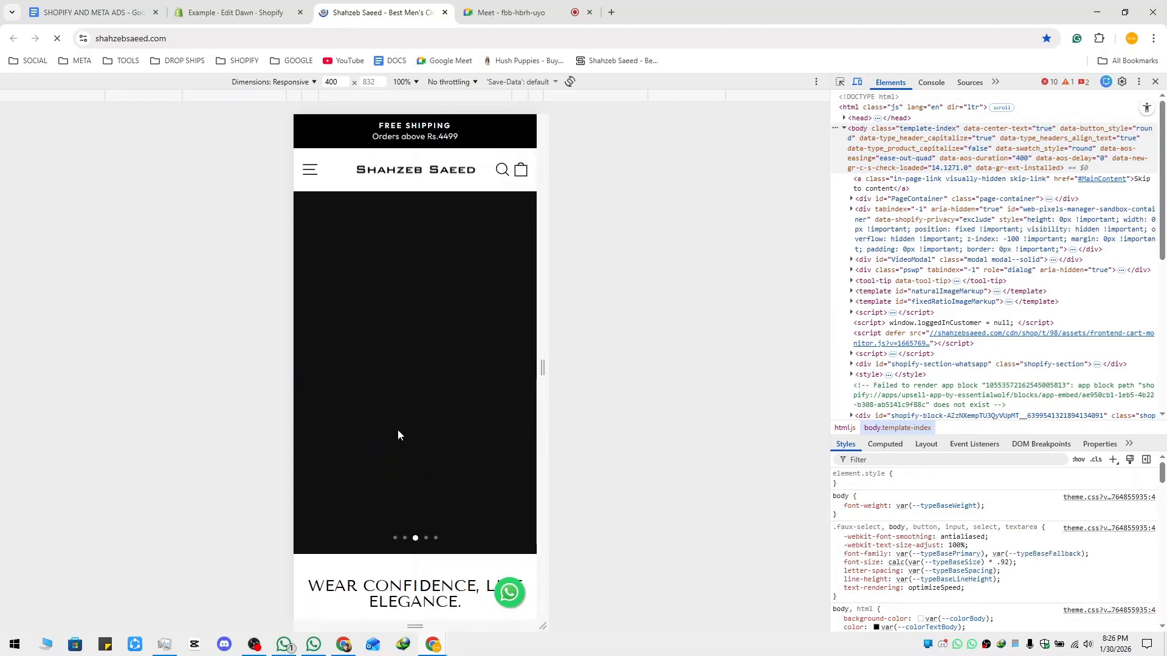
{"action": "scroll", "coordinate": [395, 389], "scroll_direction": "down", "scroll_amount": 2}
{"action": "scroll", "coordinate": [371, 307], "scroll_direction": "up", "scroll_amount": 2}
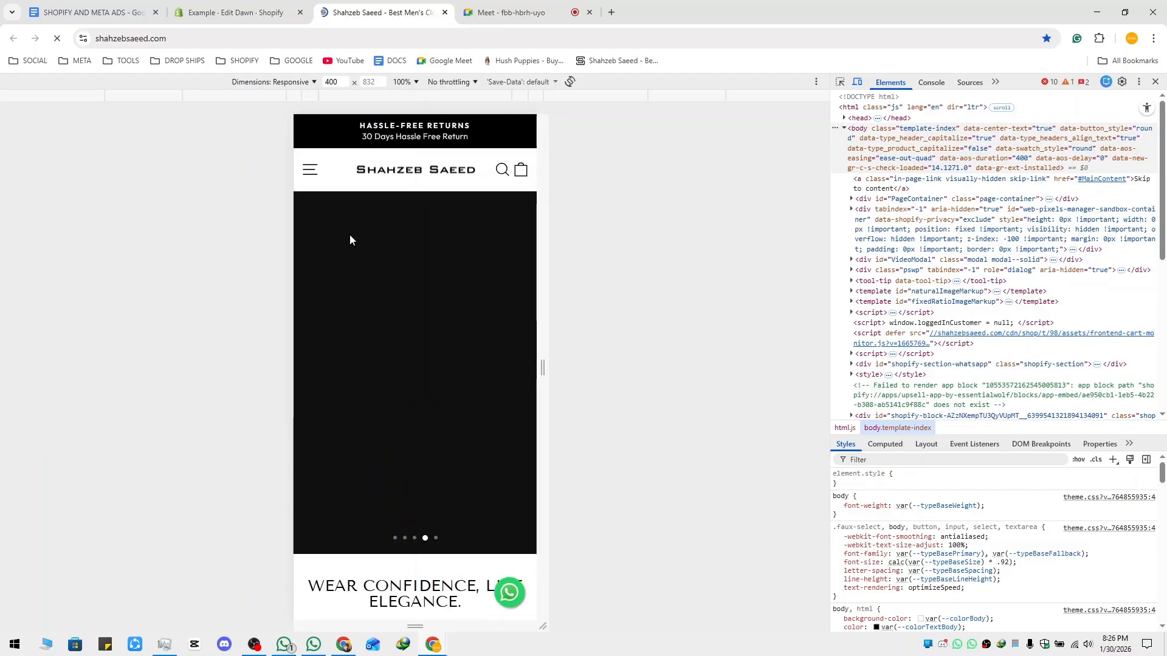
{"action": "left_click", "coordinate": [231, 11]}
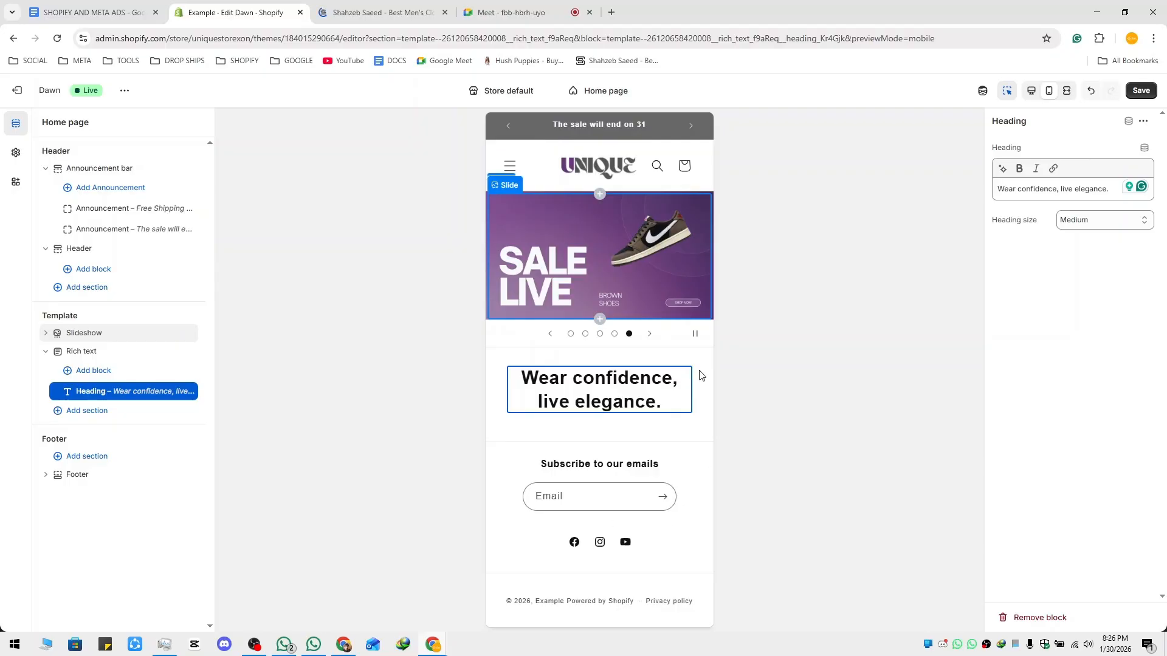
Check the reference store's tagline in its mobile view, and set the Dawn theme's heading font to New York.
{"action": "left_click", "coordinate": [369, 12]}
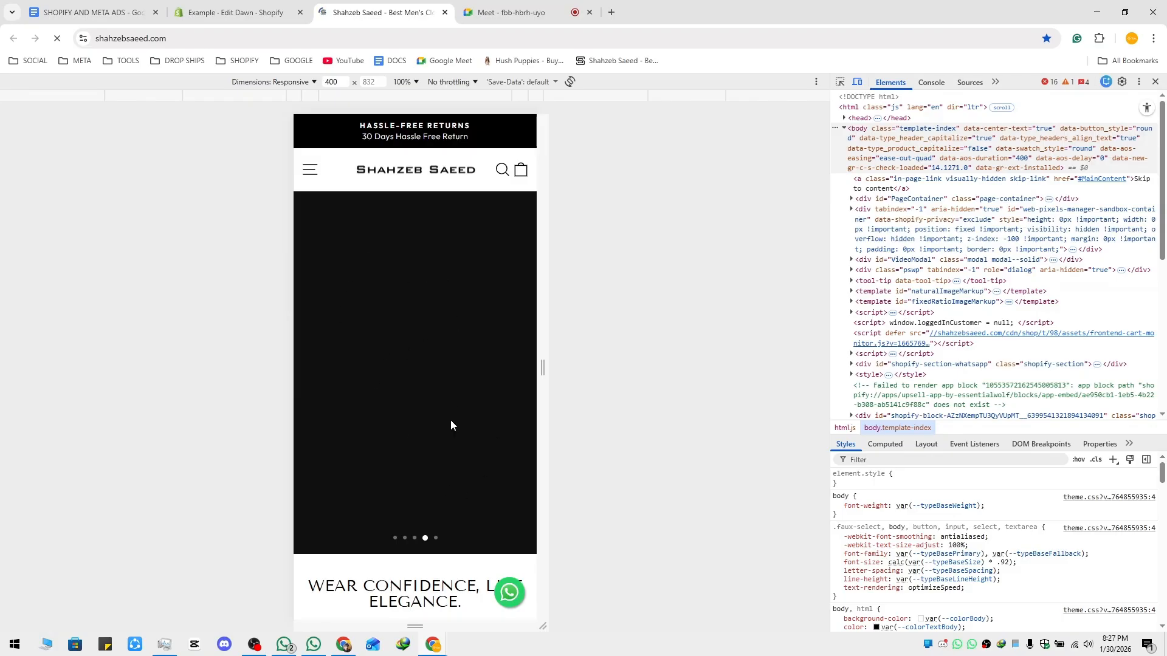
{"action": "scroll", "coordinate": [451, 425], "scroll_direction": "down", "scroll_amount": 4}
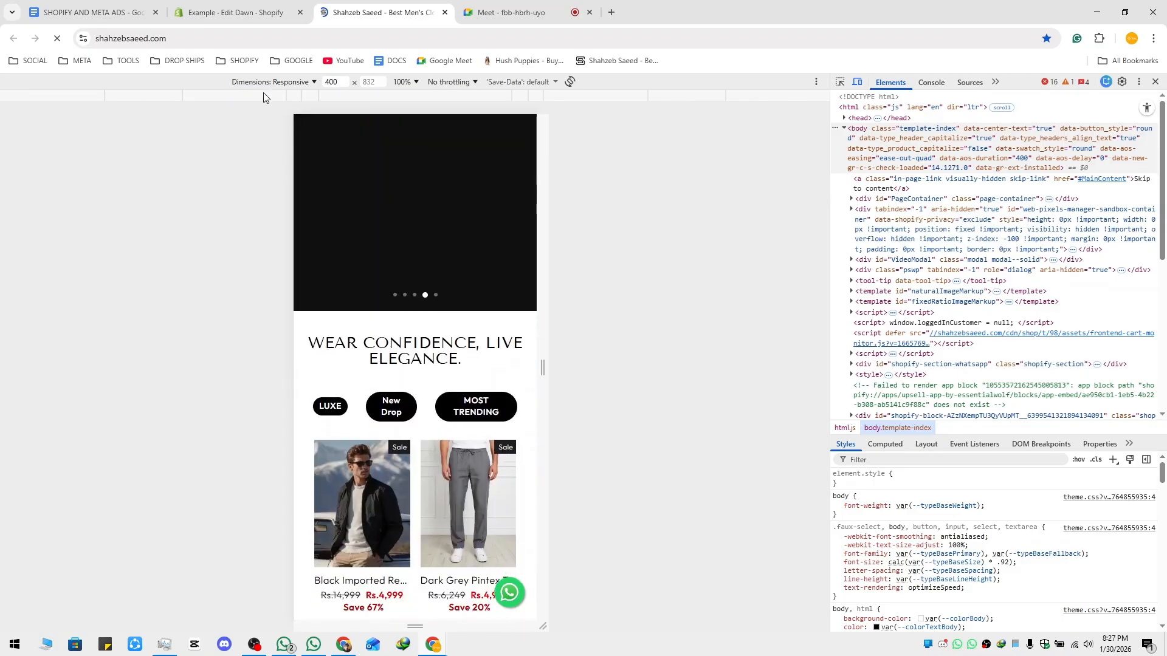
{"action": "left_click", "coordinate": [261, 13]}
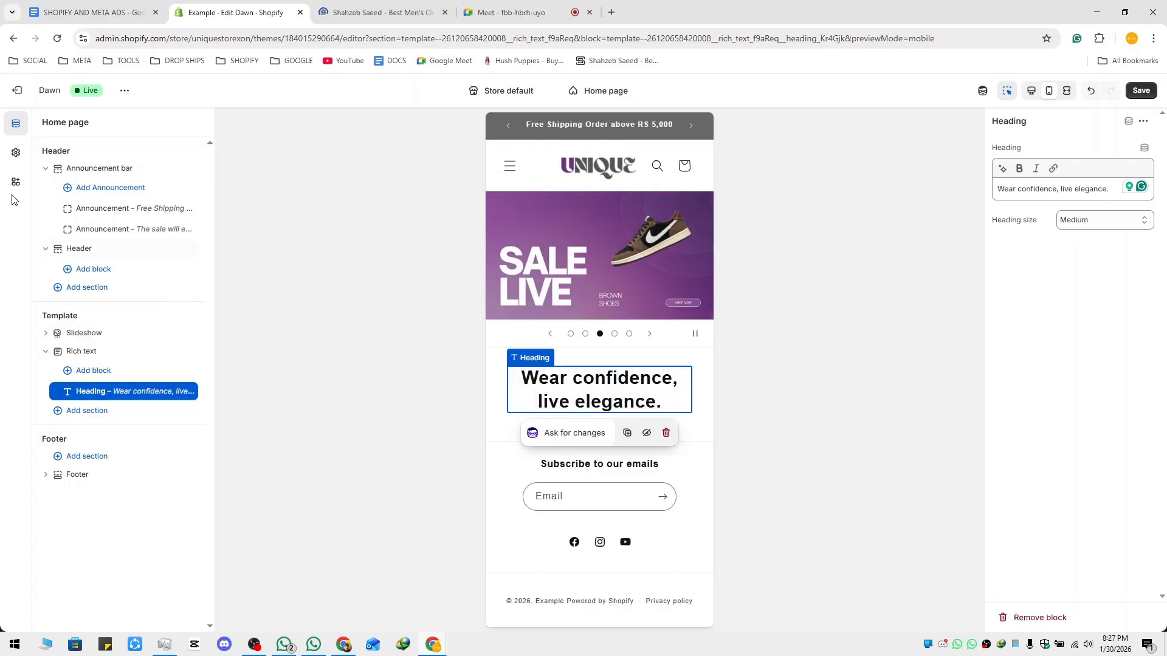
{"action": "left_click", "coordinate": [15, 153]}
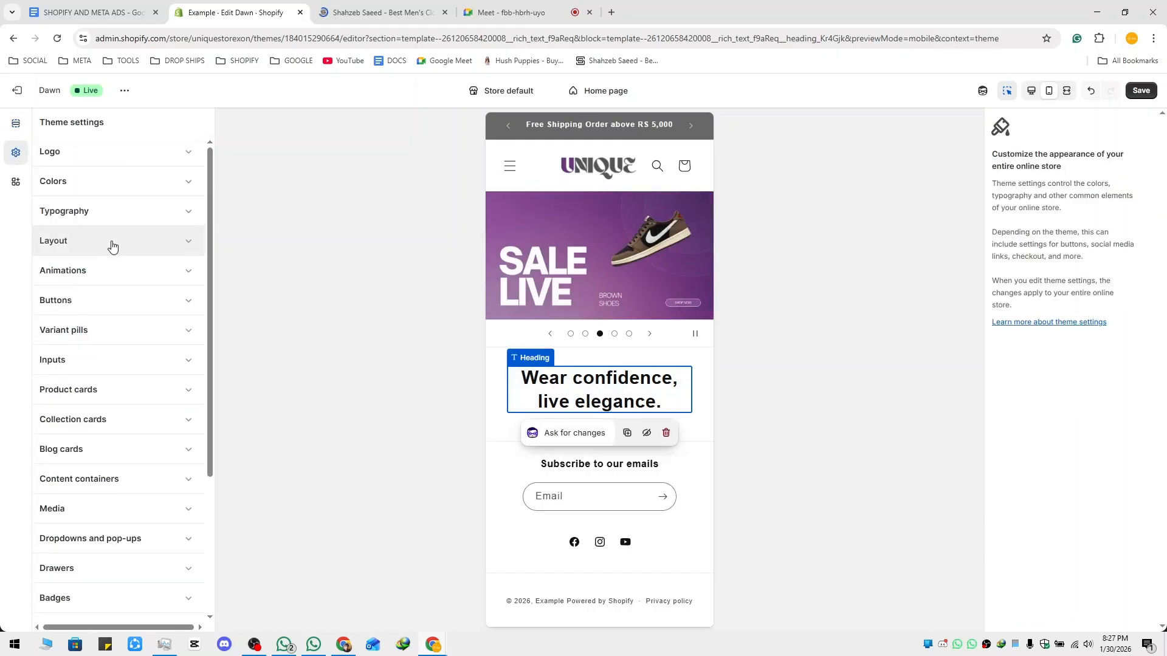
{"action": "left_click", "coordinate": [102, 212]}
{"action": "left_click", "coordinate": [156, 268]}
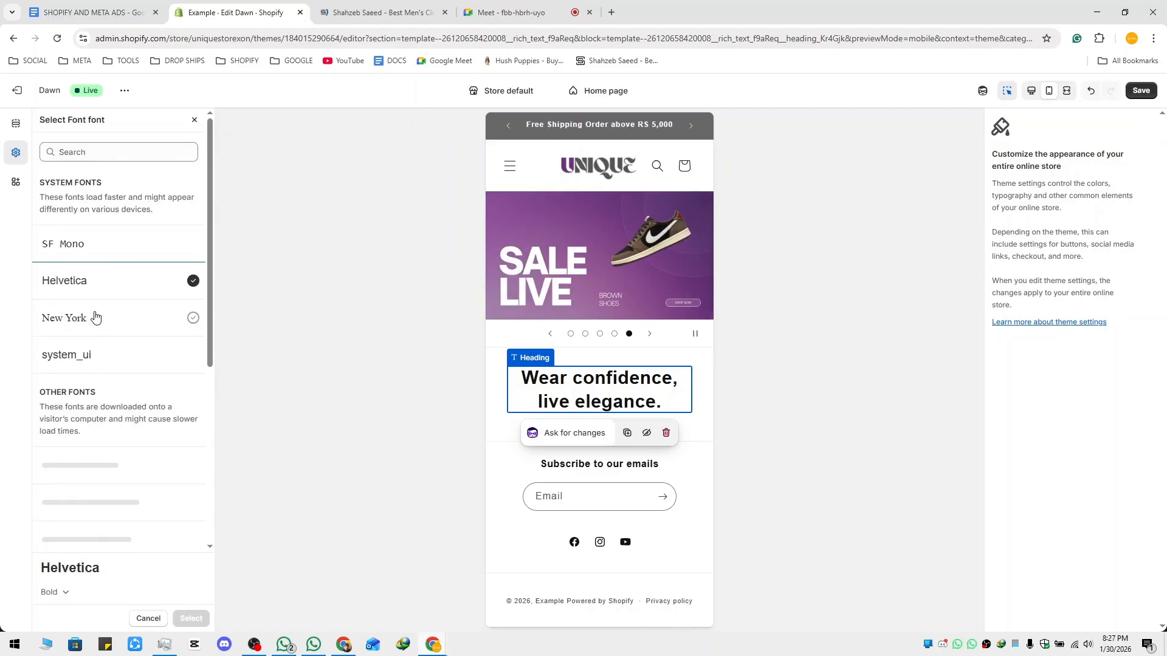
{"action": "left_click", "coordinate": [83, 327]}
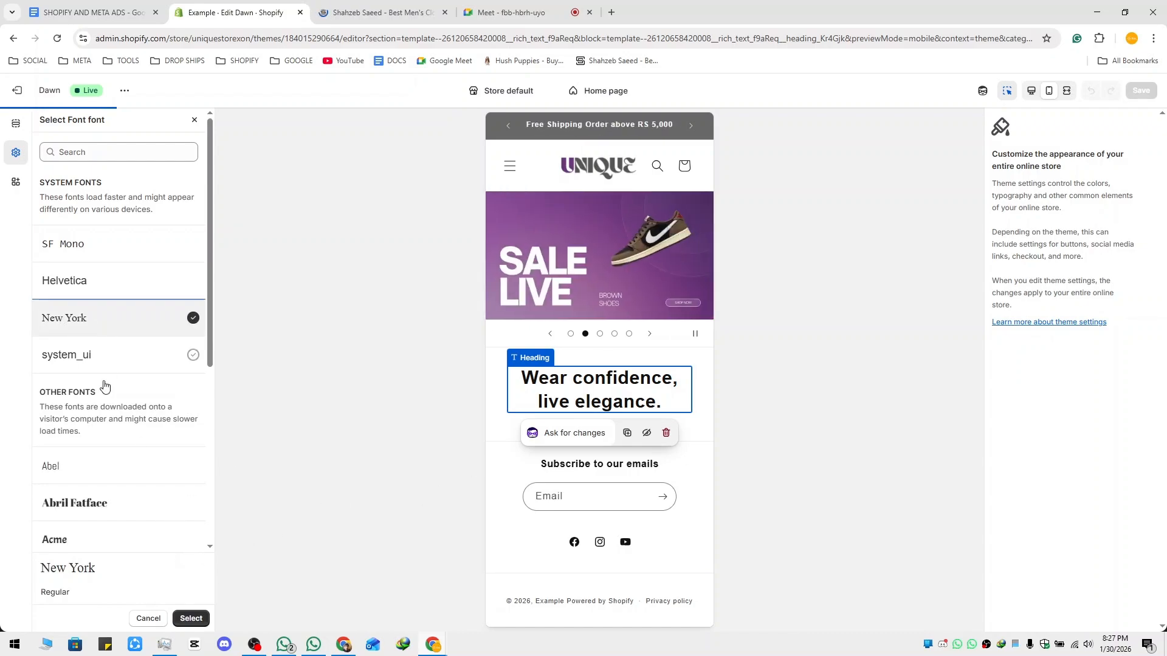
{"action": "left_click", "coordinate": [189, 618]}
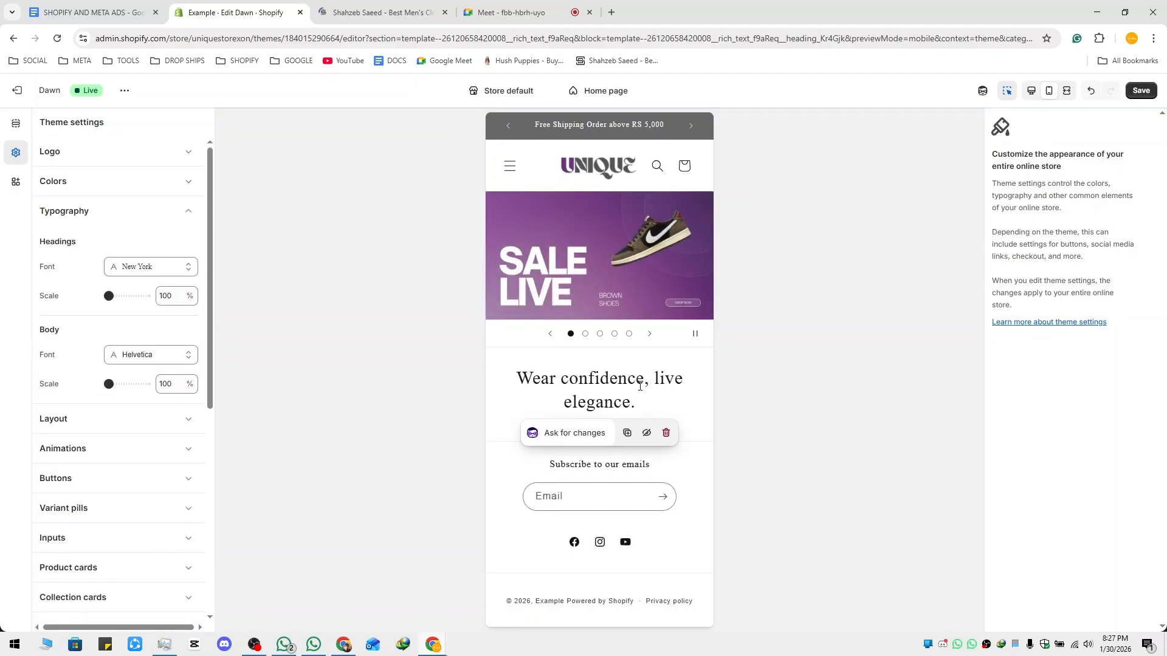
{"action": "left_click", "coordinate": [170, 214]}
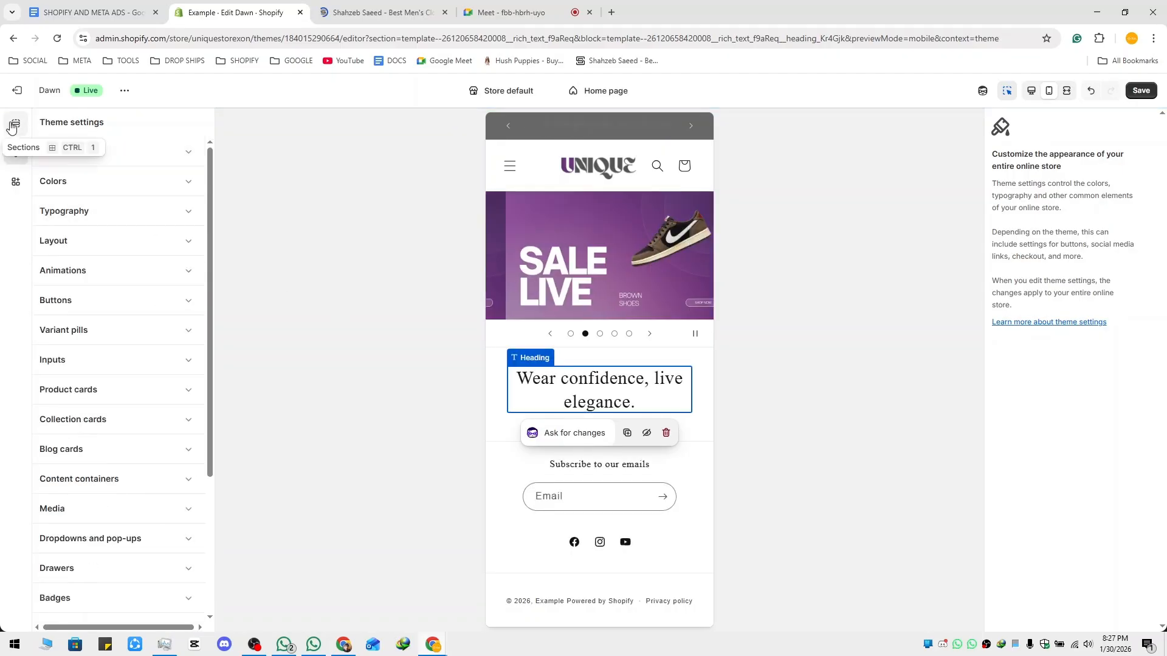
{"action": "left_click", "coordinate": [16, 126]}
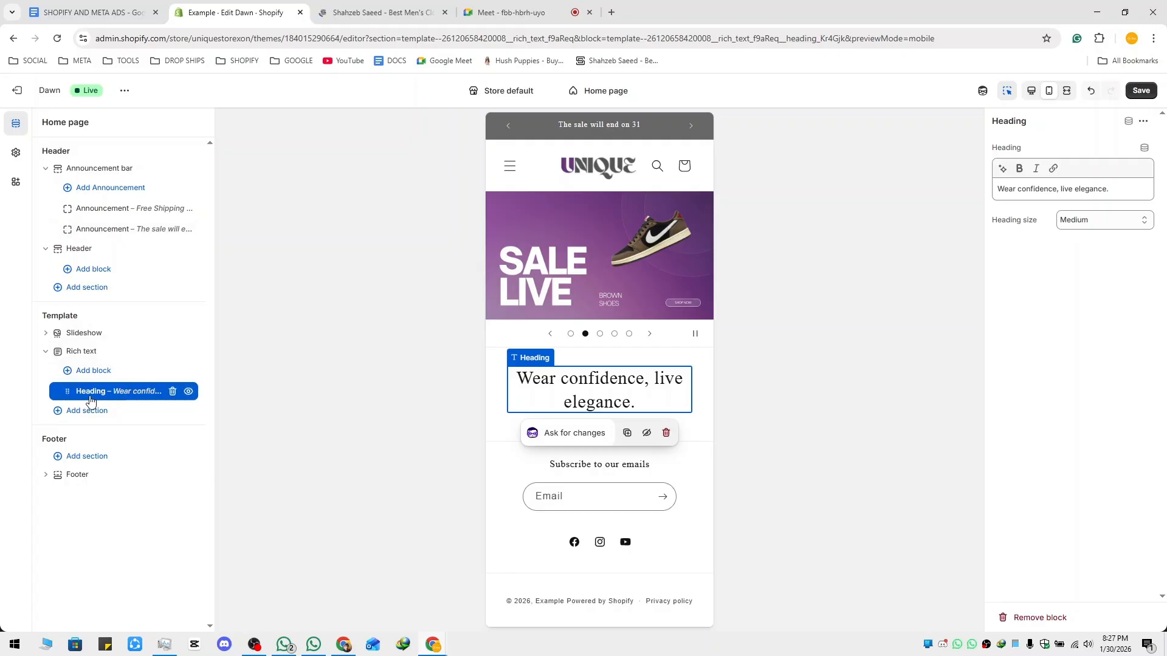
{"action": "left_click", "coordinate": [46, 351]}
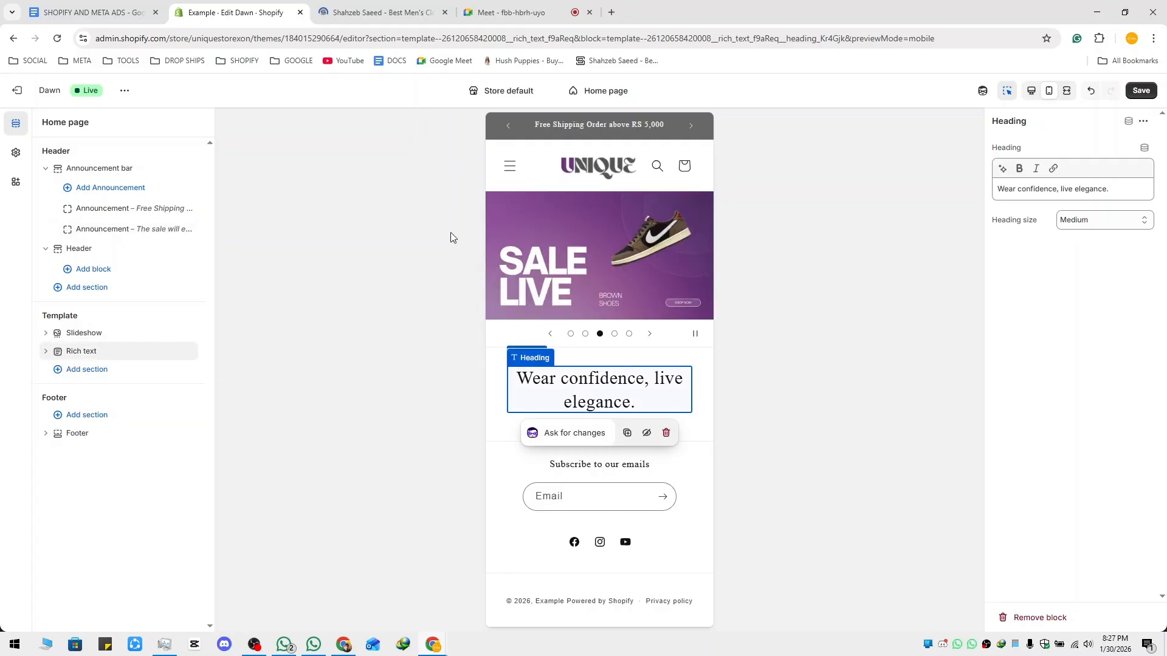
Examine the reference store's collection buttons and product grid below the tagline in the mobile emulation and the full desktop layout.
{"action": "left_click", "coordinate": [372, 7]}
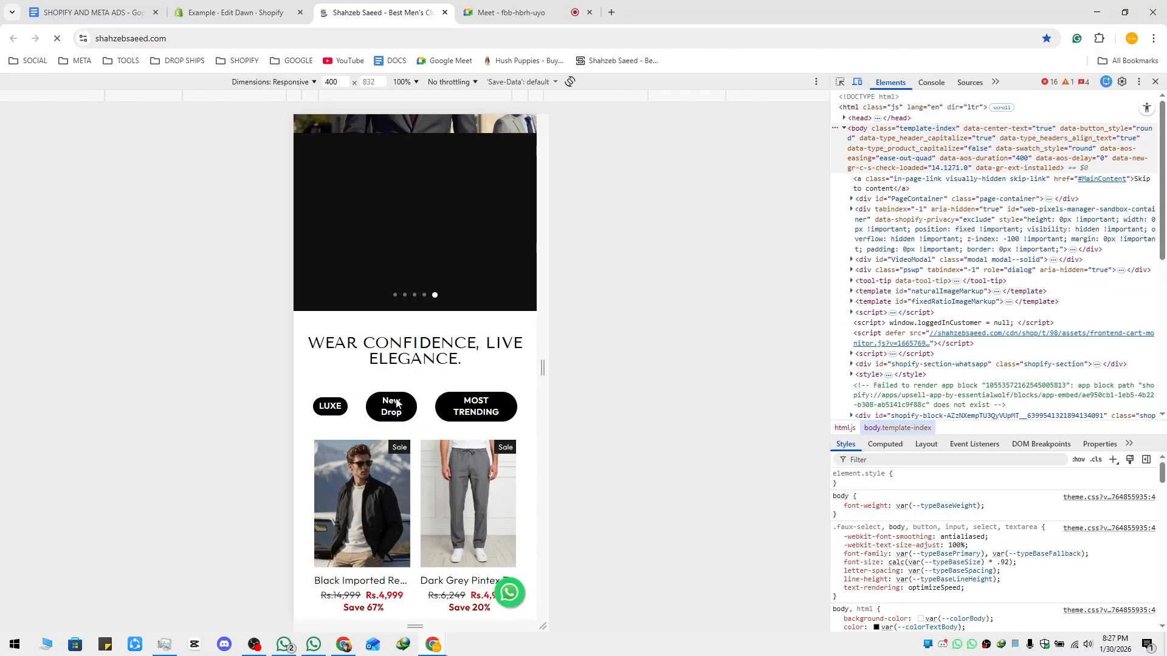
{"action": "scroll", "coordinate": [397, 402], "scroll_direction": "down", "scroll_amount": 2}
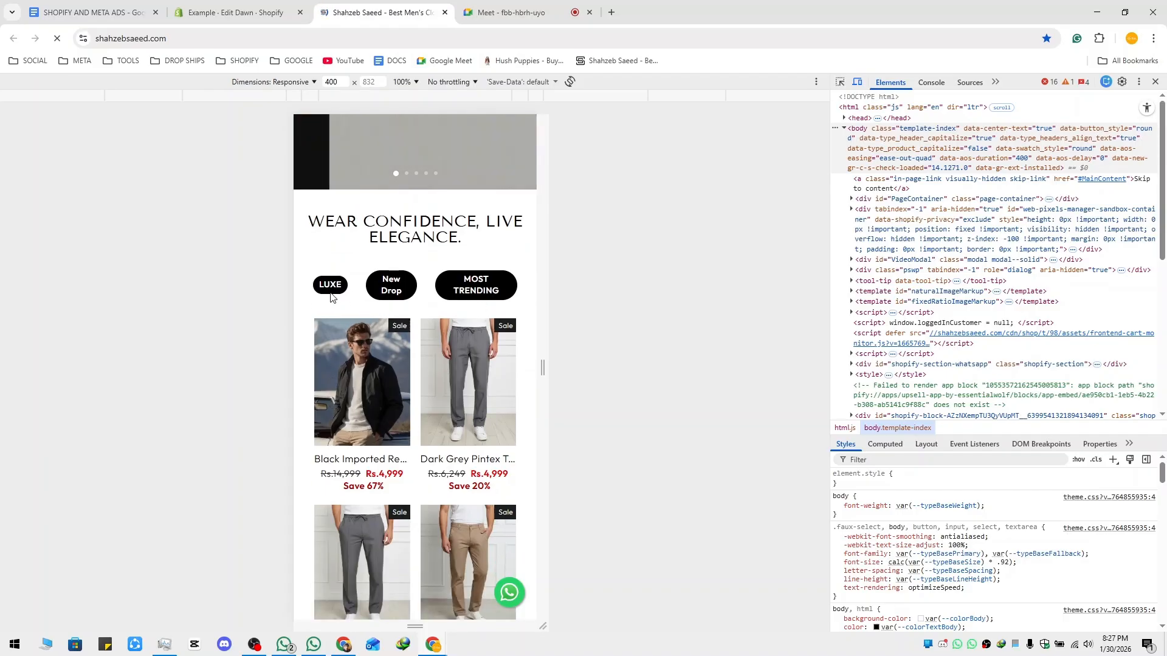
{"action": "scroll", "coordinate": [405, 454], "scroll_direction": "down", "scroll_amount": 5}
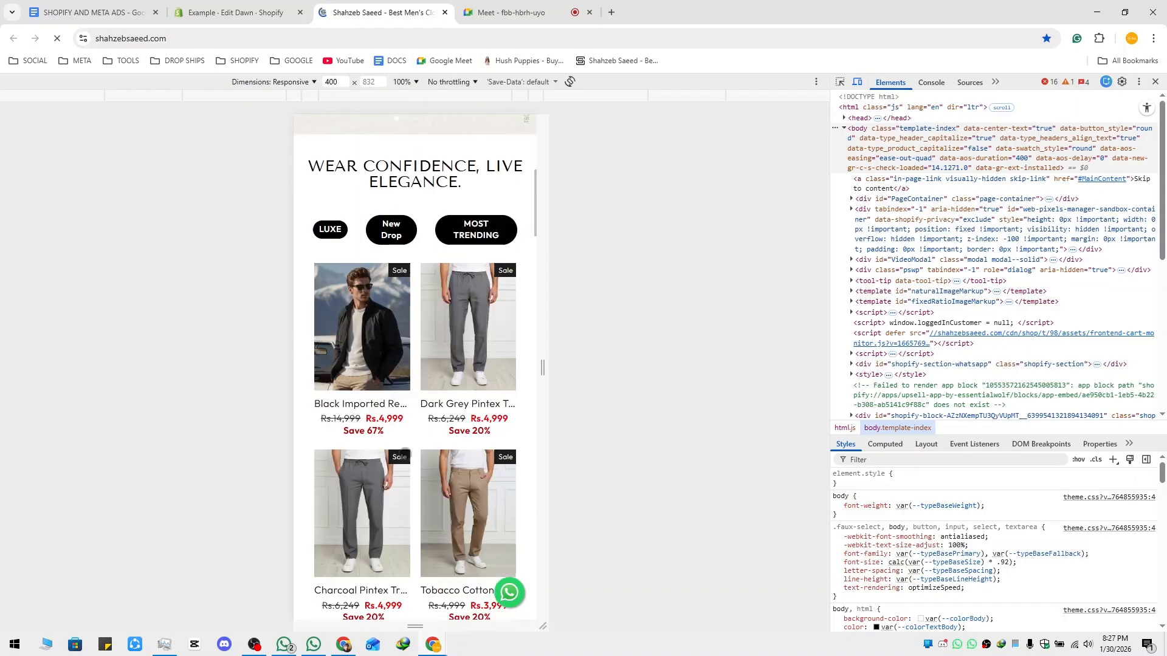
{"action": "scroll", "coordinate": [405, 454], "scroll_direction": "up", "scroll_amount": 3}
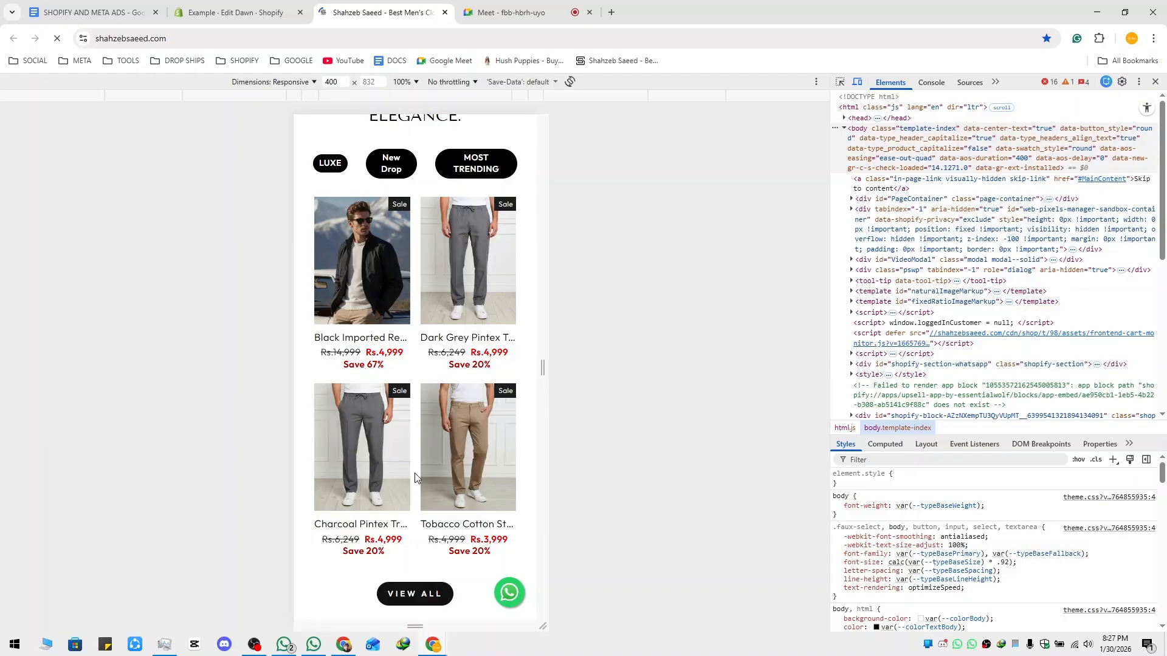
{"action": "key", "text": "F12"}
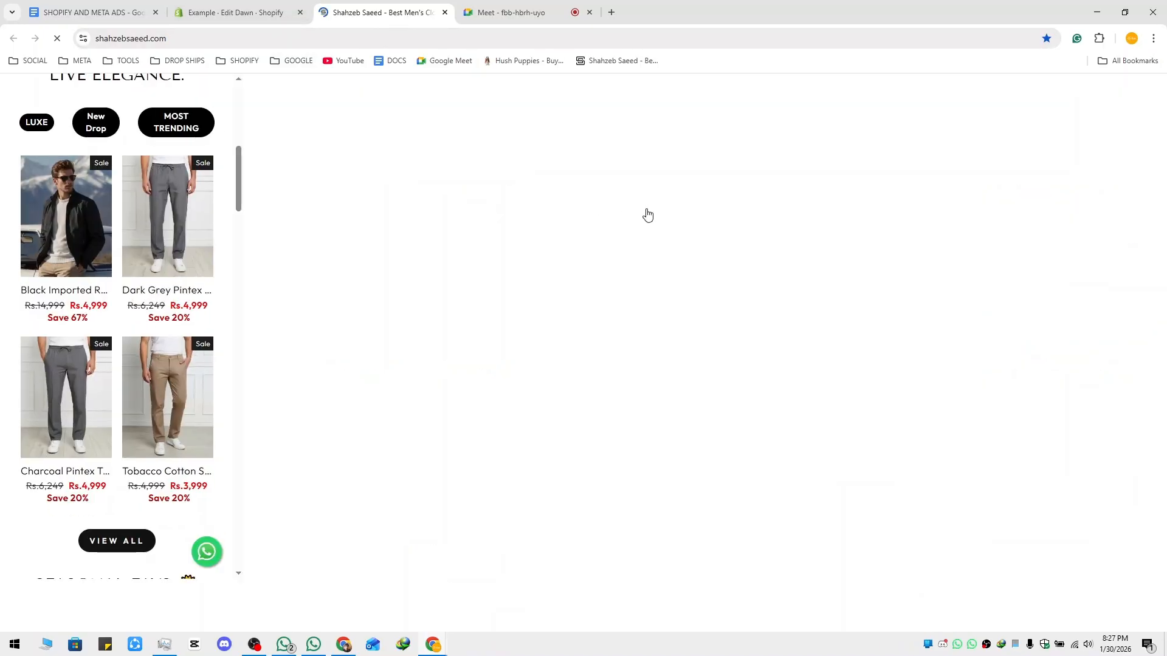
{"action": "scroll", "coordinate": [517, 421], "scroll_direction": "down", "scroll_amount": 5}
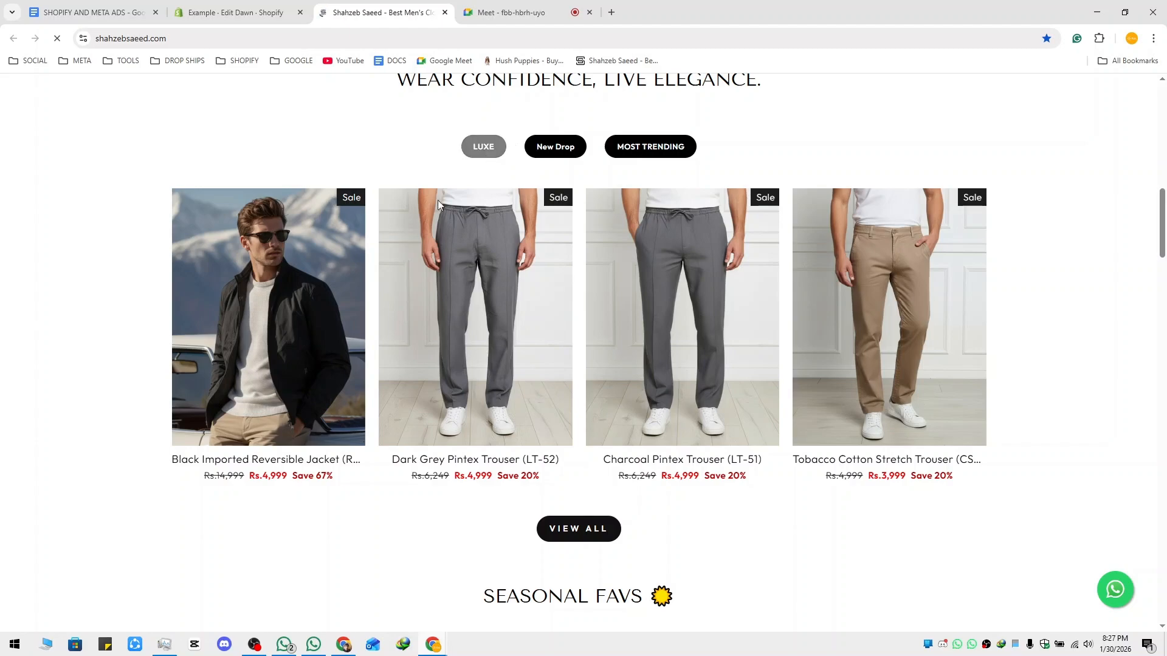
Return to the theme editor and show the home page's tagline in the desktop preview with the preview inspector turned off.
{"action": "left_click", "coordinate": [230, 12]}
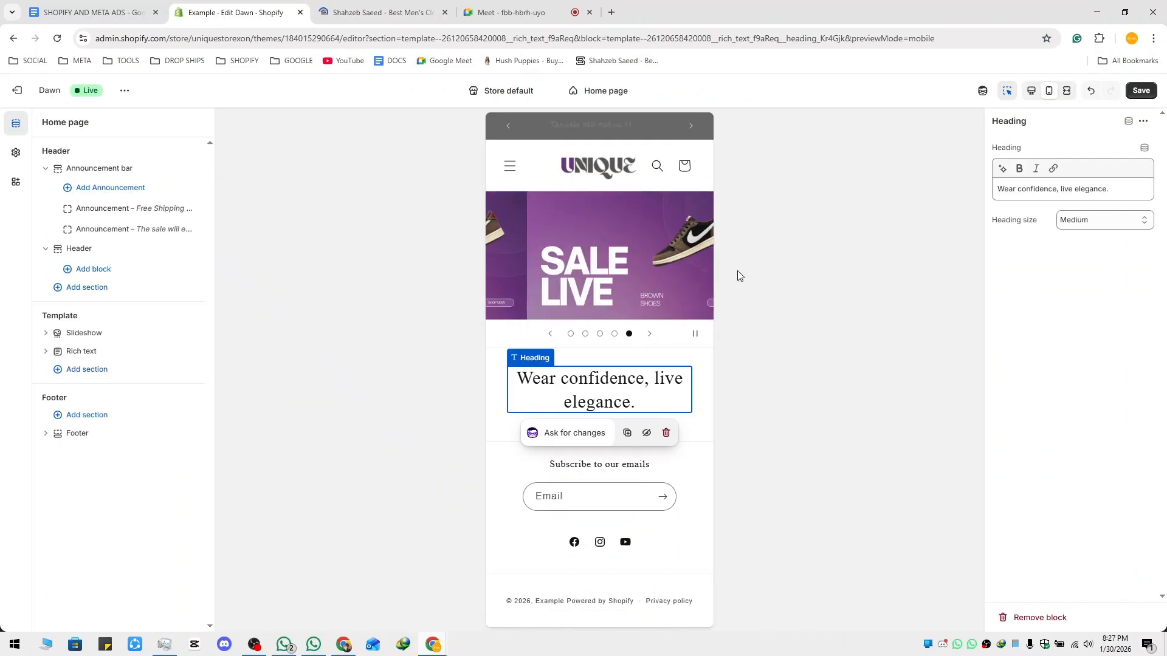
{"action": "left_click", "coordinate": [1032, 93]}
{"action": "left_click", "coordinate": [1006, 92]}
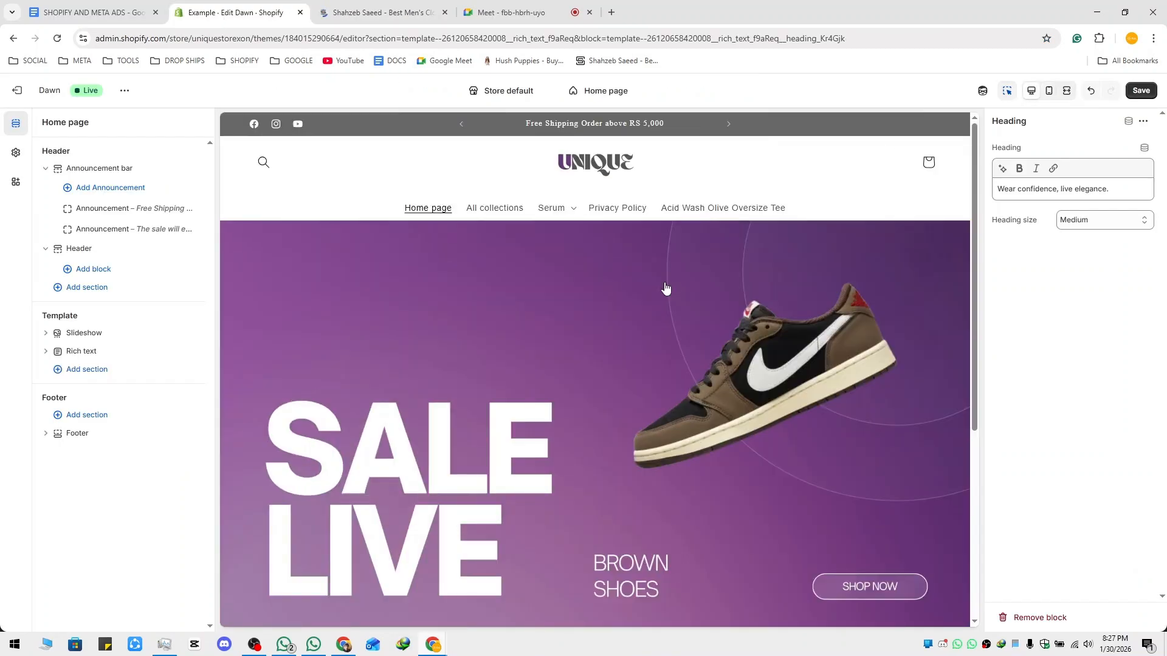
{"action": "scroll", "coordinate": [642, 322], "scroll_direction": "down", "scroll_amount": 5}
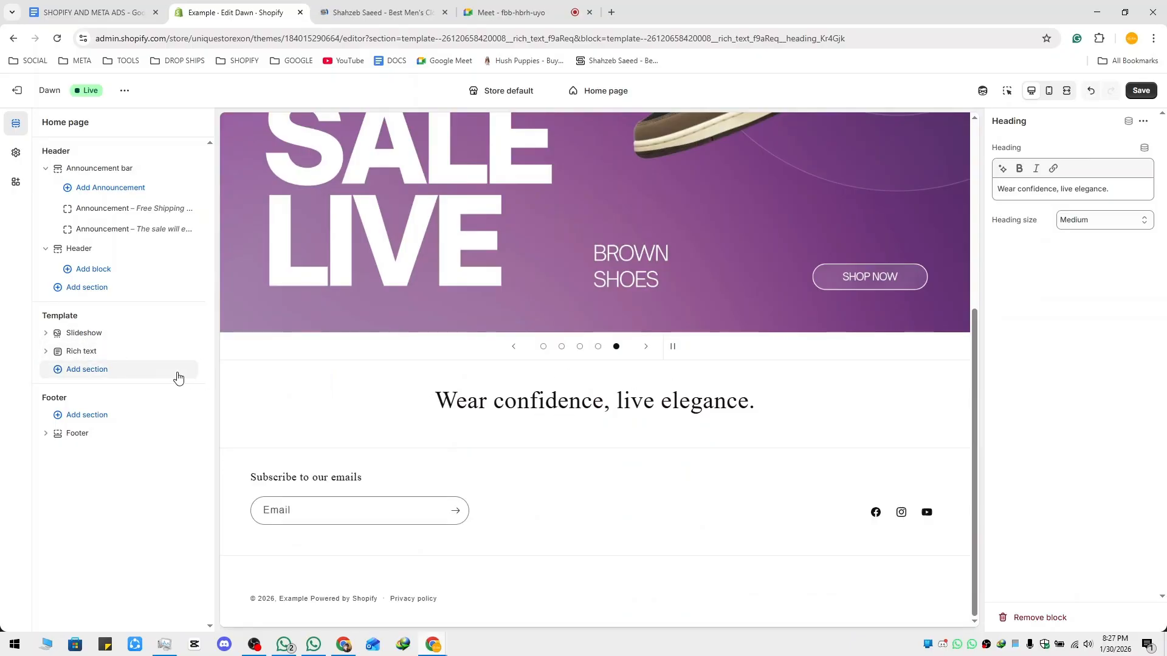
Set the Rich text section's top and bottom padding to 16 px each.
{"action": "left_click", "coordinate": [117, 353]}
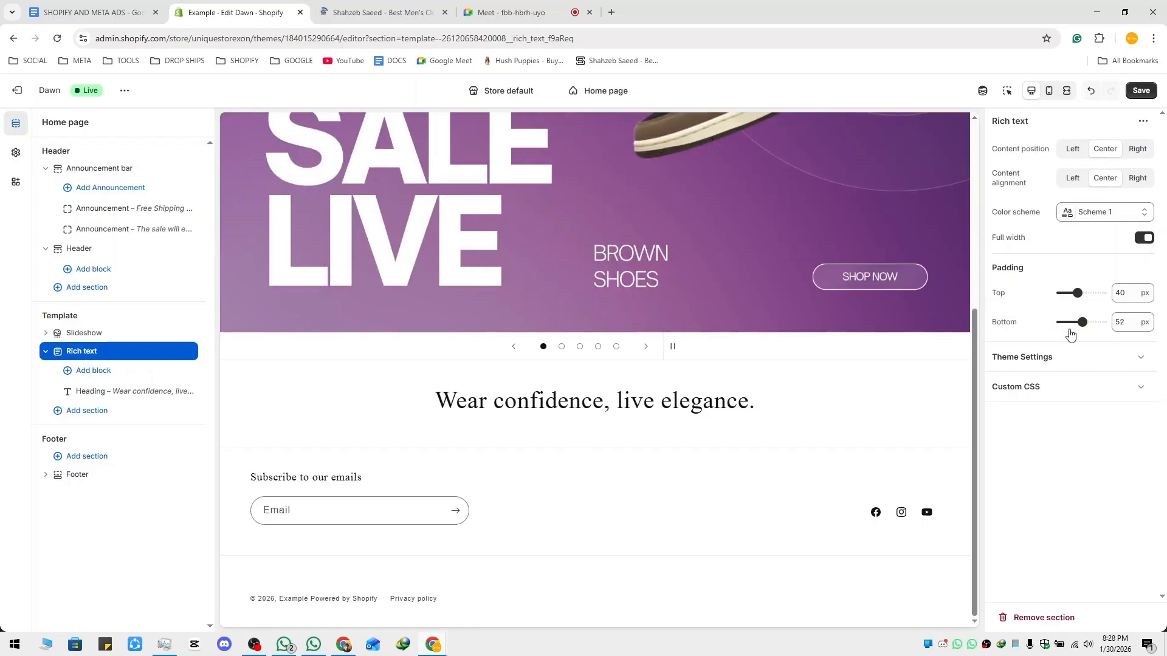
{"action": "left_click_drag", "start_coordinate": [1082, 322], "coordinate": [1062, 312]}
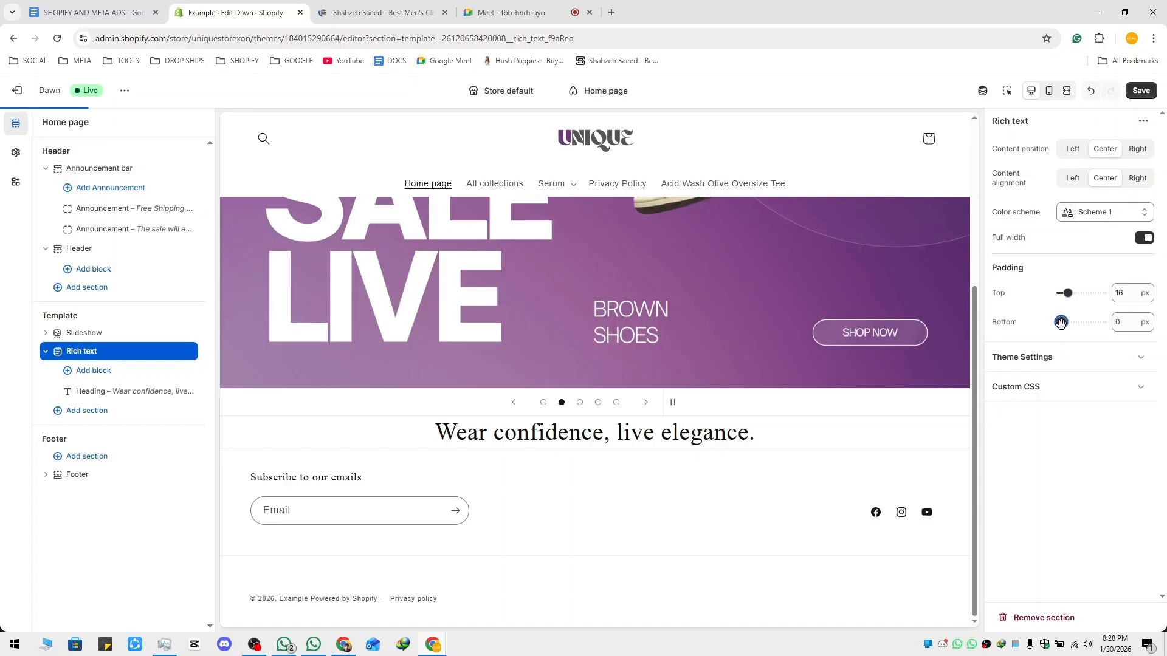
{"action": "left_click_drag", "start_coordinate": [1066, 322], "coordinate": [1068, 323]}
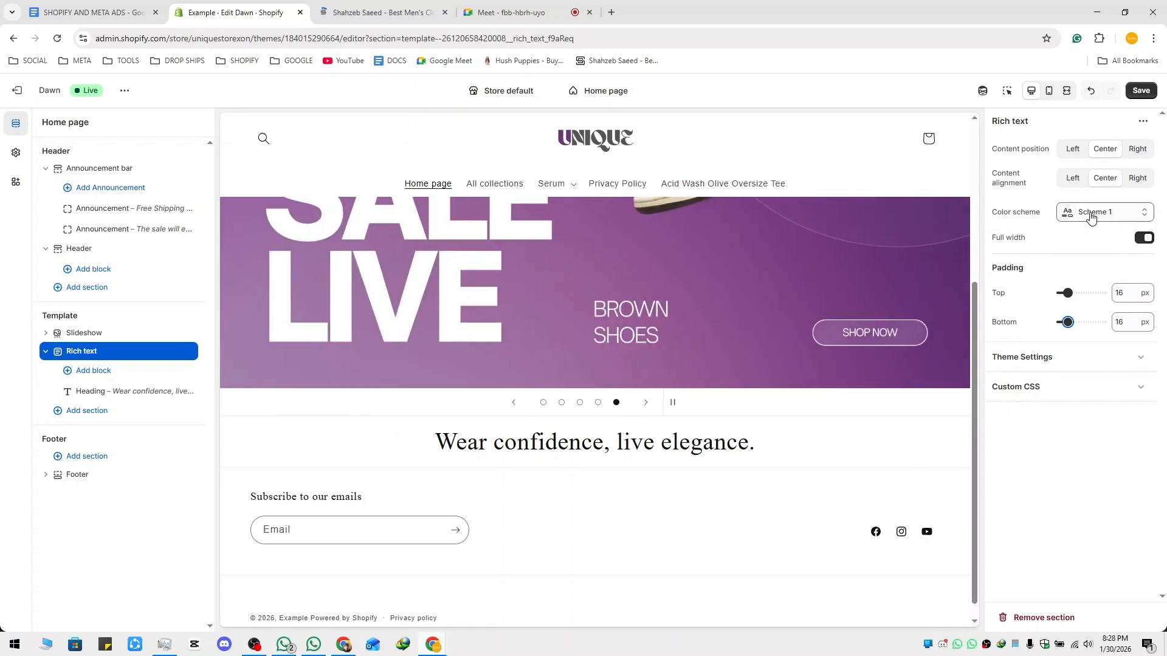
Review the reference store's desktop home page from its Seasonal Favs section back up to the header and banner.
{"action": "left_click", "coordinate": [382, 13]}
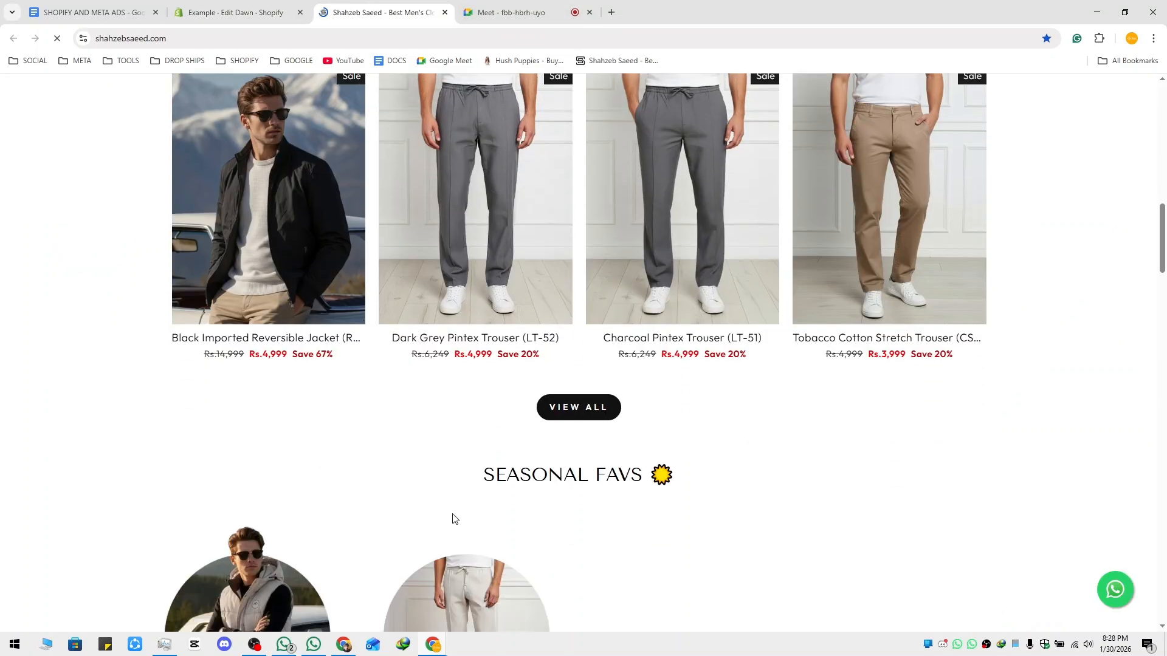
{"action": "scroll", "coordinate": [410, 489], "scroll_direction": "up", "scroll_amount": 9}
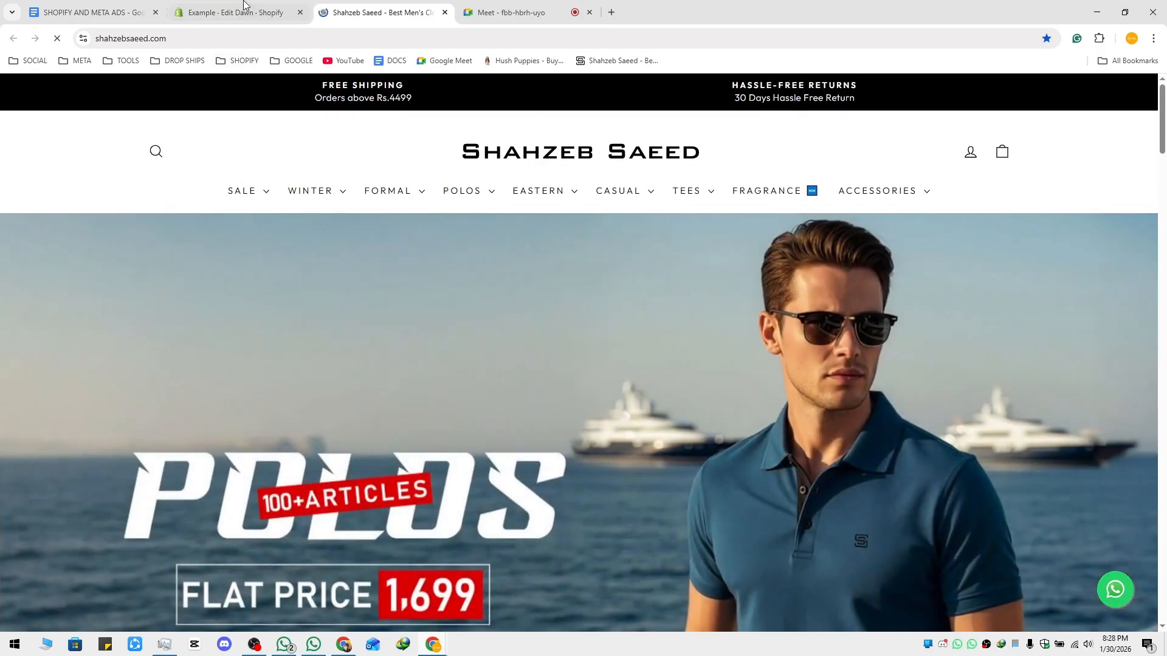
Switch to the Shopify theme editor, try Left as the Rich text section's content position, and restore Center.
{"action": "left_click", "coordinate": [236, 12]}
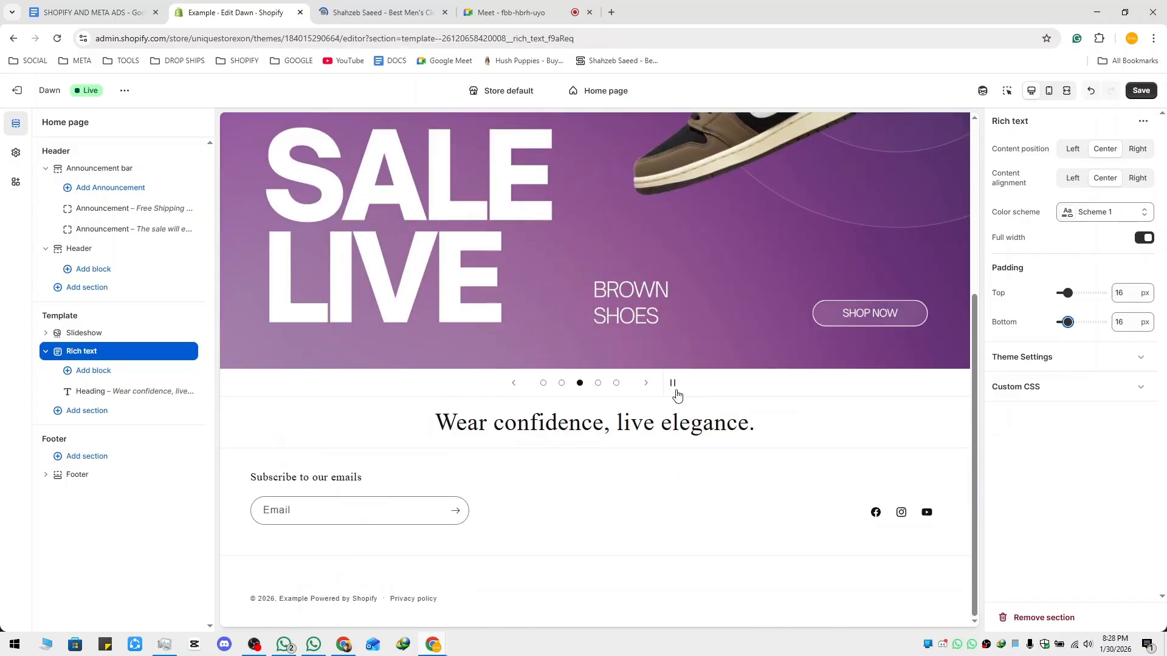
{"action": "left_click", "coordinate": [1072, 150]}
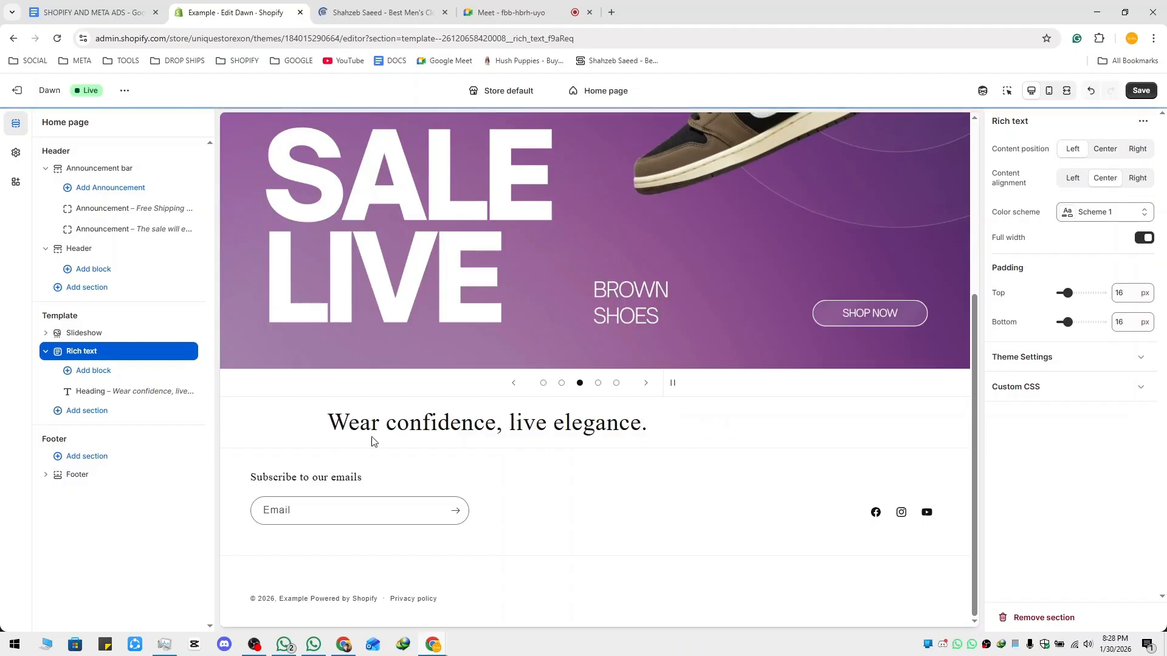
{"action": "left_click", "coordinate": [1106, 151]}
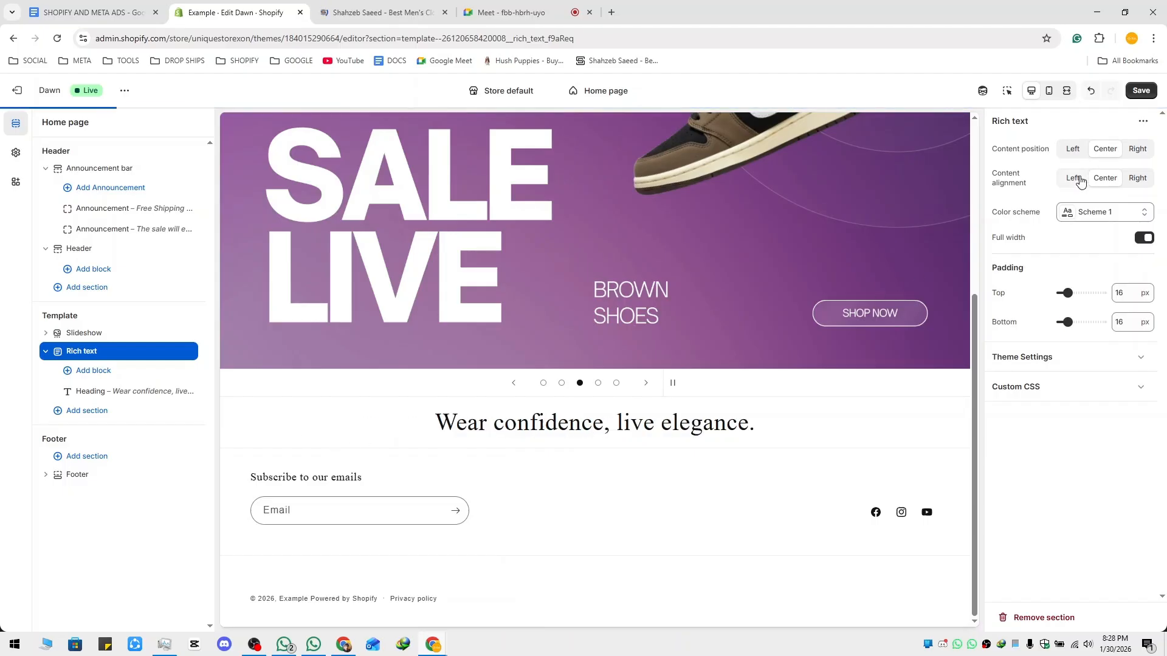
{"action": "left_click", "coordinate": [1068, 355]}
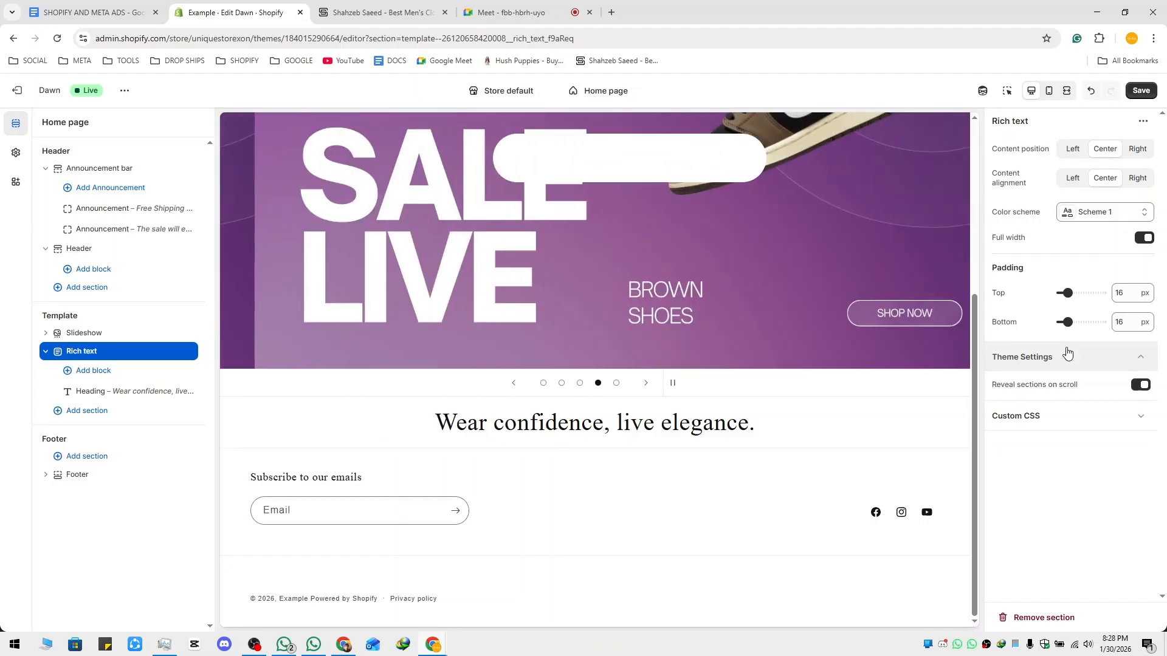
{"action": "left_click", "coordinate": [1060, 358]}
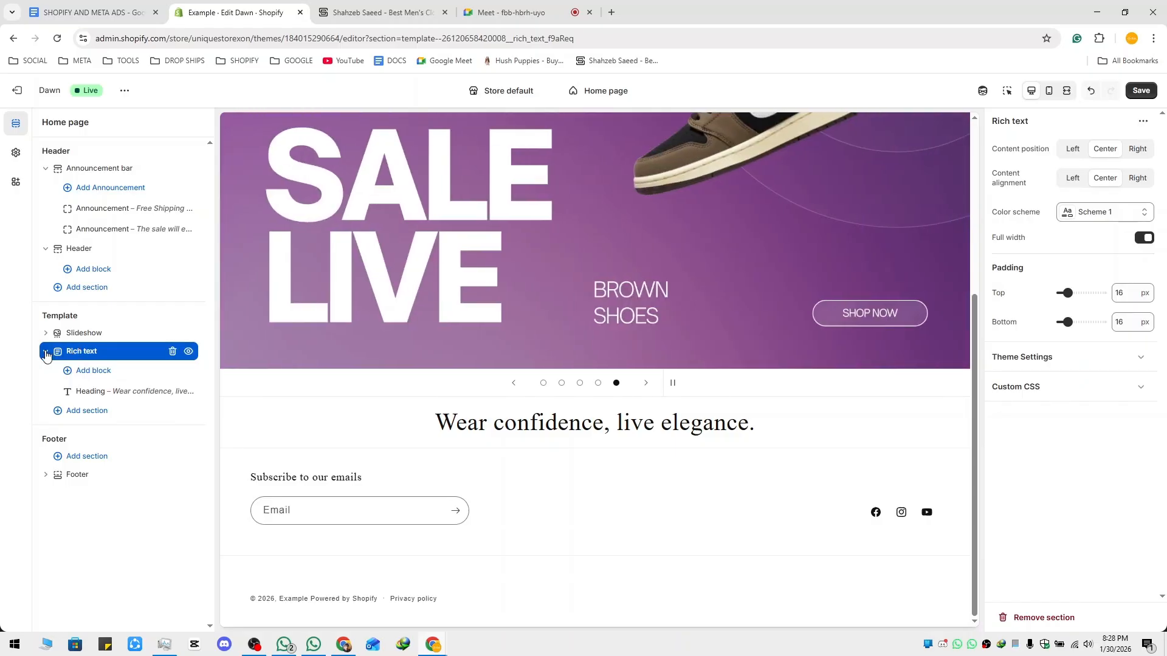
Add a Featured collection section to the home page template directly below the Rich text section.
{"action": "left_click", "coordinate": [46, 353]}
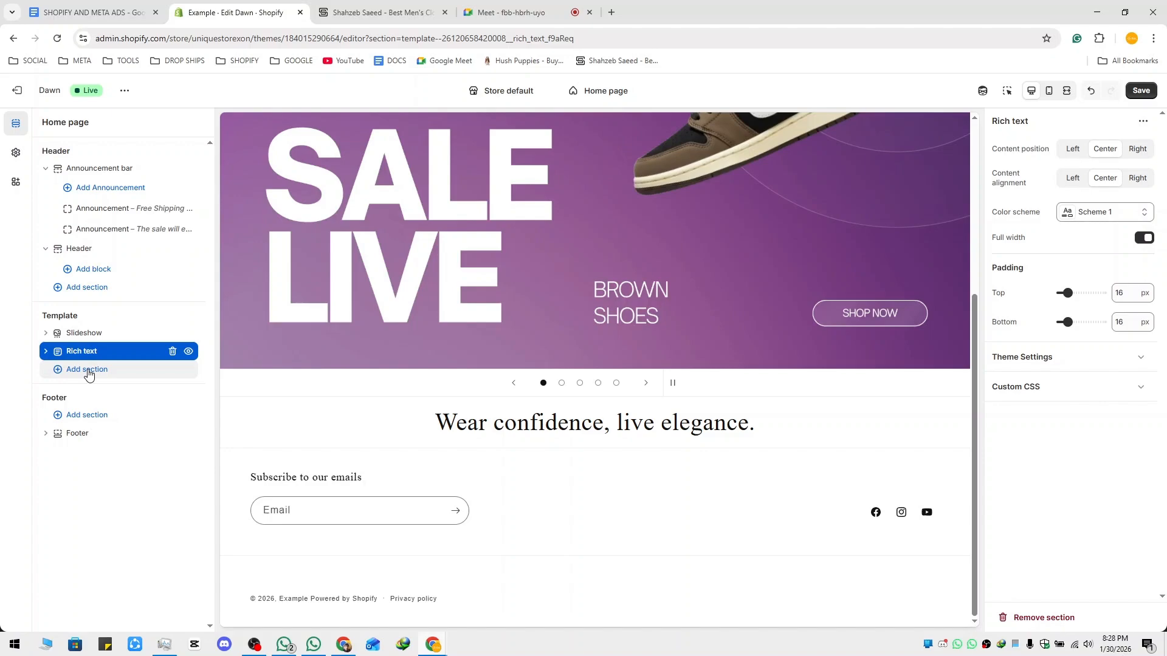
{"action": "left_click", "coordinate": [89, 371]}
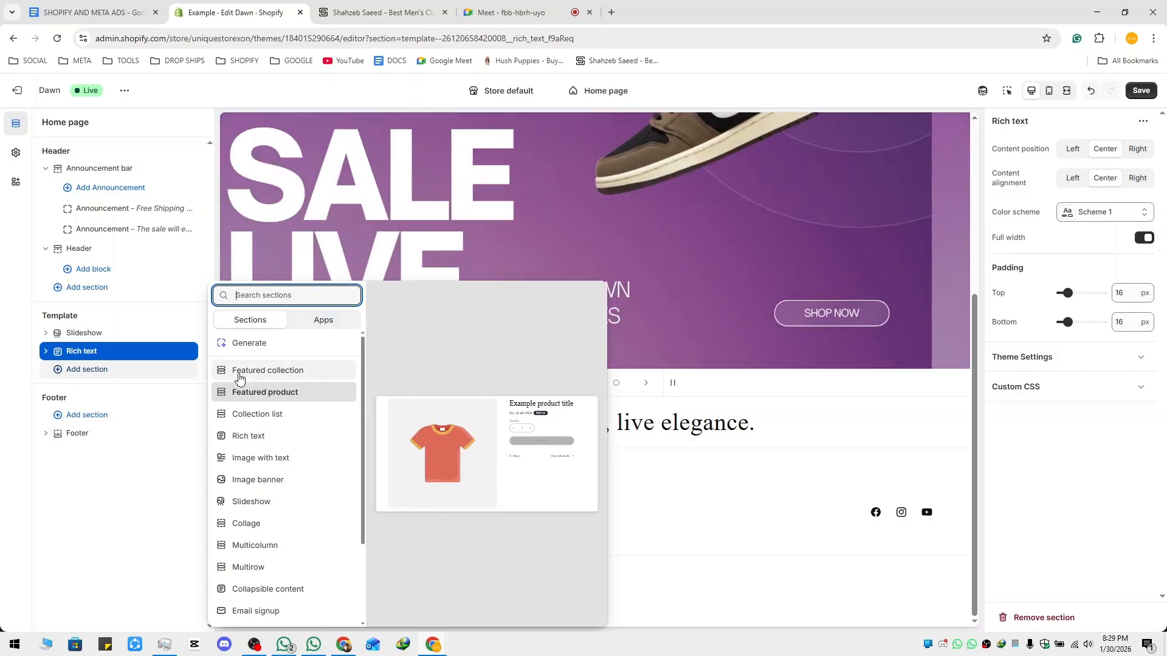
{"action": "left_click", "coordinate": [256, 373]}
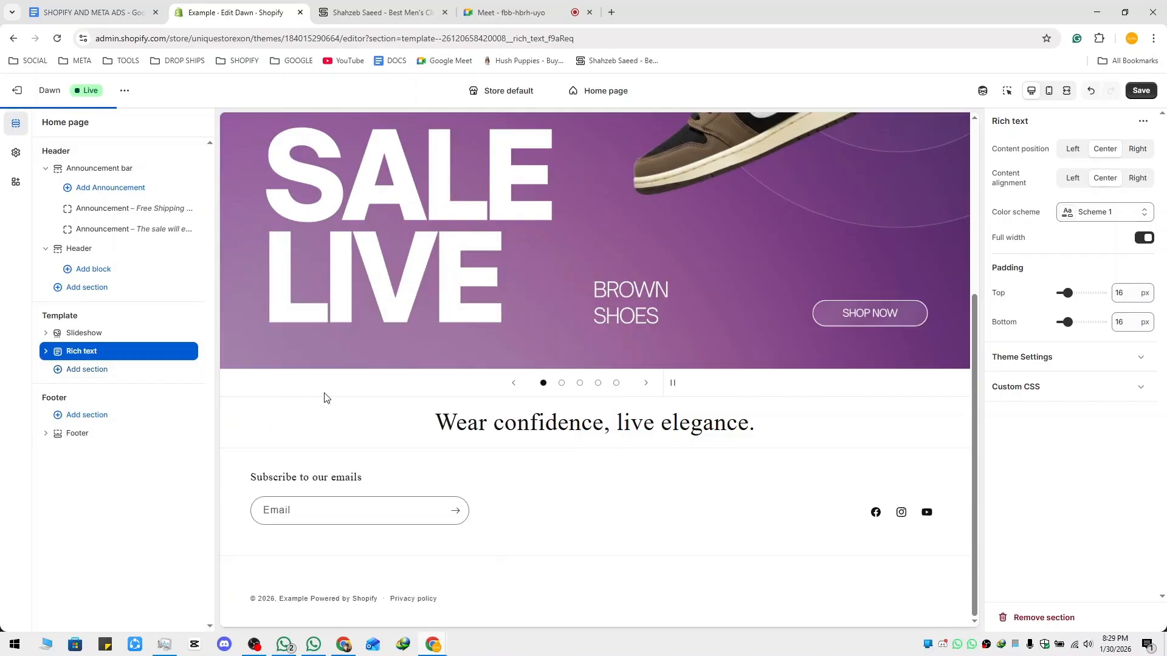
Examine the product row below the tagline on the Shahzeb Saeed store and compare it with the home page's Featured collection section.
{"action": "left_click", "coordinate": [380, 12]}
{"action": "scroll", "coordinate": [458, 484], "scroll_direction": "down", "scroll_amount": 5}
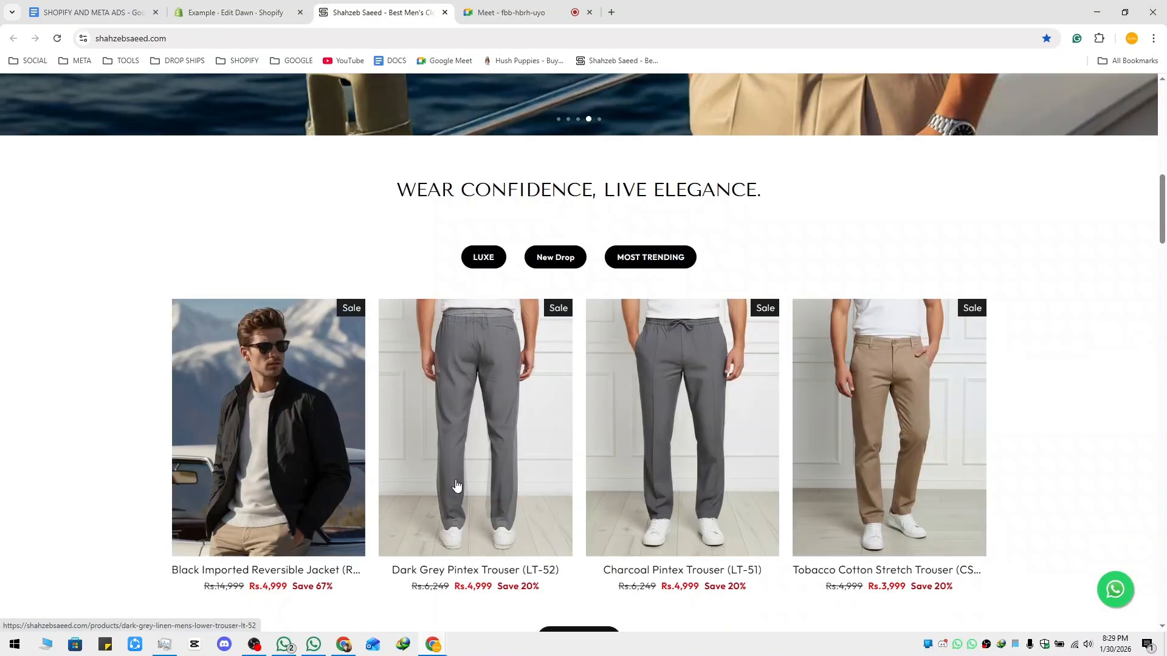
{"action": "scroll", "coordinate": [292, 402], "scroll_direction": "down", "scroll_amount": 4}
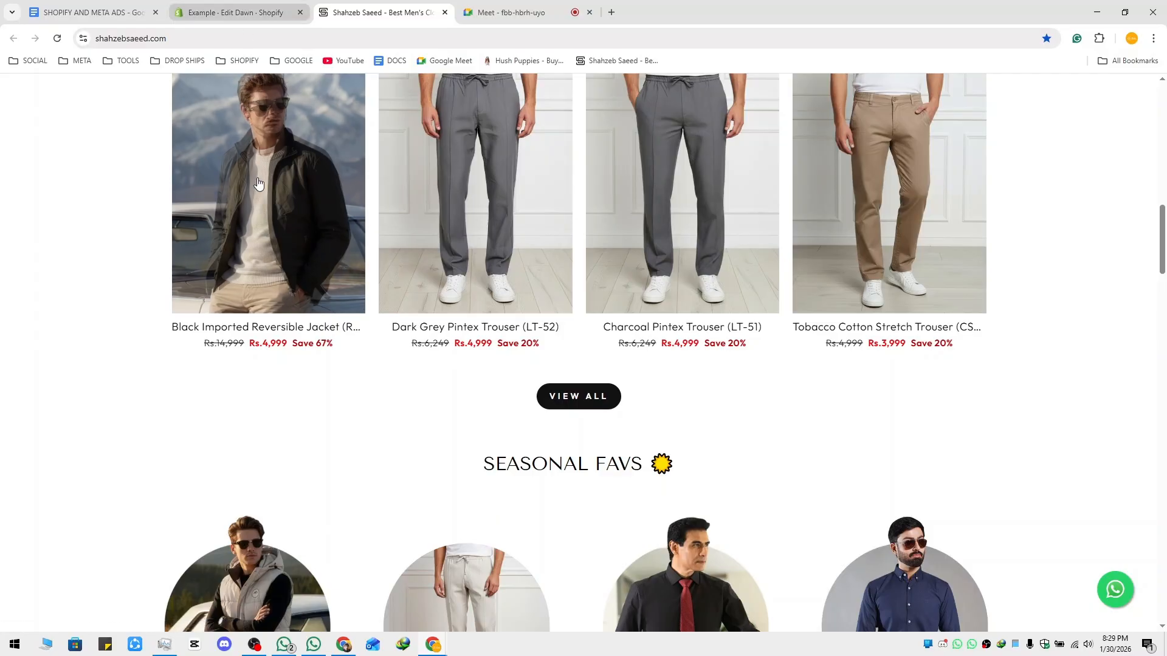
{"action": "scroll", "coordinate": [335, 358], "scroll_direction": "up", "scroll_amount": 3}
{"action": "scroll", "coordinate": [335, 357], "scroll_direction": "up", "scroll_amount": 1}
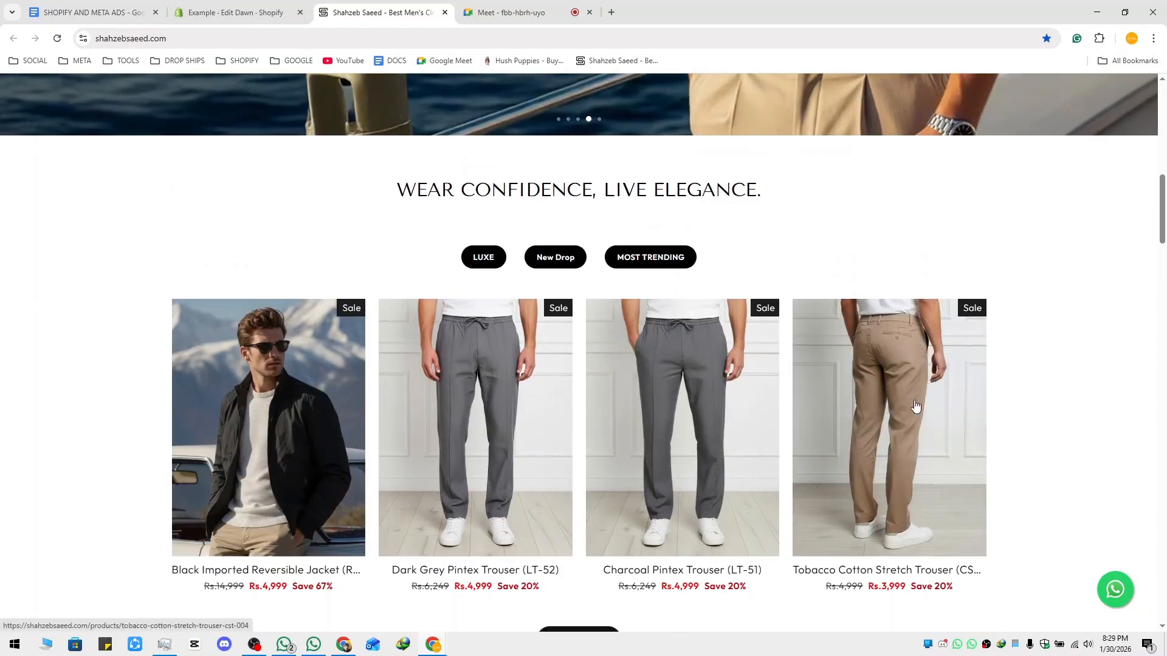
{"action": "scroll", "coordinate": [851, 408], "scroll_direction": "down", "scroll_amount": 4}
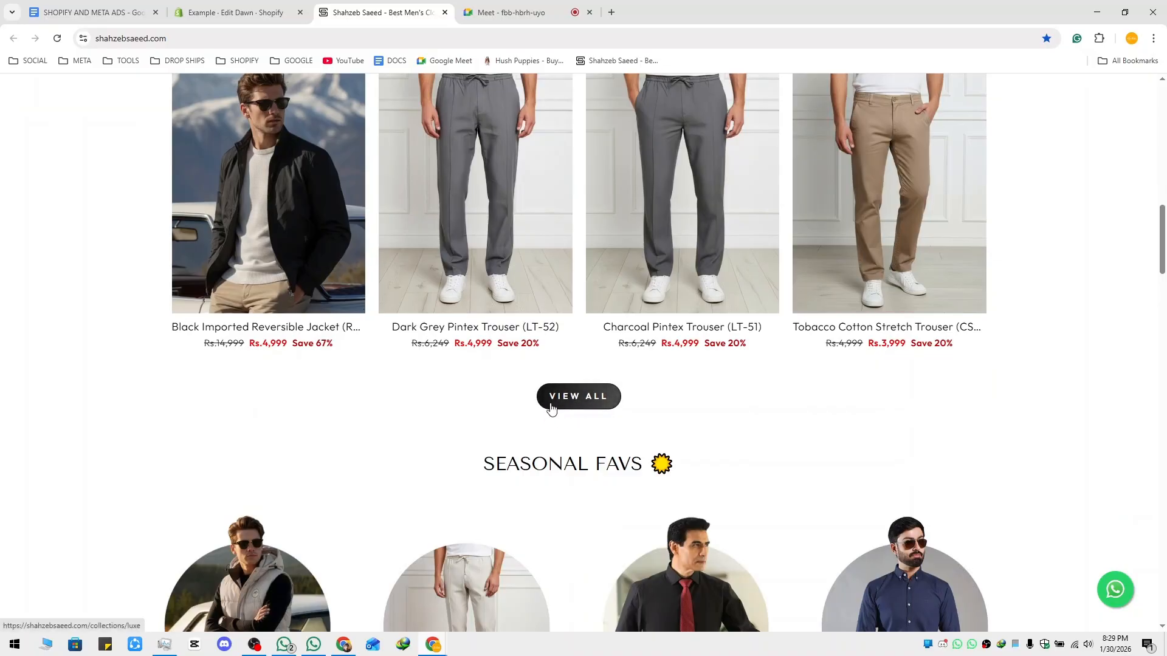
{"action": "scroll", "coordinate": [541, 414], "scroll_direction": "up", "scroll_amount": 4}
{"action": "left_click", "coordinate": [239, 13]}
{"action": "scroll", "coordinate": [287, 367], "scroll_direction": "down", "scroll_amount": 1}
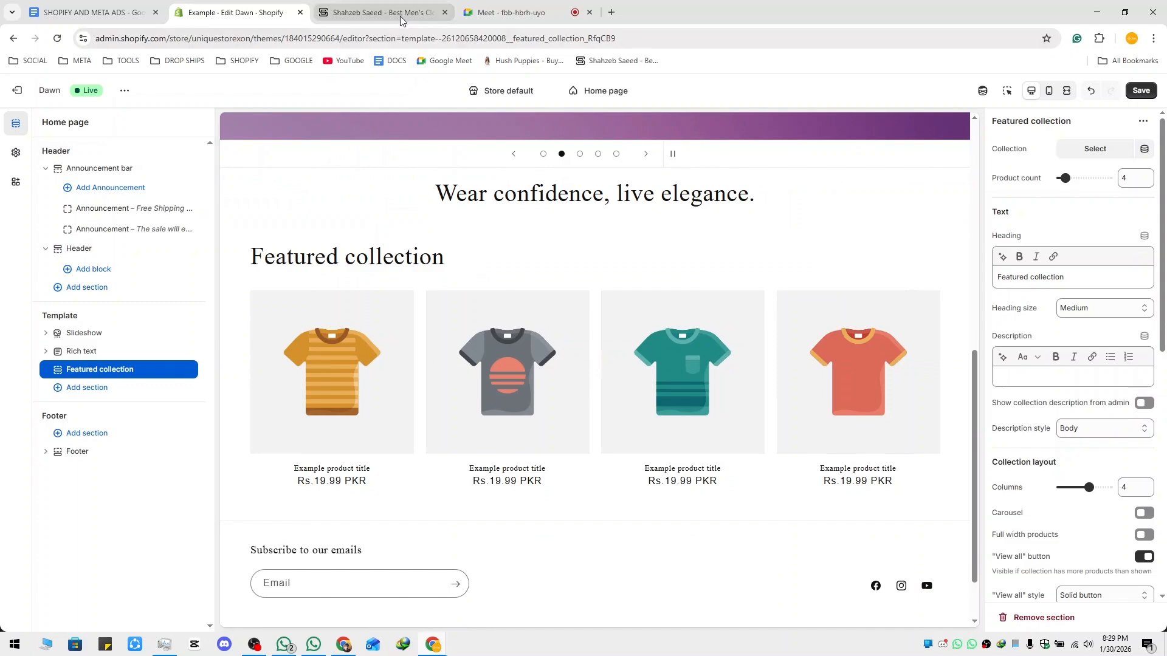
{"action": "left_click", "coordinate": [377, 13]}
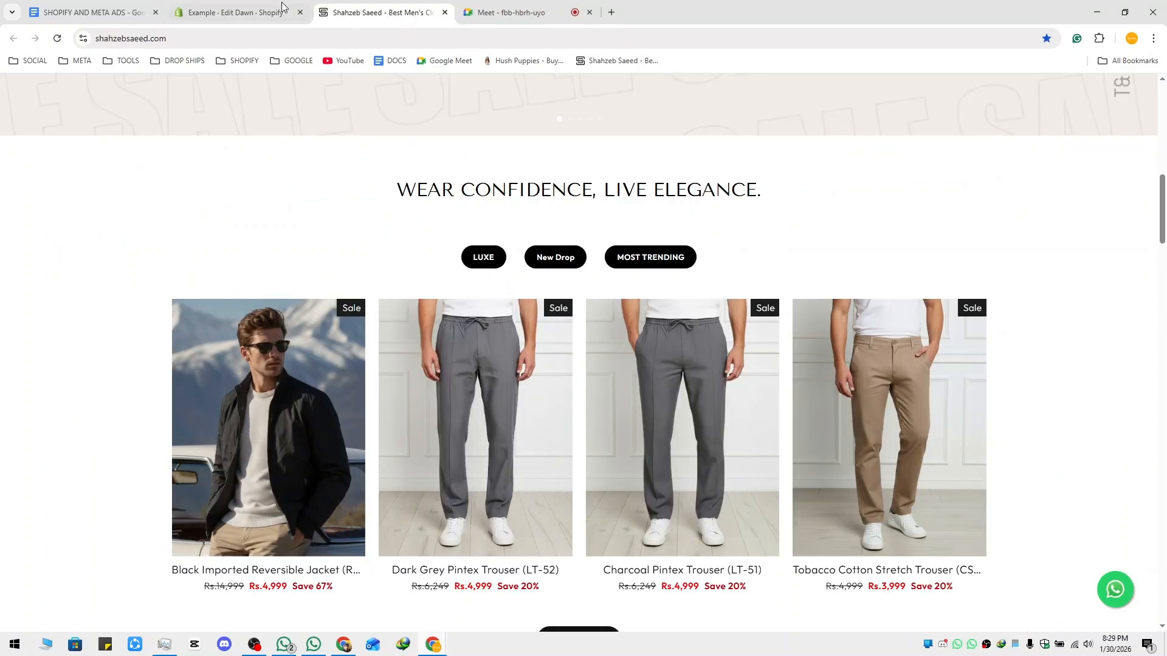
{"action": "left_click", "coordinate": [261, 12]}
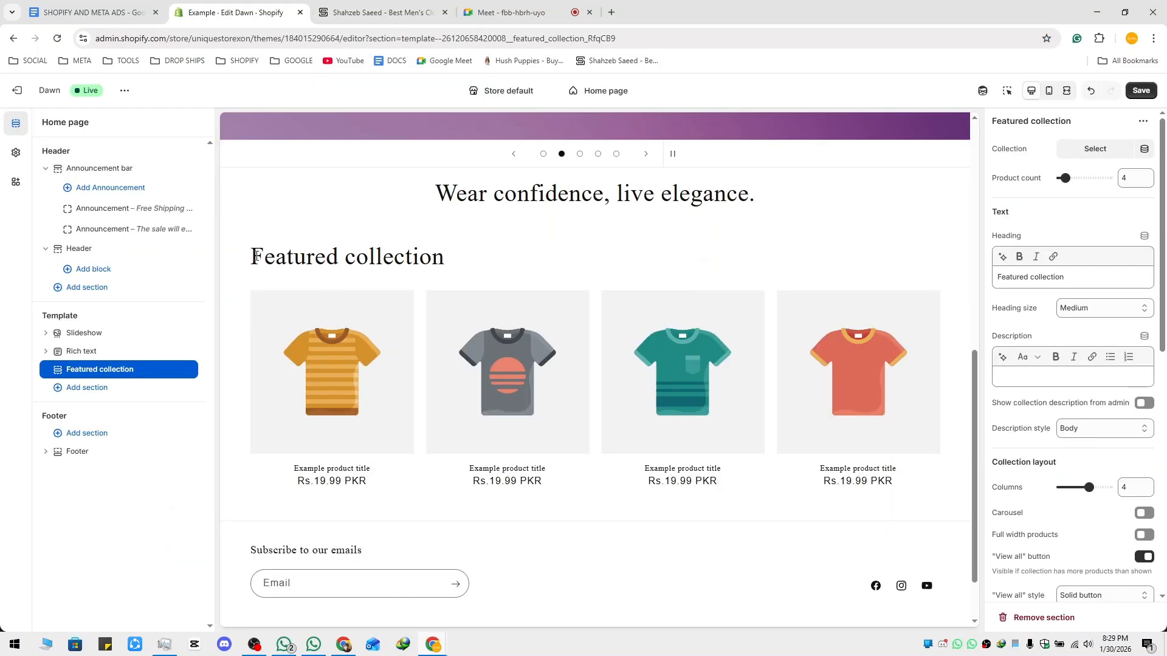
Set the Featured collection section's heading to "New Arrival".
{"action": "left_click_drag", "start_coordinate": [256, 256], "coordinate": [432, 258]}
{"action": "left_click", "coordinate": [1007, 90]}
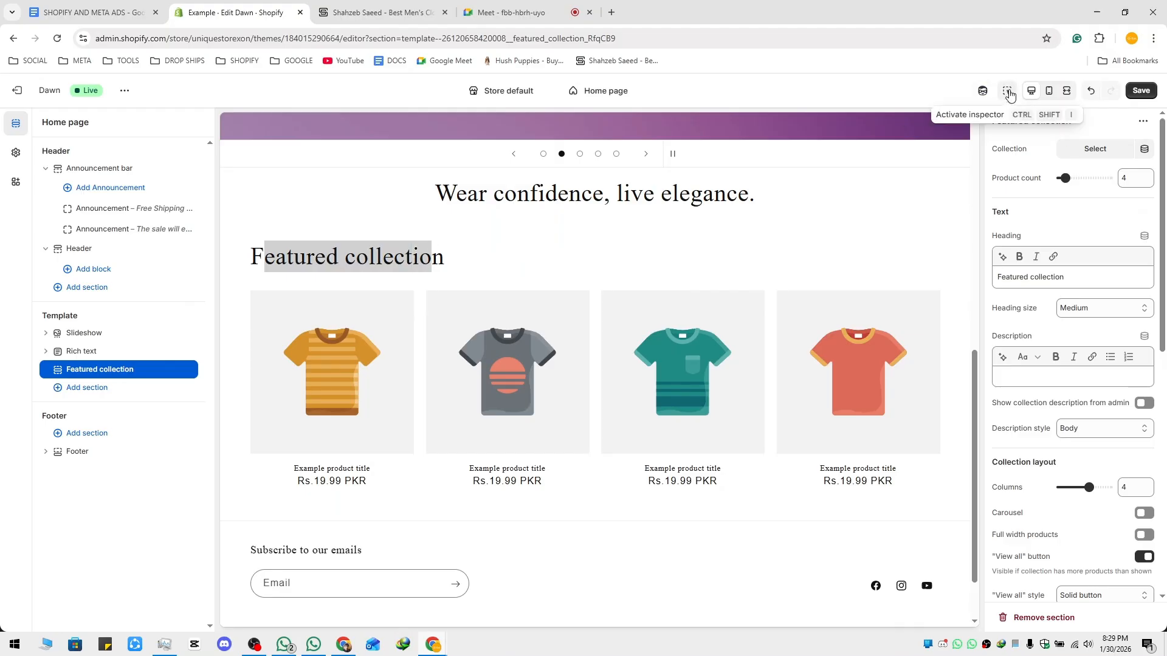
{"action": "left_click", "coordinate": [441, 238]}
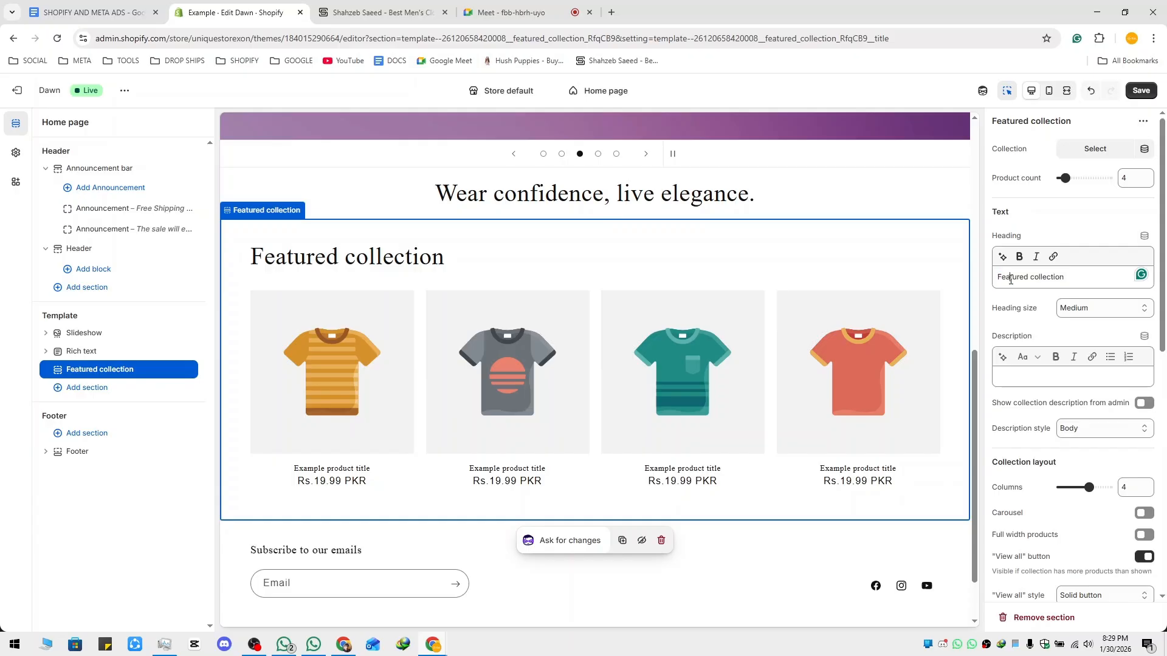
{"action": "left_click_drag", "start_coordinate": [1075, 278], "coordinate": [995, 278]}
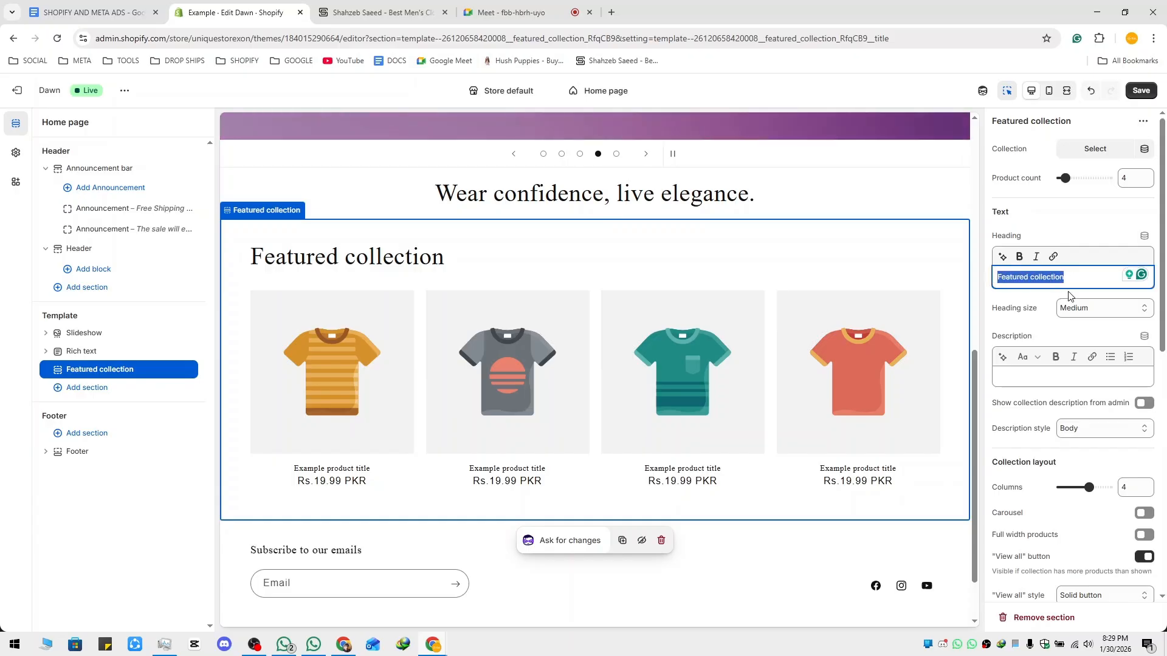
{"action": "type", "text": "New A"}
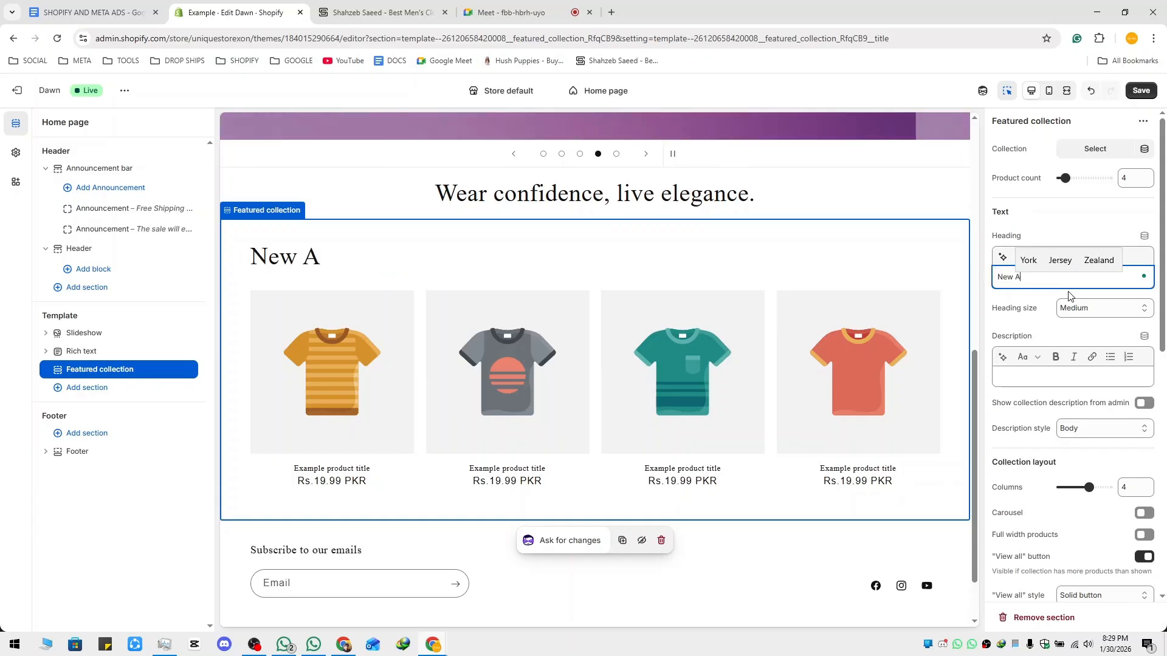
{"action": "type", "text": "rrival"}
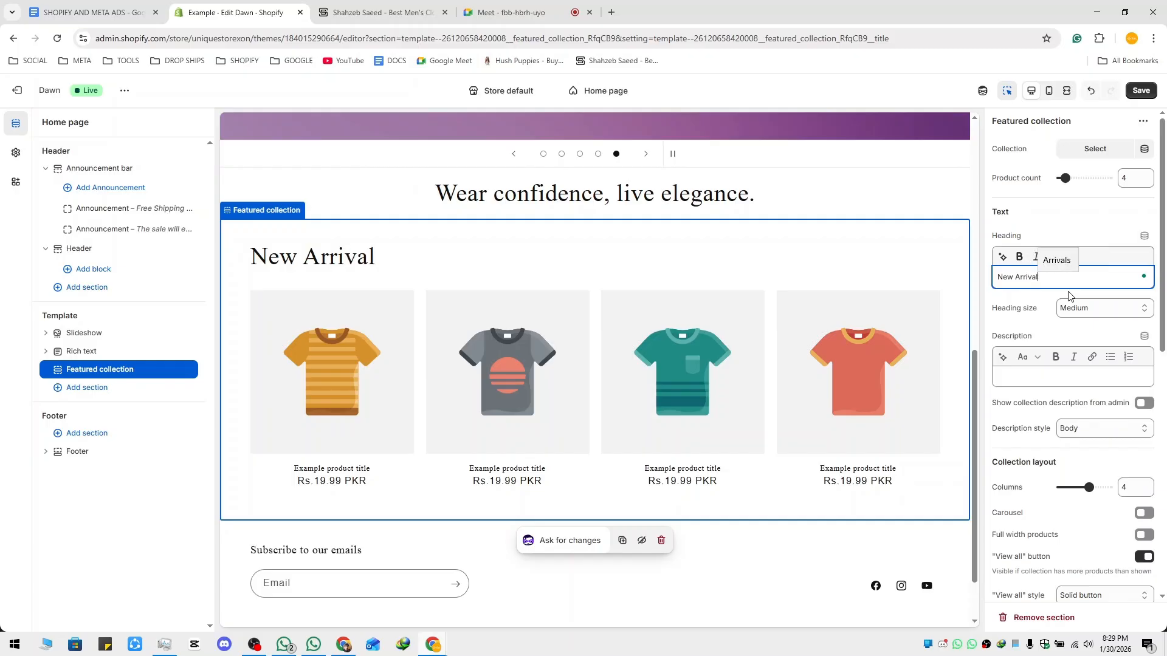
Clear the heading text of the Featured collection section.
{"action": "key", "text": "ctrl+a"}
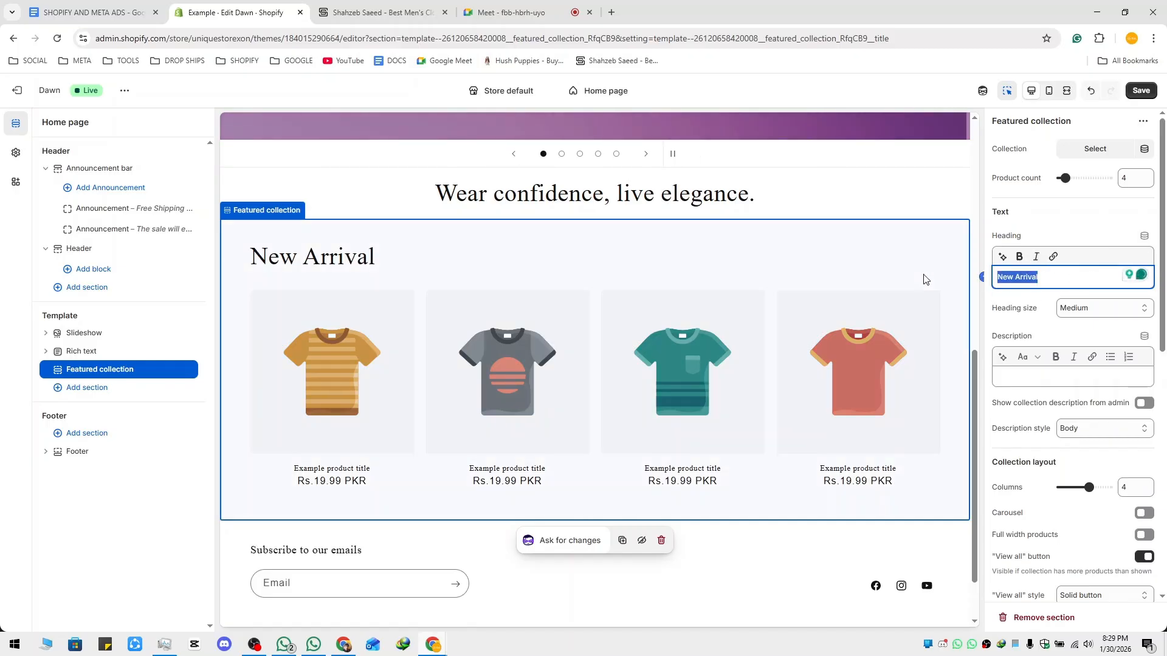
{"action": "key", "text": "BackSpace"}
{"action": "left_click", "coordinate": [1074, 233]}
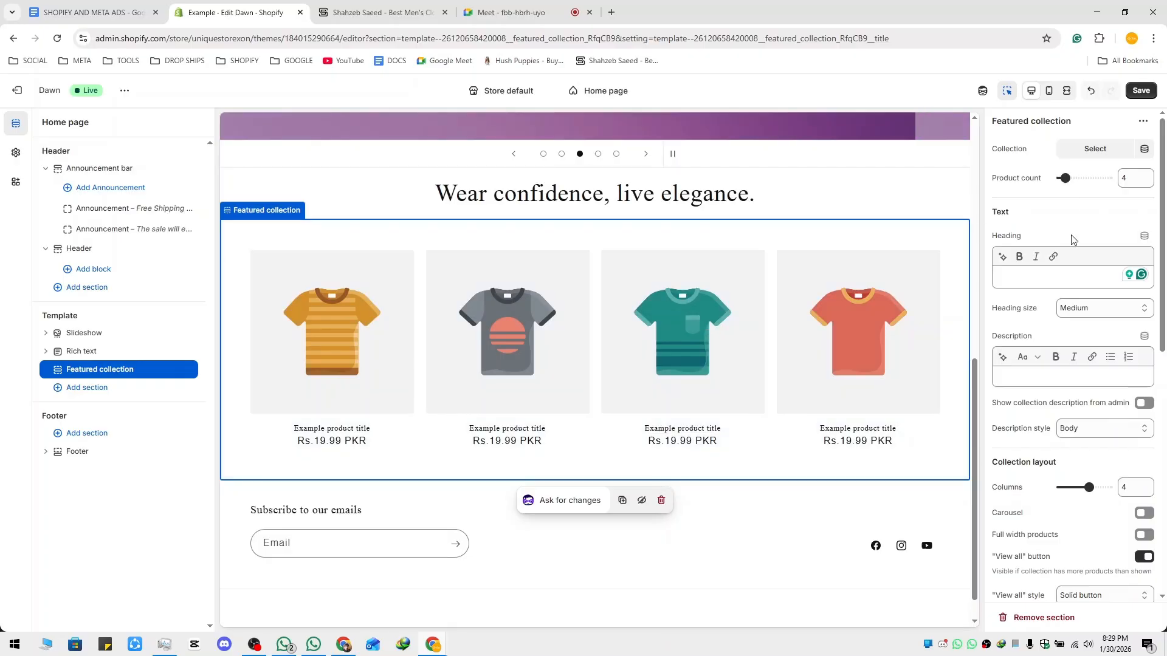
Assign the Black boys collection to the Featured collection section and set its product count to 9.
{"action": "left_click", "coordinate": [1100, 155]}
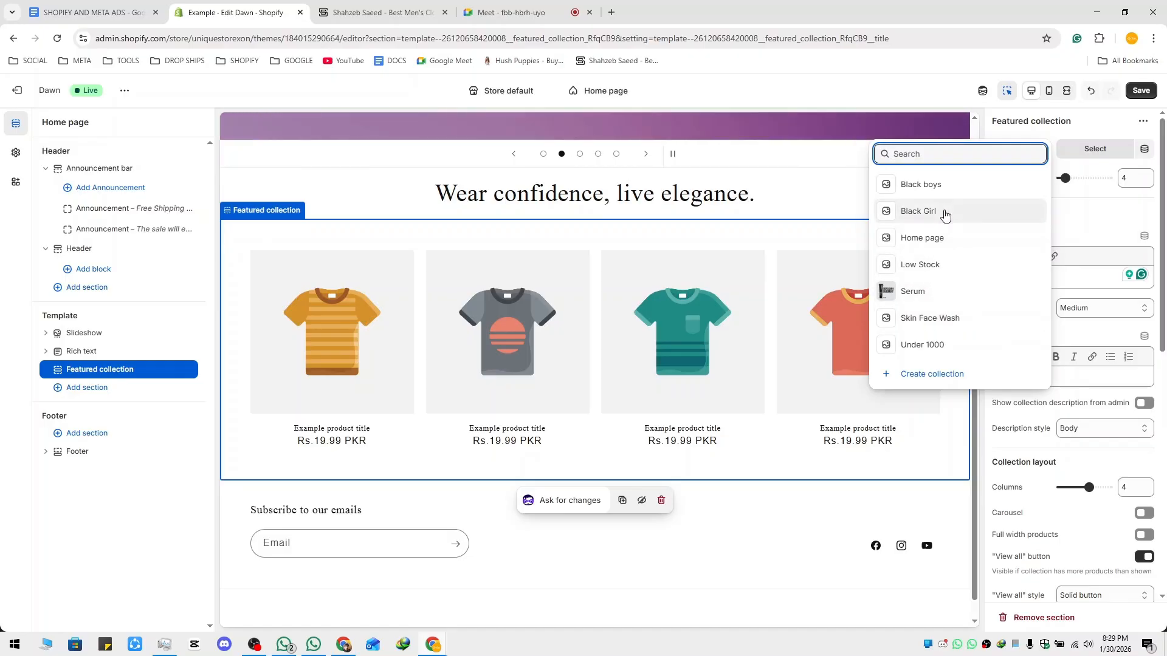
{"action": "left_click", "coordinate": [949, 186]}
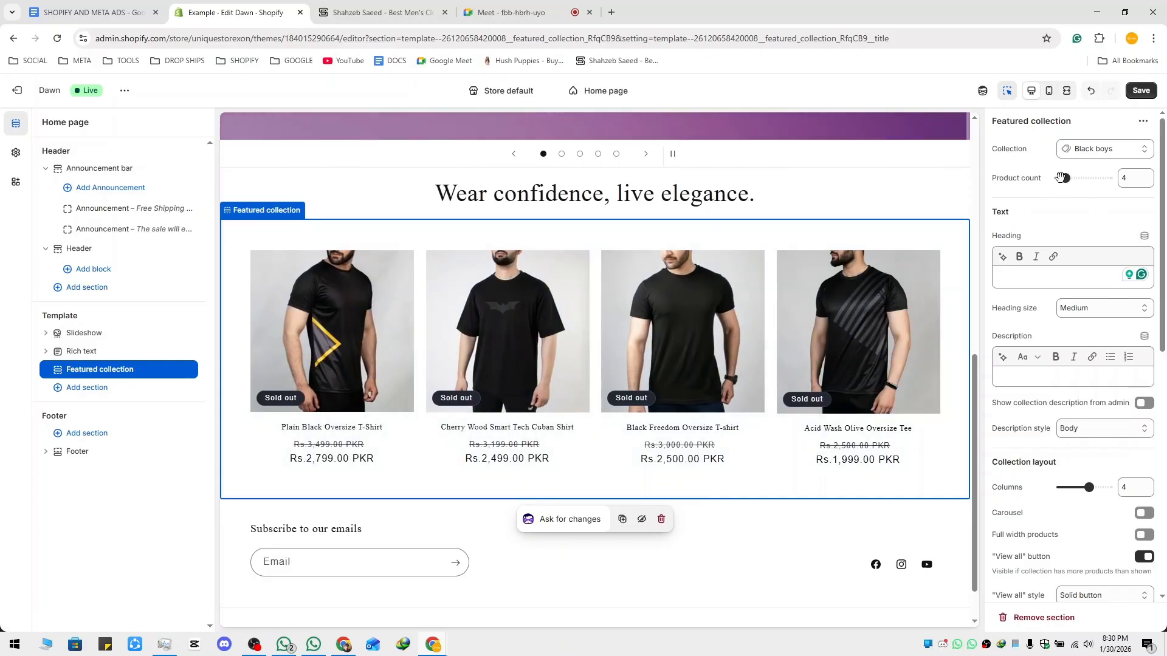
{"action": "left_click_drag", "start_coordinate": [1067, 177], "coordinate": [1075, 178]}
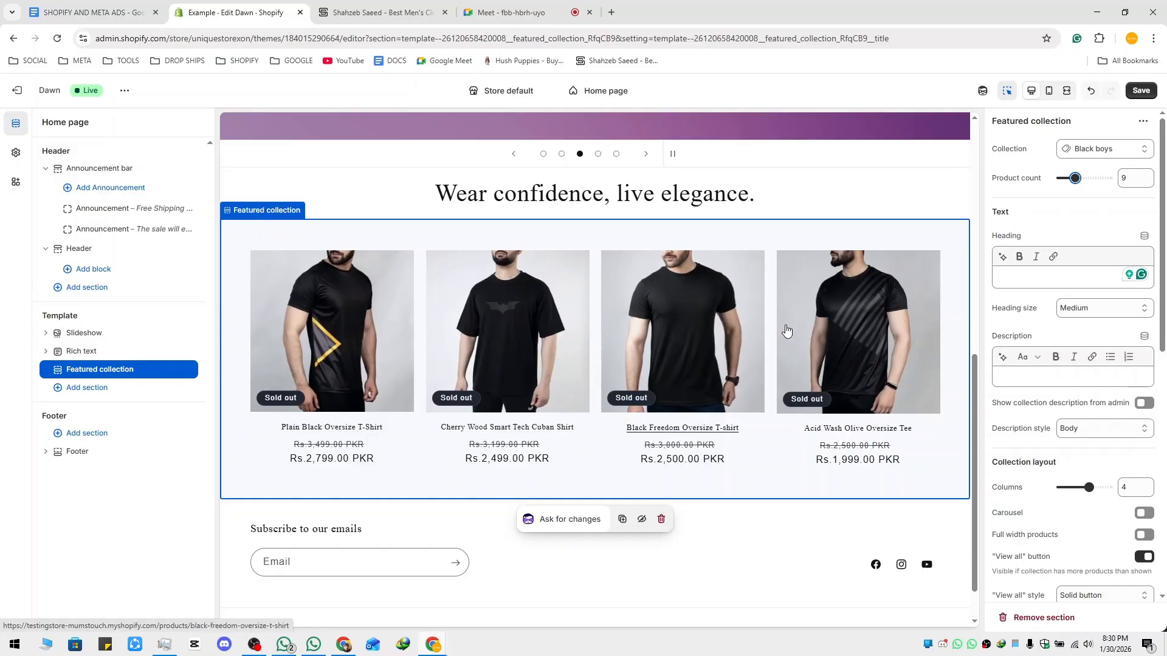
Try the Black Girl and Home page collections as replacements in the Featured collection section.
{"action": "left_click", "coordinate": [1094, 149]}
{"action": "left_click", "coordinate": [1049, 182]}
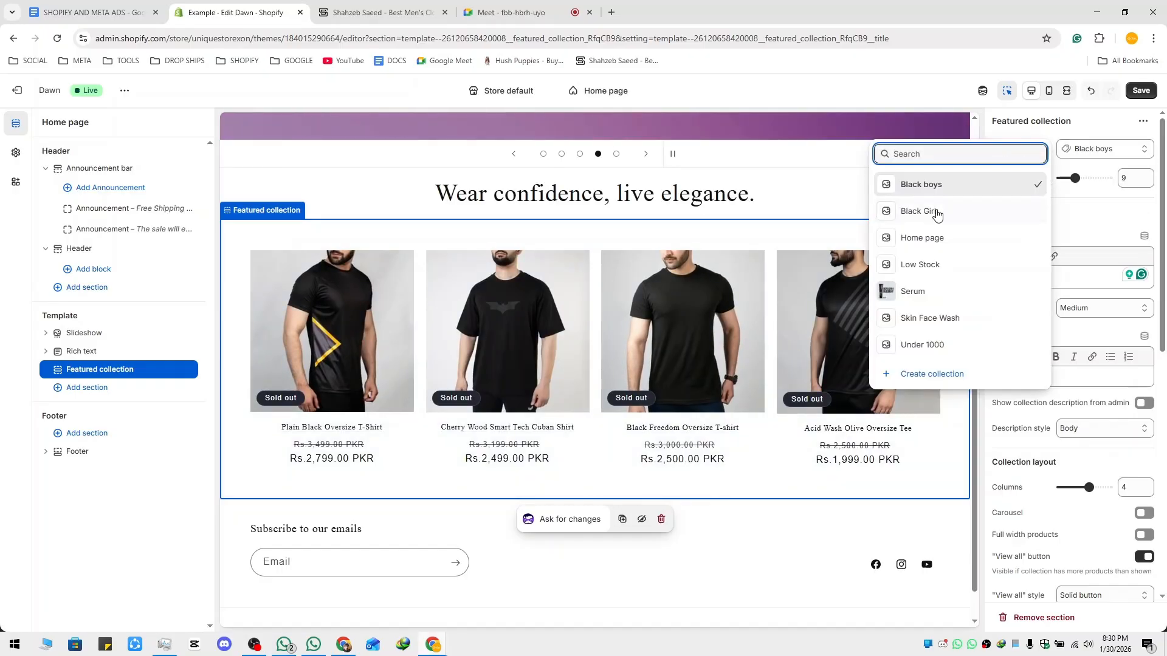
{"action": "left_click", "coordinate": [948, 211]}
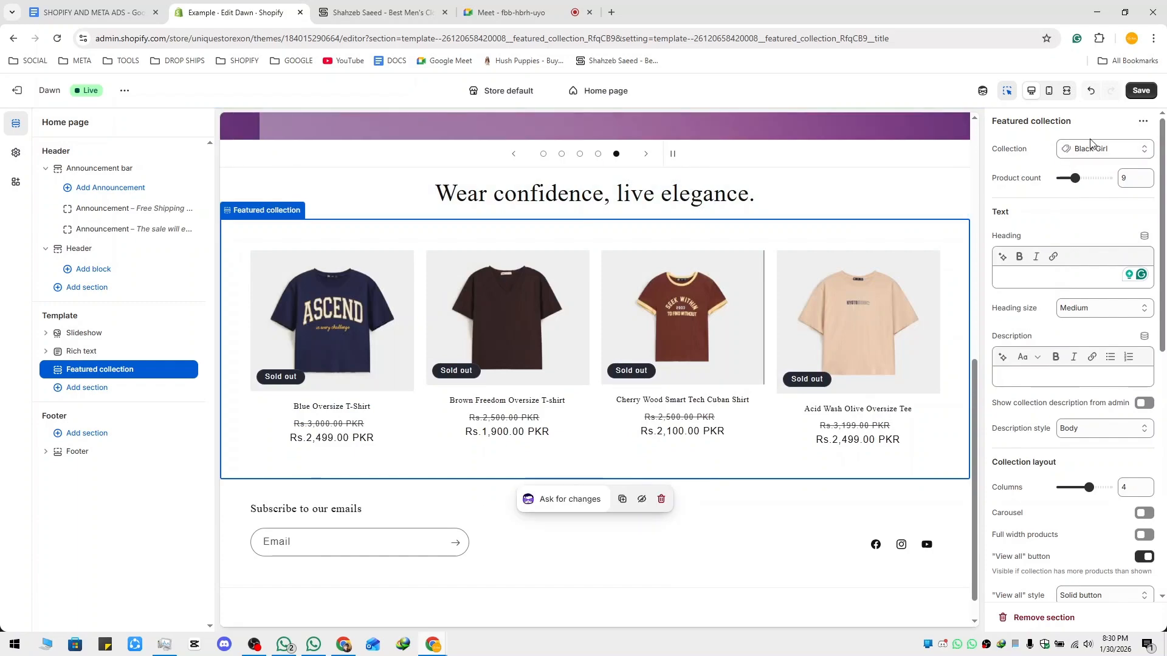
{"action": "left_click", "coordinate": [1060, 150]}
{"action": "left_click", "coordinate": [1038, 183]}
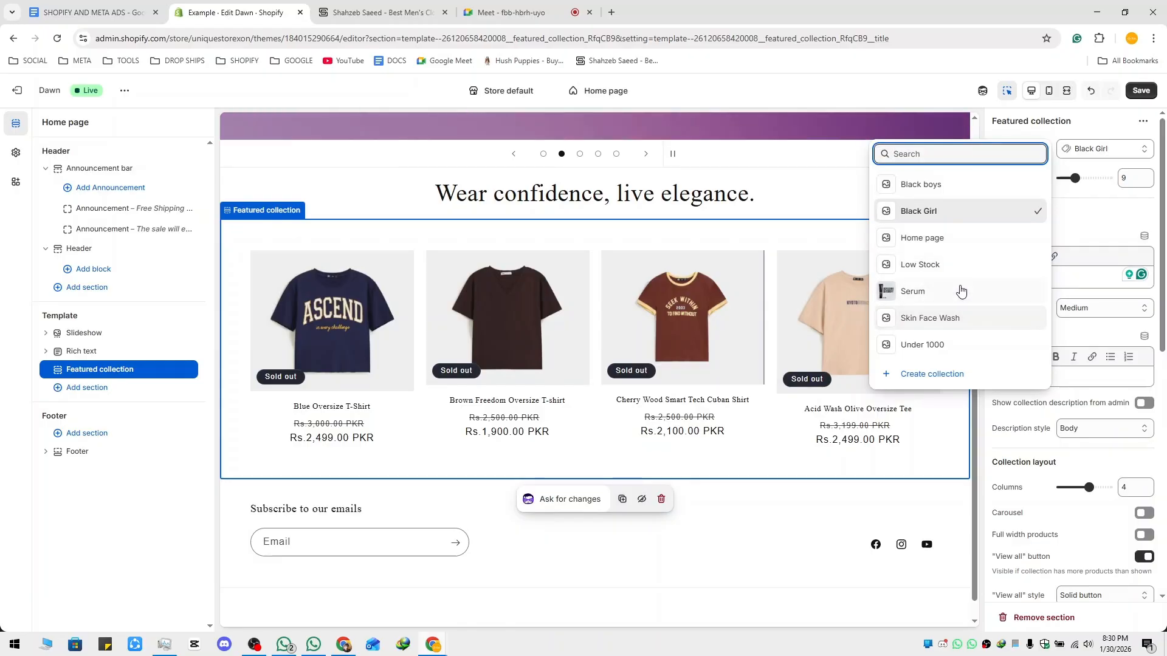
{"action": "left_click", "coordinate": [956, 241]}
Replace the Featured collection section's collection with Low Stock.
{"action": "left_click", "coordinate": [1087, 149]}
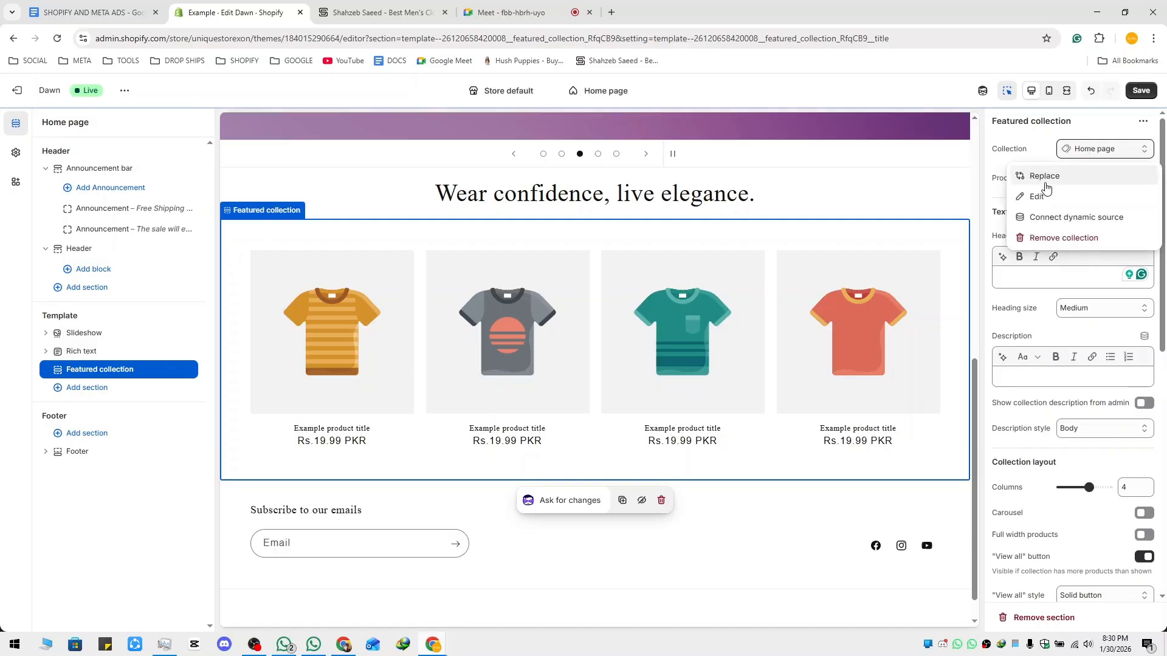
{"action": "left_click", "coordinate": [1039, 176]}
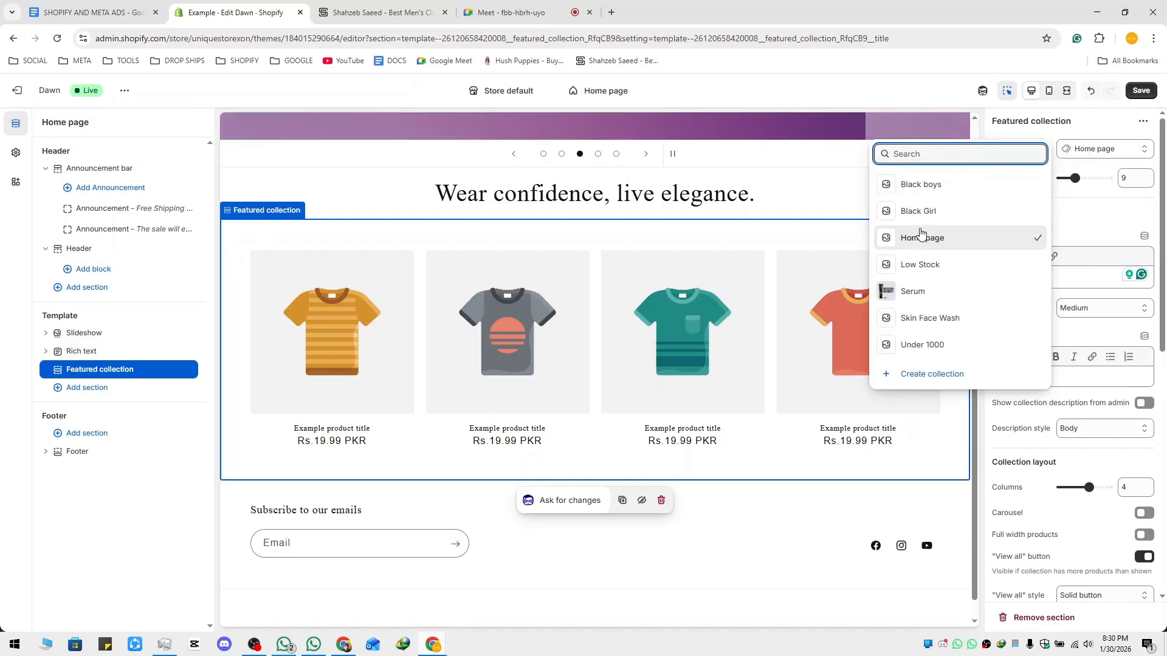
{"action": "left_click", "coordinate": [925, 264]}
Review the Low Stock product grid in the preview and compare it with the product row on the Shahzeb Saeed store.
{"action": "scroll", "coordinate": [830, 326], "scroll_direction": "down", "scroll_amount": 4}
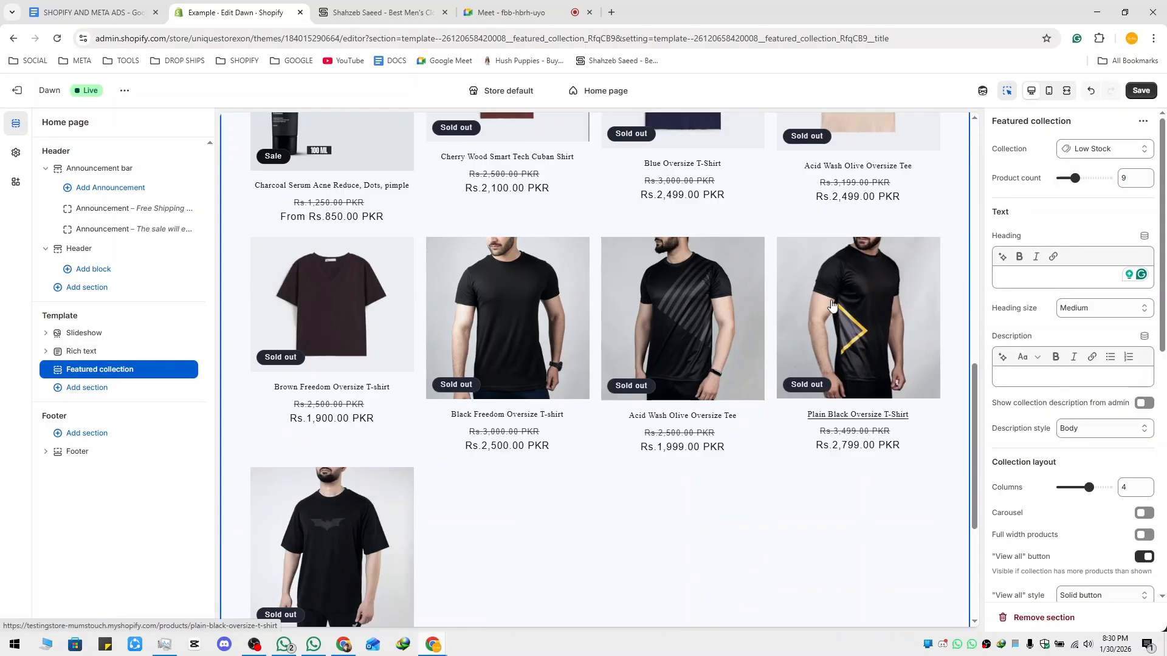
{"action": "scroll", "coordinate": [842, 328], "scroll_direction": "up", "scroll_amount": 6}
{"action": "scroll", "coordinate": [747, 328], "scroll_direction": "down", "scroll_amount": 4}
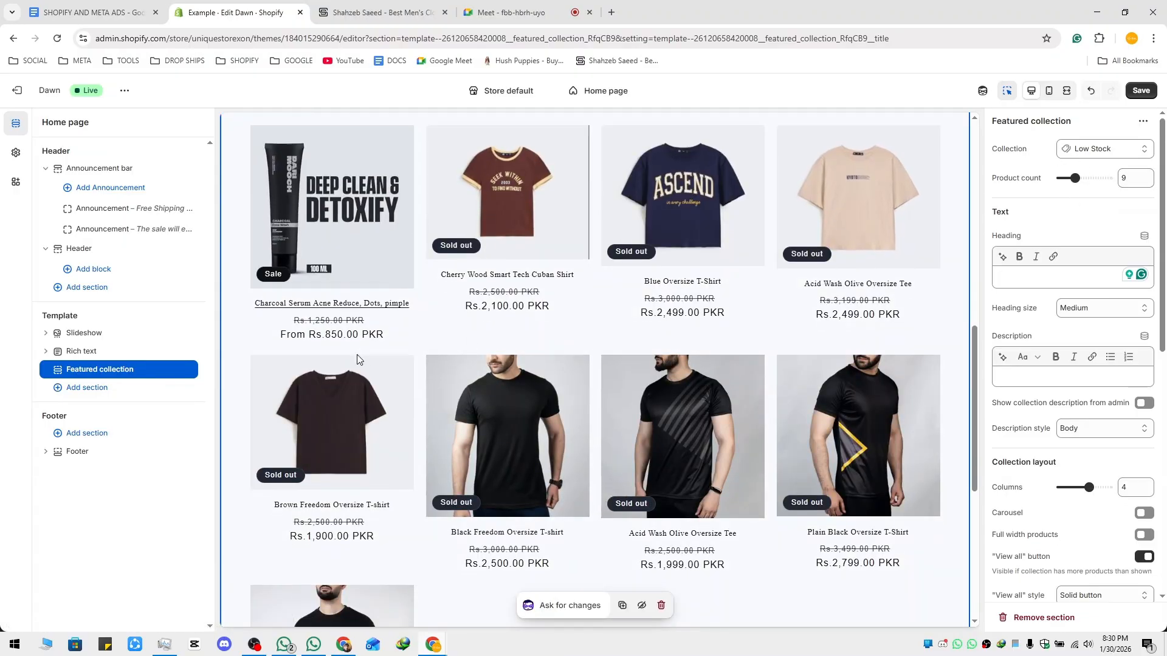
{"action": "scroll", "coordinate": [859, 357], "scroll_direction": "down", "scroll_amount": 2}
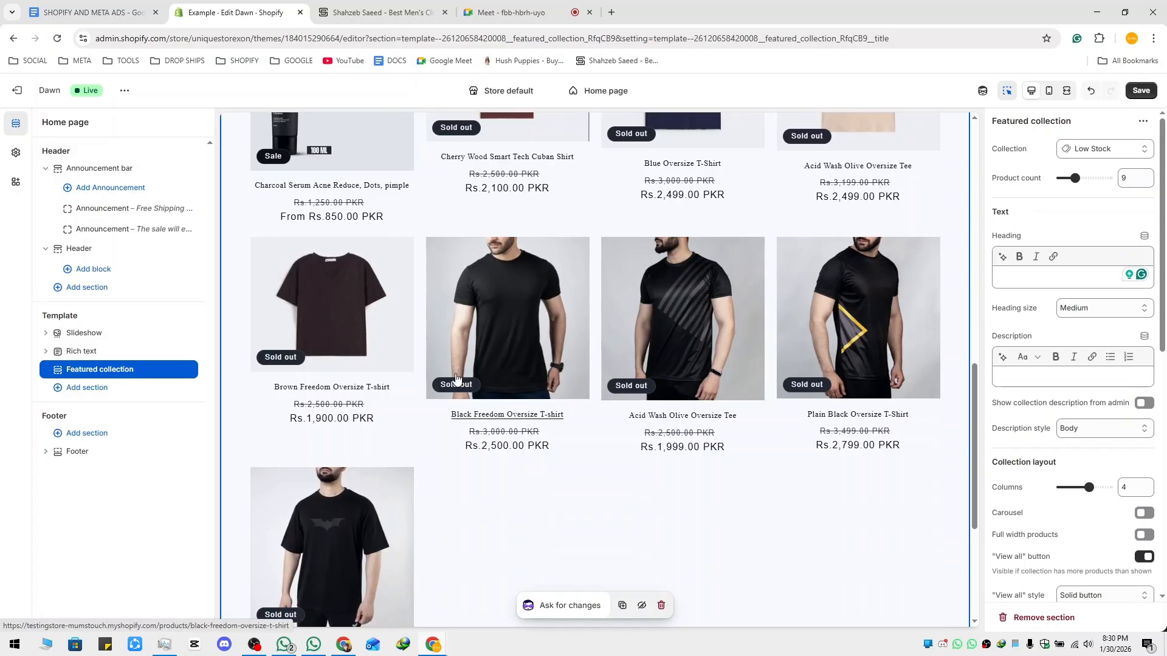
{"action": "left_click", "coordinate": [376, 12]}
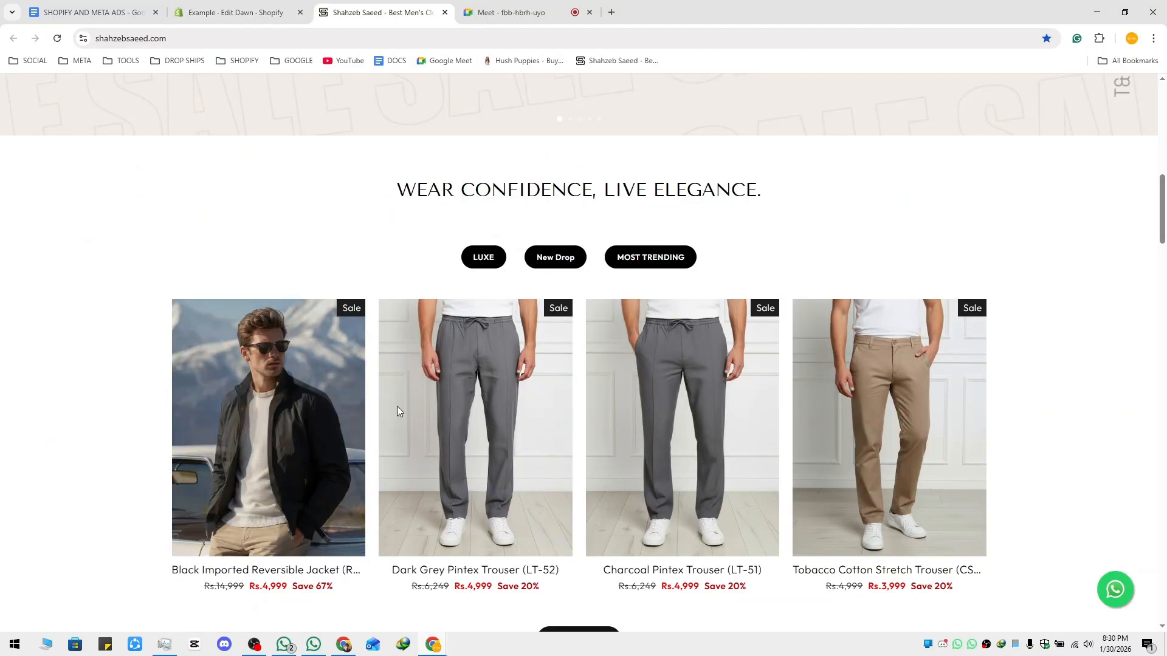
{"action": "left_click", "coordinate": [231, 12]}
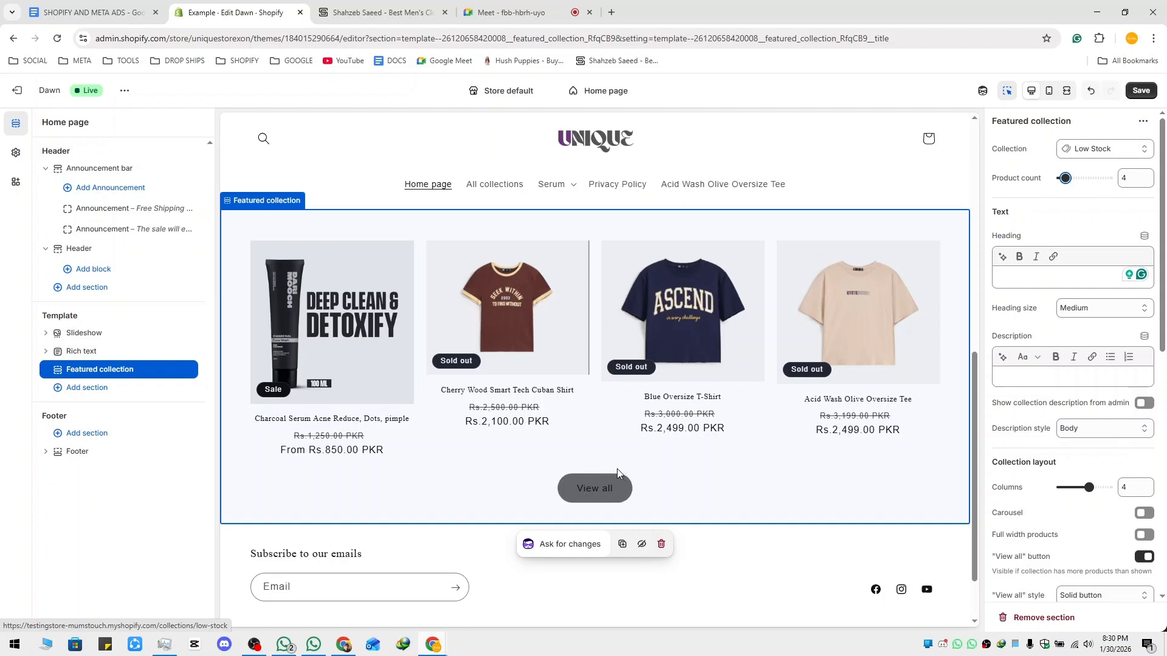
Compare the Low Stock product row with the Shahzeb Saeed store's row and review the Featured collection section's settings.
{"action": "left_click", "coordinate": [380, 12]}
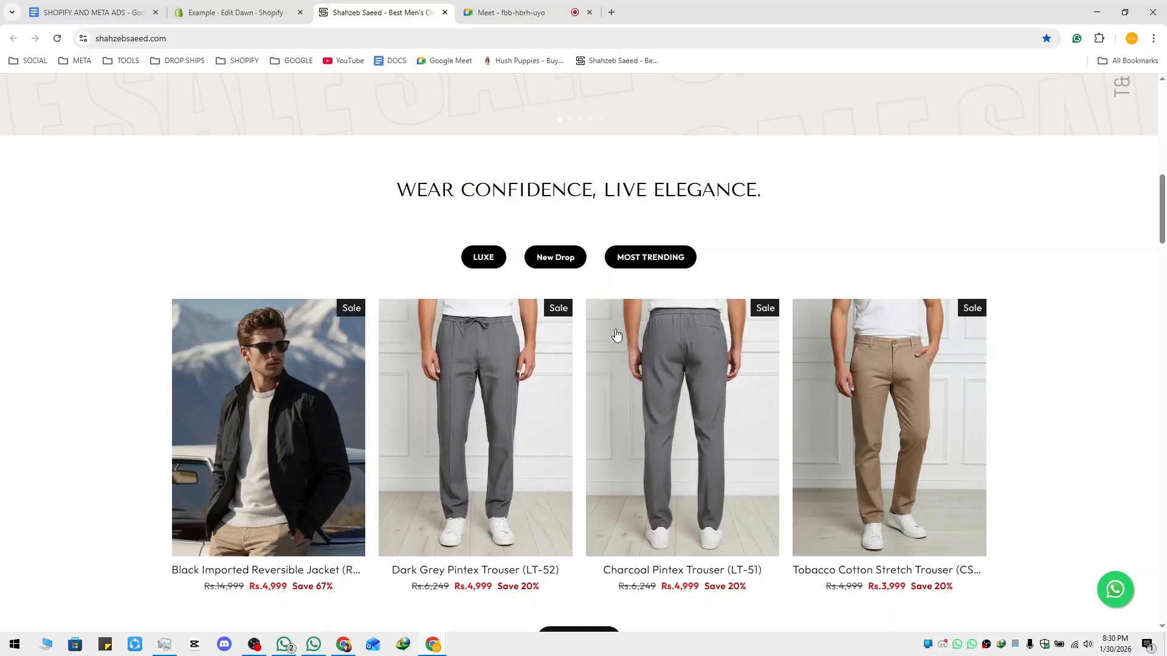
{"action": "left_click", "coordinate": [222, 13]}
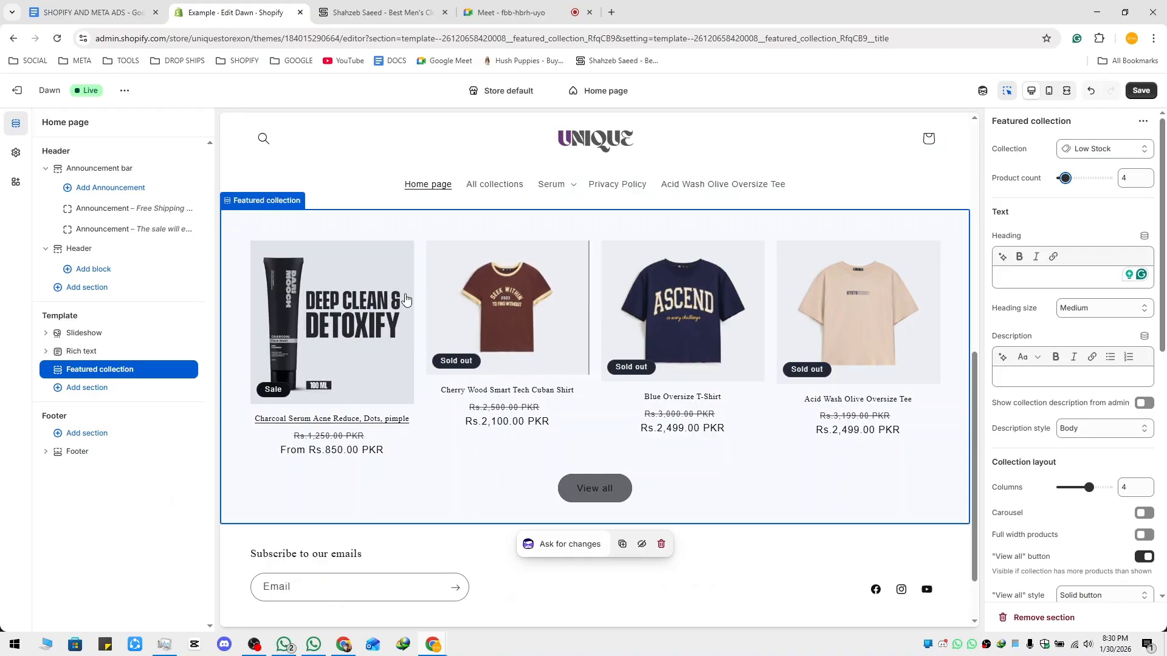
{"action": "left_click", "coordinate": [960, 275]}
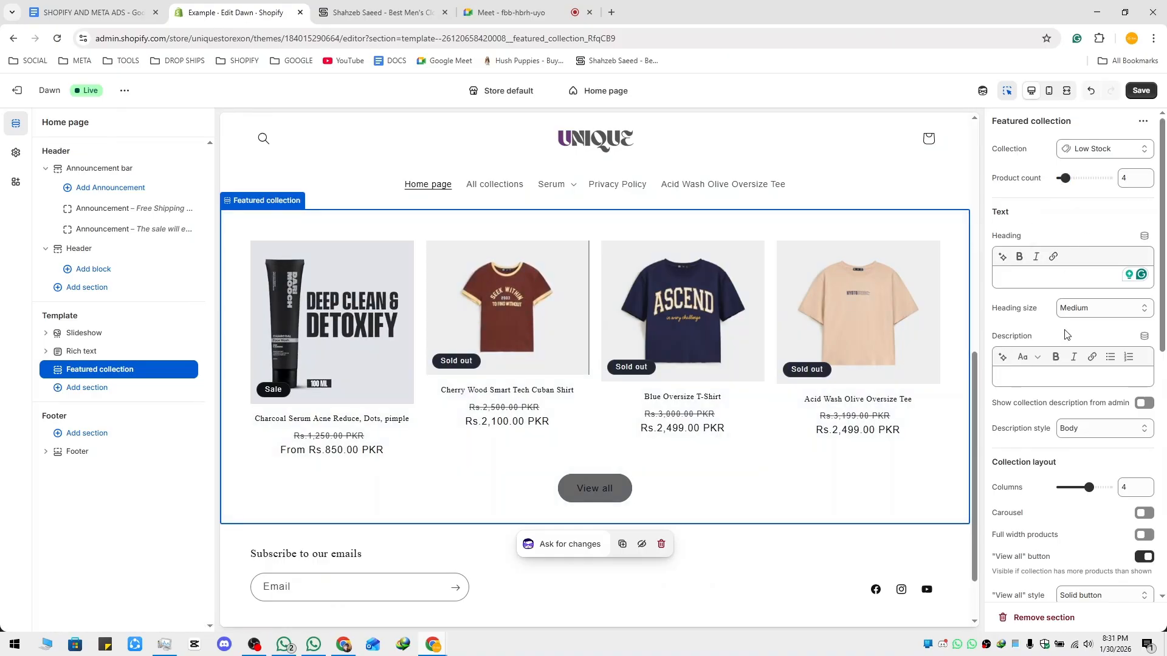
{"action": "scroll", "coordinate": [1062, 405], "scroll_direction": "down", "scroll_amount": 2}
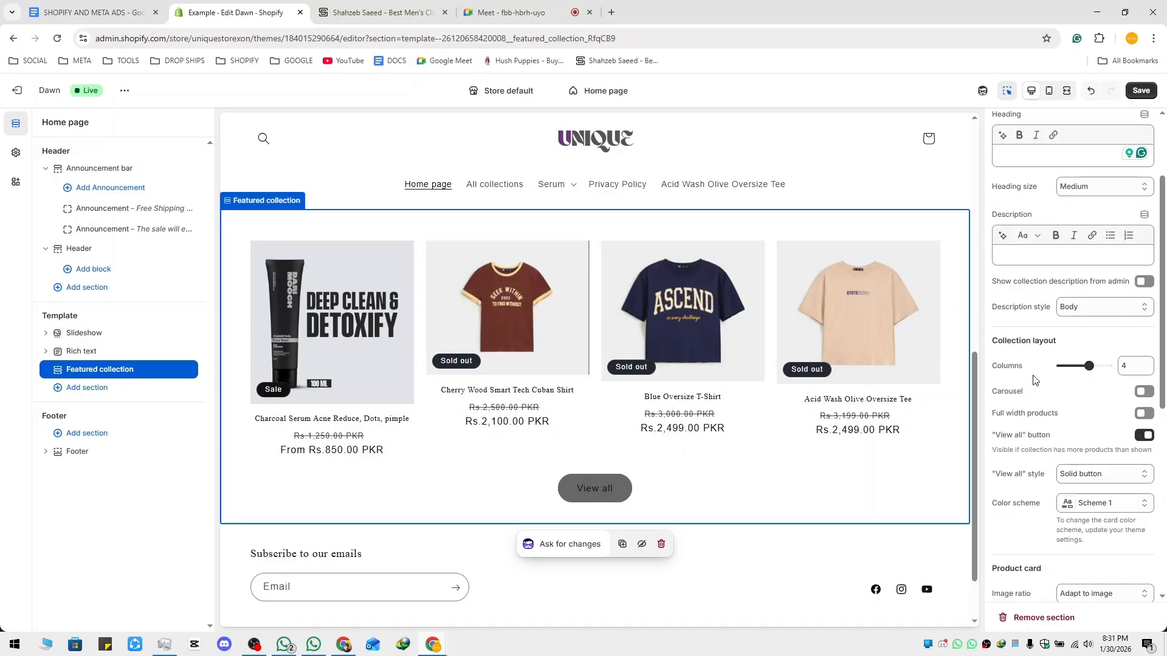
{"action": "scroll", "coordinate": [1064, 452], "scroll_direction": "down", "scroll_amount": 6}
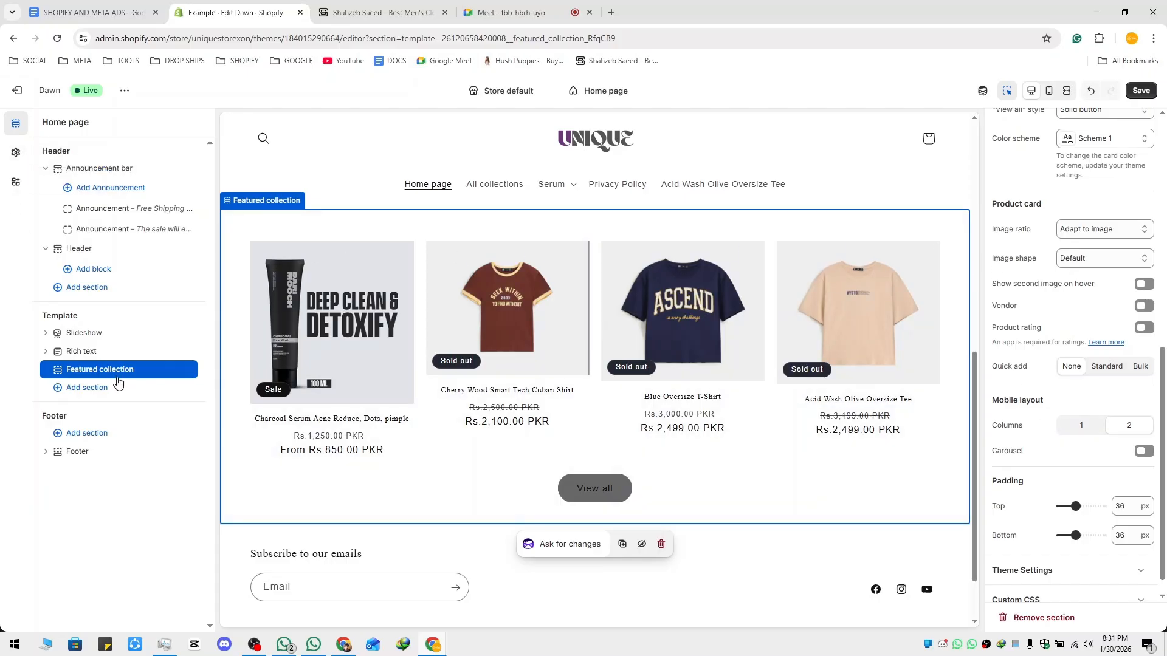
Examine the Collection cards theme settings for style, border and shadow options that affect the product images.
{"action": "left_click", "coordinate": [12, 153]}
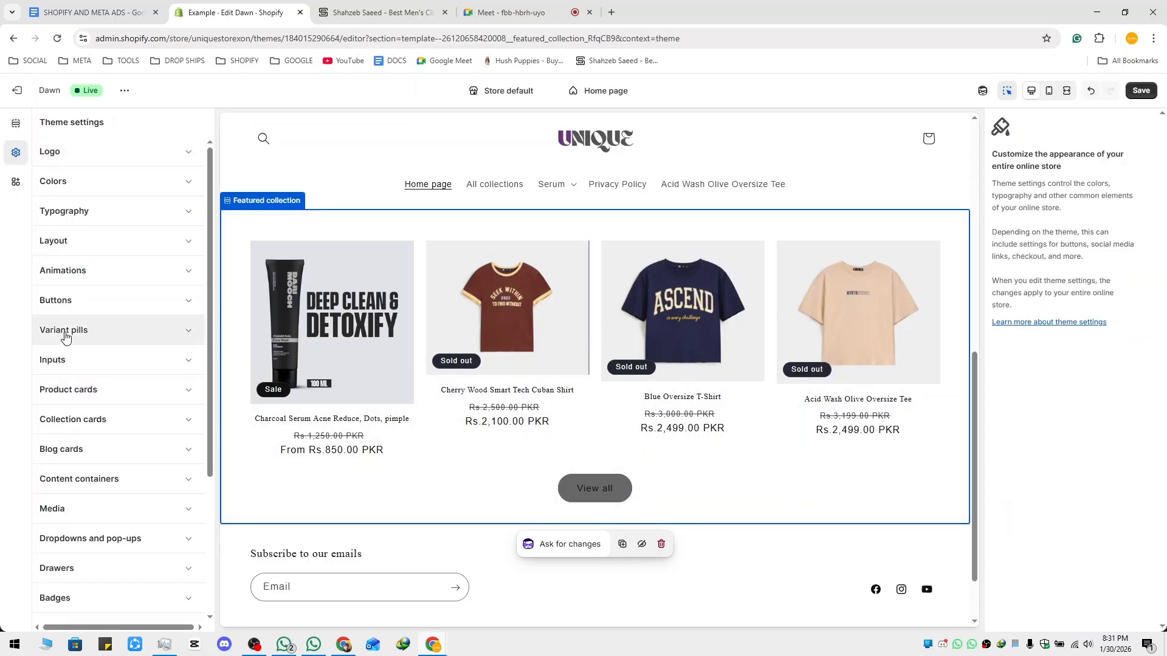
{"action": "left_click", "coordinate": [109, 412]}
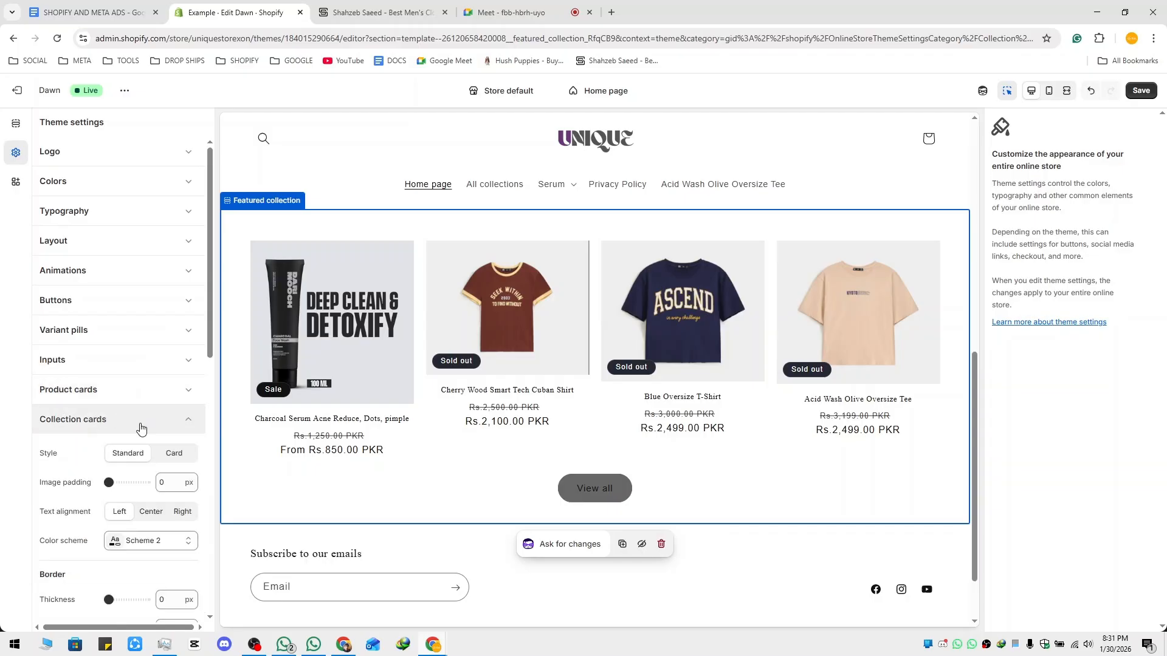
{"action": "scroll", "coordinate": [140, 429], "scroll_direction": "down", "scroll_amount": 2}
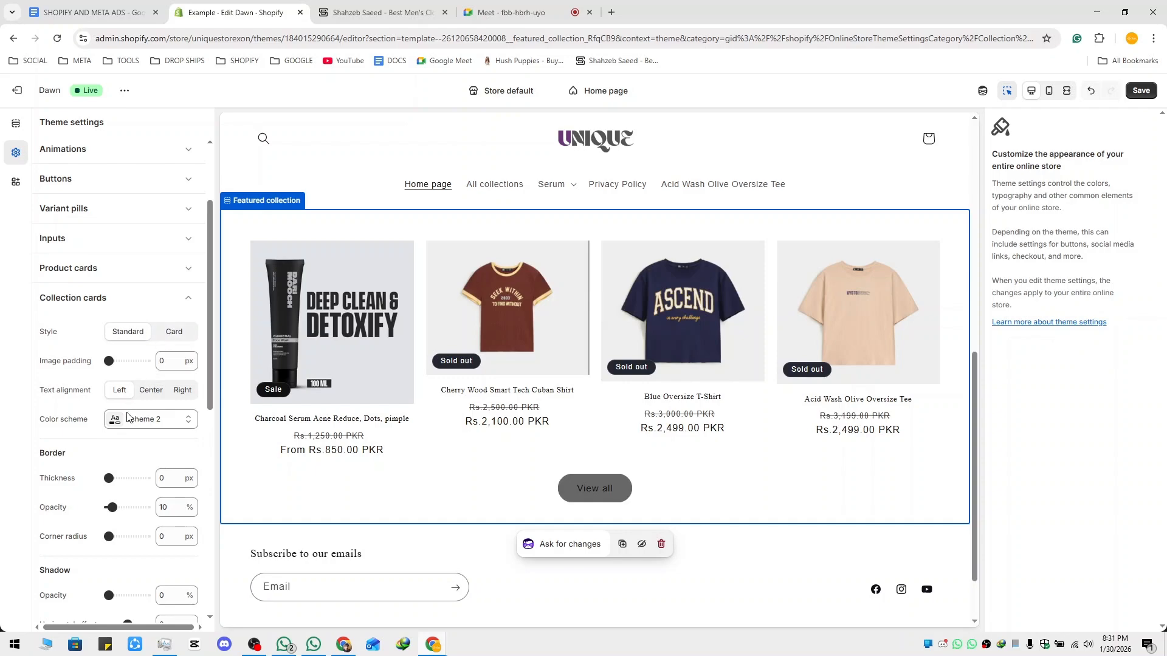
{"action": "scroll", "coordinate": [109, 464], "scroll_direction": "down", "scroll_amount": 2}
{"action": "scroll", "coordinate": [95, 437], "scroll_direction": "down", "scroll_amount": 2}
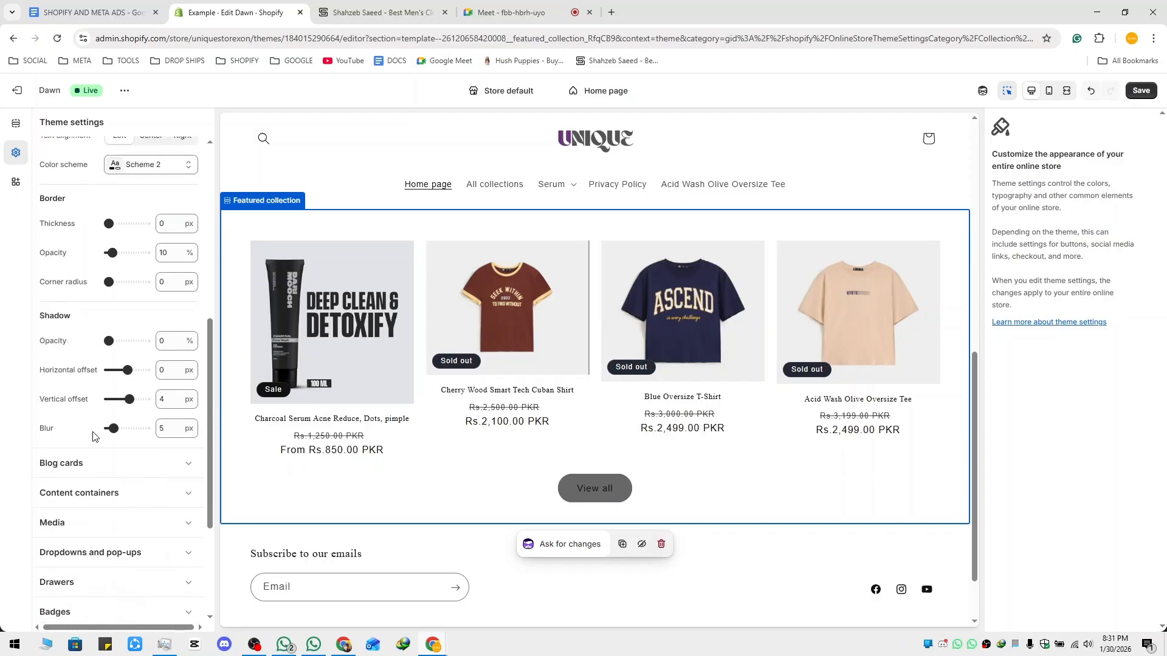
{"action": "scroll", "coordinate": [96, 433], "scroll_direction": "up", "scroll_amount": 3}
{"action": "scroll", "coordinate": [108, 410], "scroll_direction": "up", "scroll_amount": 1}
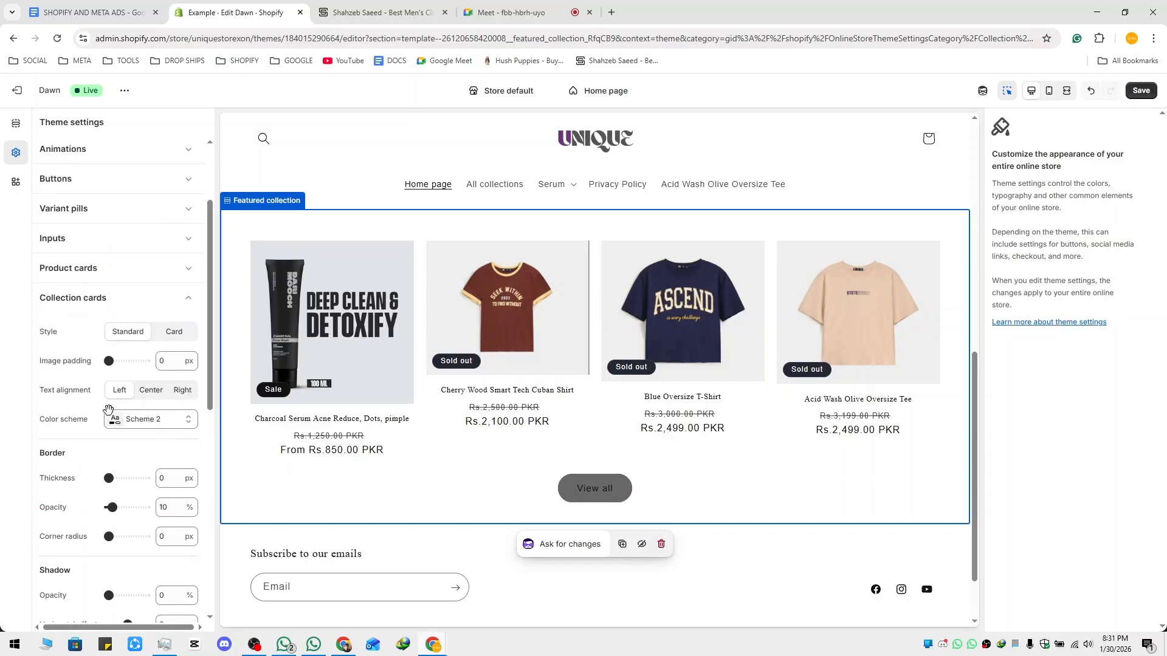
{"action": "left_click", "coordinate": [91, 297]}
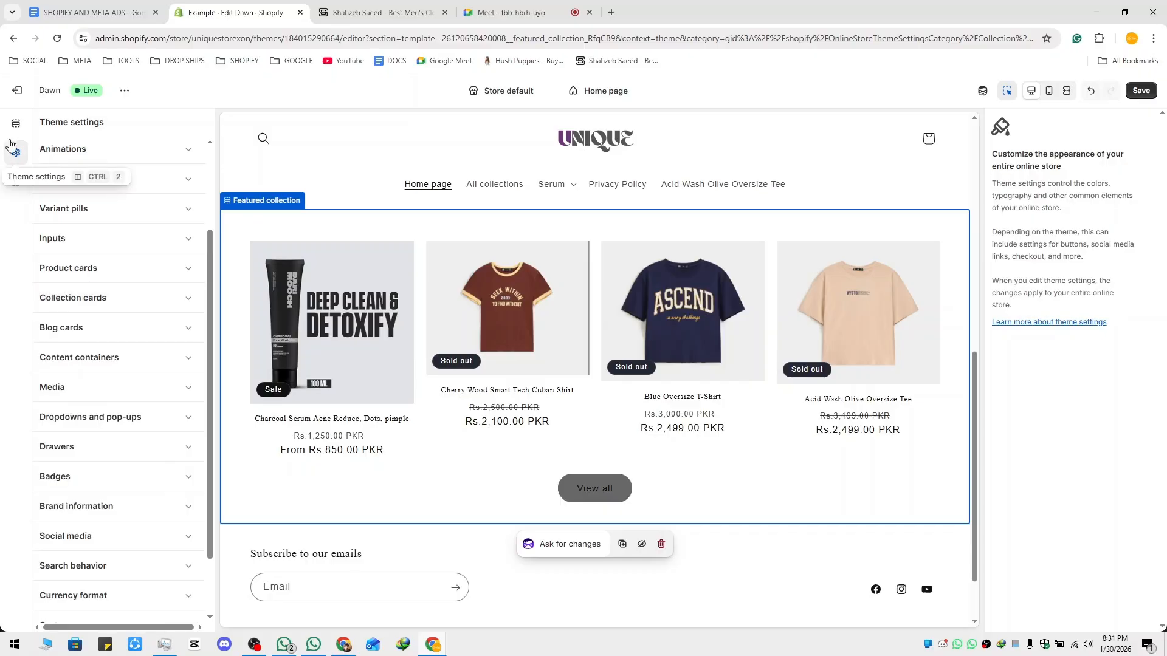
Return to the Featured collection section's settings and look through them down to the product card options.
{"action": "left_click", "coordinate": [16, 124]}
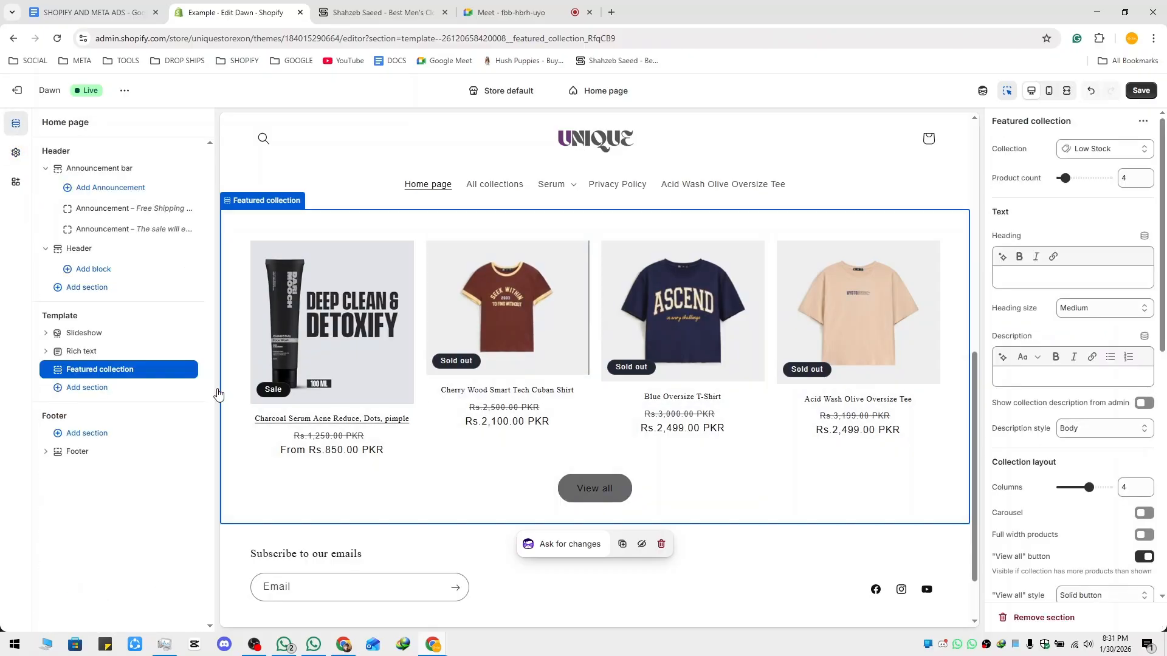
{"action": "left_click", "coordinate": [119, 371]}
{"action": "scroll", "coordinate": [1070, 333], "scroll_direction": "down", "scroll_amount": 2}
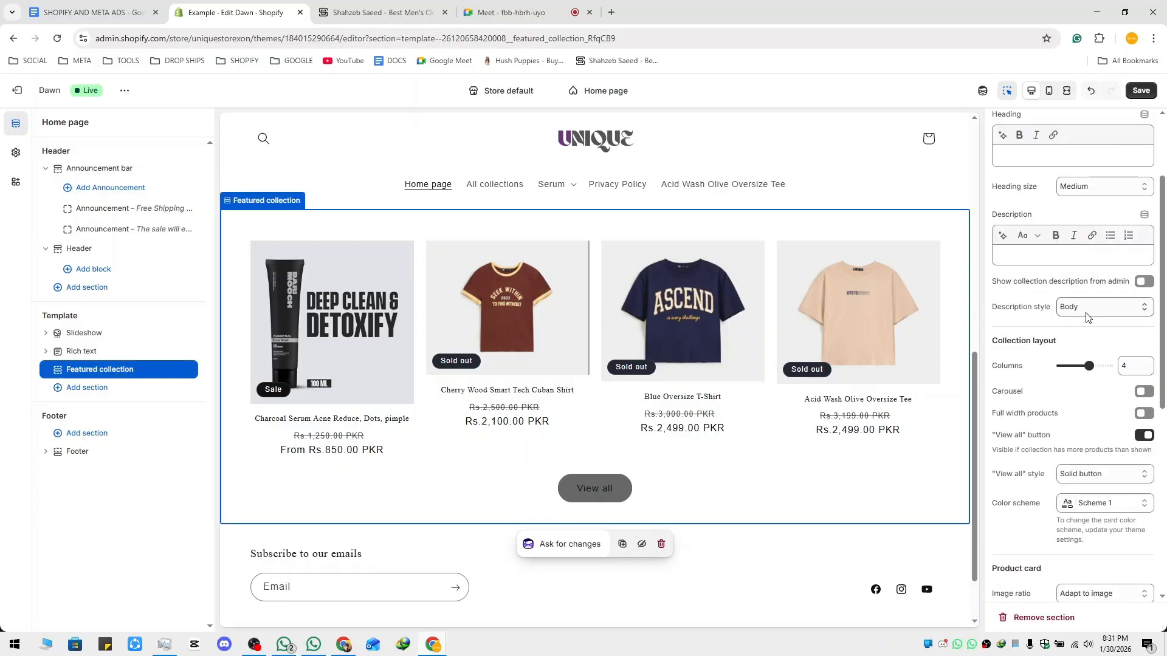
{"action": "left_click", "coordinate": [1085, 313]}
{"action": "left_click", "coordinate": [1084, 313]}
{"action": "scroll", "coordinate": [1081, 428], "scroll_direction": "down", "scroll_amount": 2}
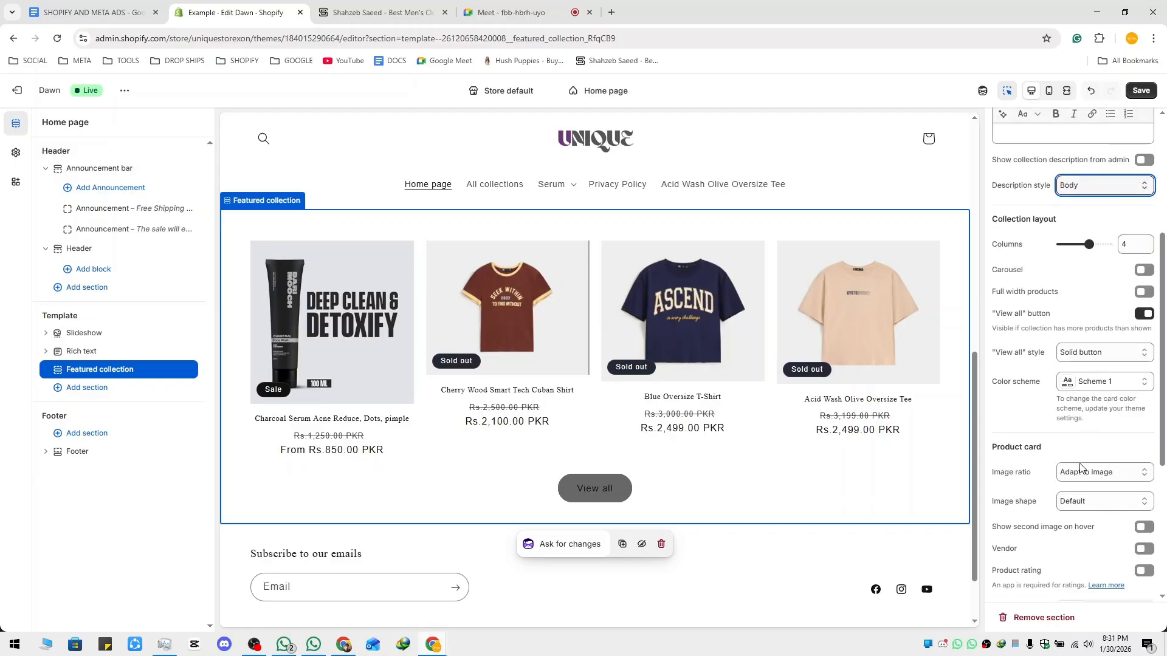
{"action": "scroll", "coordinate": [1027, 459], "scroll_direction": "down", "scroll_amount": 2}
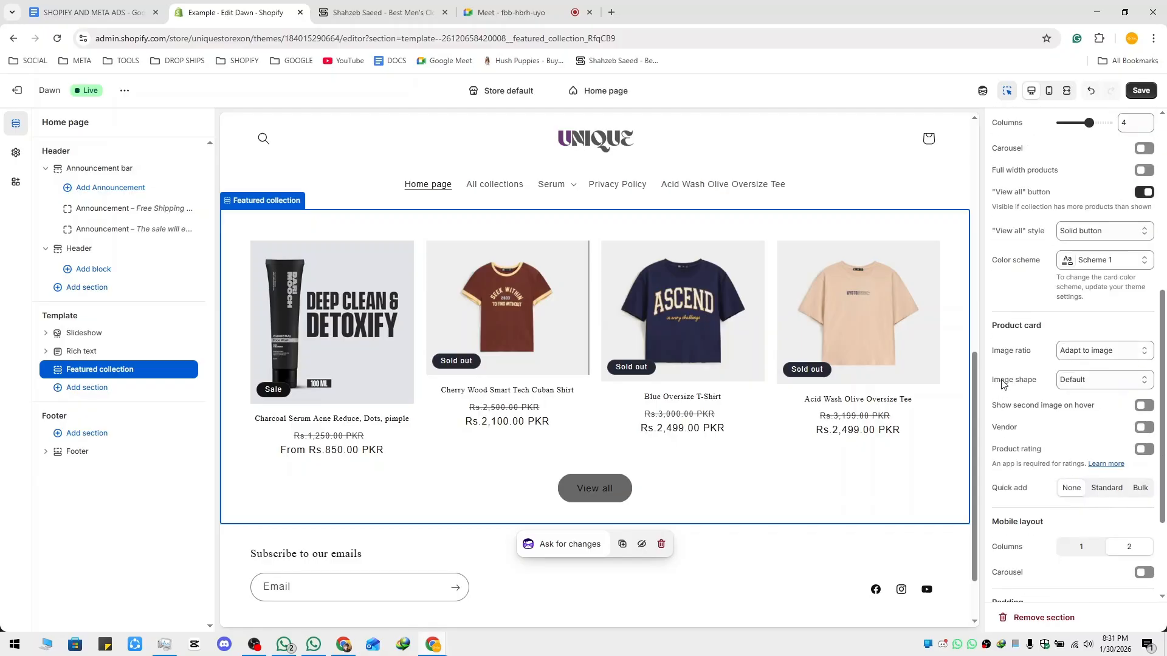
Try the Blob and Arch image shapes on the featured product cards and restore the Default shape.
{"action": "left_click", "coordinate": [1093, 385]}
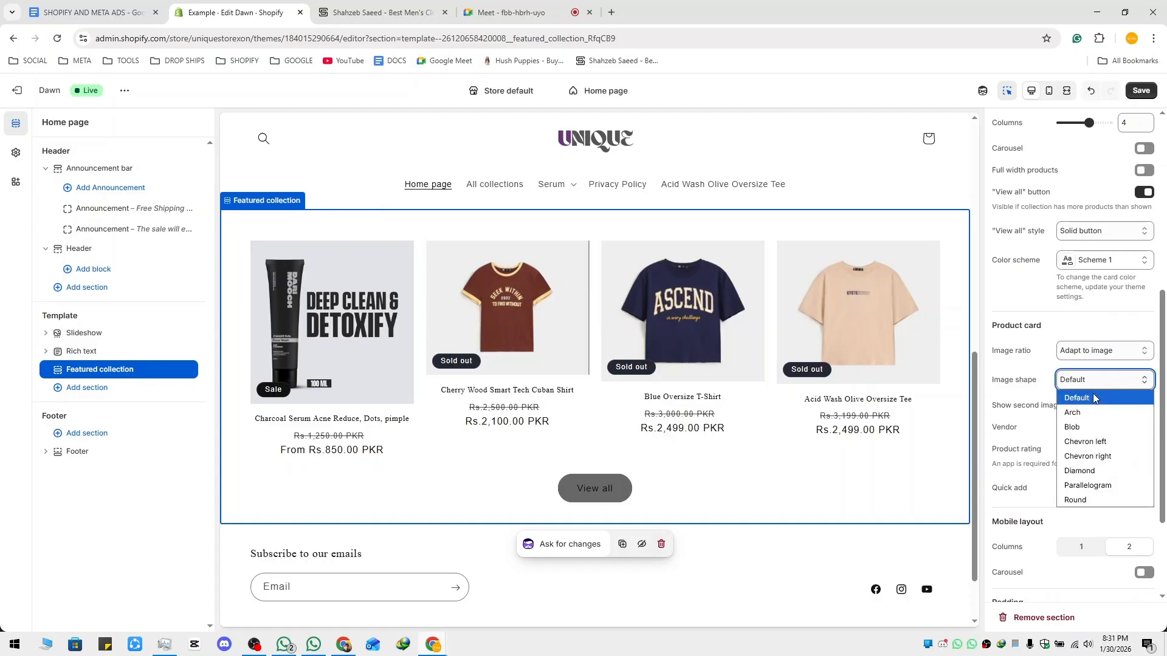
{"action": "left_click", "coordinate": [1086, 428]}
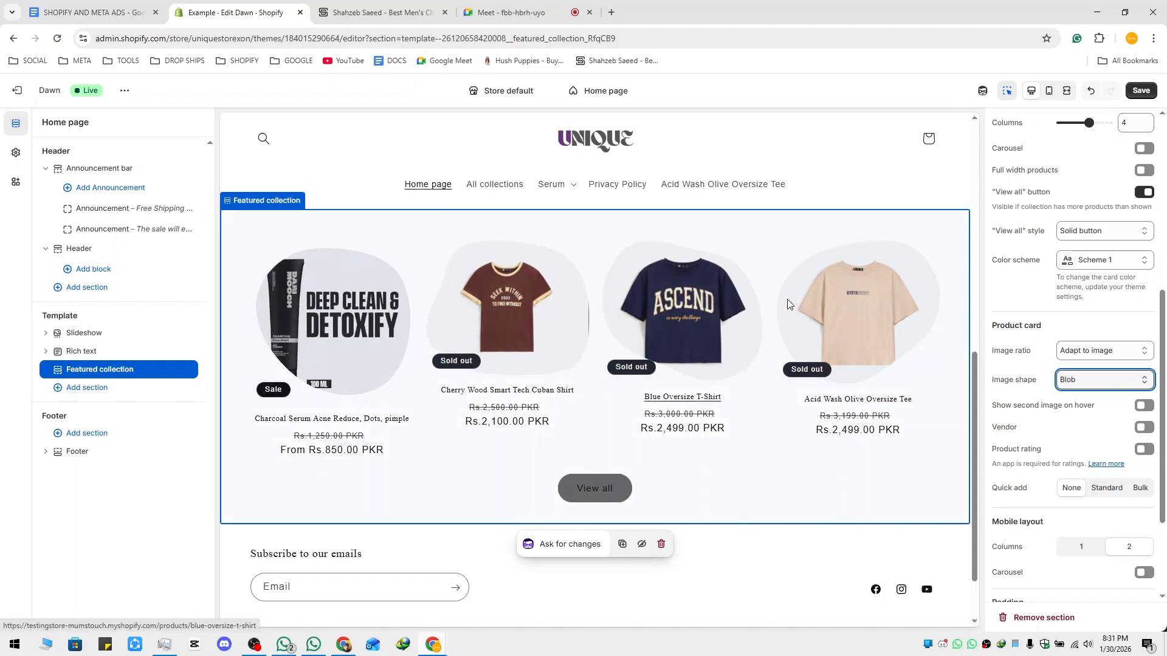
{"action": "left_click", "coordinate": [1111, 382]}
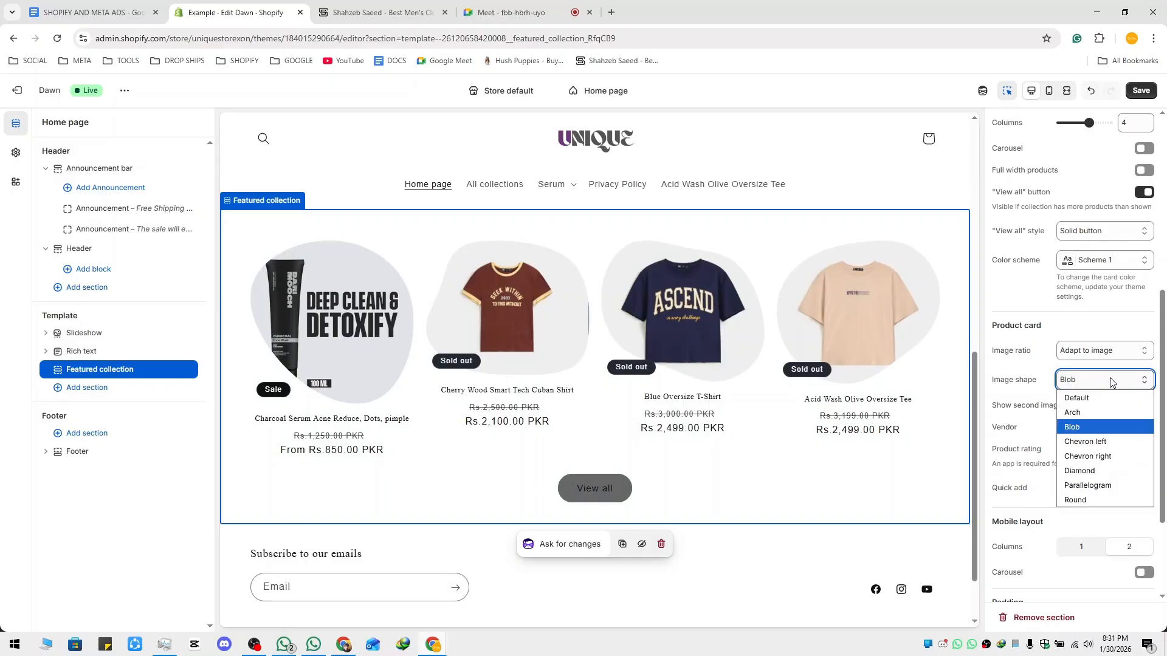
{"action": "left_click", "coordinate": [1098, 412]}
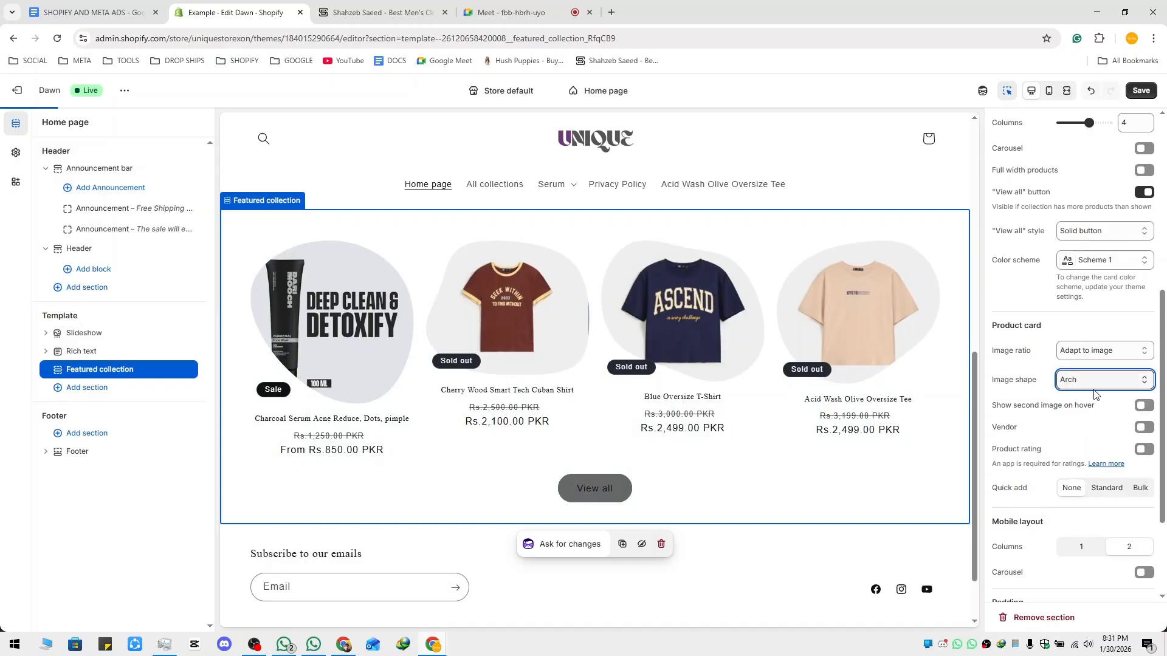
{"action": "left_click", "coordinate": [1099, 382]}
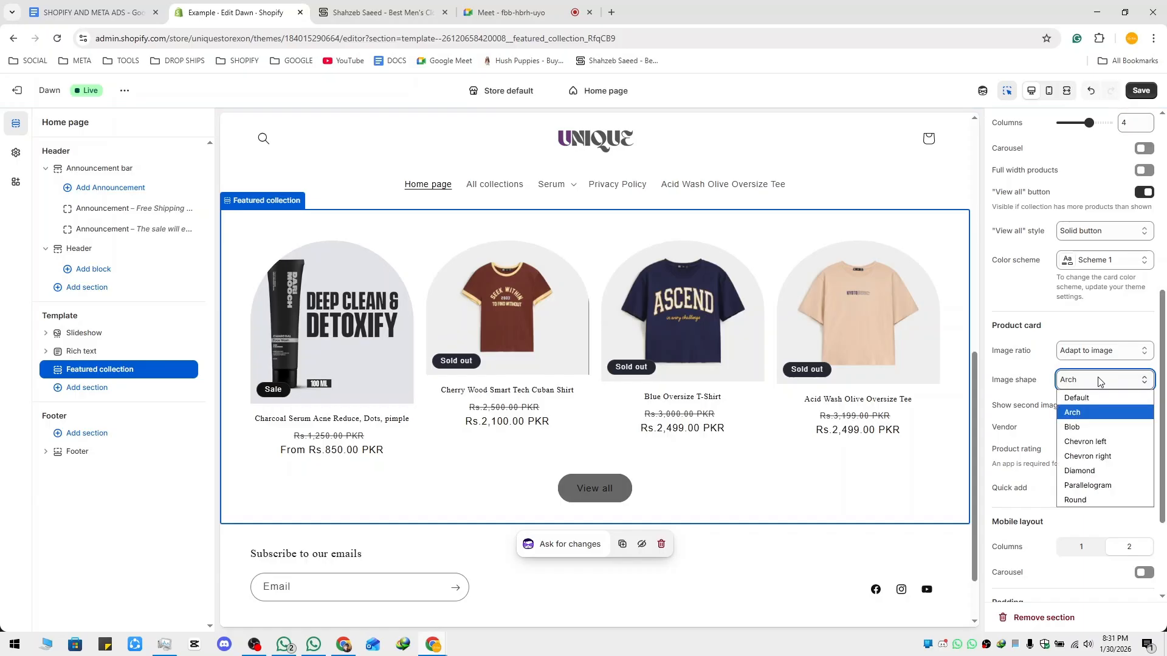
{"action": "left_click", "coordinate": [1093, 396]}
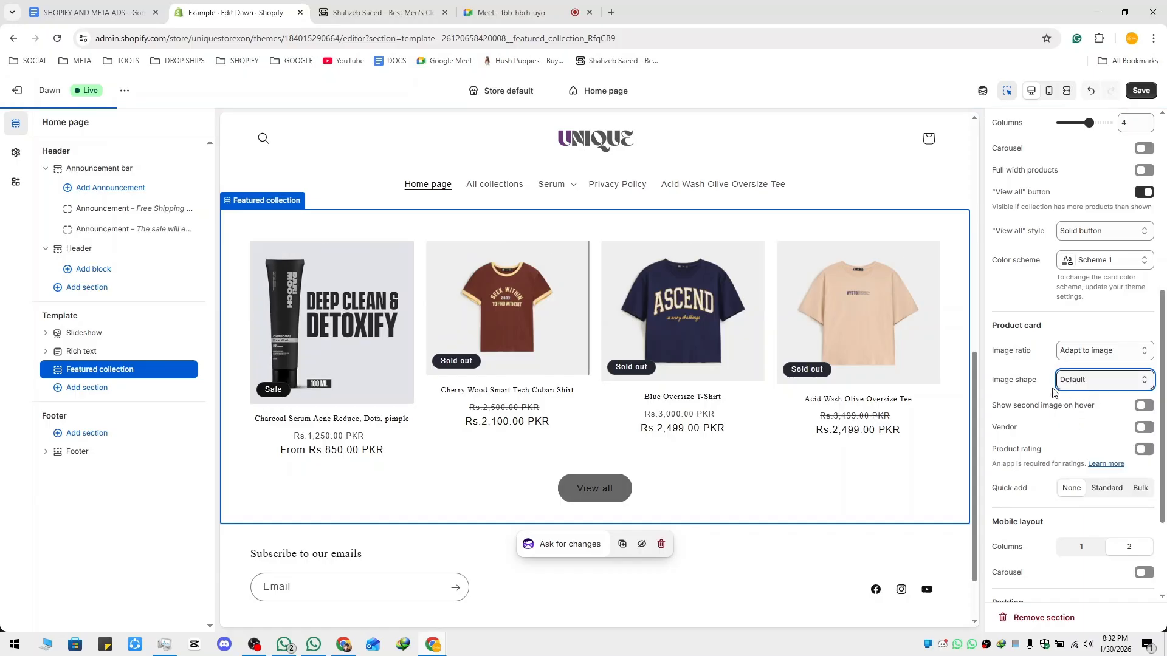
Try the Square image ratio on the featured product cards, and settle on Portrait.
{"action": "left_click", "coordinate": [1088, 351]}
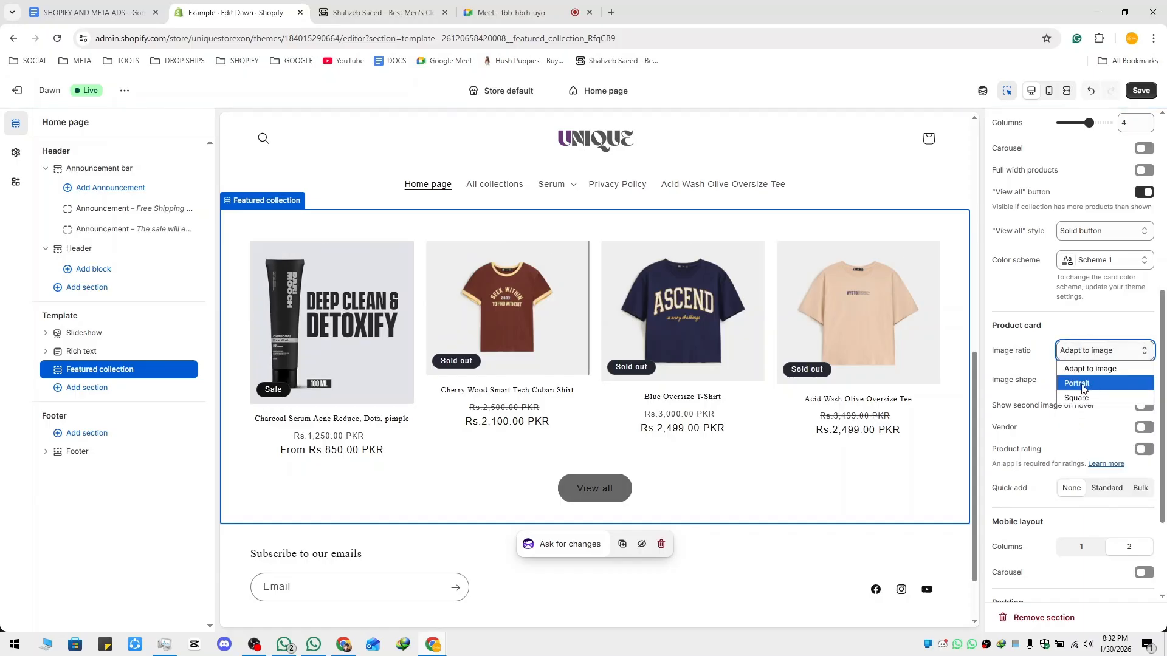
{"action": "left_click", "coordinate": [1078, 398]}
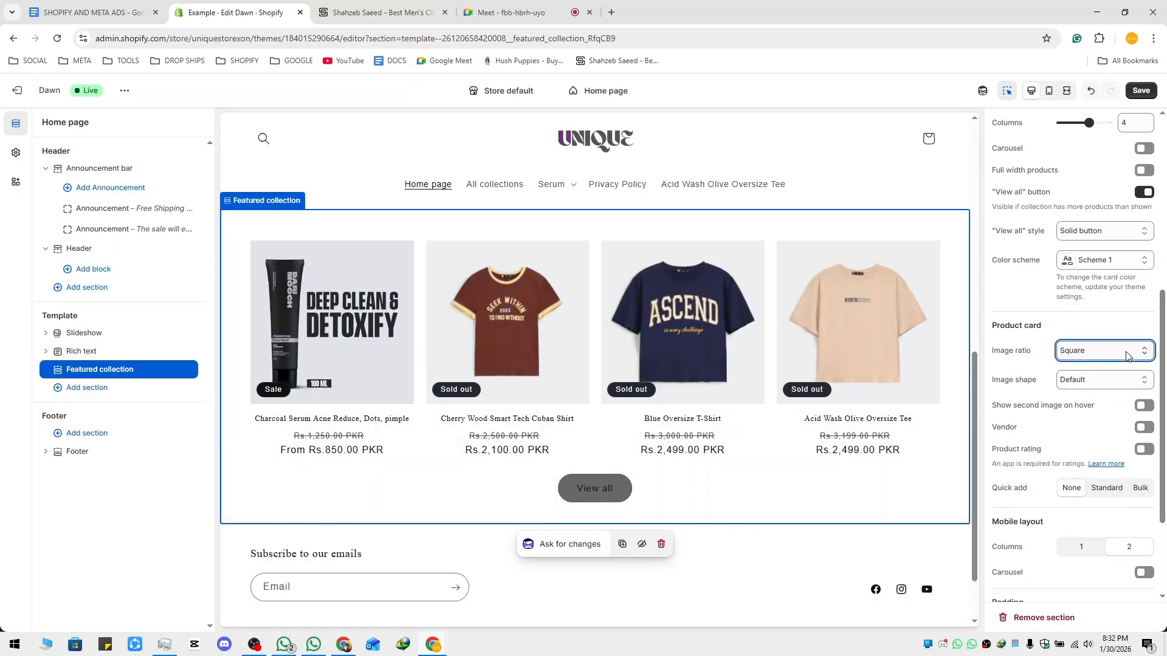
{"action": "left_click", "coordinate": [1103, 352]}
{"action": "left_click", "coordinate": [1103, 383]}
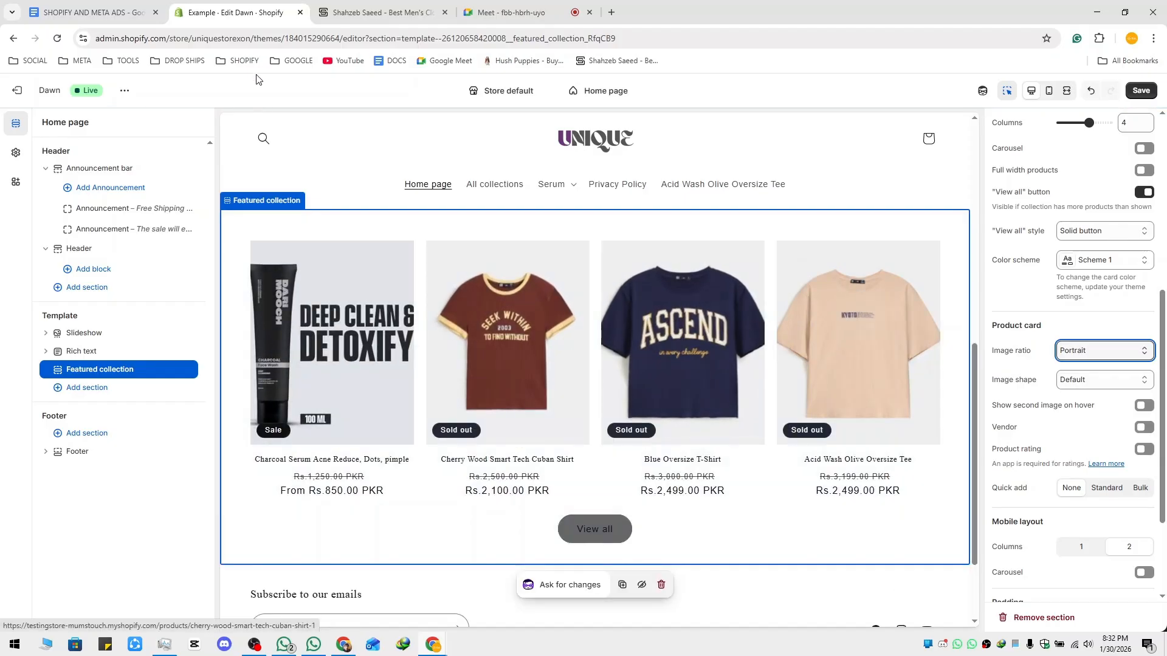
Compare the portrait product cards and the View all button with the product row on the Shahzeb Saeed store.
{"action": "left_click", "coordinate": [377, 12]}
{"action": "left_click", "coordinate": [246, 14]}
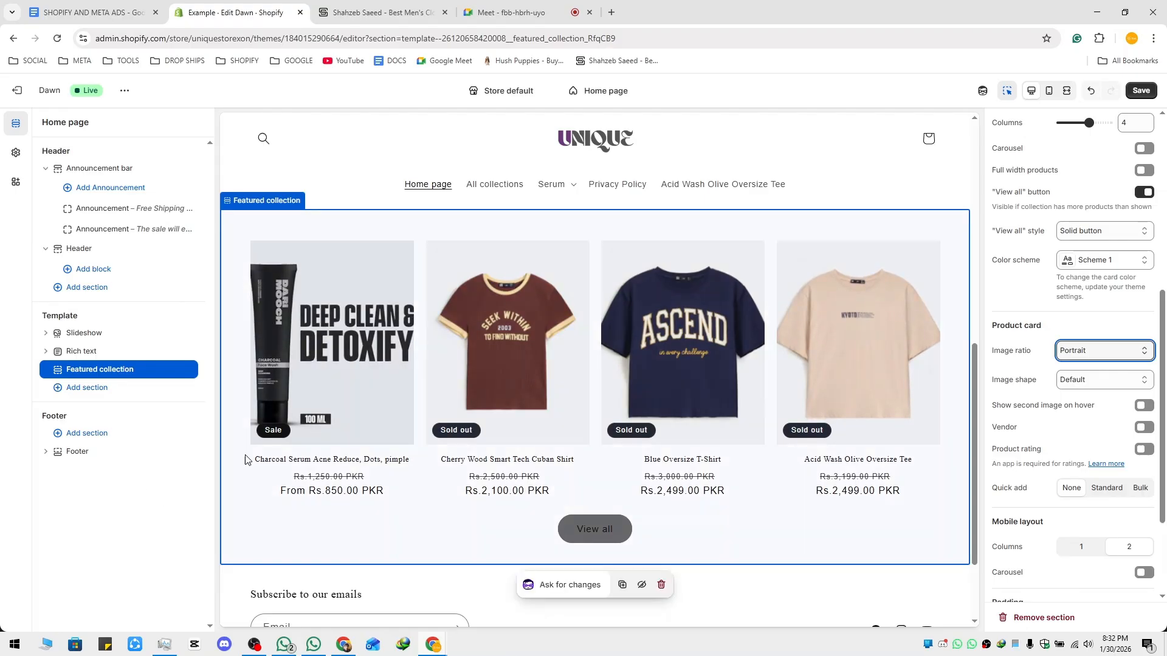
{"action": "left_click", "coordinate": [375, 12]}
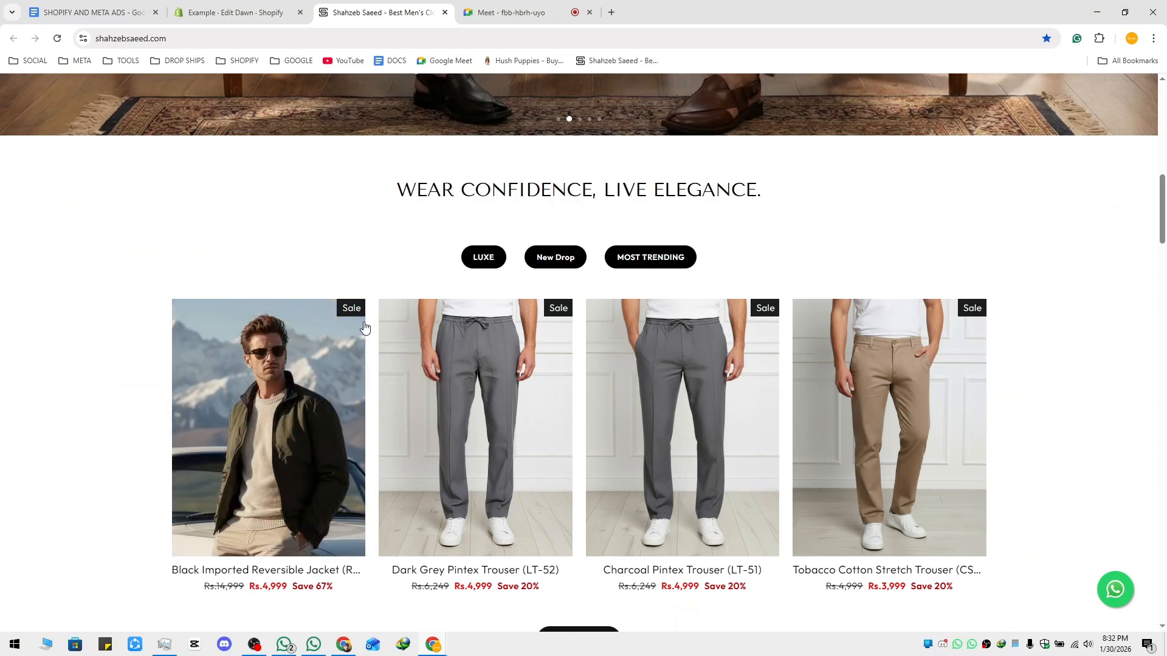
{"action": "left_click", "coordinate": [229, 12]}
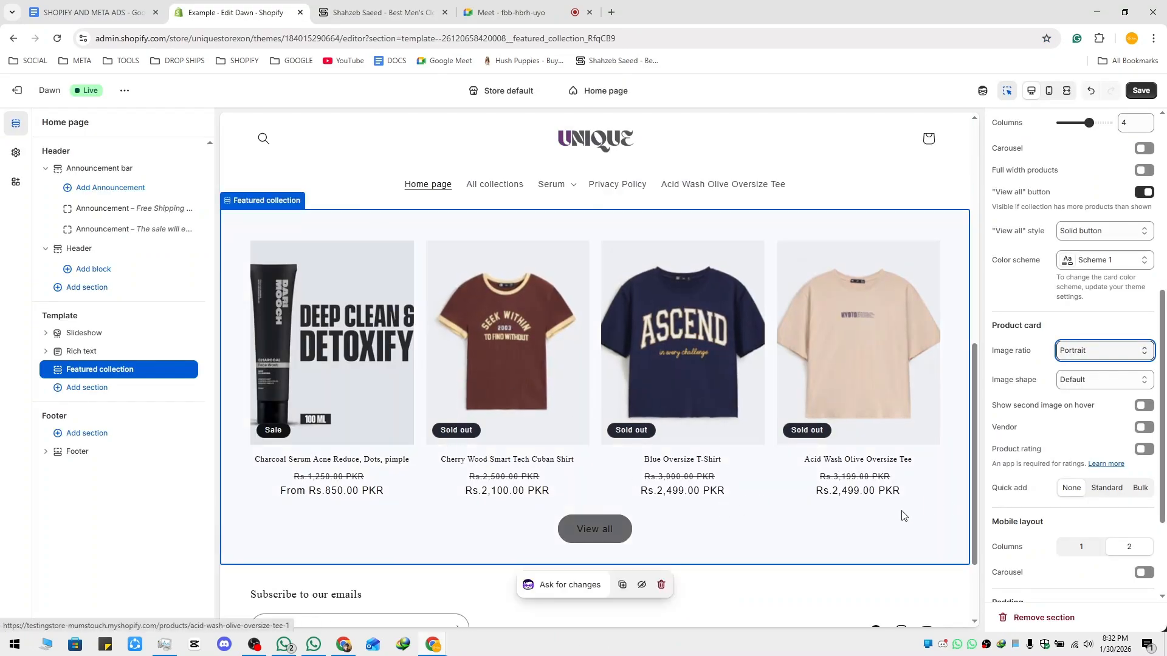
{"action": "scroll", "coordinate": [904, 516], "scroll_direction": "down", "scroll_amount": 2}
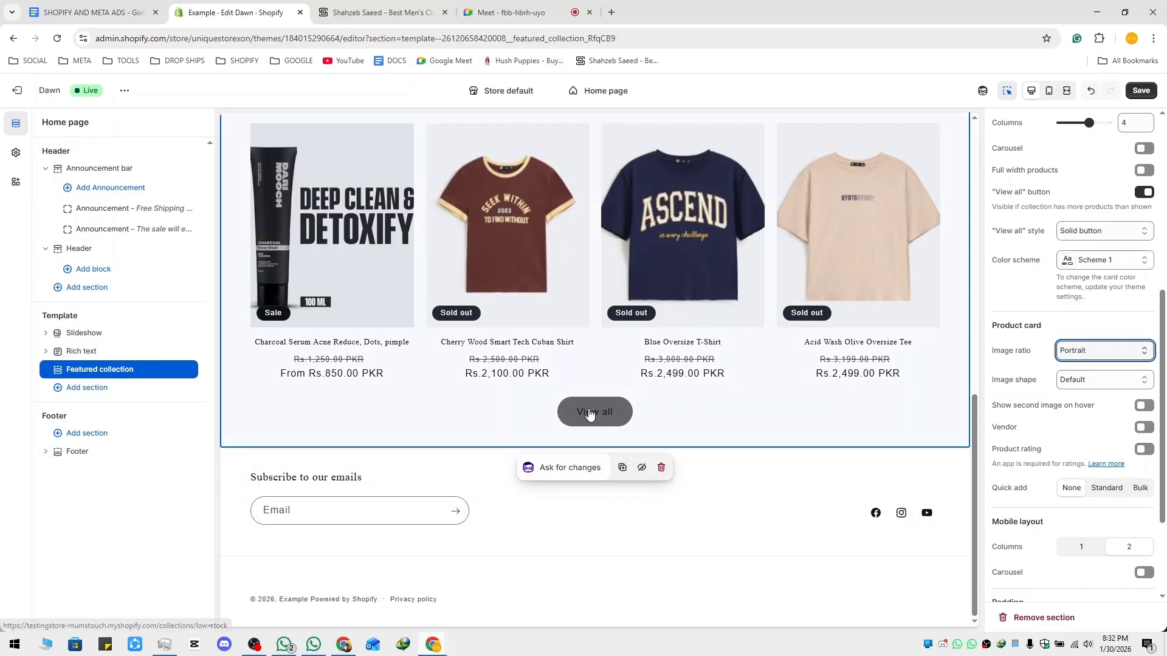
{"action": "key", "text": "ctrl+Tab"}
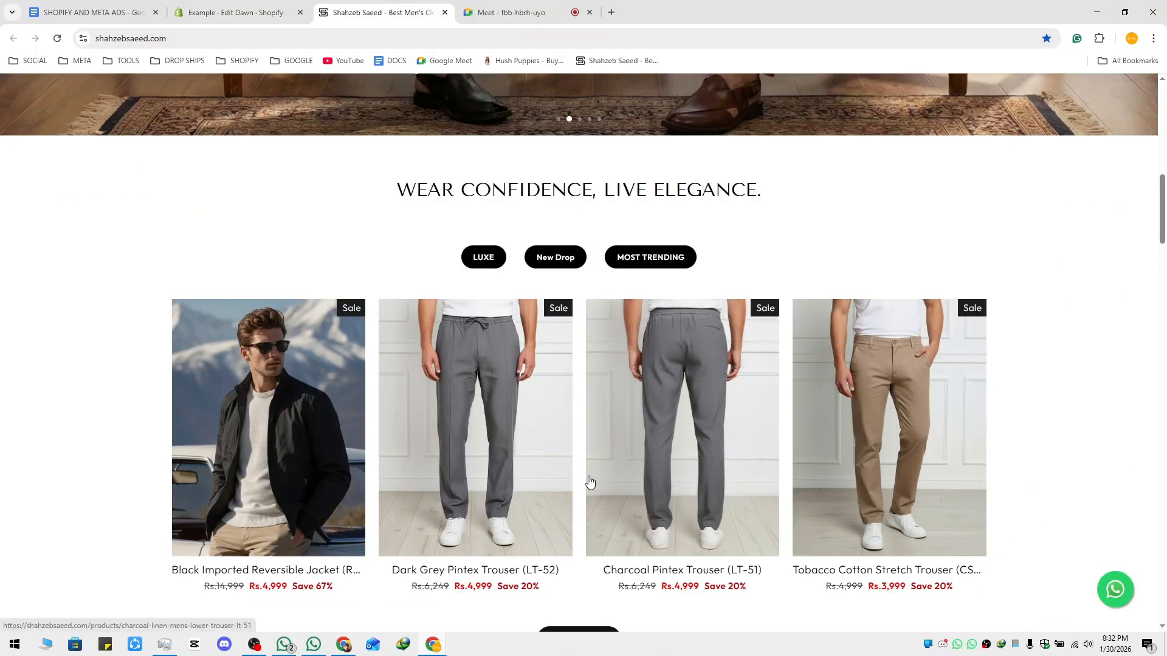
{"action": "scroll", "coordinate": [588, 481], "scroll_direction": "down", "scroll_amount": 4}
{"action": "left_click", "coordinate": [274, 13]}
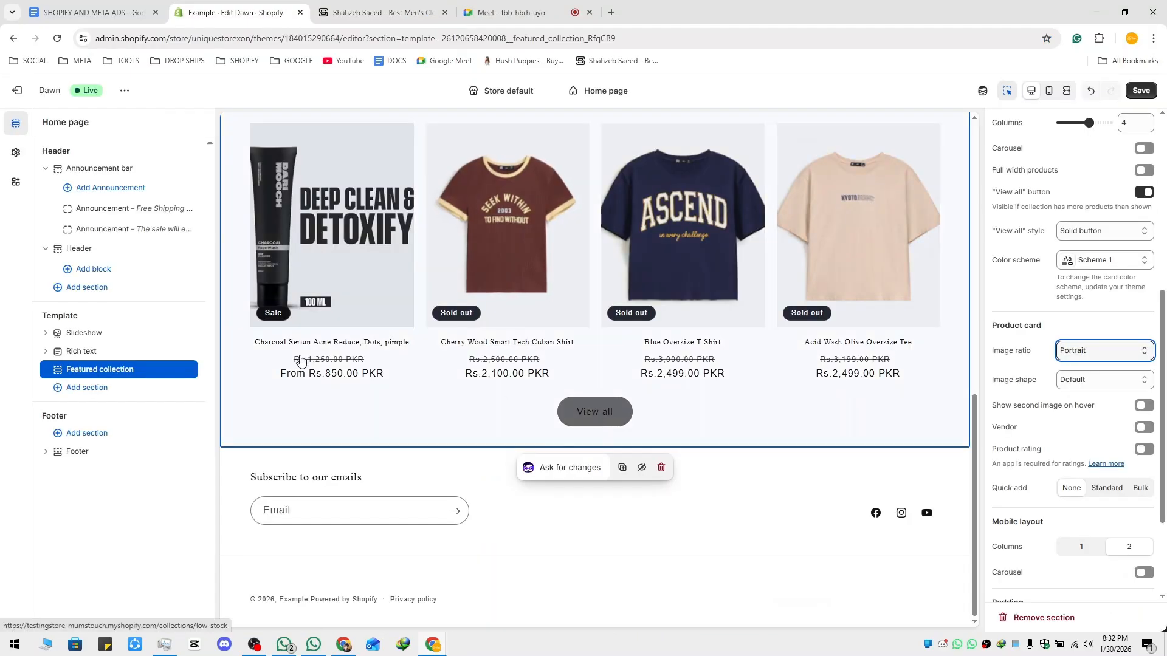
Inspect the colors of Scheme 5 in the theme settings and return to the Featured collection section's settings.
{"action": "left_click", "coordinate": [16, 153]}
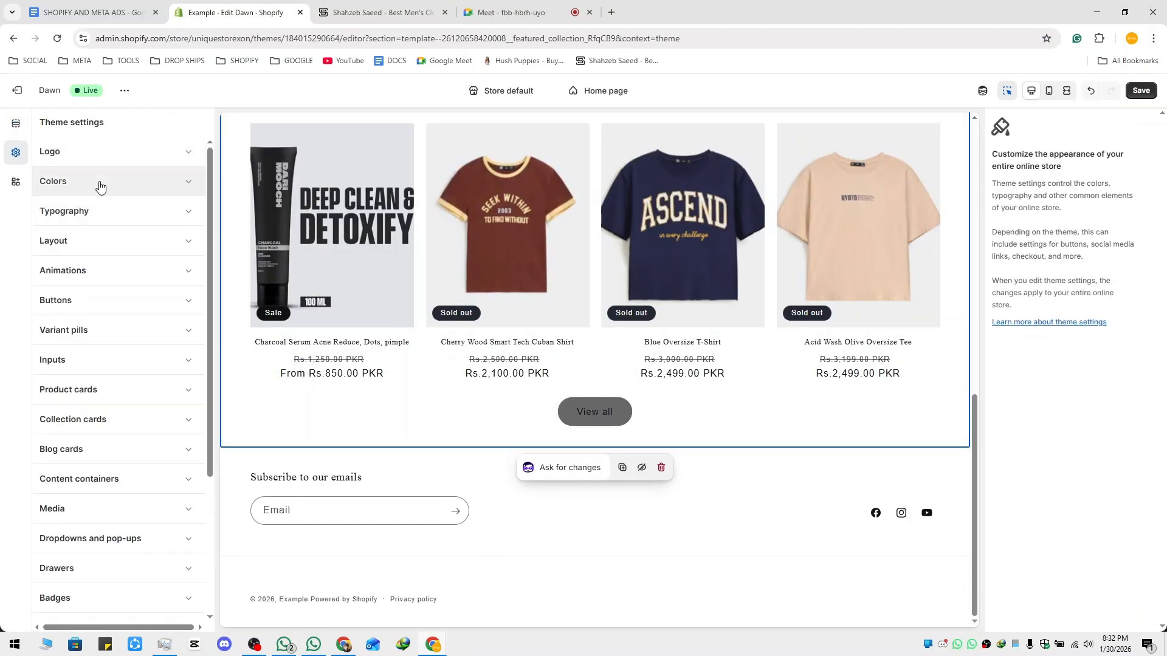
{"action": "left_click", "coordinate": [100, 186]}
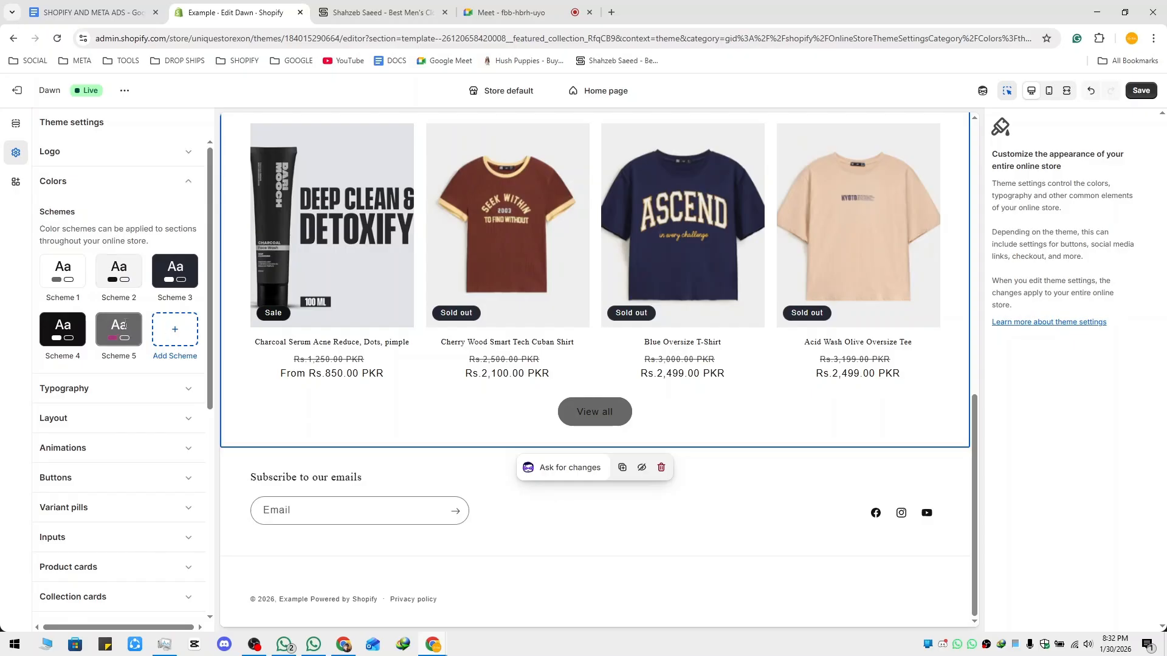
{"action": "left_click", "coordinate": [124, 324]}
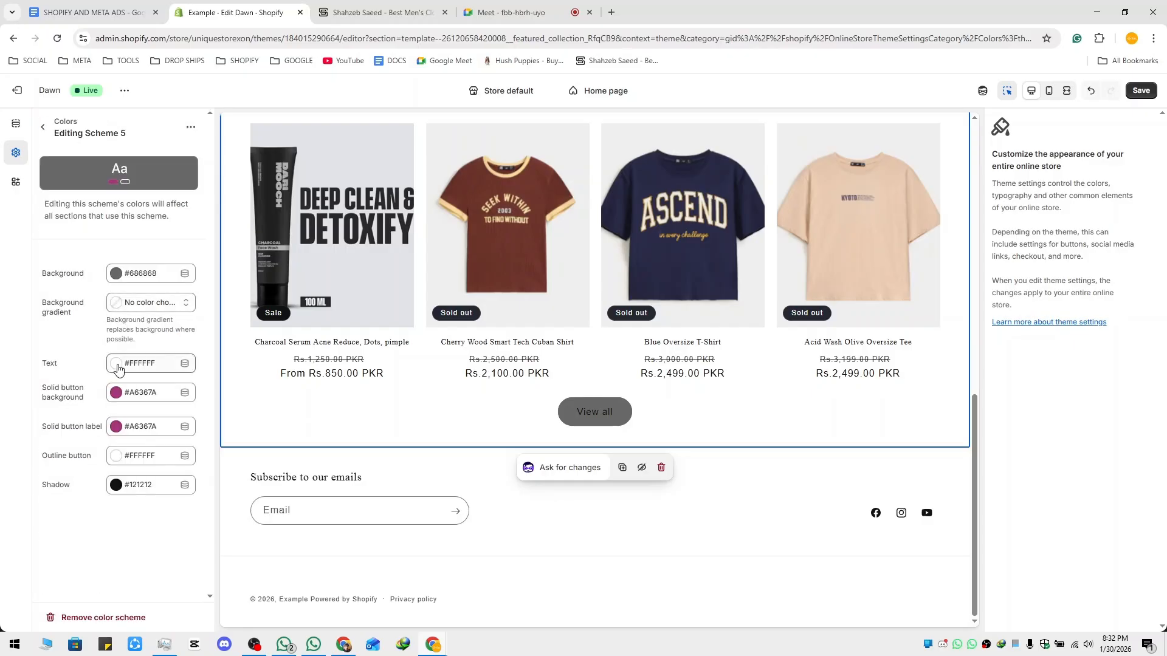
{"action": "left_click", "coordinate": [42, 127]}
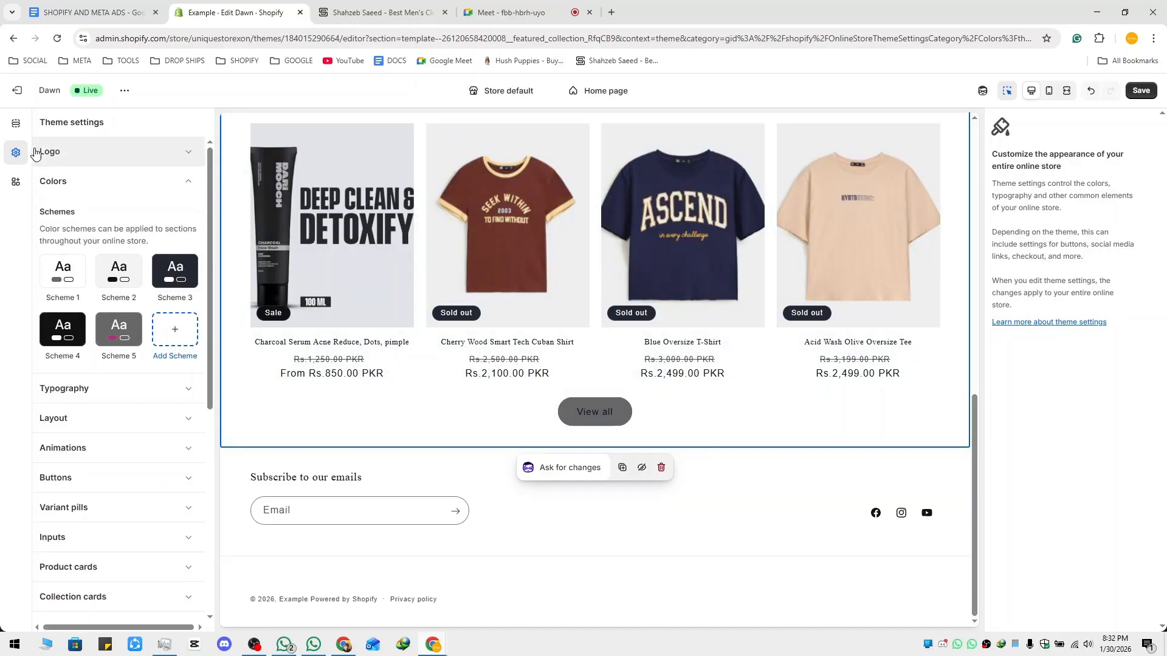
{"action": "left_click", "coordinate": [551, 351]}
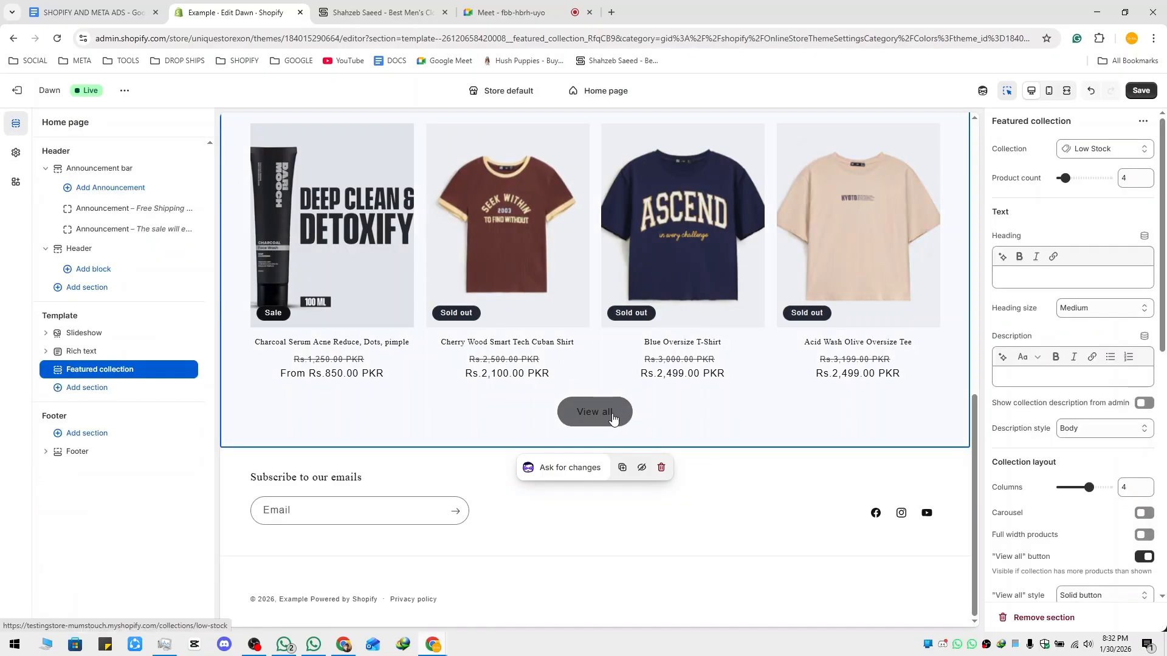
Follow the View all link in the preview and return to the Home page's featured collection.
{"action": "left_click", "coordinate": [604, 416]}
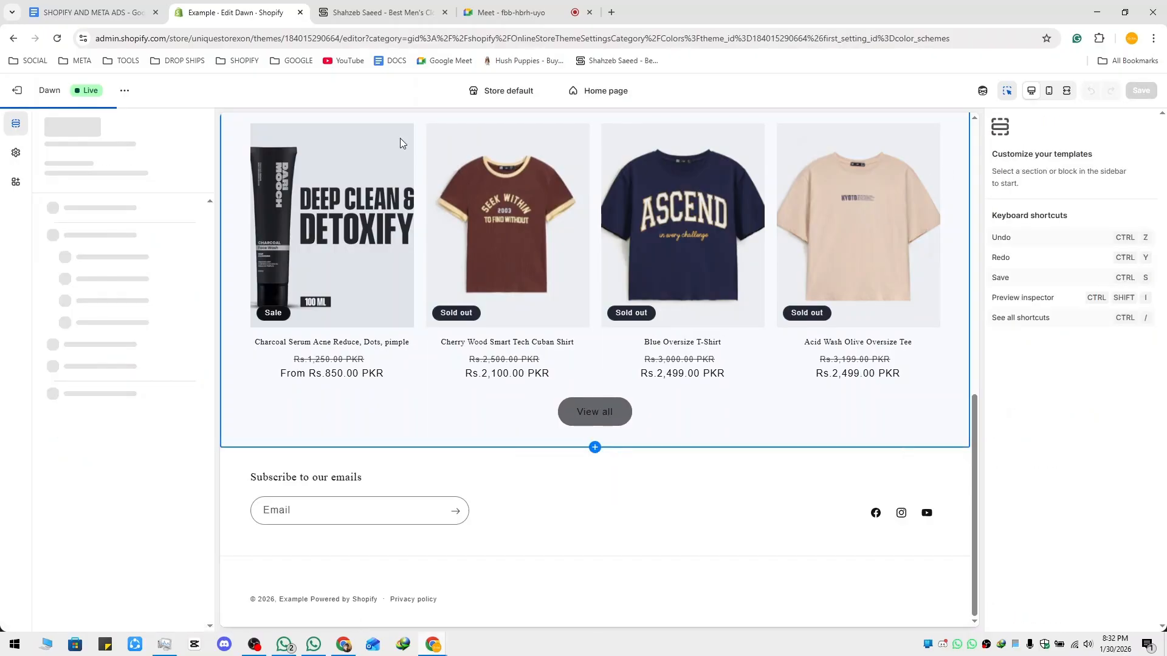
{"action": "left_click", "coordinate": [604, 96]}
{"action": "left_click", "coordinate": [581, 141]}
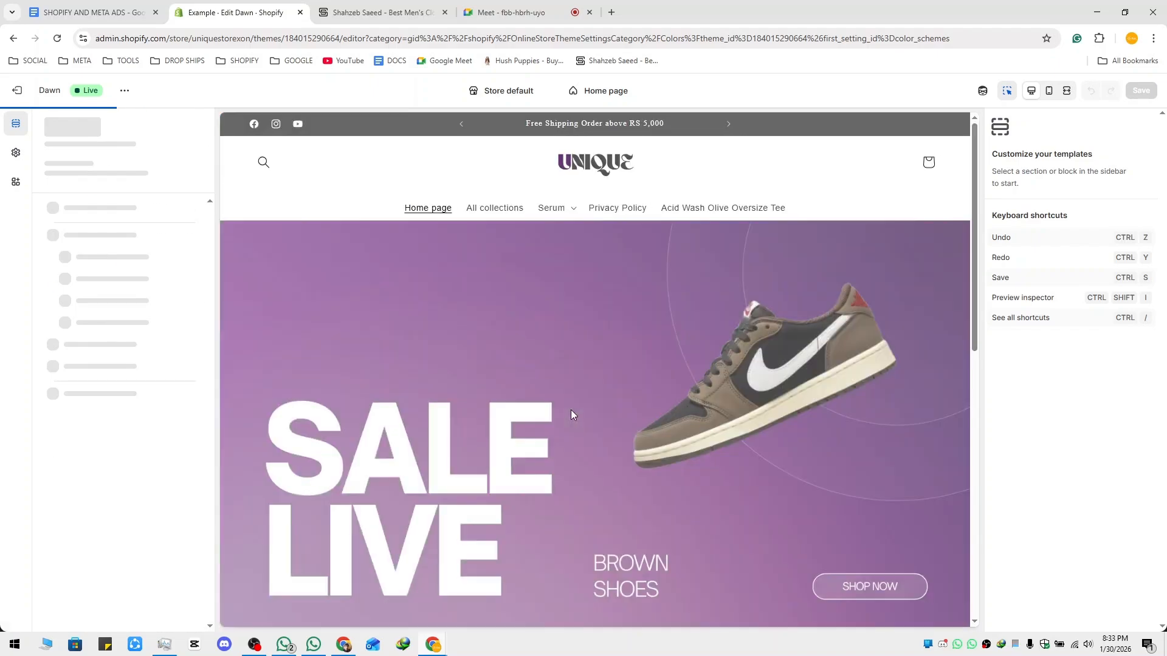
{"action": "scroll", "coordinate": [571, 413], "scroll_direction": "down", "scroll_amount": 9}
{"action": "scroll", "coordinate": [571, 415], "scroll_direction": "down", "scroll_amount": 2}
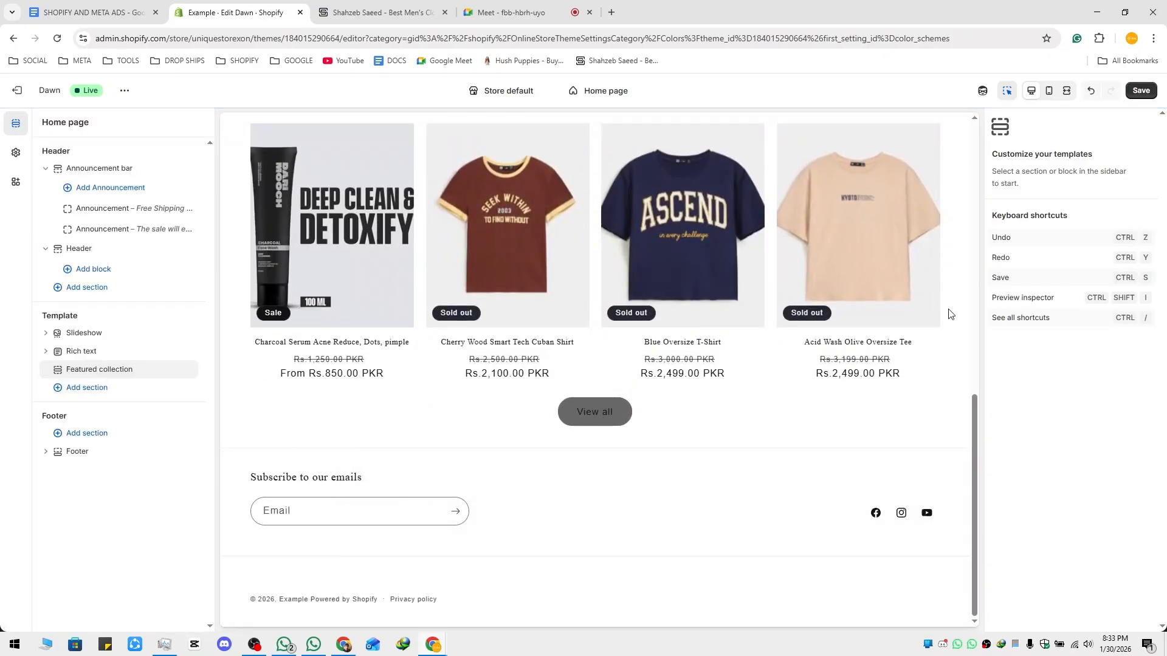
Set the Featured collection section's color scheme to Scheme 2 and check the View all button.
{"action": "left_click", "coordinate": [112, 370]}
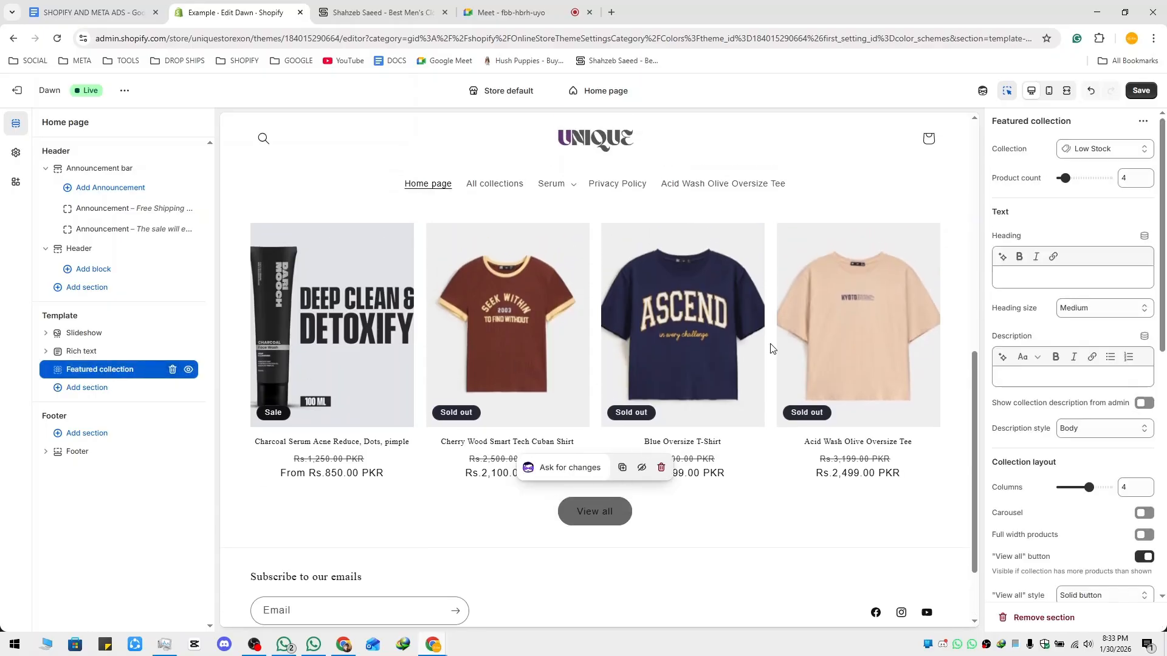
{"action": "scroll", "coordinate": [1087, 436], "scroll_direction": "down", "scroll_amount": 3}
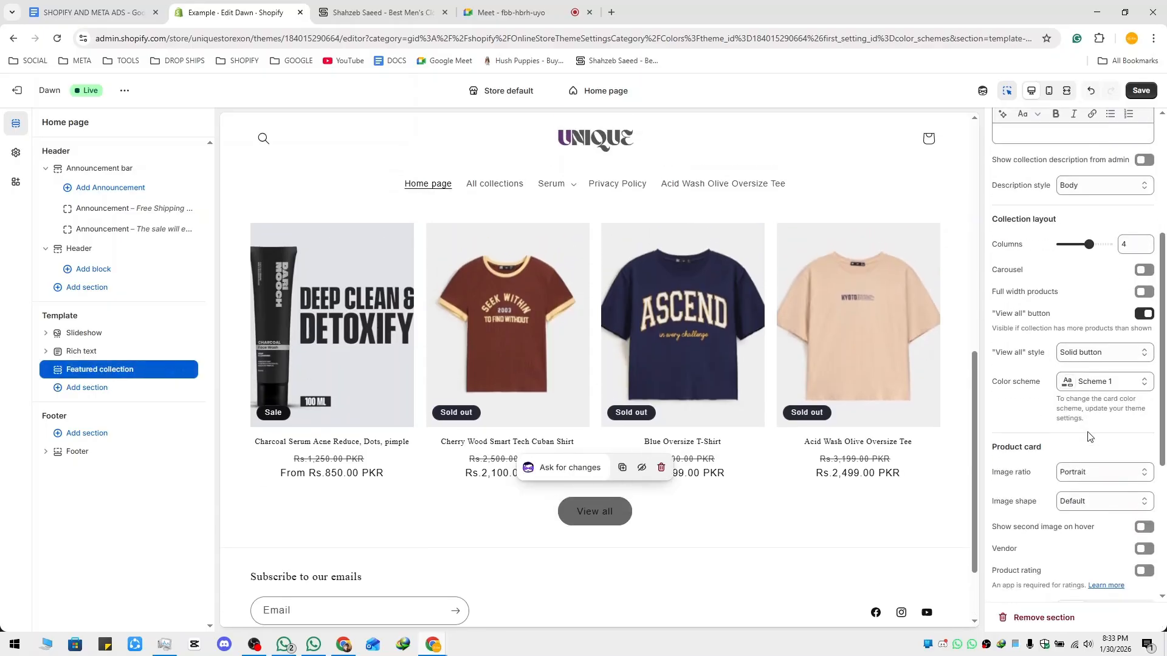
{"action": "left_click", "coordinate": [1090, 382]}
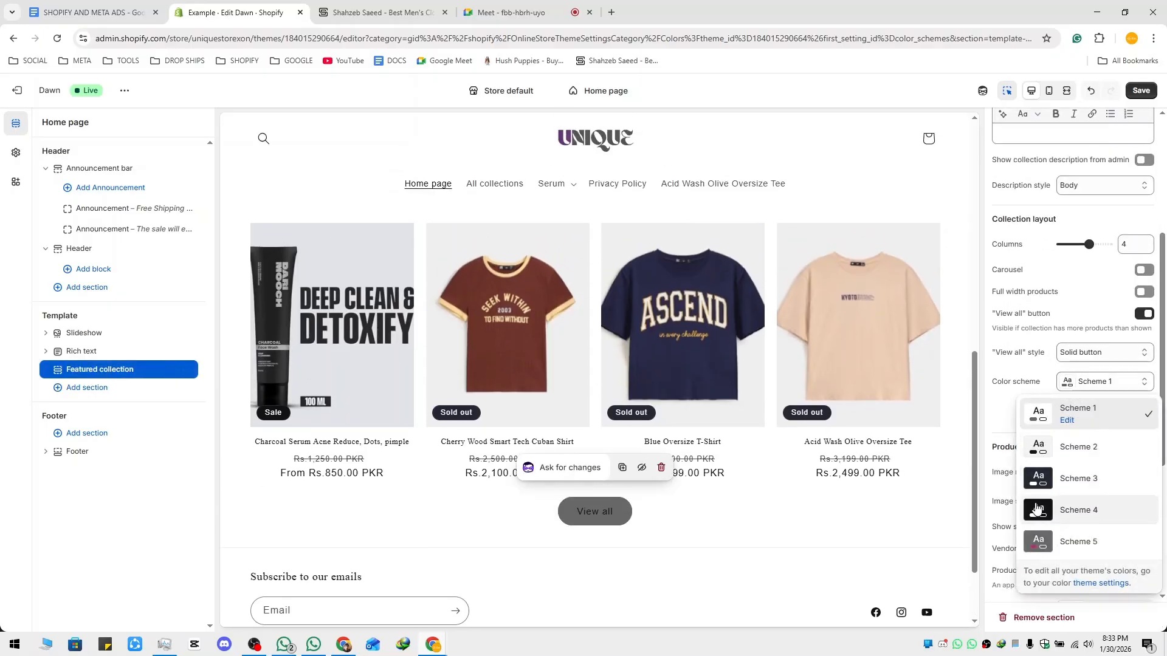
{"action": "left_click", "coordinate": [1039, 450]}
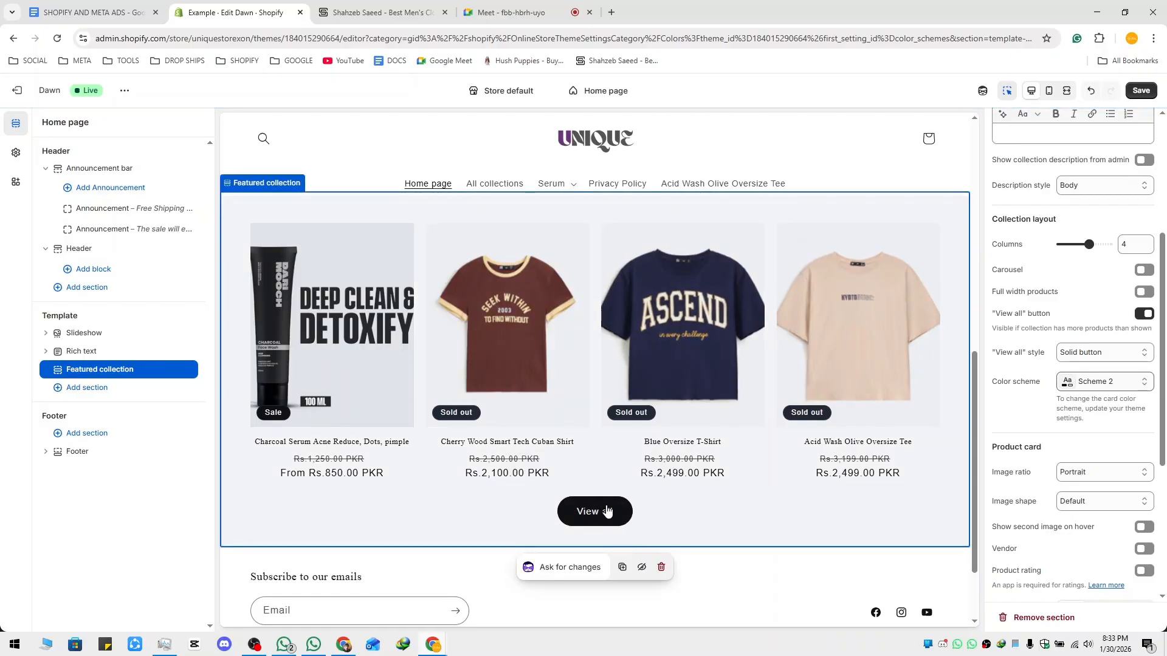
{"action": "scroll", "coordinate": [870, 470], "scroll_direction": "down", "scroll_amount": 2}
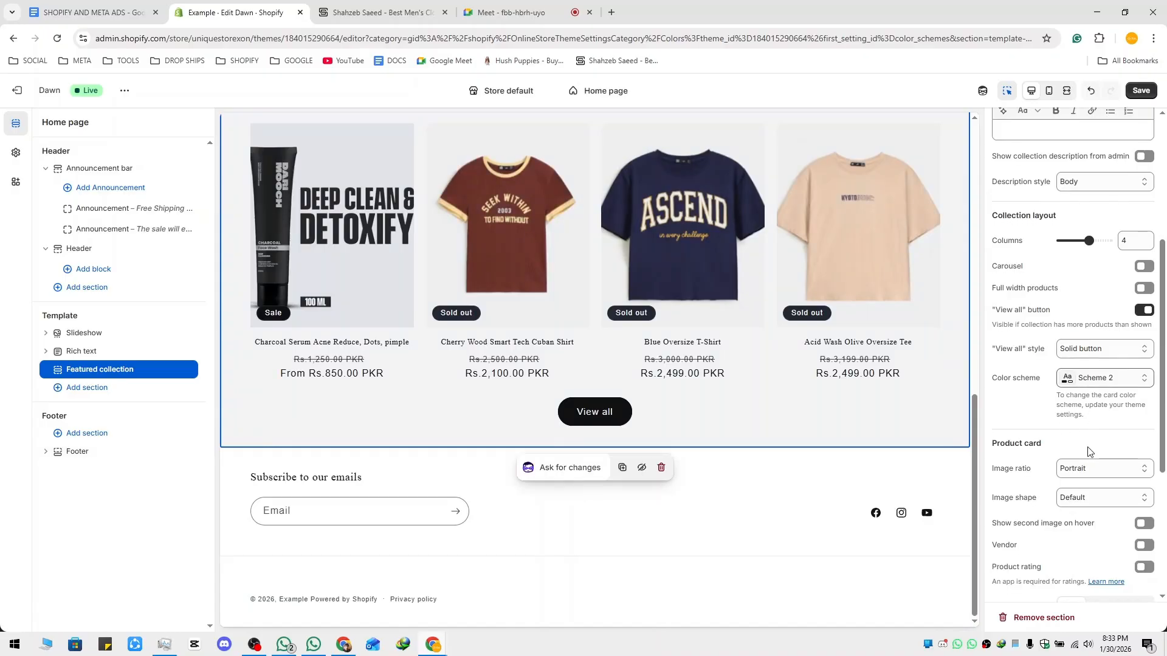
Review the Featured collection's heading size choices, description, layout and product card settings, keeping the heading size at Medium.
{"action": "scroll", "coordinate": [1088, 447], "scroll_direction": "down", "scroll_amount": 2}
{"action": "scroll", "coordinate": [1070, 389], "scroll_direction": "up", "scroll_amount": 6}
{"action": "left_click", "coordinate": [1088, 308]}
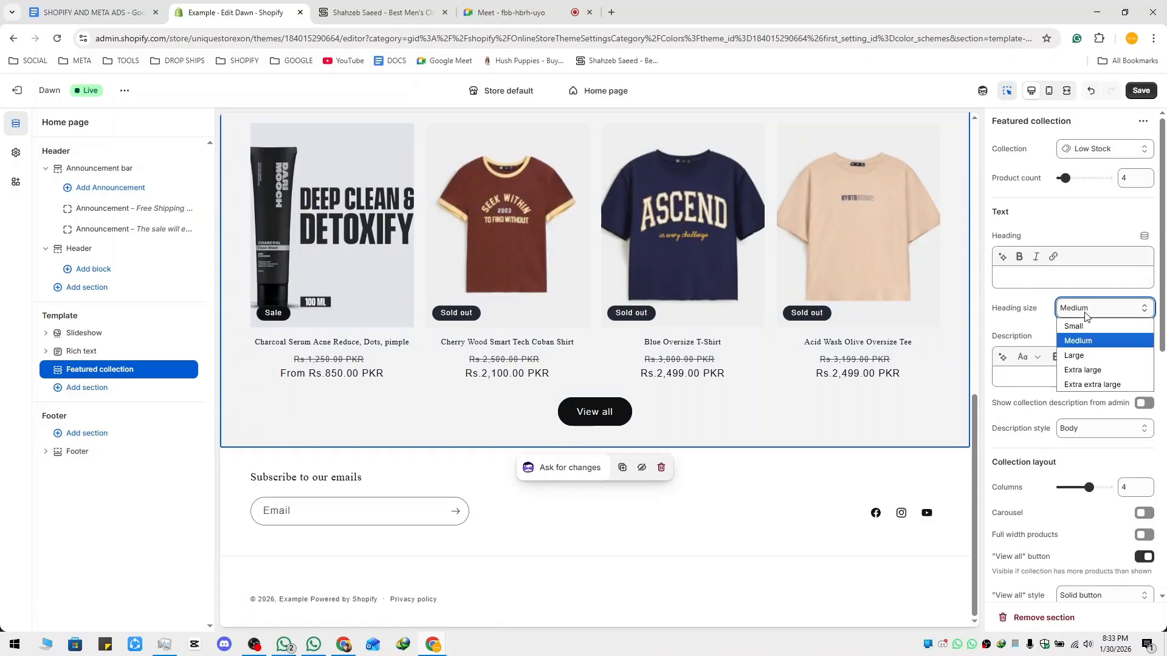
{"action": "scroll", "coordinate": [392, 370], "scroll_direction": "up", "scroll_amount": 6}
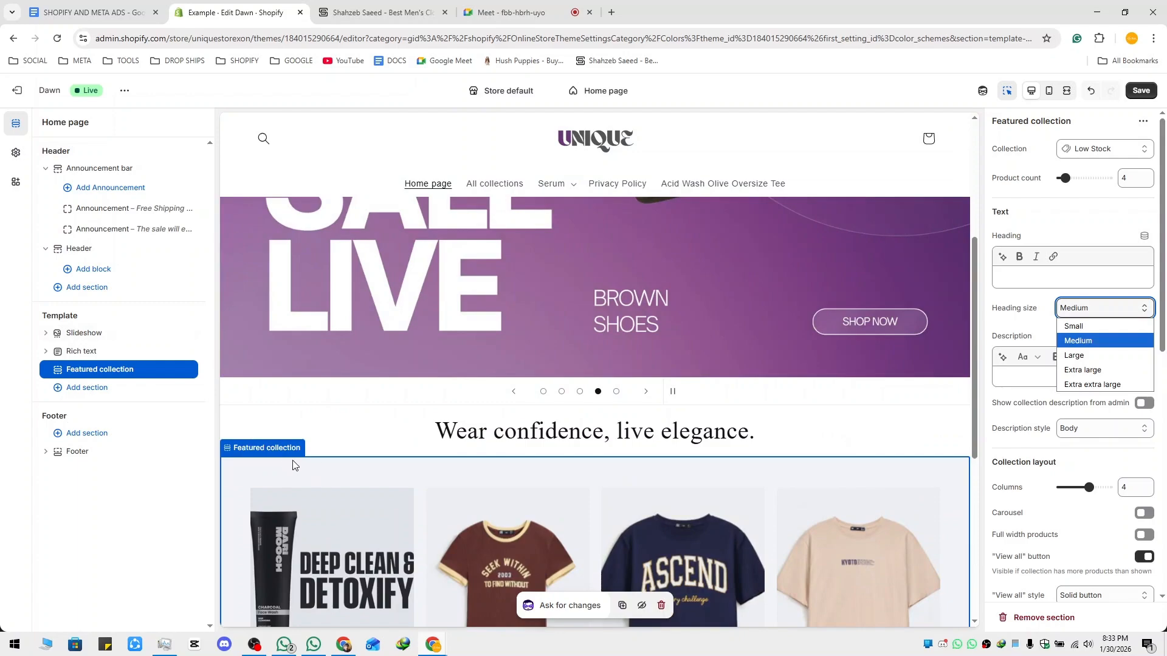
{"action": "left_click", "coordinate": [1092, 342]}
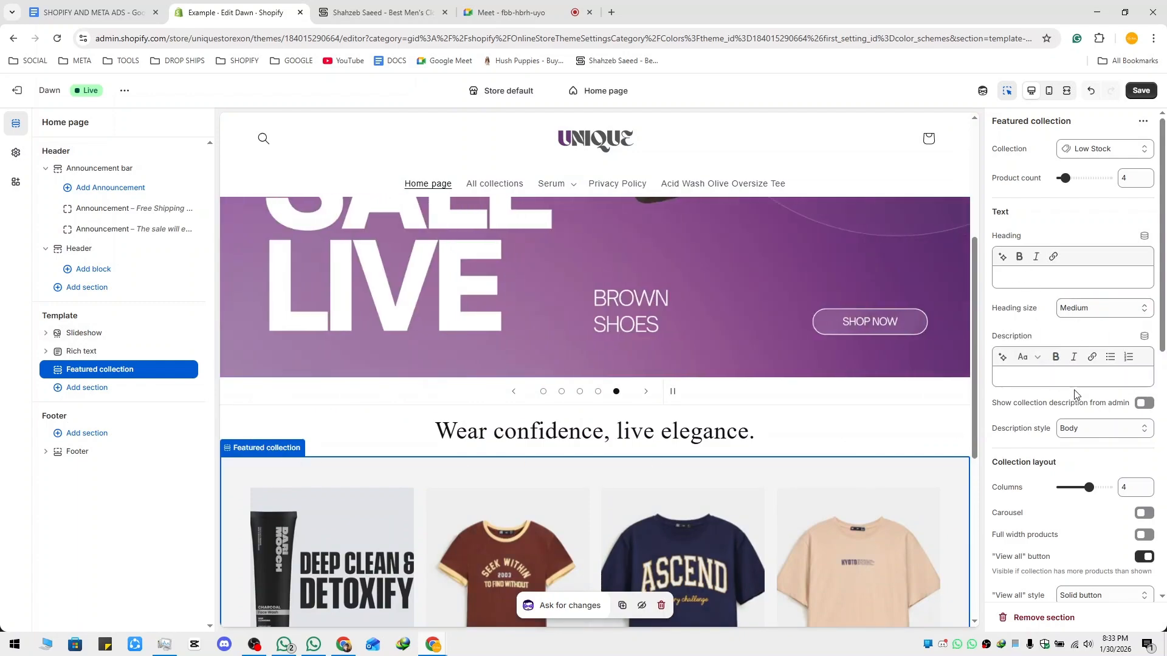
{"action": "scroll", "coordinate": [1074, 393], "scroll_direction": "down", "scroll_amount": 2}
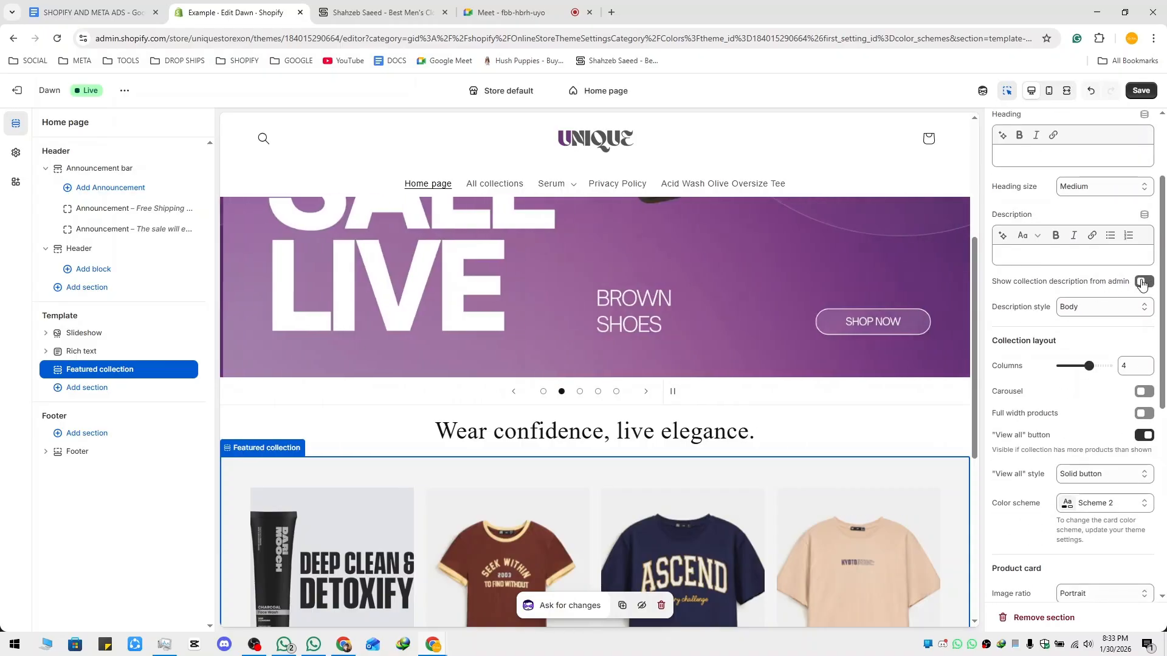
{"action": "scroll", "coordinate": [1058, 357], "scroll_direction": "down", "scroll_amount": 2}
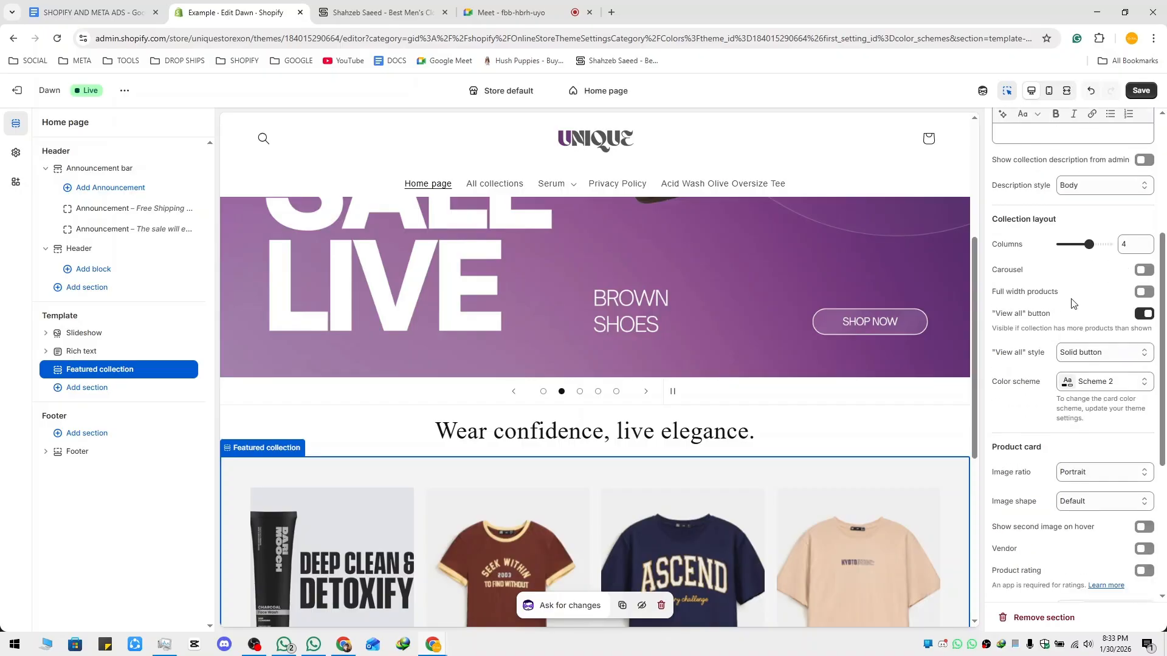
{"action": "scroll", "coordinate": [841, 446], "scroll_direction": "down", "scroll_amount": 2}
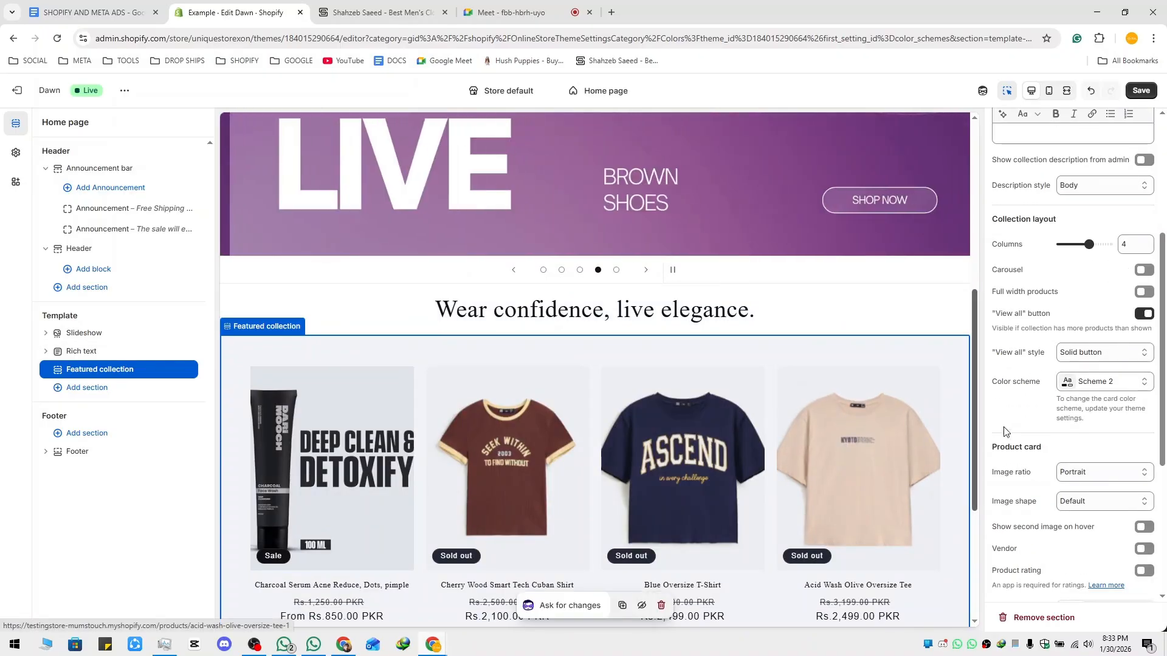
{"action": "scroll", "coordinate": [1046, 299], "scroll_direction": "up", "scroll_amount": 4}
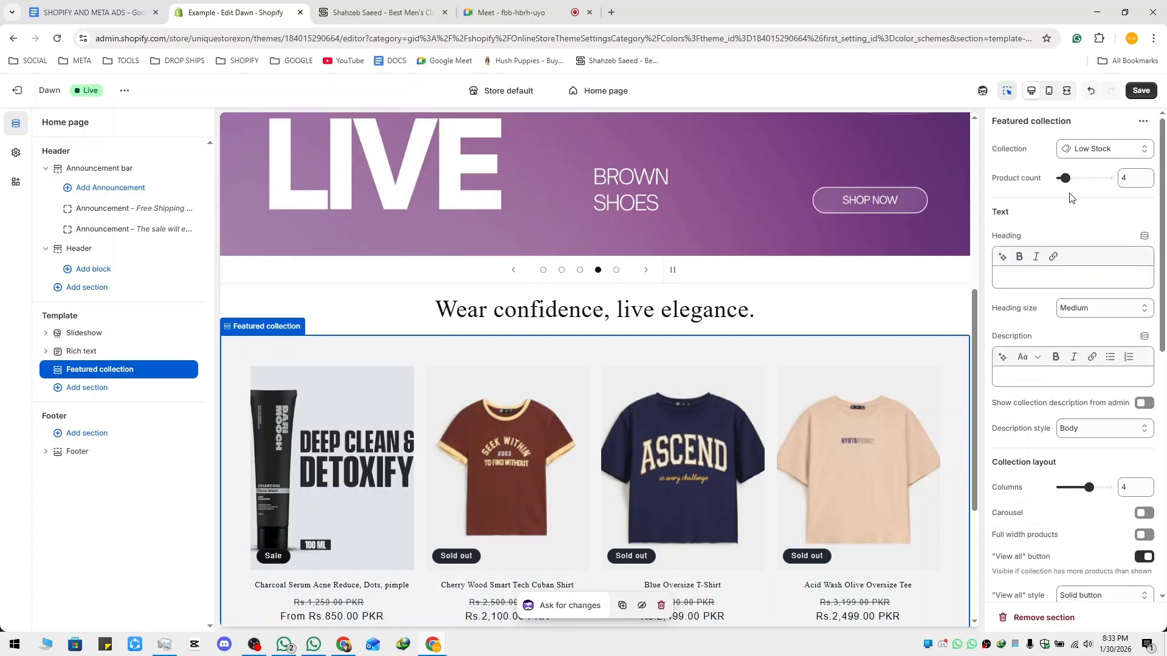
Try a product count of 9 for the featured collection and restore it to 4.
{"action": "left_click_drag", "start_coordinate": [1065, 178], "coordinate": [1075, 178]}
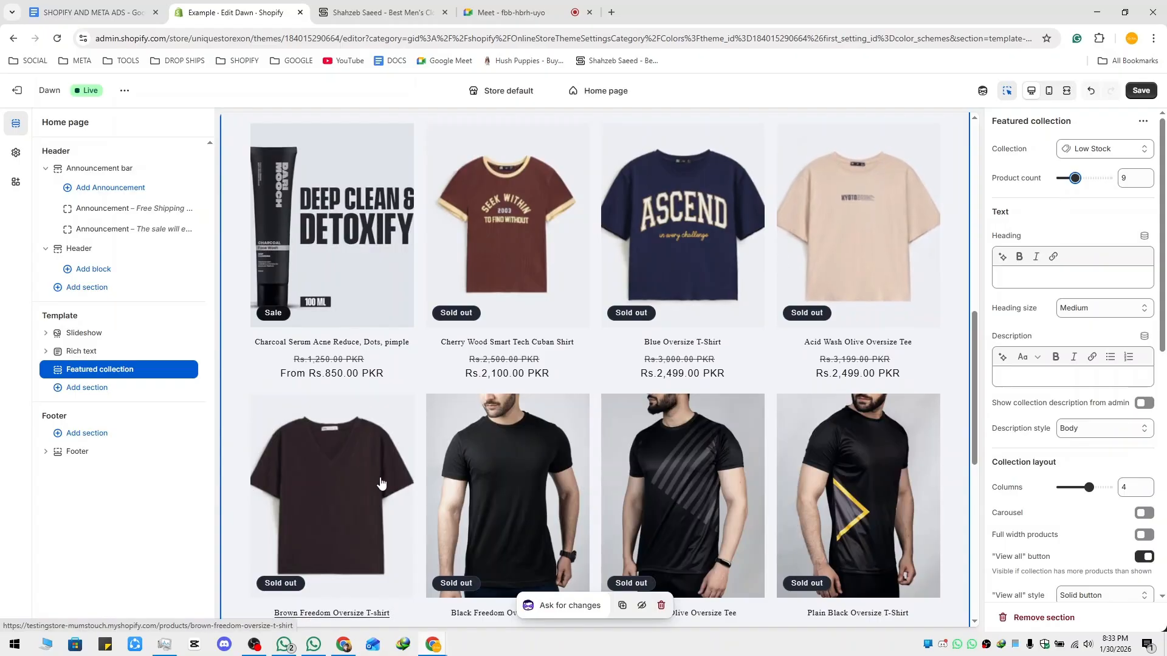
{"action": "scroll", "coordinate": [696, 463], "scroll_direction": "down", "scroll_amount": 5}
{"action": "scroll", "coordinate": [549, 472], "scroll_direction": "up", "scroll_amount": 5}
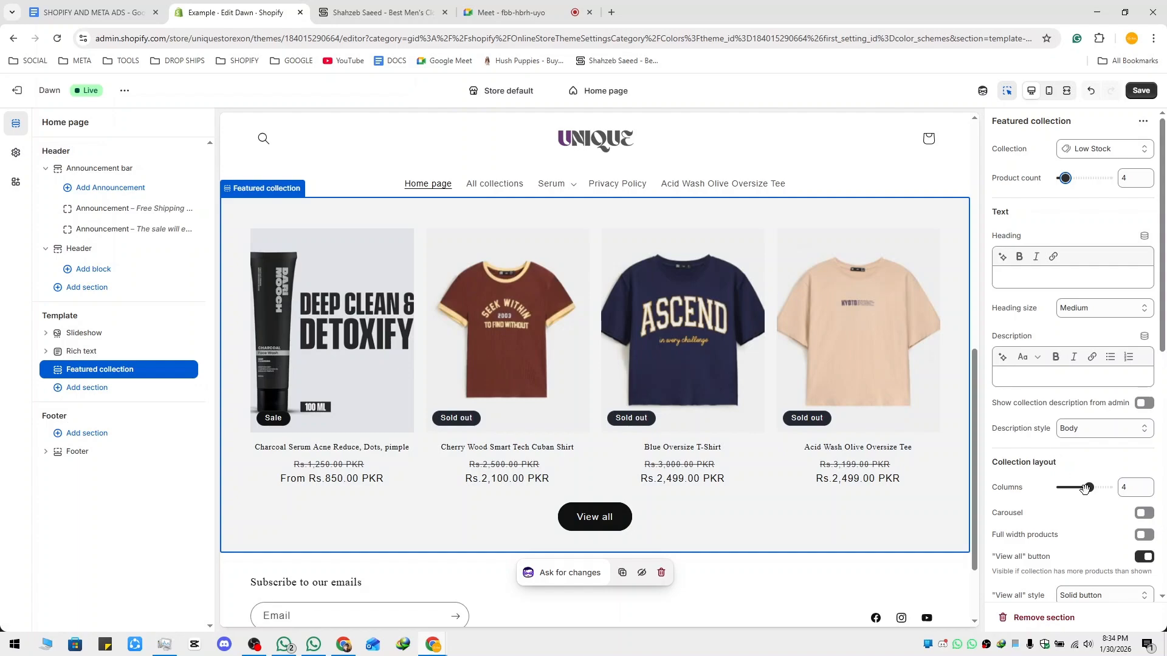
Try five products in five columns against the Shahzeb Saeed store's product row, and restore four products in four columns.
{"action": "left_click_drag", "start_coordinate": [1089, 486], "coordinate": [1097, 487]}
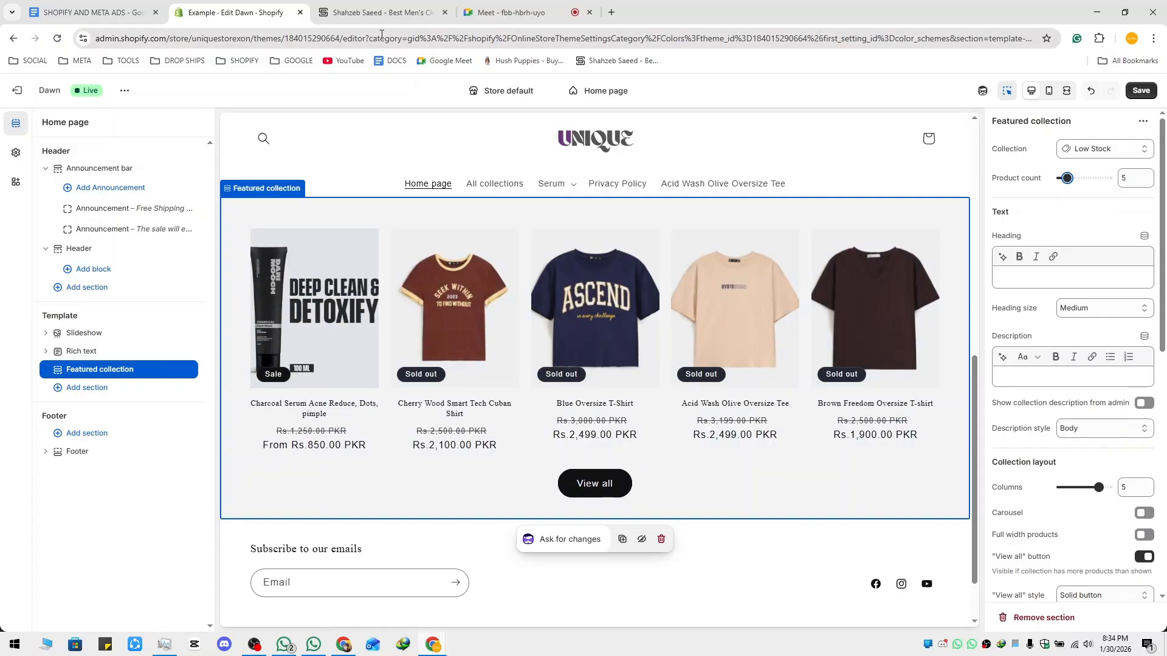
{"action": "left_click", "coordinate": [378, 13]}
{"action": "scroll", "coordinate": [396, 354], "scroll_direction": "up", "scroll_amount": 3}
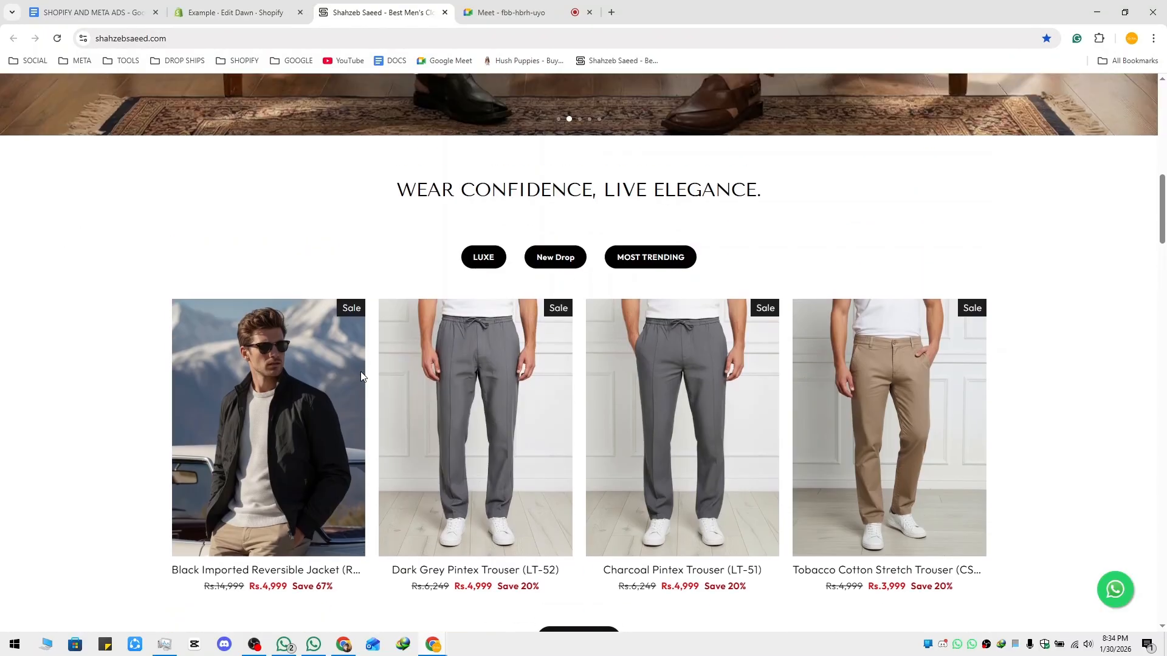
{"action": "left_click", "coordinate": [236, 13]}
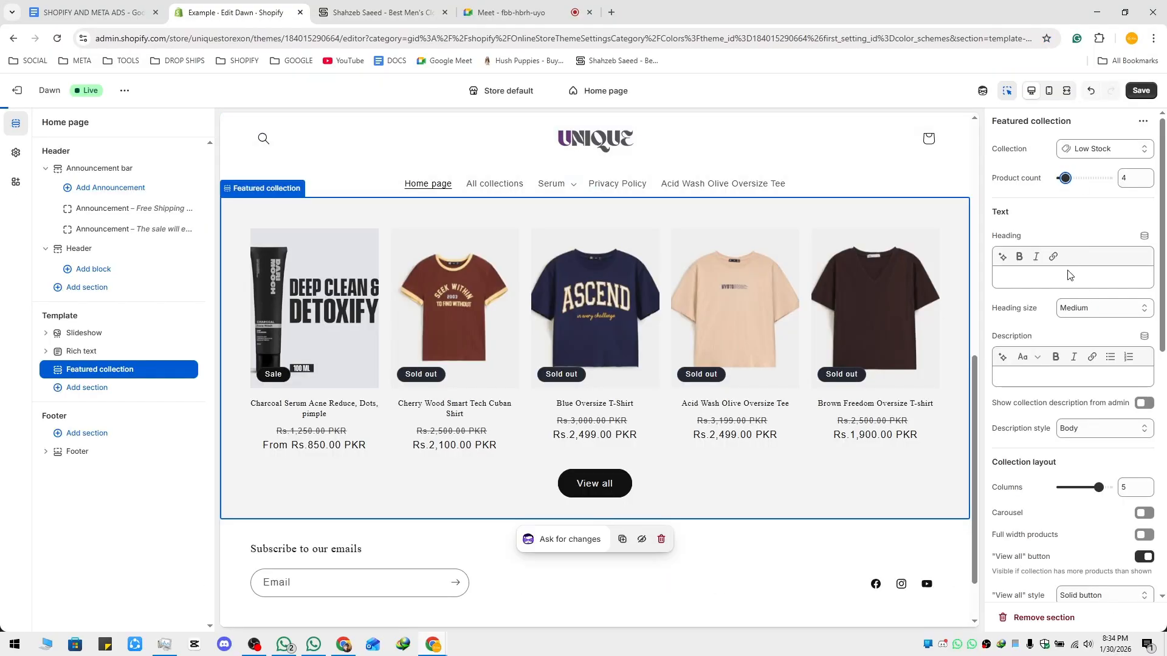
{"action": "left_click_drag", "start_coordinate": [1099, 487], "coordinate": [1090, 487]}
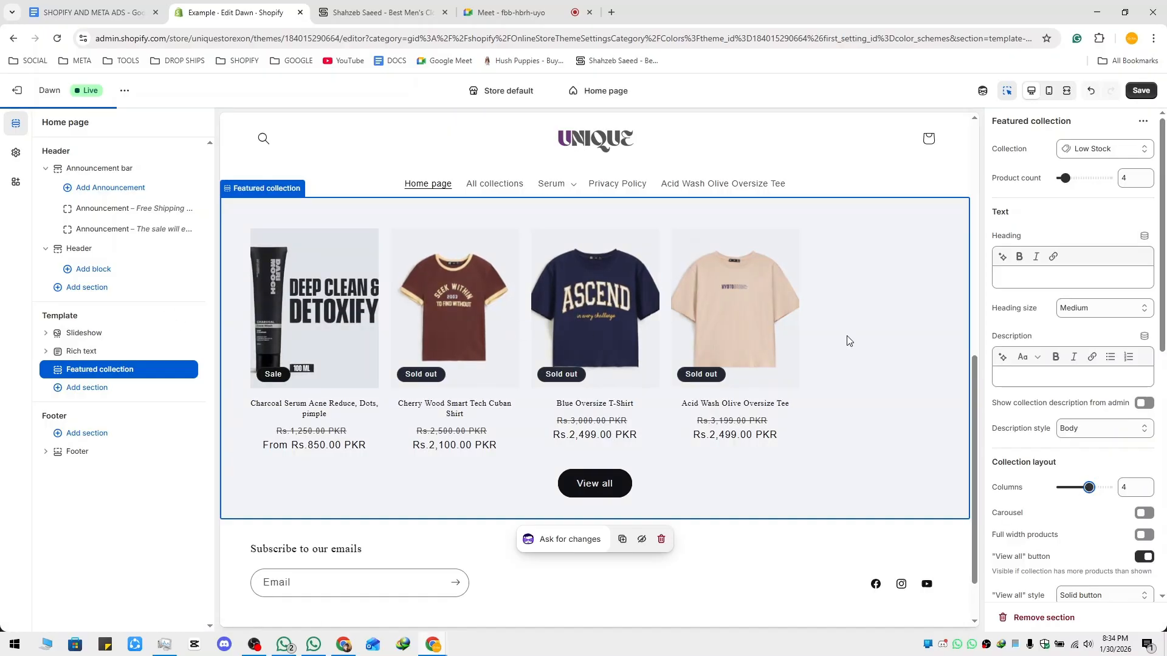
Try the featured collection's carousel with a product count of 9, page through it both ways, and turn the carousel off.
{"action": "left_click", "coordinate": [1147, 516]}
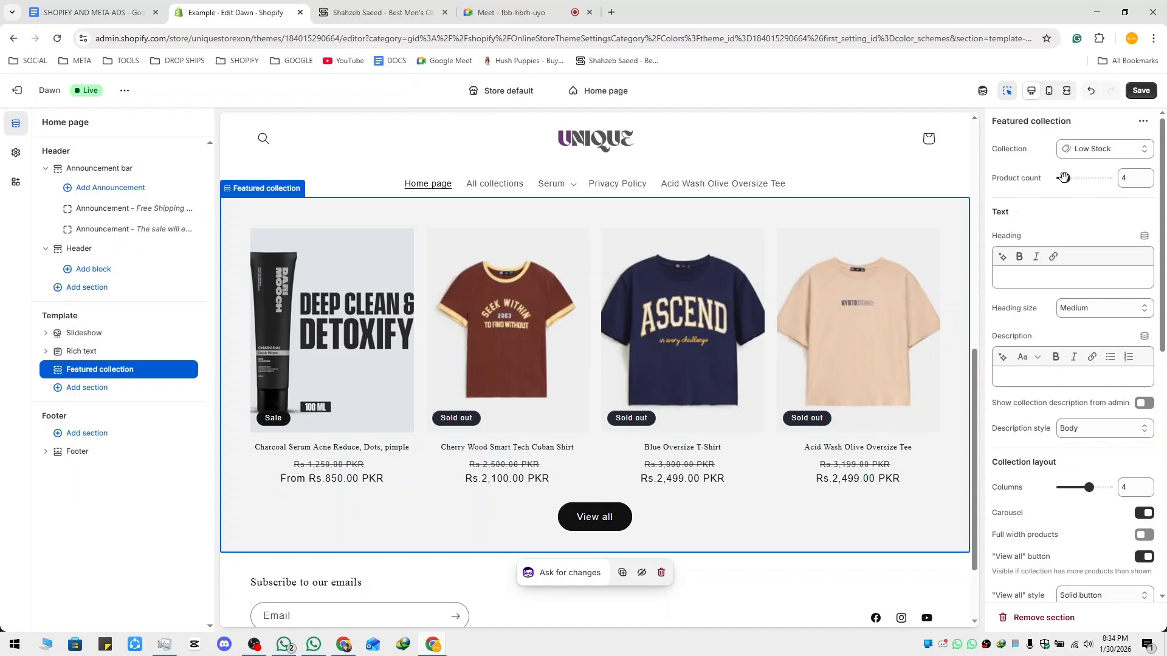
{"action": "left_click_drag", "start_coordinate": [1070, 177], "coordinate": [1074, 178]}
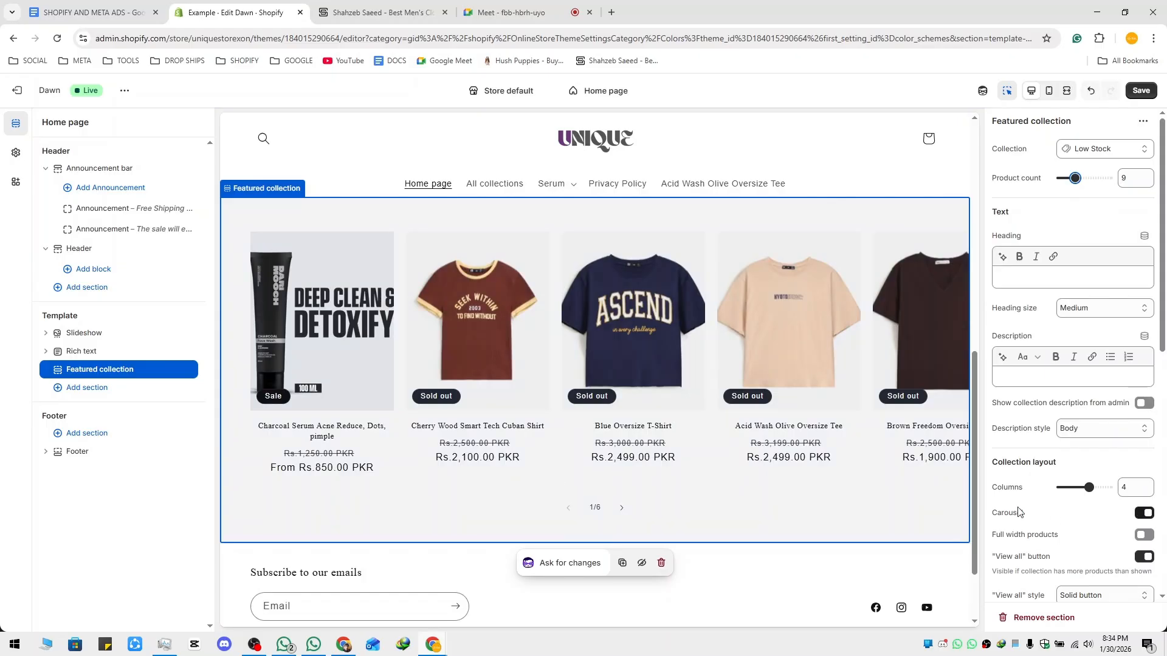
{"action": "left_click", "coordinate": [626, 514]}
{"action": "left_click", "coordinate": [627, 513]}
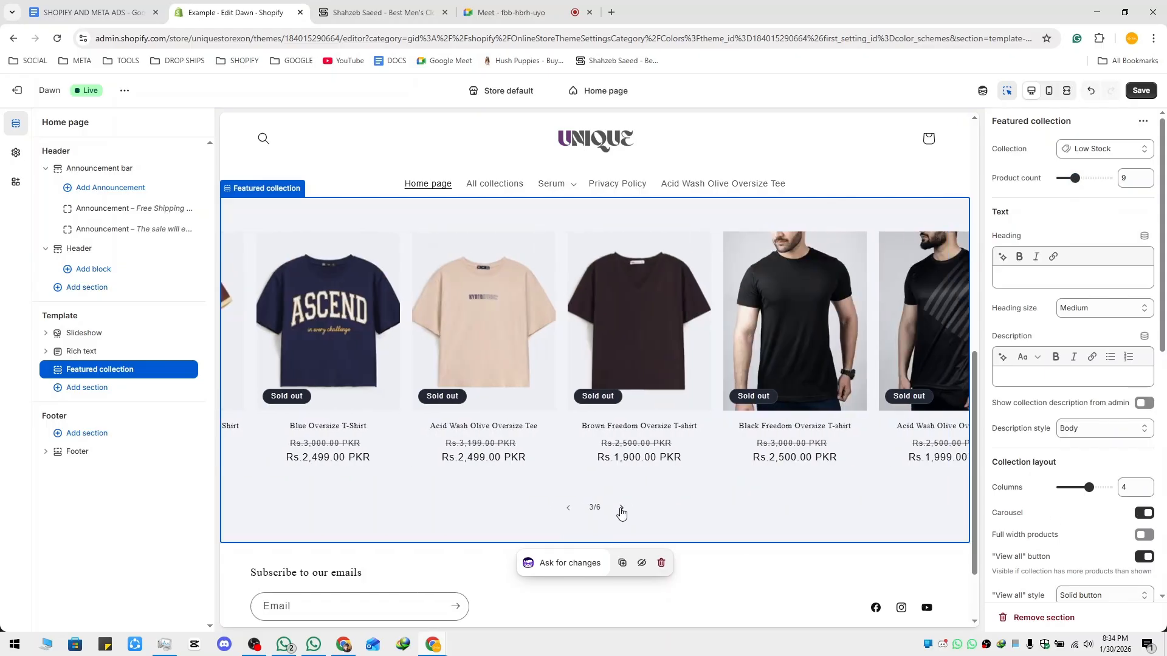
{"action": "left_click", "coordinate": [626, 514]}
{"action": "left_click", "coordinate": [568, 509]}
{"action": "left_click", "coordinate": [568, 509]}
{"action": "left_click", "coordinate": [568, 509]}
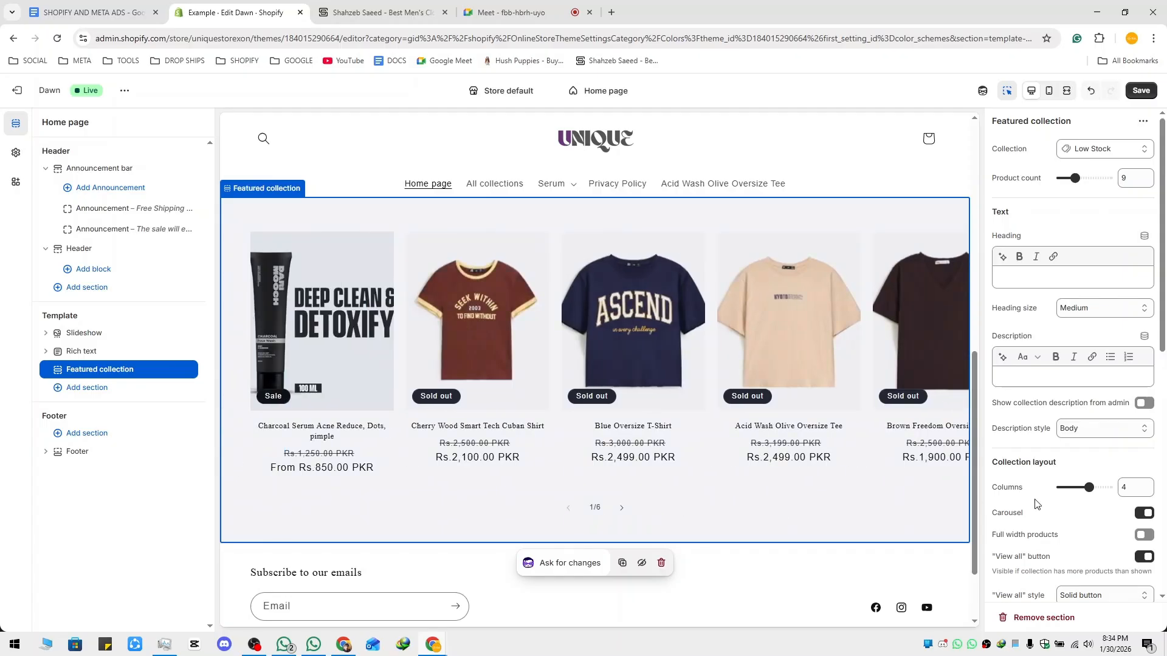
{"action": "left_click", "coordinate": [1136, 514]}
Preview the featured collection's product grid in fullscreen and return to the desktop view.
{"action": "scroll", "coordinate": [1041, 522], "scroll_direction": "down", "scroll_amount": 4}
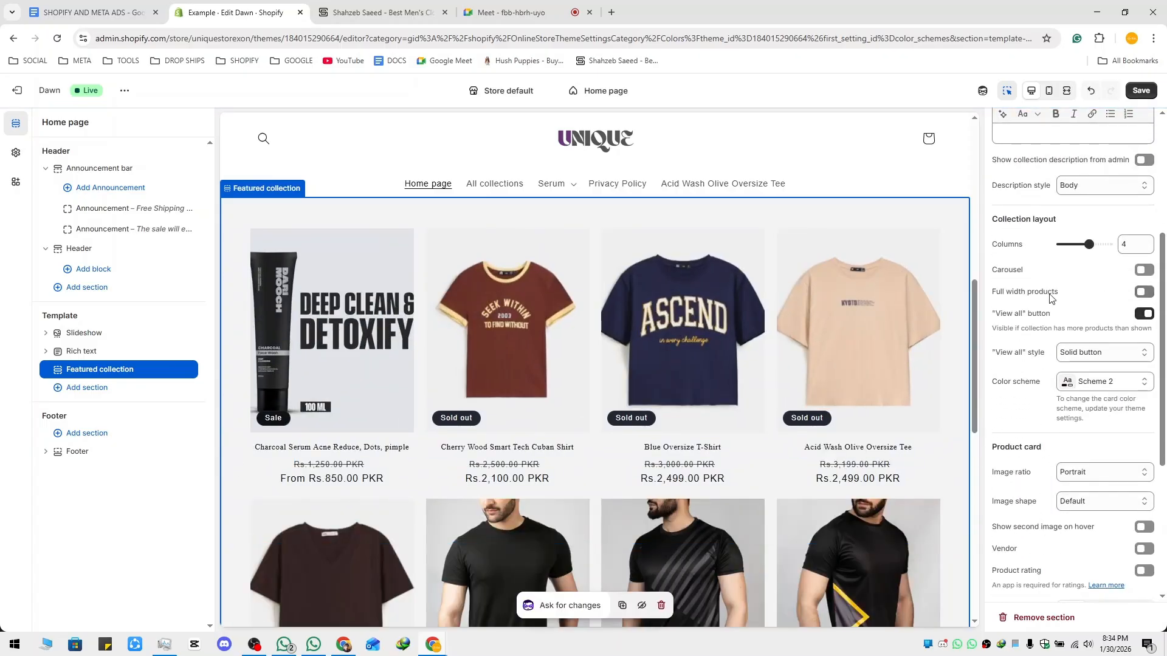
{"action": "left_click", "coordinate": [1067, 90]}
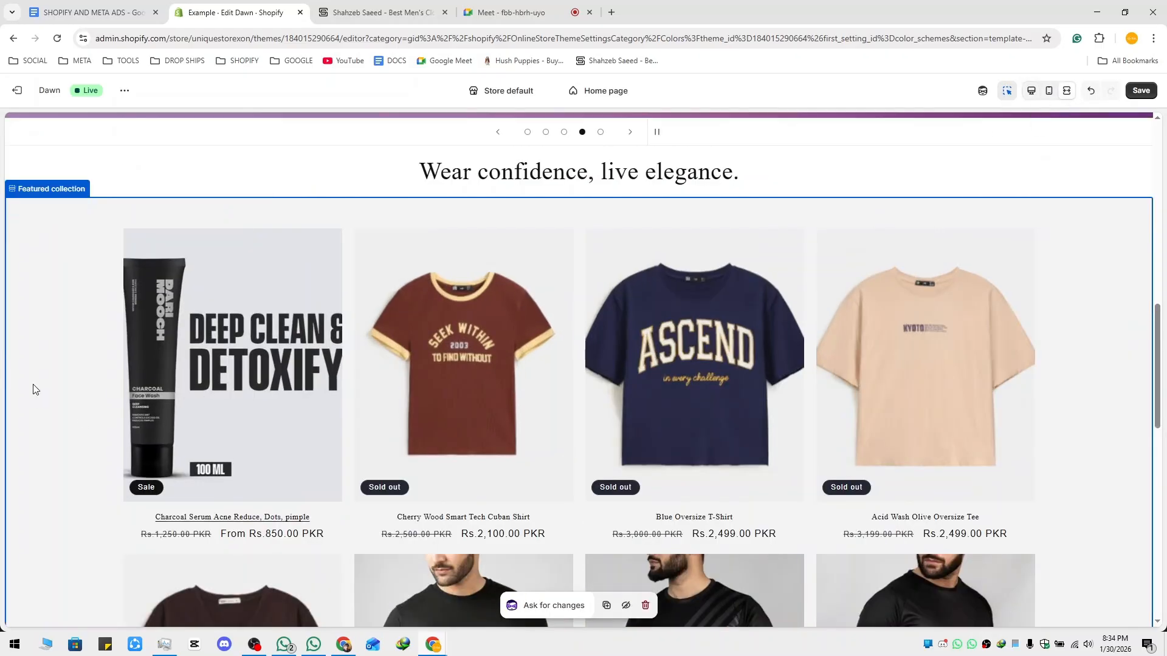
{"action": "left_click", "coordinate": [1028, 94]}
Try full width products in the featured collection and turn the option back off.
{"action": "scroll", "coordinate": [1087, 482], "scroll_direction": "down", "scroll_amount": 4}
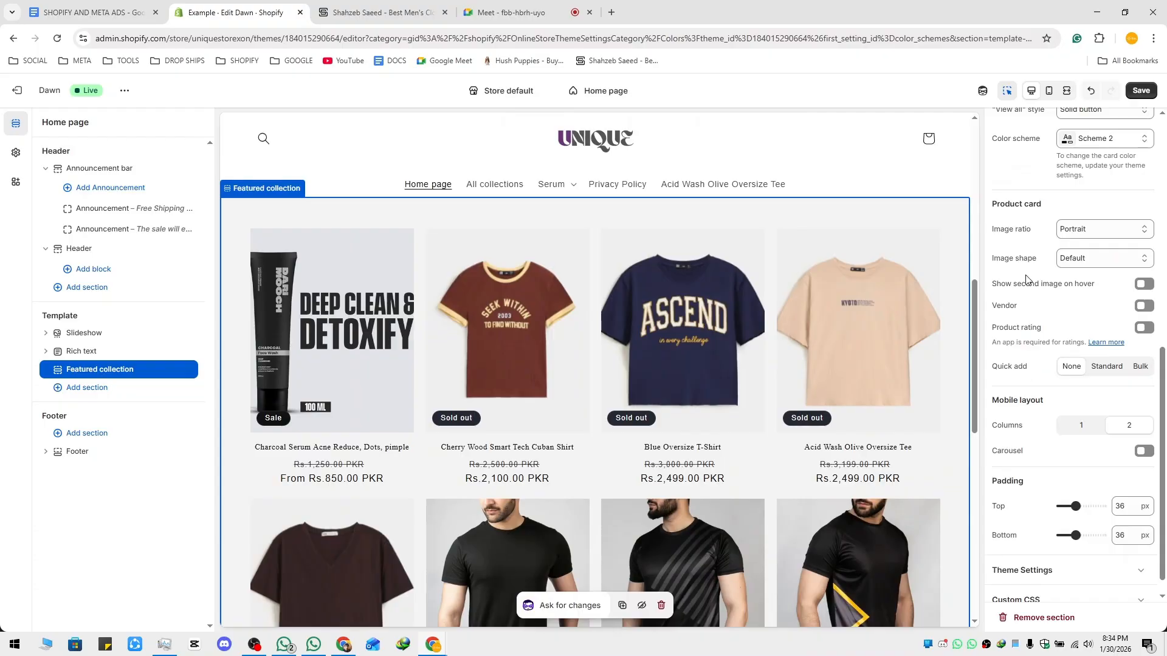
{"action": "scroll", "coordinate": [1027, 278], "scroll_direction": "up", "scroll_amount": 4}
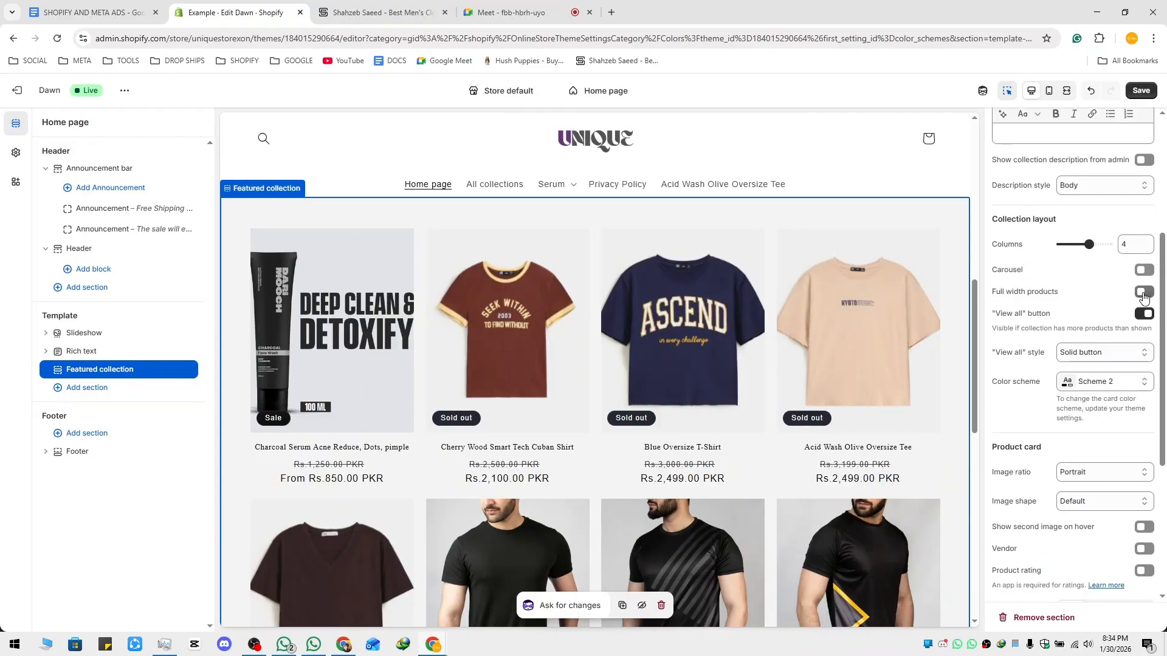
{"action": "left_click", "coordinate": [1144, 293]}
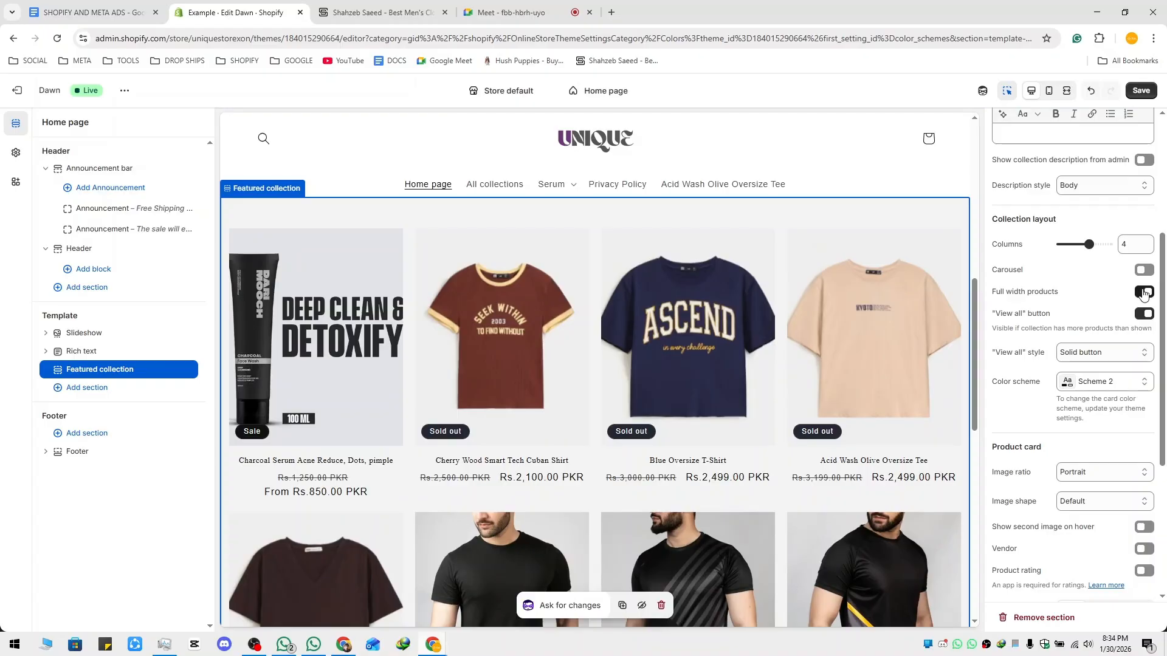
{"action": "left_click", "coordinate": [1143, 293]}
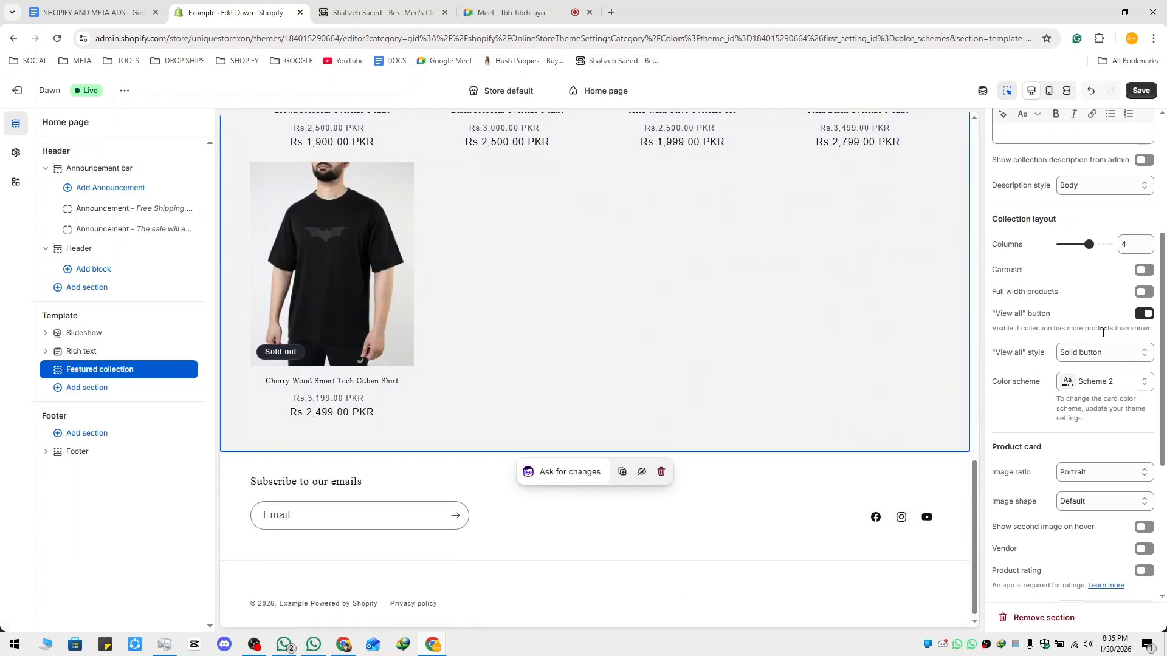
Set the featured collection's product count to 4 and check the single product row above the View all button.
{"action": "scroll", "coordinate": [1103, 332], "scroll_direction": "up", "scroll_amount": 4}
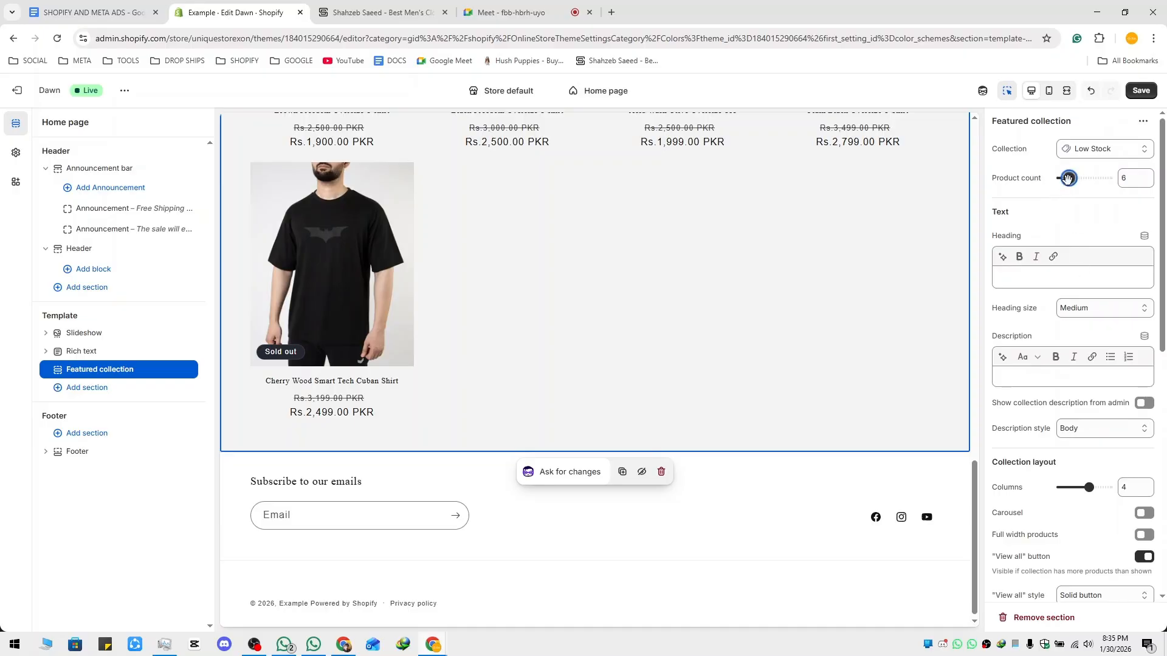
{"action": "scroll", "coordinate": [786, 417], "scroll_direction": "up", "scroll_amount": 15}
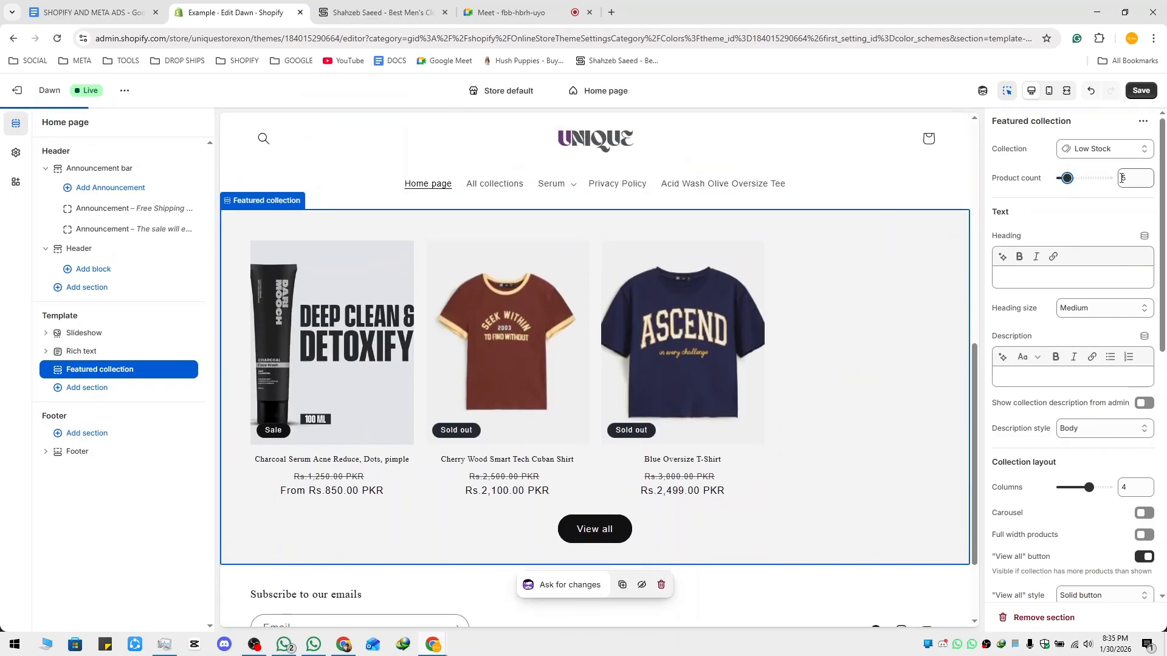
{"action": "left_click_drag", "start_coordinate": [1131, 179], "coordinate": [1106, 183]}
{"action": "type", "text": "4"}
{"action": "left_click", "coordinate": [1094, 216]}
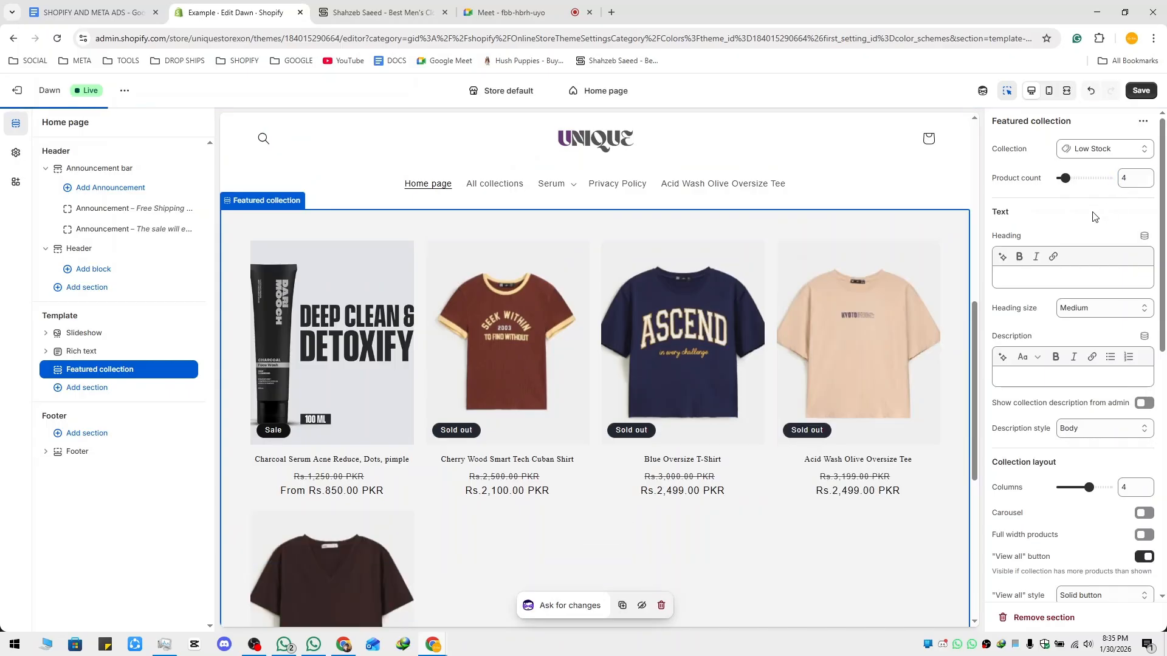
{"action": "scroll", "coordinate": [559, 402], "scroll_direction": "down", "scroll_amount": 3}
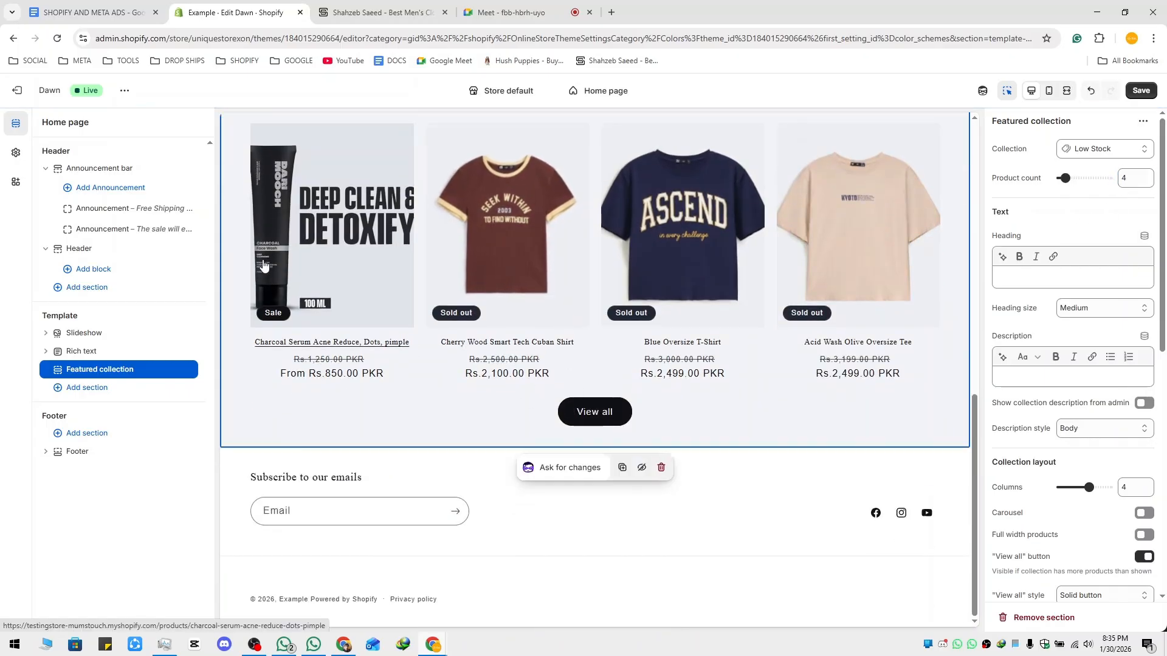
Check the Seasonal Favs row on the Shahzeb Saeed store and add a Collection list section below the featured collection.
{"action": "left_click", "coordinate": [383, 13]}
{"action": "scroll", "coordinate": [417, 359], "scroll_direction": "down", "scroll_amount": 9}
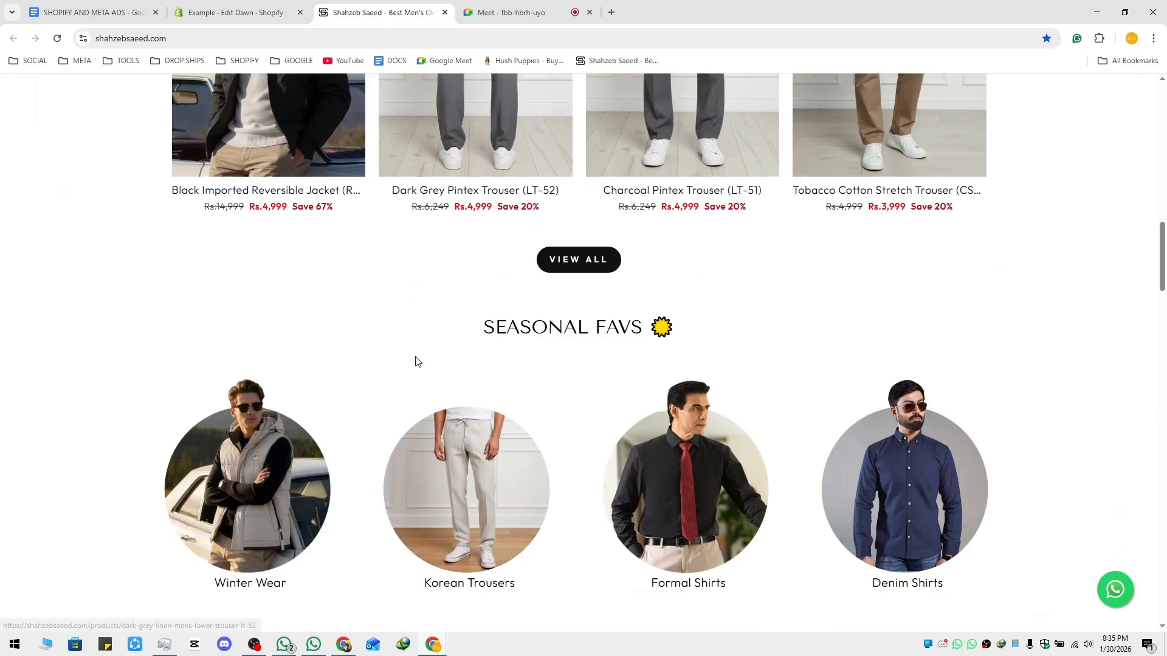
{"action": "scroll", "coordinate": [152, 359], "scroll_direction": "up", "scroll_amount": 2}
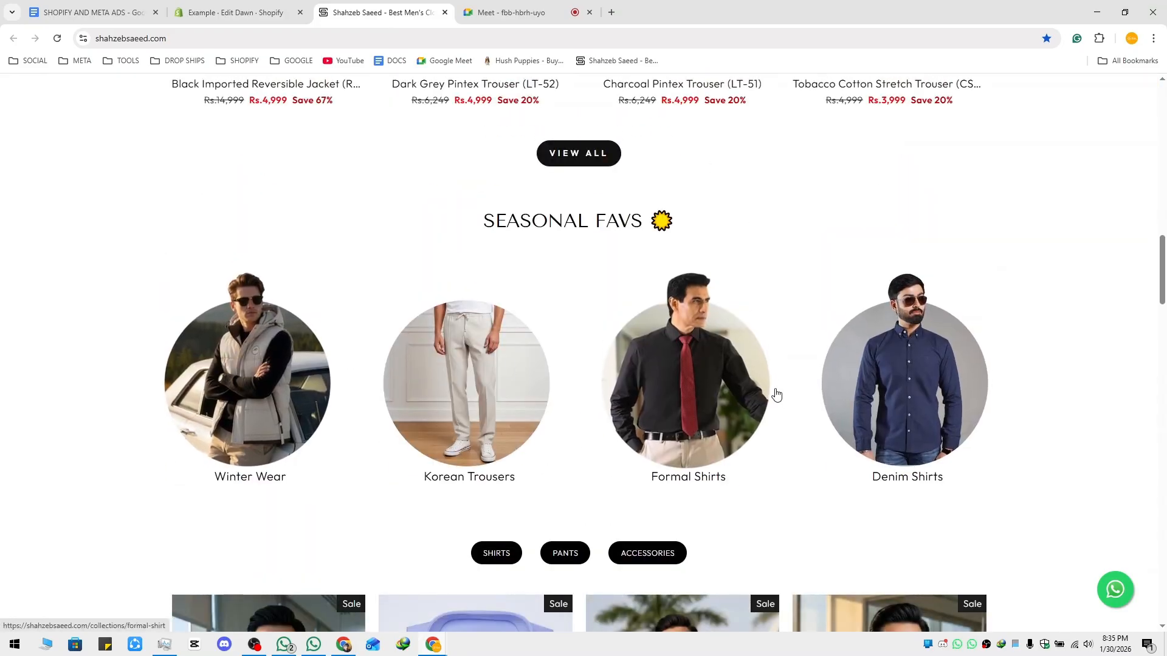
{"action": "scroll", "coordinate": [790, 304], "scroll_direction": "up", "scroll_amount": 4}
{"action": "scroll", "coordinate": [829, 261], "scroll_direction": "down", "scroll_amount": 6}
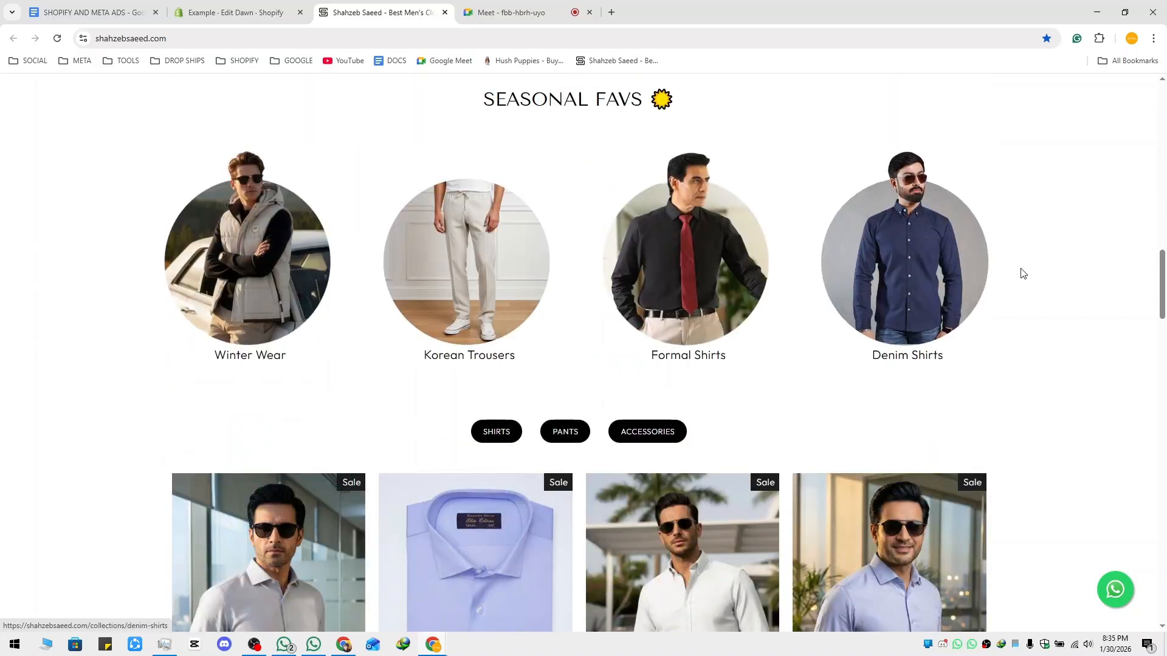
{"action": "left_click", "coordinate": [234, 12]}
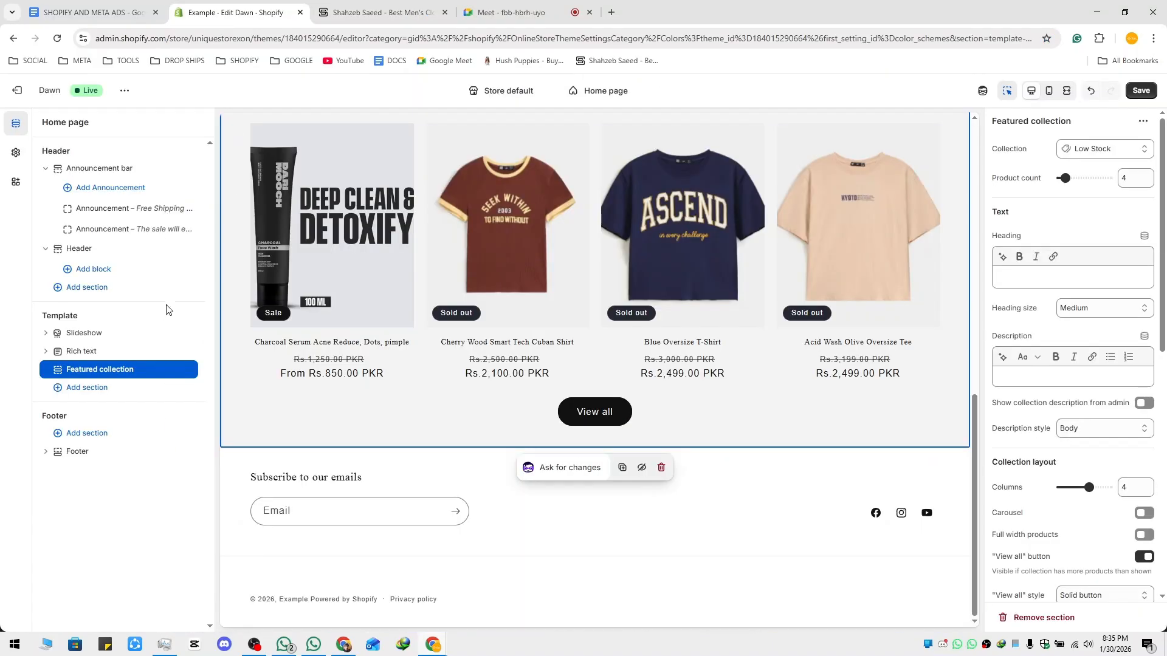
{"action": "left_click", "coordinate": [111, 388]}
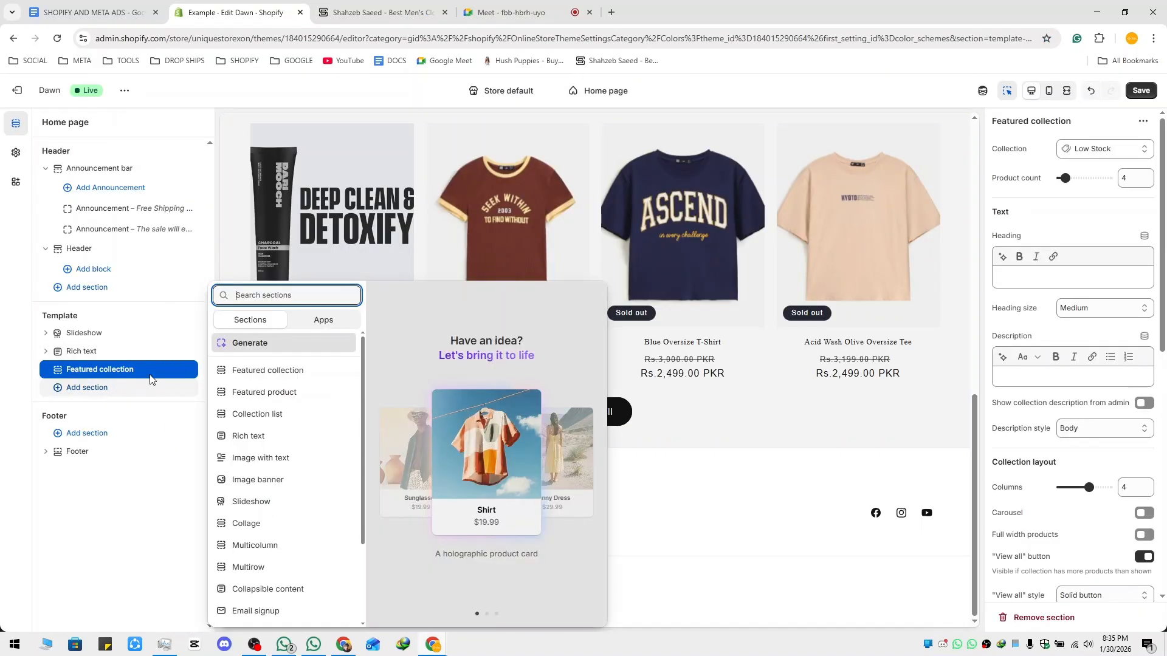
{"action": "left_click", "coordinate": [245, 417]}
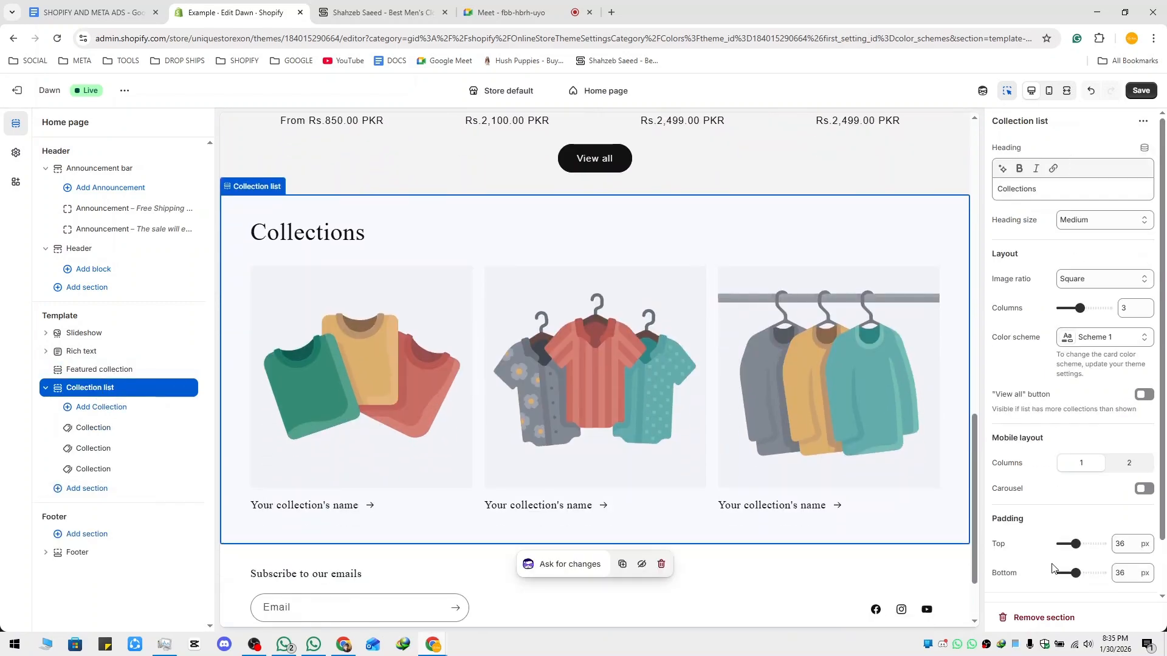
{"action": "scroll", "coordinate": [1066, 527], "scroll_direction": "down", "scroll_amount": 2}
{"action": "scroll", "coordinate": [1067, 532], "scroll_direction": "up", "scroll_amount": 2}
{"action": "scroll", "coordinate": [317, 438], "scroll_direction": "up", "scroll_amount": 8}
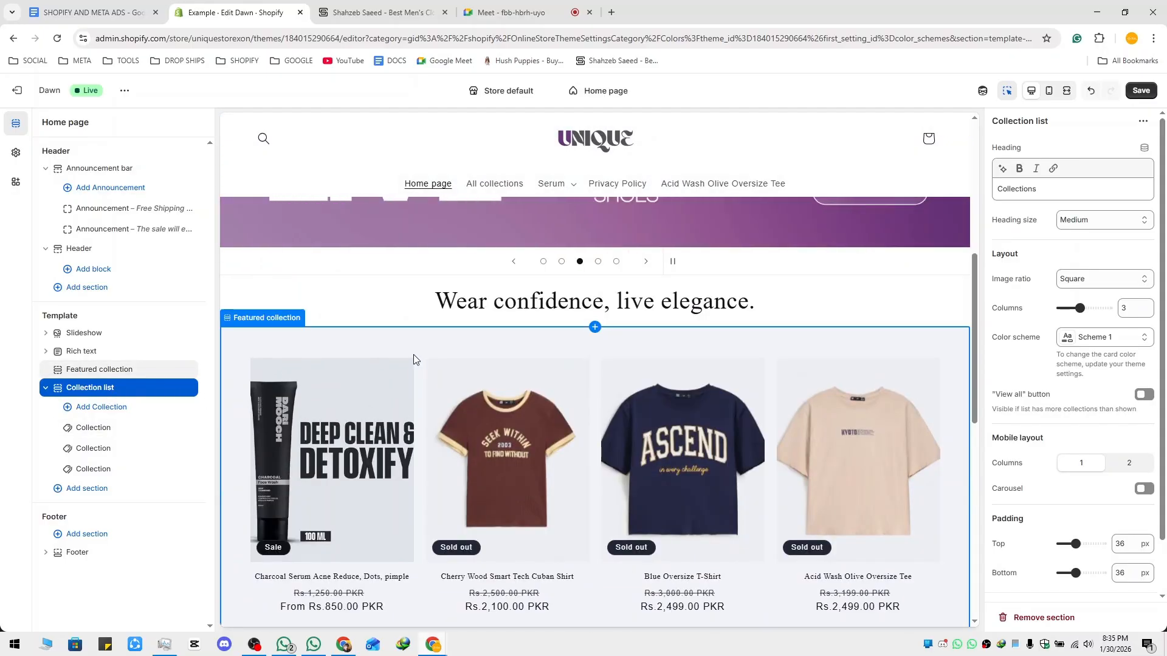
Compare with the Shahzeb Saeed store and set the collection cards' corner radius to 12 px in the theme settings.
{"action": "left_click", "coordinate": [377, 12]}
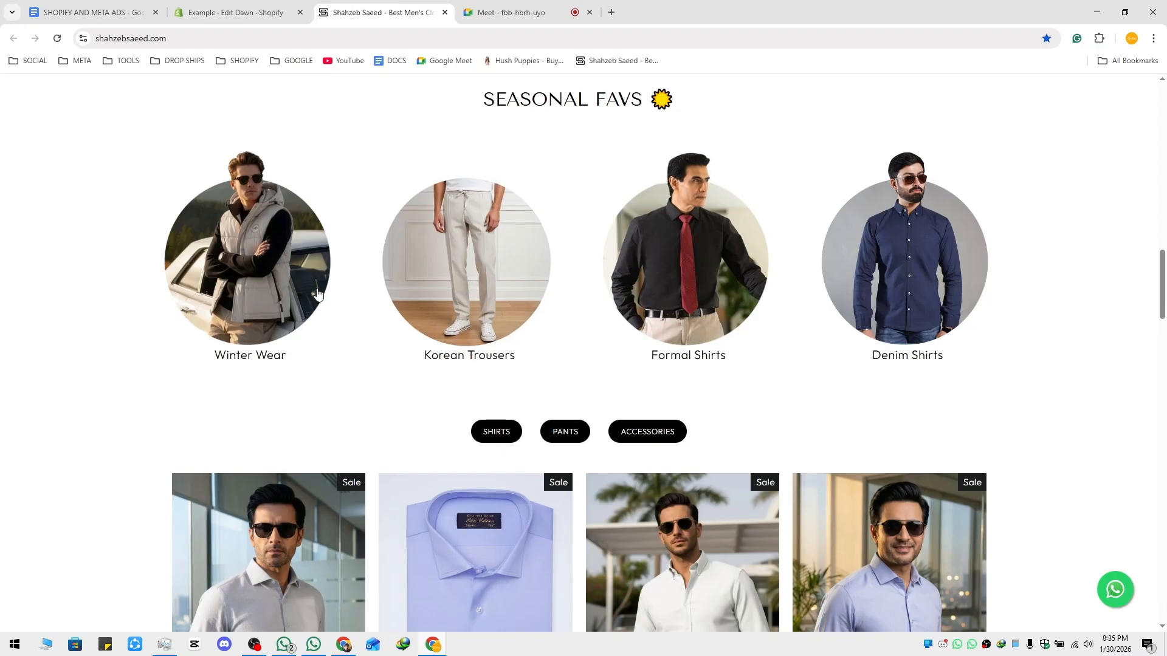
{"action": "scroll", "coordinate": [317, 294], "scroll_direction": "up", "scroll_amount": 10}
{"action": "left_click", "coordinate": [234, 12]}
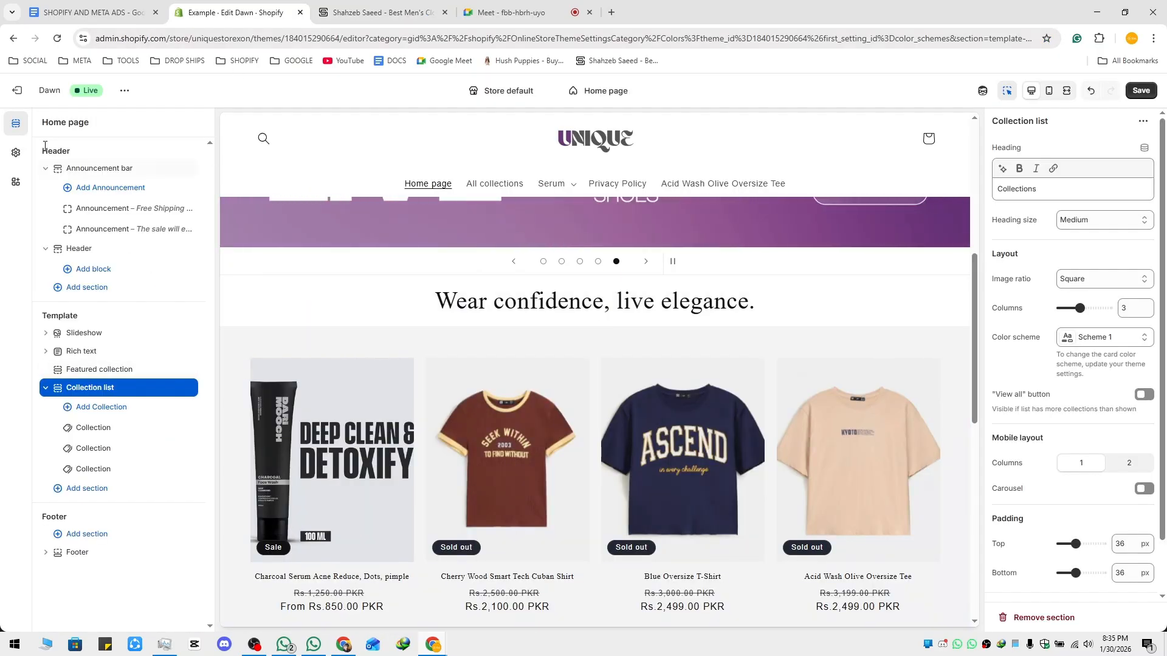
{"action": "left_click", "coordinate": [16, 152]}
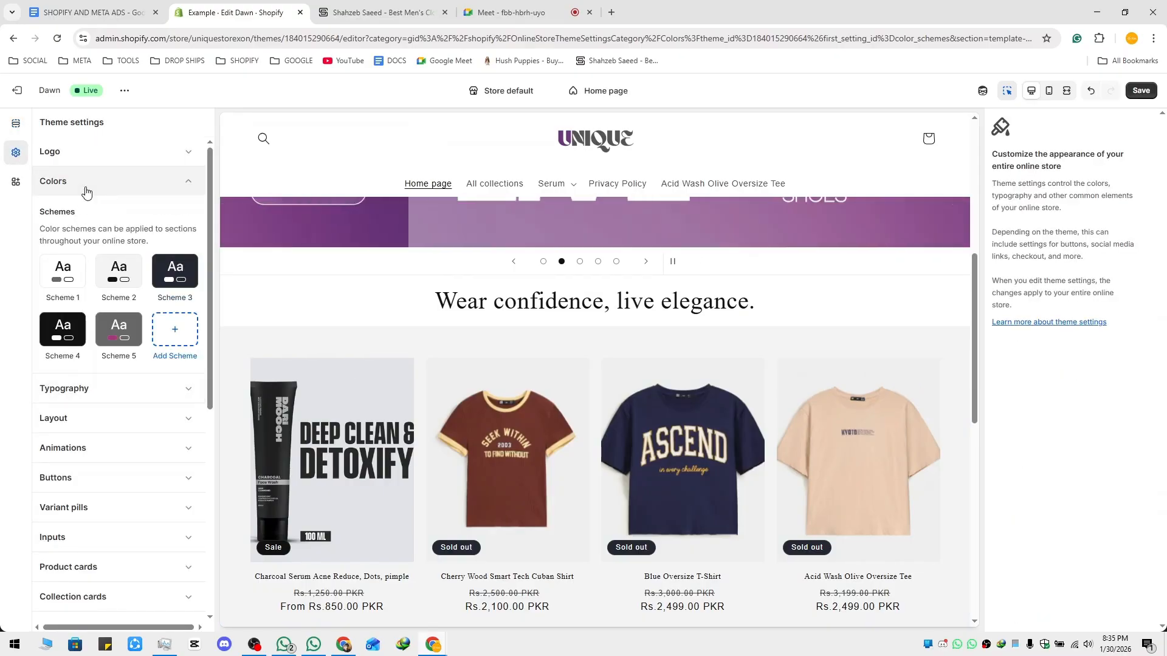
{"action": "scroll", "coordinate": [86, 192], "scroll_direction": "down", "scroll_amount": 6}
{"action": "left_click", "coordinate": [116, 221]}
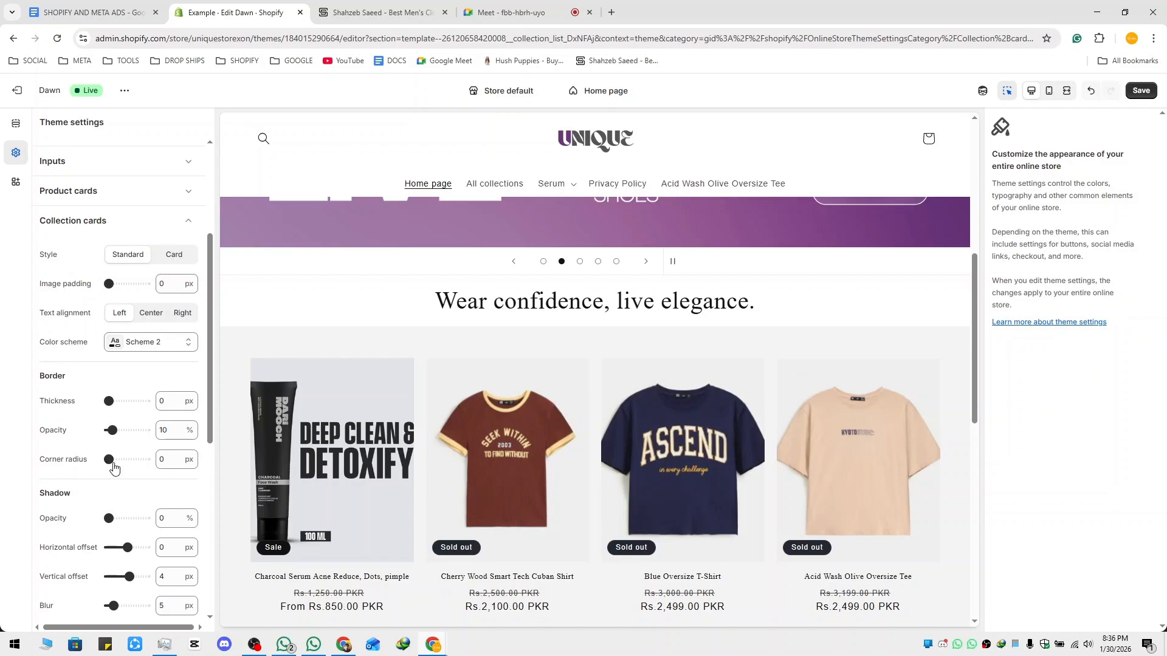
{"action": "left_click_drag", "start_coordinate": [117, 459], "coordinate": [128, 459]}
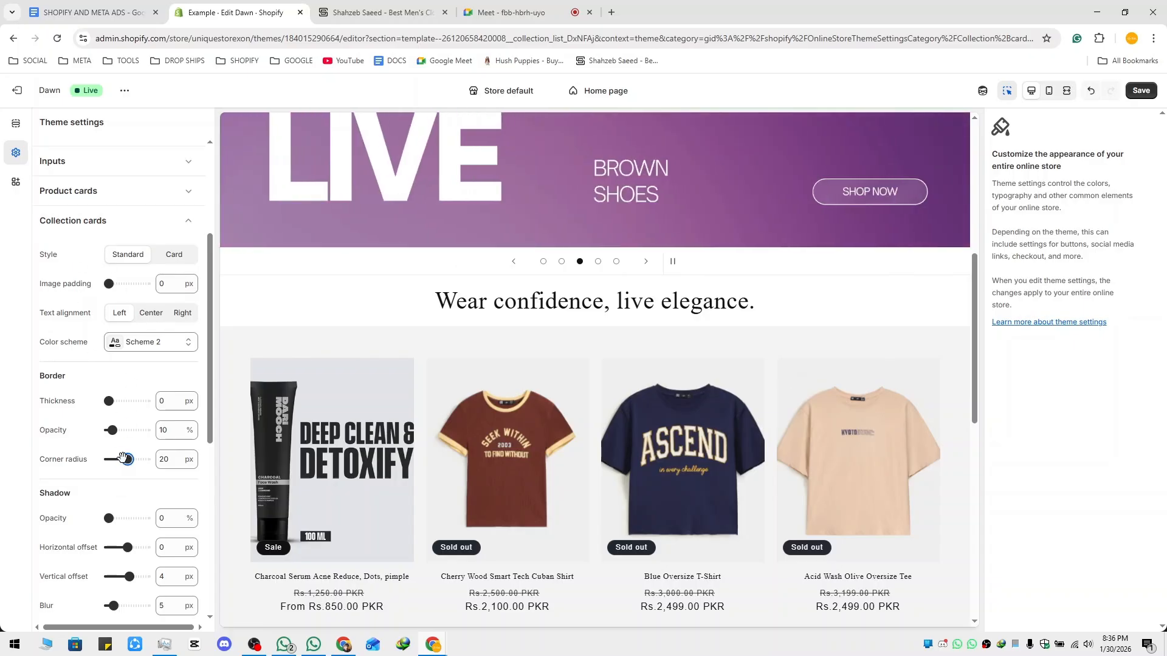
{"action": "left_click_drag", "start_coordinate": [118, 459], "coordinate": [116, 459]}
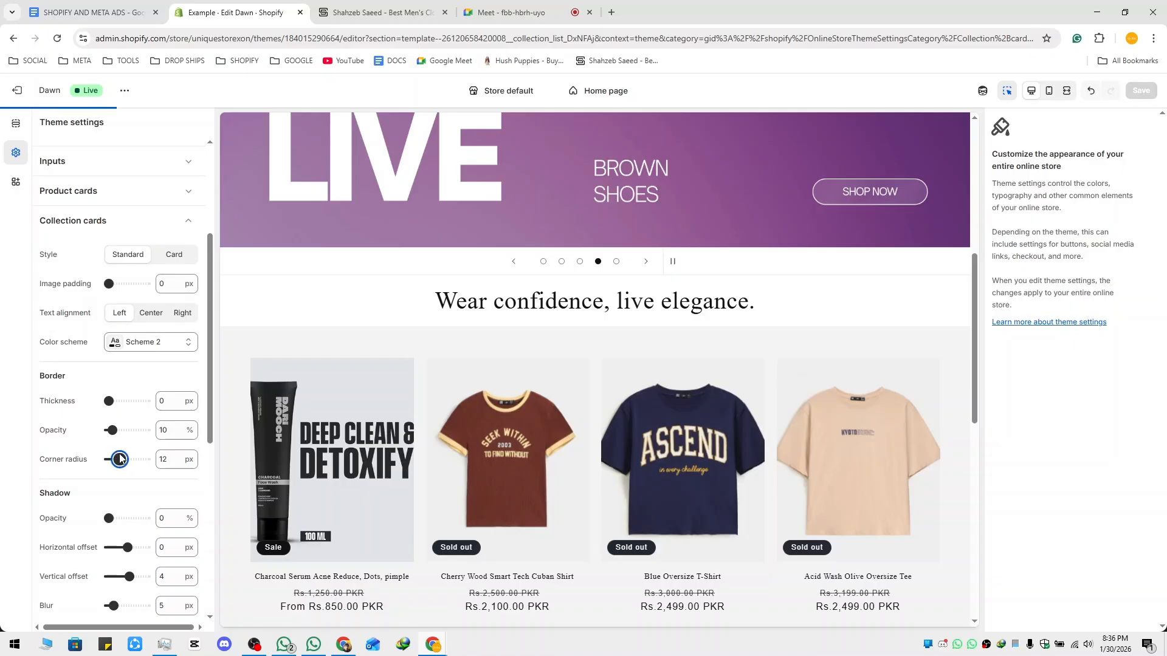
{"action": "left_click", "coordinate": [153, 224]}
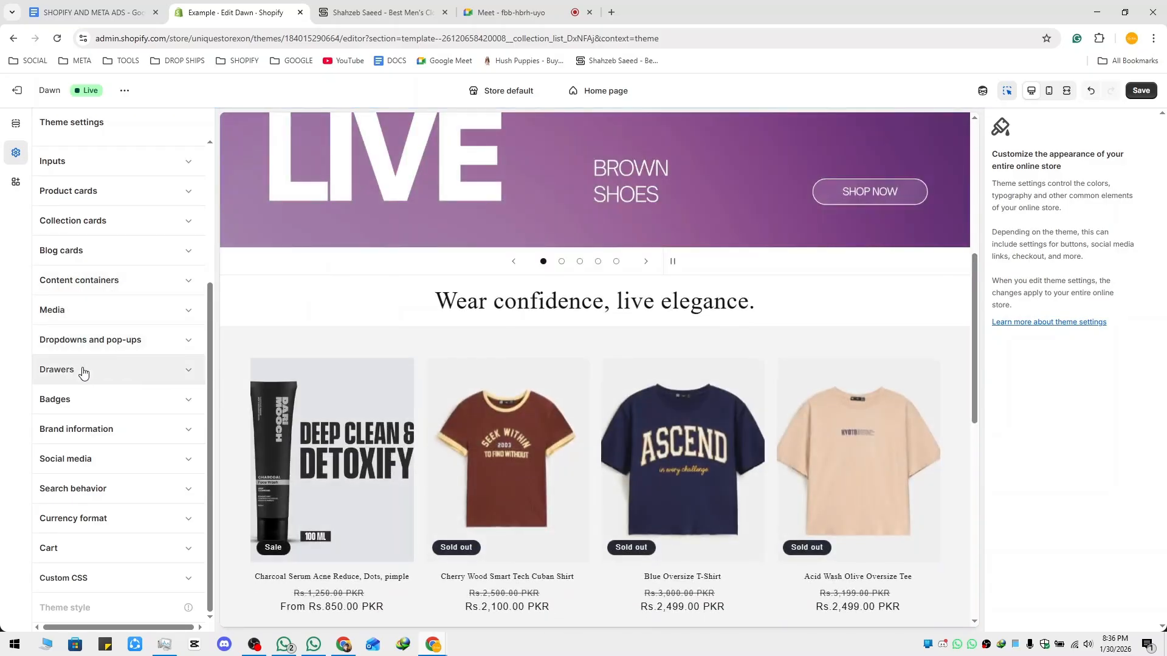
Try a 10 px corner radius on the product cards and set it back to 0 px.
{"action": "scroll", "coordinate": [81, 372], "scroll_direction": "up", "scroll_amount": 2}
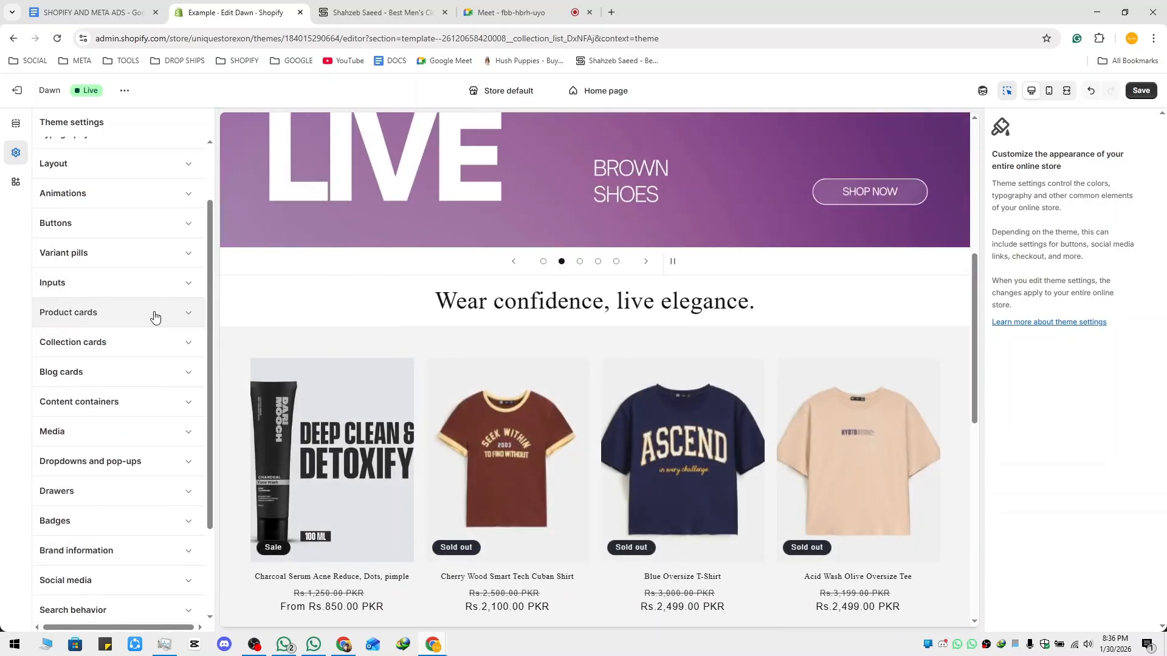
{"action": "left_click", "coordinate": [156, 314]}
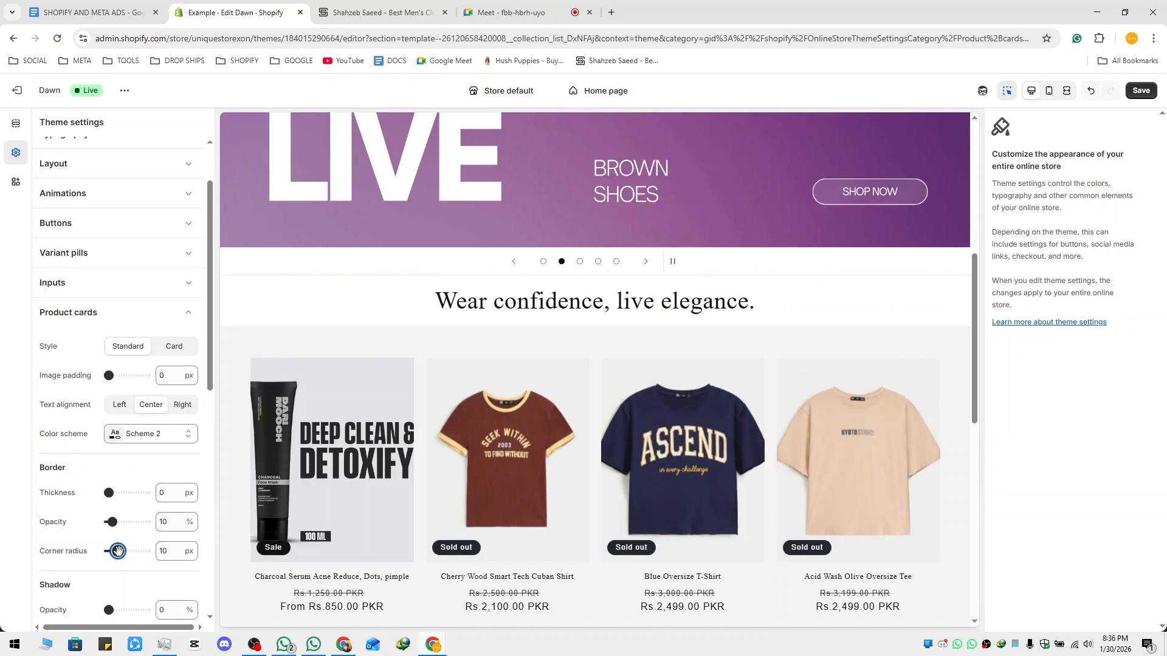
{"action": "left_click_drag", "start_coordinate": [118, 551], "coordinate": [116, 551]}
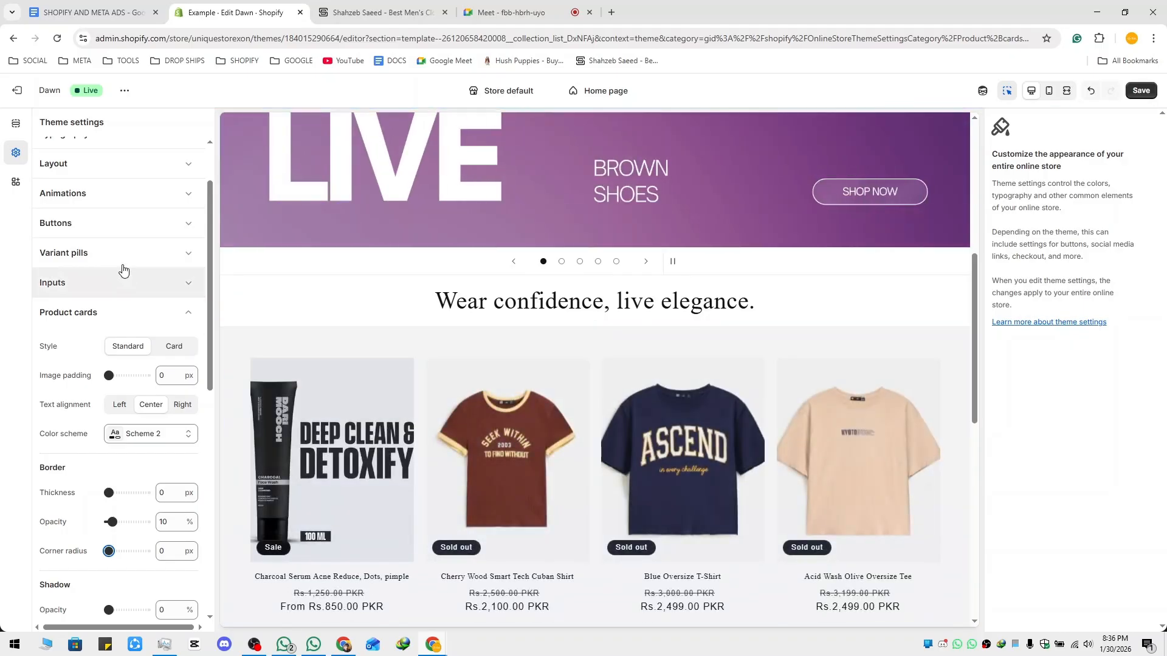
Return to the home page sections and clear the collection list's heading.
{"action": "key", "text": "ctrl+1"}
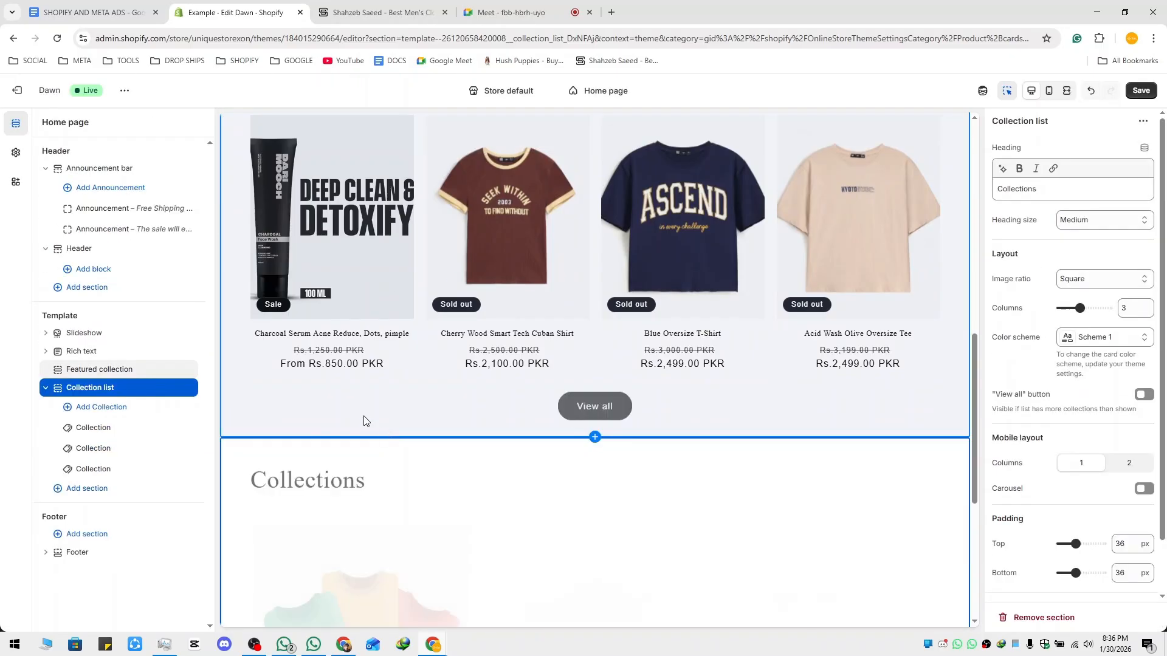
{"action": "scroll", "coordinate": [452, 410], "scroll_direction": "up", "scroll_amount": 4}
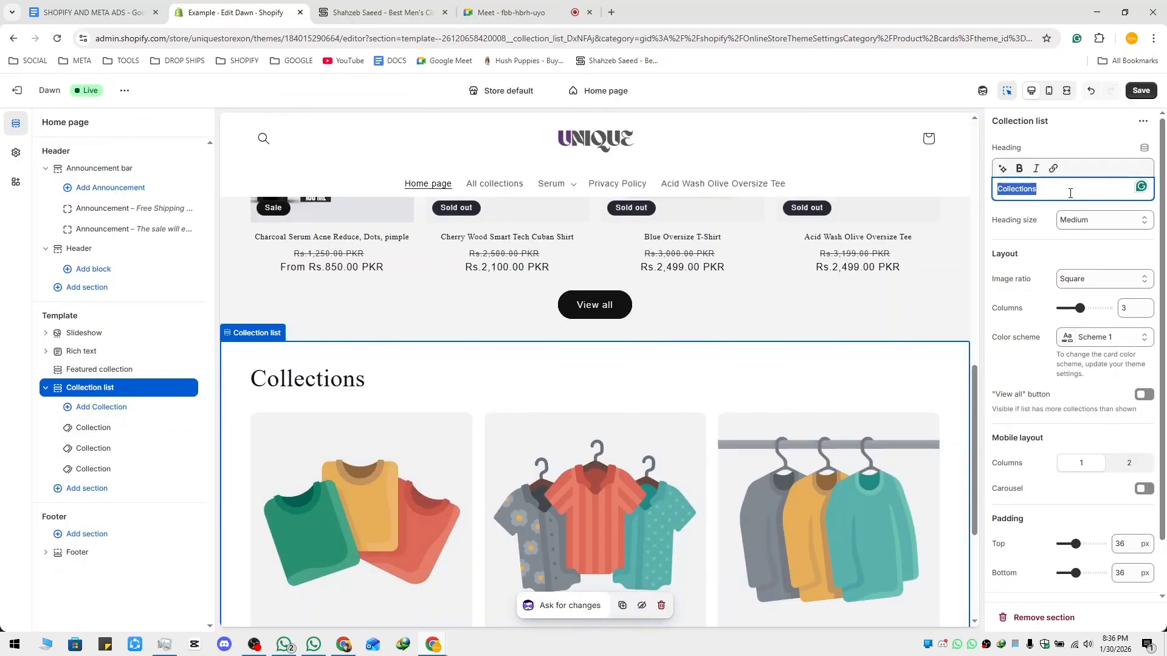
{"action": "key", "text": "BackSpace"}
{"action": "key", "text": "BackSpace"}
{"action": "key", "text": "BackSpace"}
{"action": "key", "text": "BackSpace"}
{"action": "key", "text": "BackSpace"}
{"action": "key", "text": "BackSpace"}
{"action": "key", "text": "BackSpace"}
{"action": "key", "text": "BackSpace"}
{"action": "key", "text": "BackSpace"}
{"action": "key", "text": "BackSpace"}
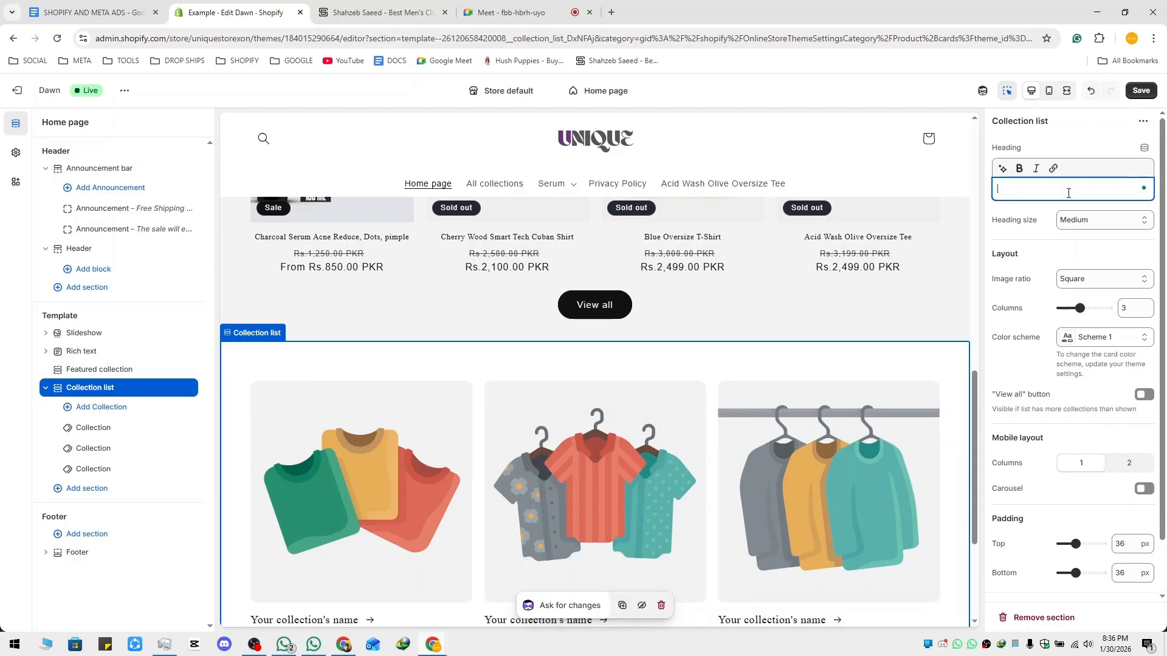
Check the reference store's category row, add a fourth Collection block to the collection list and set its columns to 4.
{"action": "left_click", "coordinate": [383, 12]}
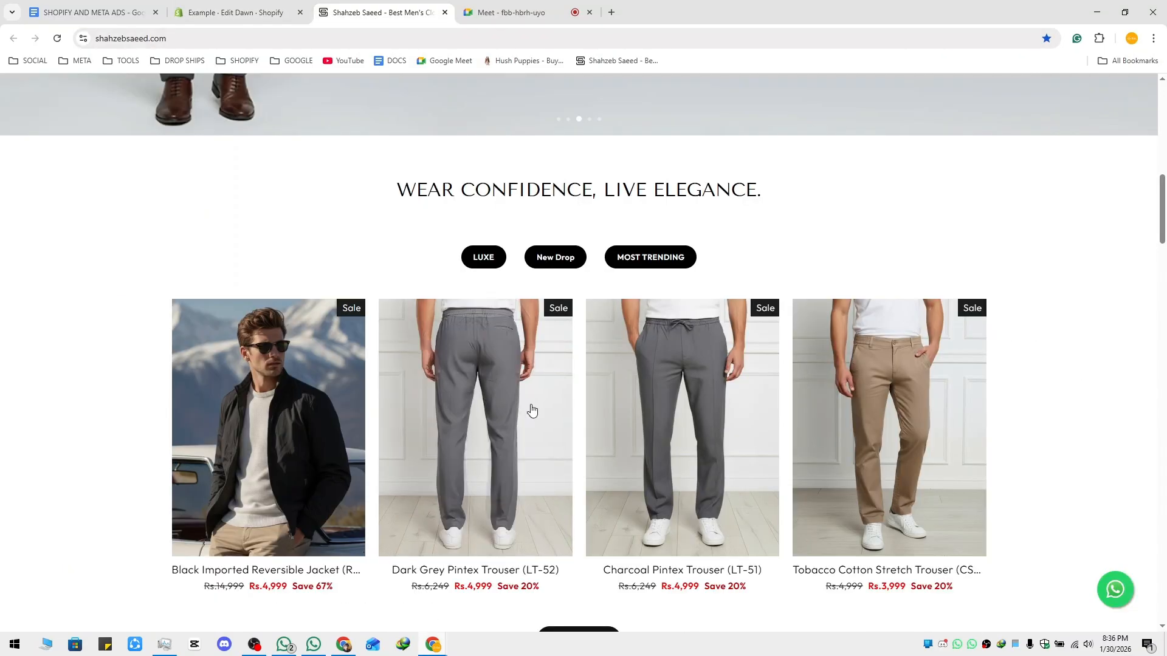
{"action": "scroll", "coordinate": [529, 409], "scroll_direction": "down", "scroll_amount": 5}
{"action": "left_click", "coordinate": [291, 9]}
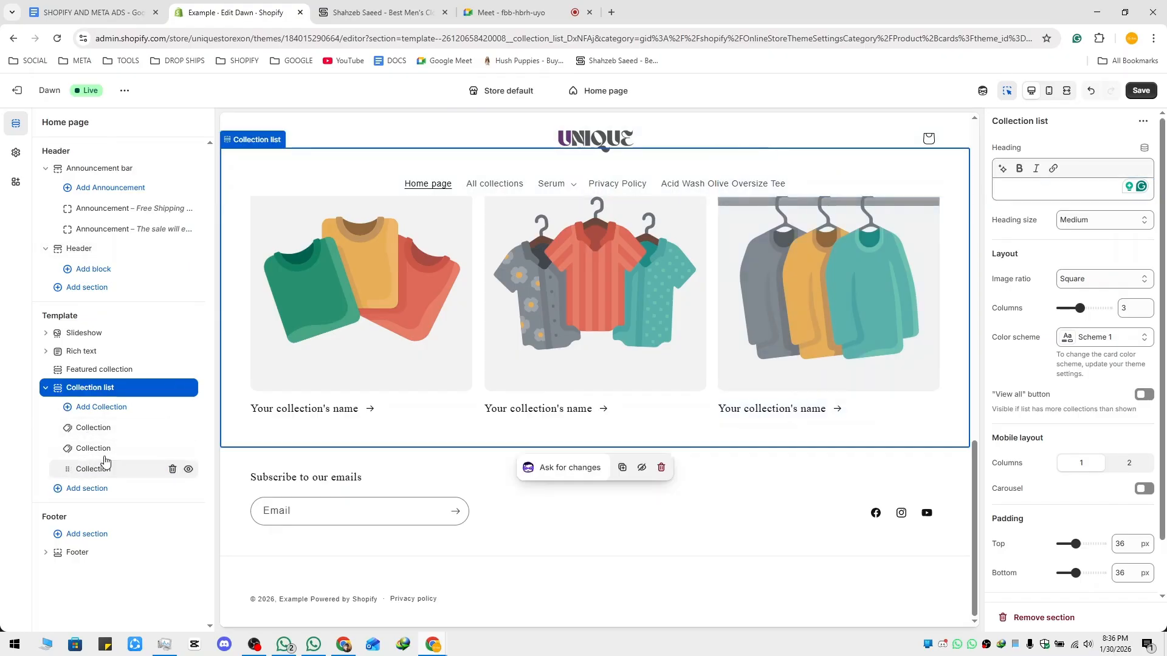
{"action": "left_click", "coordinate": [102, 407]}
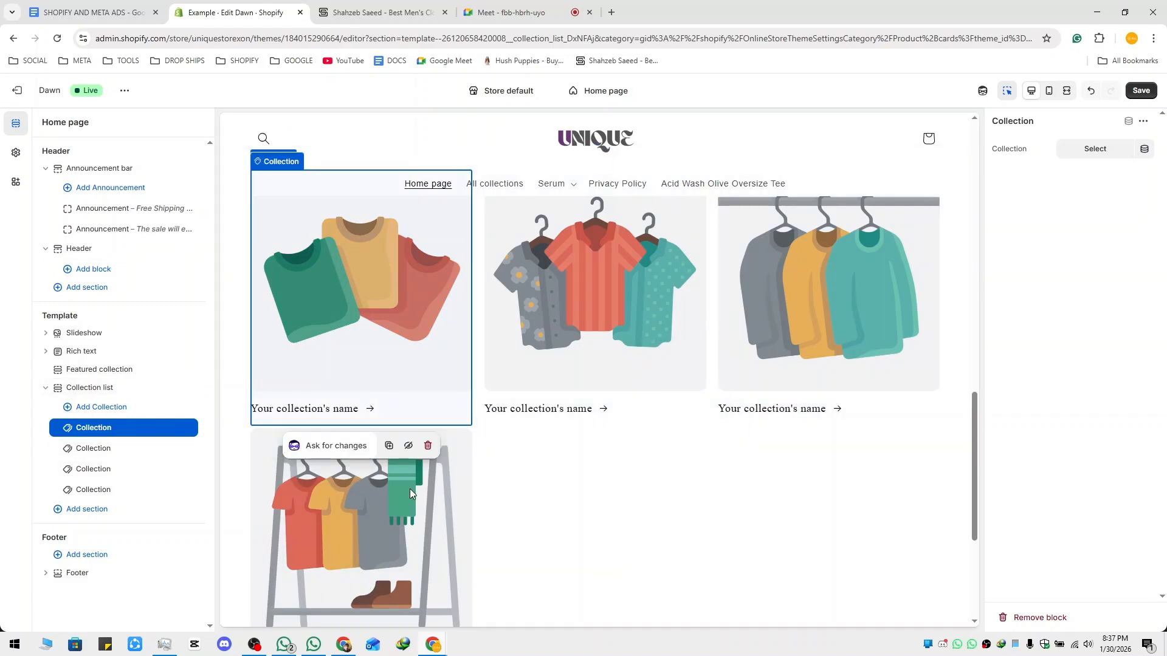
{"action": "left_click", "coordinate": [109, 391]}
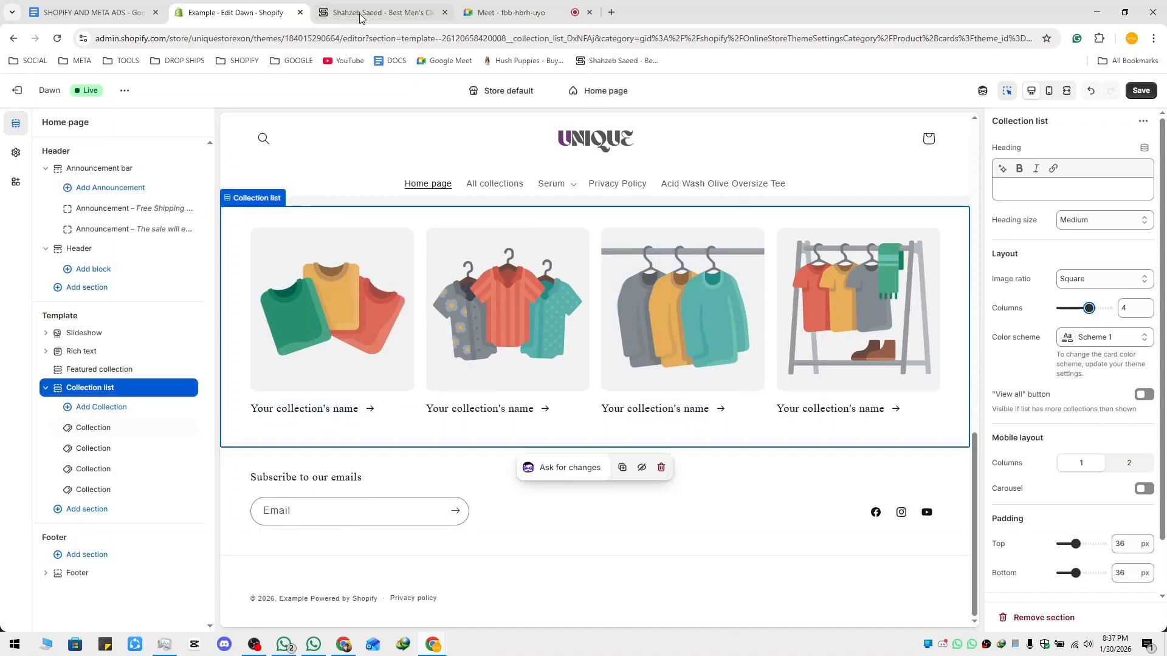
Check the reference store's round category images and set the collection cards' corner radius to 40 px in the theme settings.
{"action": "key", "text": "ctrl+Tab"}
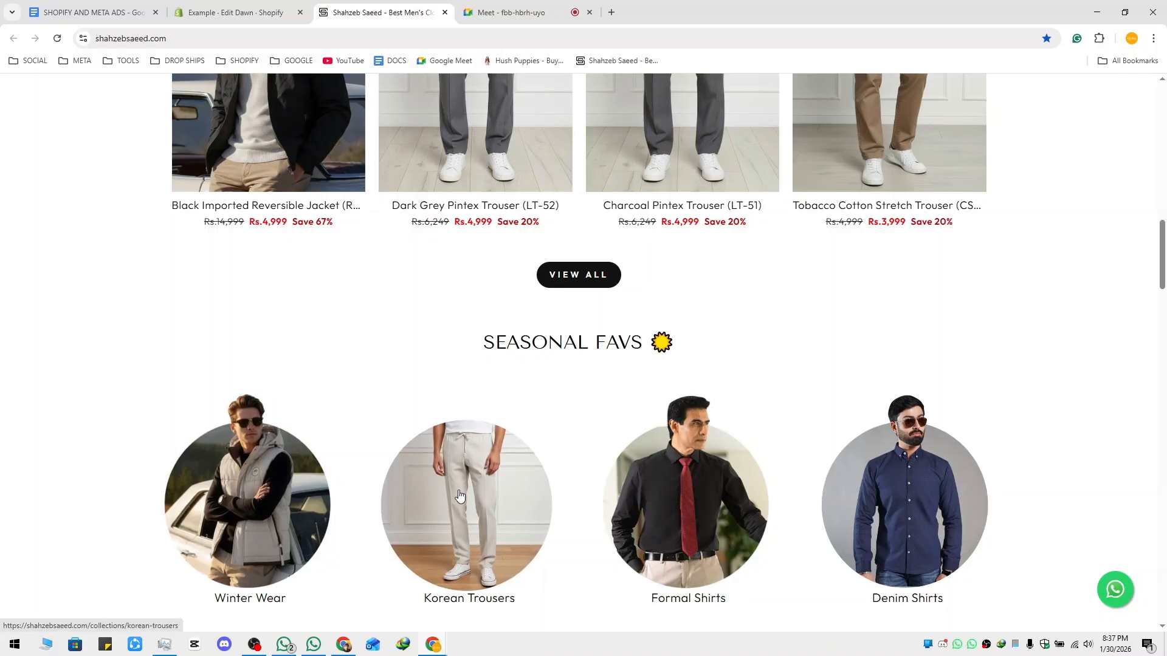
{"action": "left_click", "coordinate": [234, 12]}
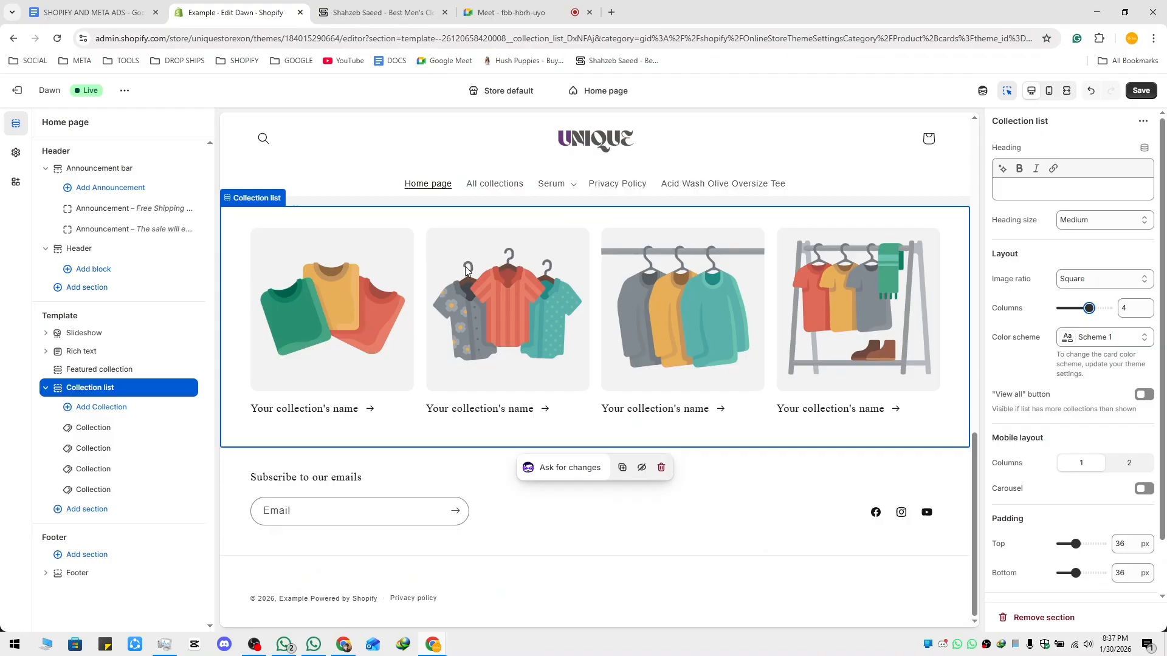
{"action": "left_click", "coordinate": [16, 152]}
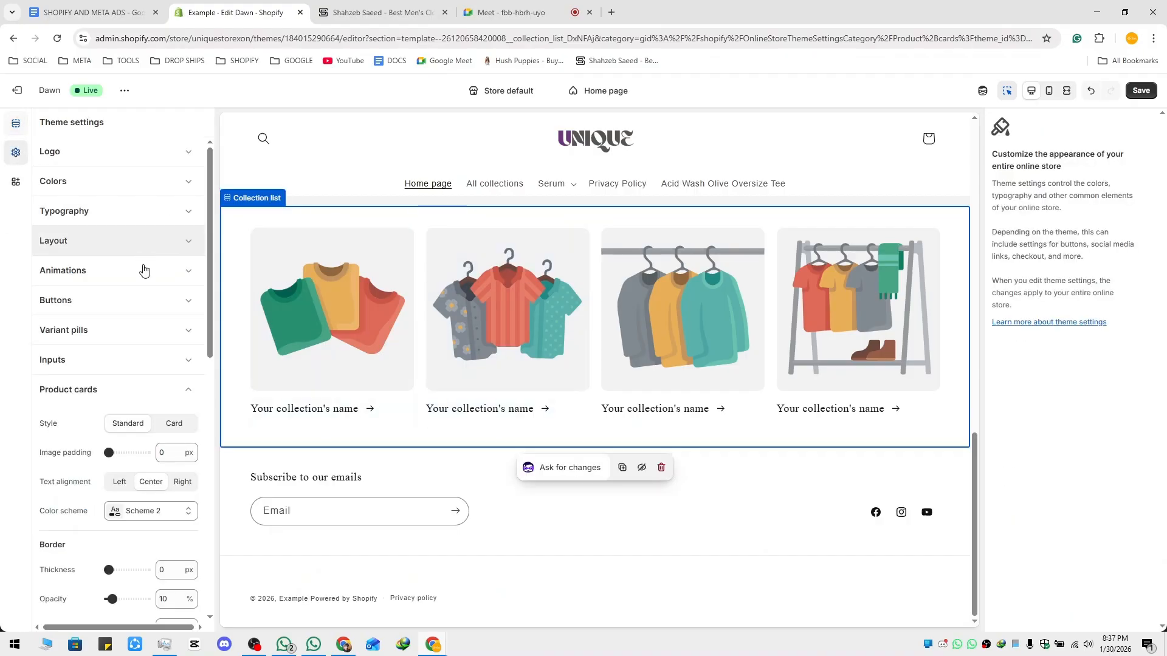
{"action": "left_click", "coordinate": [163, 395]}
{"action": "scroll", "coordinate": [121, 437], "scroll_direction": "down", "scroll_amount": 1}
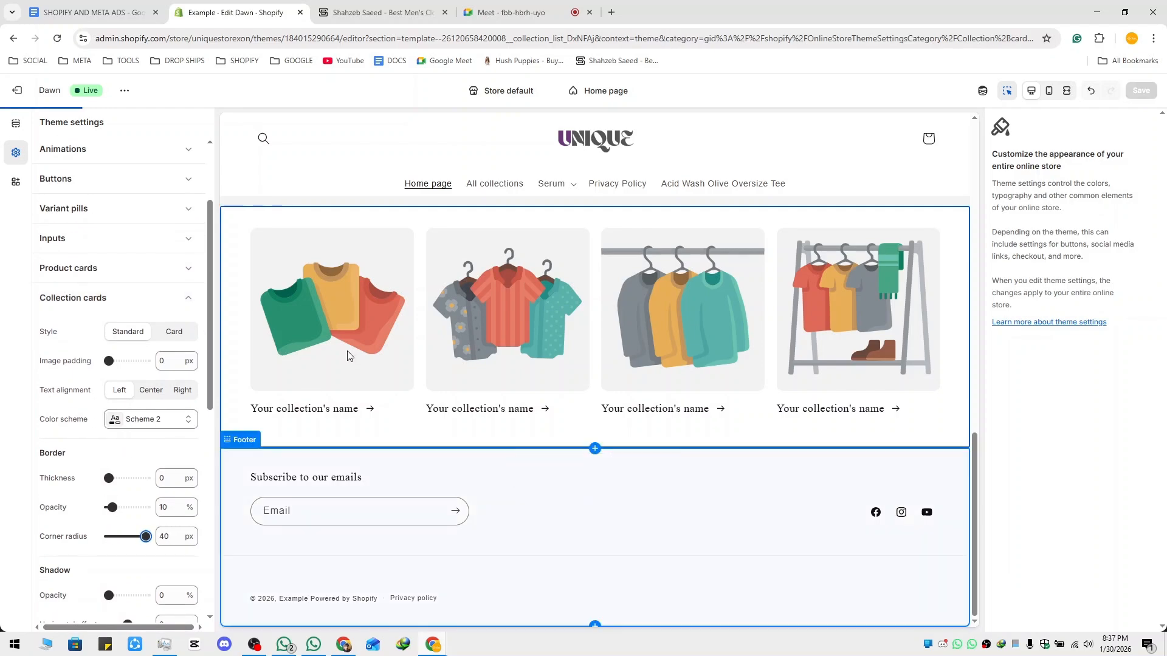
{"action": "key", "text": "ctrl+s"}
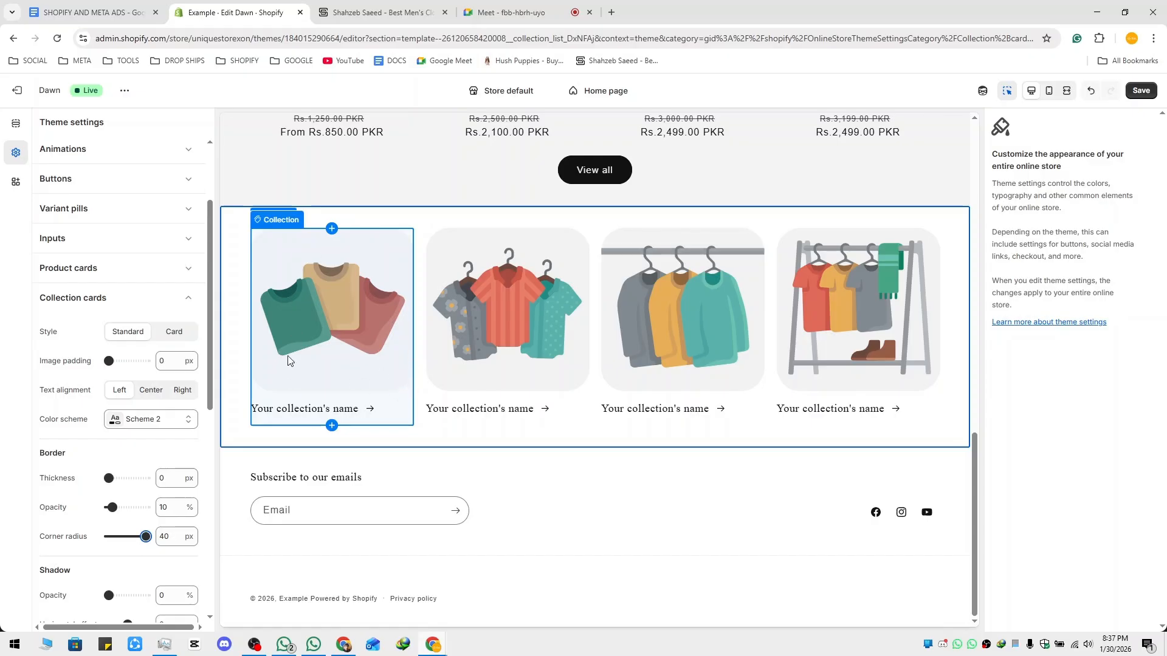
{"action": "scroll", "coordinate": [146, 468], "scroll_direction": "down", "scroll_amount": 4}
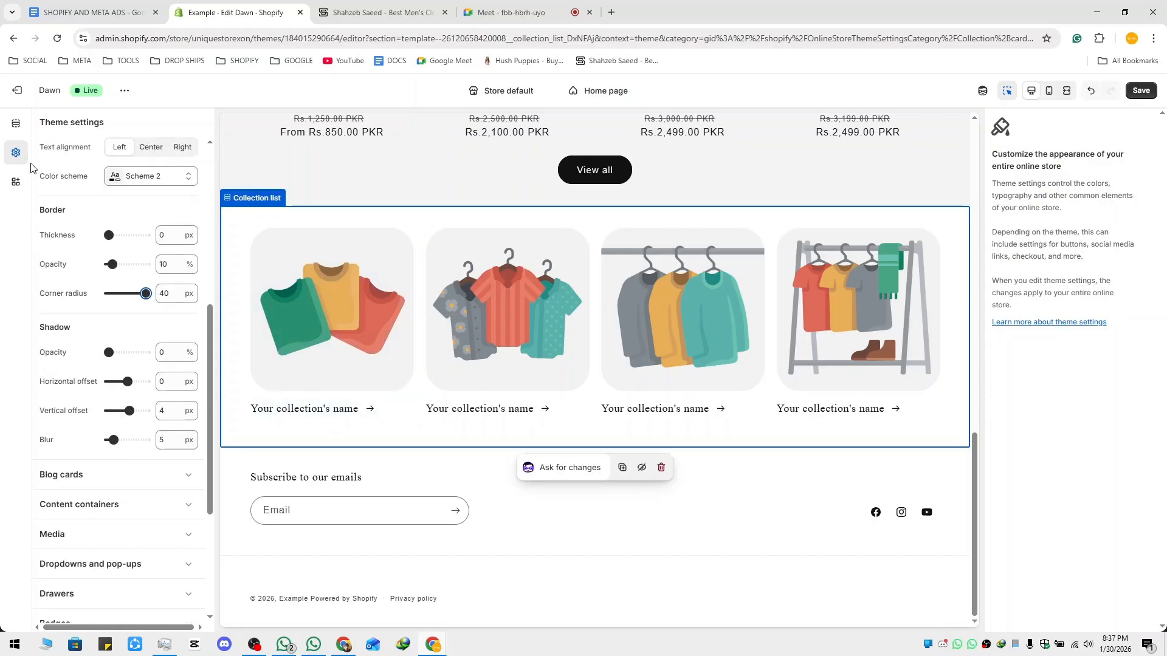
Examine the collection list section's image ratio options and its remaining layout and padding settings.
{"action": "left_click", "coordinate": [15, 123]}
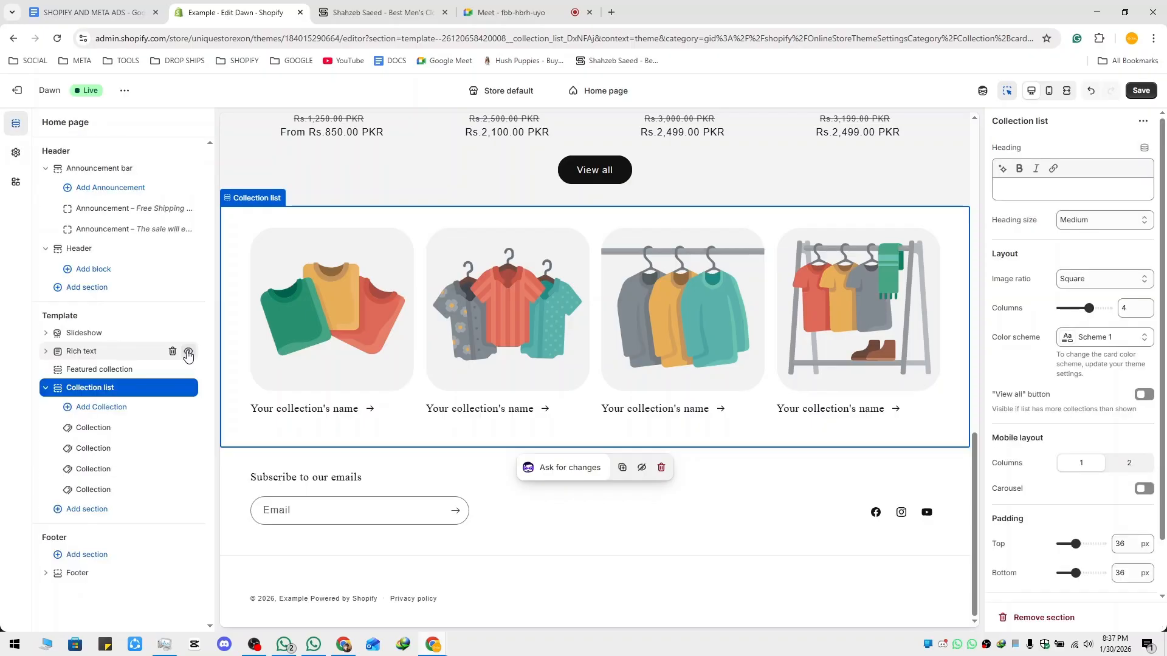
{"action": "left_click", "coordinate": [105, 394]}
{"action": "left_click", "coordinate": [108, 391]}
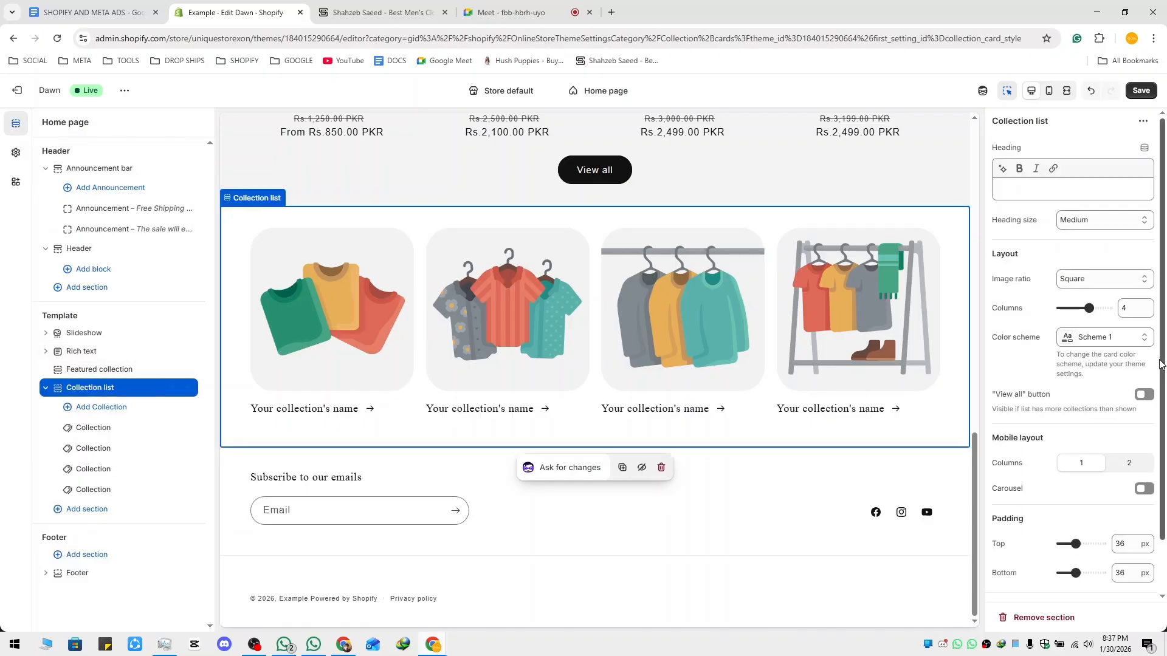
{"action": "left_click", "coordinate": [1088, 280]}
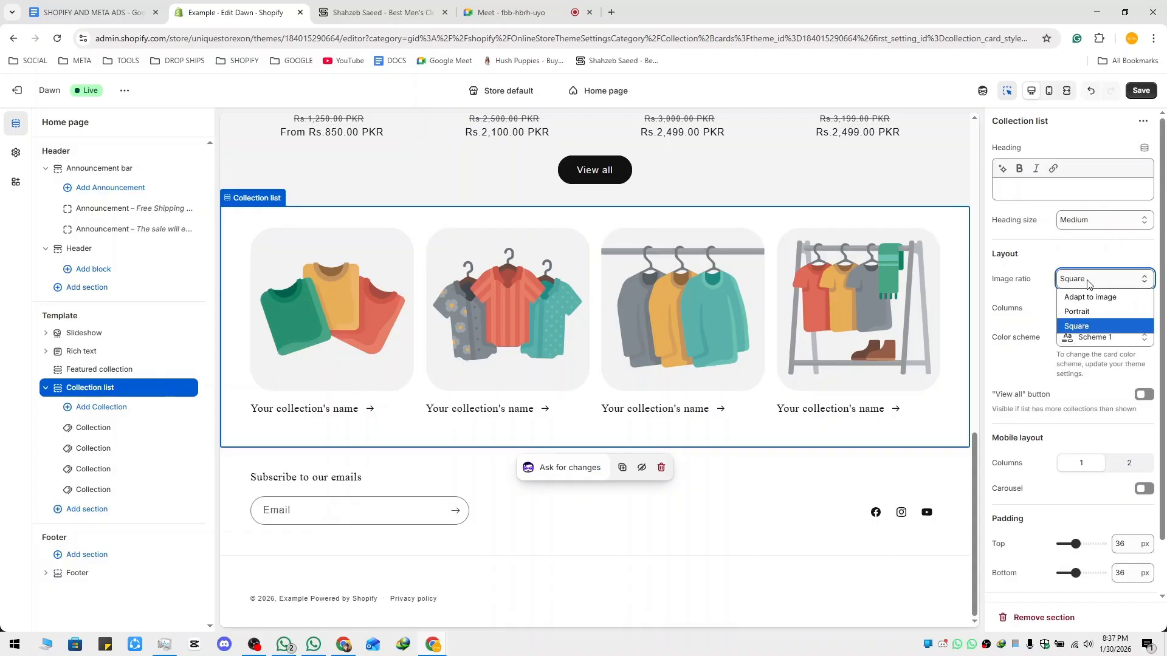
{"action": "left_click", "coordinate": [1039, 293]}
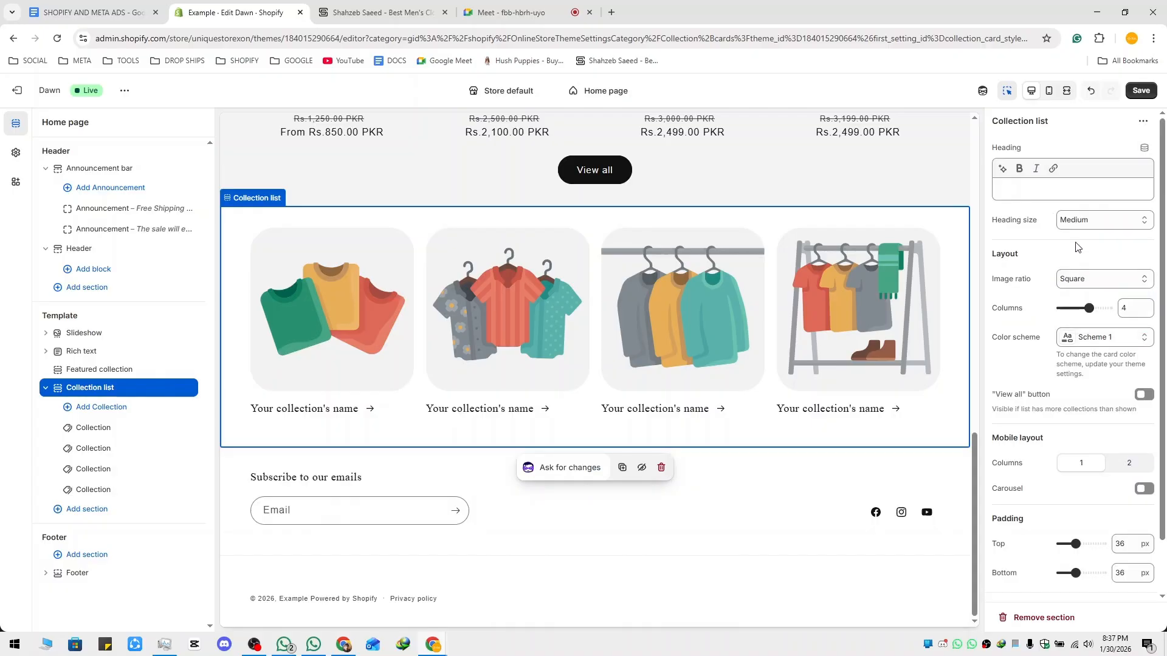
{"action": "scroll", "coordinate": [1075, 255], "scroll_direction": "down", "scroll_amount": 1}
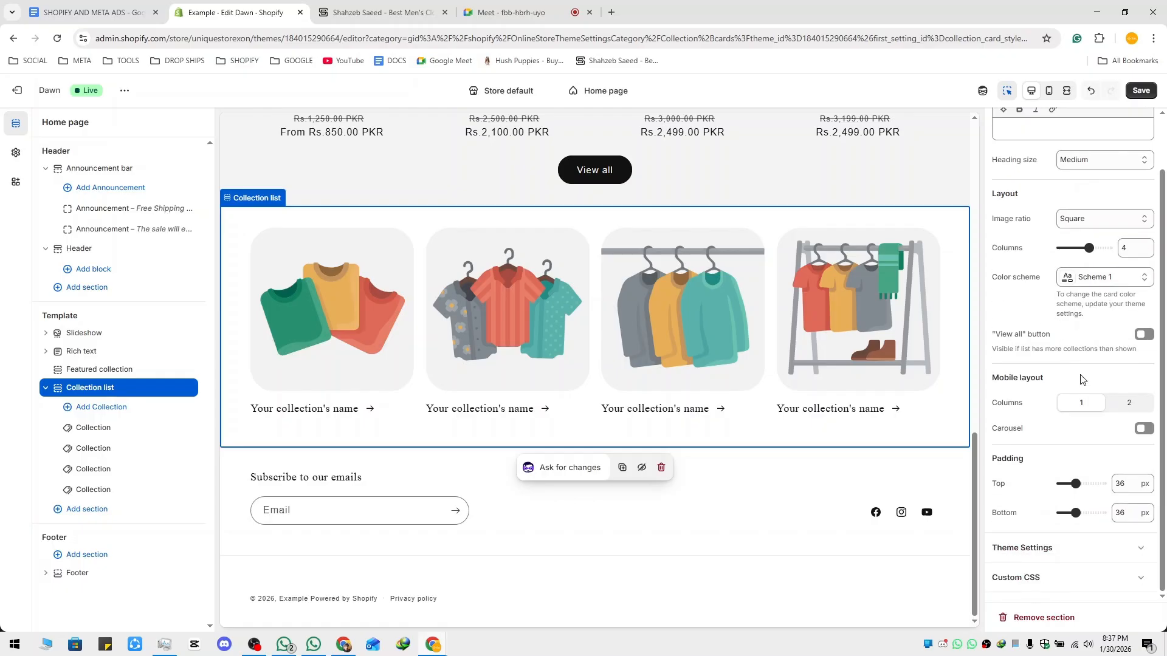
Examine the collection list's section-level theme settings and image ratio options, its first Collection block's options, and the section in the preview.
{"action": "left_click", "coordinate": [1065, 547]}
{"action": "scroll", "coordinate": [1064, 486], "scroll_direction": "down", "scroll_amount": 2}
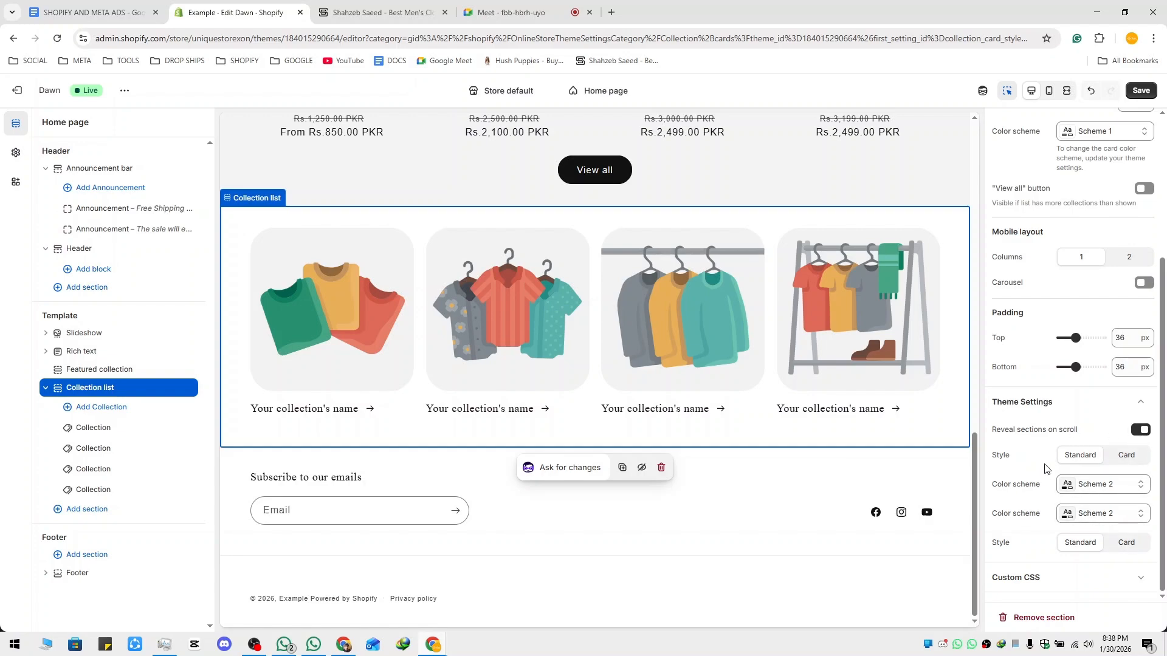
{"action": "scroll", "coordinate": [1064, 438], "scroll_direction": "up", "scroll_amount": 2}
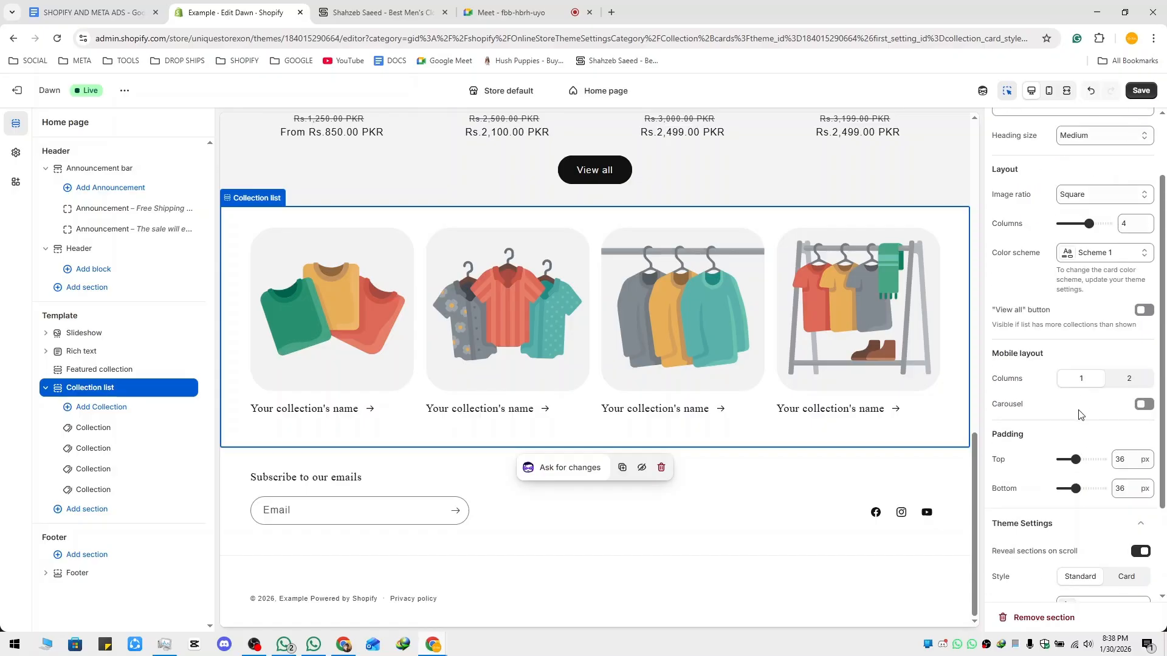
{"action": "scroll", "coordinate": [1082, 407], "scroll_direction": "up", "scroll_amount": 2}
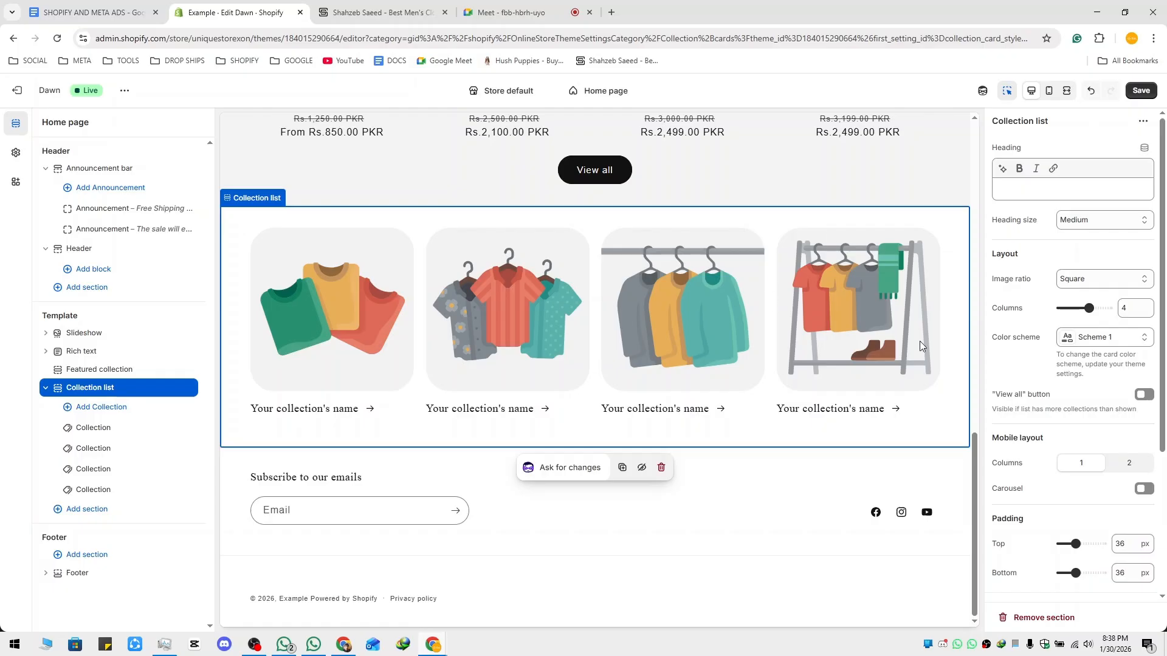
{"action": "left_click", "coordinate": [1085, 279]}
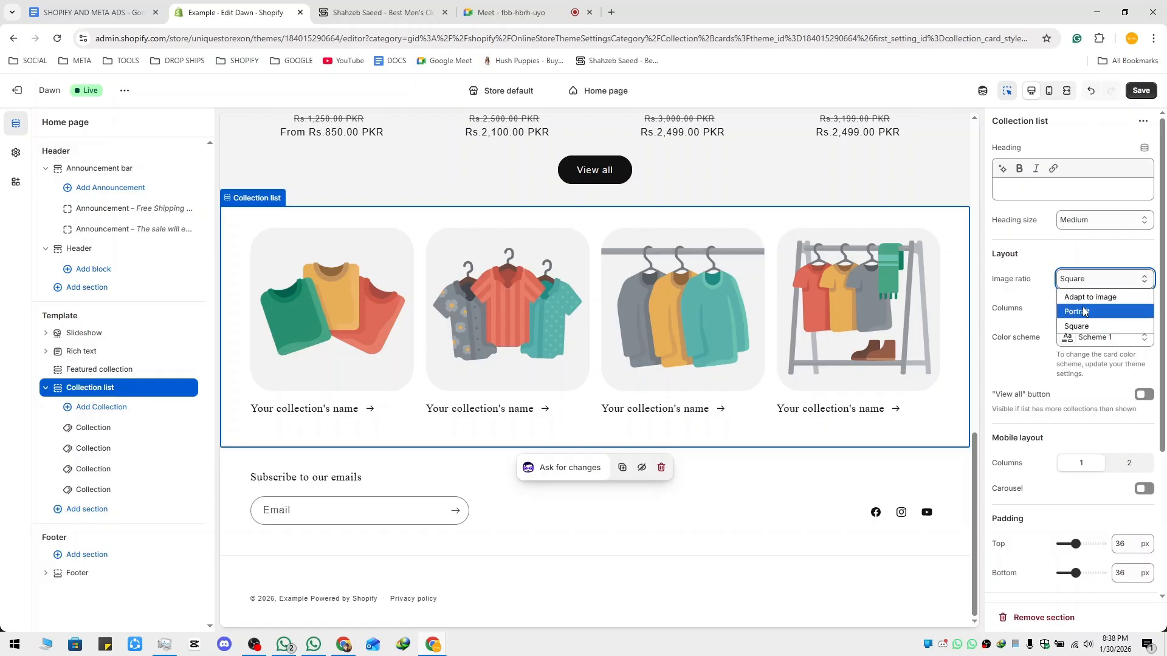
{"action": "left_click", "coordinate": [1038, 291]}
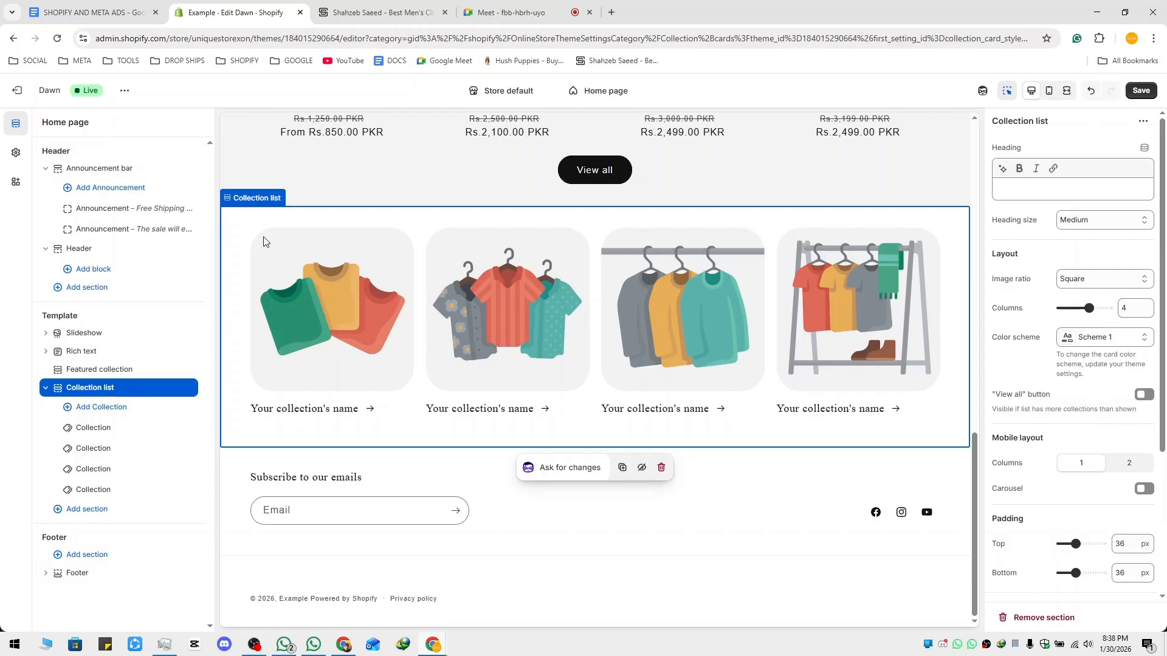
{"action": "left_click", "coordinate": [119, 429]}
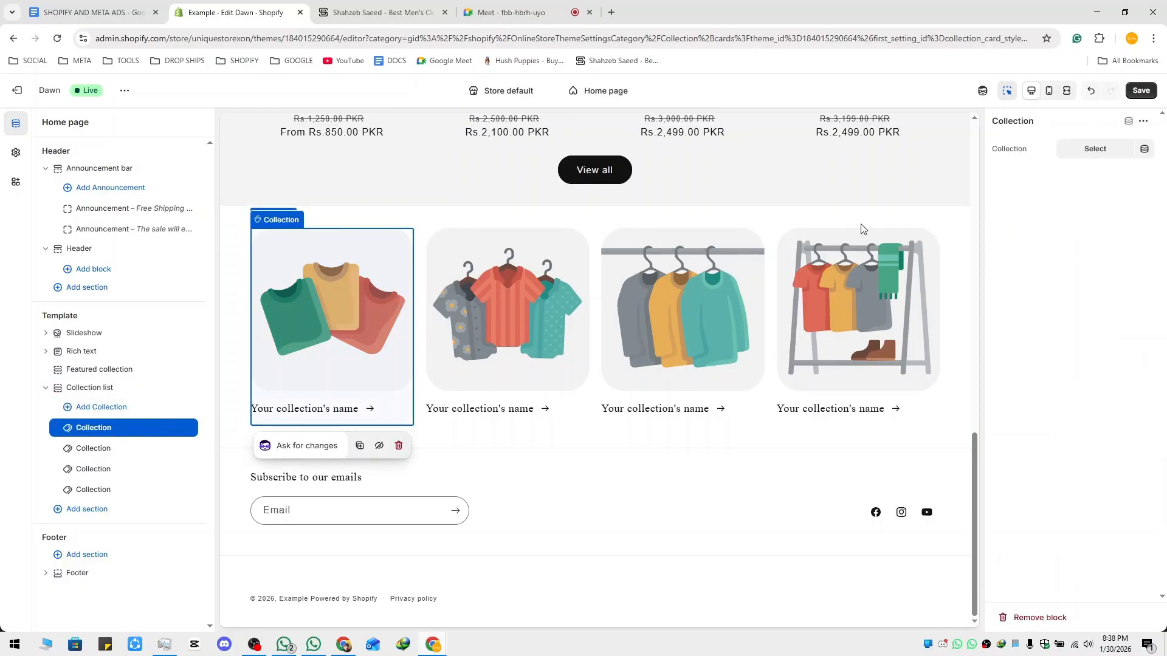
{"action": "left_click", "coordinate": [97, 389]}
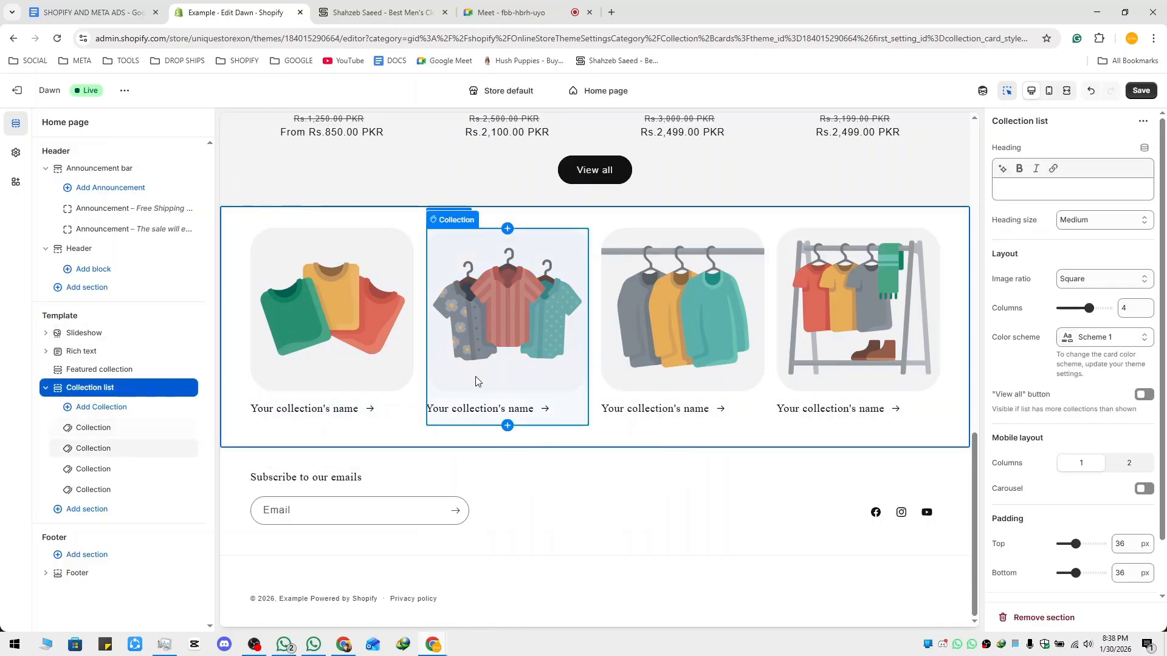
{"action": "scroll", "coordinate": [667, 382], "scroll_direction": "up", "scroll_amount": 10}
{"action": "scroll", "coordinate": [386, 376], "scroll_direction": "down", "scroll_amount": 8}
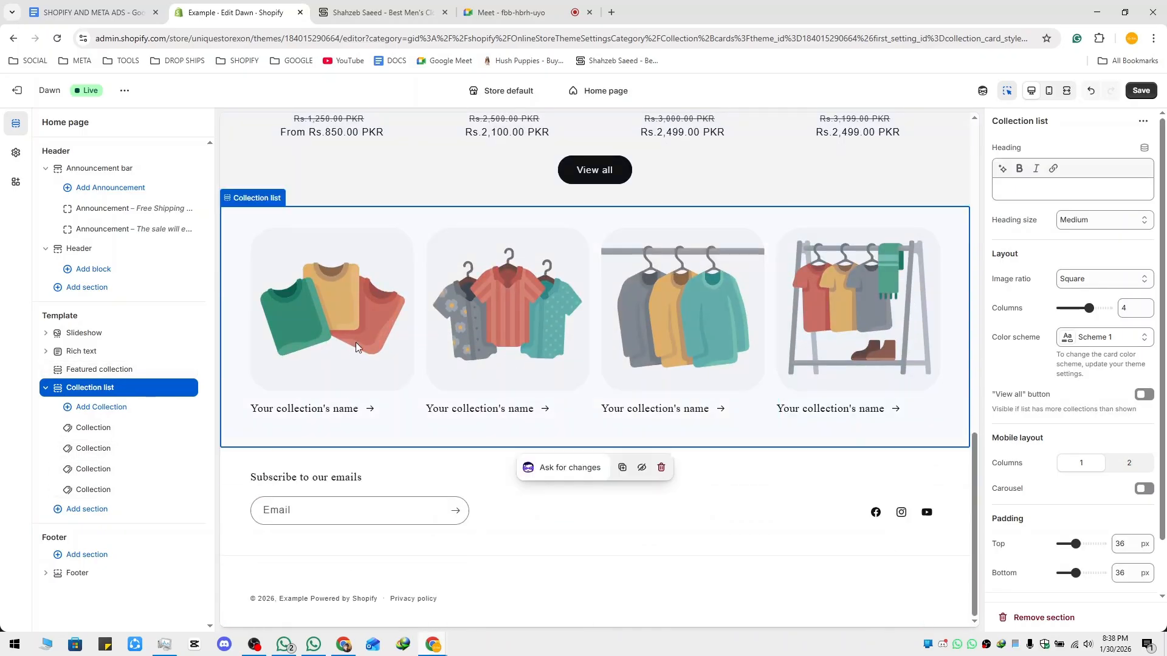
Assign the Black boys collection to the first Collection block and the Serum collection to the second.
{"action": "left_click", "coordinate": [100, 430]}
{"action": "left_click", "coordinate": [1134, 148]}
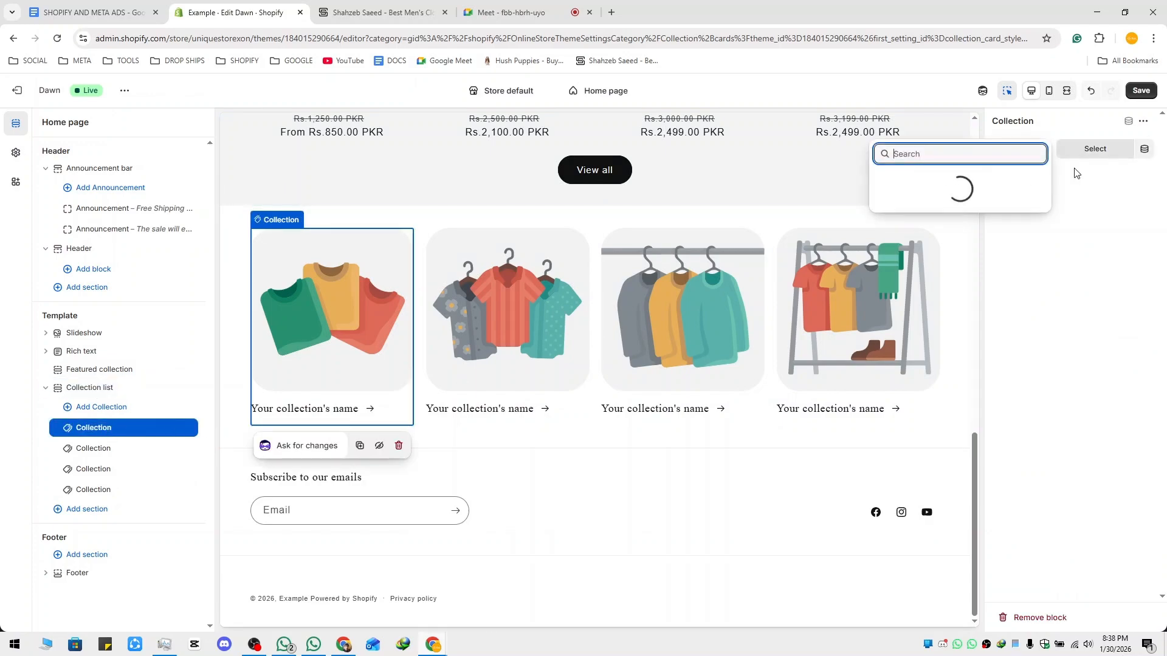
{"action": "left_click", "coordinate": [908, 182]}
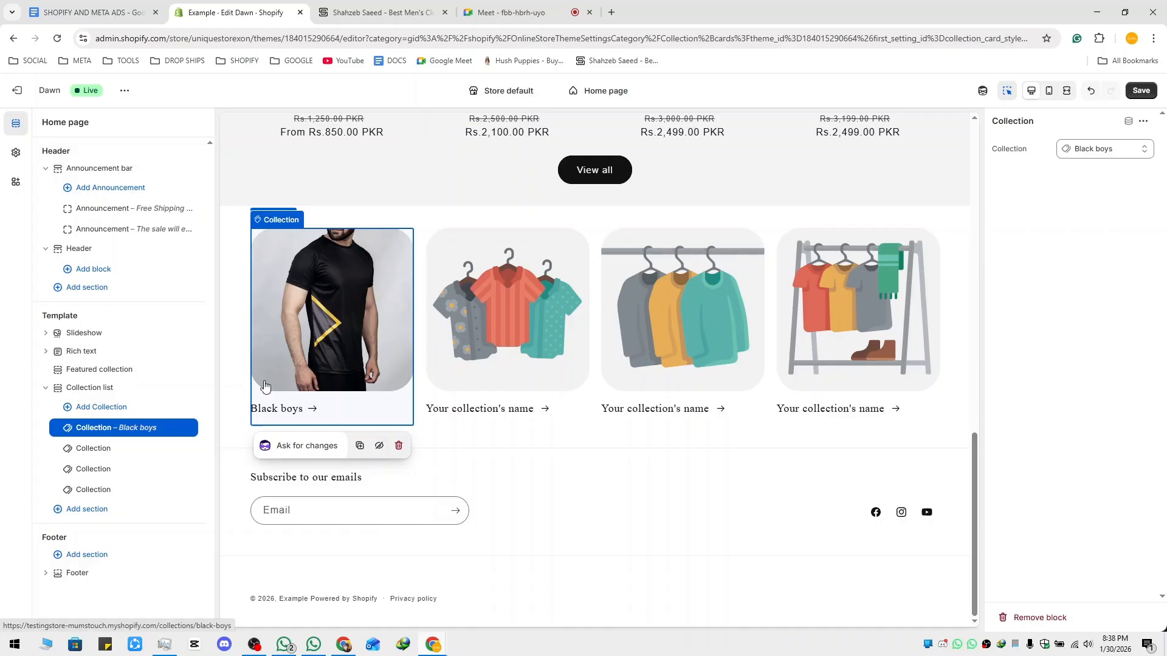
{"action": "left_click", "coordinate": [109, 449]}
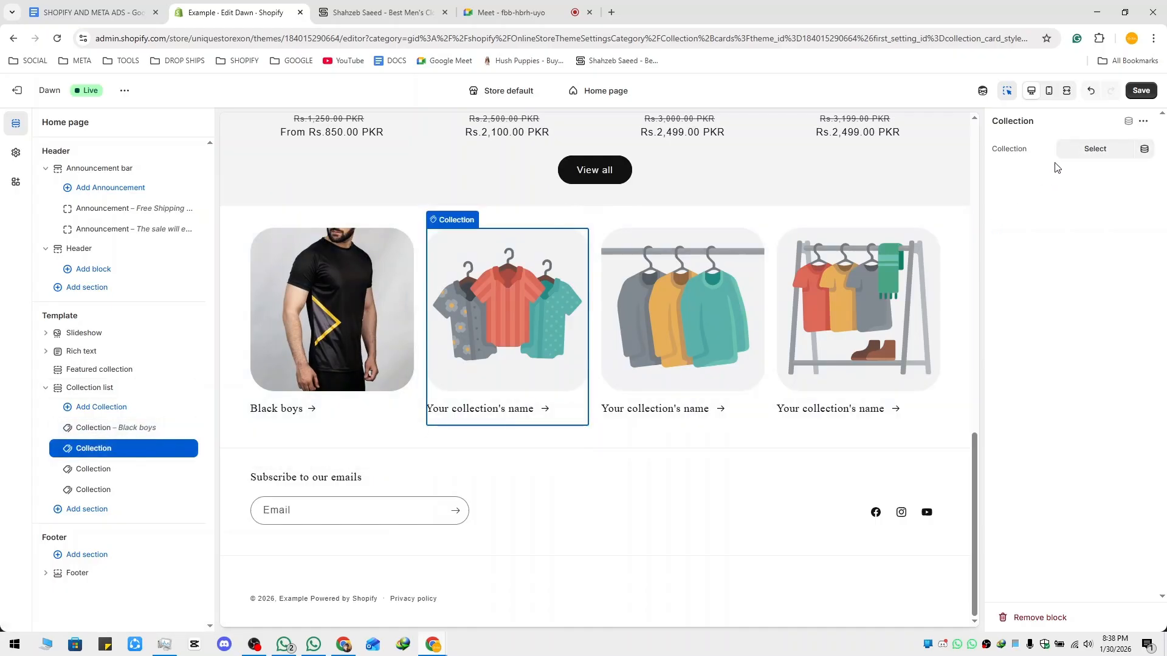
{"action": "left_click", "coordinate": [1093, 148]}
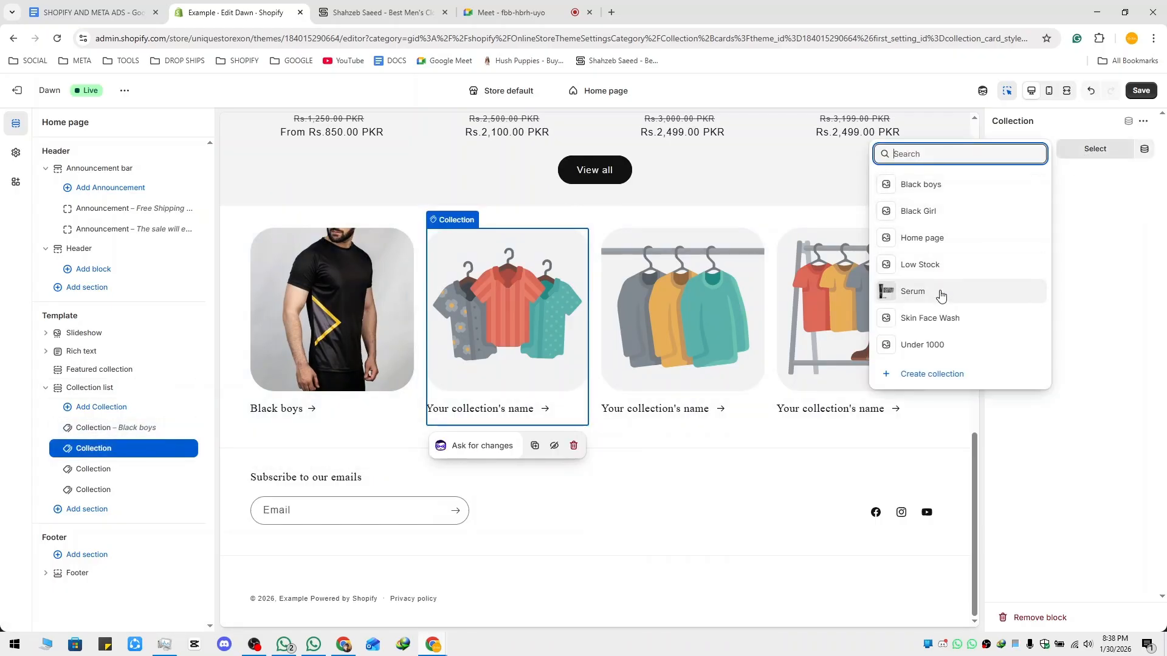
{"action": "left_click", "coordinate": [918, 296]}
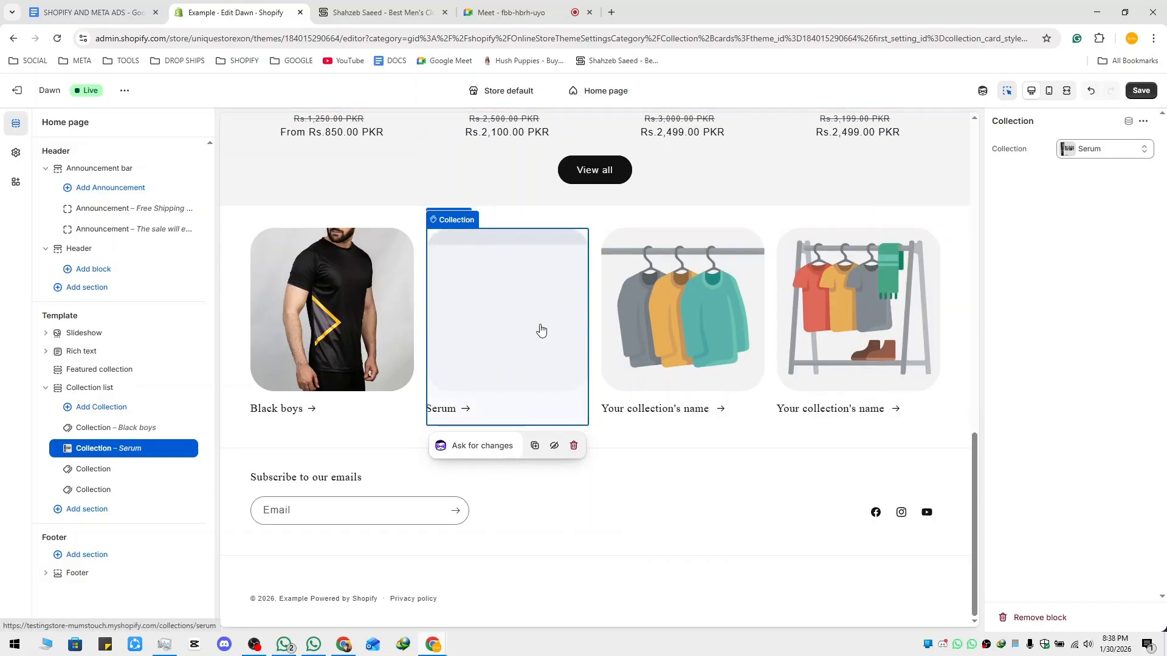
Assign the Skin Face Wash collection to the third Collection block and the Low Stock collection to the fourth.
{"action": "left_click", "coordinate": [125, 470]}
{"action": "left_click", "coordinate": [1094, 149]}
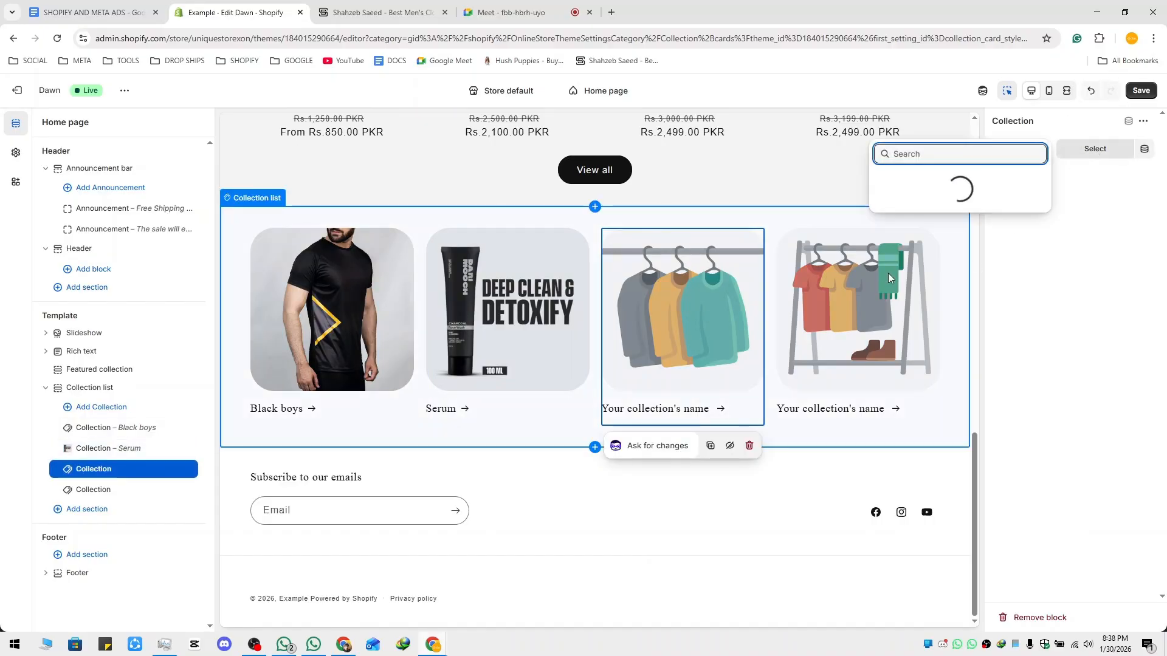
{"action": "left_click", "coordinate": [930, 318]}
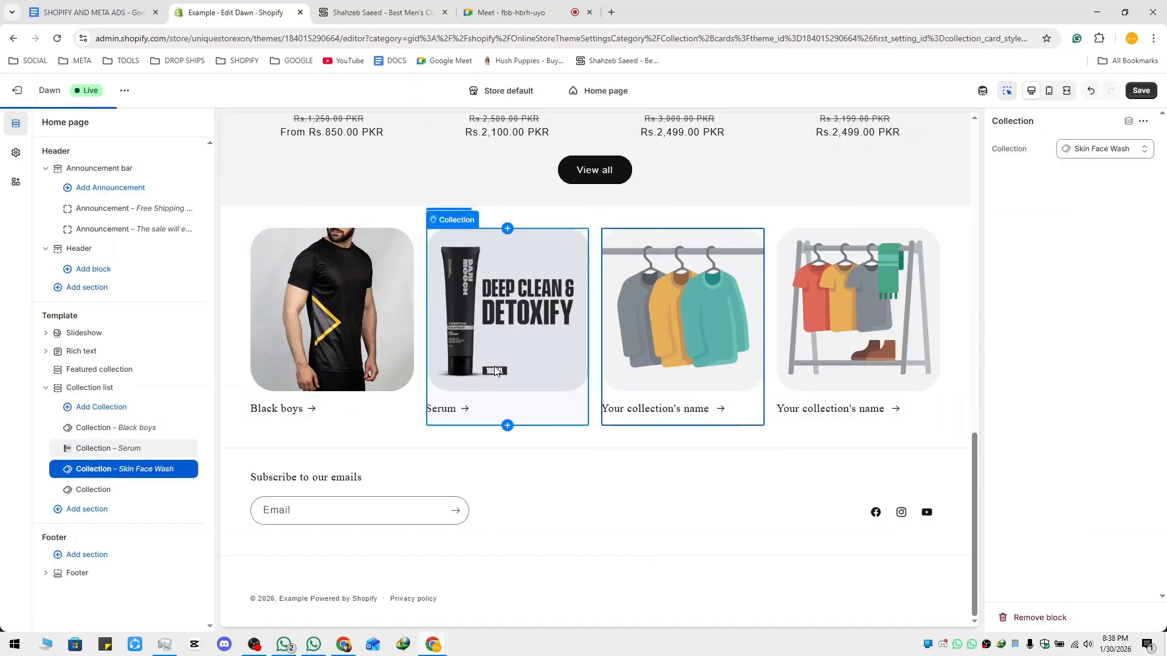
{"action": "left_click", "coordinate": [98, 489]}
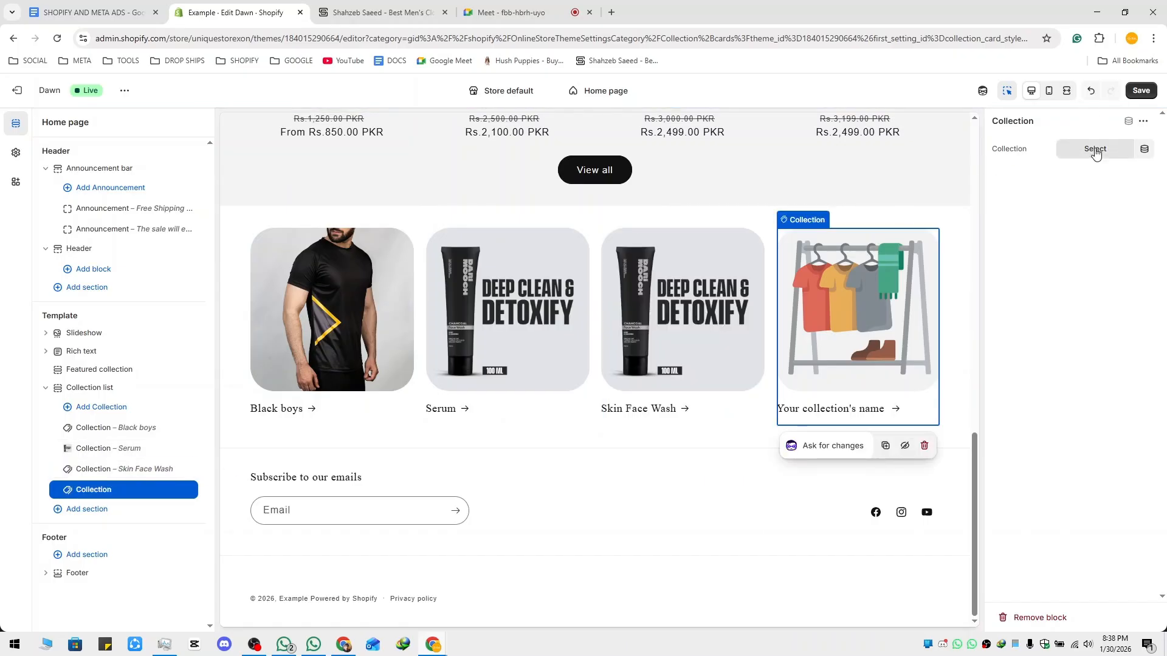
{"action": "left_click", "coordinate": [1093, 149]}
{"action": "left_click", "coordinate": [1002, 236]}
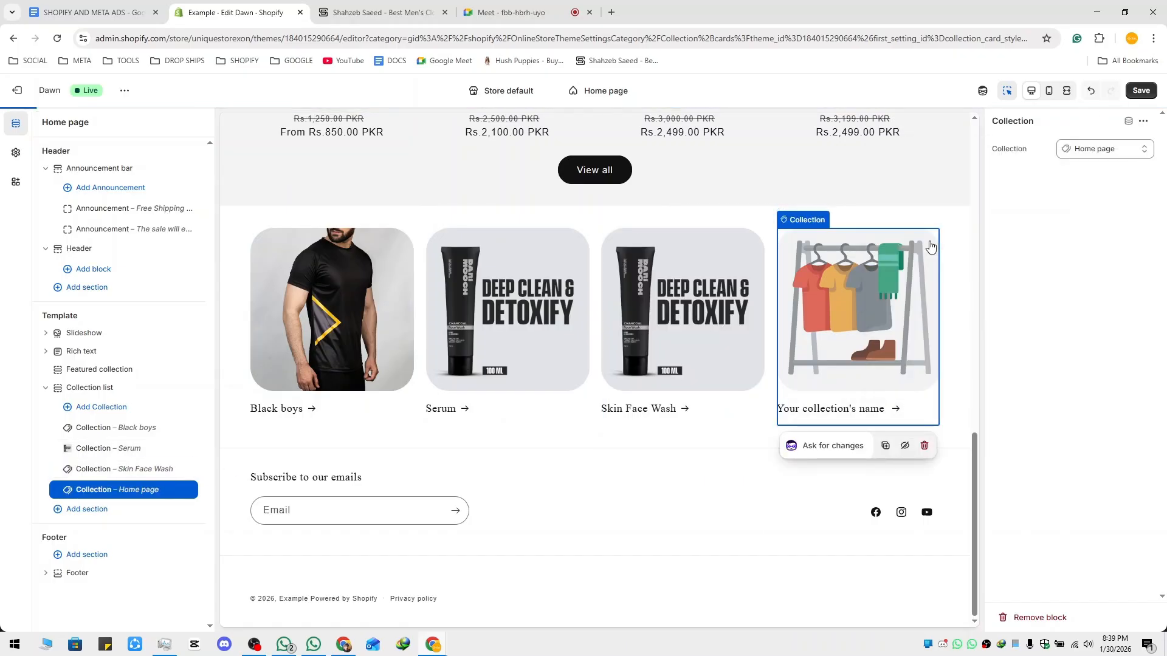
{"action": "left_click", "coordinate": [1094, 149]}
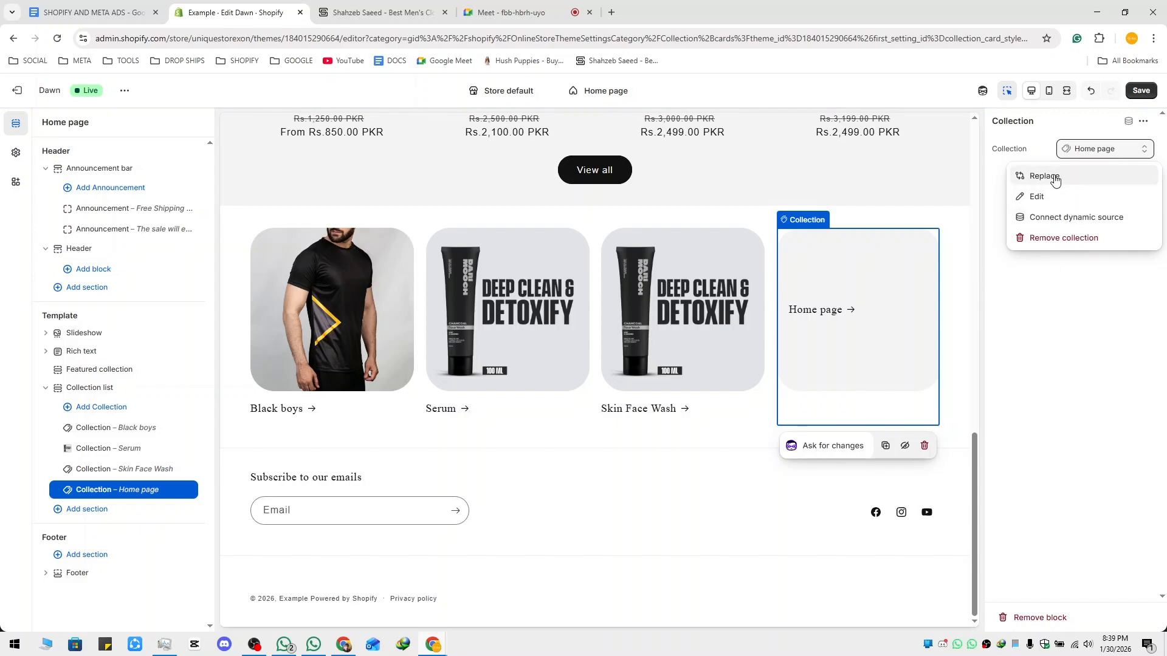
{"action": "left_click", "coordinate": [1027, 175]}
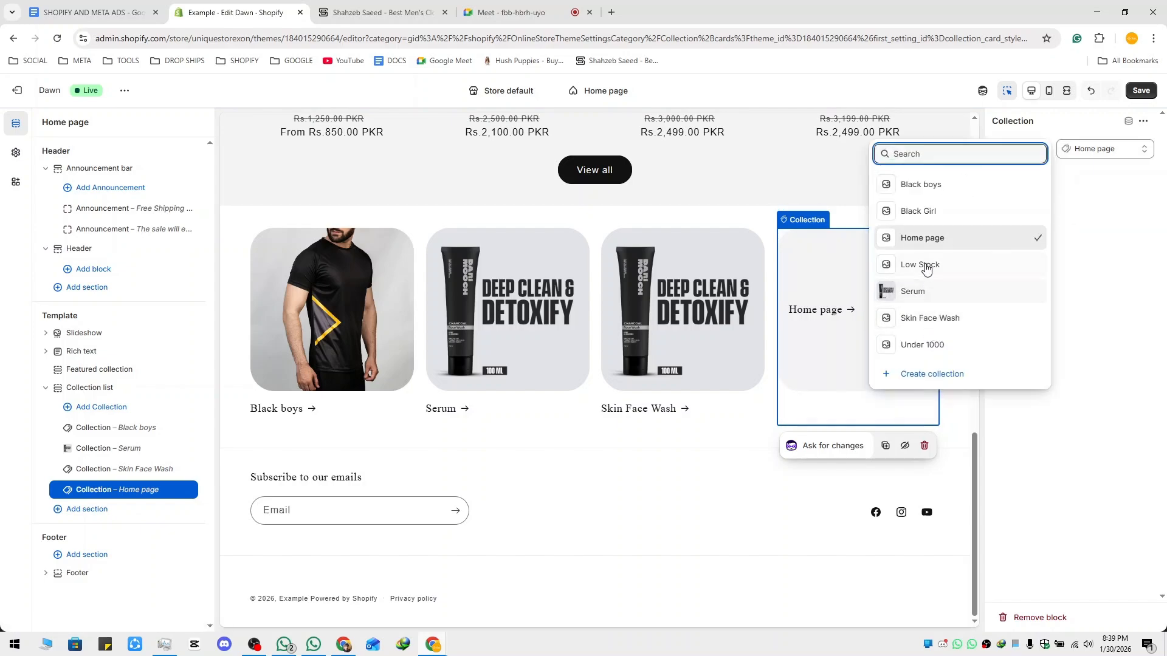
{"action": "left_click", "coordinate": [930, 265]}
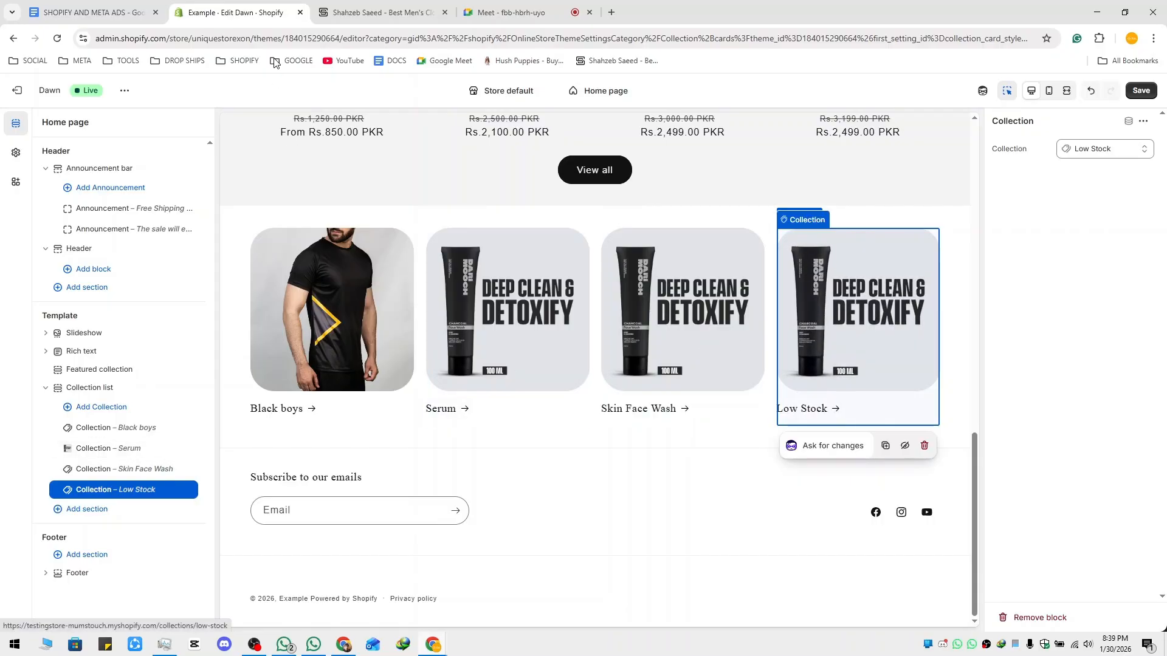
Compare the reference store's category row and the heading above it with the home page's rich text heading and collection list.
{"action": "left_click", "coordinate": [377, 13]}
{"action": "scroll", "coordinate": [440, 394], "scroll_direction": "down", "scroll_amount": 4}
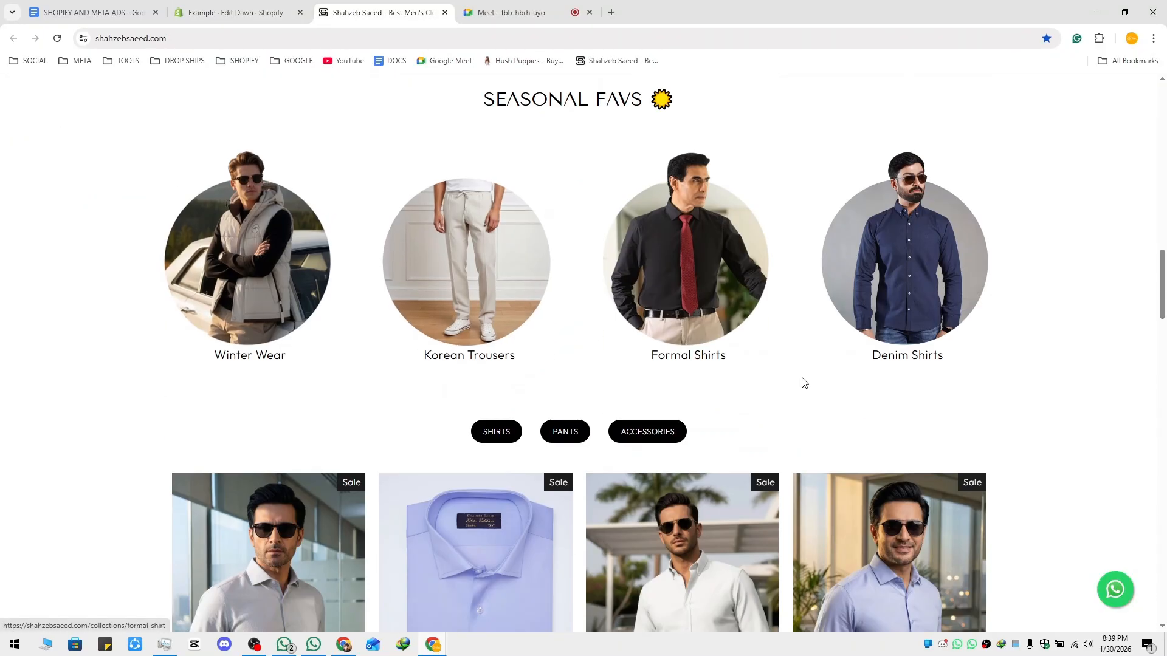
{"action": "scroll", "coordinate": [784, 312], "scroll_direction": "up", "scroll_amount": 4}
{"action": "left_click", "coordinate": [237, 12]}
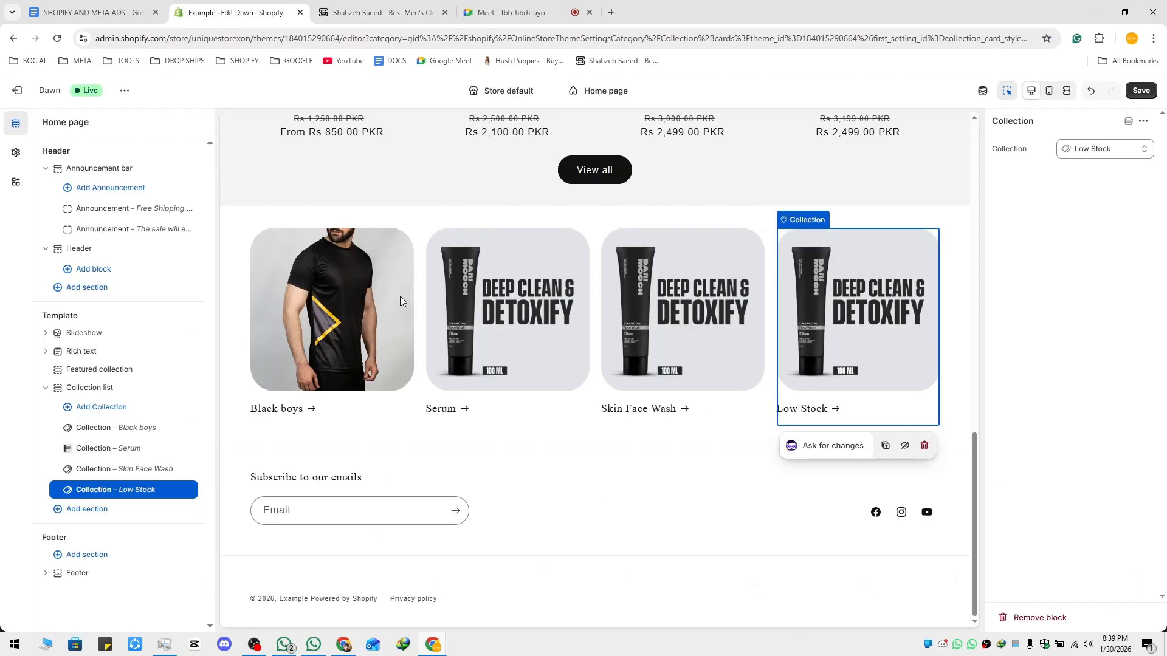
{"action": "scroll", "coordinate": [516, 359], "scroll_direction": "up", "scroll_amount": 2}
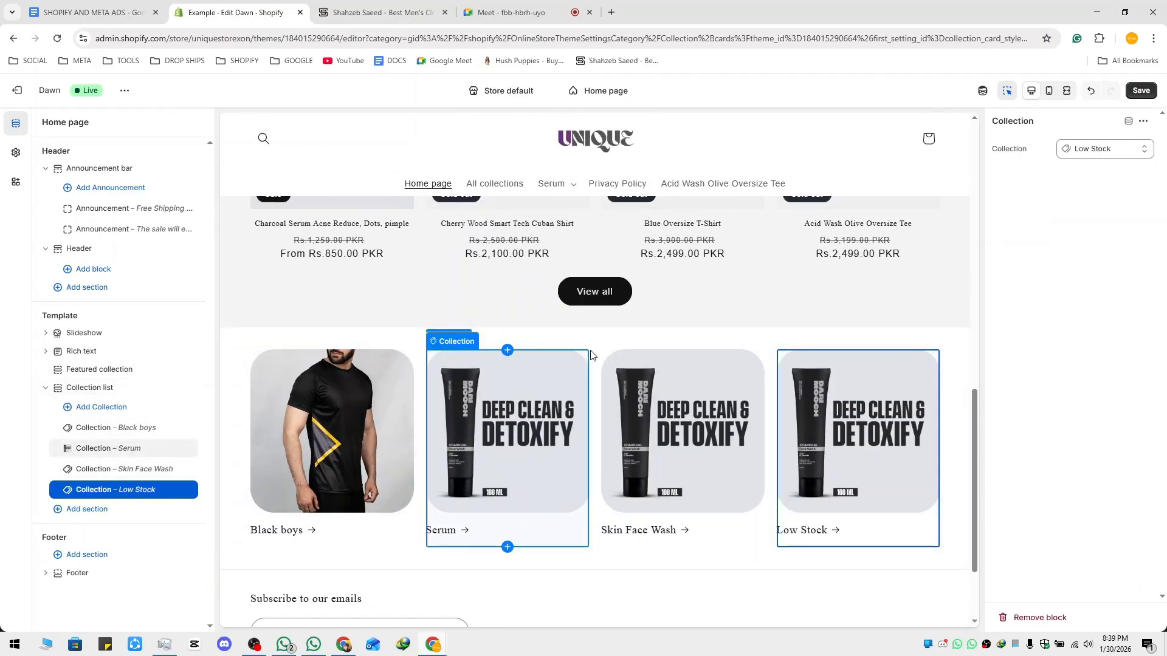
{"action": "key", "text": "ctrl+Tab"}
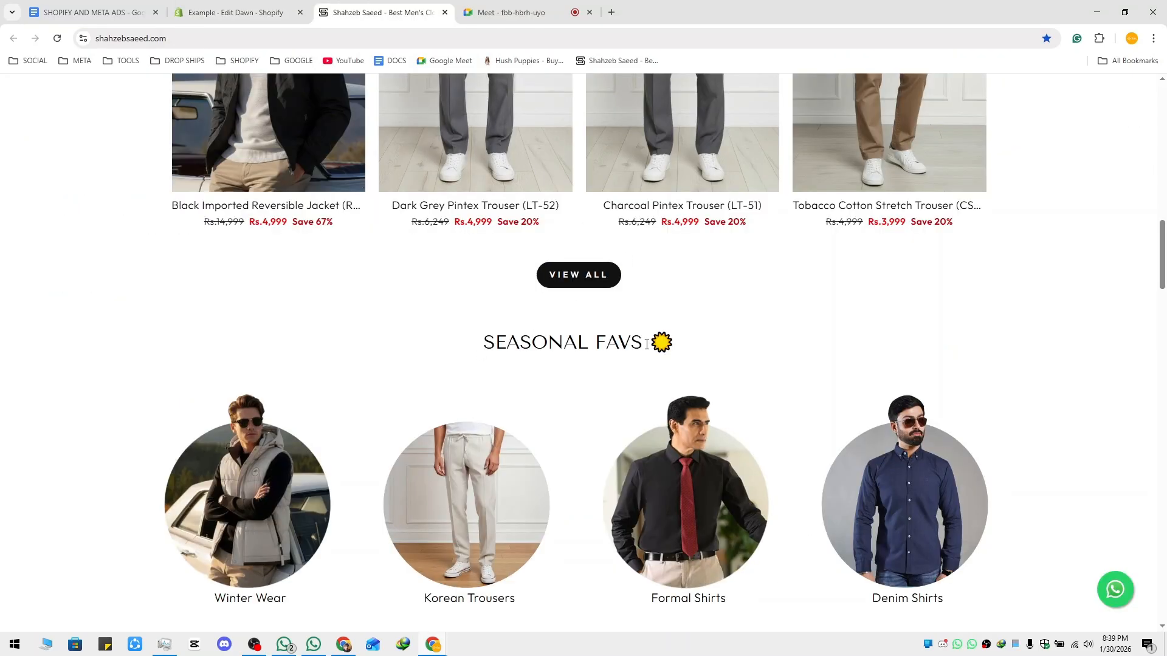
{"action": "left_click", "coordinate": [225, 13]}
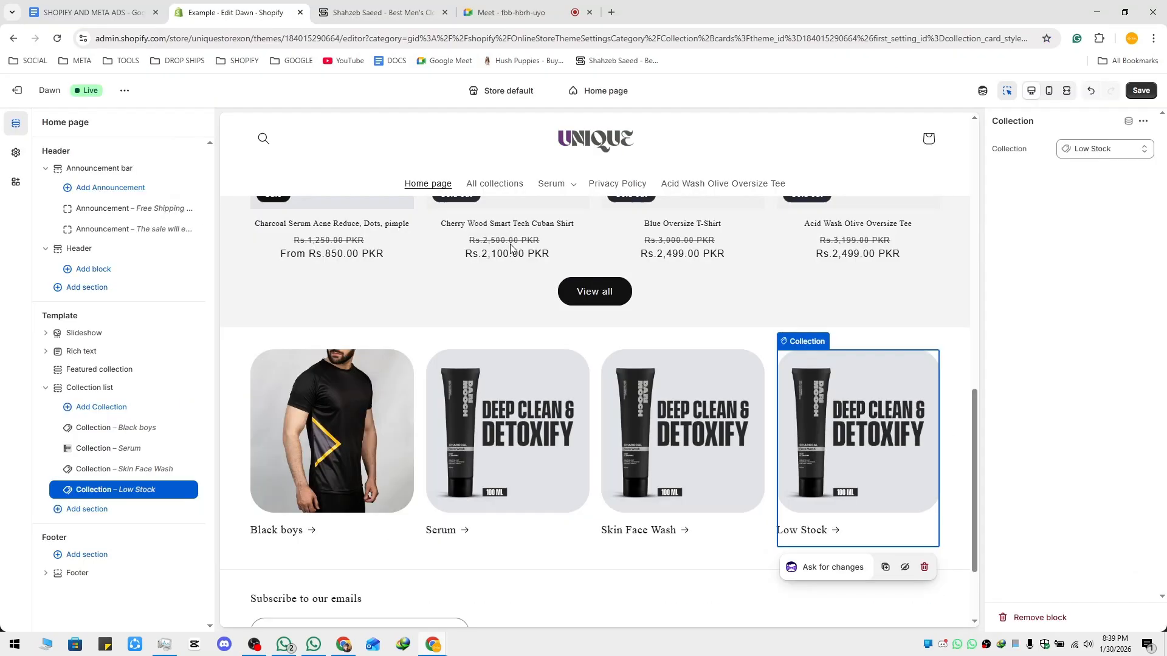
{"action": "left_click", "coordinate": [45, 387]}
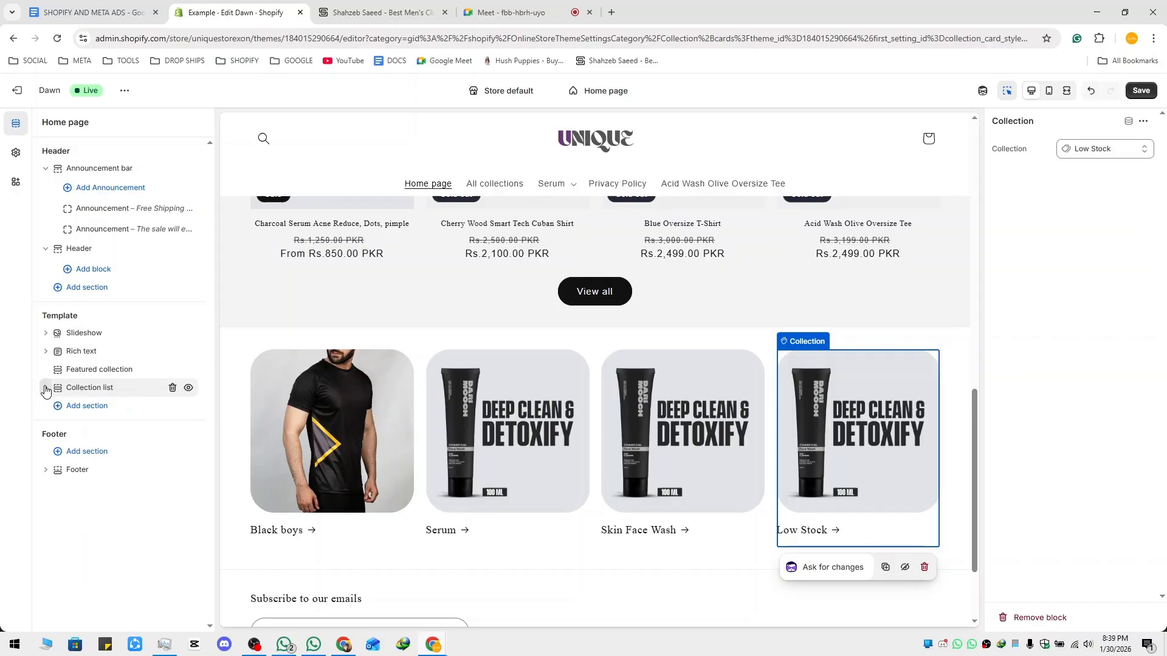
{"action": "left_click", "coordinate": [100, 352]}
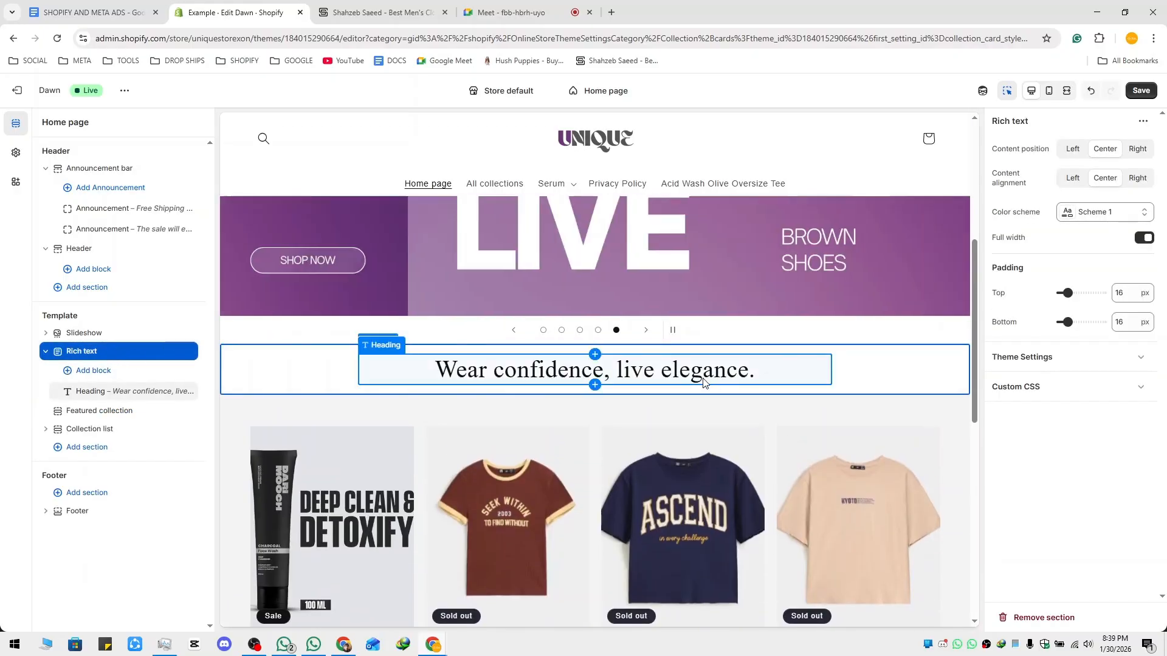
{"action": "scroll", "coordinate": [396, 400], "scroll_direction": "down", "scroll_amount": 9}
{"action": "scroll", "coordinate": [539, 295], "scroll_direction": "up", "scroll_amount": 4}
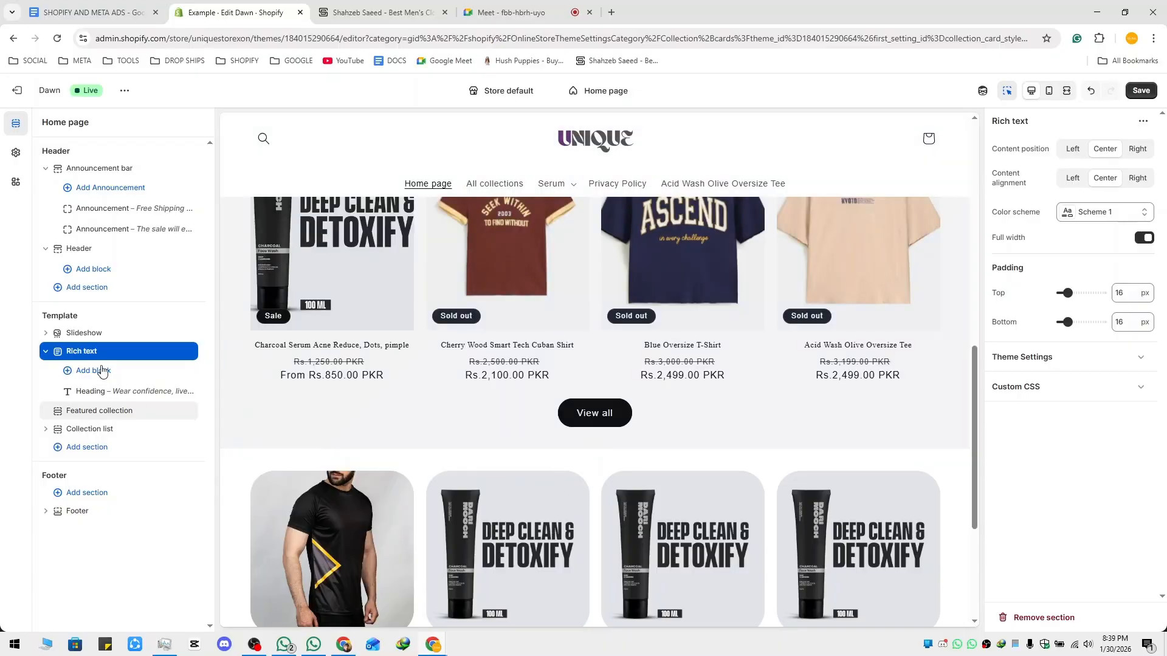
{"action": "left_click", "coordinate": [91, 448]}
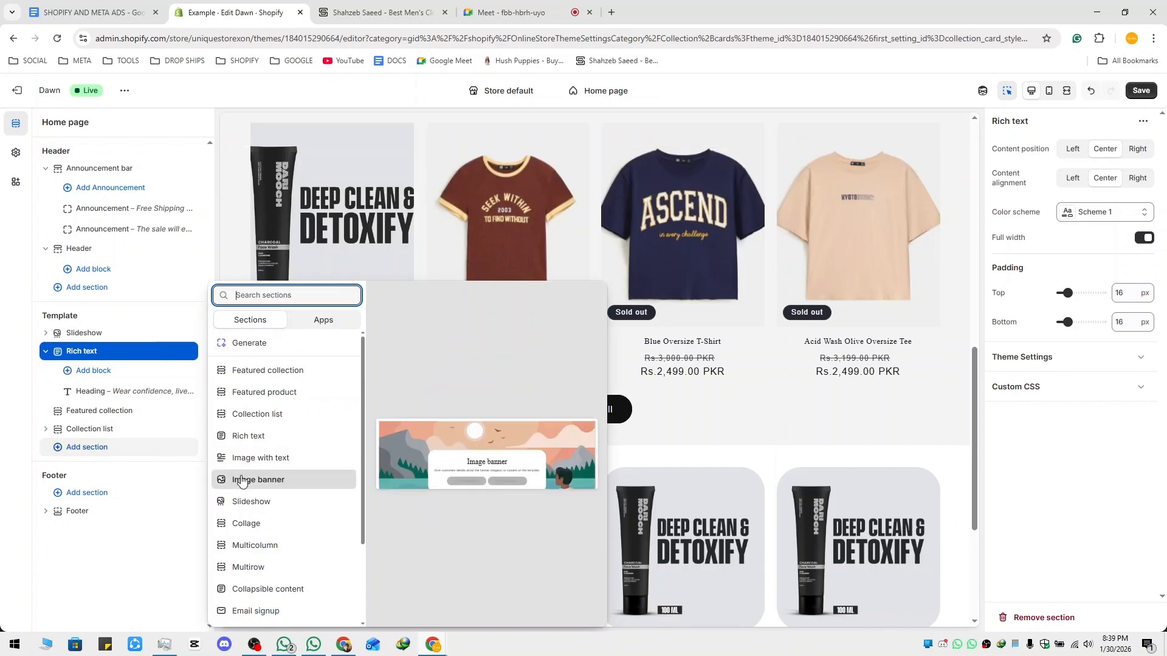
{"action": "right_click", "coordinate": [88, 353]}
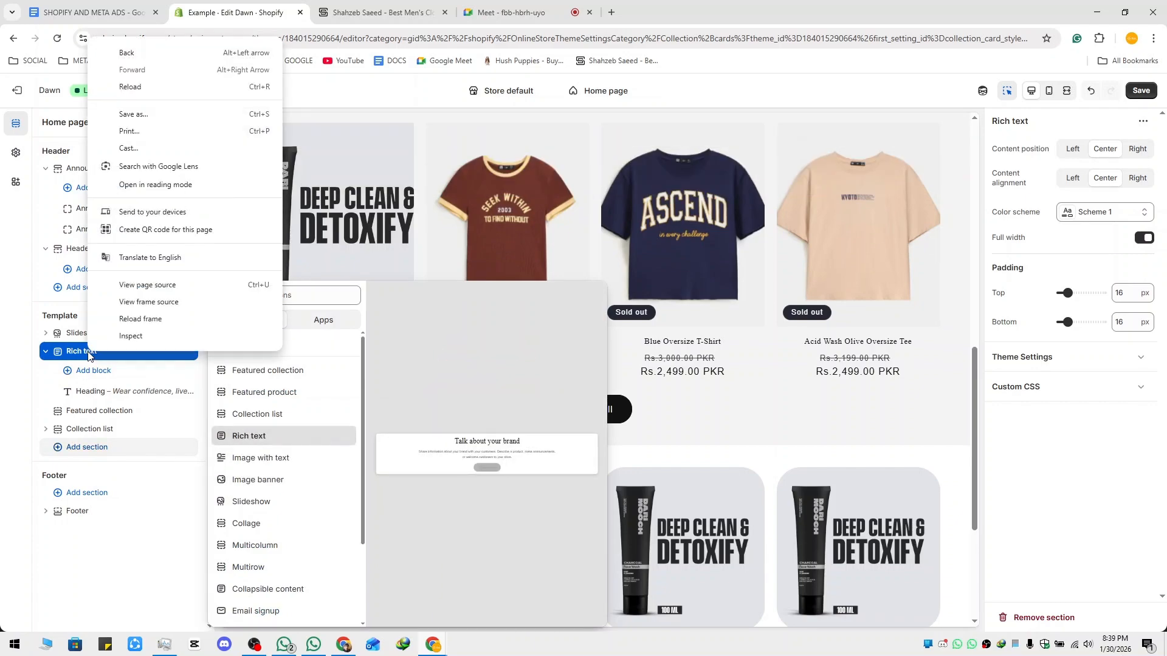
{"action": "left_click", "coordinate": [26, 384]}
{"action": "left_click", "coordinate": [26, 384]}
Duplicate the Rich text section and move the copy between the featured collection and the collection list.
{"action": "right_click", "coordinate": [105, 353]}
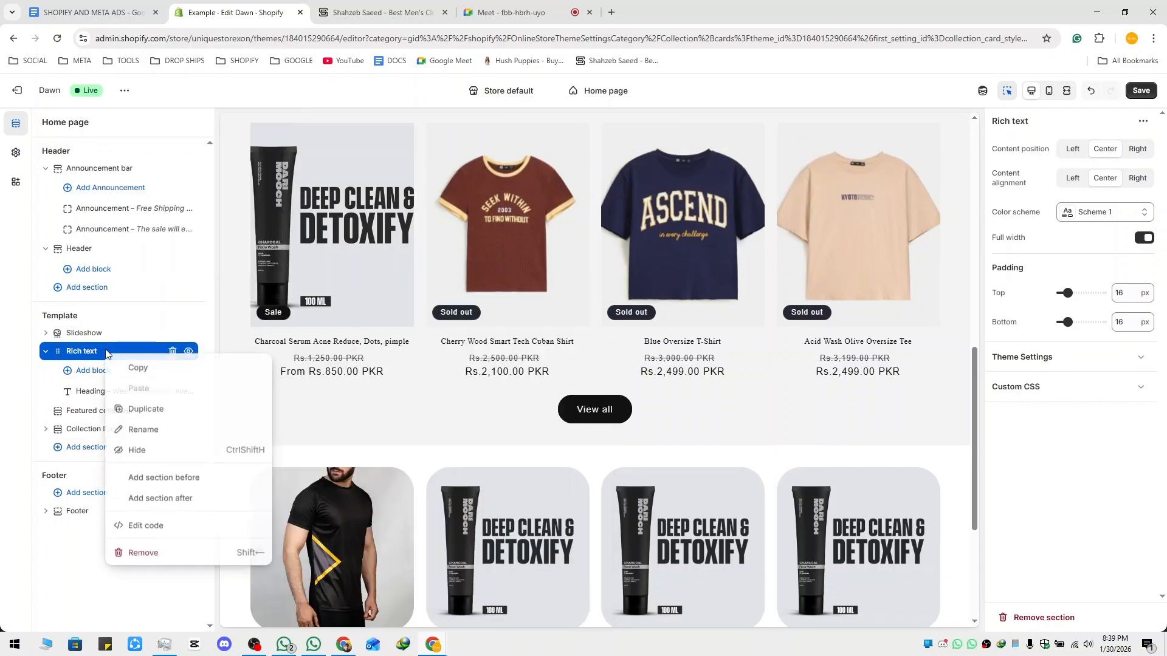
{"action": "left_click", "coordinate": [144, 409]}
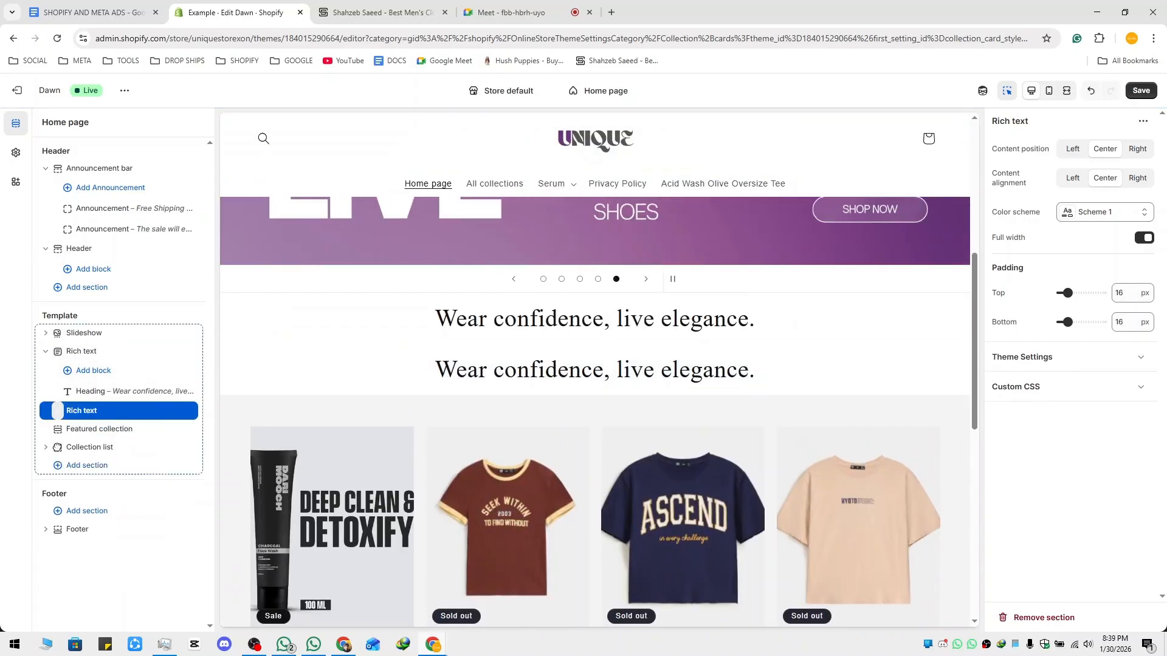
{"action": "left_click_drag", "start_coordinate": [58, 411], "coordinate": [56, 441]}
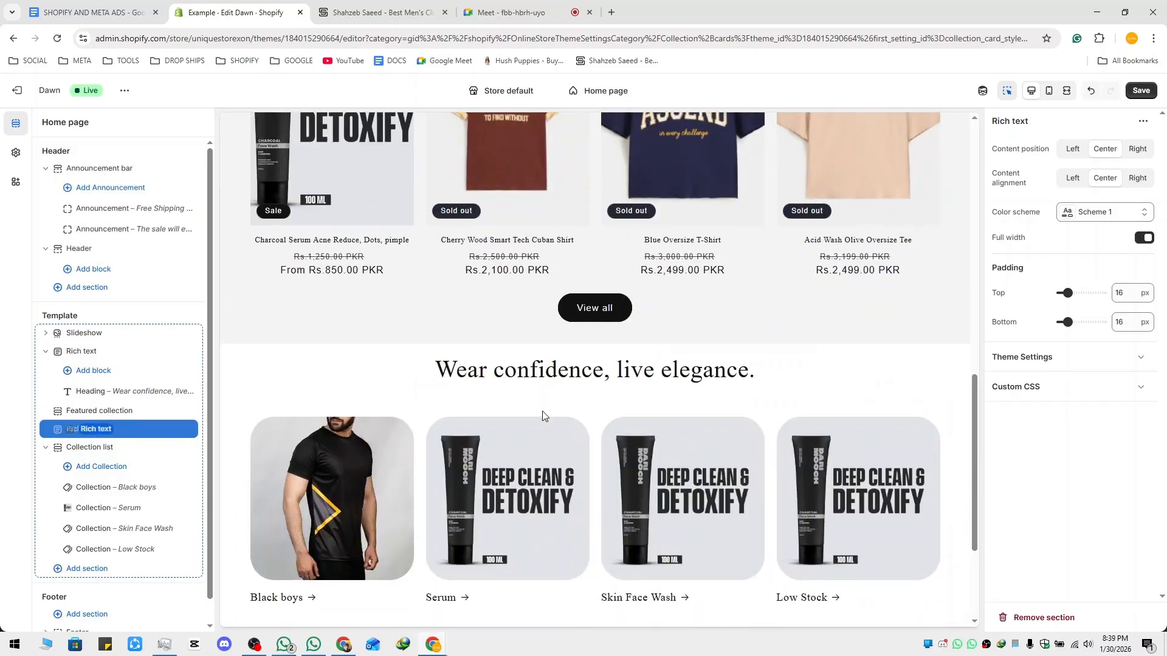
{"action": "scroll", "coordinate": [627, 375], "scroll_direction": "down", "scroll_amount": 3}
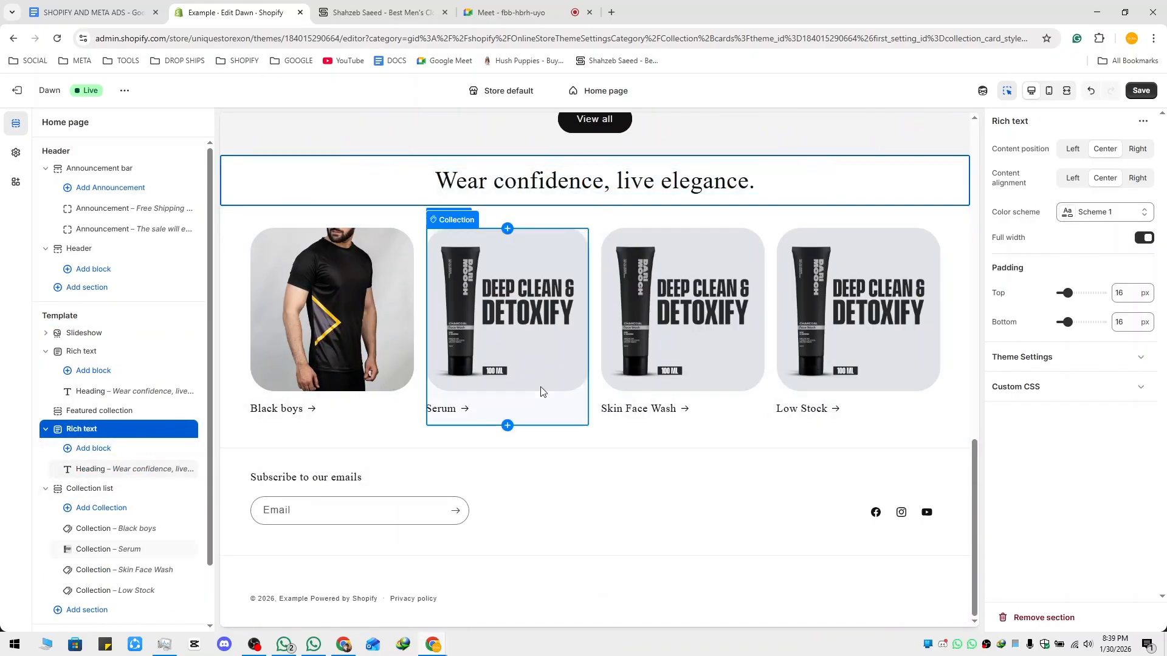
Check which section follows the round category images on the reference store's home page.
{"action": "key", "text": "ctrl+Tab"}
{"action": "scroll", "coordinate": [514, 373], "scroll_direction": "down", "scroll_amount": 4}
{"action": "scroll", "coordinate": [515, 372], "scroll_direction": "down", "scroll_amount": 4}
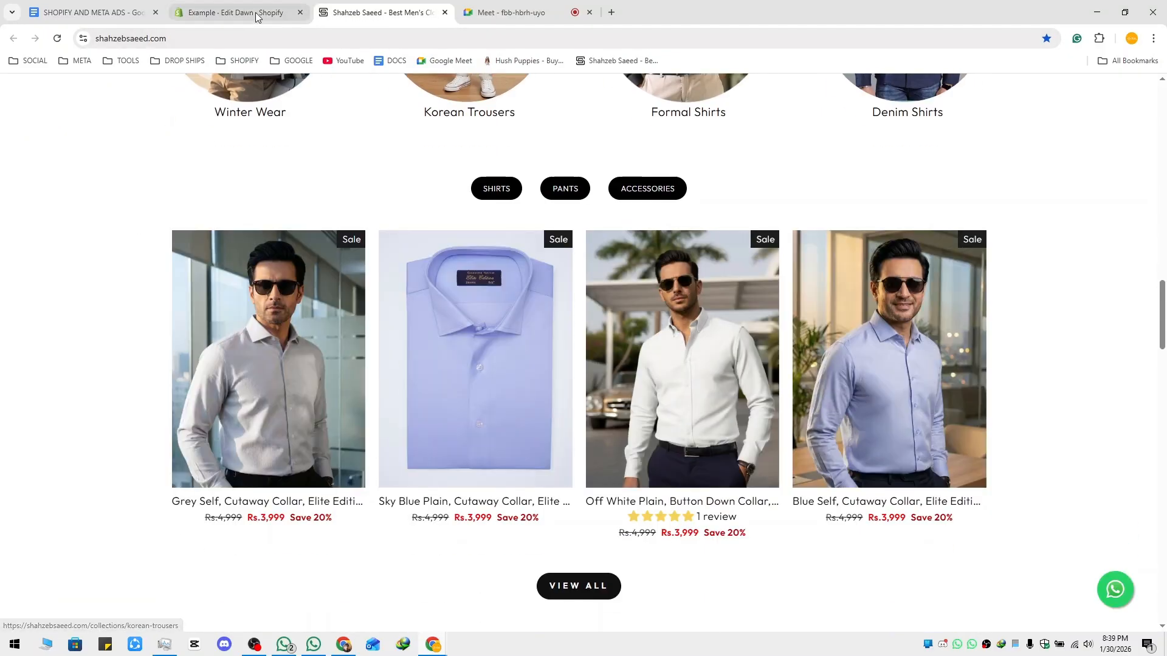
Duplicate the Featured collection section and move the copy below the Collection list section.
{"action": "key", "text": "ctrl+shift+Tab"}
{"action": "left_click", "coordinate": [43, 432]}
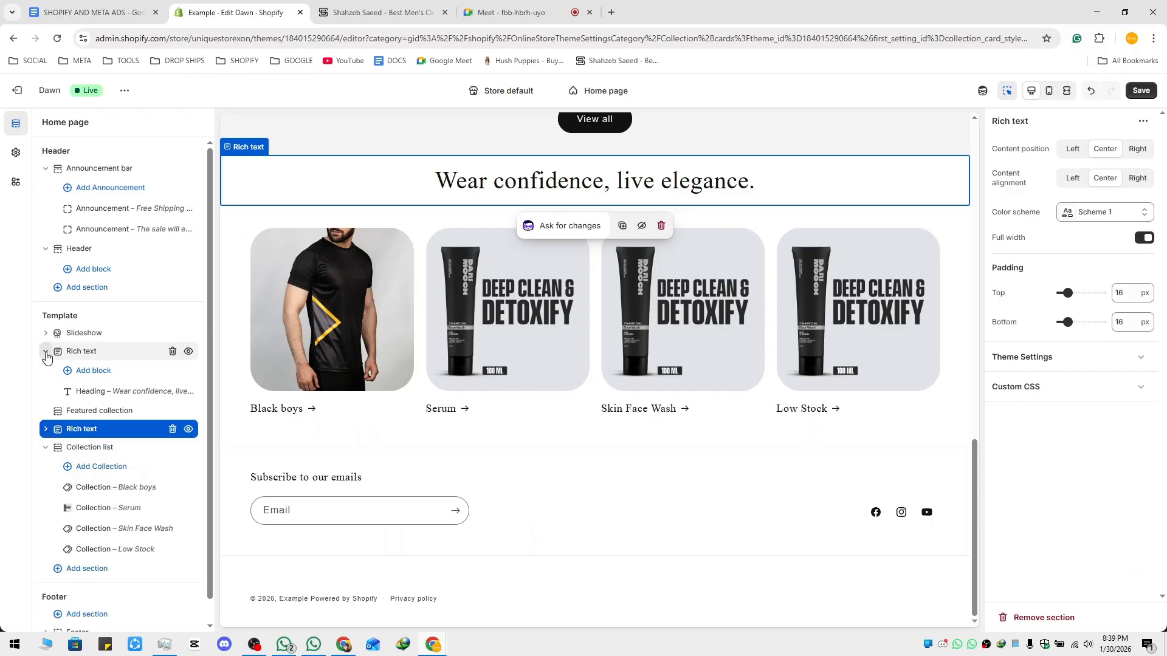
{"action": "left_click", "coordinate": [45, 351]}
{"action": "left_click", "coordinate": [46, 406]}
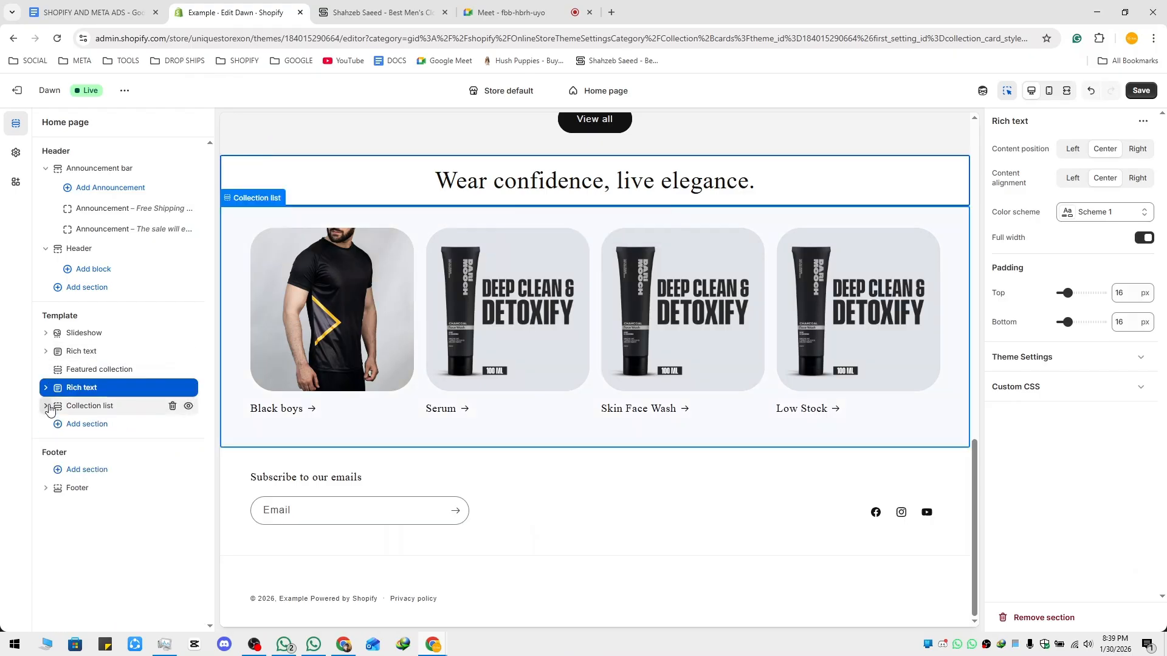
{"action": "right_click", "coordinate": [86, 372]}
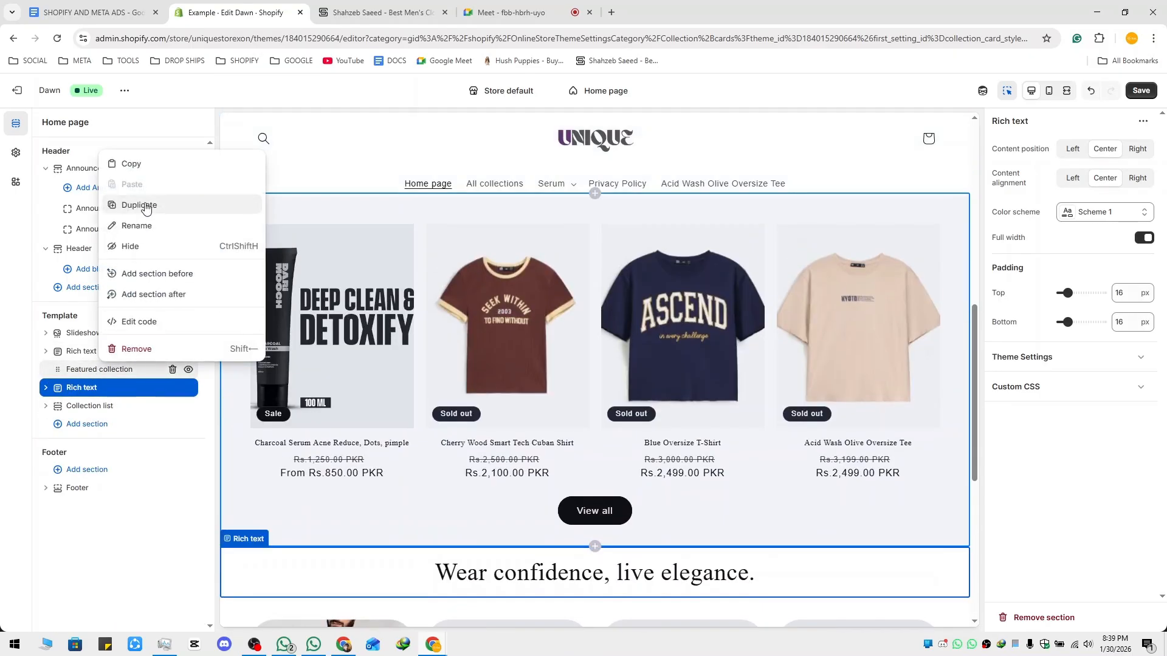
{"action": "left_click_drag", "start_coordinate": [57, 392], "coordinate": [60, 526]}
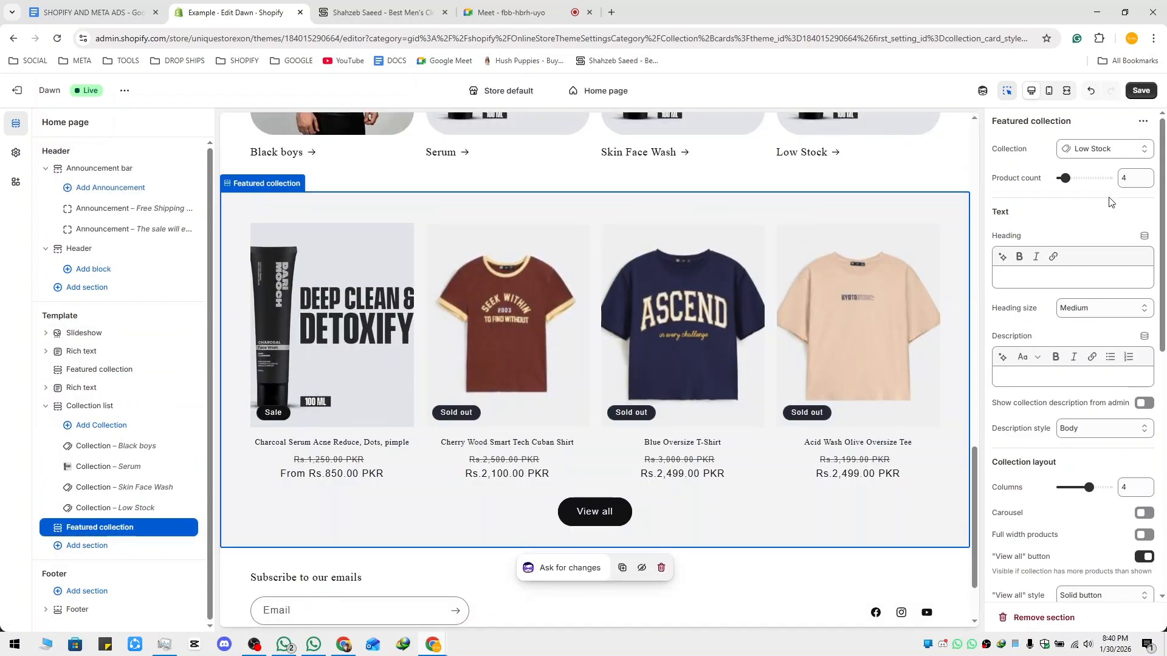
Check which section follows the product row on the reference store's home page and compare it with the duplicated featured collection.
{"action": "left_click", "coordinate": [1097, 152]}
{"action": "left_click", "coordinate": [382, 12]}
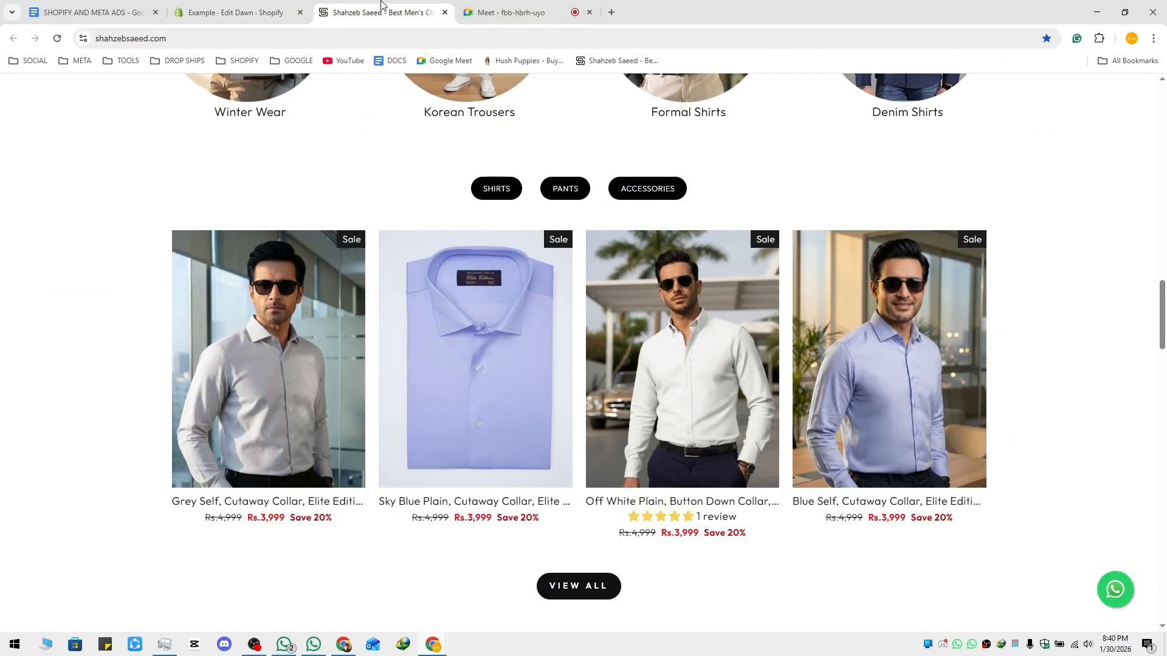
{"action": "scroll", "coordinate": [647, 374], "scroll_direction": "down", "scroll_amount": 5}
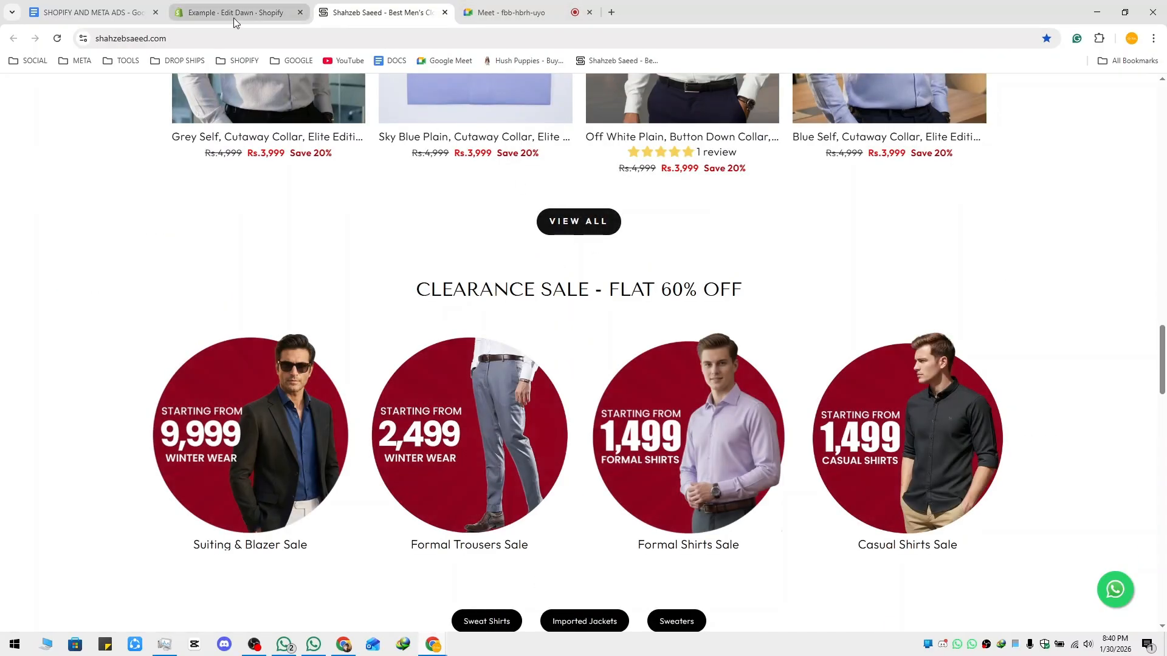
{"action": "left_click", "coordinate": [234, 13]}
{"action": "scroll", "coordinate": [607, 581], "scroll_direction": "down", "scroll_amount": 2}
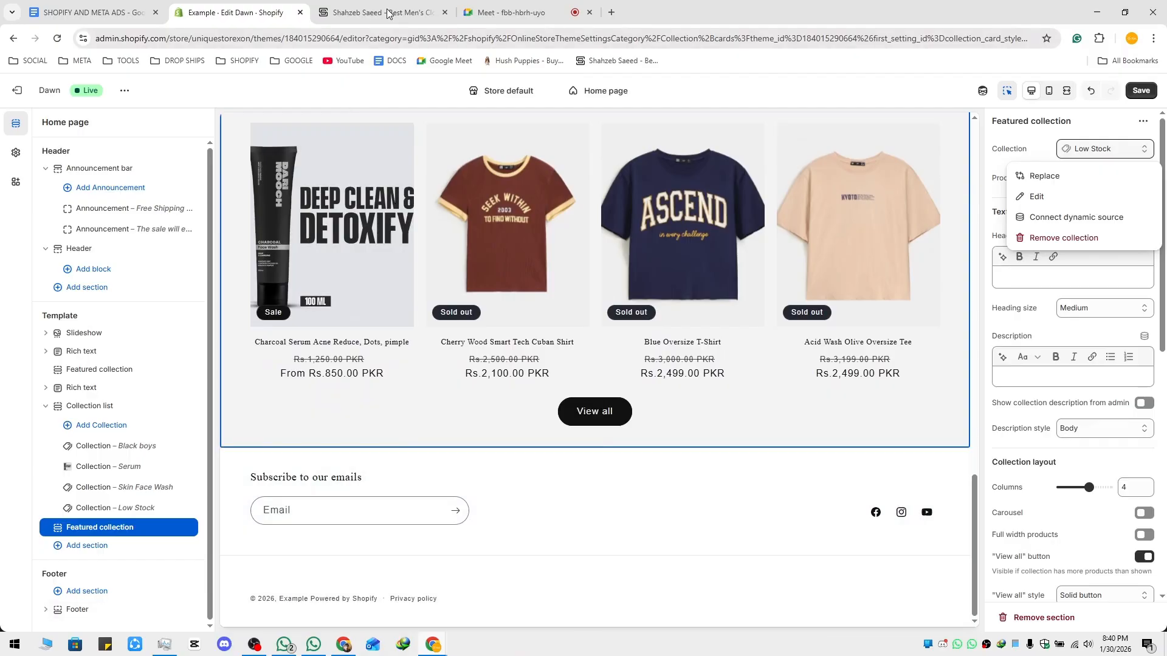
{"action": "key", "text": "ctrl+Tab"}
{"action": "scroll", "coordinate": [489, 456], "scroll_direction": "down", "scroll_amount": 4}
{"action": "scroll", "coordinate": [254, 303], "scroll_direction": "up", "scroll_amount": 2}
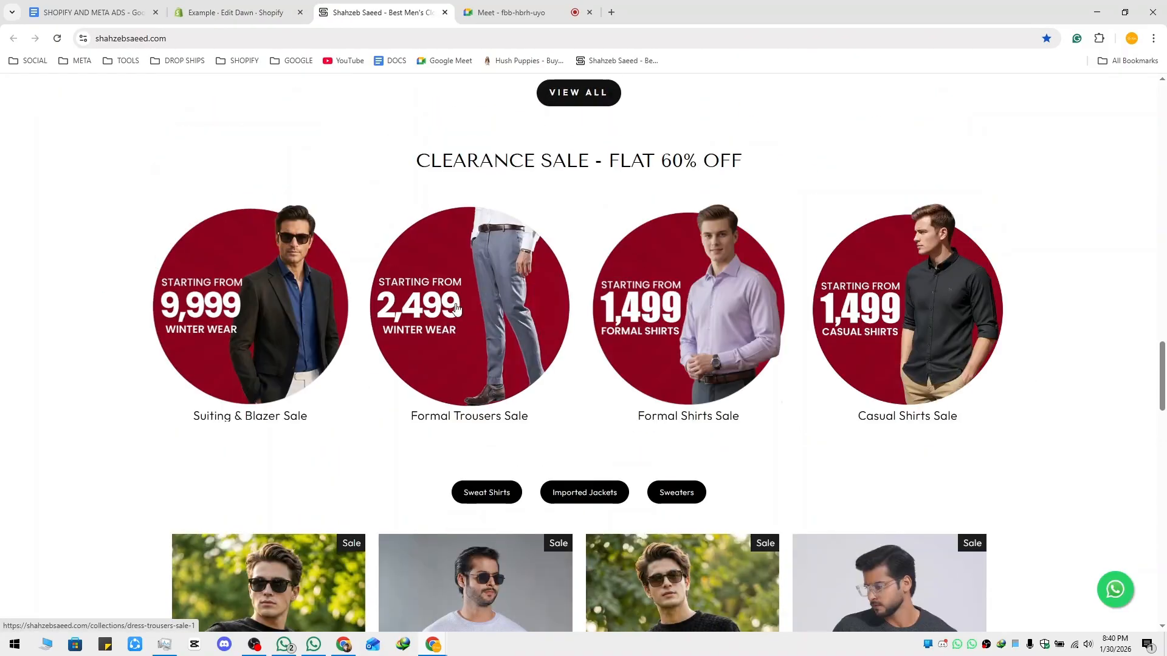
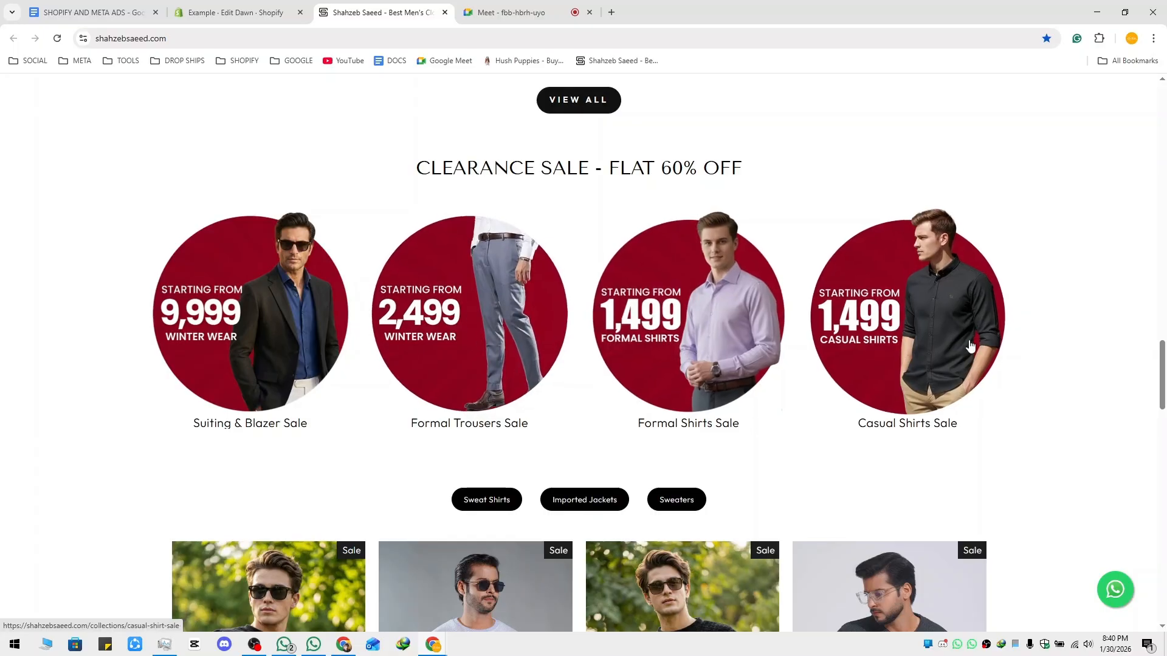
Duplicate the Collection list section and move the copy below the second Featured collection.
{"action": "left_click", "coordinate": [234, 12]}
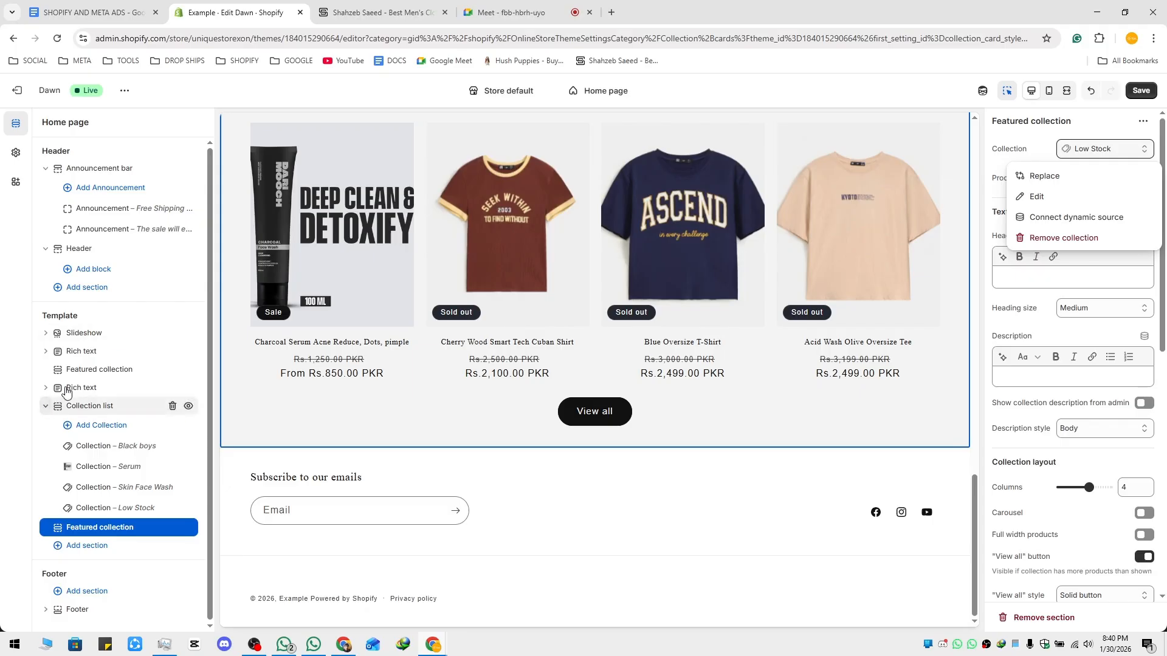
{"action": "left_click", "coordinate": [46, 406]}
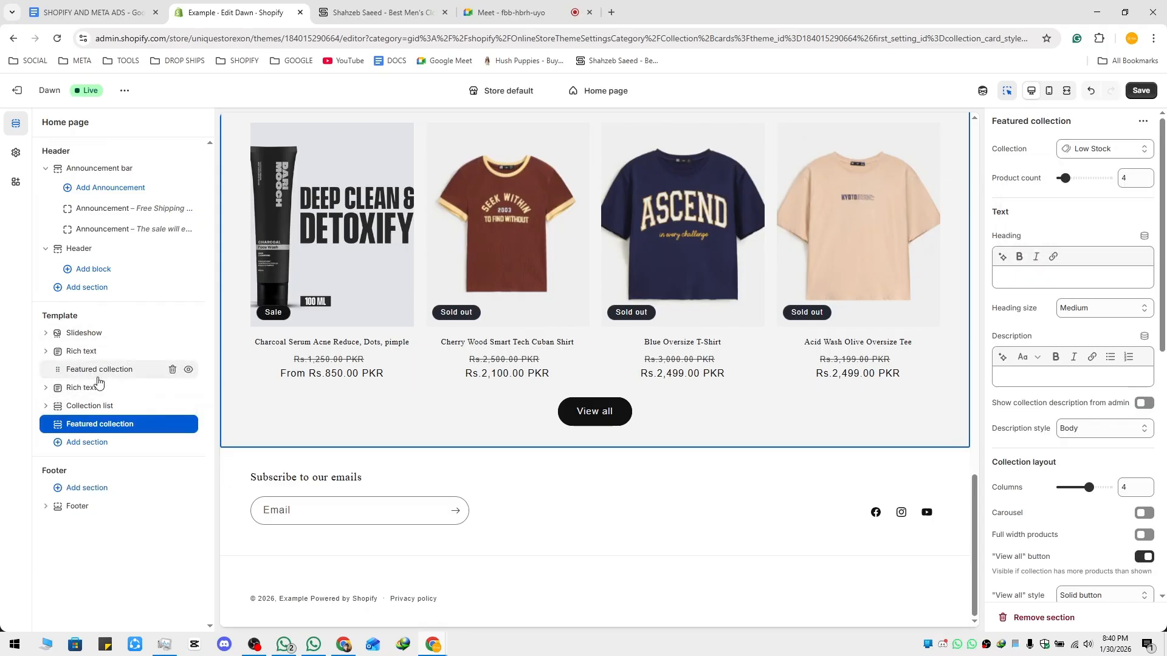
{"action": "mouse_move", "coordinate": [96, 377]}
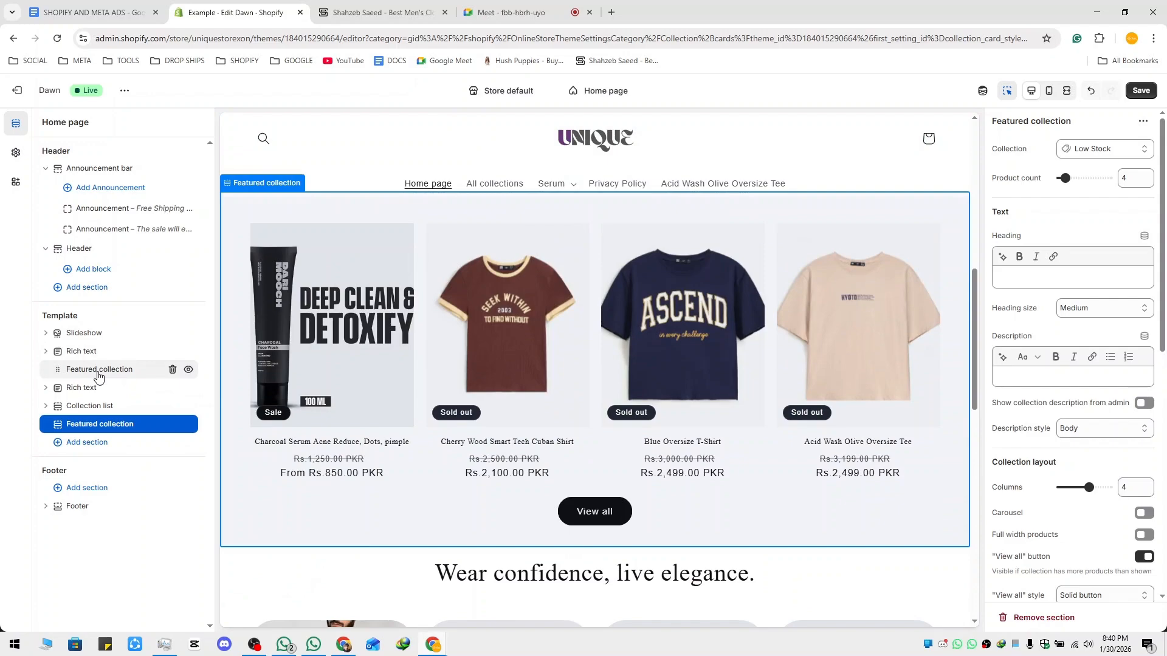
{"action": "right_click", "coordinate": [113, 409]}
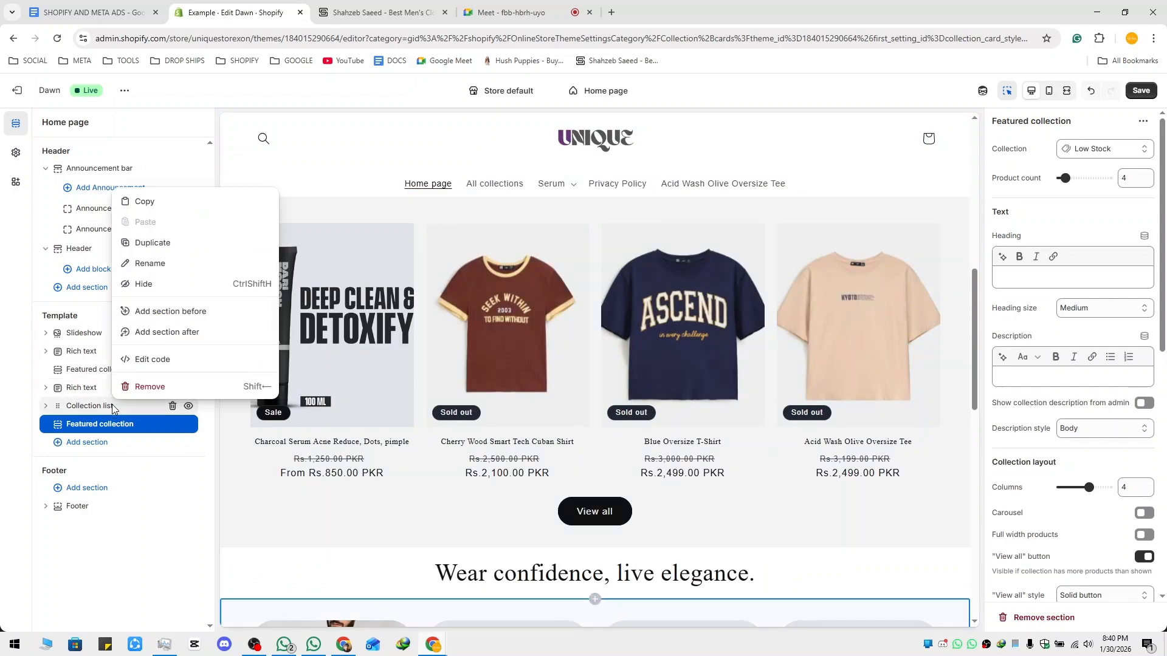
{"action": "left_click", "coordinate": [152, 242]}
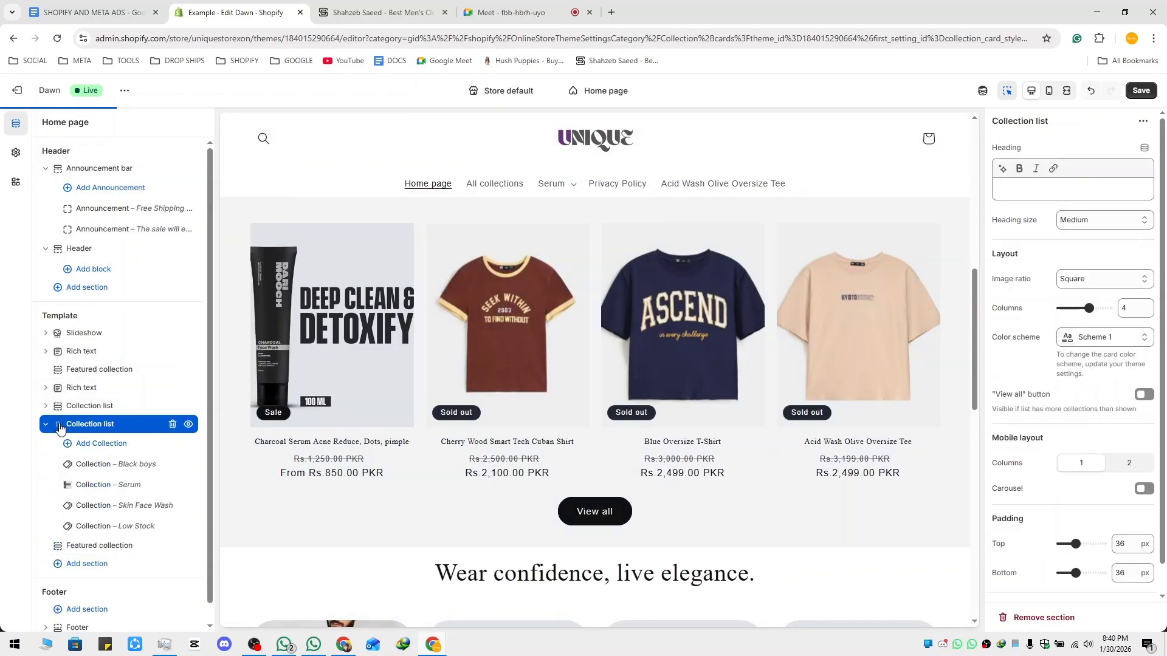
{"action": "left_click_drag", "start_coordinate": [59, 429], "coordinate": [146, 455]}
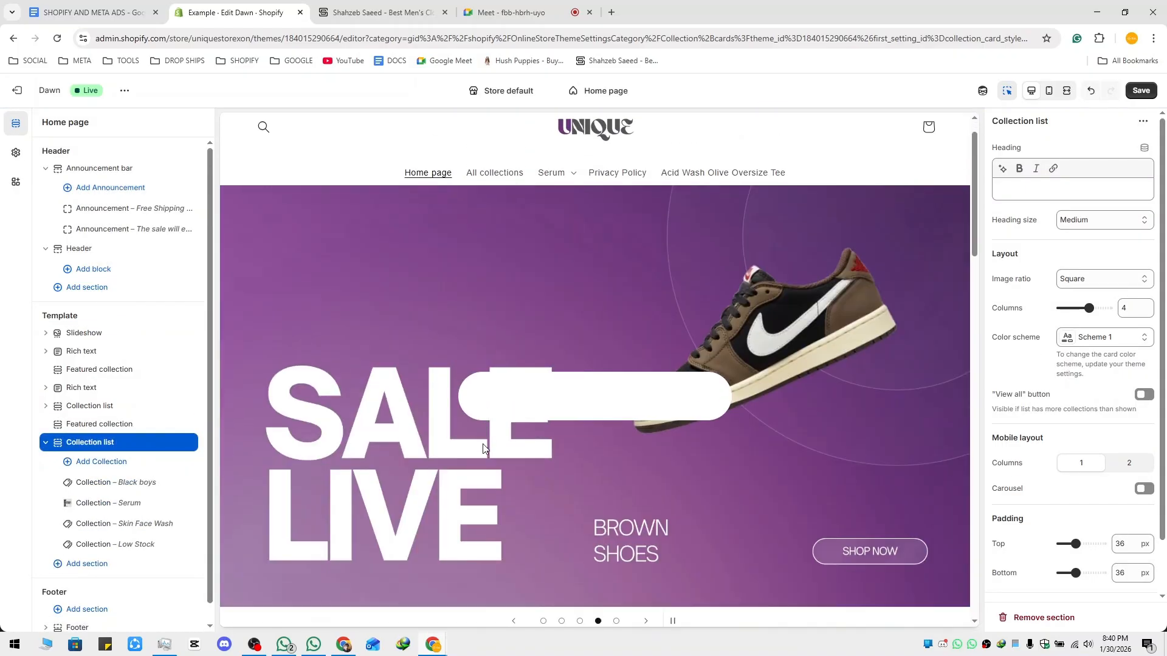
Review the new section order in the home page preview and examine the reference store's sections below its clearance sale row.
{"action": "scroll", "coordinate": [365, 369], "scroll_direction": "down", "scroll_amount": 7}
{"action": "scroll", "coordinate": [487, 361], "scroll_direction": "down", "scroll_amount": 10}
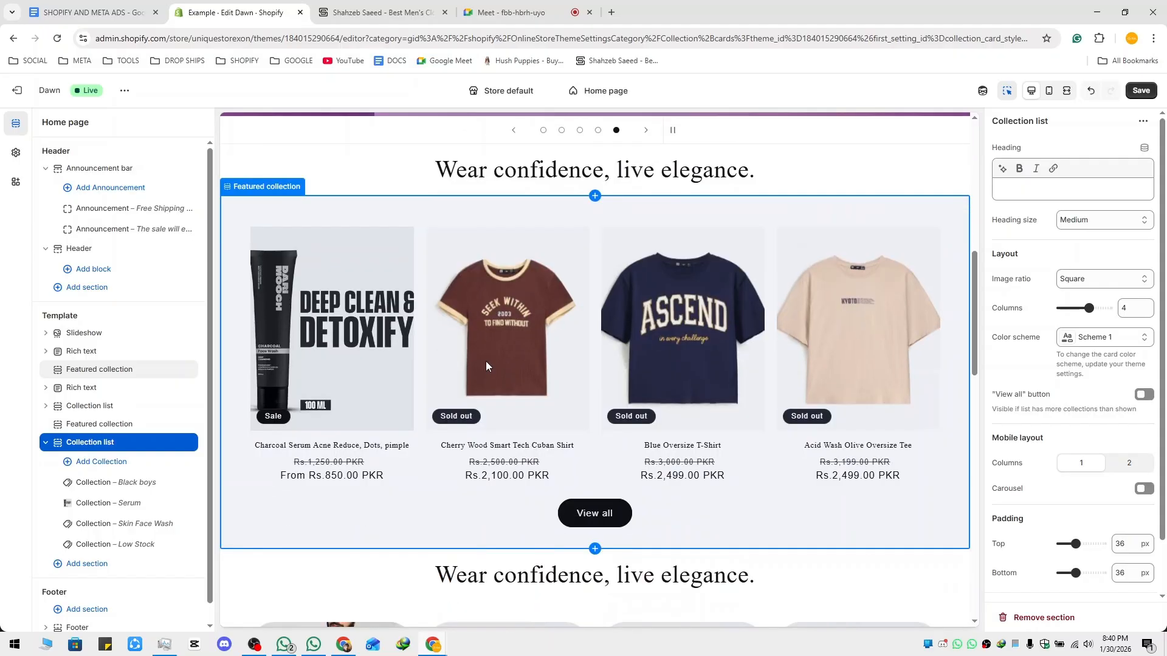
{"action": "scroll", "coordinate": [776, 395], "scroll_direction": "down", "scroll_amount": 6}
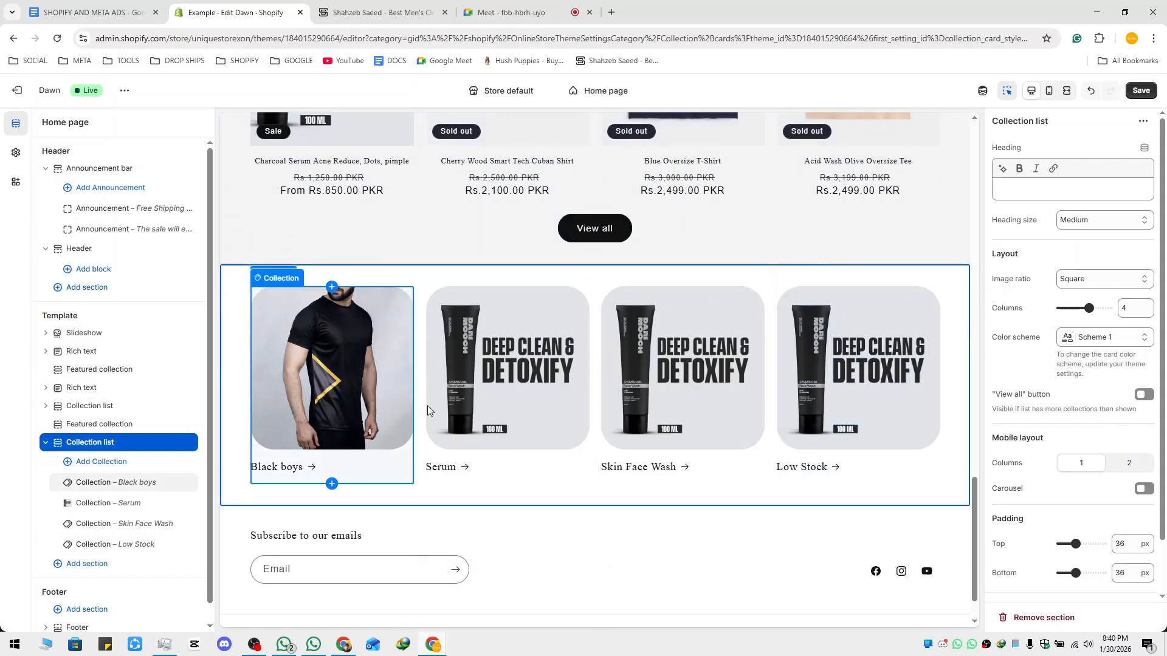
{"action": "key", "text": "ctrl+Tab"}
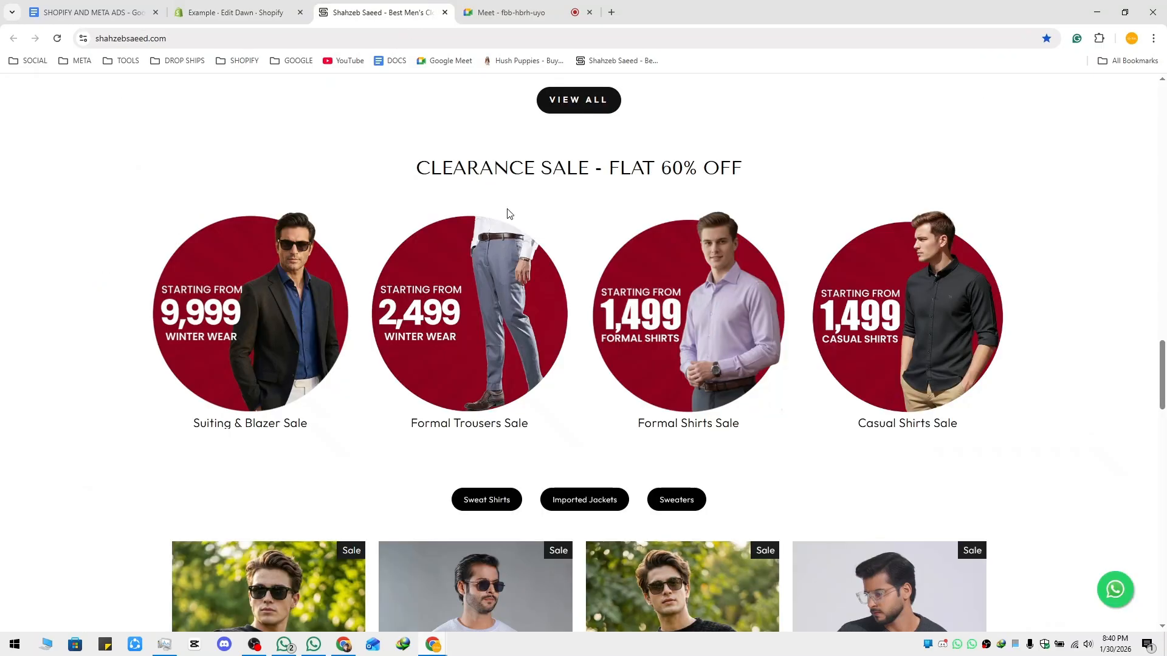
{"action": "scroll", "coordinate": [547, 304], "scroll_direction": "down", "scroll_amount": 6}
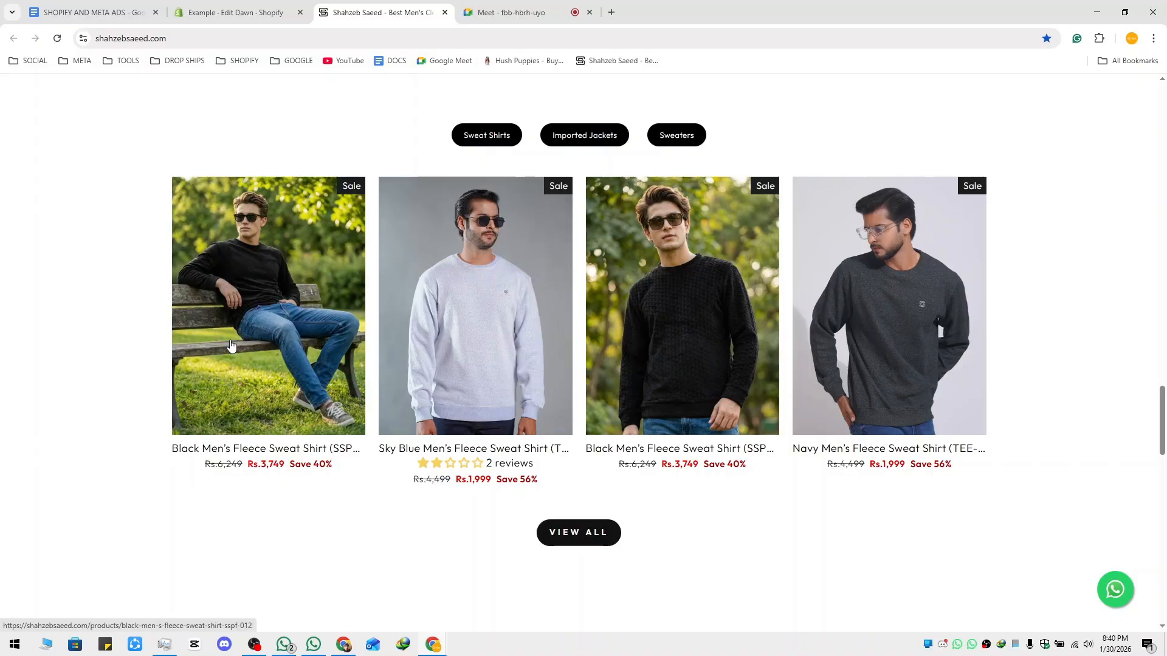
{"action": "left_click", "coordinate": [234, 12]}
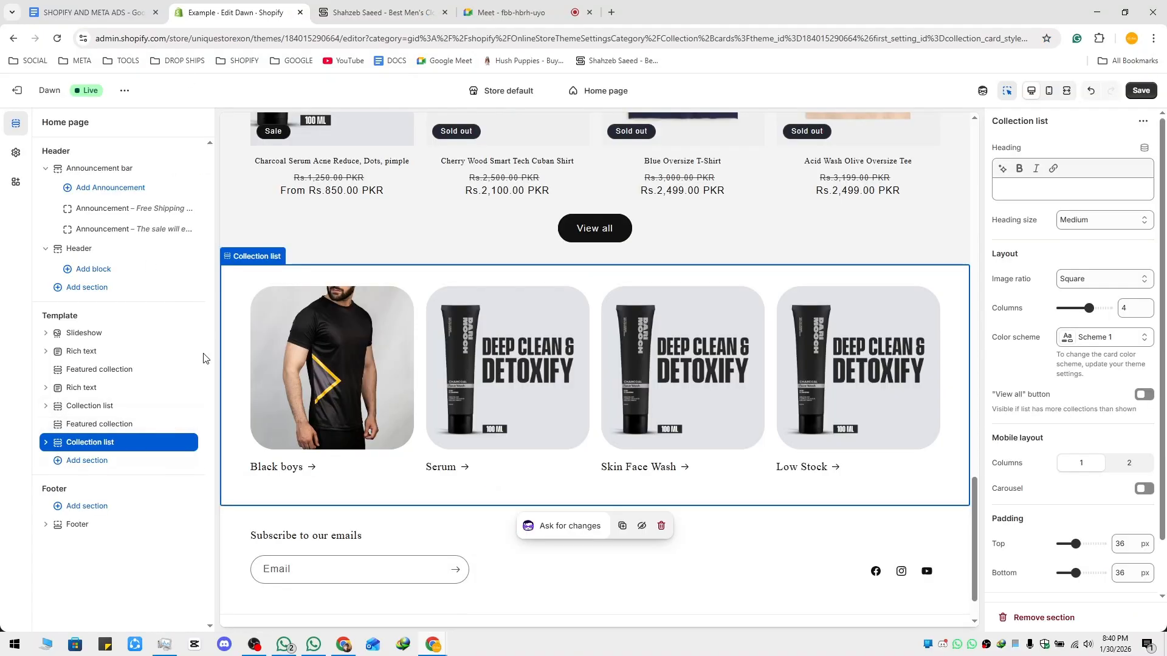
{"action": "left_click", "coordinate": [340, 13]}
{"action": "scroll", "coordinate": [543, 361], "scroll_direction": "down", "scroll_amount": 8}
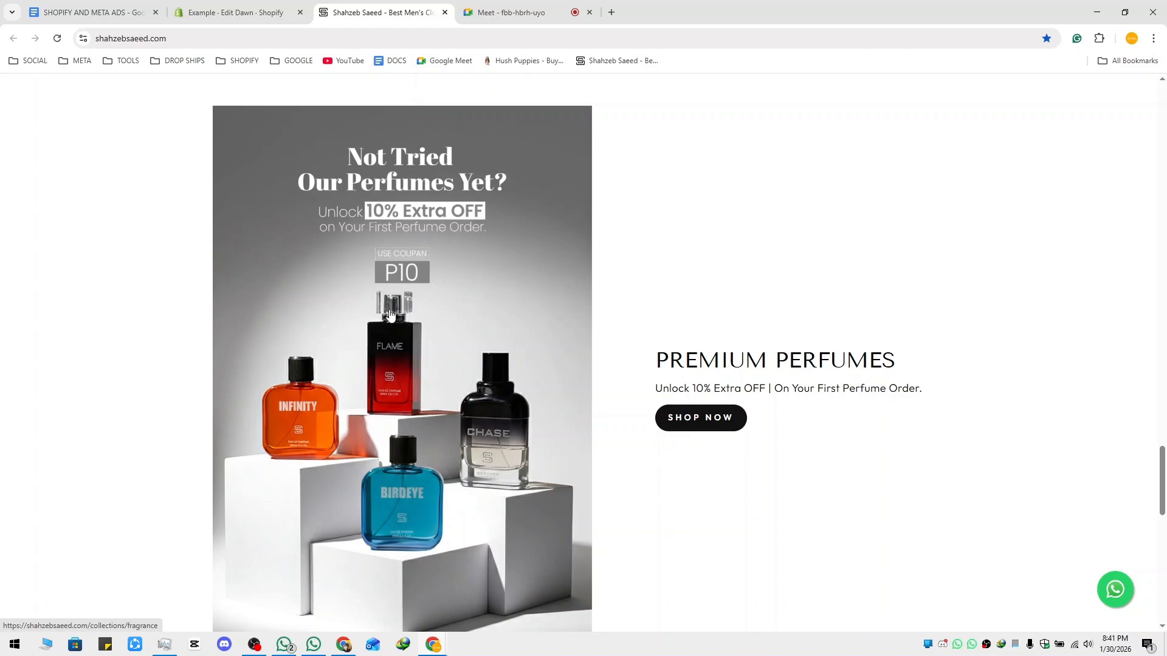
Add a Featured product section below the second Collection list on the home page.
{"action": "left_click", "coordinate": [224, 14]}
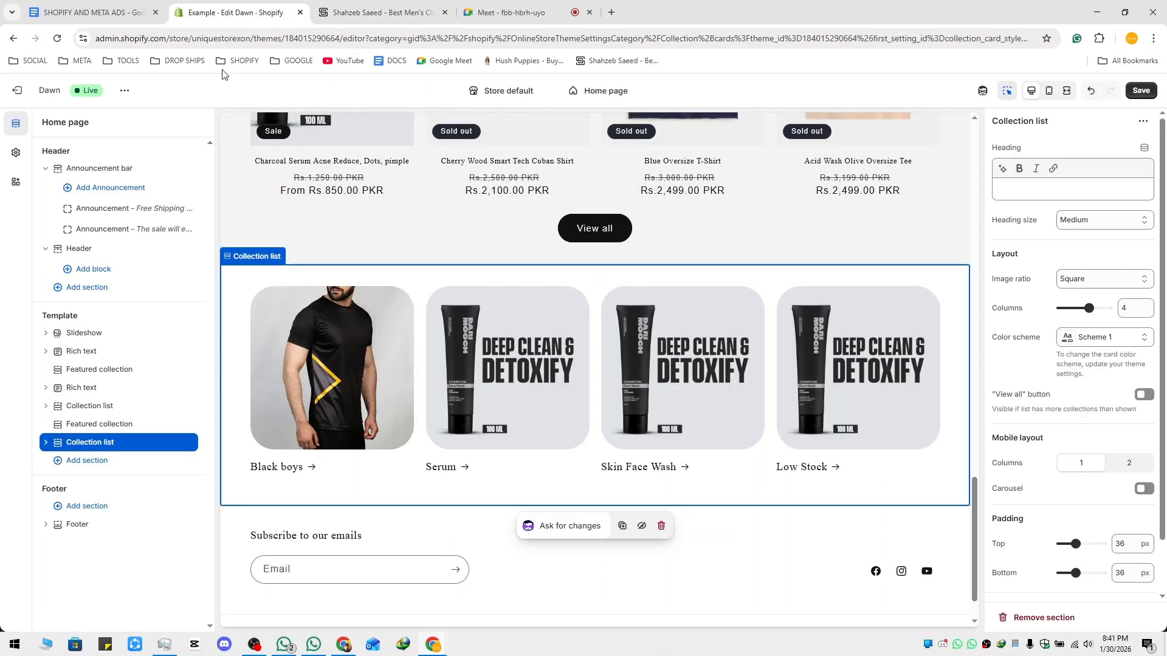
{"action": "left_click", "coordinate": [85, 462]}
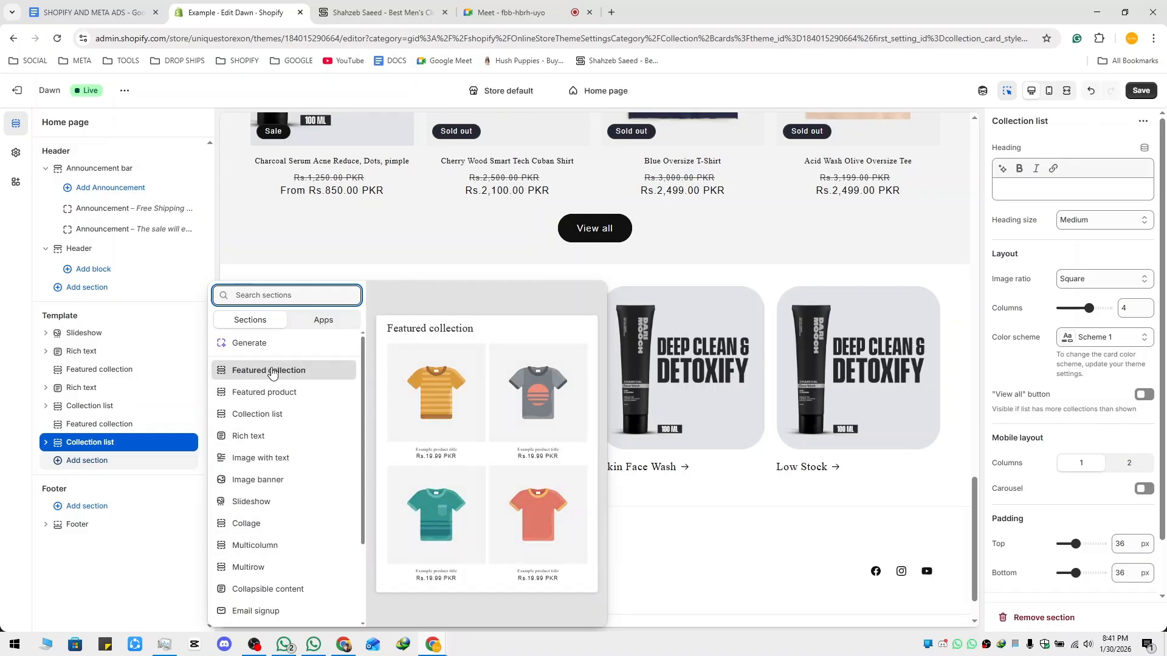
{"action": "left_click", "coordinate": [288, 398]}
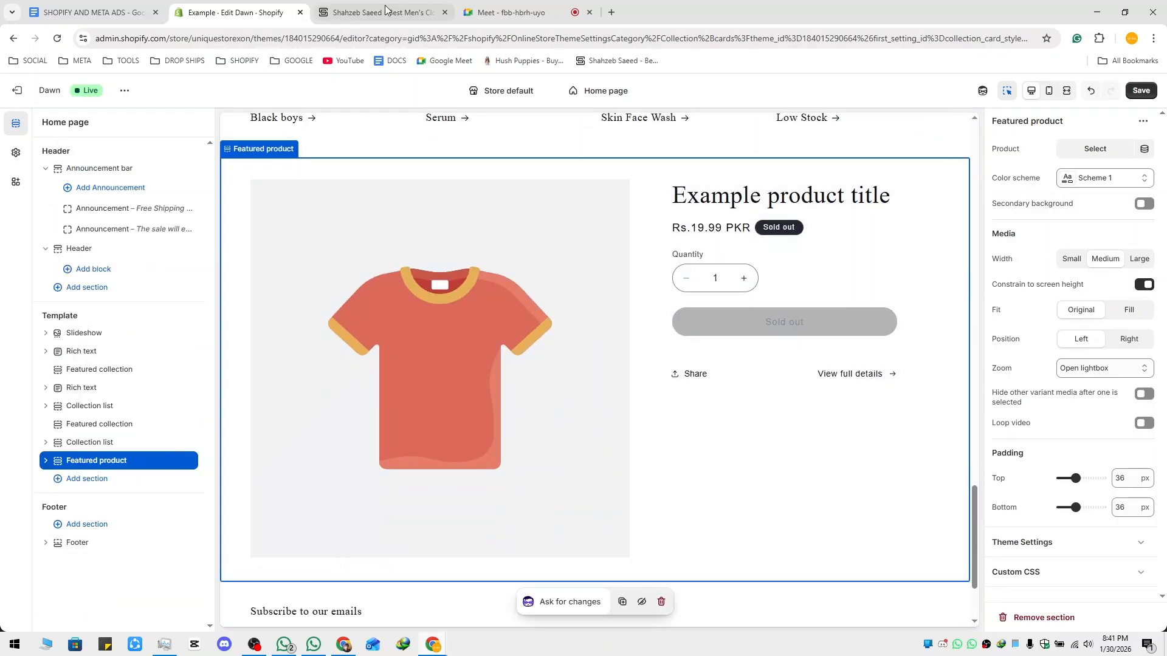
Remove the Quantity selector and Price blocks from the Featured product section to match the reference store's perfume section.
{"action": "left_click", "coordinate": [376, 11]}
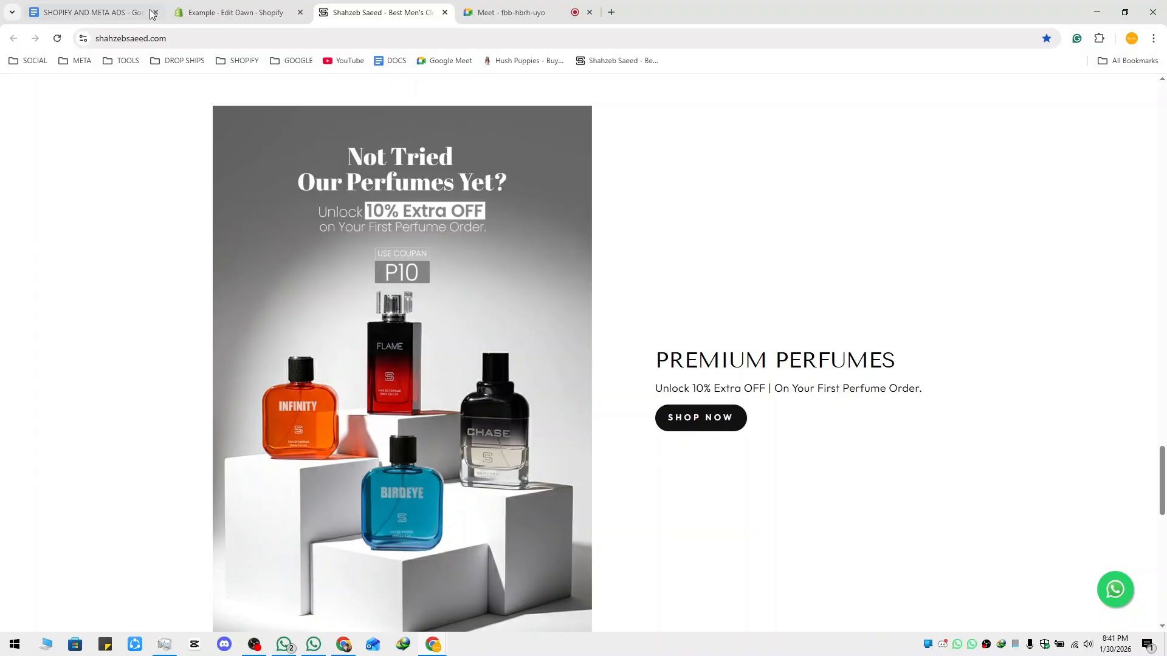
{"action": "left_click", "coordinate": [207, 15]}
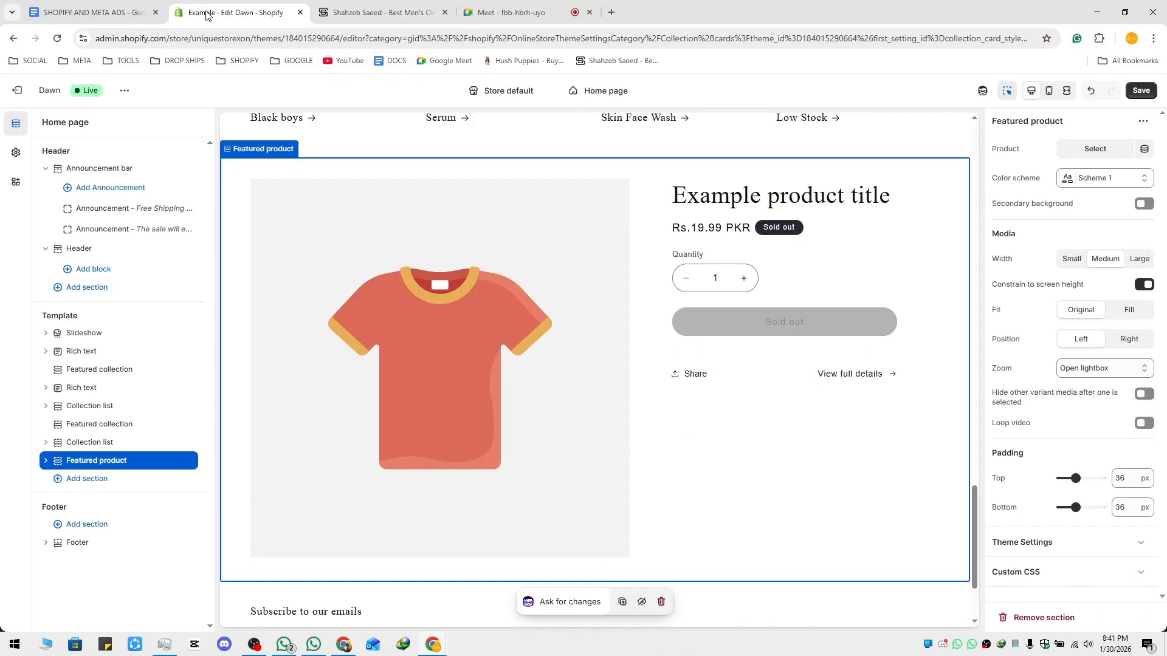
{"action": "left_click", "coordinate": [736, 274]}
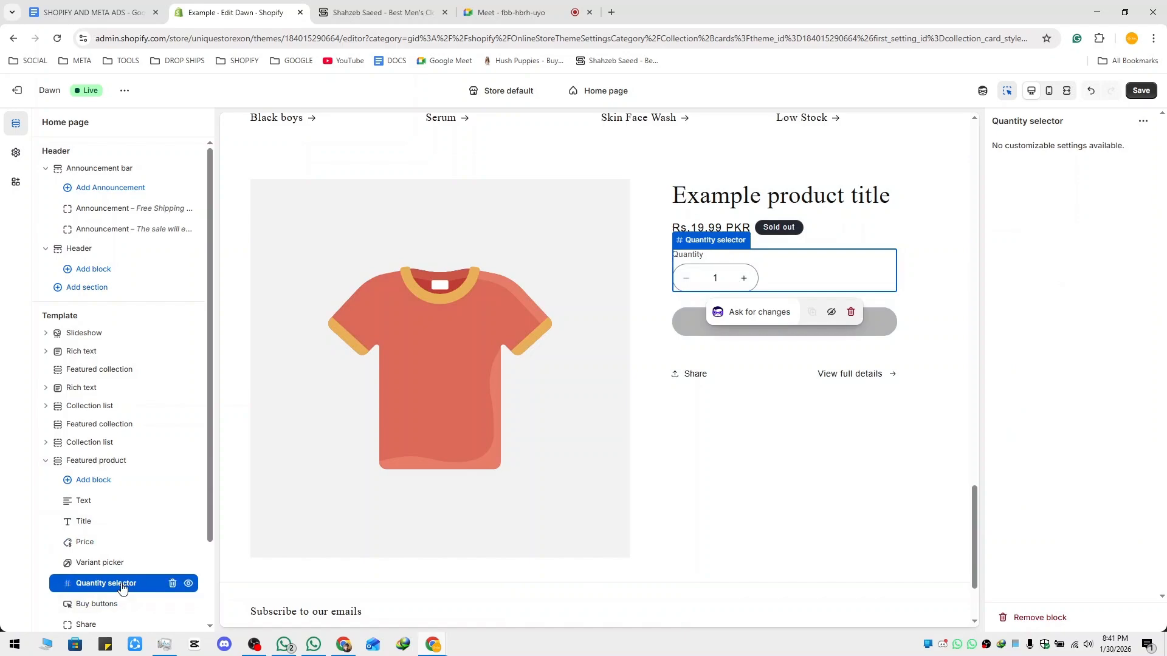
{"action": "left_click", "coordinate": [173, 584]}
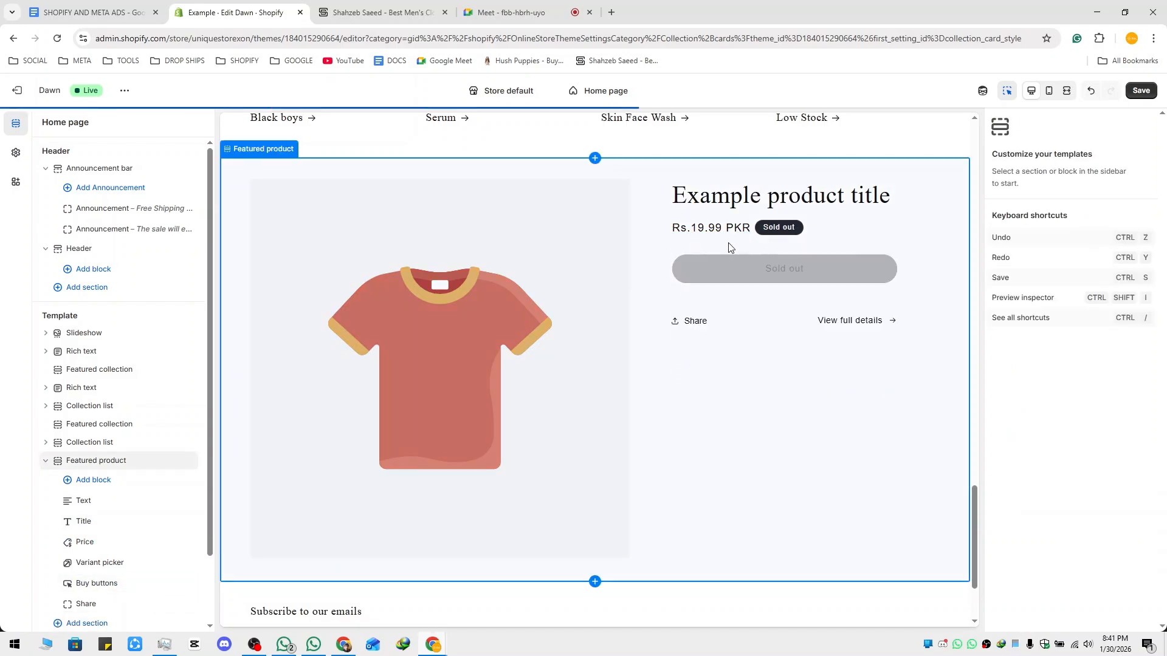
{"action": "left_click", "coordinate": [405, 14]}
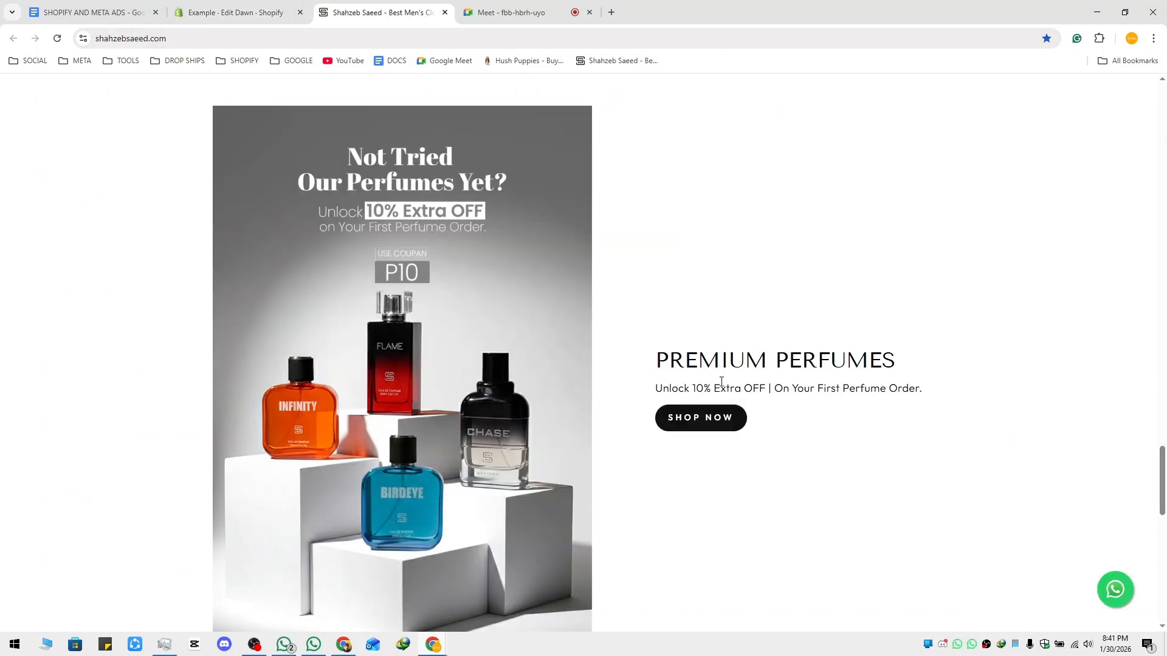
{"action": "left_click", "coordinate": [205, 17]}
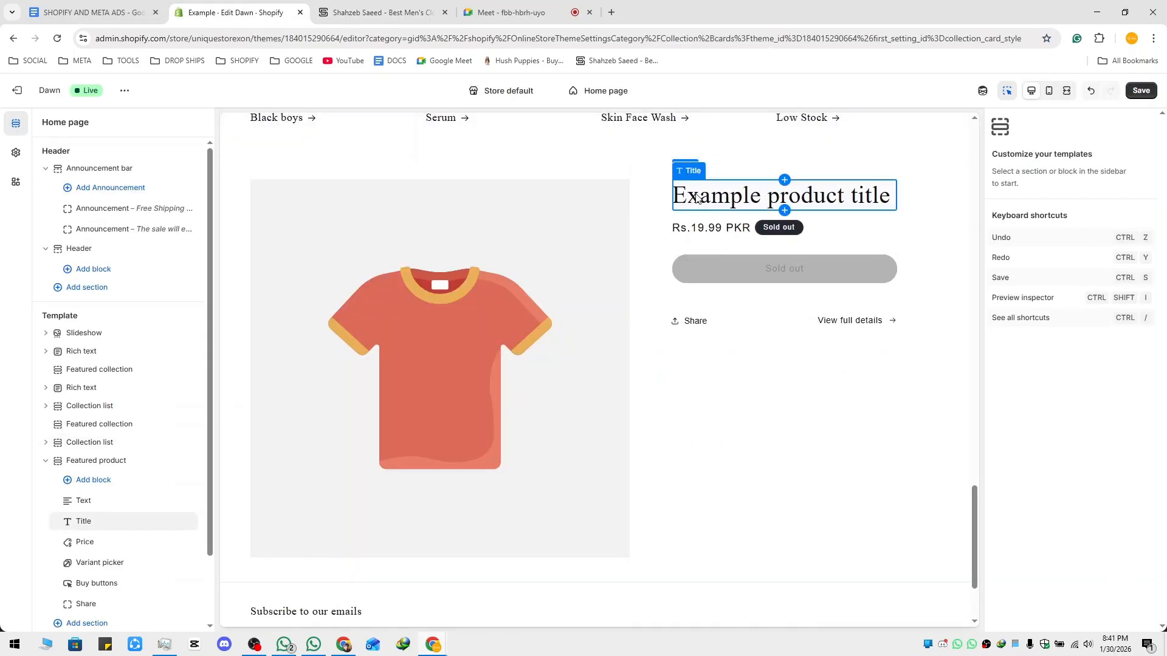
{"action": "left_click", "coordinate": [739, 235]}
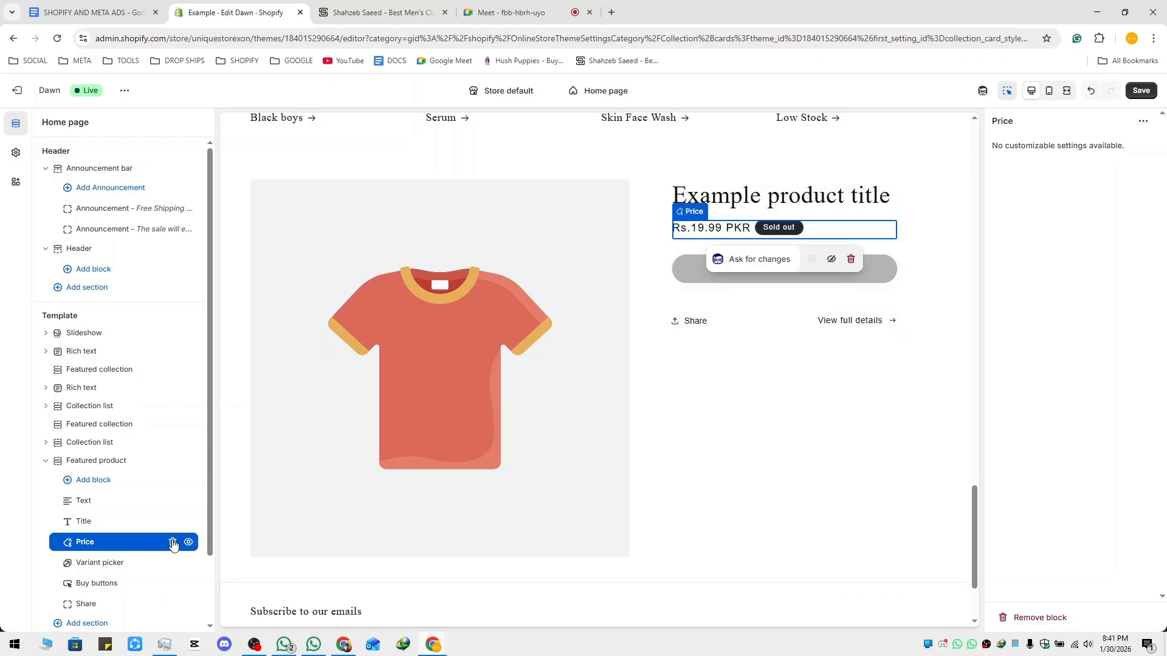
{"action": "left_click", "coordinate": [175, 541]}
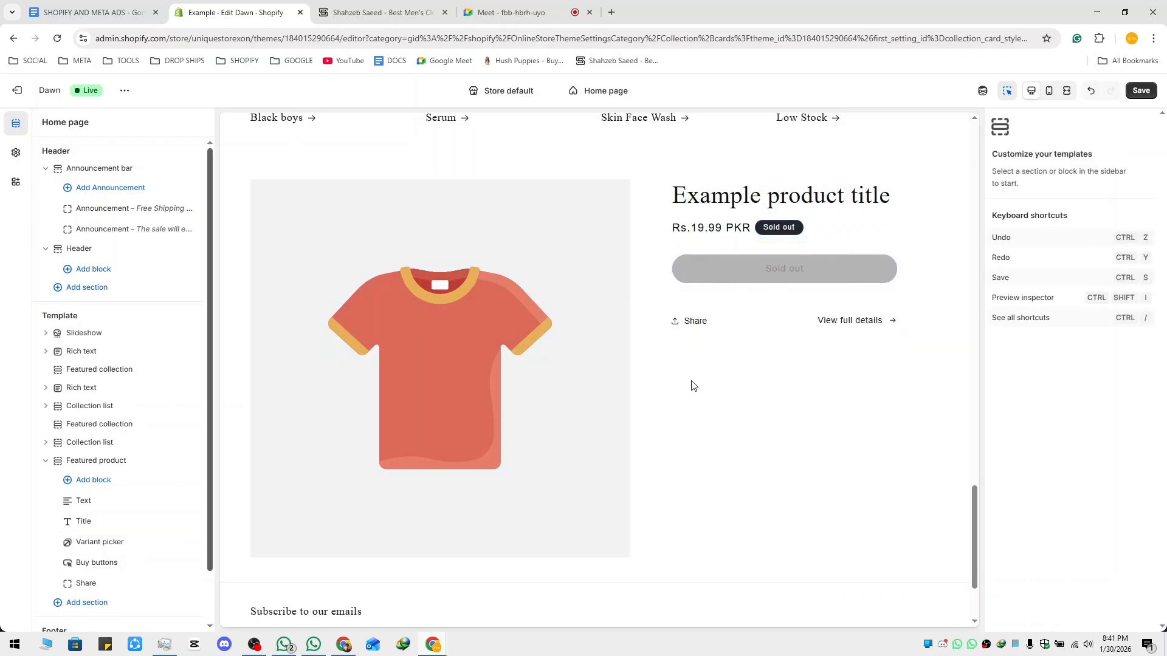
Remove the Share block from the Featured product section.
{"action": "left_click", "coordinate": [381, 13]}
{"action": "left_click", "coordinate": [261, 12]}
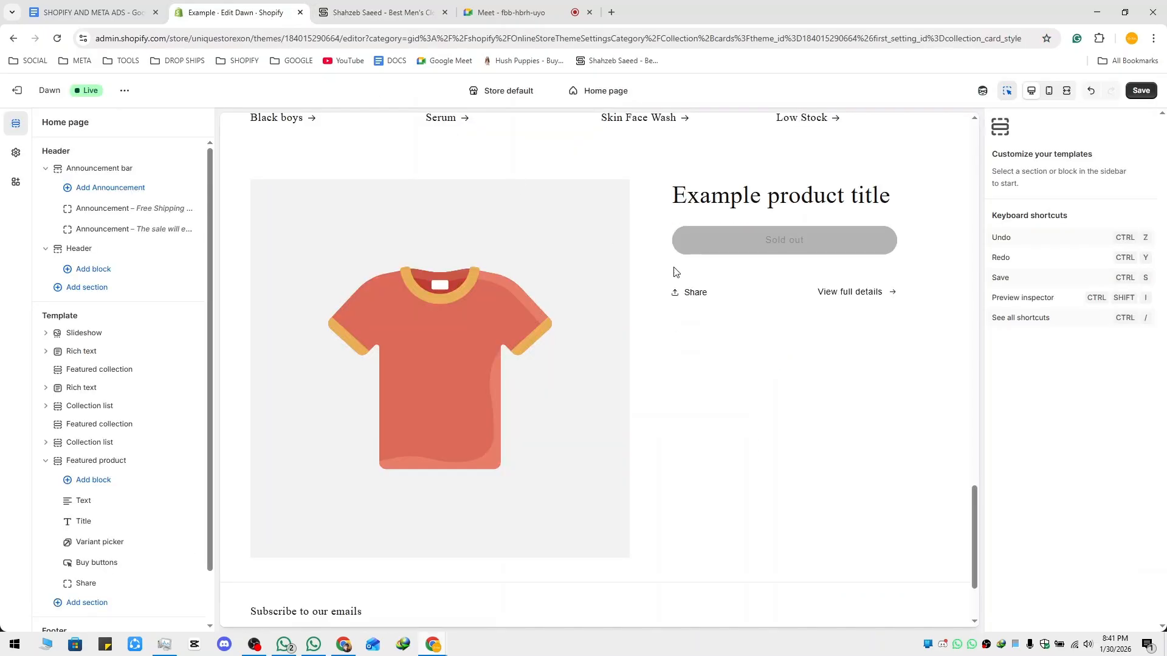
{"action": "left_click", "coordinate": [691, 297]}
{"action": "left_click", "coordinate": [182, 584]}
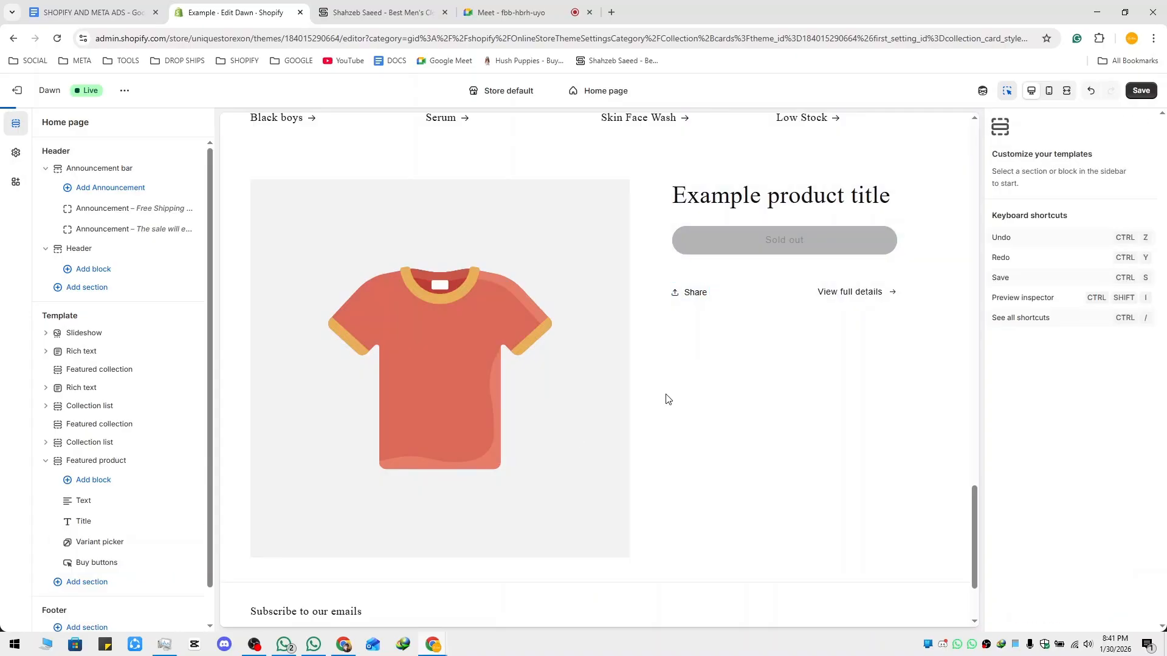
{"action": "left_click", "coordinate": [885, 292]}
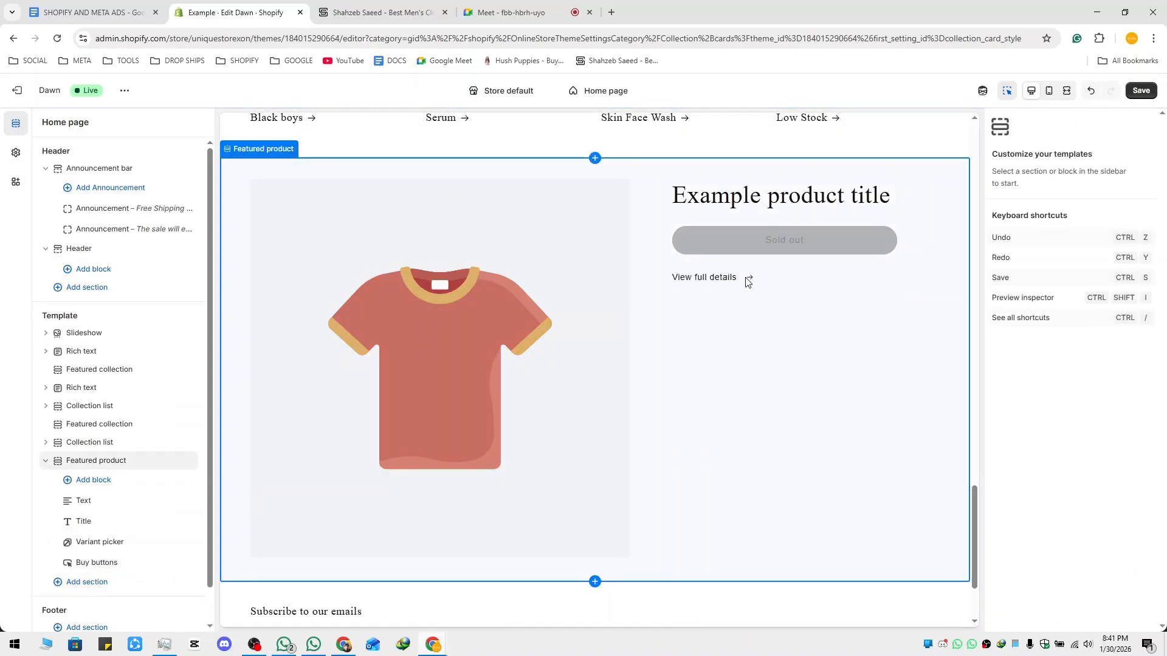
Assign the first Acid Wash Olive Oversize Tee in the product list to the Featured product section.
{"action": "left_click", "coordinate": [755, 282]}
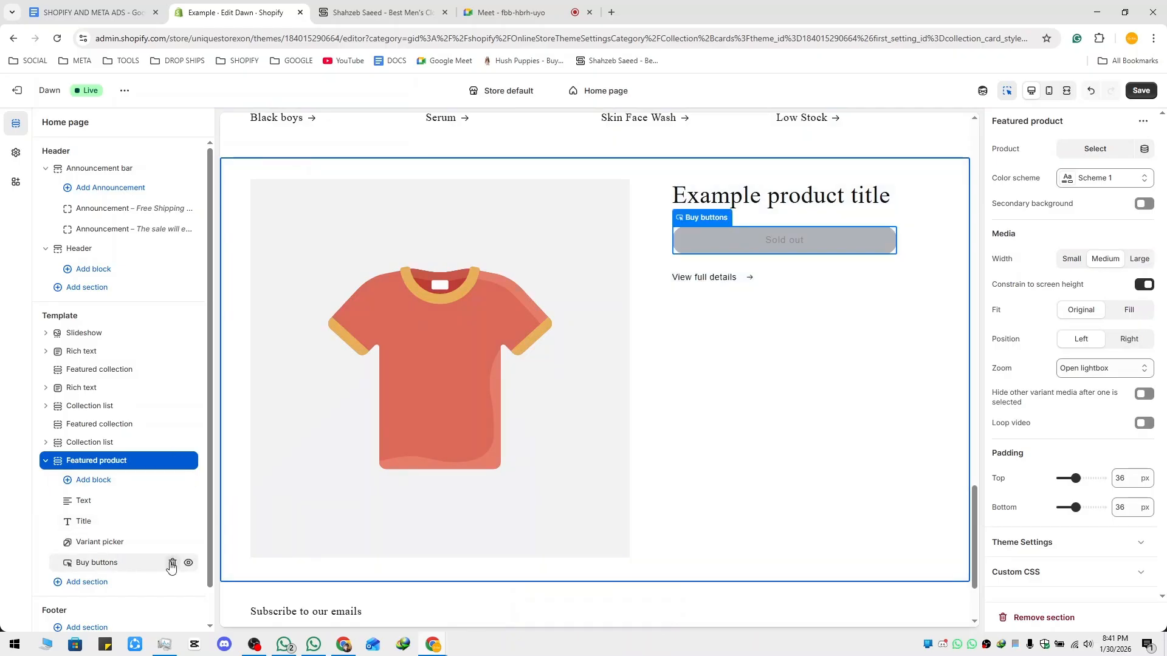
{"action": "left_click", "coordinate": [118, 564]}
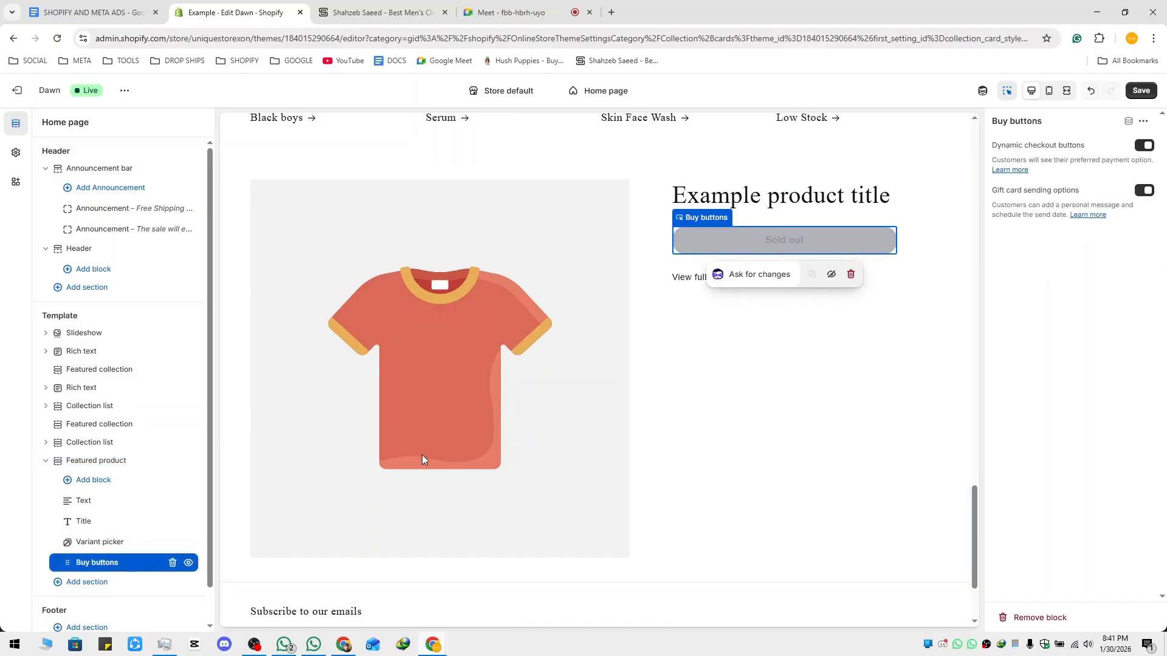
{"action": "left_click", "coordinate": [113, 462]}
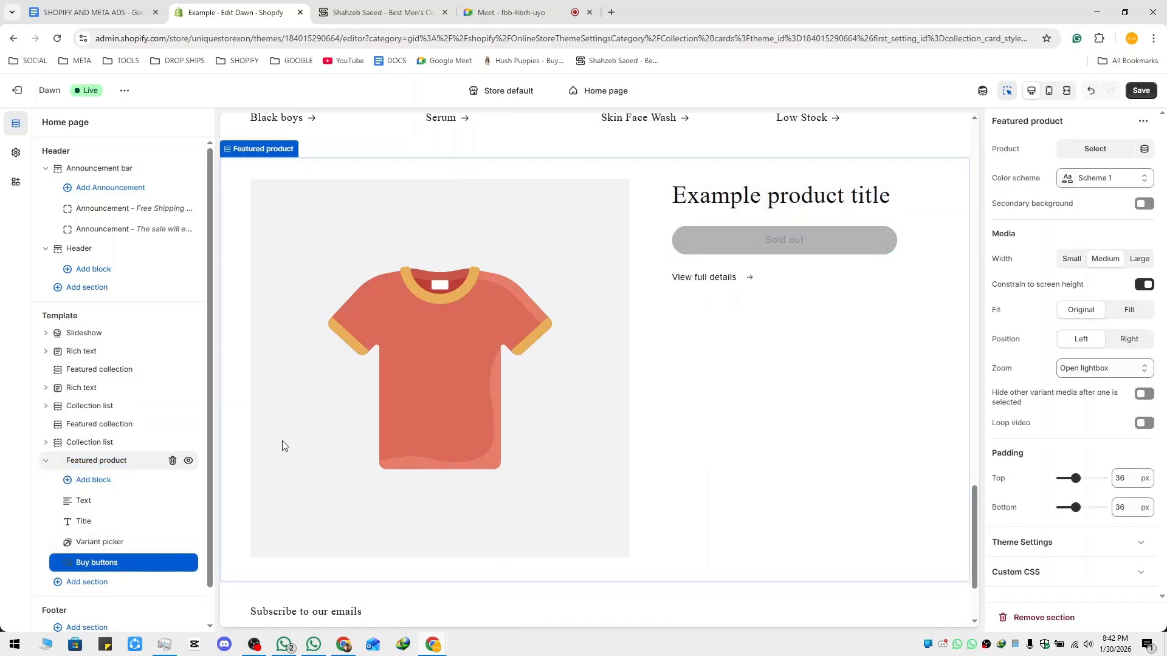
{"action": "left_click", "coordinate": [1104, 156]}
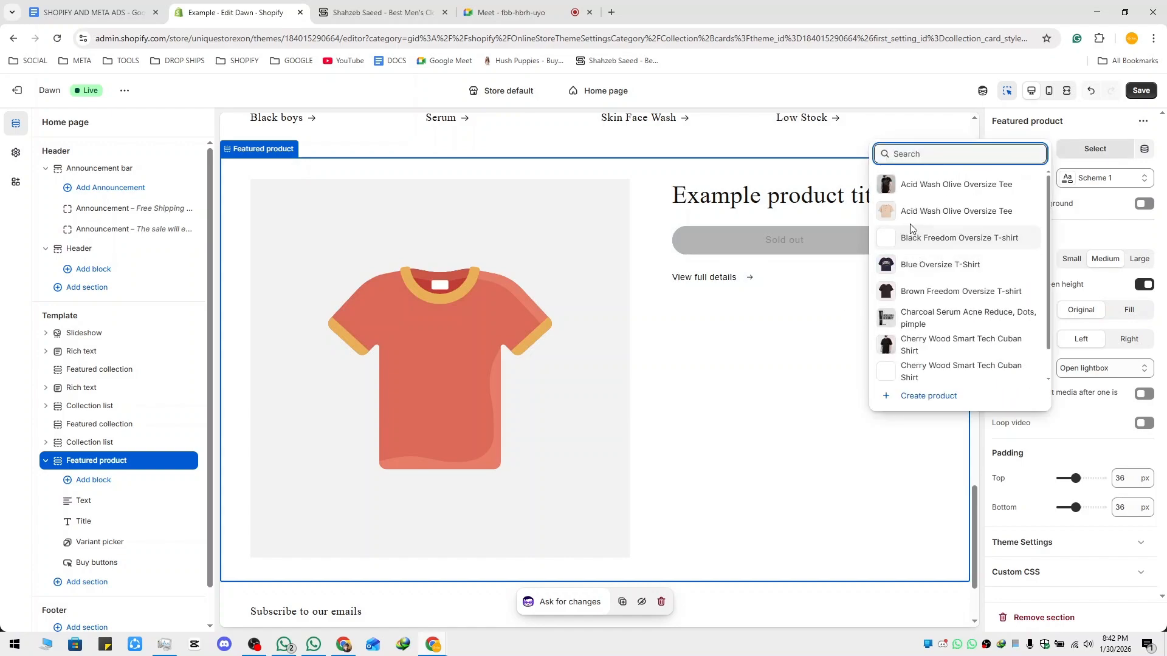
{"action": "left_click", "coordinate": [927, 186]}
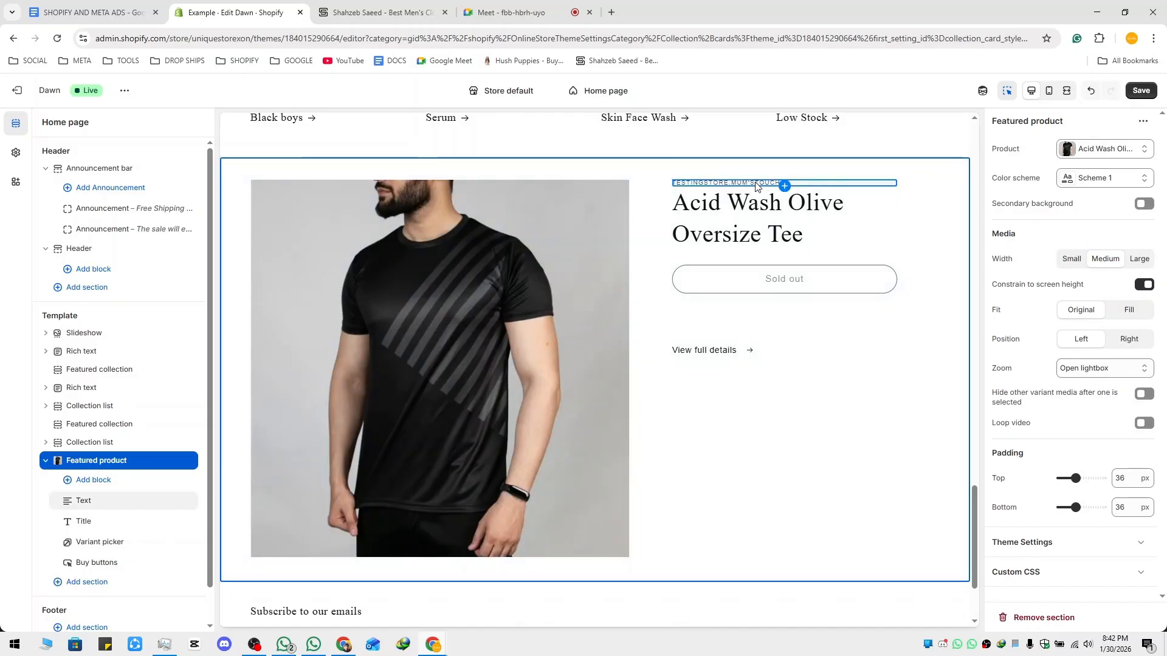
Move the vendor Text block below the Title block, matching the text order in the reference store's Premium Perfumes section.
{"action": "left_click", "coordinate": [763, 185]}
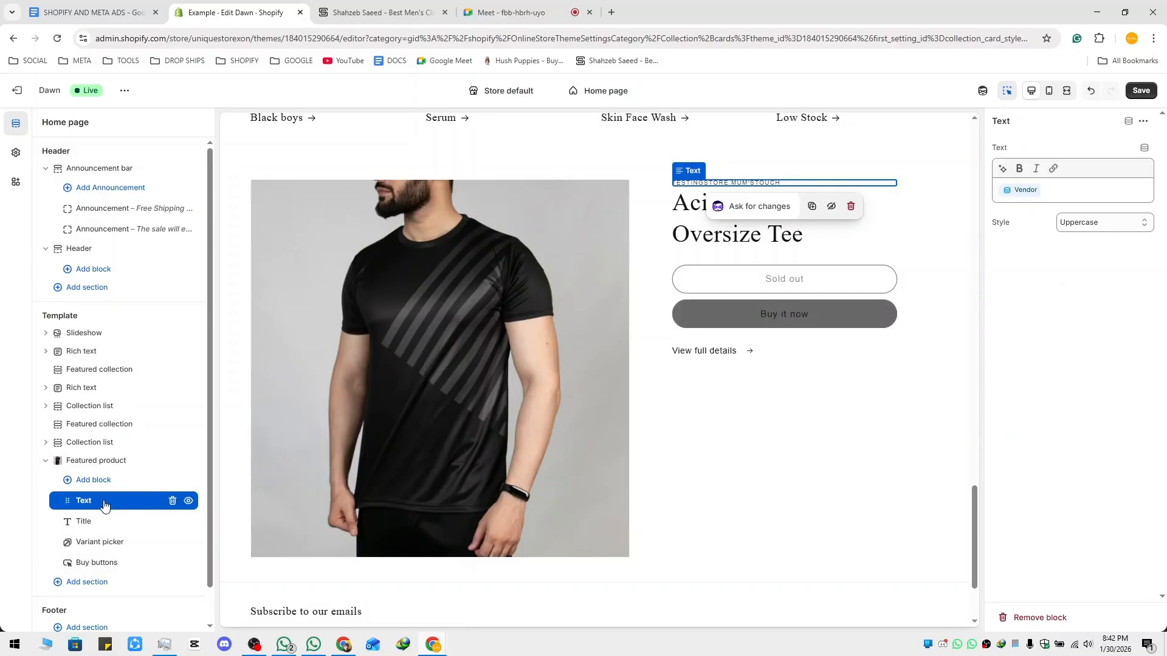
{"action": "left_click_drag", "start_coordinate": [71, 504], "coordinate": [73, 522]}
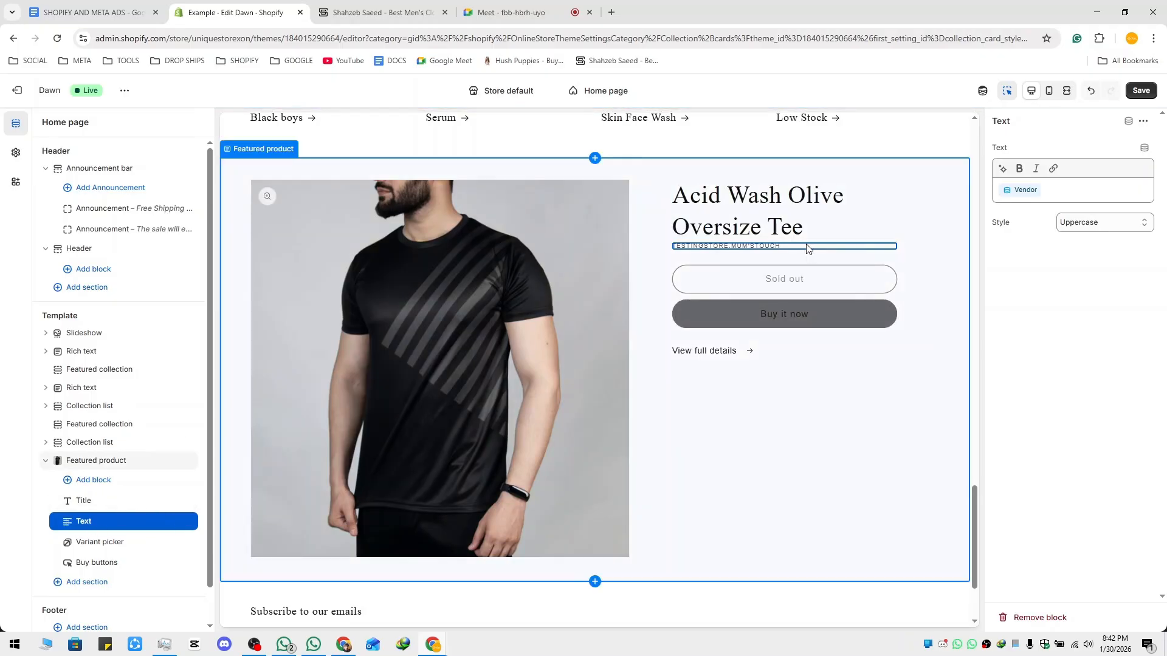
{"action": "left_click", "coordinate": [394, 5]}
{"action": "left_click_drag", "start_coordinate": [898, 361], "coordinate": [654, 358]}
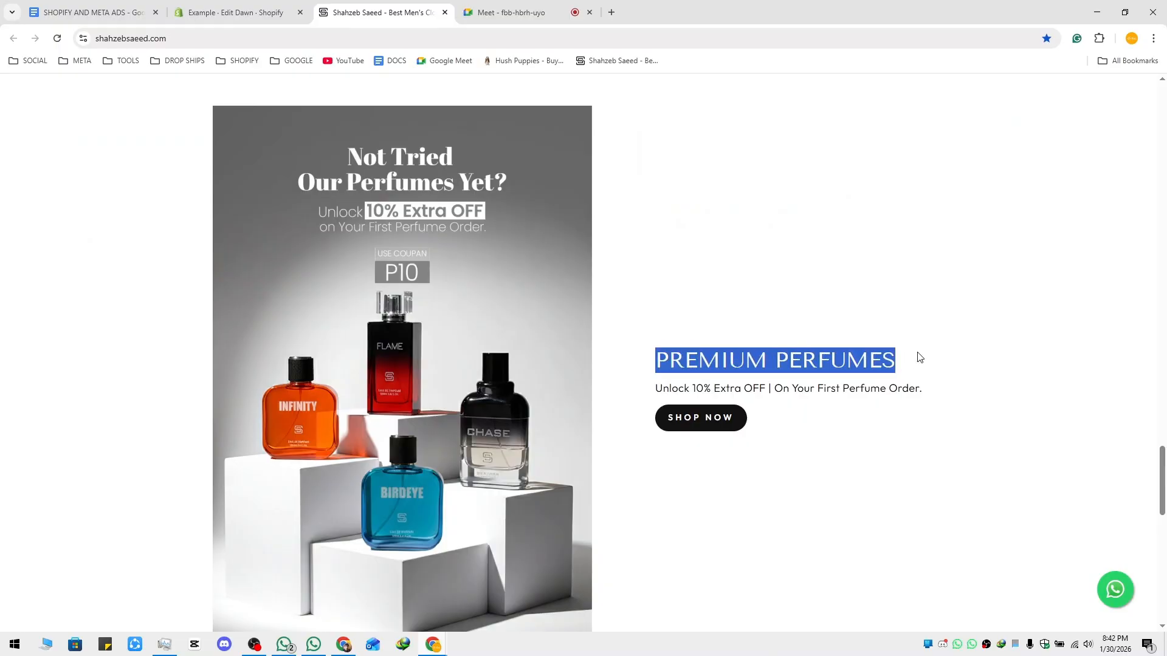
{"action": "left_click", "coordinate": [231, 12]}
Examine the Title block's settings for a way to edit the product heading.
{"action": "left_click", "coordinate": [95, 505]}
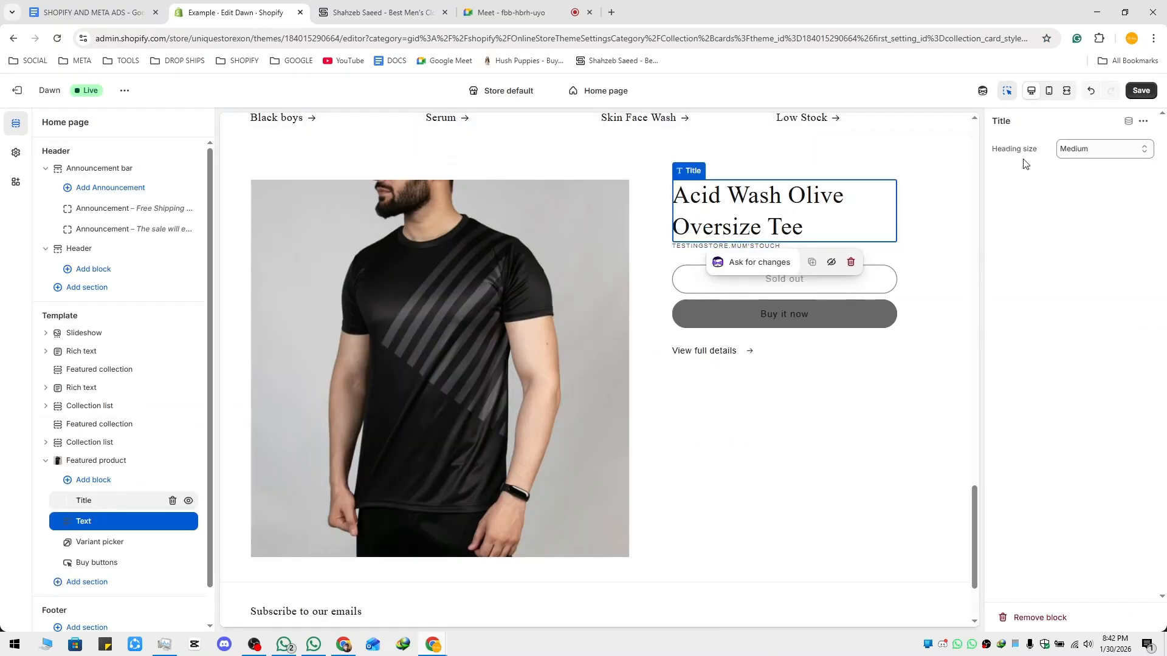
{"action": "double_click", "coordinate": [785, 227]}
{"action": "left_click", "coordinate": [104, 513]}
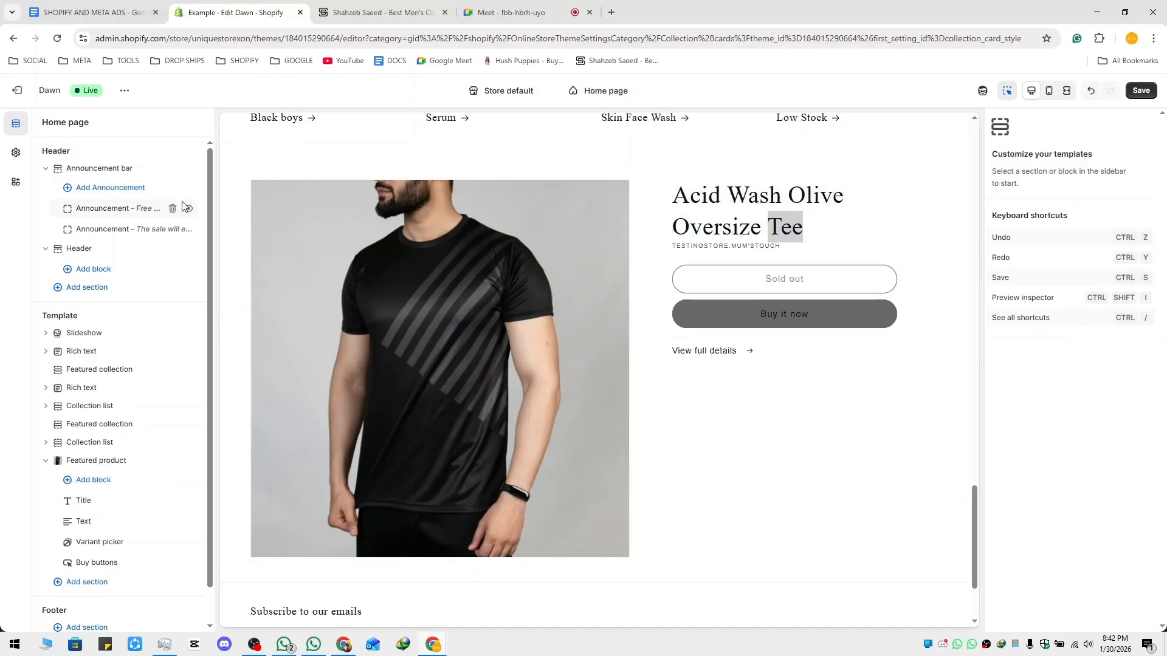
Open the Shopify admin home in a separate browser tab and return to the theme editor.
{"action": "left_click", "coordinate": [242, 65]}
{"action": "middle_click", "coordinate": [245, 102]}
{"action": "left_click", "coordinate": [655, 11]}
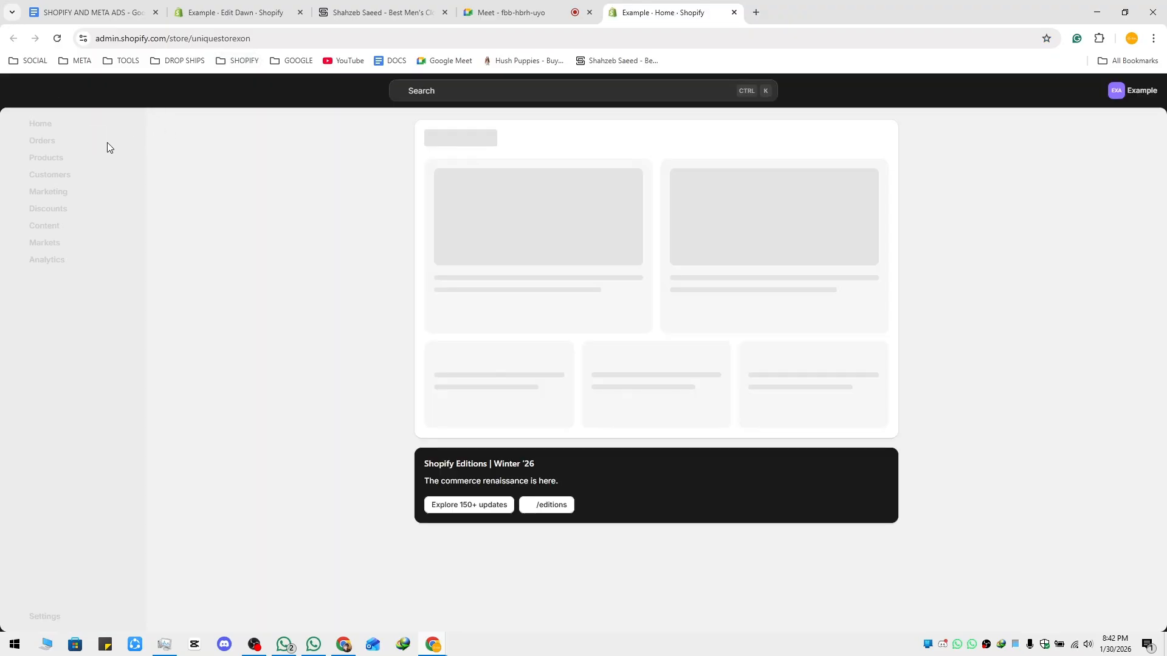
{"action": "left_click", "coordinate": [182, 15]}
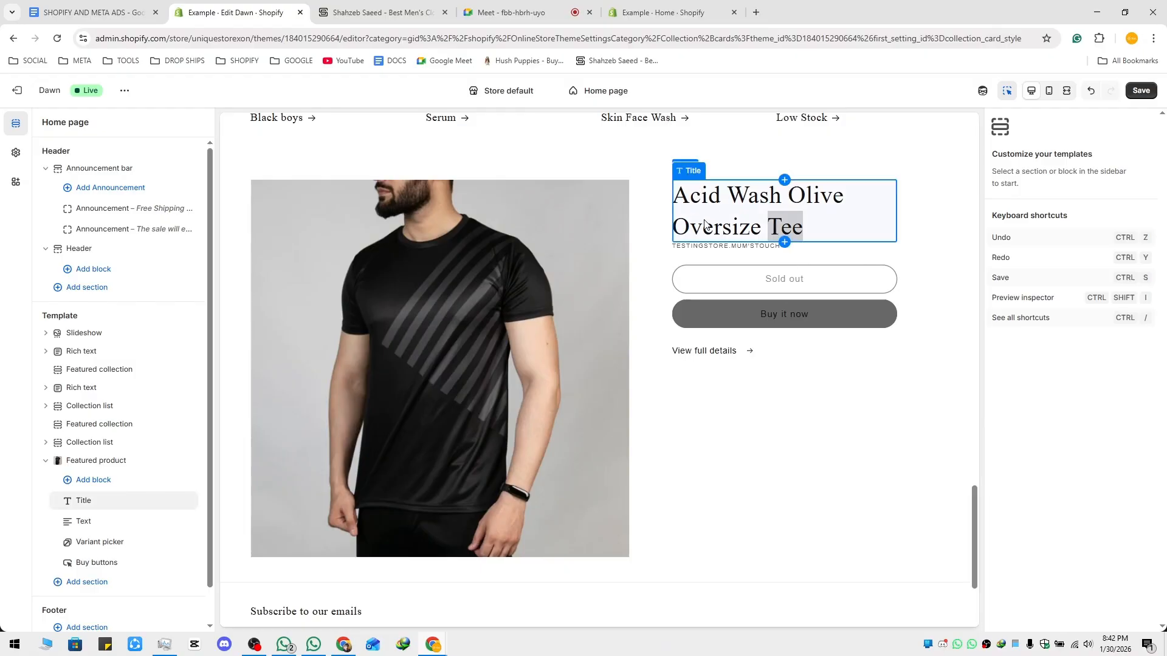
Compare the product text with the reference store's perfume section and clear the Vendor value from the Text block.
{"action": "left_click", "coordinate": [442, 40]}
{"action": "left_click", "coordinate": [401, 13]}
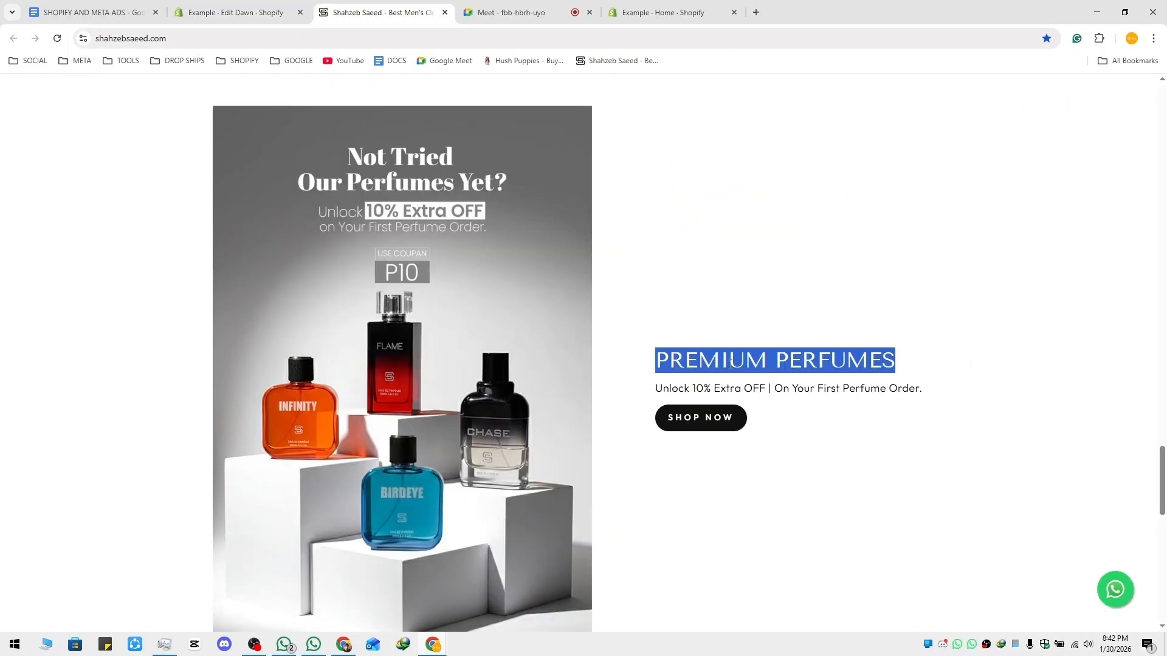
{"action": "left_click", "coordinate": [761, 326]}
{"action": "left_click", "coordinate": [246, 15]}
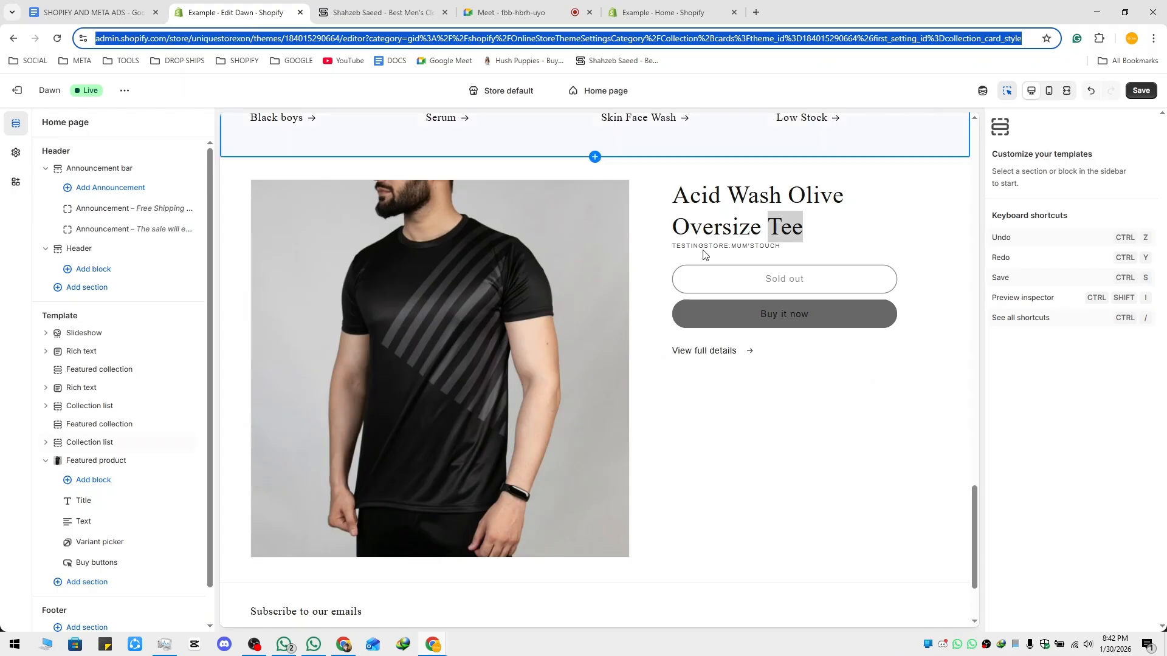
{"action": "left_click", "coordinate": [734, 248]}
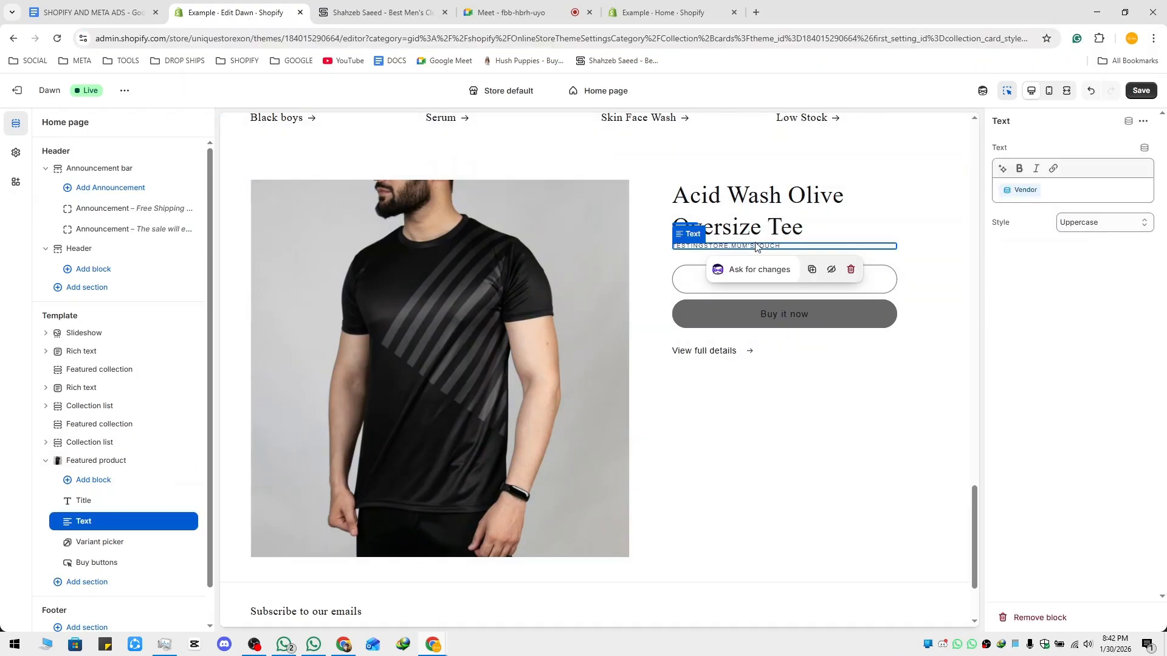
{"action": "left_click", "coordinate": [1051, 195]}
{"action": "key", "text": "BackSpace"}
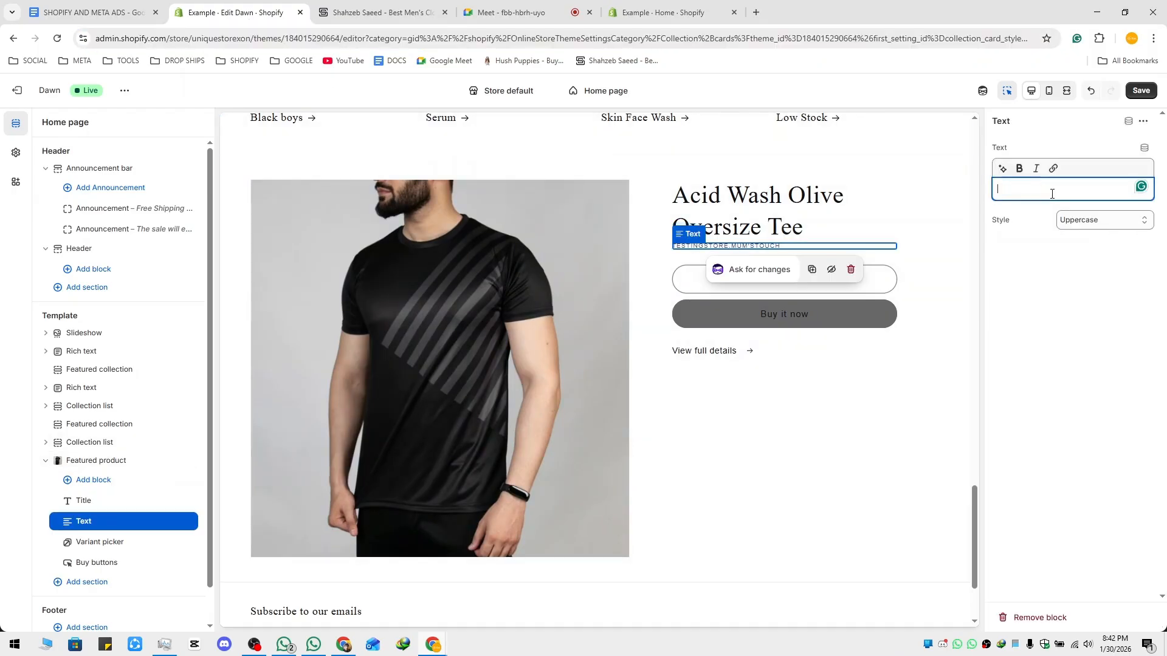
Copy "Unlock 10% Extra OFF | On Your First Perfume Order" from the reference store into the Featured product's Text block.
{"action": "left_click", "coordinate": [422, 7]}
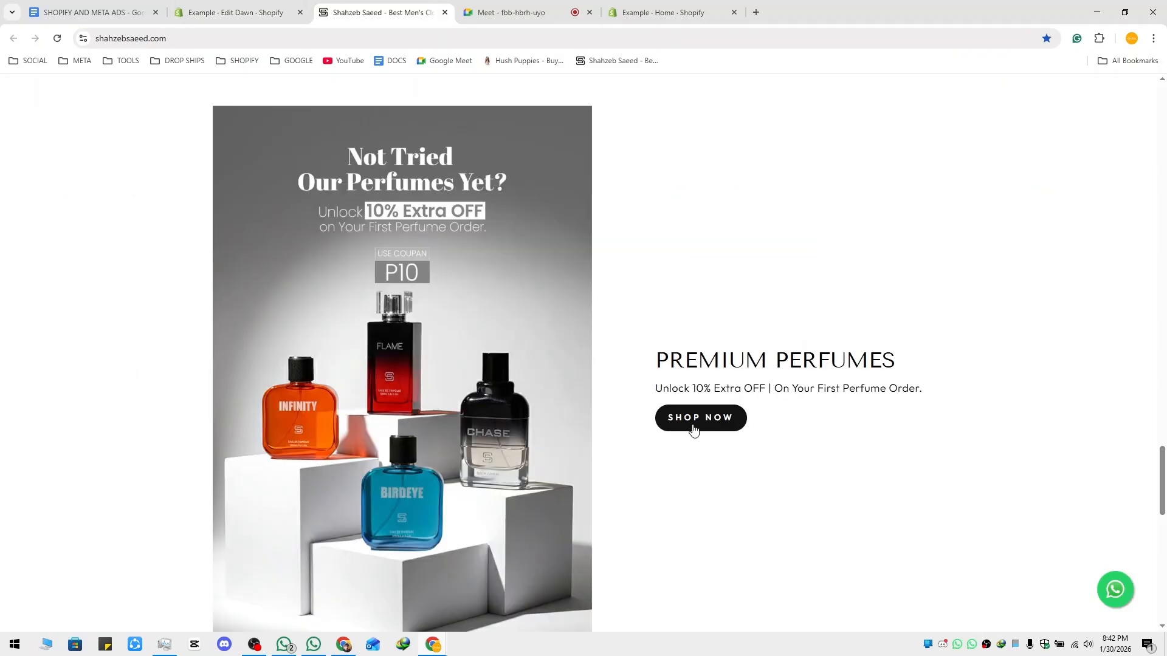
{"action": "left_click_drag", "start_coordinate": [658, 389], "coordinate": [923, 394]}
{"action": "key", "text": "ctrl+c"}
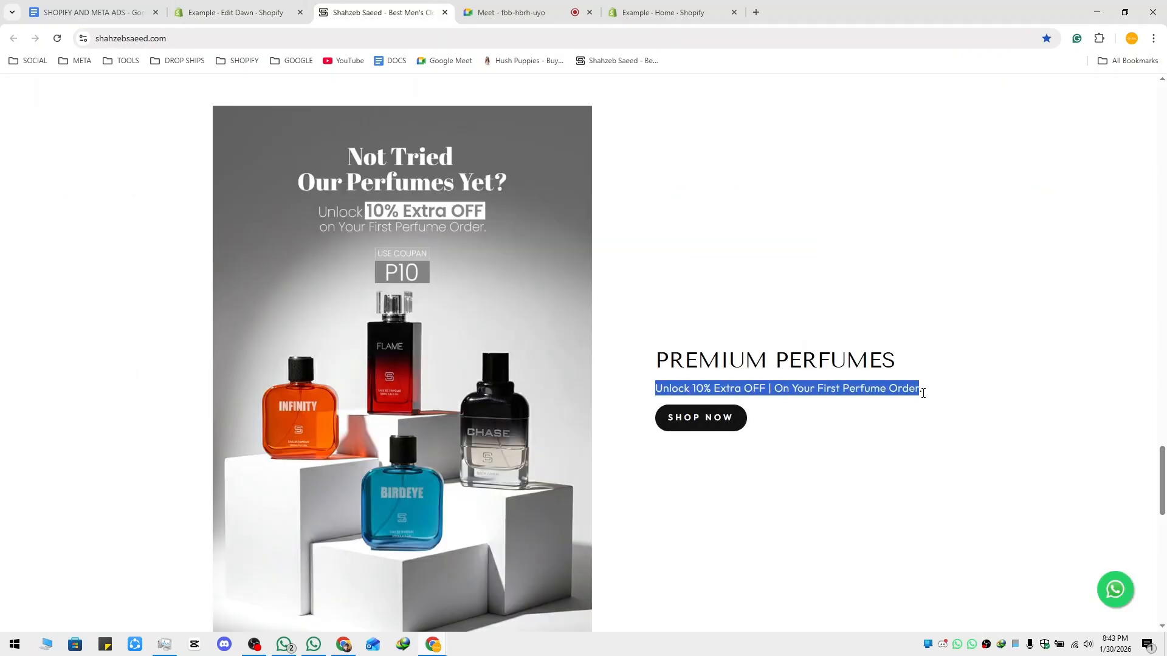
{"action": "left_click", "coordinate": [234, 7]}
{"action": "left_click", "coordinate": [377, 10]}
{"action": "left_click", "coordinate": [285, 8]}
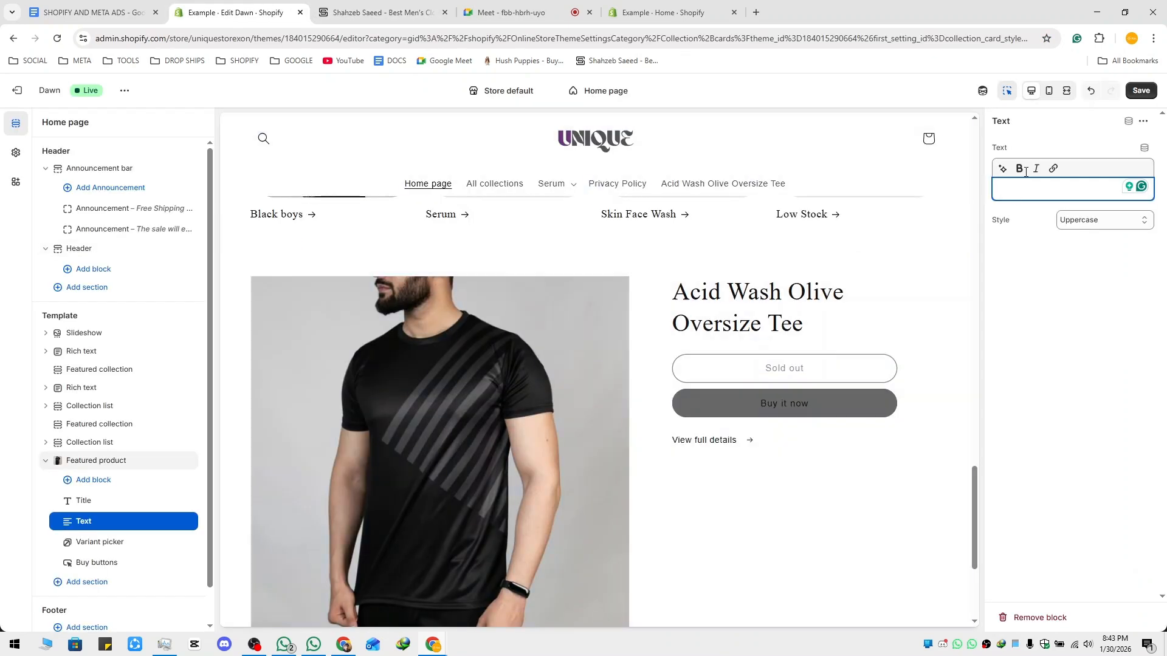
{"action": "key", "text": "ctrl+v"}
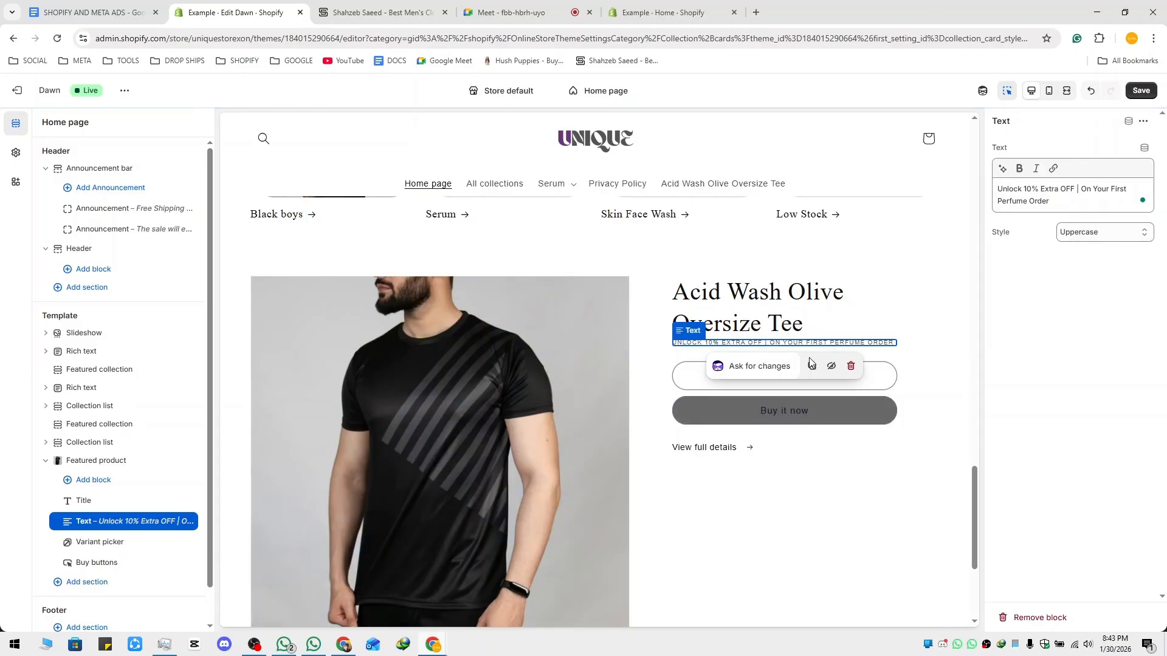
Try the Subtitle style on the promotional Text block, and settle on the Body style.
{"action": "left_click", "coordinate": [1089, 237]}
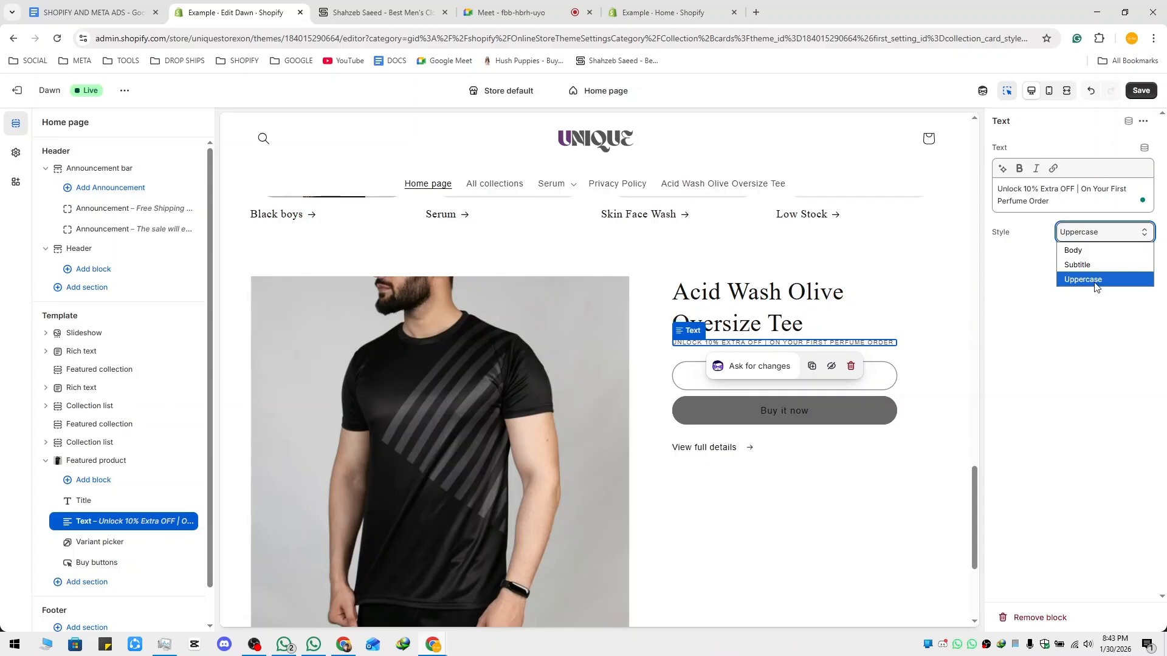
{"action": "left_click", "coordinate": [1095, 266]}
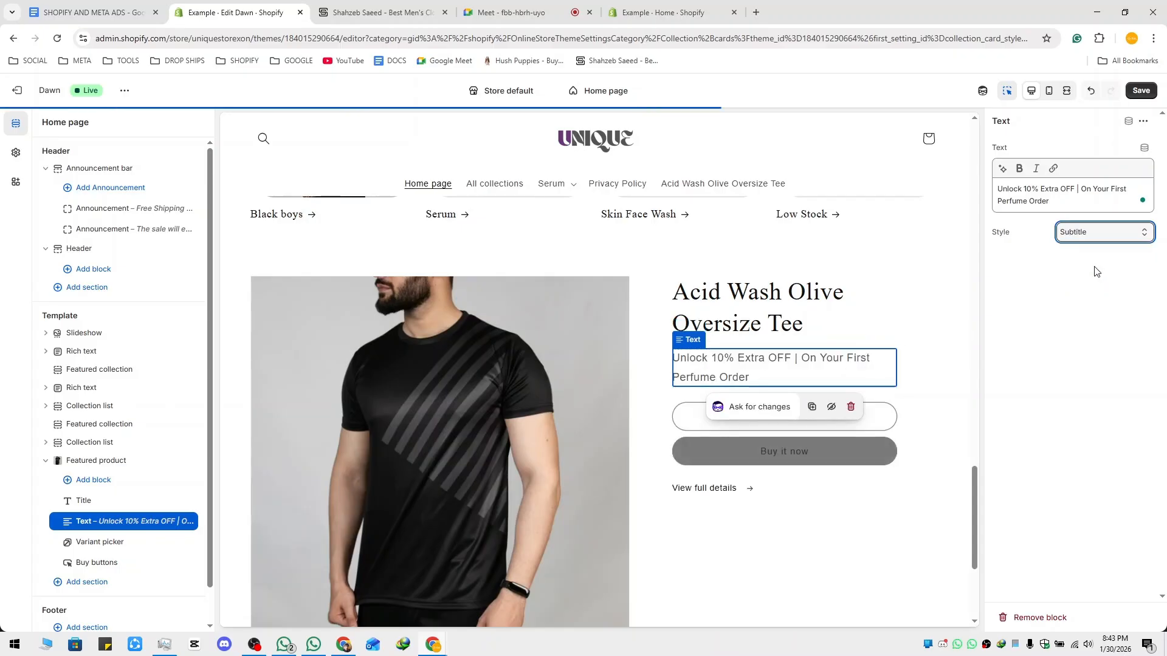
{"action": "left_click", "coordinate": [1092, 243]}
{"action": "left_click", "coordinate": [1093, 264]}
{"action": "left_click", "coordinate": [1094, 244]}
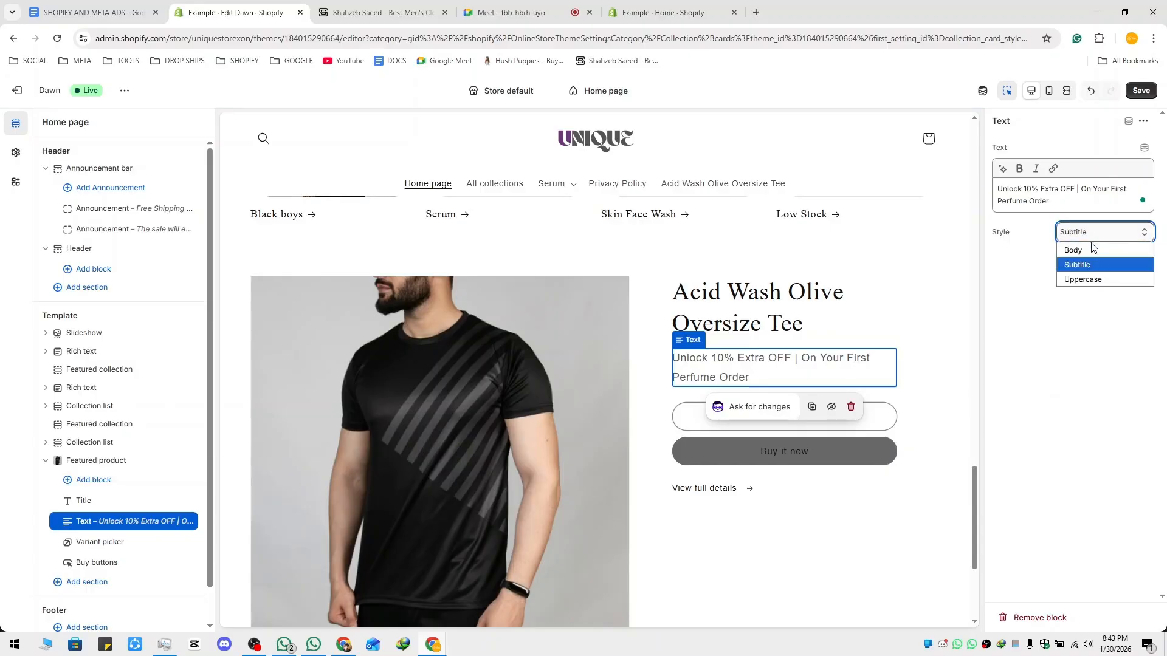
{"action": "left_click", "coordinate": [1089, 255]}
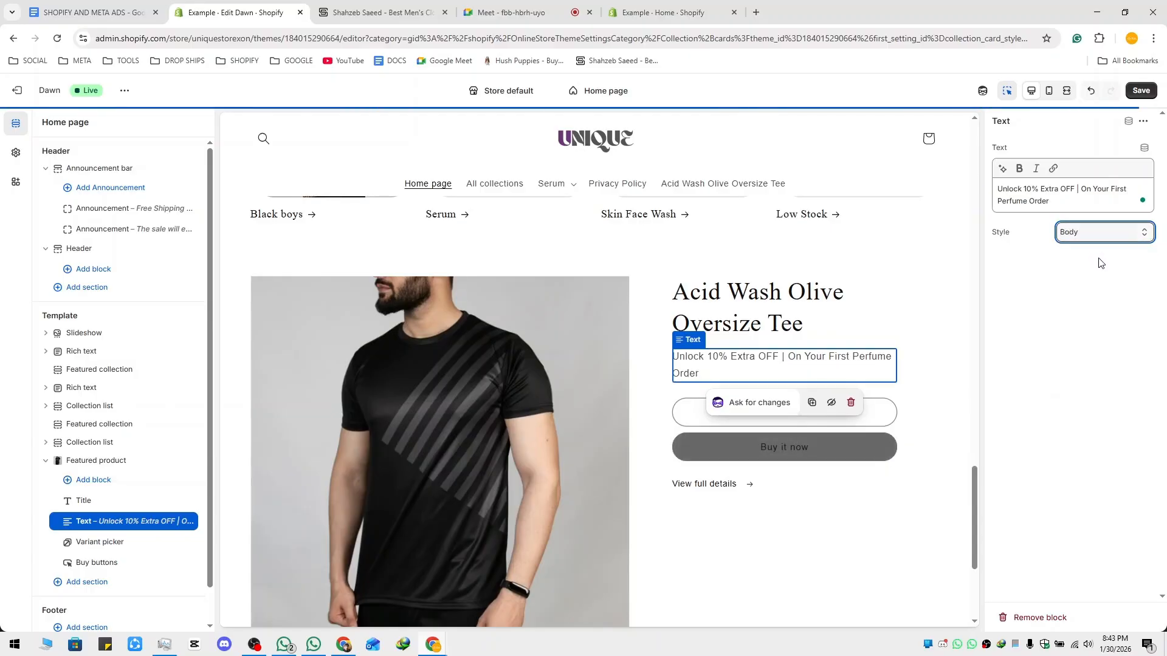
{"action": "left_click", "coordinate": [1100, 235]}
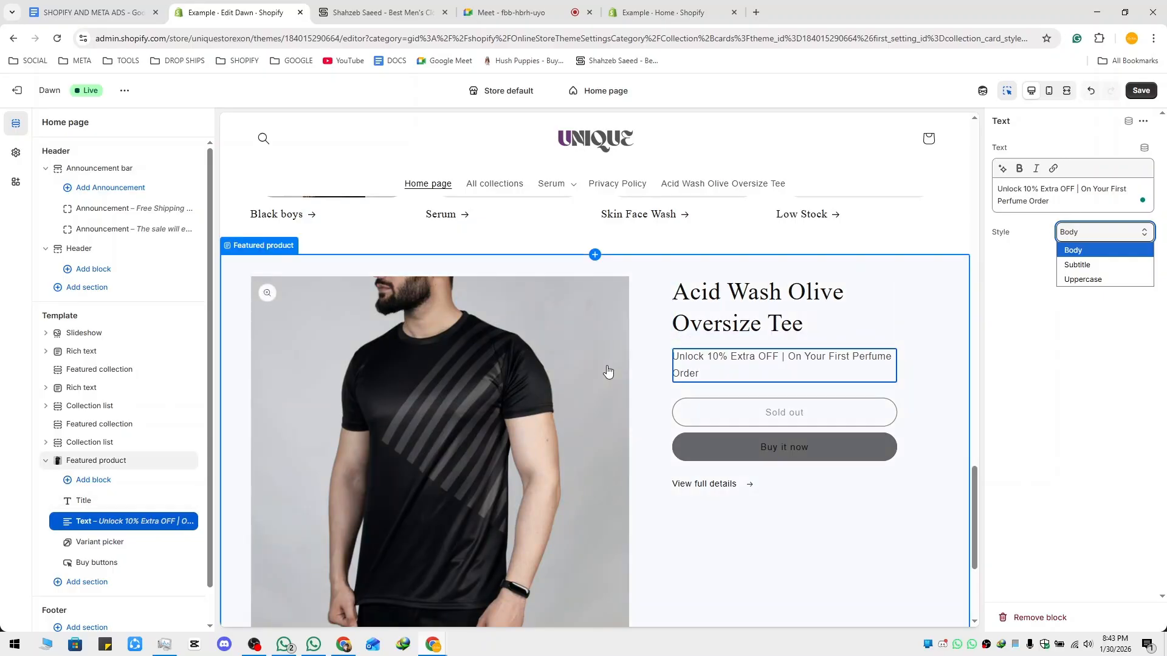
Remove the Variant picker block from the Featured product section and disable gift card sending options for the Buy buttons.
{"action": "left_click", "coordinate": [105, 543]}
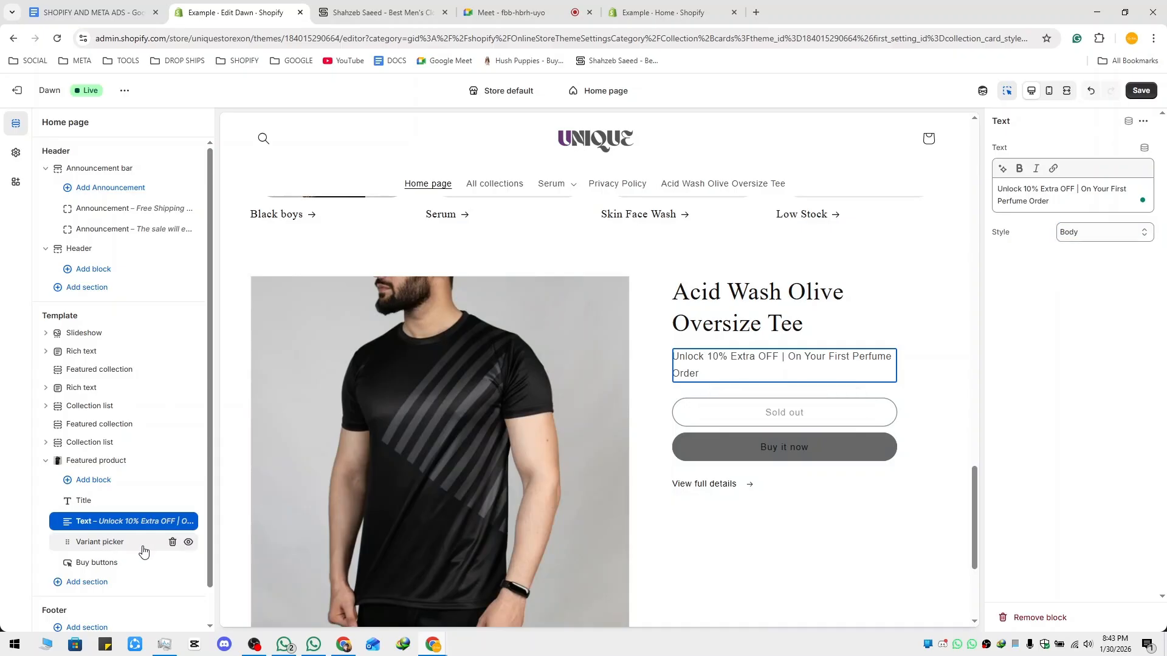
{"action": "left_click", "coordinate": [172, 542]}
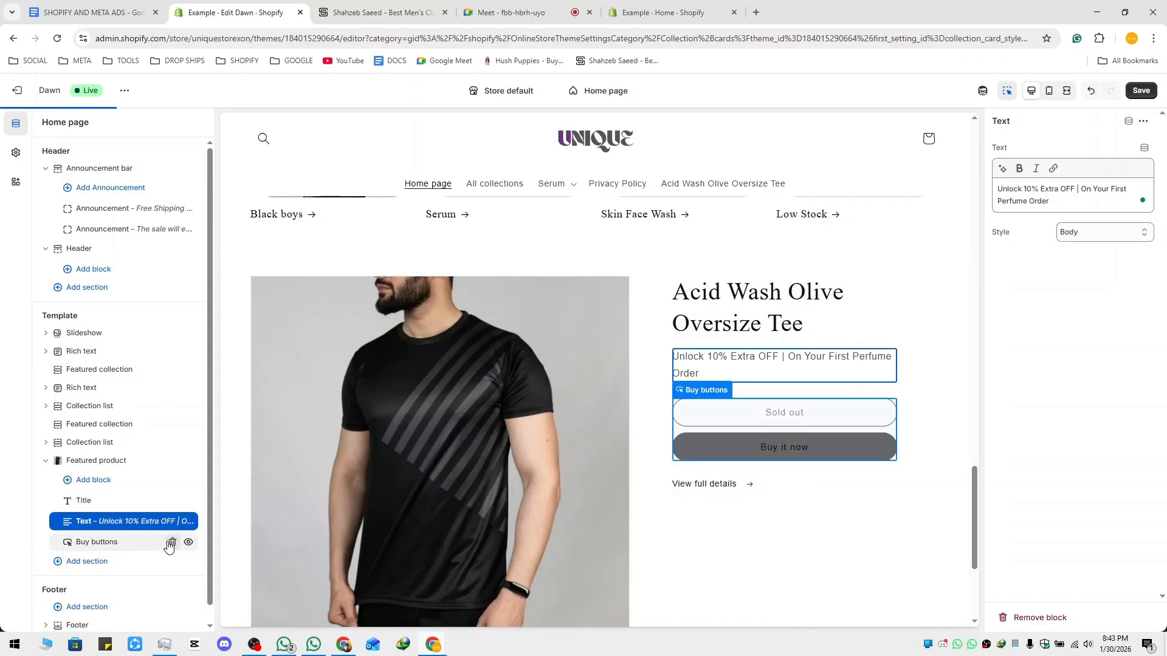
{"action": "left_click", "coordinate": [111, 543]}
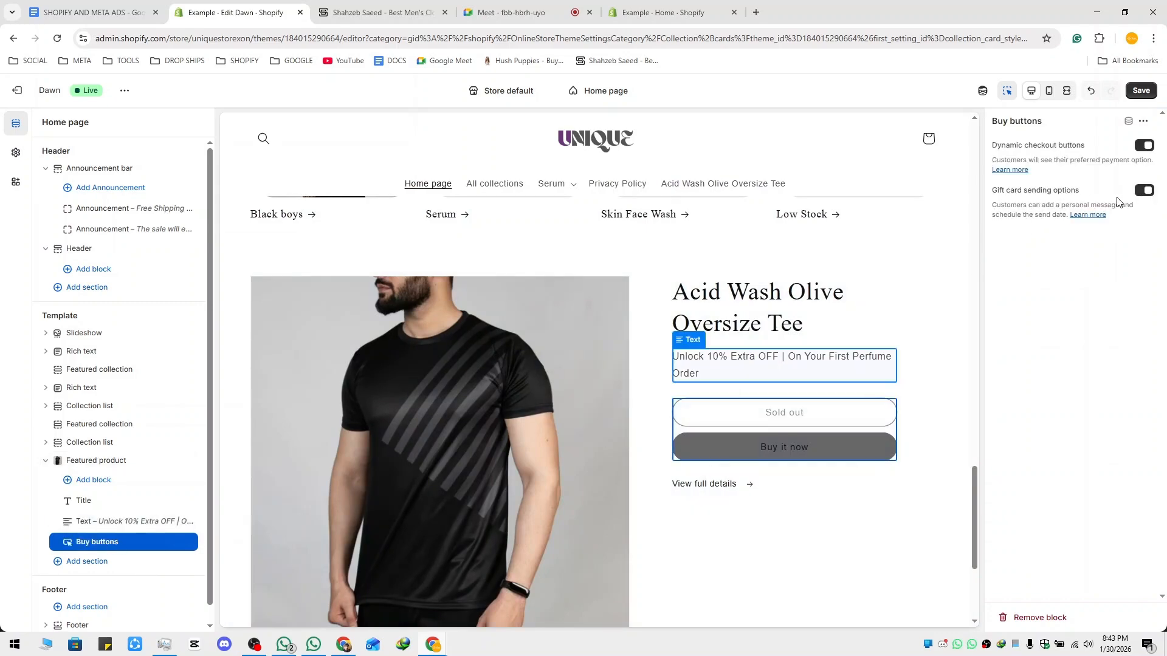
{"action": "left_click", "coordinate": [1144, 191]}
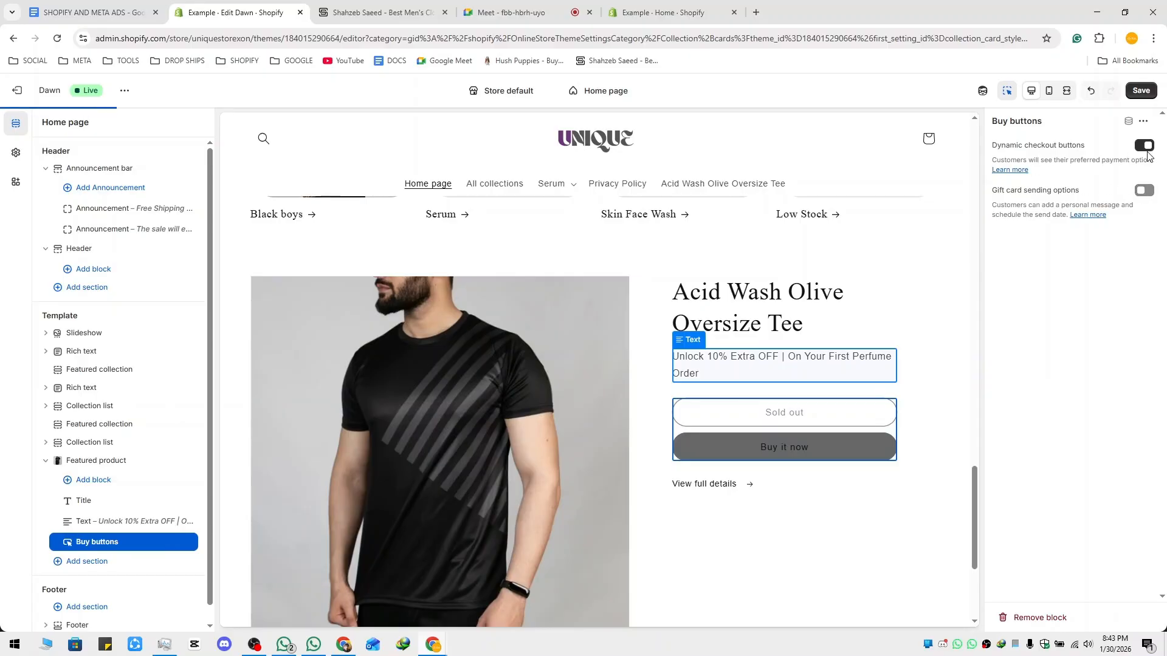
Try the Small media width and the Fill image fit on the Featured product section, then restore Medium and Original.
{"action": "left_click", "coordinate": [96, 463]}
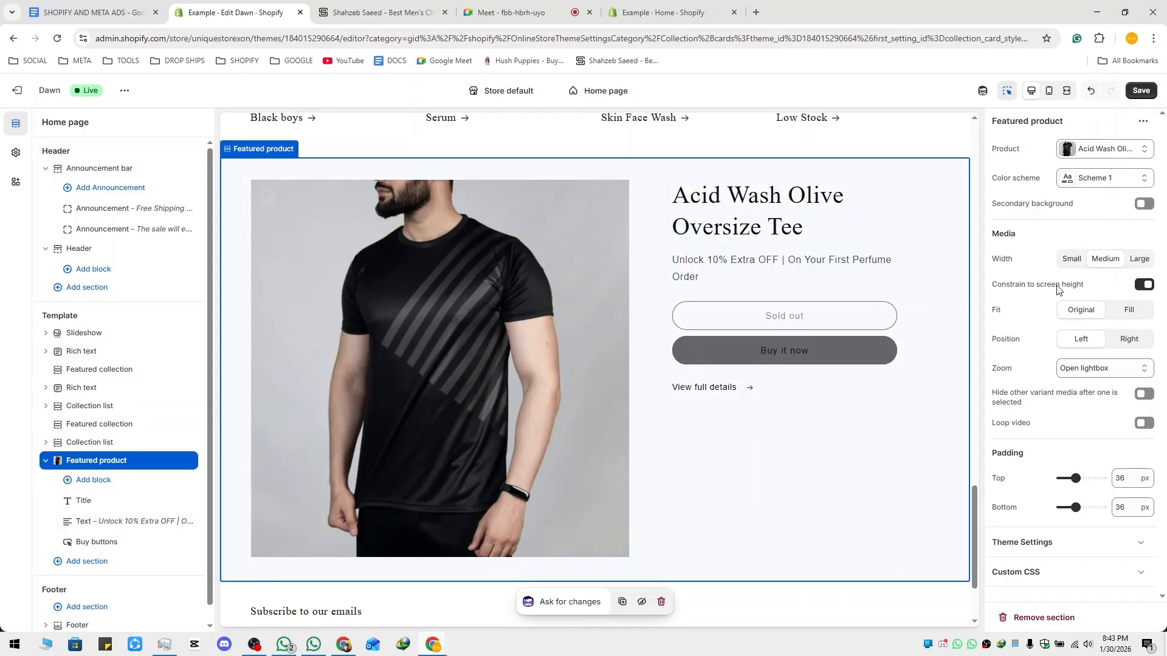
{"action": "left_click", "coordinate": [1074, 260]}
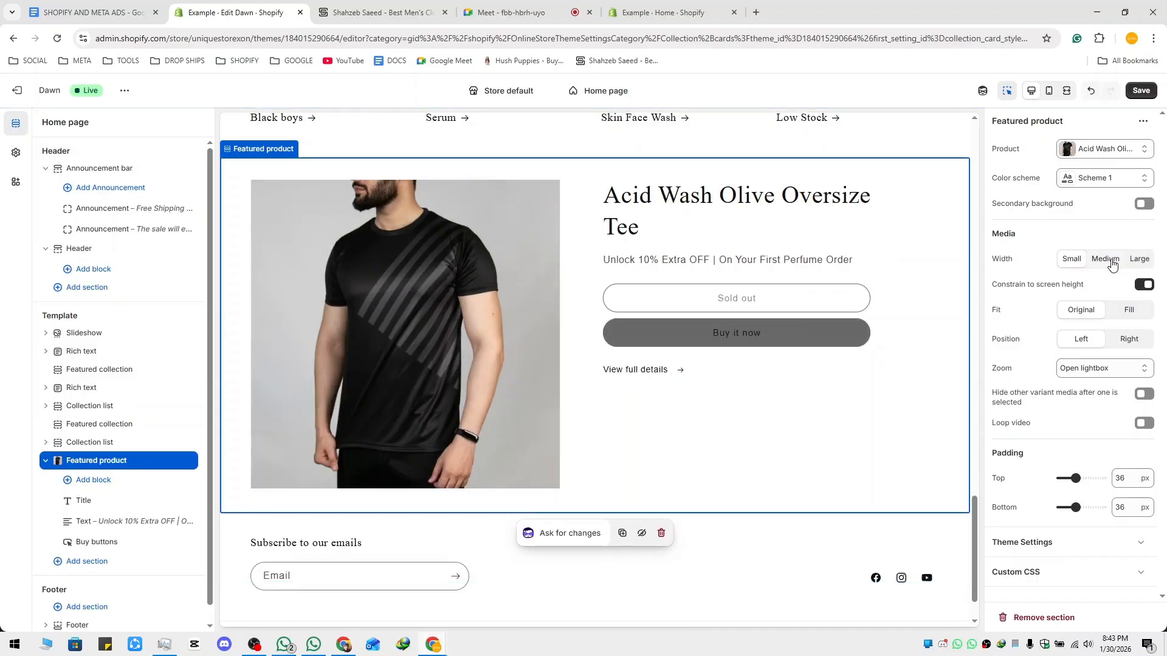
{"action": "left_click", "coordinate": [380, 12]}
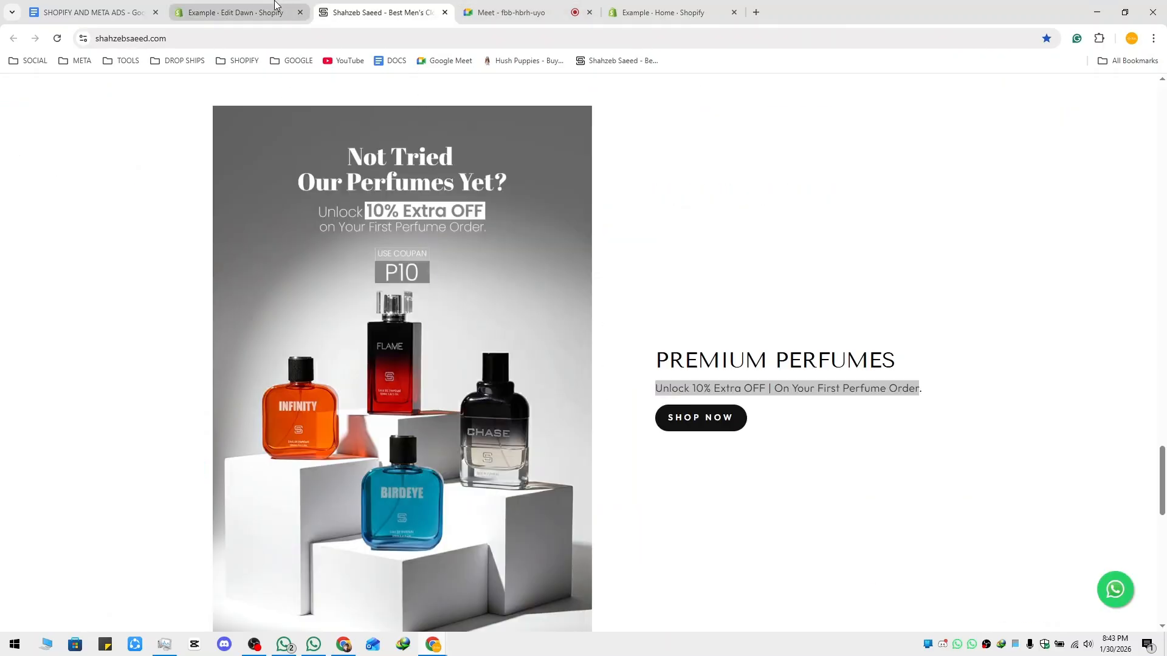
{"action": "left_click", "coordinate": [274, 5]}
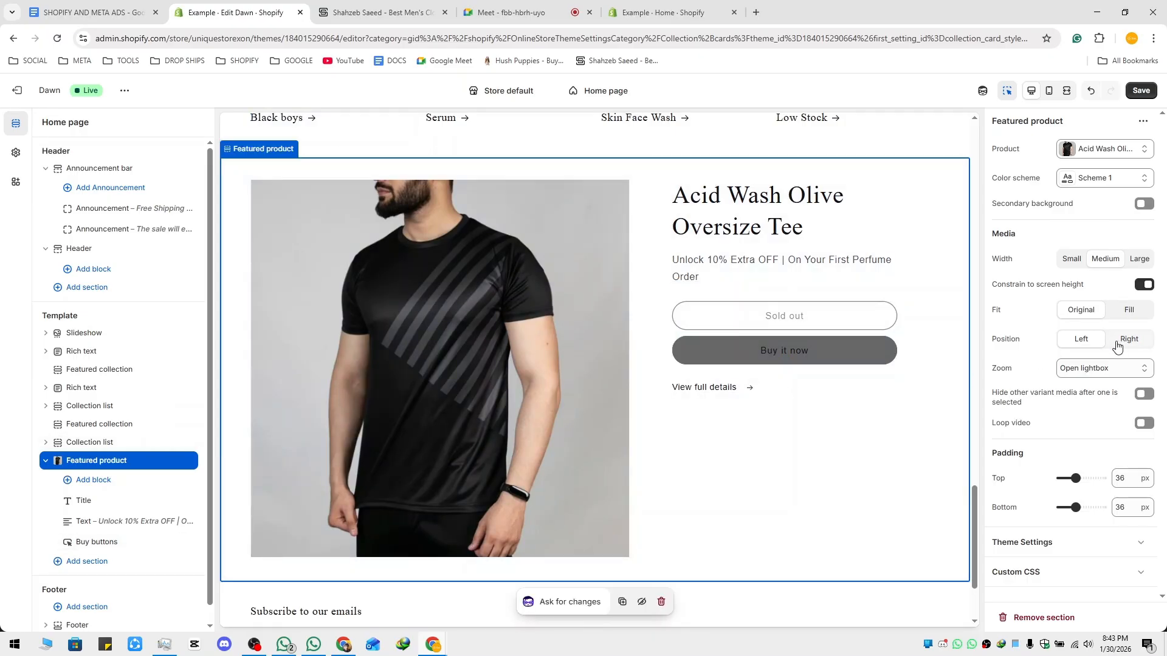
{"action": "left_click", "coordinate": [1124, 314]}
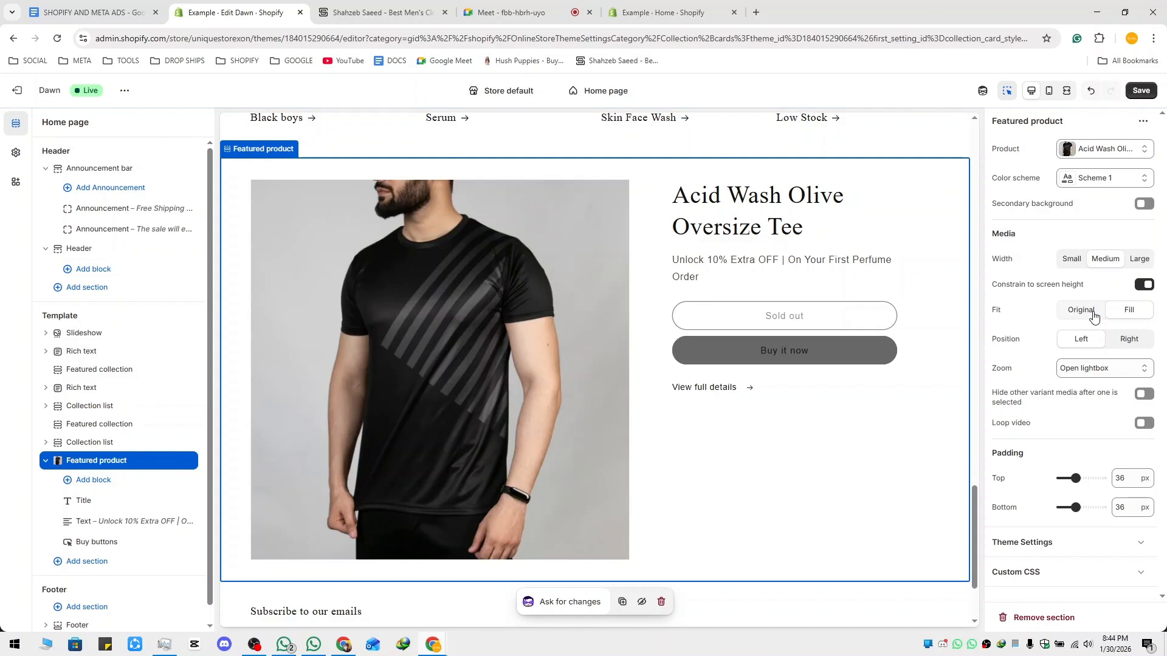
{"action": "left_click", "coordinate": [1093, 316]}
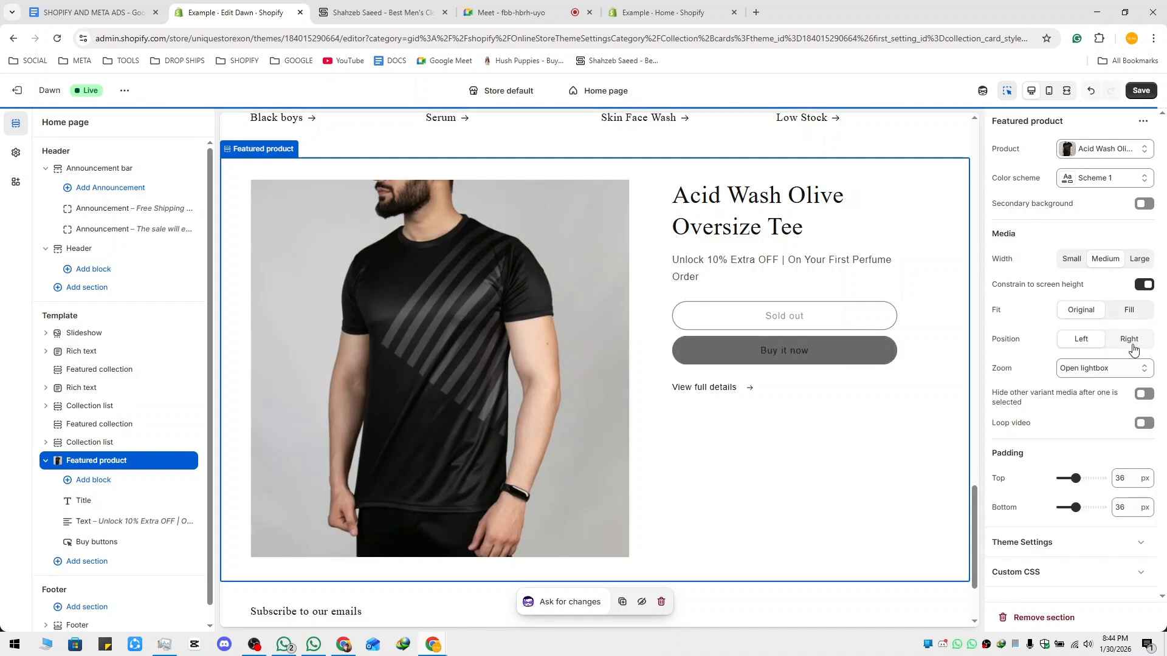
Try the Click and hover zoom on the Featured product's media, then restore Open lightbox.
{"action": "left_click", "coordinate": [1113, 368]}
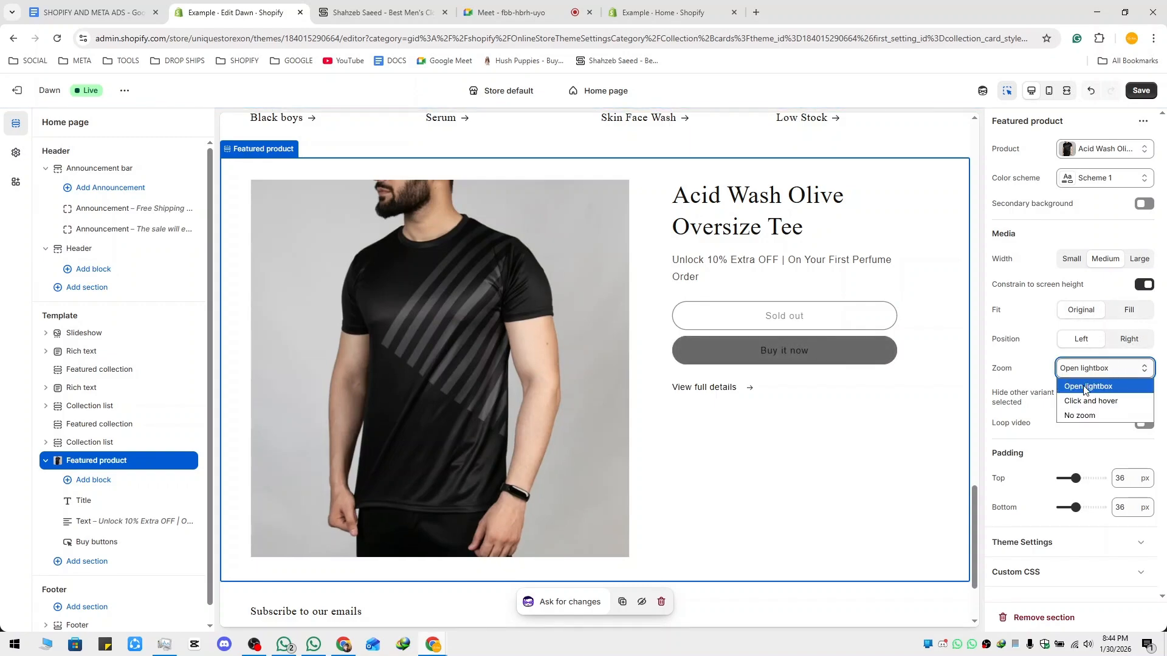
{"action": "mouse_move", "coordinate": [274, 206]}
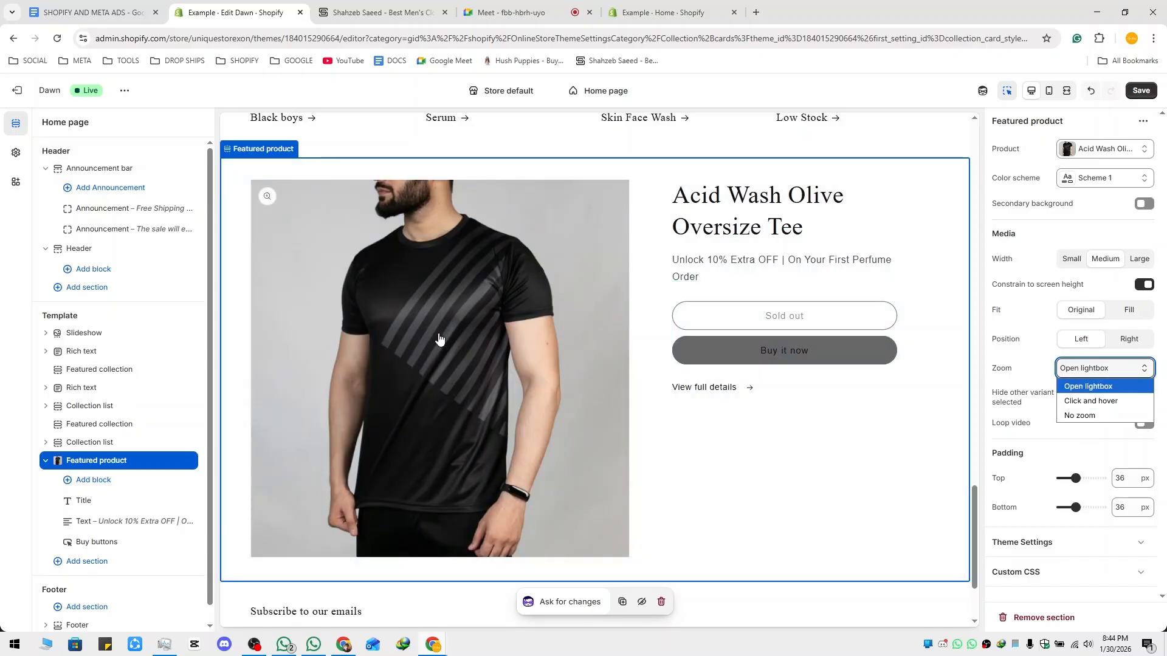
{"action": "left_click", "coordinate": [1098, 409]}
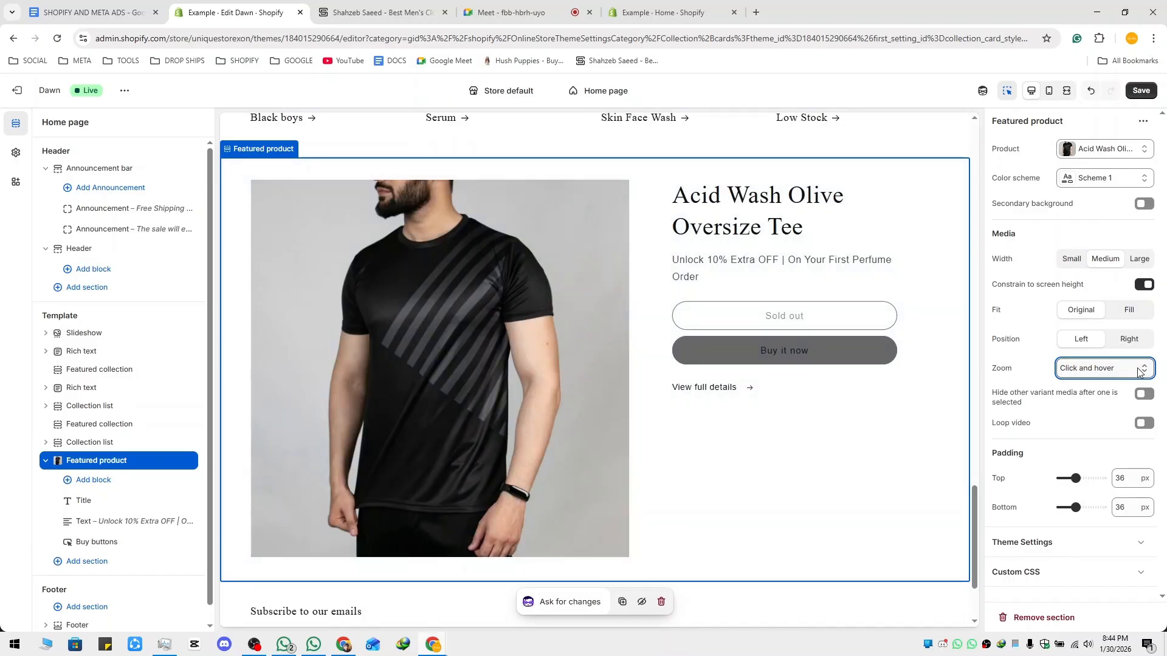
{"action": "left_click", "coordinate": [1113, 368]}
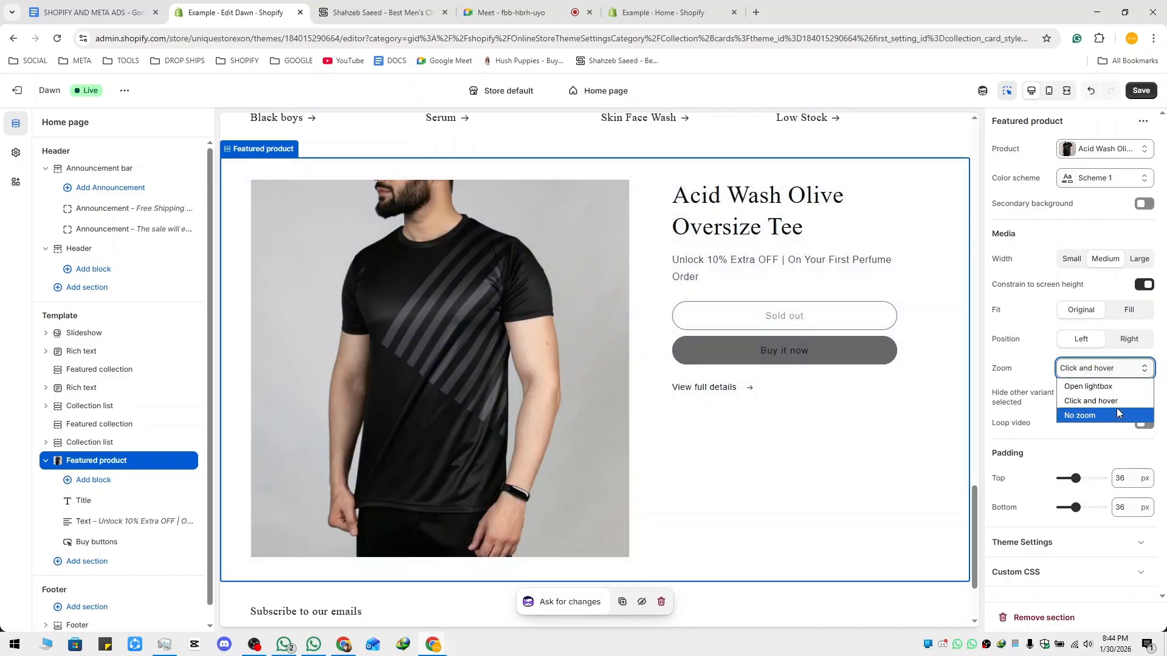
{"action": "left_click", "coordinate": [1088, 387]}
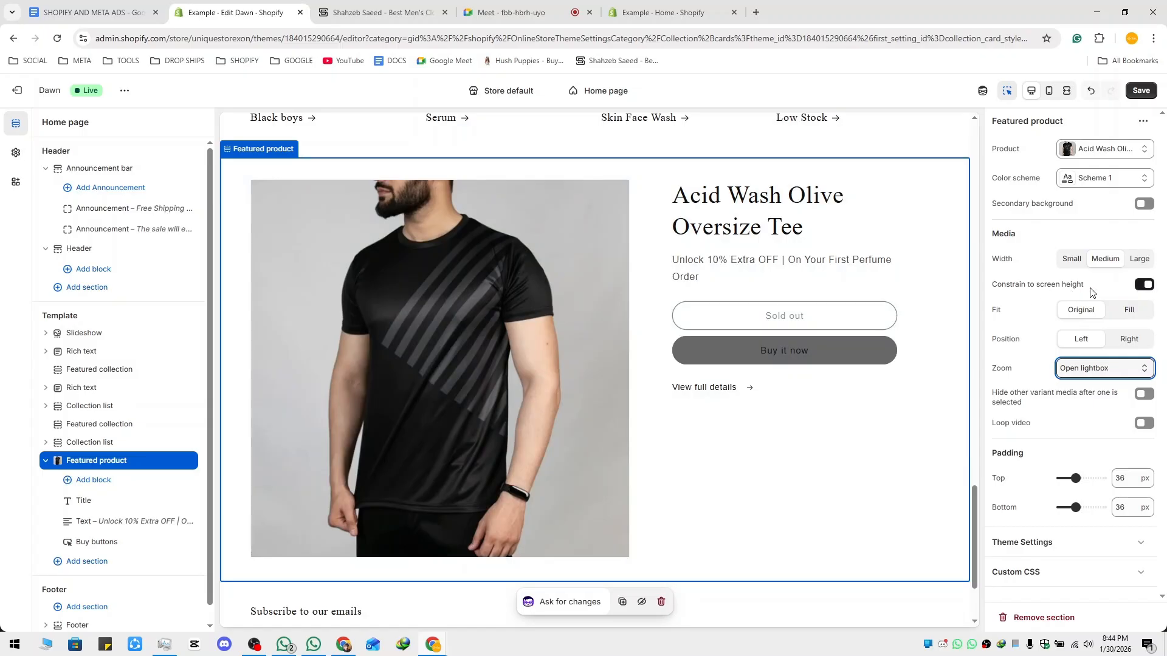
Turn off Constrain to screen height for the Featured product's media and compare the layout with the reference store's Premium Perfumes section.
{"action": "left_click", "coordinate": [1150, 286]}
{"action": "left_click", "coordinate": [1149, 287]}
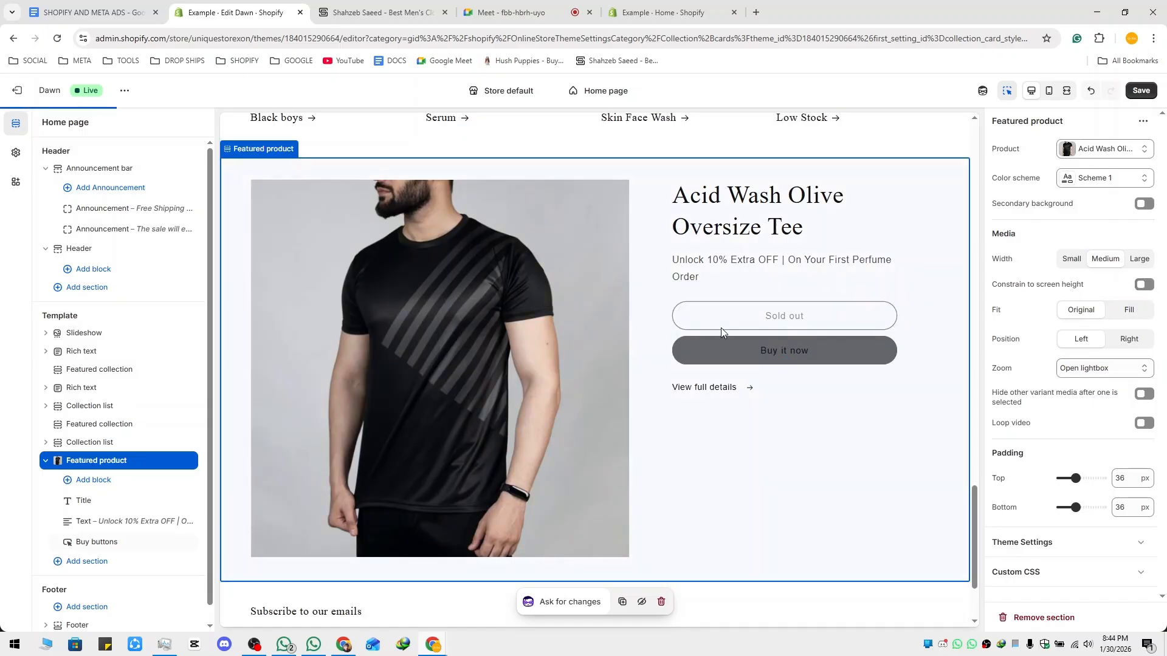
{"action": "left_click", "coordinate": [433, 17]}
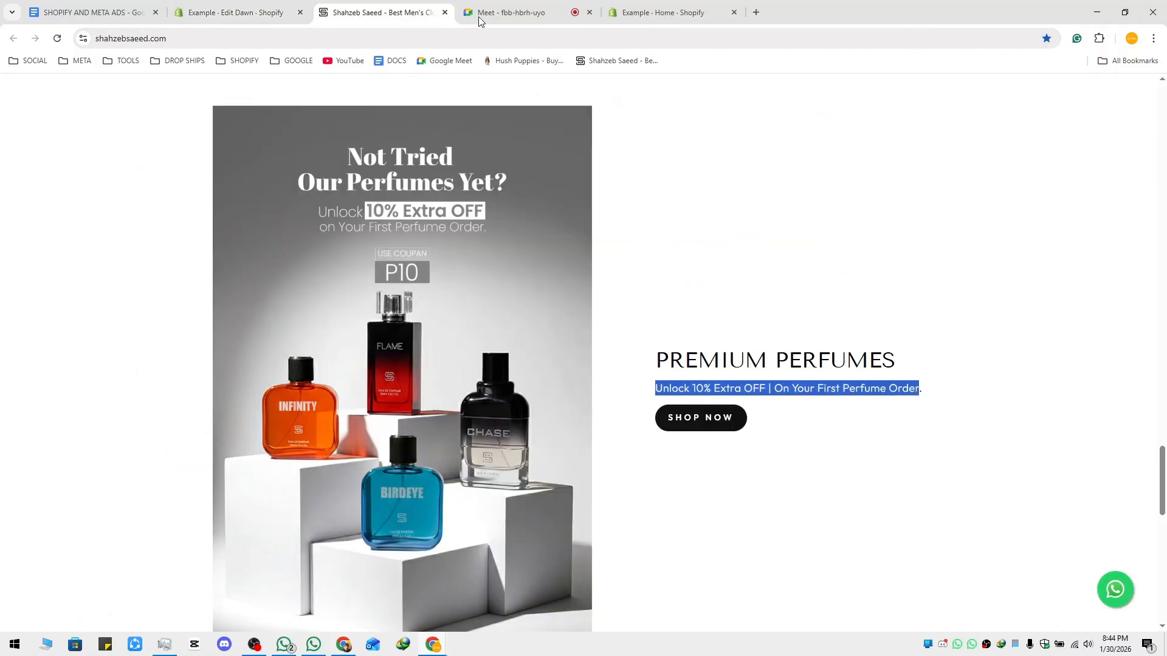
{"action": "scroll", "coordinate": [691, 293], "scroll_direction": "up", "scroll_amount": 4}
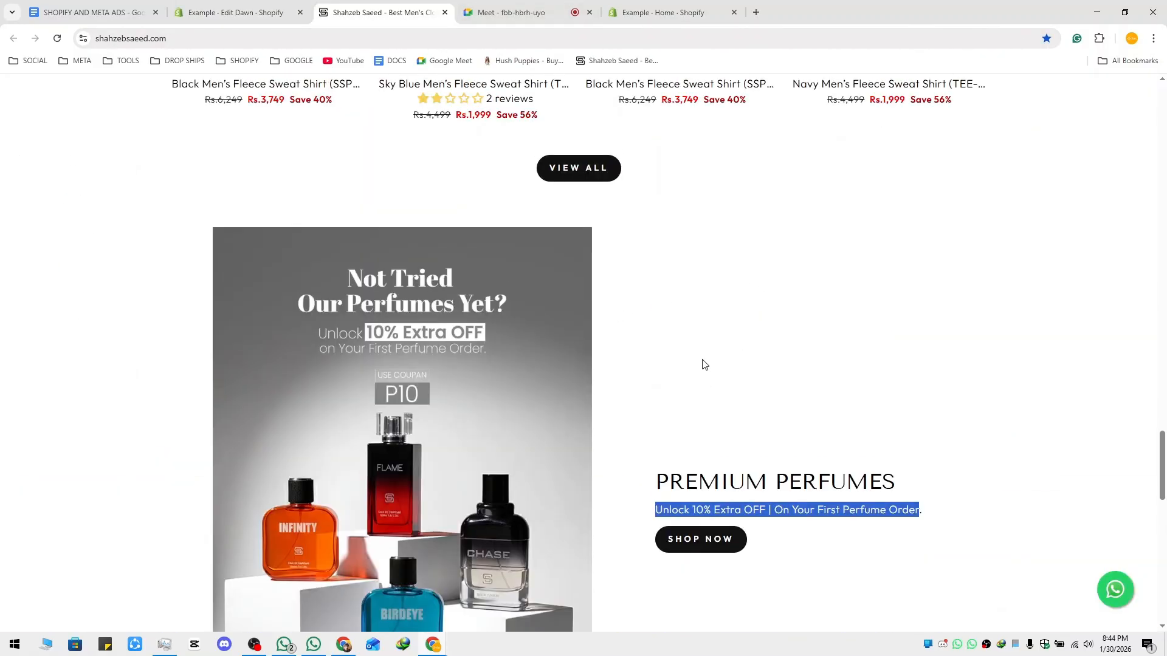
{"action": "scroll", "coordinate": [703, 364], "scroll_direction": "down", "scroll_amount": 2}
{"action": "left_click", "coordinate": [705, 486]}
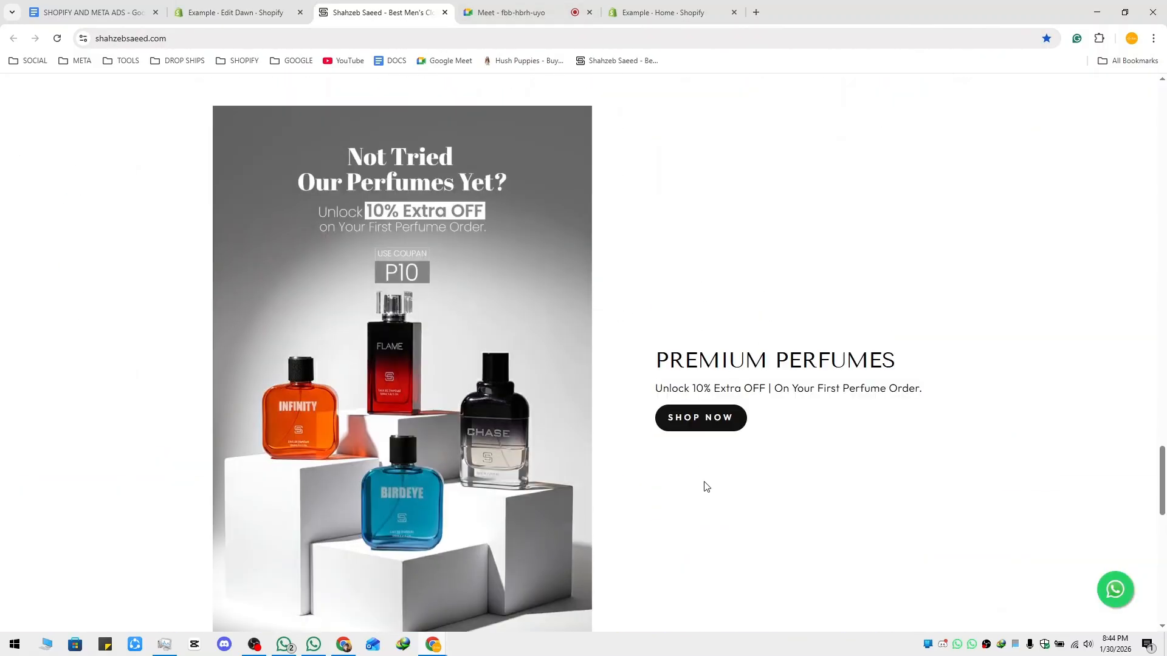
{"action": "left_click", "coordinate": [237, 13]}
Try the Right media position on the Featured product section, then restore Left.
{"action": "left_click", "coordinate": [742, 229]}
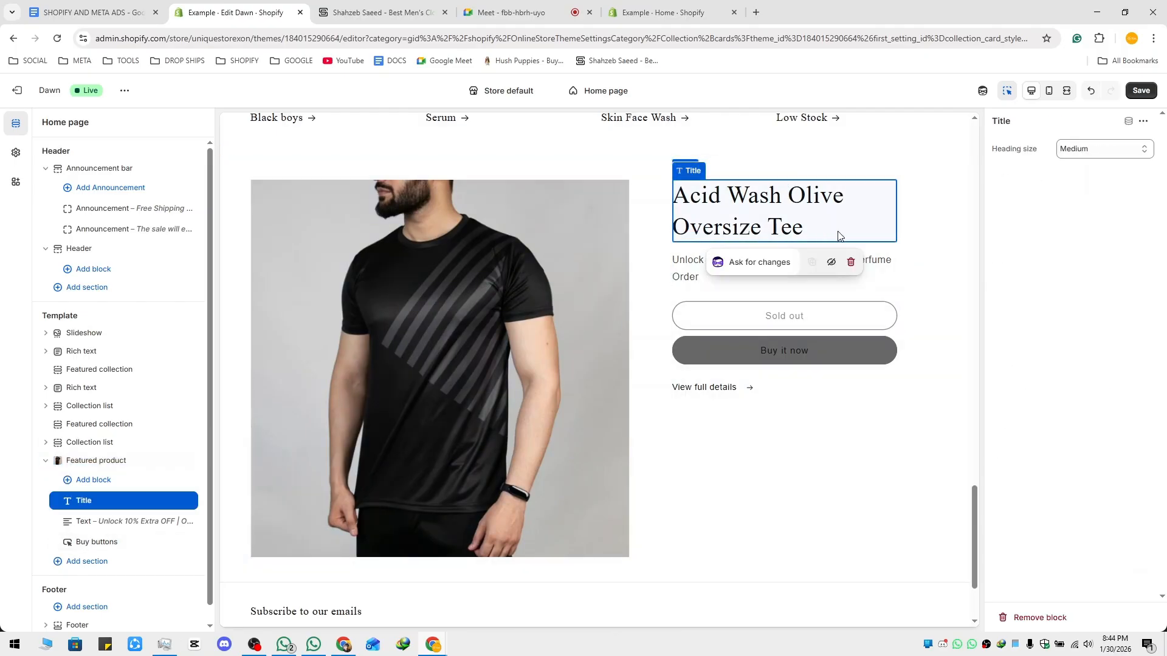
{"action": "left_click", "coordinate": [118, 463]}
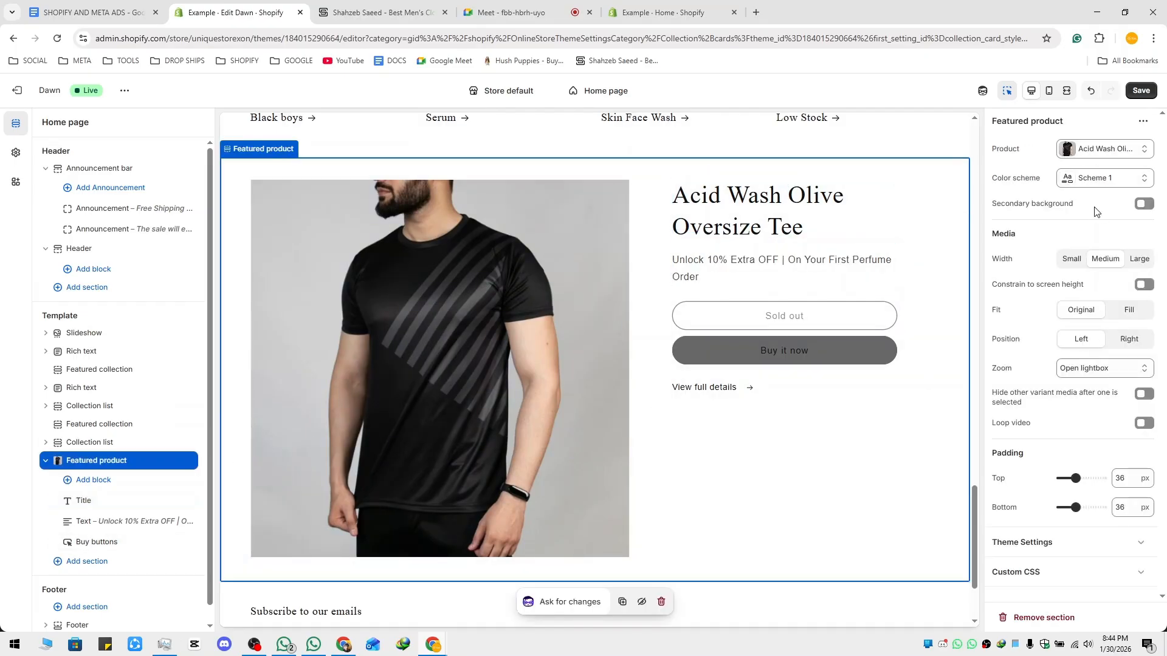
{"action": "left_click", "coordinate": [1131, 342]}
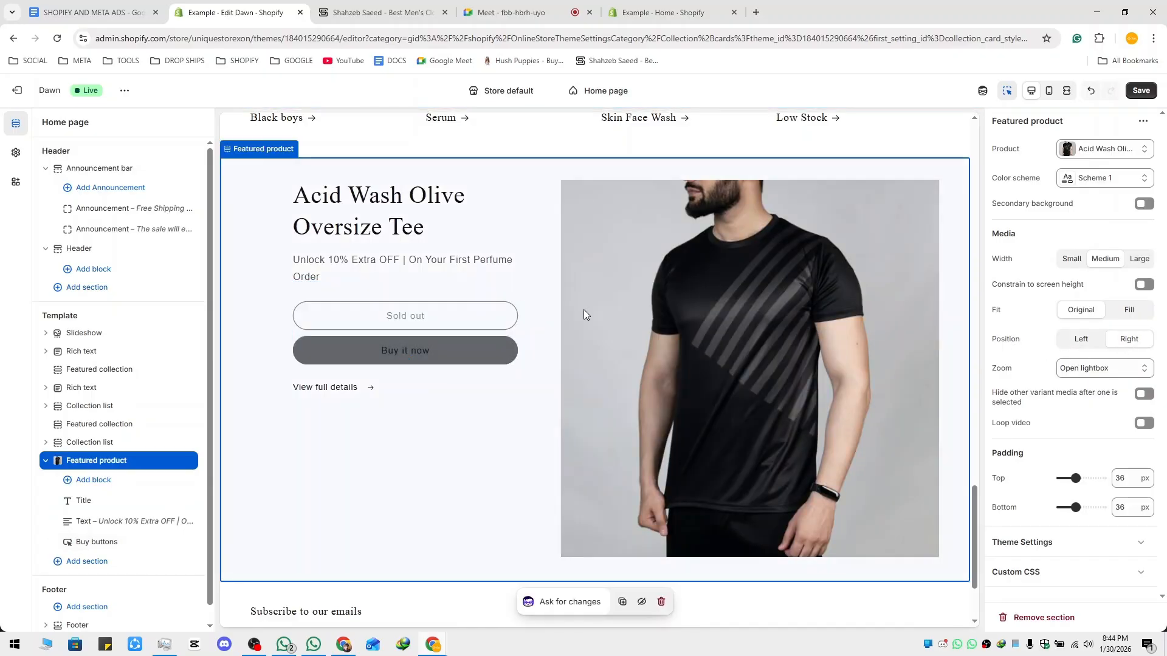
{"action": "left_click", "coordinate": [1082, 340]}
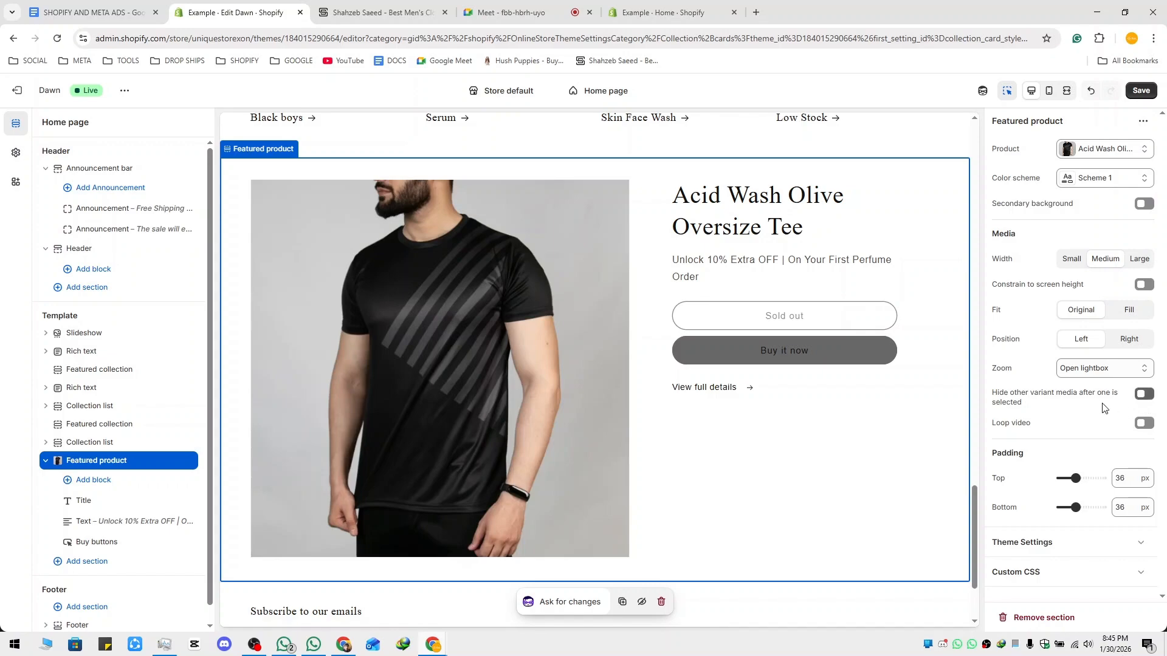
Review the Featured product's theme settings and the options of its Title, Text and Buy buttons blocks.
{"action": "left_click", "coordinate": [1053, 552]}
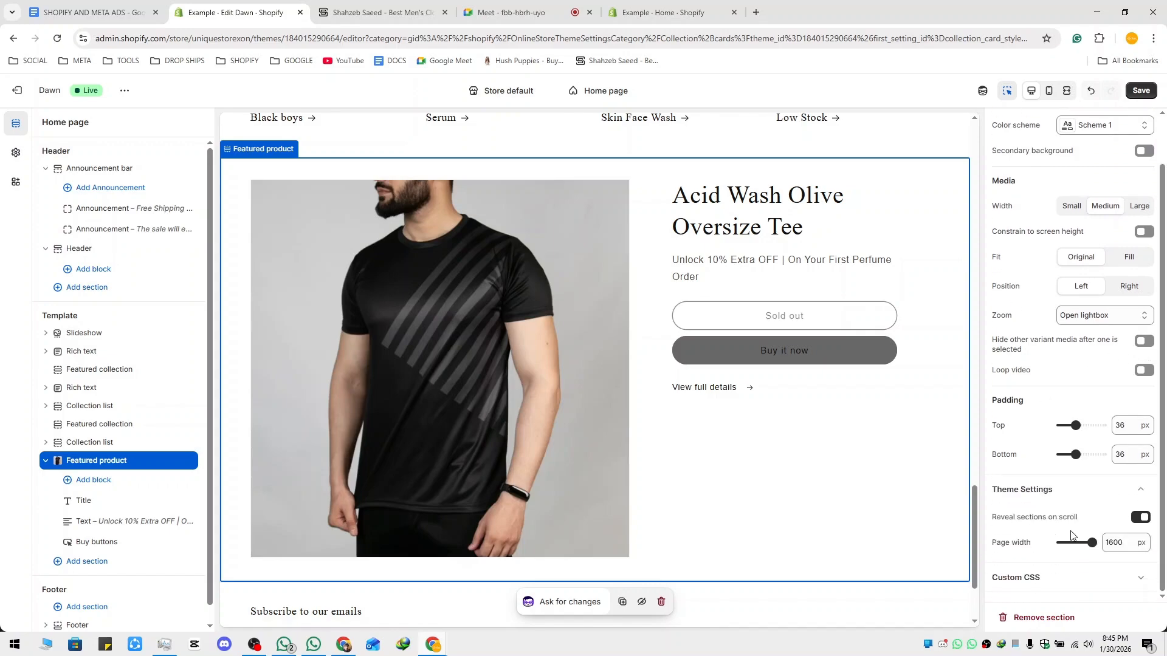
{"action": "scroll", "coordinate": [1051, 521], "scroll_direction": "up", "scroll_amount": 1}
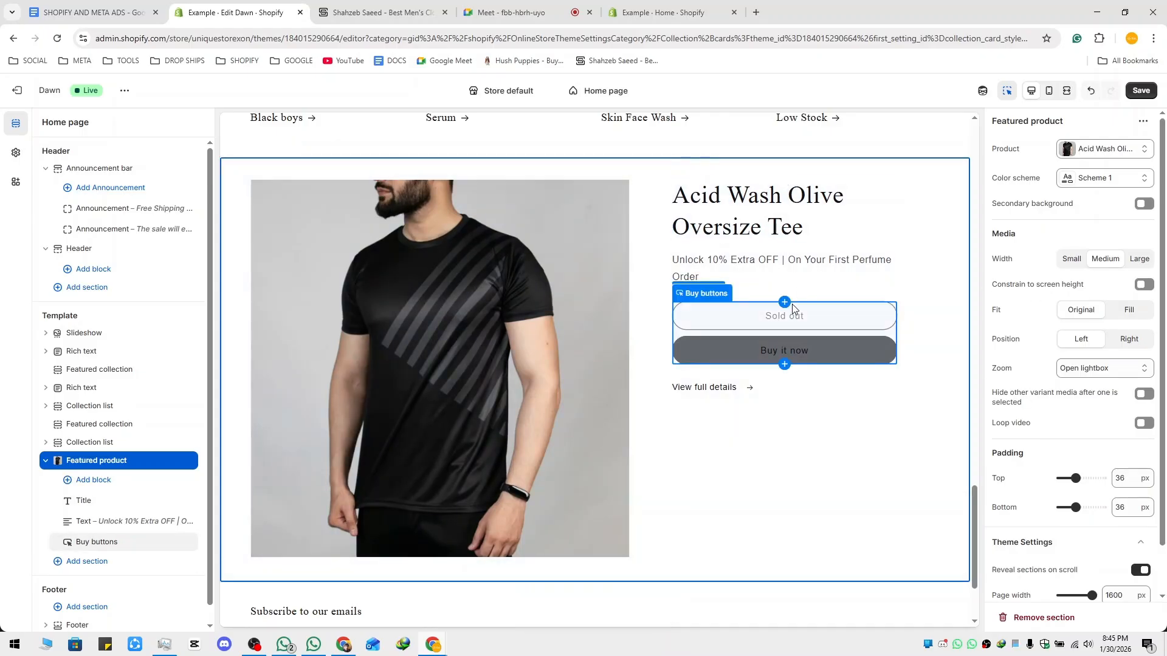
{"action": "left_click", "coordinate": [111, 512]}
{"action": "left_click", "coordinate": [114, 510]}
{"action": "left_click", "coordinate": [113, 507]}
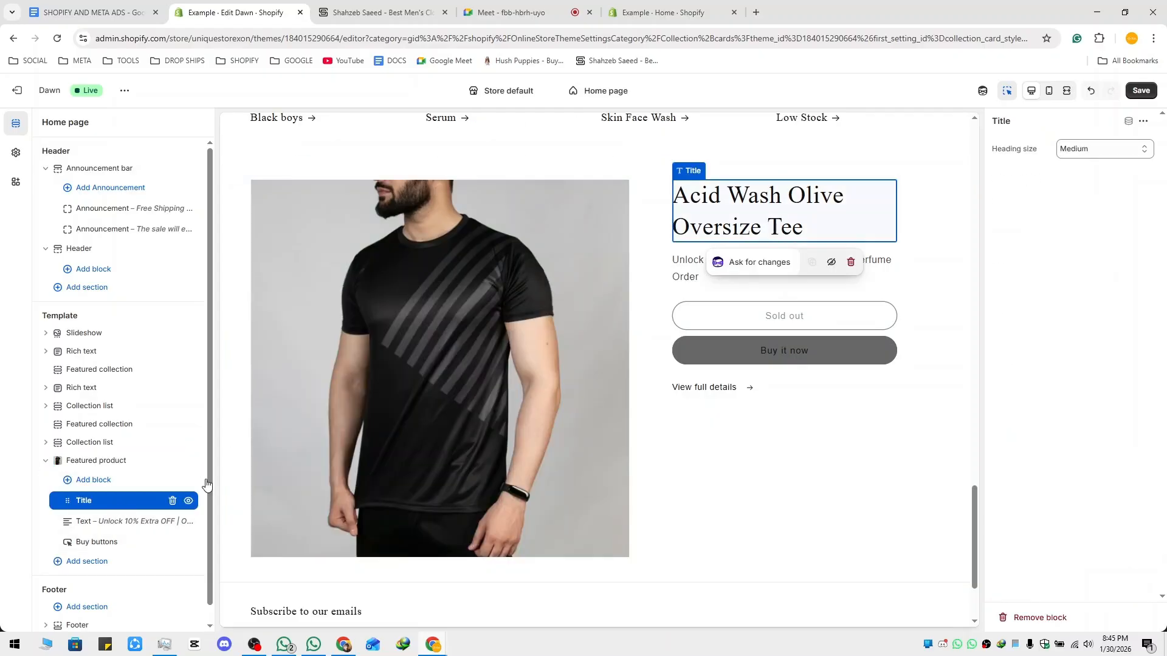
{"action": "left_click", "coordinate": [120, 522]}
{"action": "left_click", "coordinate": [113, 546]}
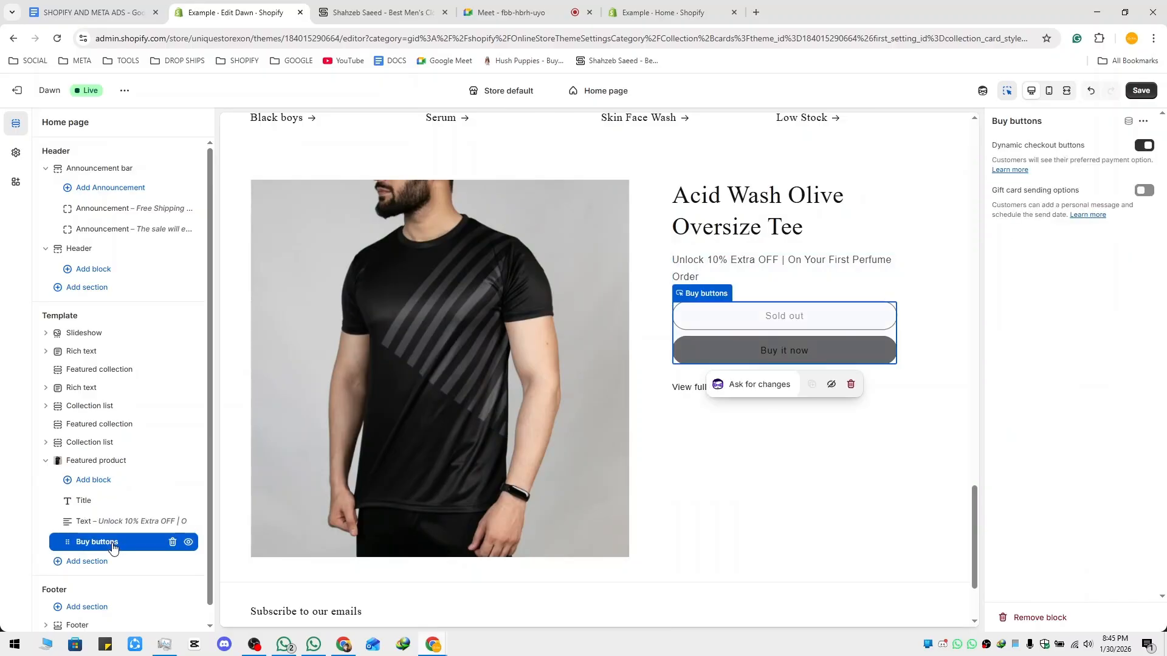
{"action": "left_click", "coordinate": [103, 504]}
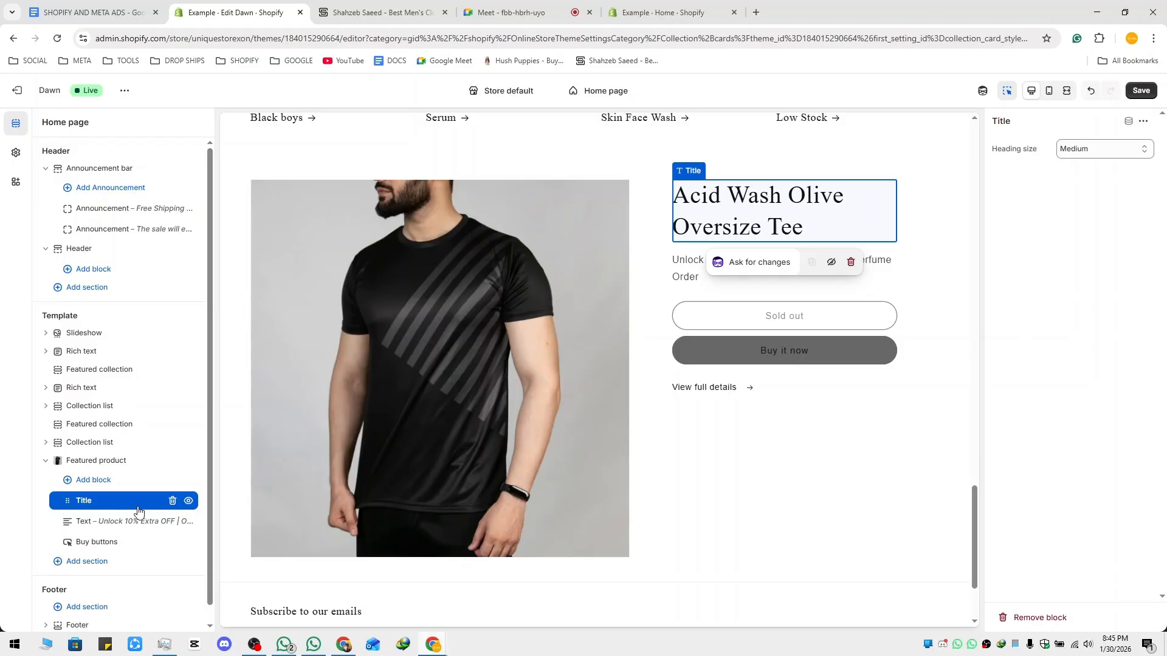
{"action": "left_click", "coordinate": [839, 469]}
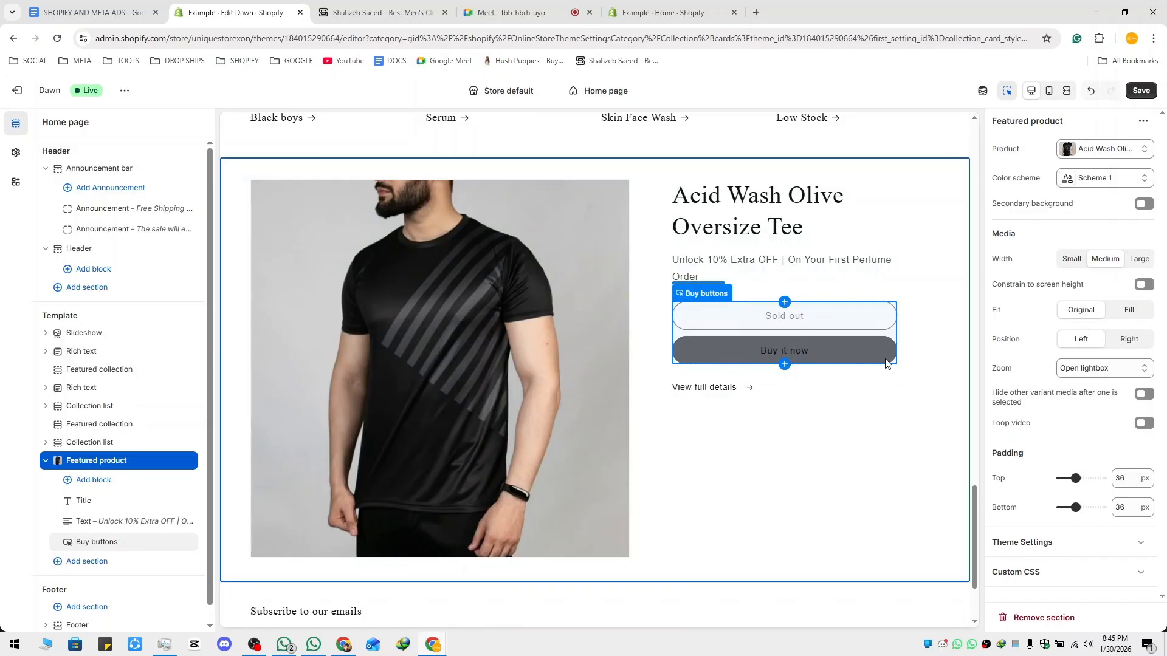
Try Scheme 5 and Scheme 1 as the Featured product's color scheme, and settle on Scheme 2.
{"action": "left_click", "coordinate": [1103, 178]}
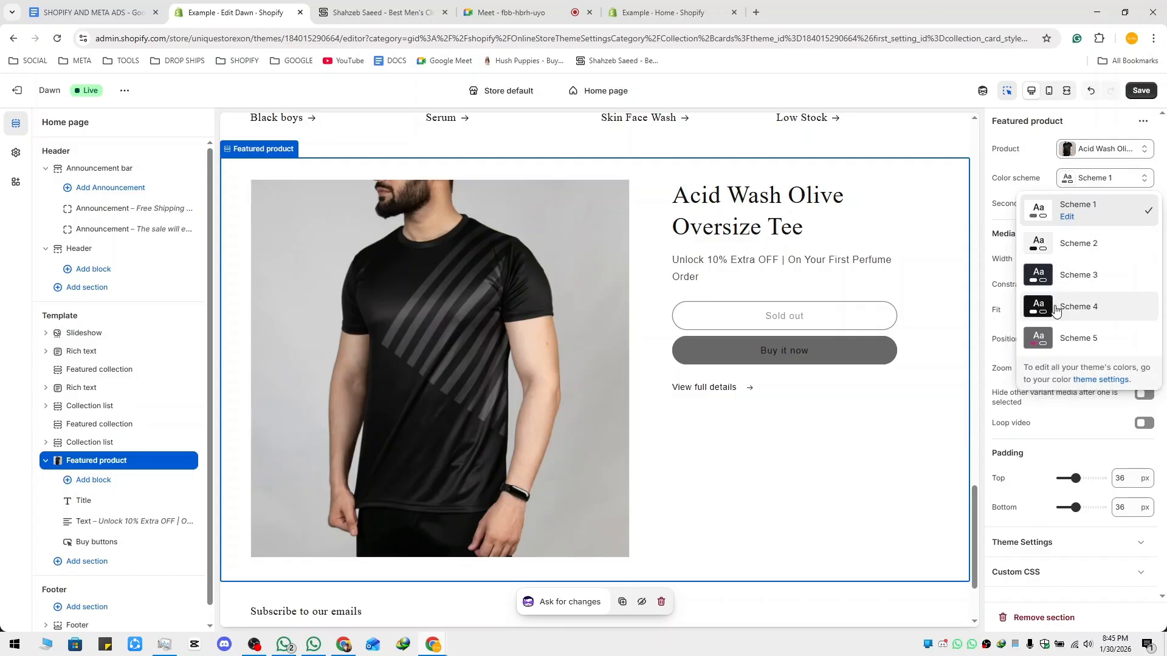
{"action": "left_click", "coordinate": [1037, 341]}
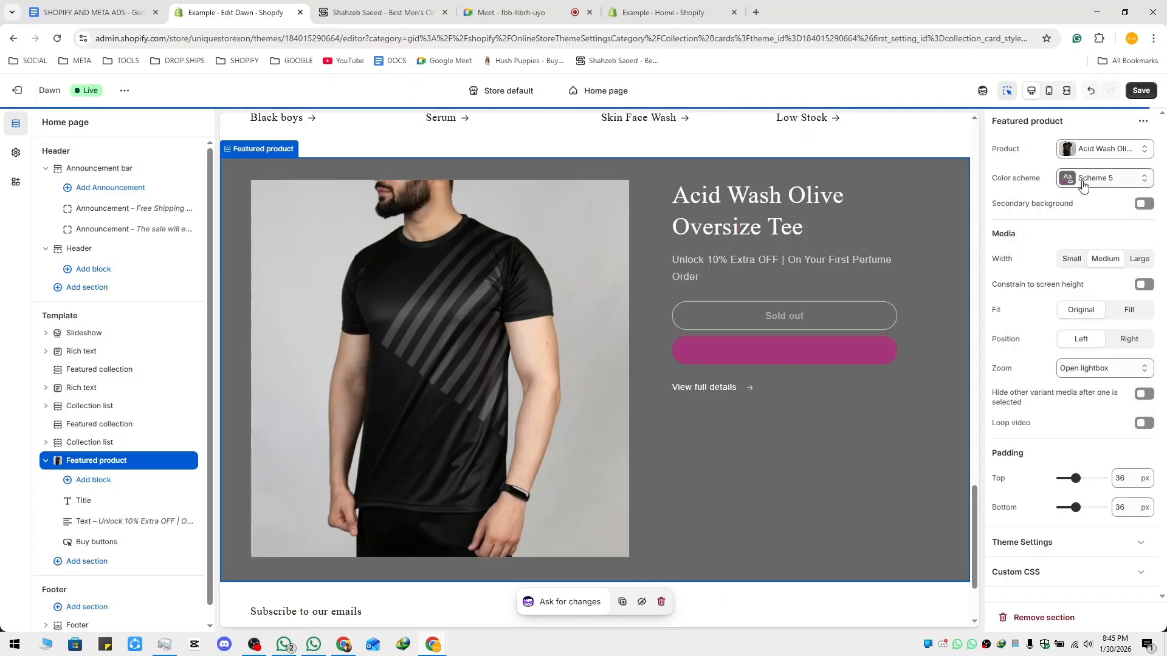
{"action": "left_click", "coordinate": [1078, 182]}
{"action": "left_click", "coordinate": [1063, 216]}
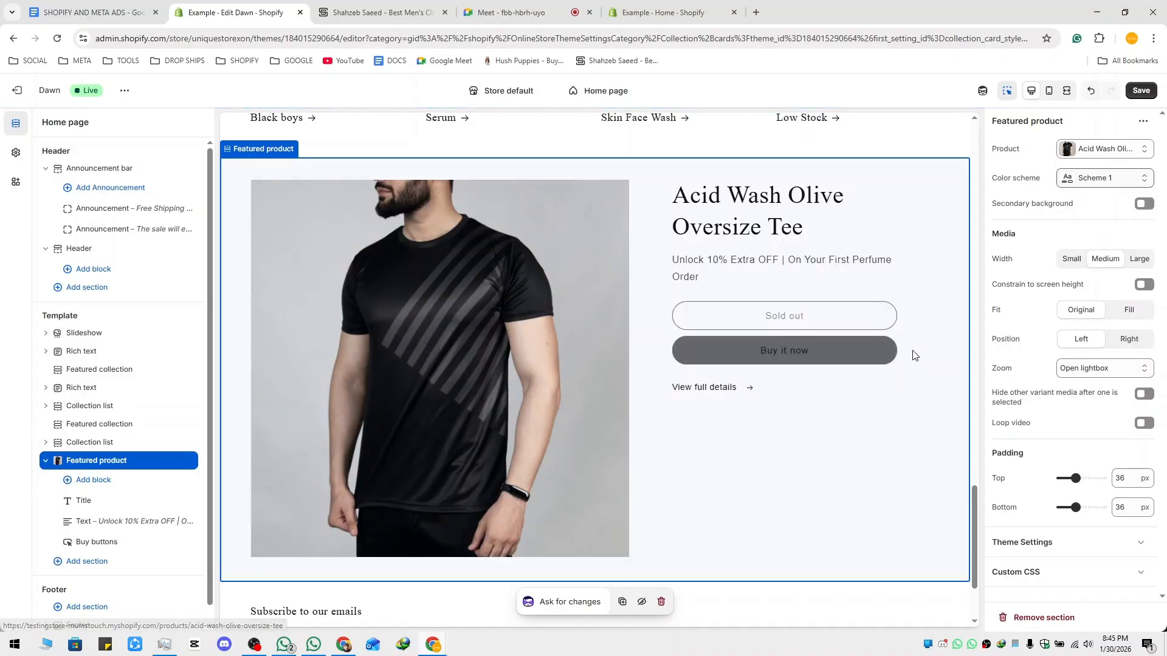
{"action": "left_click", "coordinate": [1077, 178]}
{"action": "left_click", "coordinate": [1058, 245]}
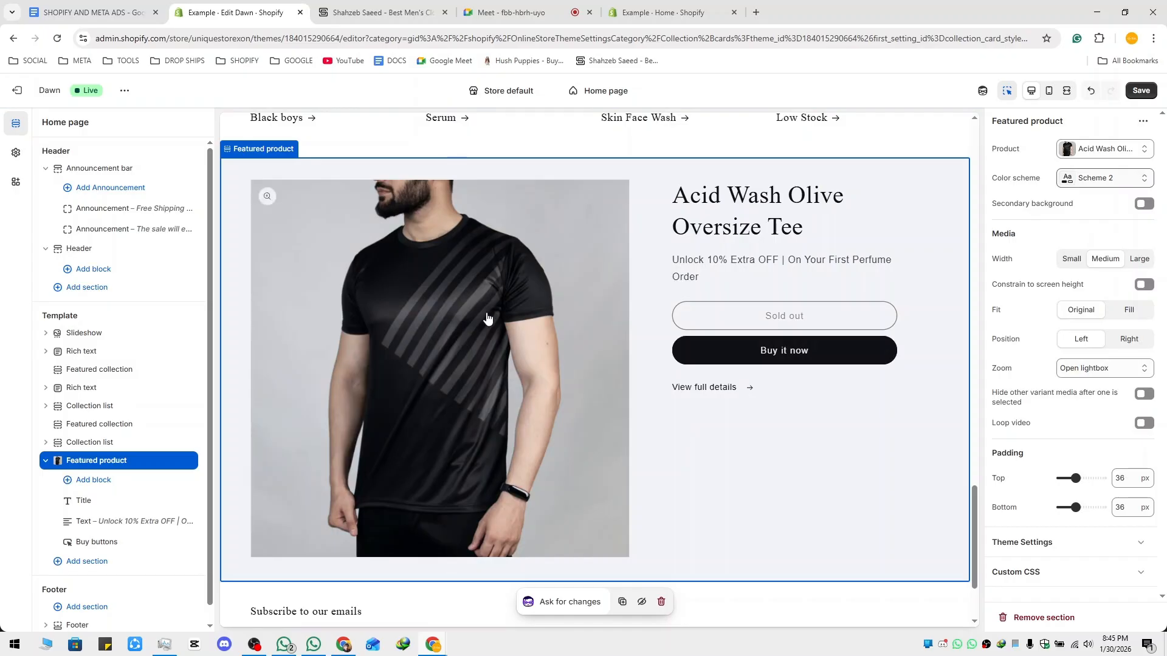
Check the reference store's content beneath Premium Perfumes and add a Video section below the Featured product.
{"action": "scroll", "coordinate": [487, 318], "scroll_direction": "down", "scroll_amount": 2}
{"action": "left_click", "coordinate": [401, 7]}
{"action": "scroll", "coordinate": [685, 313], "scroll_direction": "down", "scroll_amount": 14}
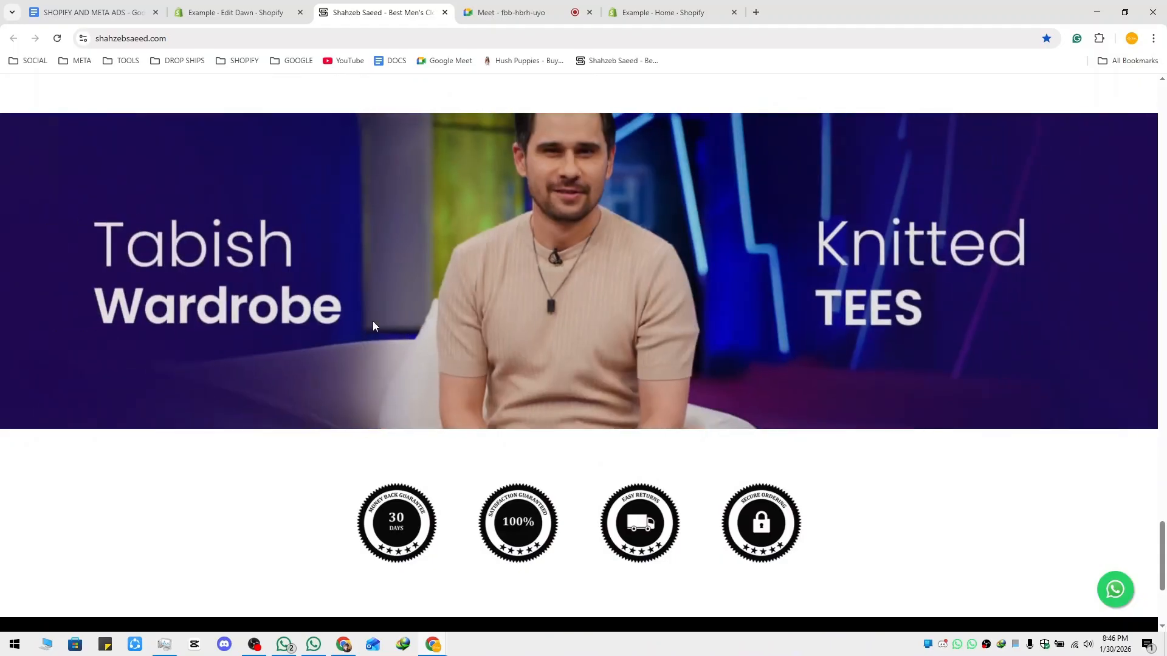
{"action": "left_click", "coordinate": [218, 8]}
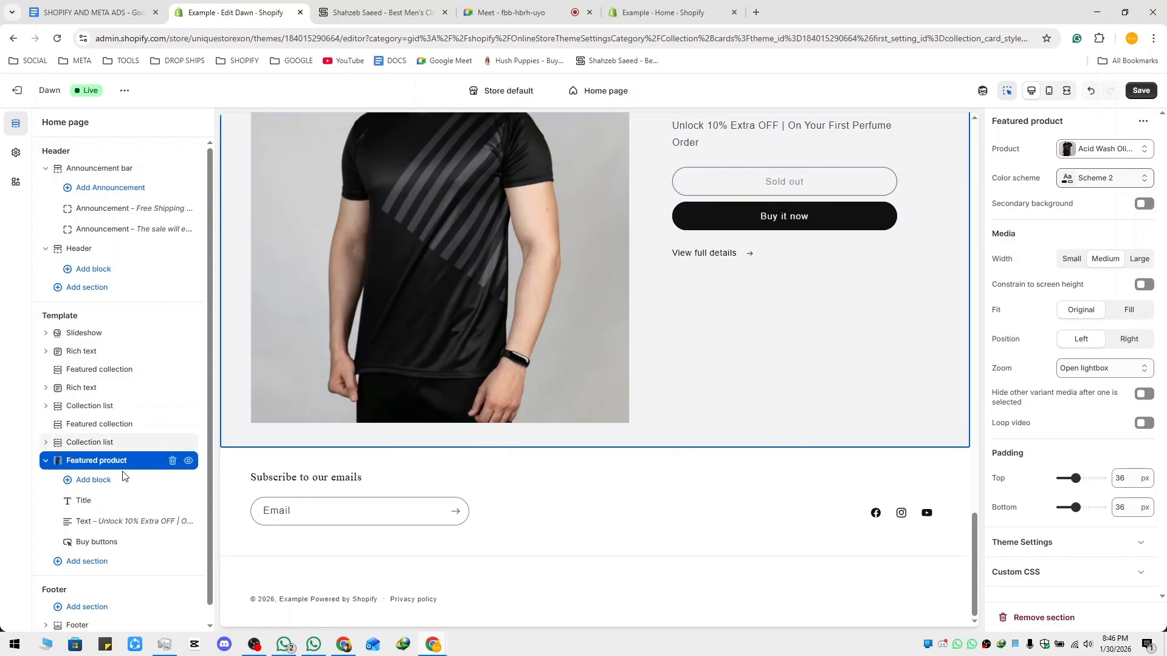
{"action": "left_click", "coordinate": [47, 461]}
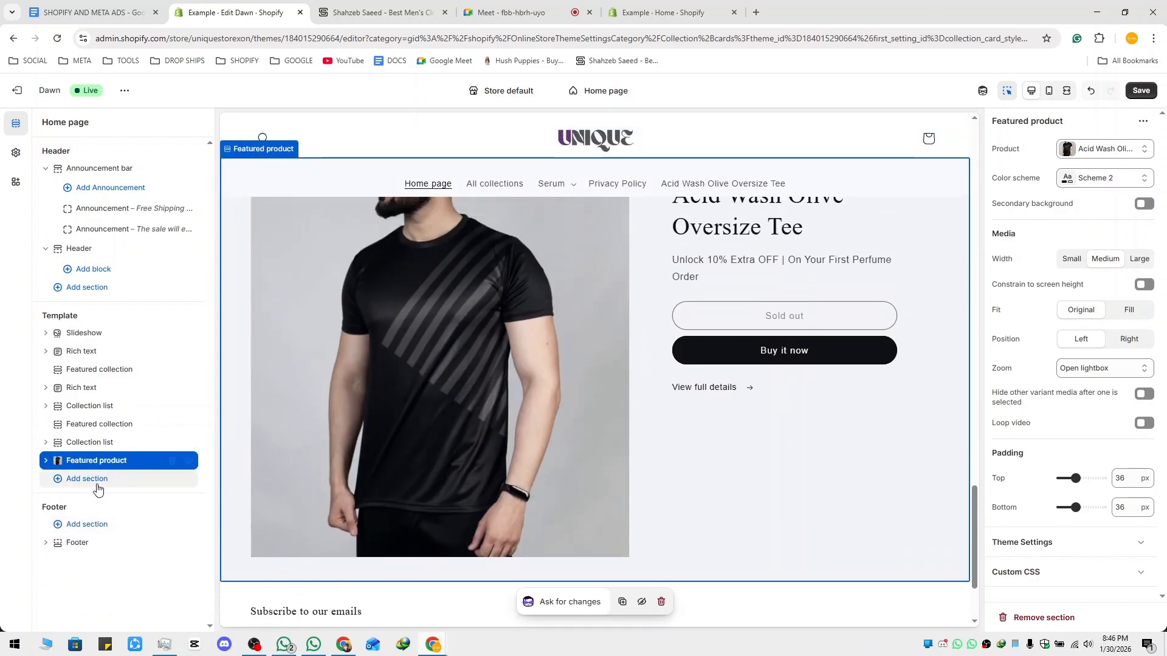
{"action": "left_click", "coordinate": [95, 481]}
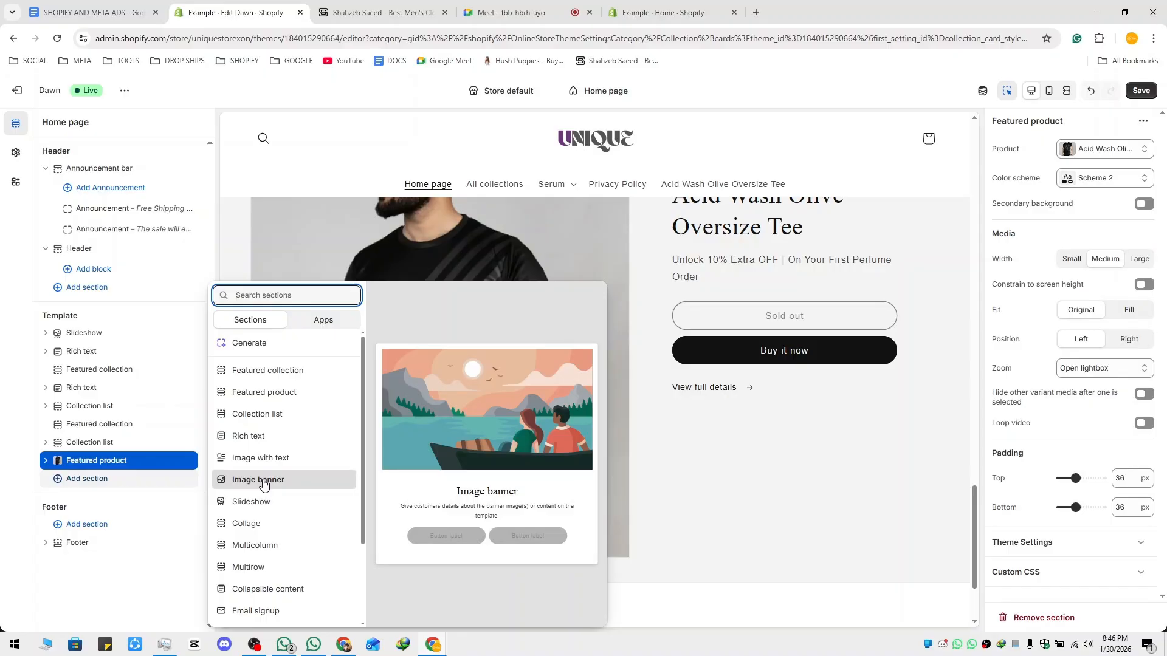
{"action": "left_click", "coordinate": [377, 12]}
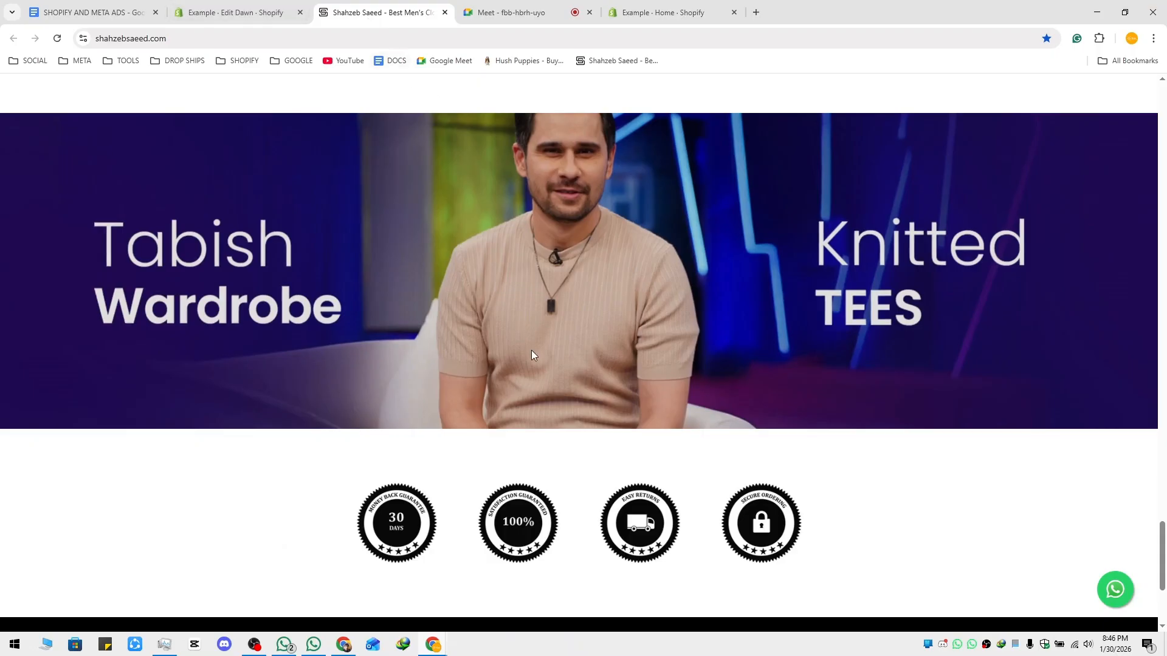
{"action": "scroll", "coordinate": [425, 297], "scroll_direction": "down", "scroll_amount": 4}
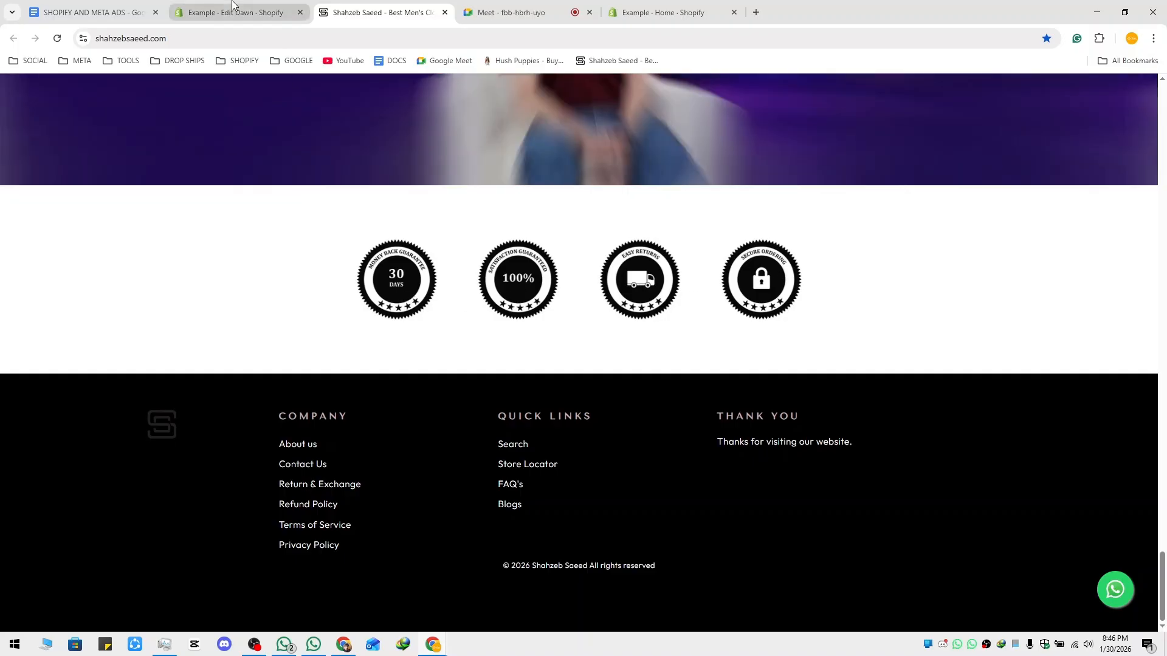
{"action": "left_click", "coordinate": [234, 12]}
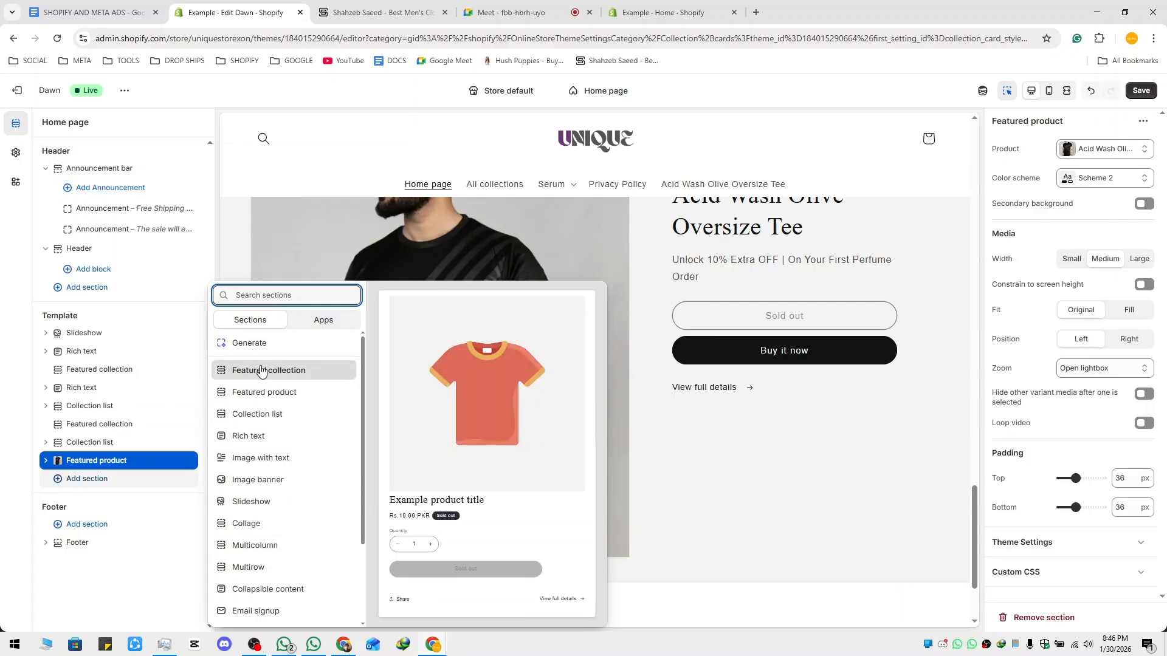
{"action": "scroll", "coordinate": [294, 555], "scroll_direction": "down", "scroll_amount": 2}
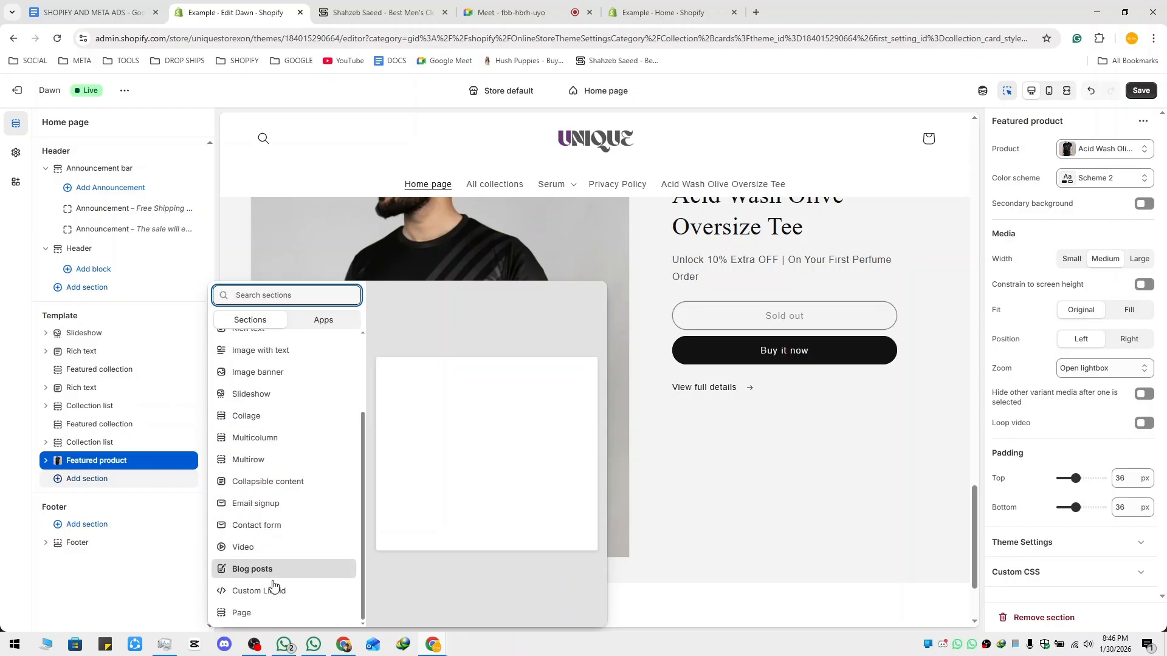
{"action": "left_click", "coordinate": [251, 549]}
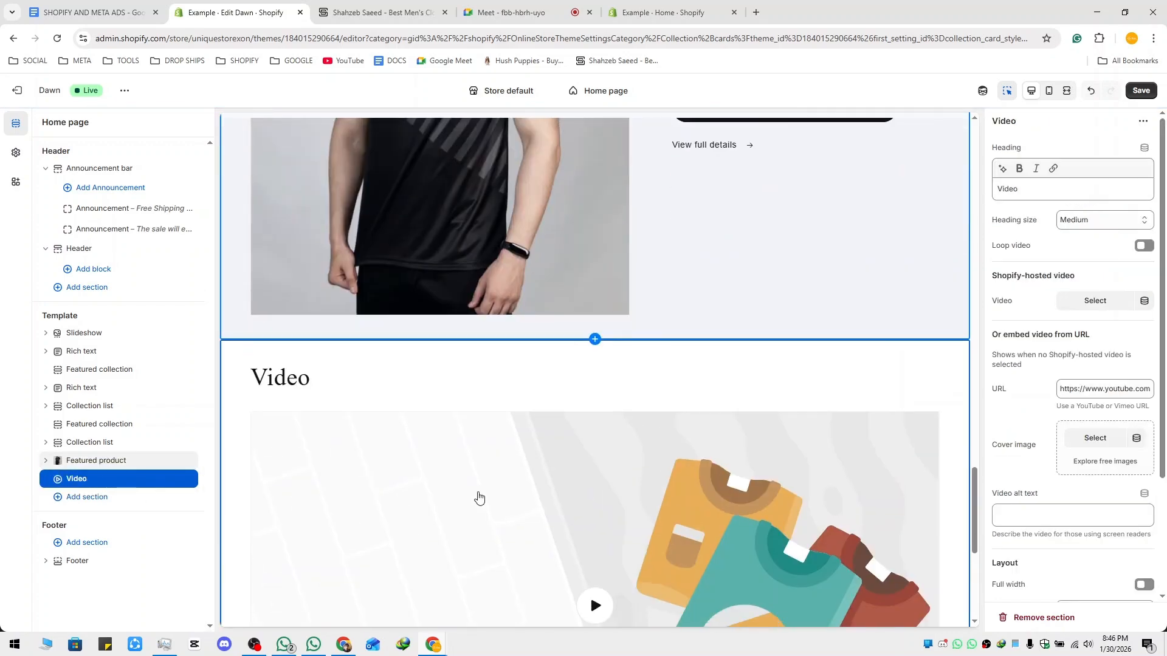
Check the guarantee badges on the reference store and look through the sections that can be added below the Video section.
{"action": "key", "text": "ctrl+Tab"}
{"action": "scroll", "coordinate": [594, 306], "scroll_direction": "up", "scroll_amount": 8}
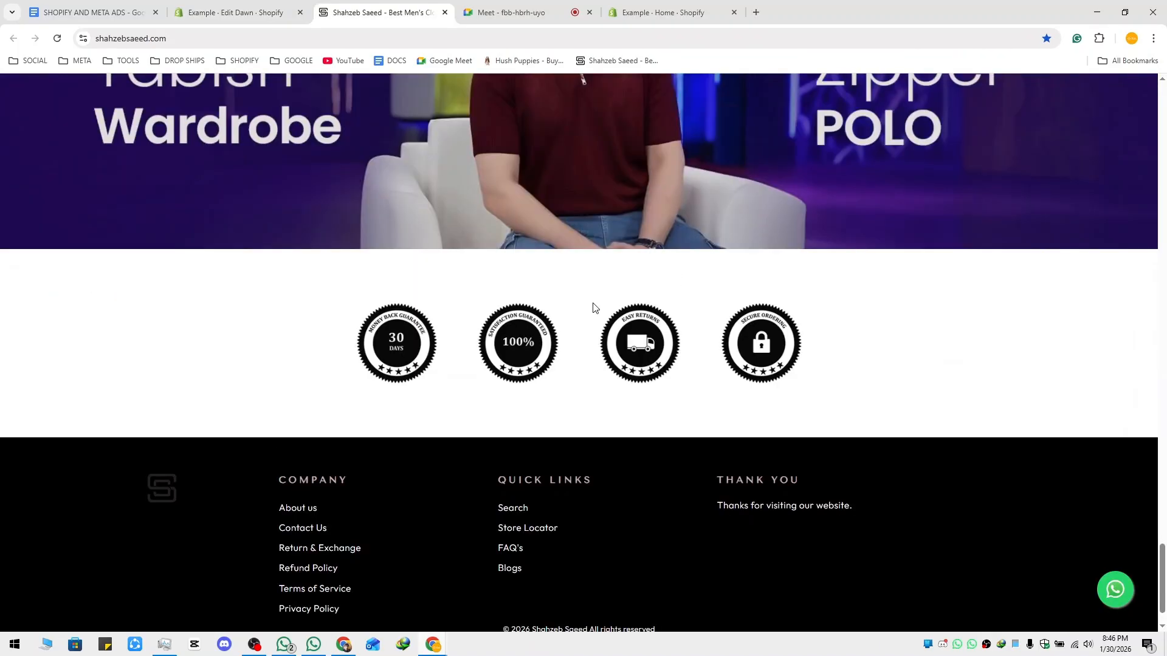
{"action": "left_click", "coordinate": [298, 5]}
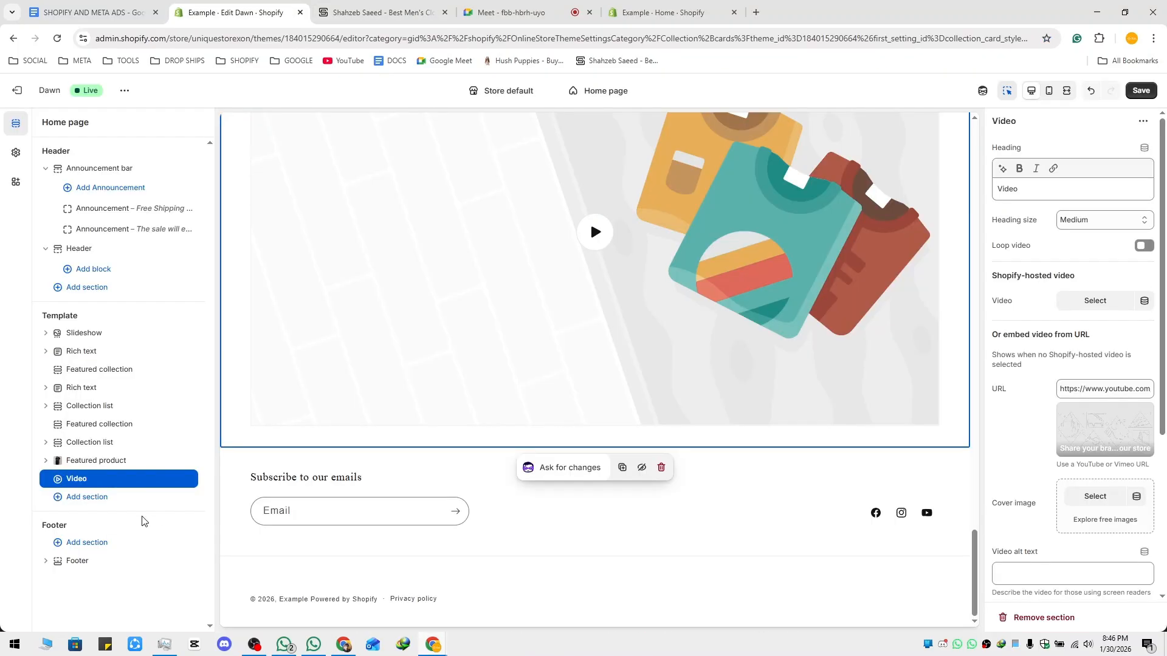
{"action": "left_click", "coordinate": [92, 496]}
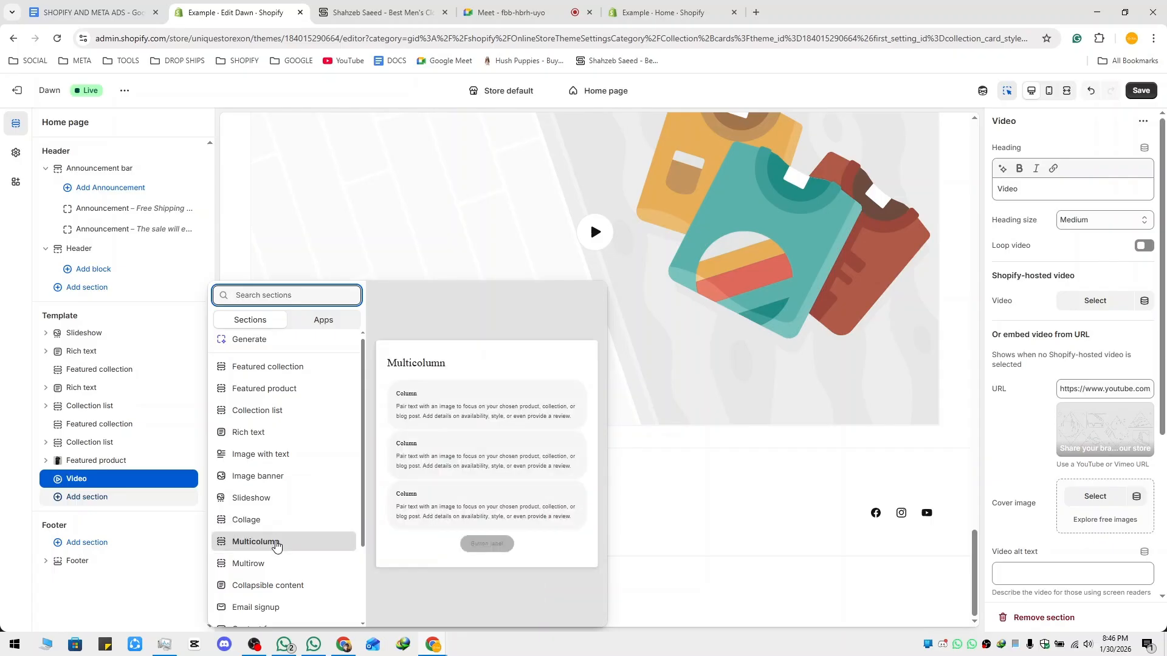
{"action": "scroll", "coordinate": [275, 547], "scroll_direction": "down", "scroll_amount": 2}
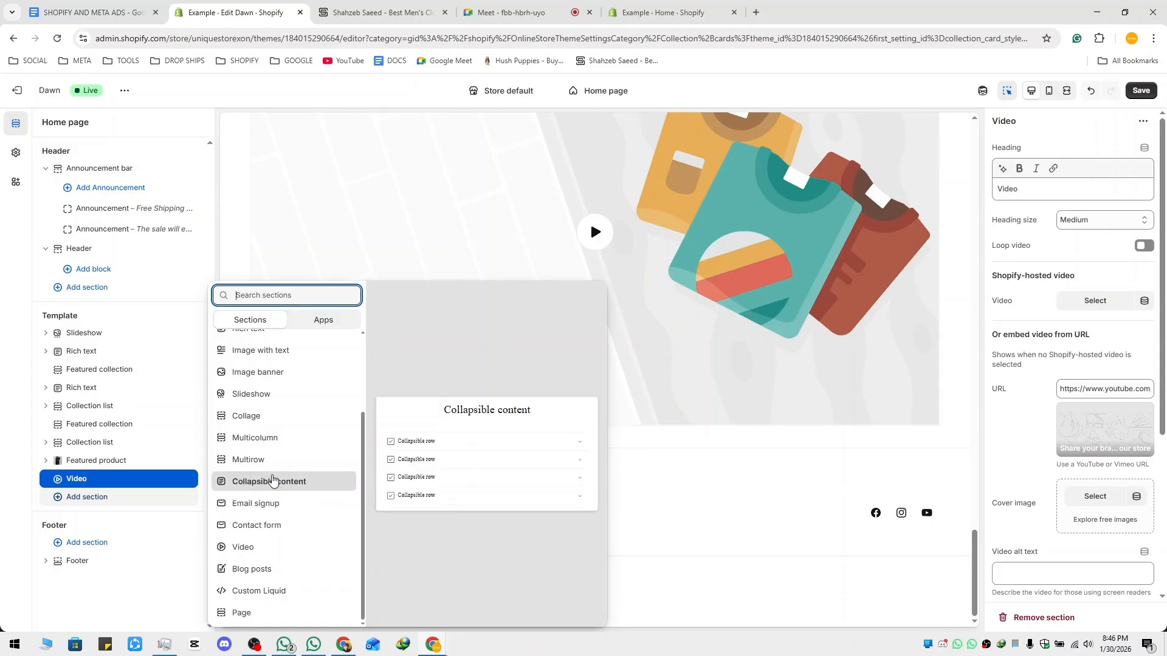
{"action": "left_click", "coordinate": [522, 12]}
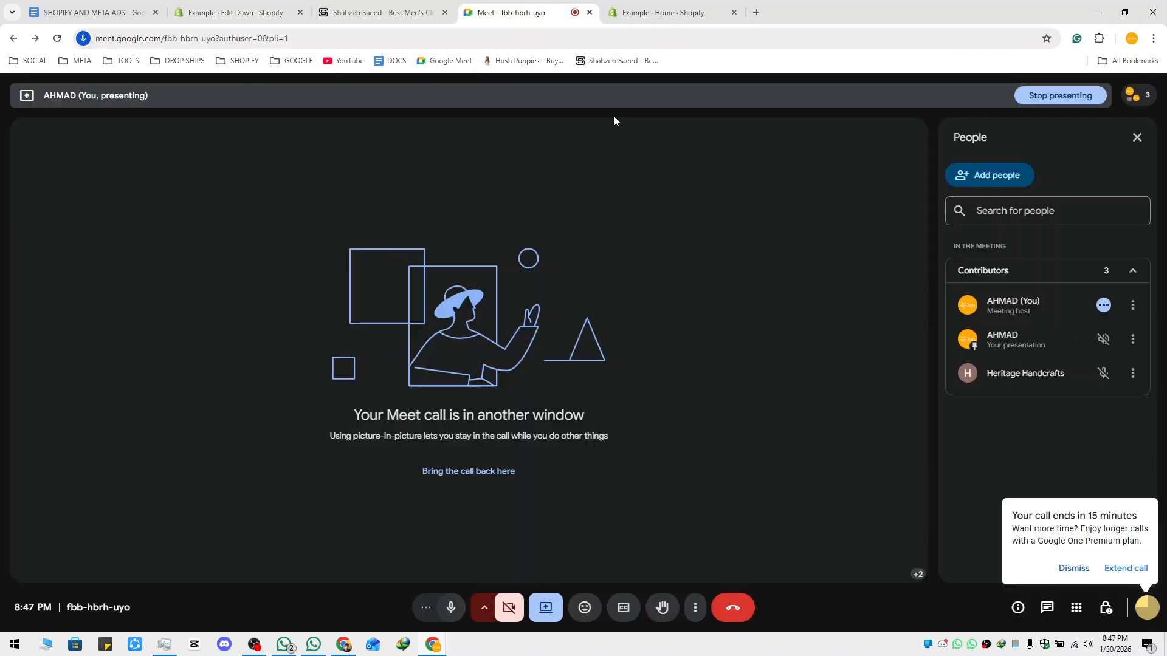
{"action": "left_click", "coordinate": [177, 8]}
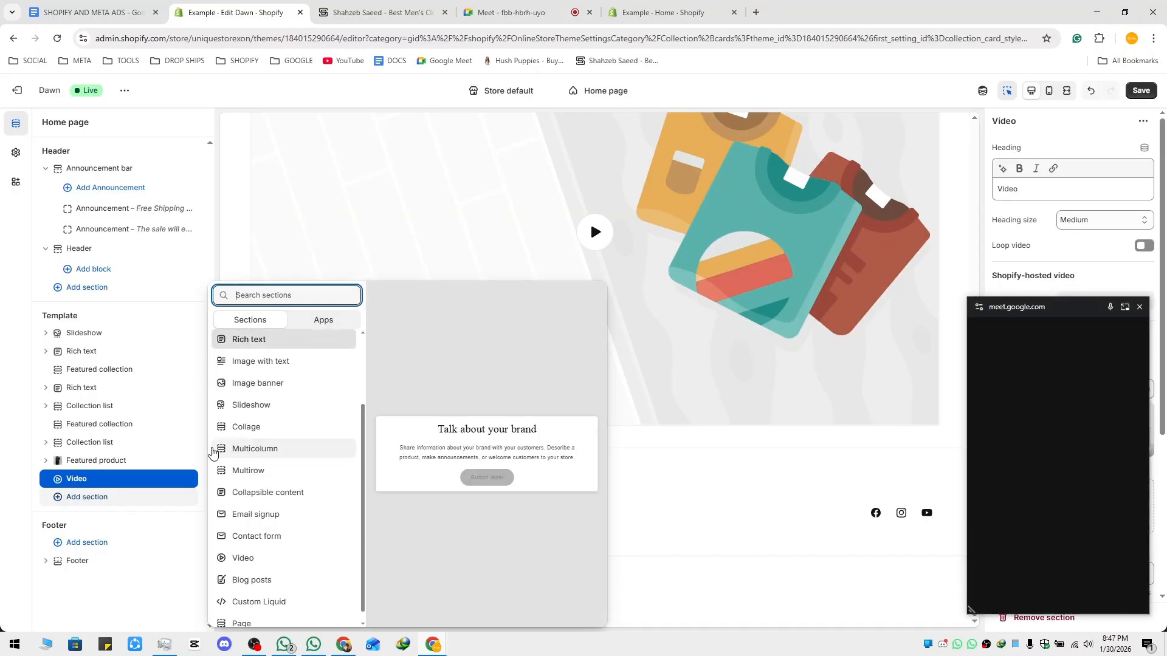
Dismiss the section choices and remove the Video section from the home page template.
{"action": "left_click", "coordinate": [89, 591]}
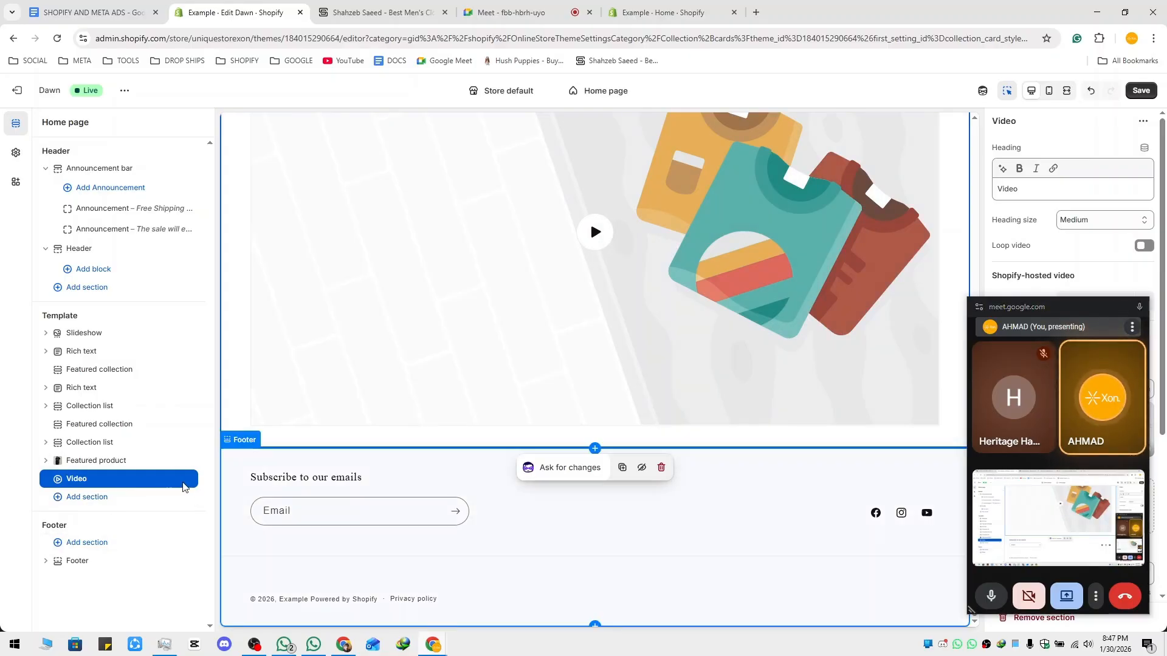
{"action": "left_click", "coordinate": [171, 479]}
{"action": "scroll", "coordinate": [668, 447], "scroll_direction": "up", "scroll_amount": 6}
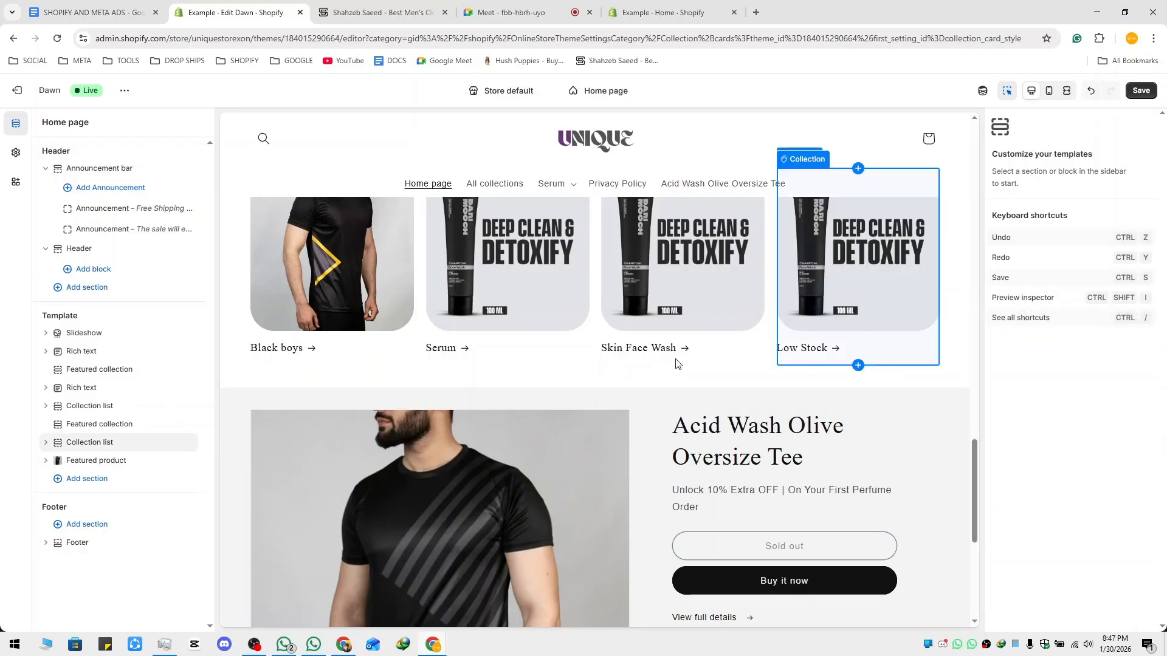
{"action": "scroll", "coordinate": [677, 363], "scroll_direction": "down", "scroll_amount": 6}
Examine the reference store's badges and footer, and check which blocks and sections are available for the Footer.
{"action": "left_click", "coordinate": [383, 12]}
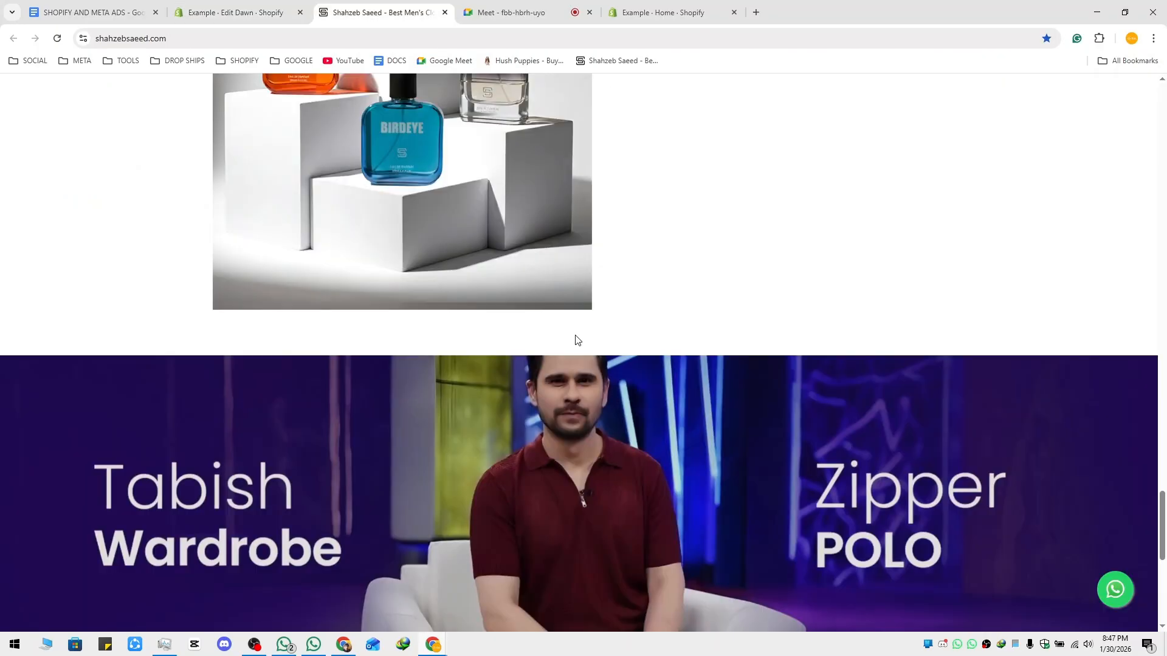
{"action": "scroll", "coordinate": [576, 336], "scroll_direction": "down", "scroll_amount": 8}
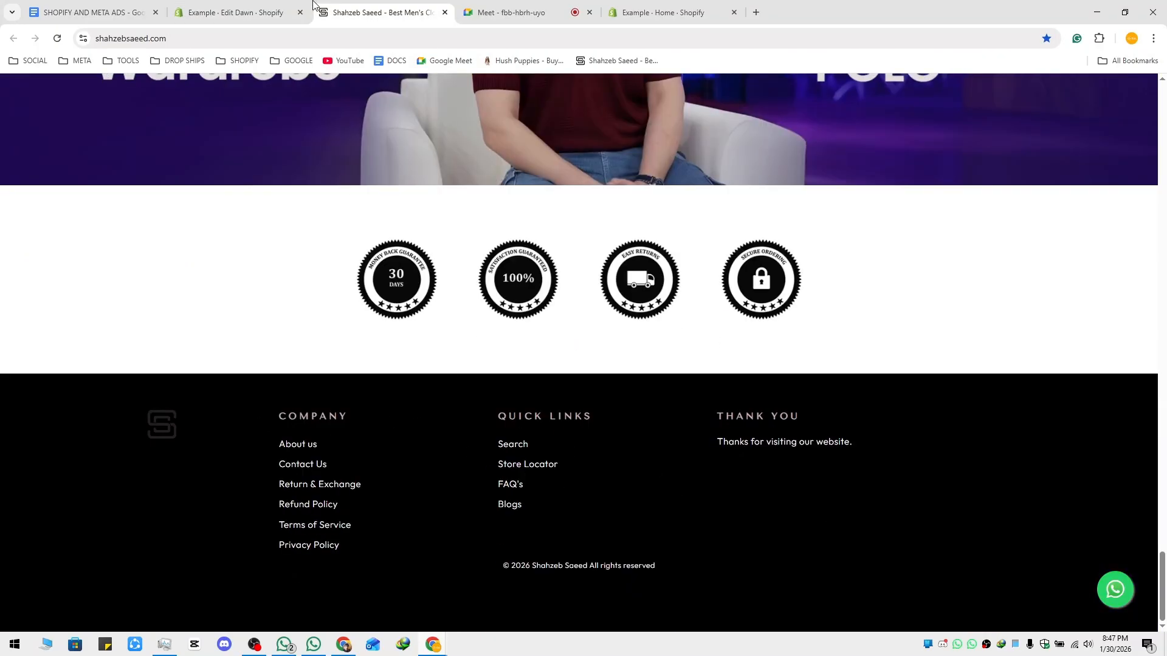
{"action": "left_click", "coordinate": [306, 9]}
{"action": "left_click", "coordinate": [359, 486]}
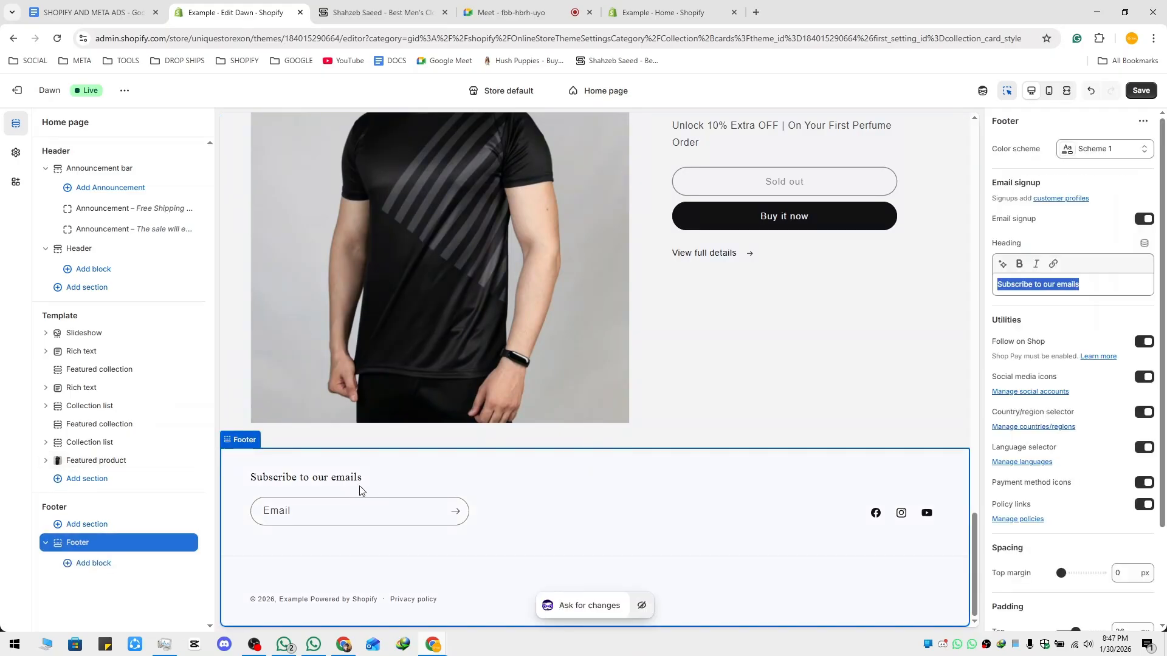
{"action": "left_click", "coordinate": [105, 563]}
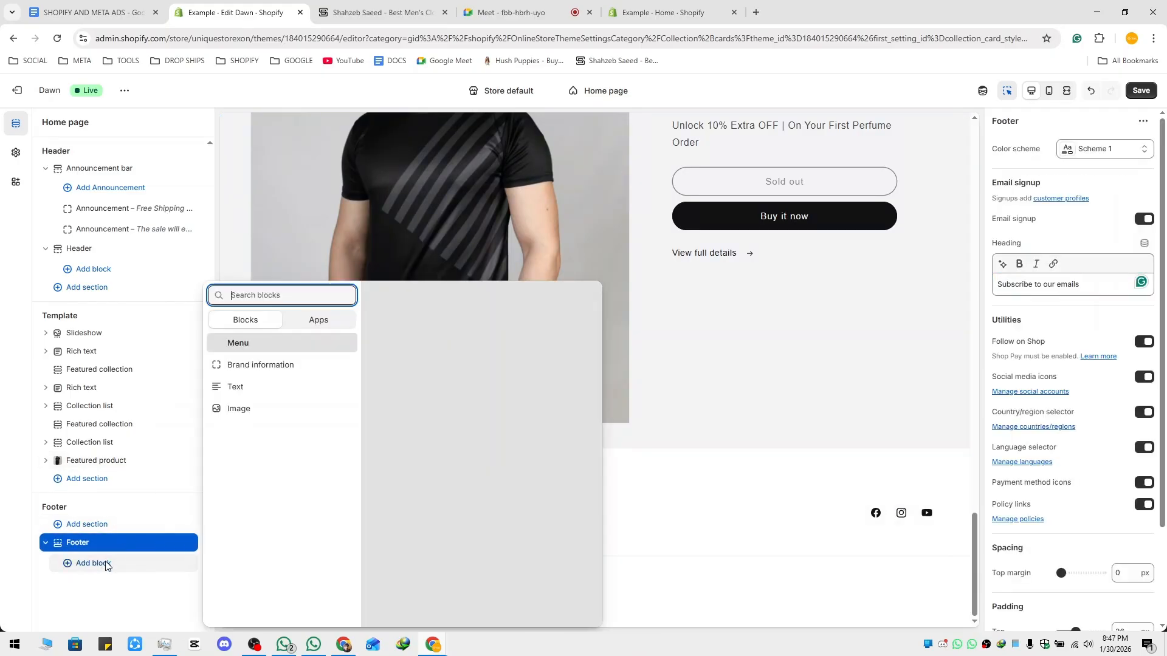
{"action": "left_click", "coordinate": [89, 524]}
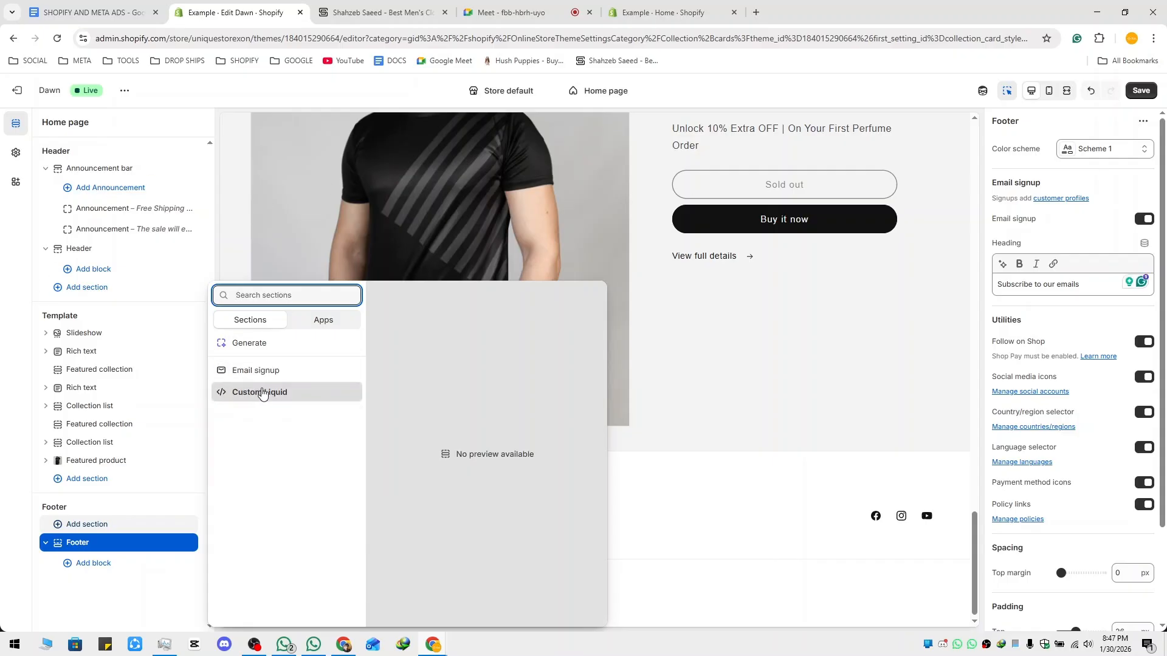
{"action": "left_click", "coordinate": [91, 597]}
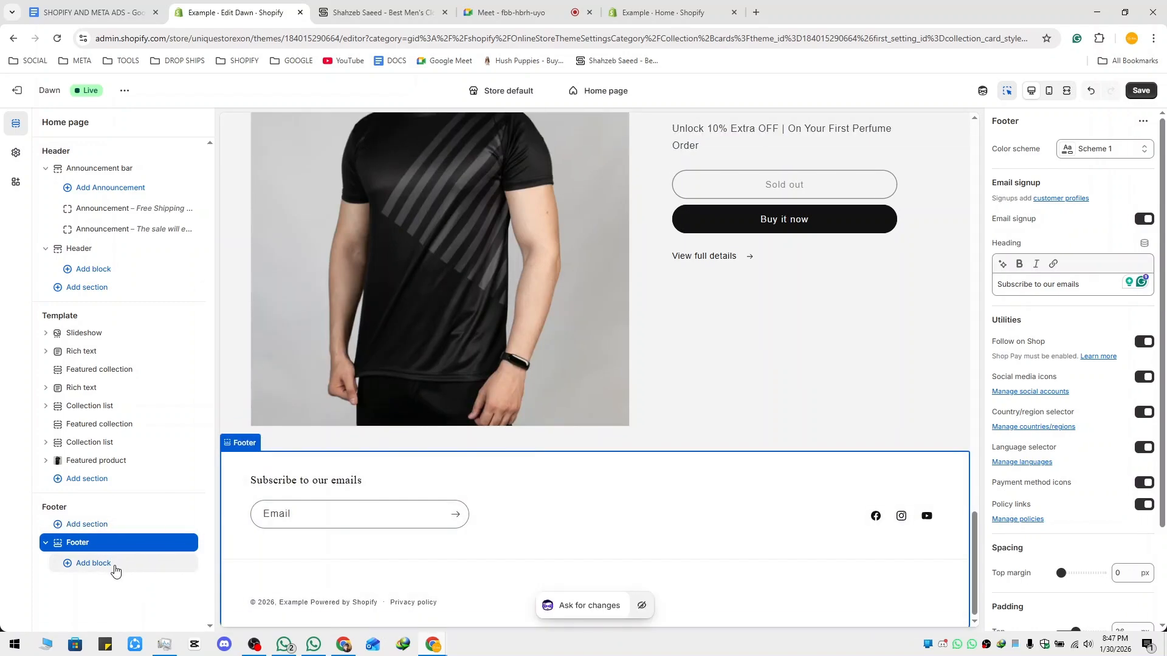
Save the home page changes and recheck the sections offered for the footer area.
{"action": "left_click", "coordinate": [1141, 91]}
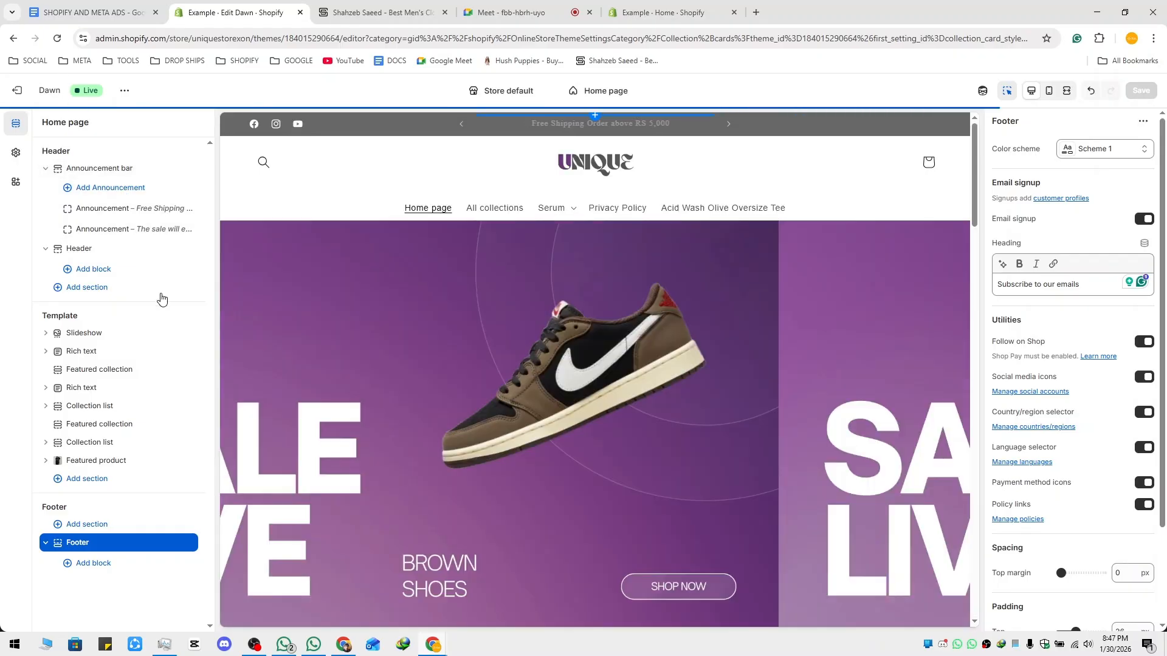
{"action": "scroll", "coordinate": [356, 389], "scroll_direction": "down", "scroll_amount": 17}
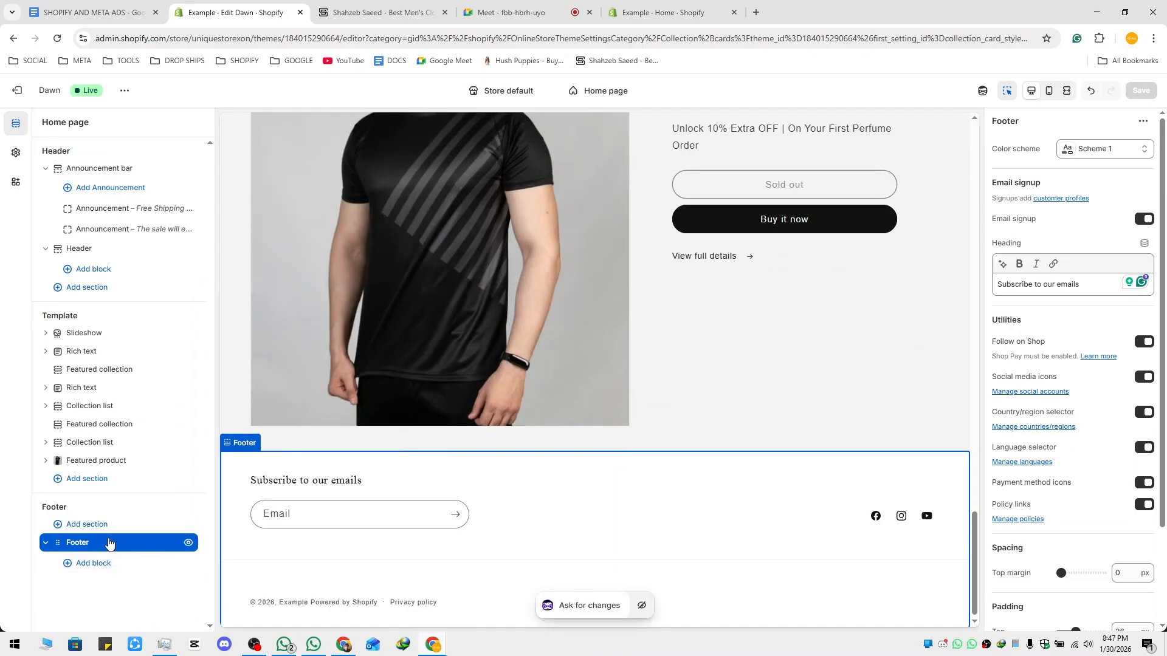
{"action": "left_click", "coordinate": [87, 525]}
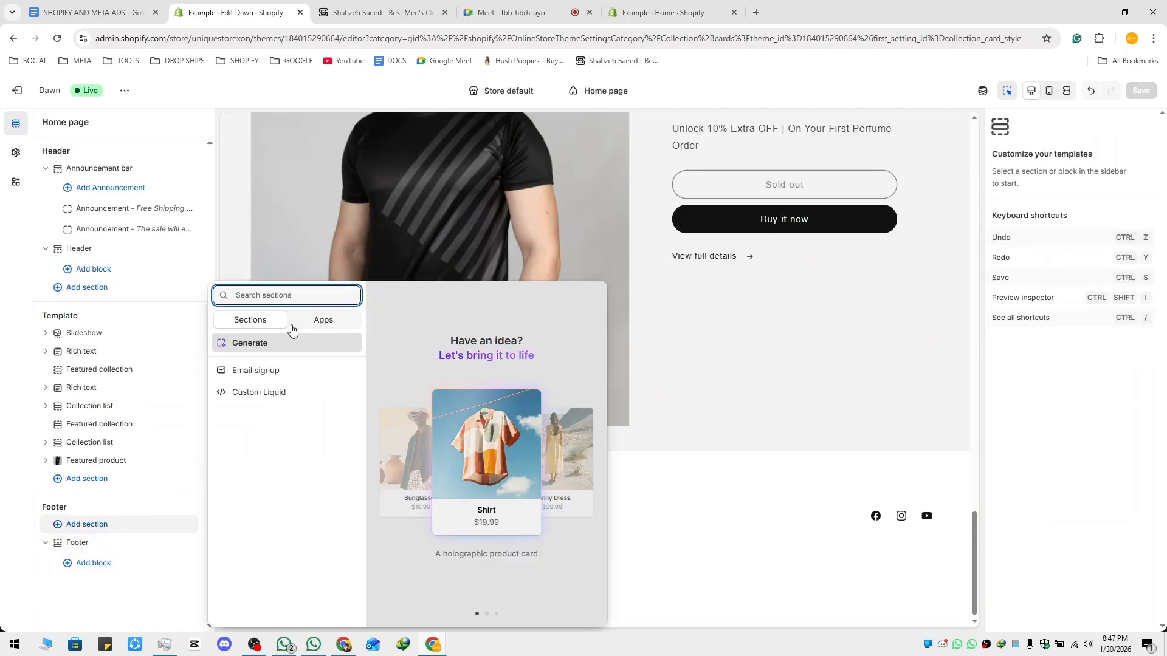
{"action": "left_click", "coordinate": [100, 572]}
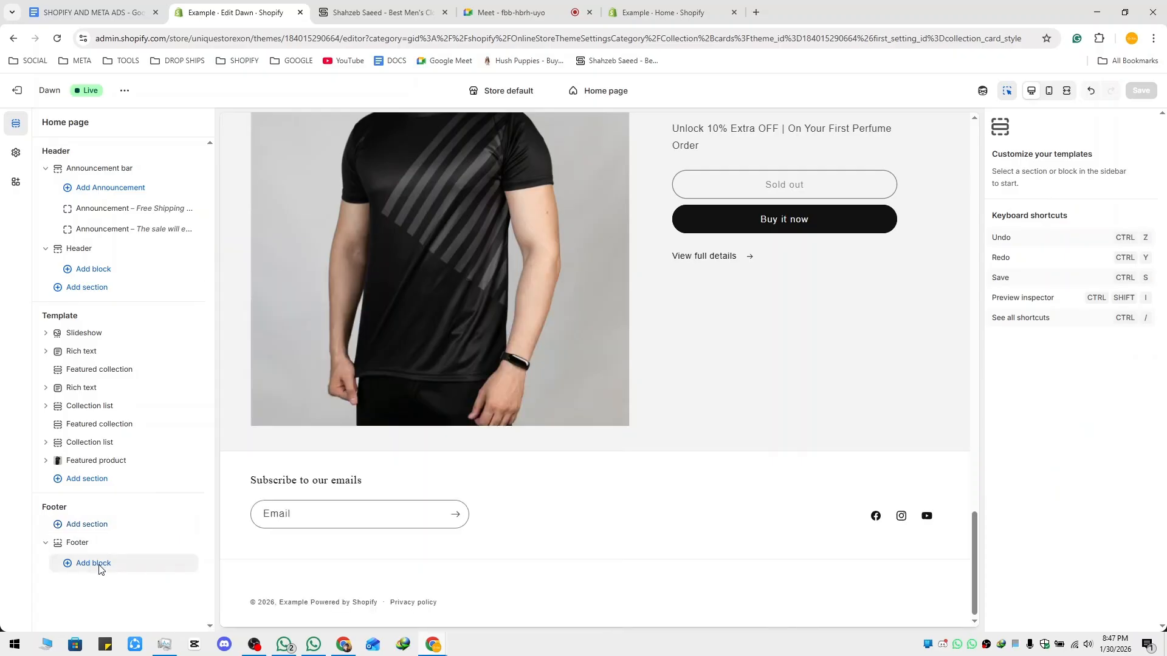
Add a Menu block to the Footer and replace its assigned menu with Main menu.
{"action": "left_click", "coordinate": [94, 564]}
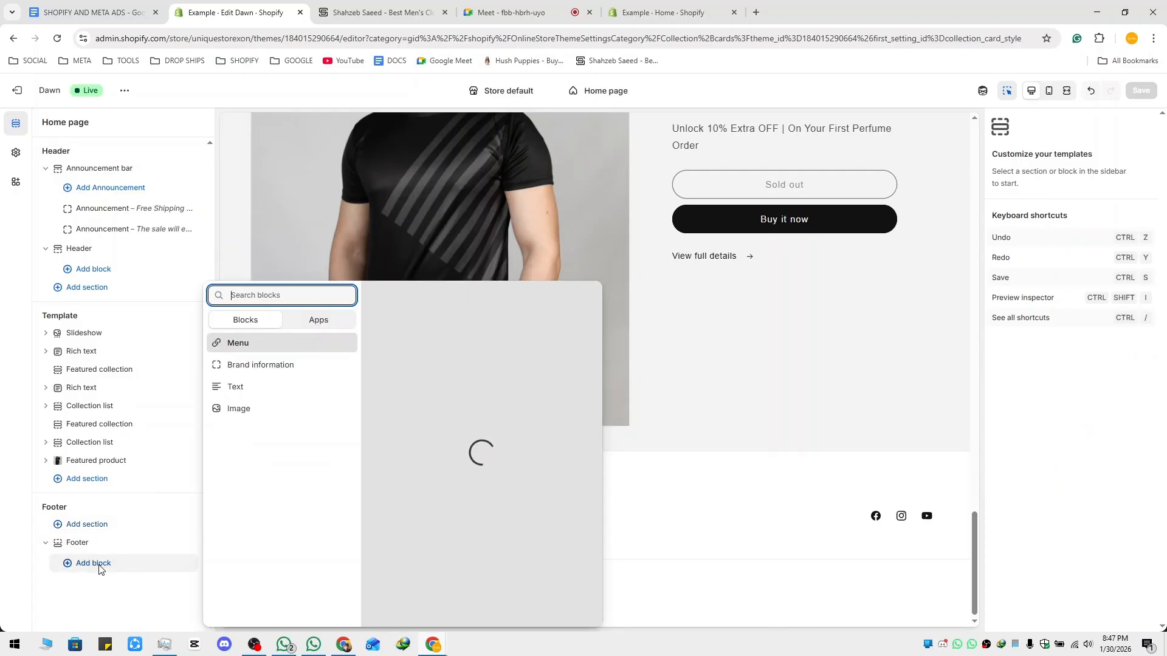
{"action": "left_click", "coordinate": [253, 352]}
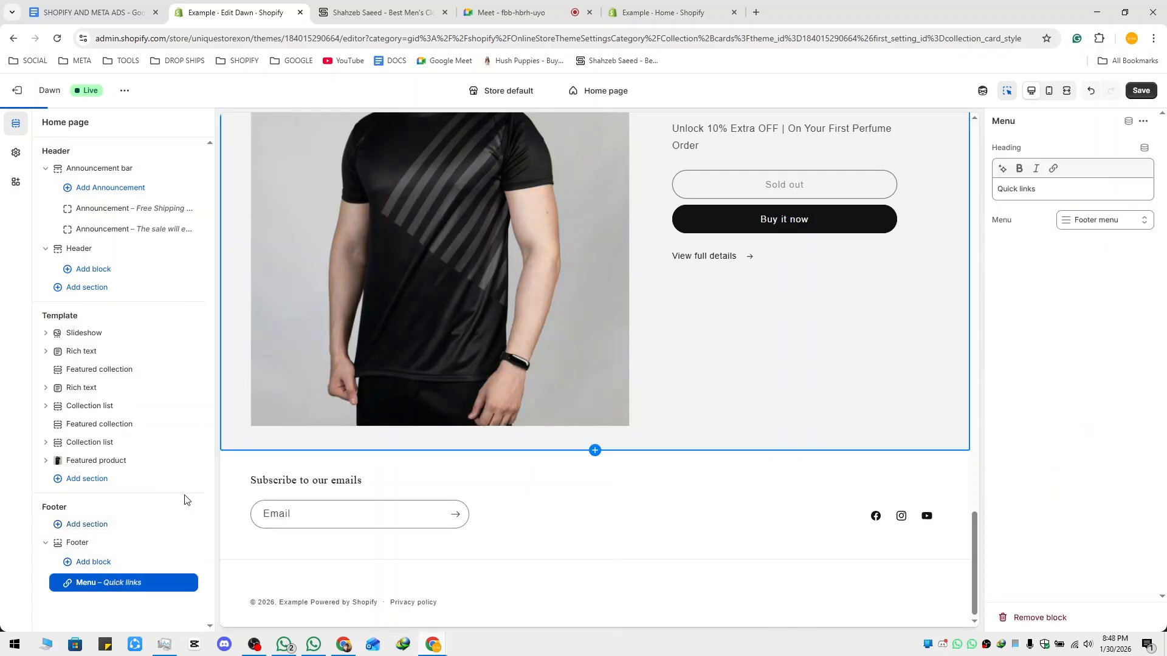
{"action": "left_click", "coordinate": [141, 588]}
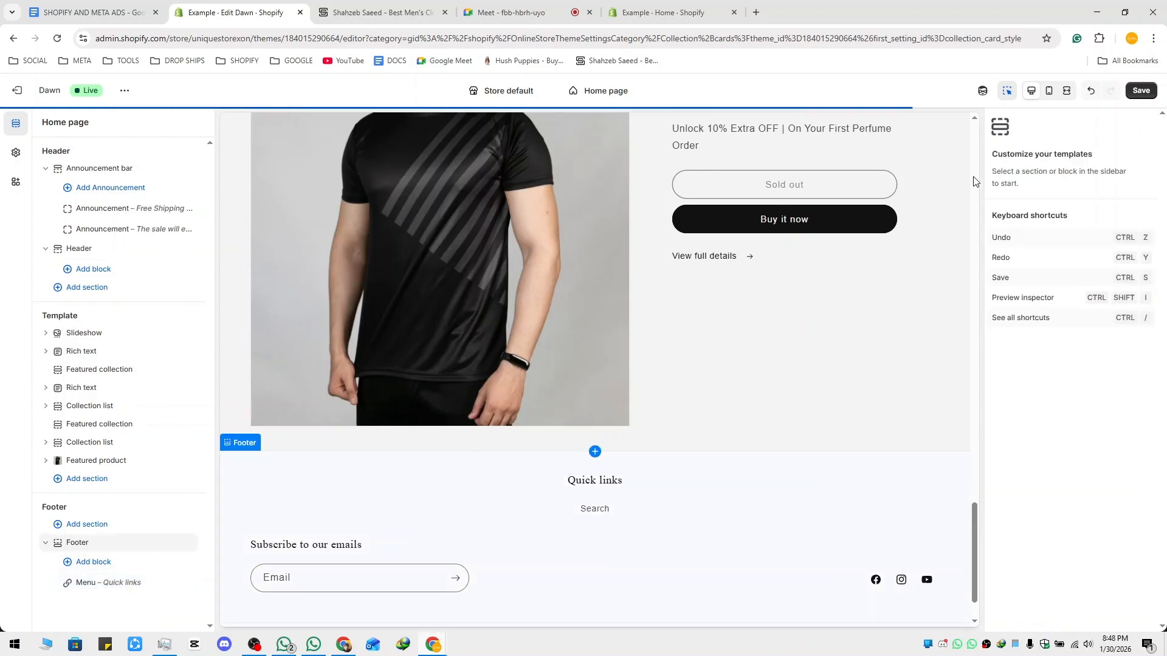
{"action": "left_click", "coordinate": [127, 587]}
{"action": "left_click", "coordinate": [1105, 220]}
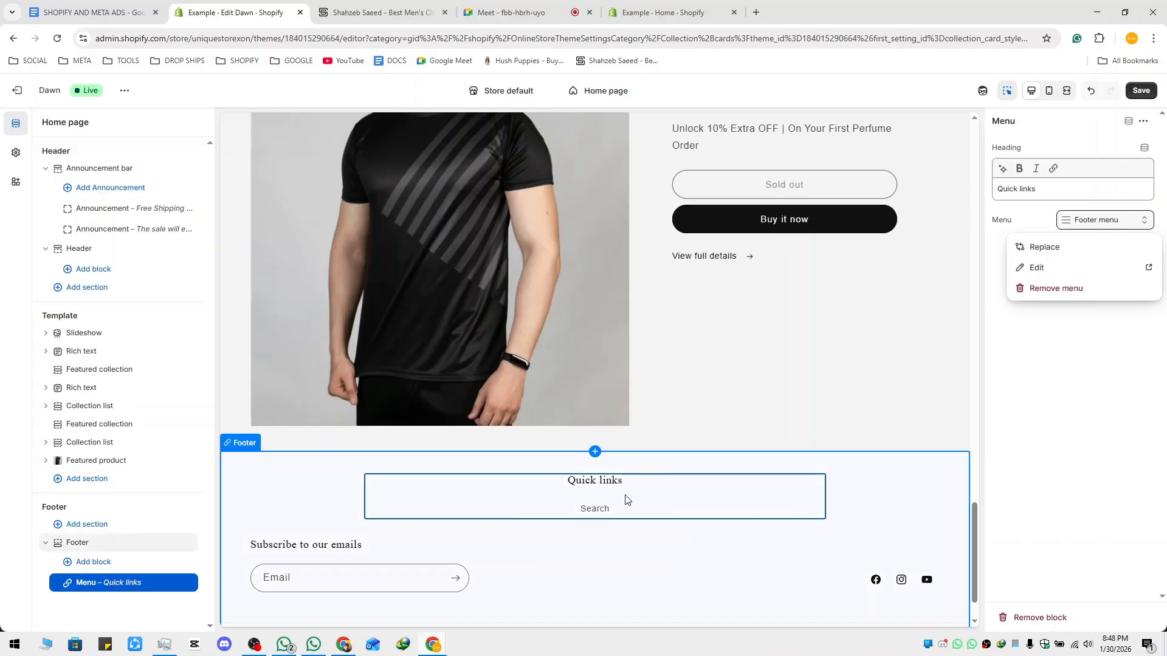
{"action": "left_click", "coordinate": [1074, 248]}
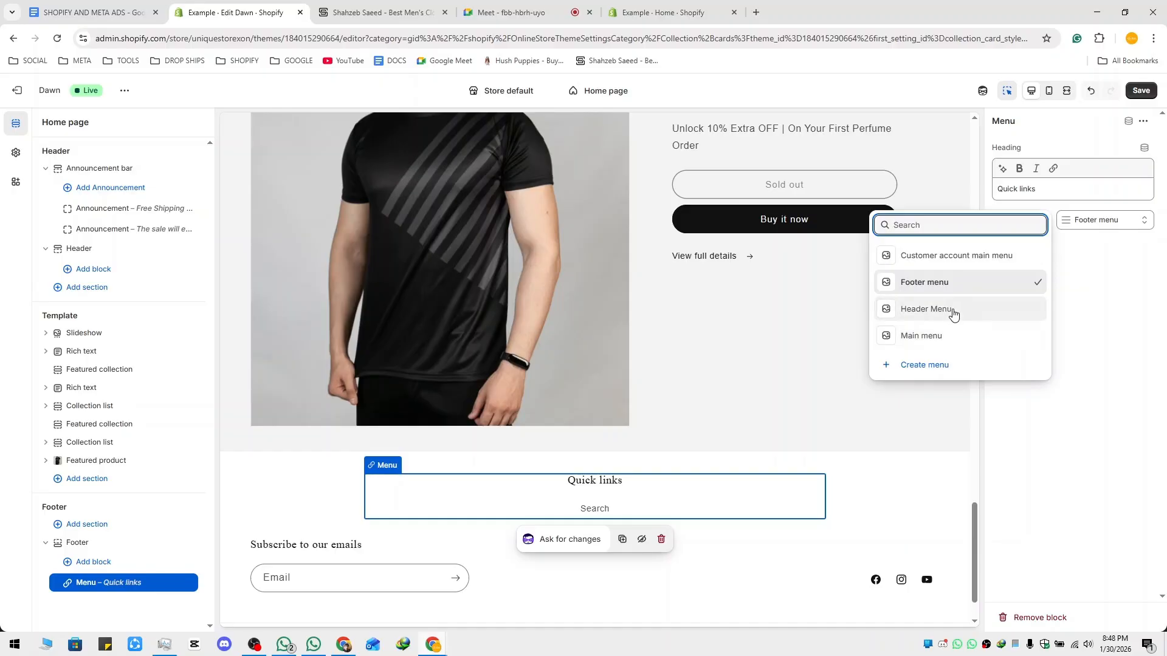
{"action": "left_click", "coordinate": [922, 336]}
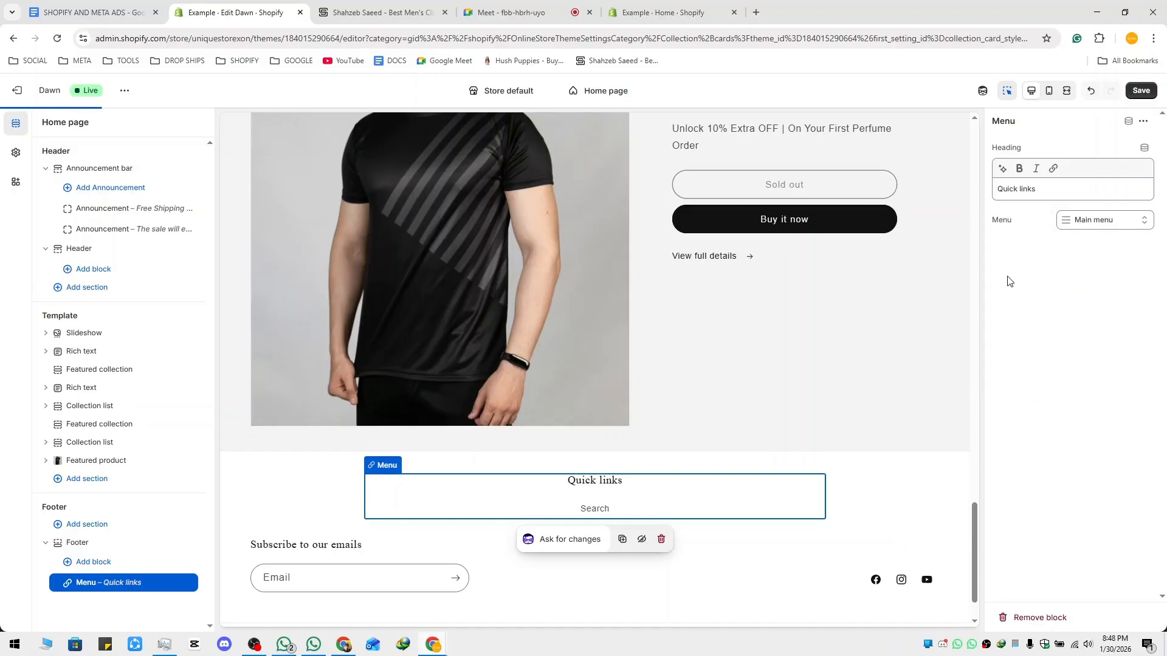
{"action": "left_click", "coordinate": [1097, 220]}
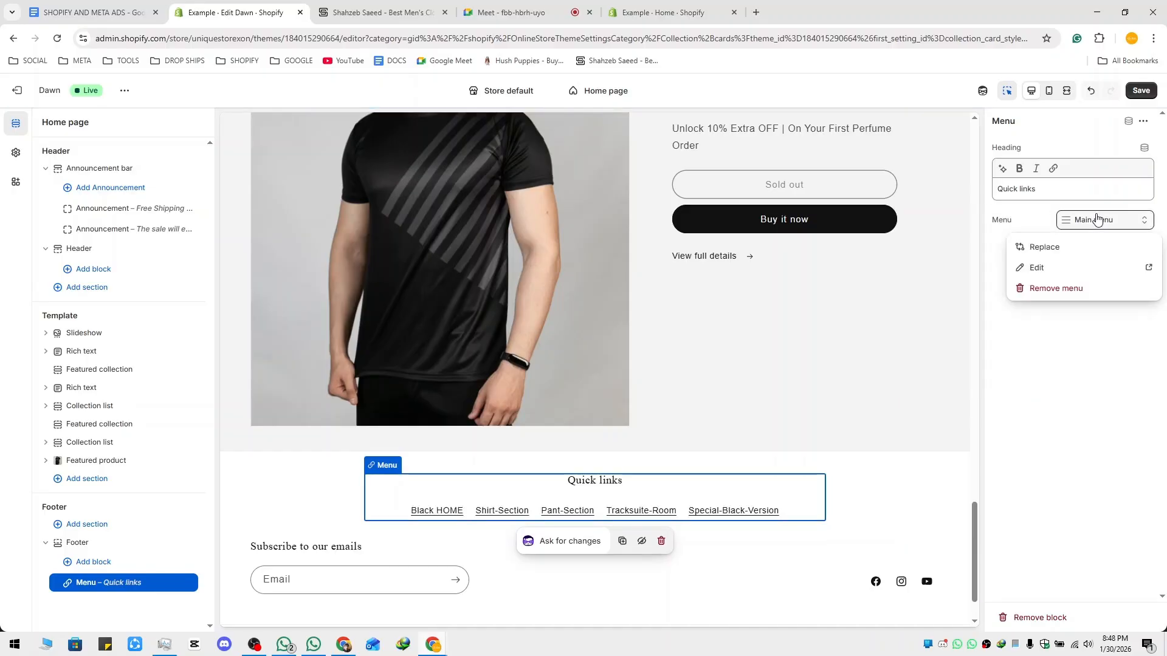
{"action": "left_click", "coordinate": [1071, 350]}
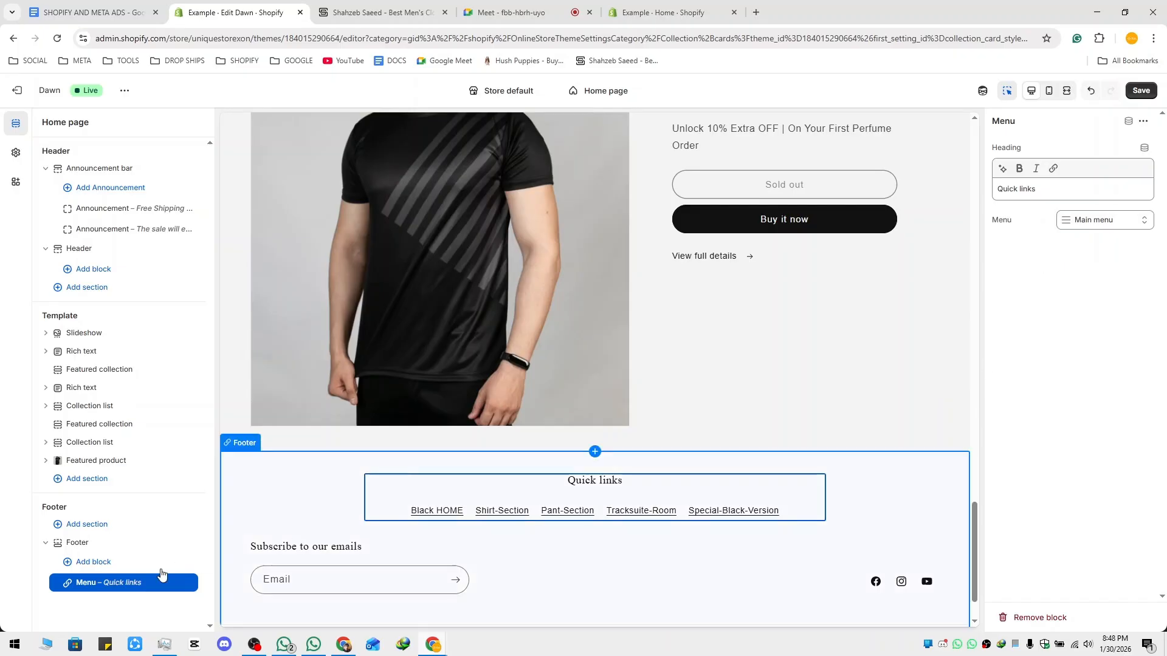
Add a second Menu block below the first one in the Footer and compare the layout with the reference store's footer.
{"action": "left_click", "coordinate": [127, 594]}
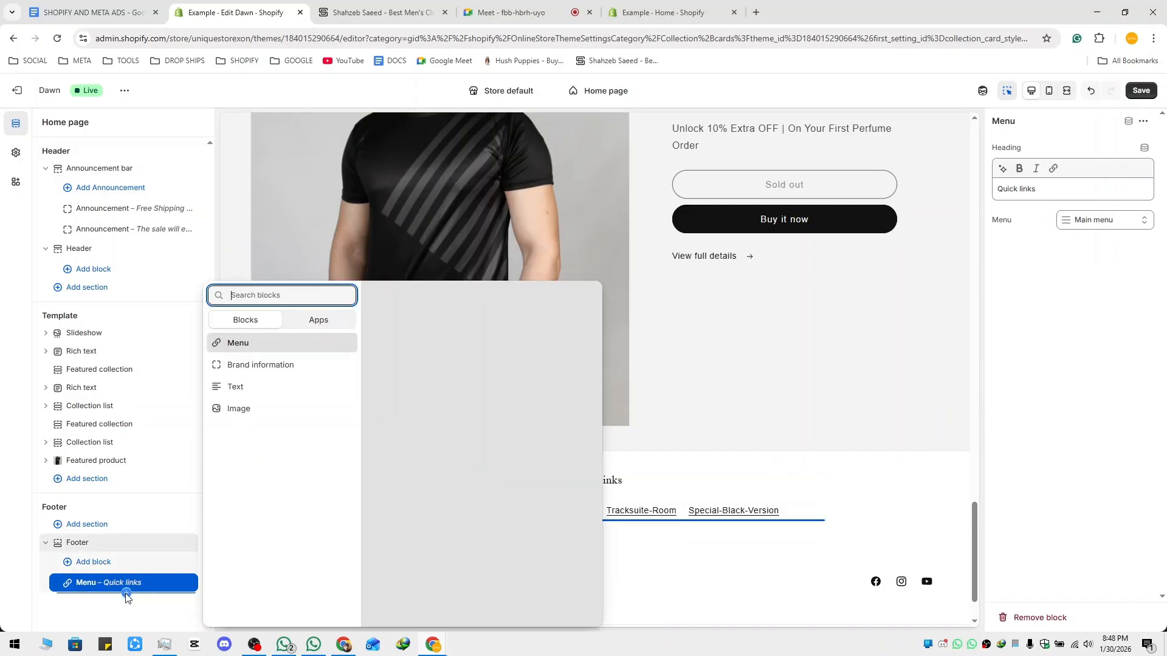
{"action": "left_click", "coordinate": [261, 345]}
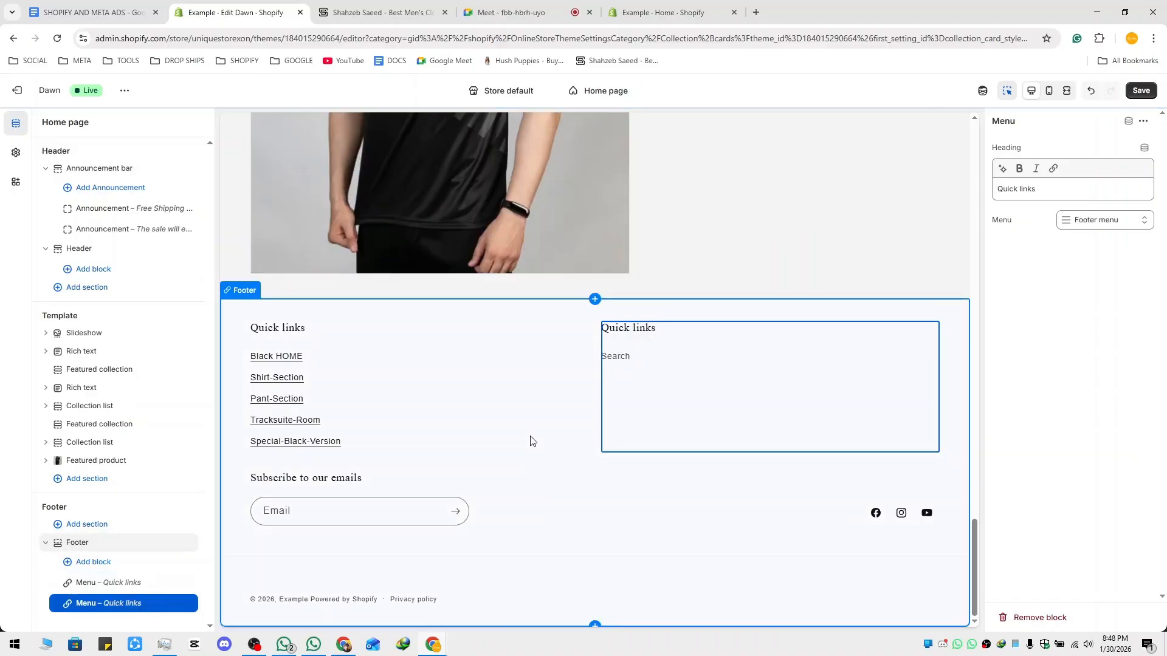
{"action": "left_click", "coordinate": [382, 13]}
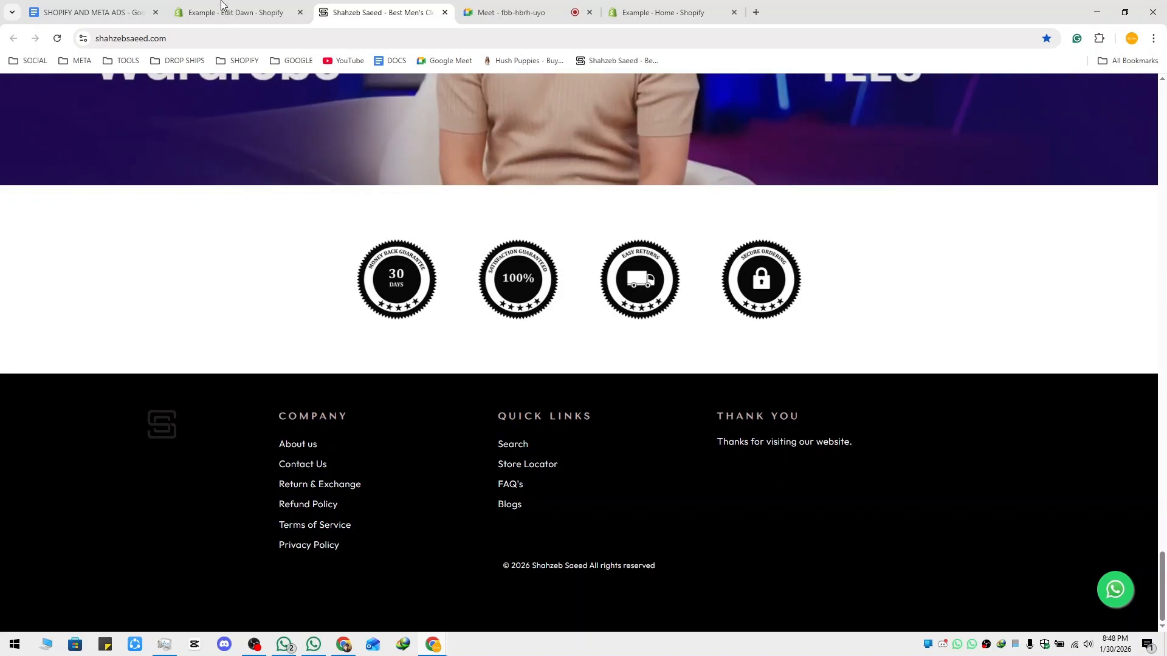
{"action": "left_click", "coordinate": [223, 11]}
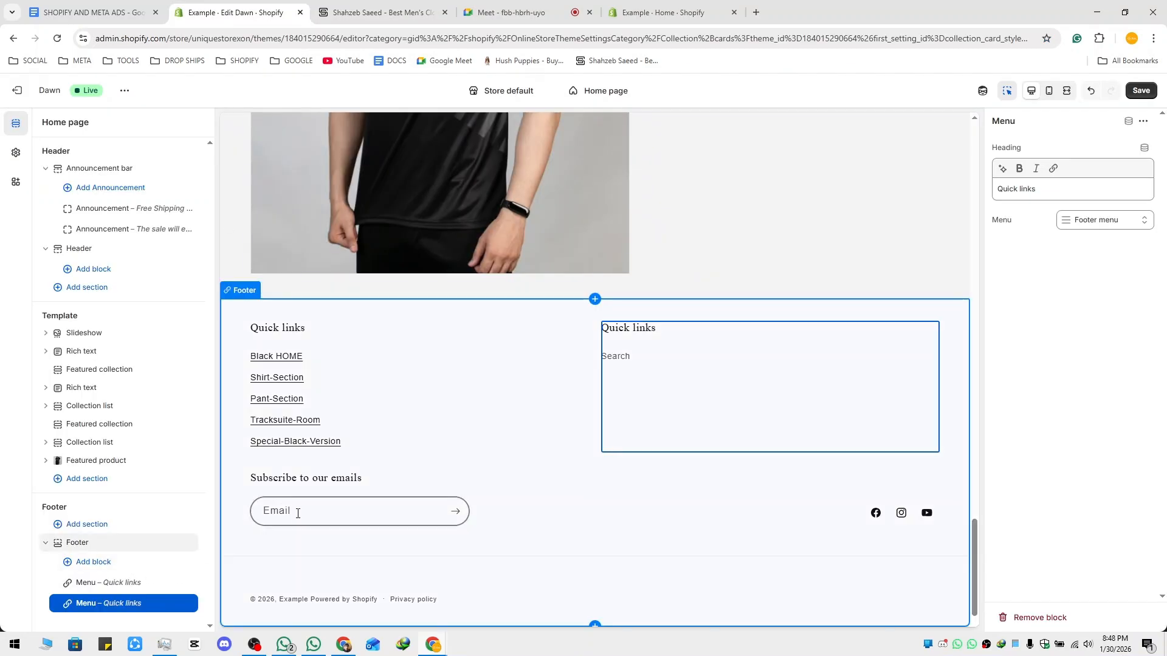
{"action": "left_click", "coordinate": [267, 480]}
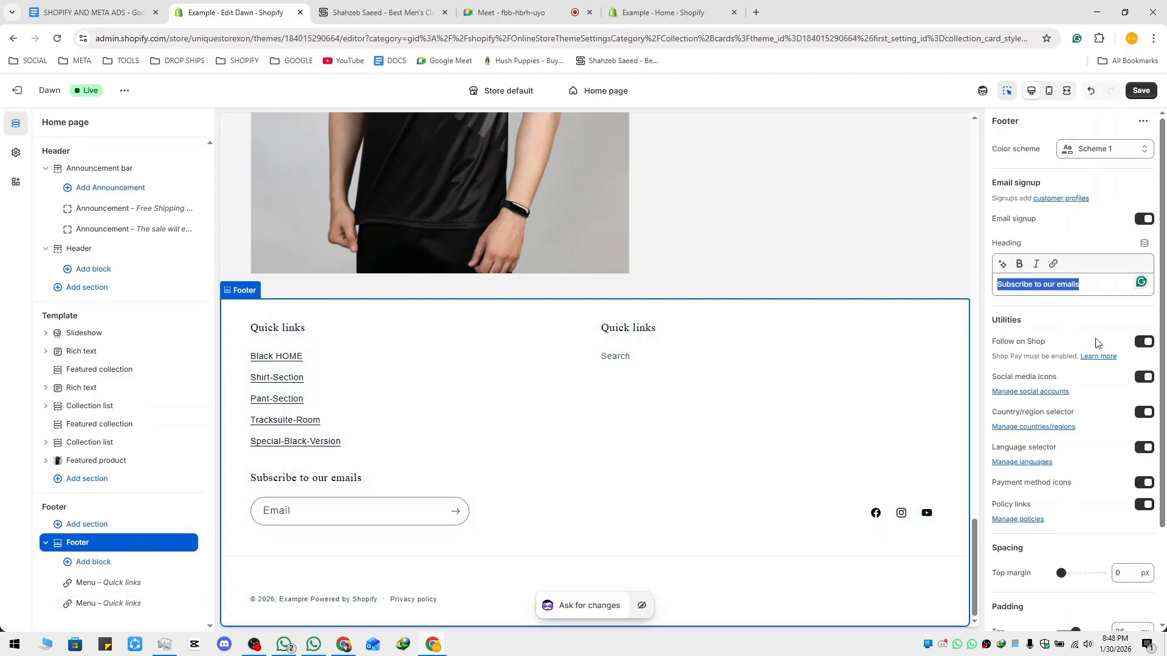
{"action": "key", "text": "BackSpace"}
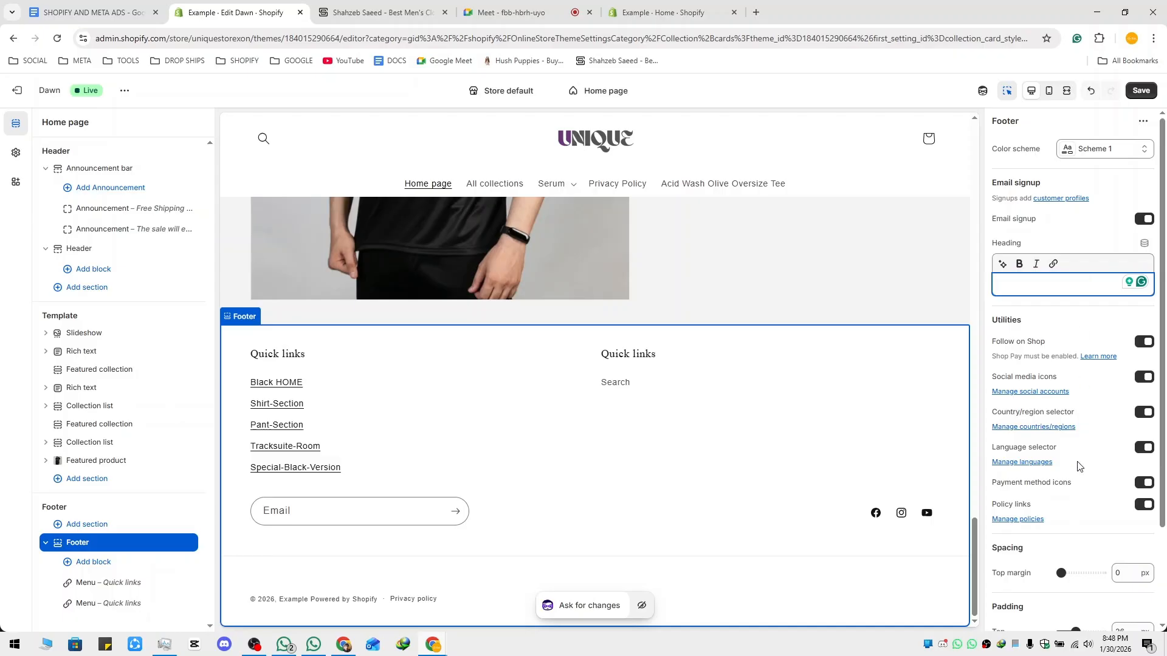
{"action": "scroll", "coordinate": [1077, 466], "scroll_direction": "down", "scroll_amount": 2}
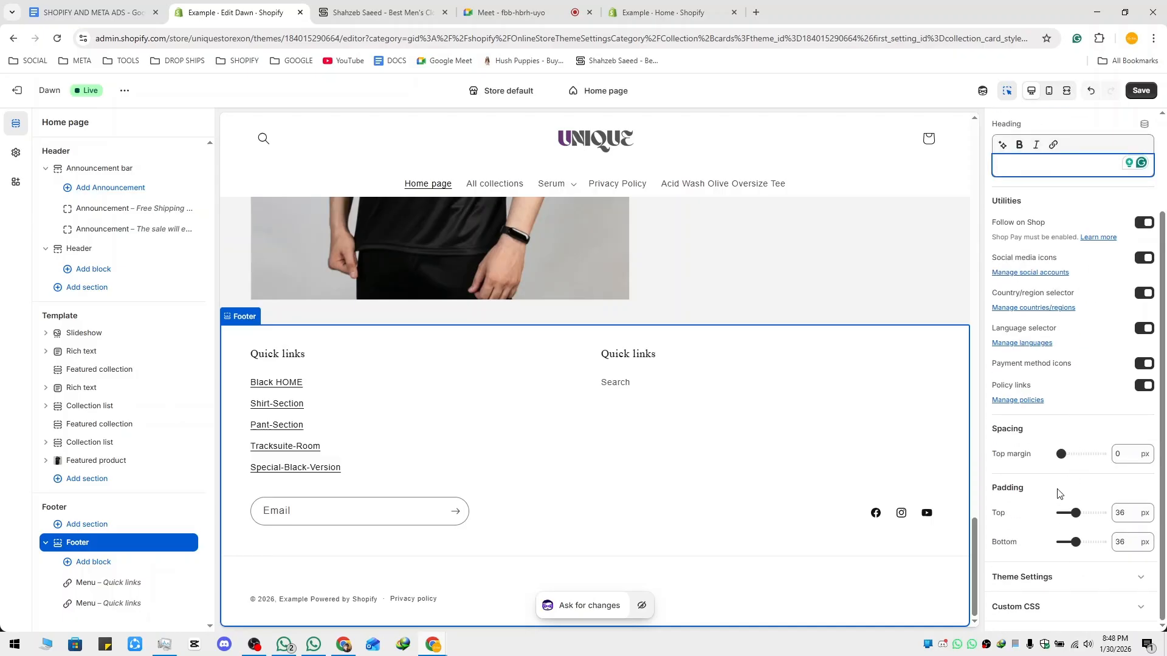
{"action": "left_click", "coordinate": [1051, 577]}
{"action": "scroll", "coordinate": [1039, 370], "scroll_direction": "down", "scroll_amount": 6}
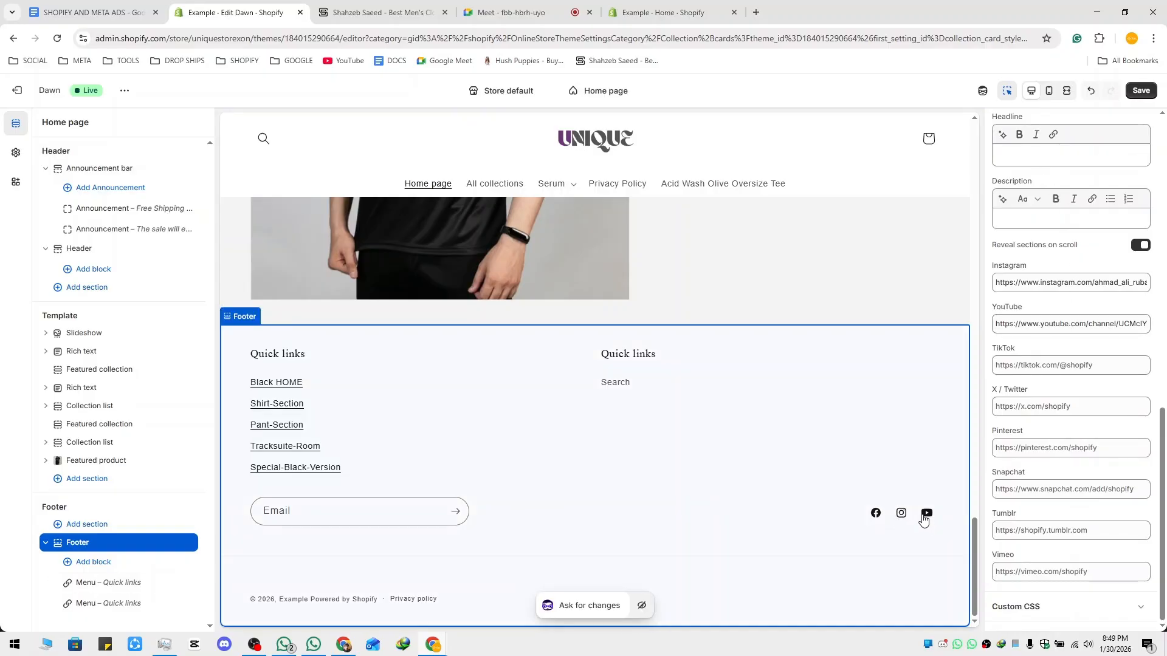
{"action": "scroll", "coordinate": [525, 534], "scroll_direction": "up", "scroll_amount": 5}
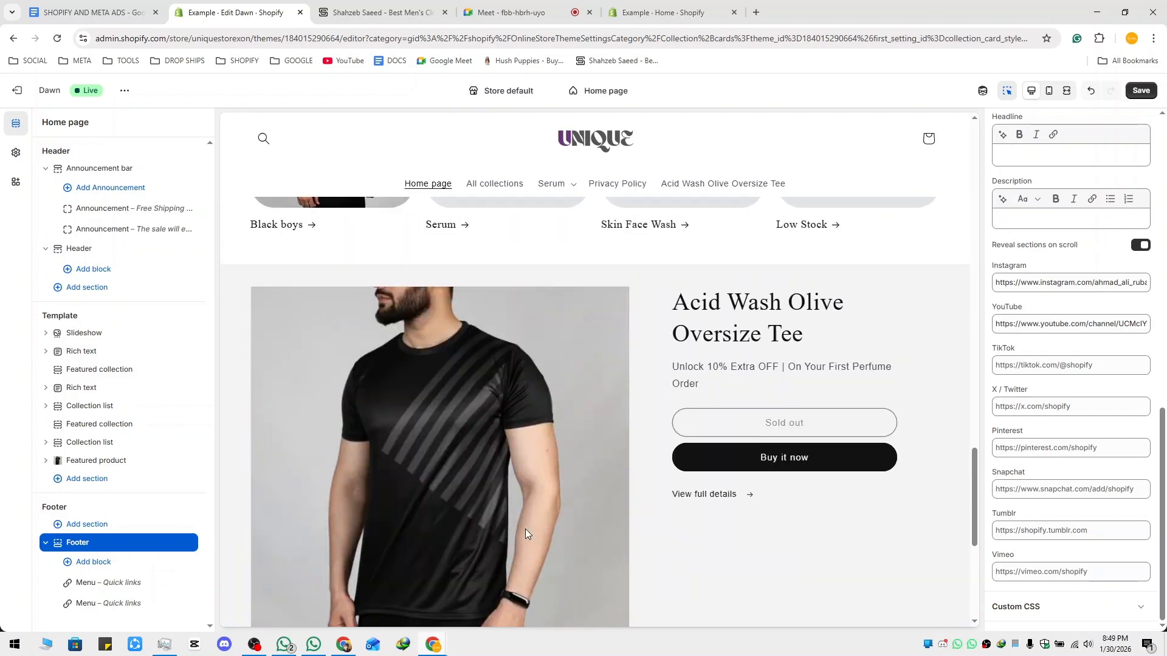
Replace the menu assigned to the Footer's second Menu block with Main menu.
{"action": "scroll", "coordinate": [526, 533], "scroll_direction": "down", "scroll_amount": 5}
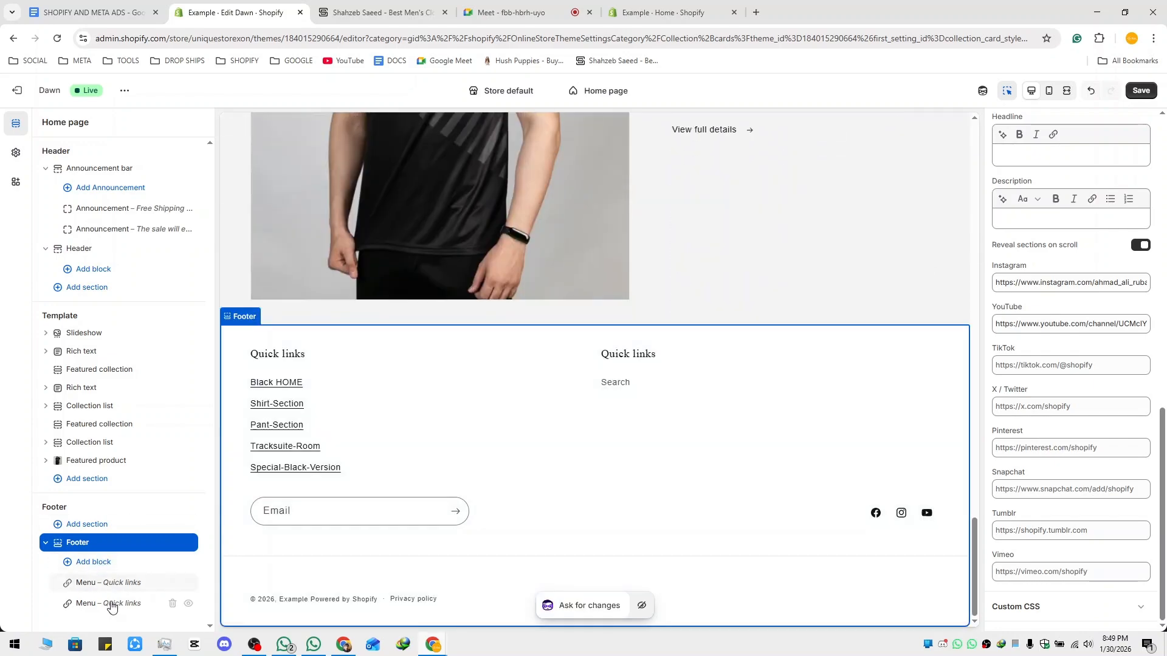
{"action": "left_click", "coordinate": [110, 604]}
{"action": "left_click", "coordinate": [1094, 220]}
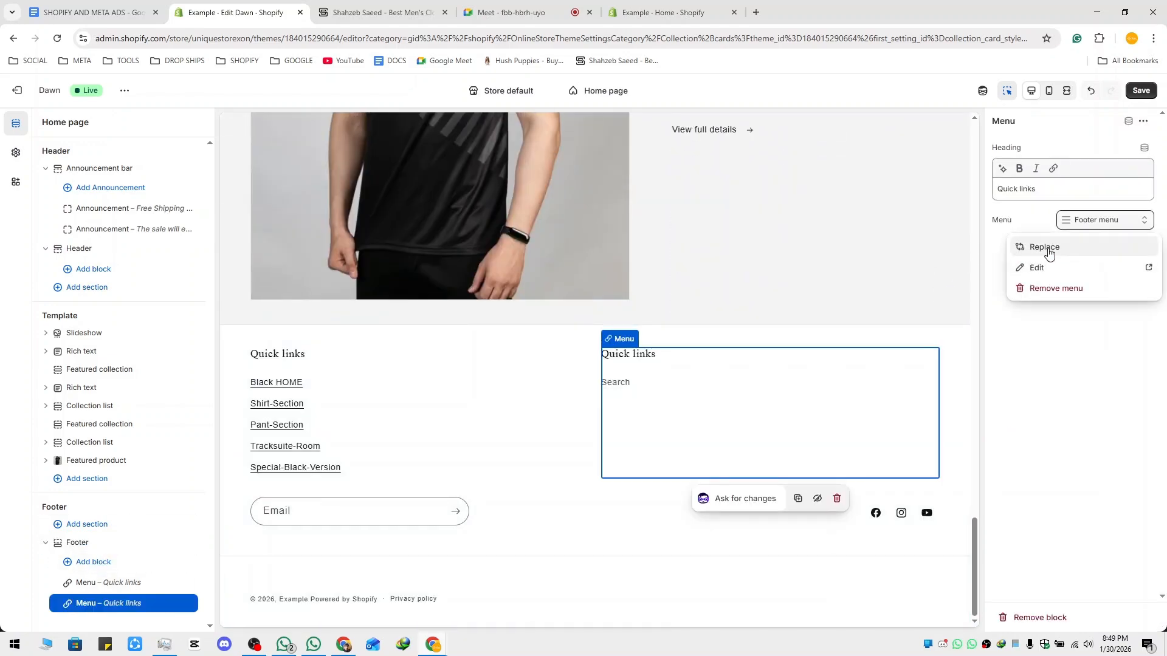
{"action": "left_click", "coordinate": [1040, 247]}
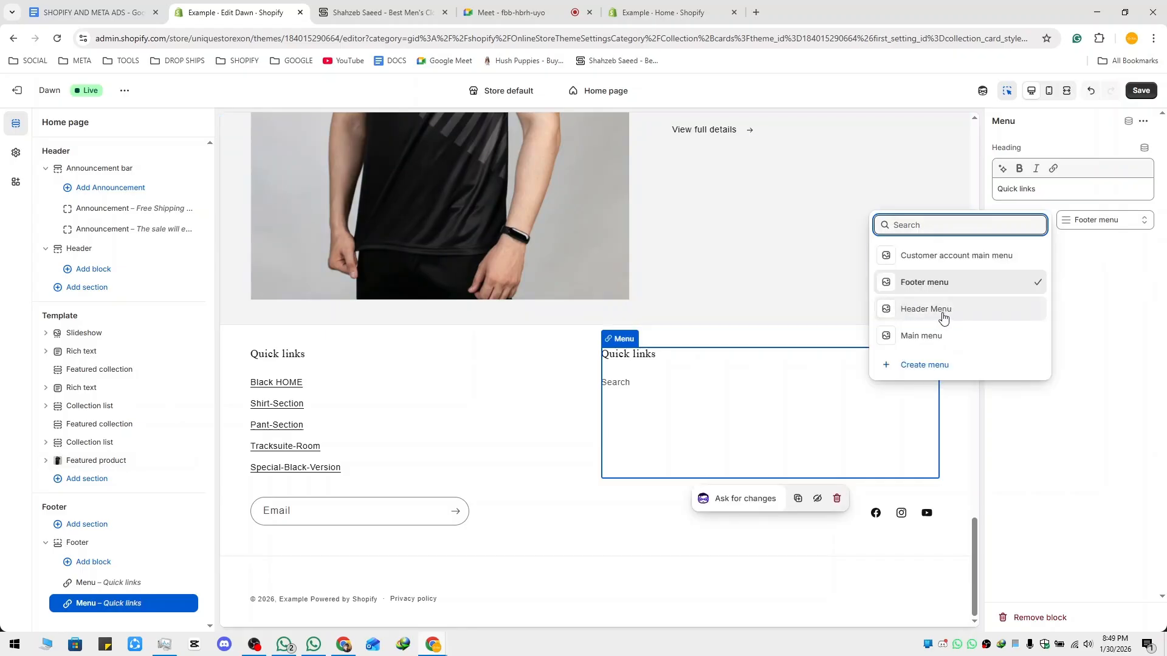
{"action": "left_click", "coordinate": [942, 336]}
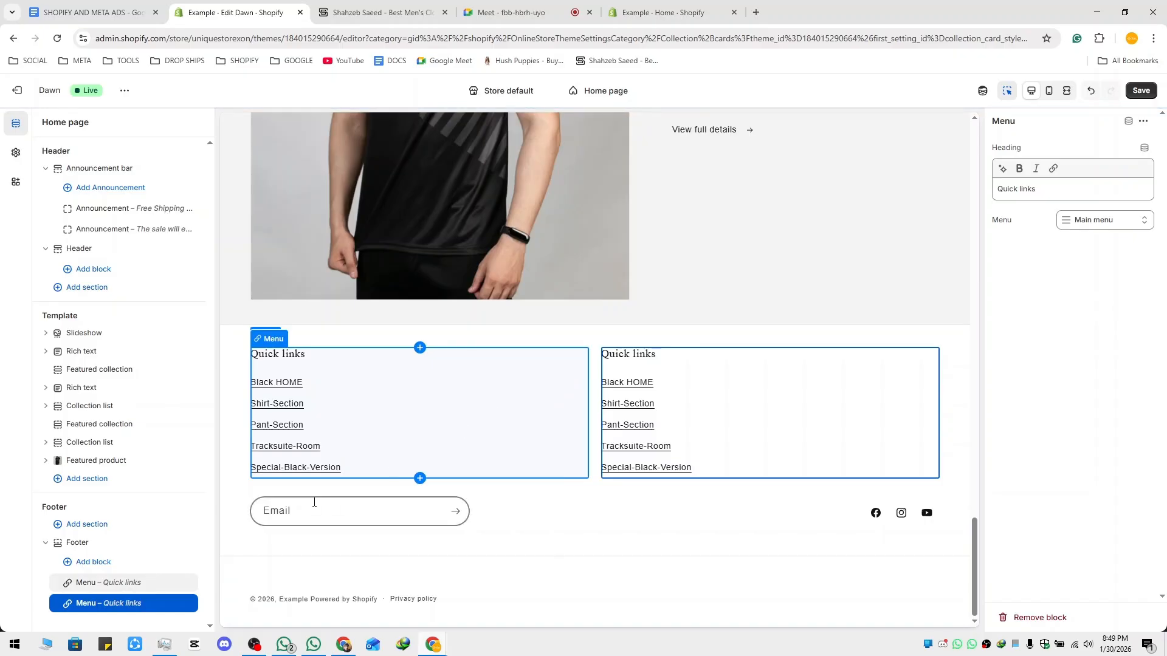
Review the home page preview from the announcement bar and slideshow down to the footer's two menu columns.
{"action": "scroll", "coordinate": [319, 529], "scroll_direction": "up", "scroll_amount": 20}
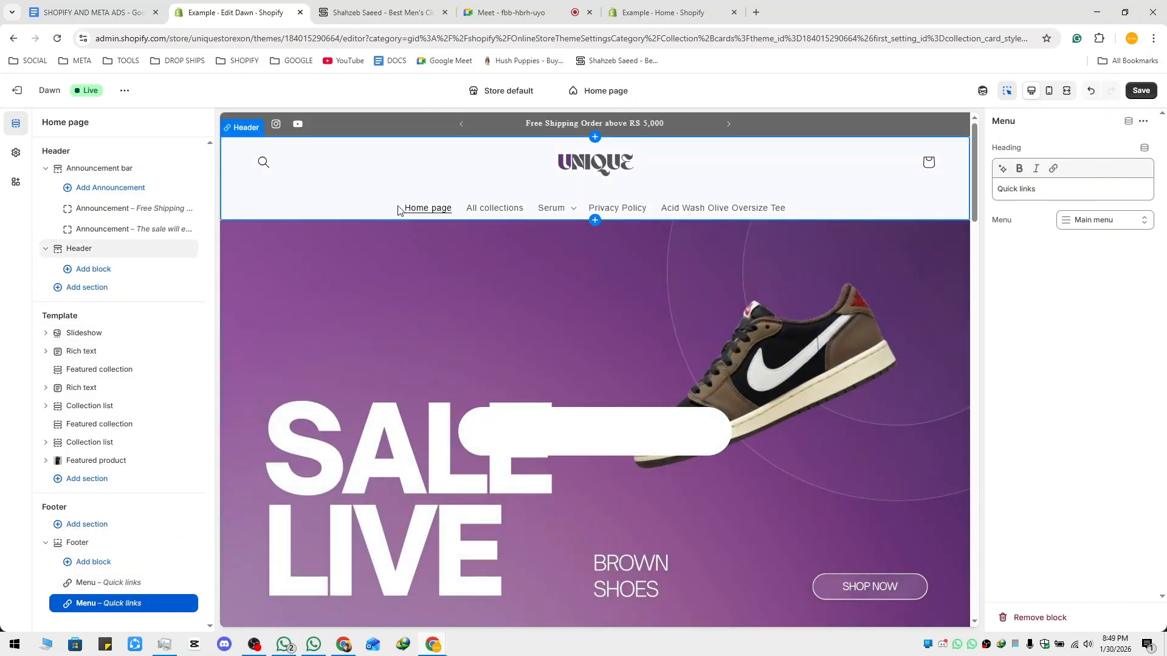
{"action": "scroll", "coordinate": [551, 391], "scroll_direction": "down", "scroll_amount": 5}
{"action": "scroll", "coordinate": [551, 391], "scroll_direction": "down", "scroll_amount": 16}
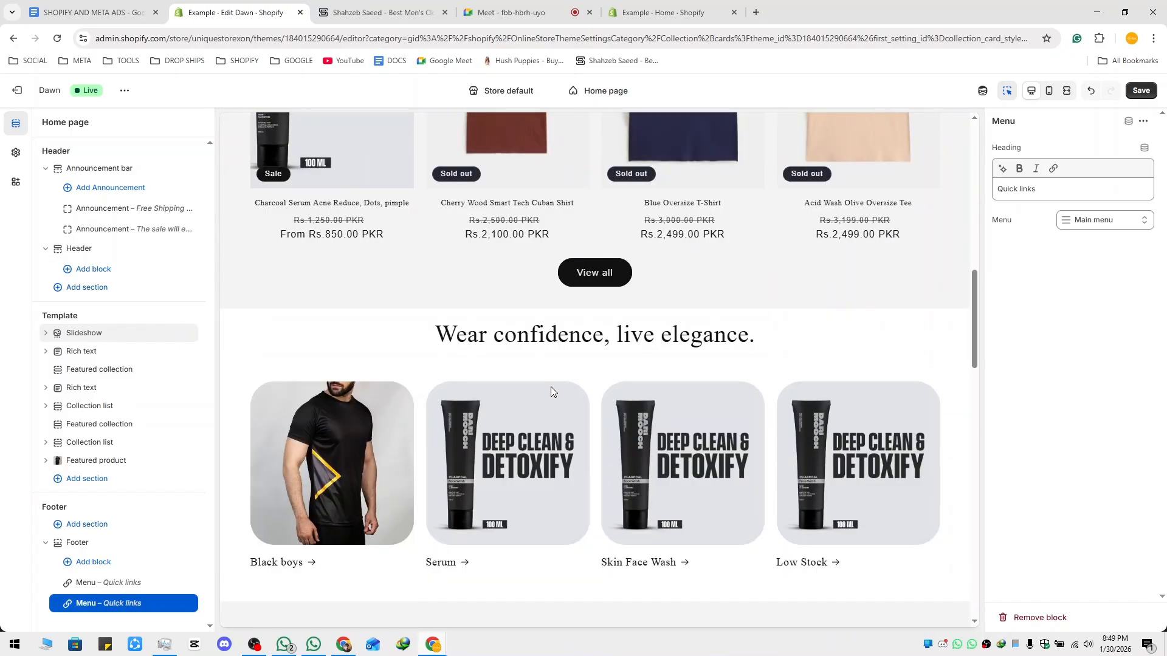
{"action": "scroll", "coordinate": [552, 391], "scroll_direction": "down", "scroll_amount": 15}
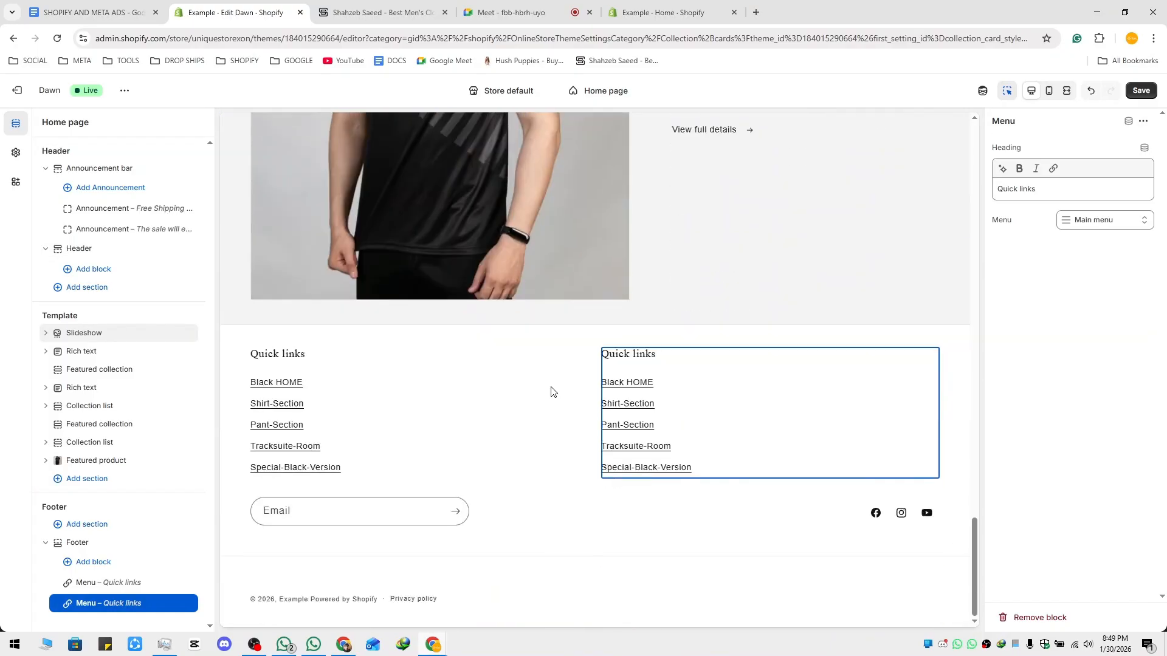
{"action": "scroll", "coordinate": [552, 391], "scroll_direction": "up", "scroll_amount": 10}
{"action": "scroll", "coordinate": [550, 387], "scroll_direction": "up", "scroll_amount": 15}
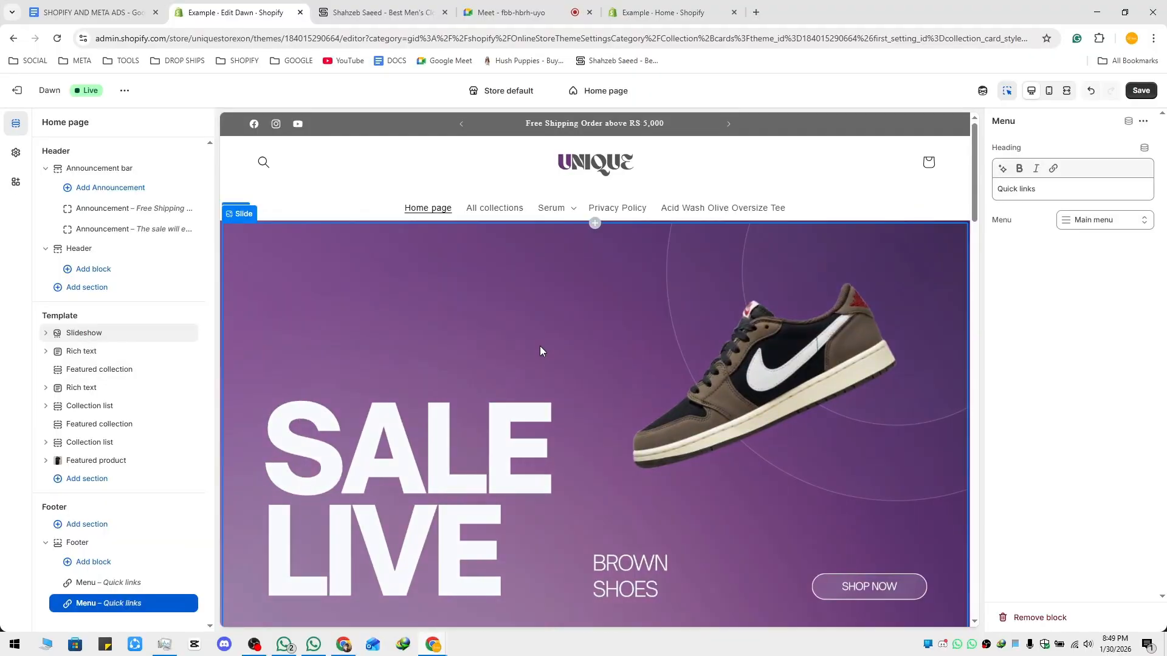
{"action": "scroll", "coordinate": [629, 250], "scroll_direction": "down", "scroll_amount": 12}
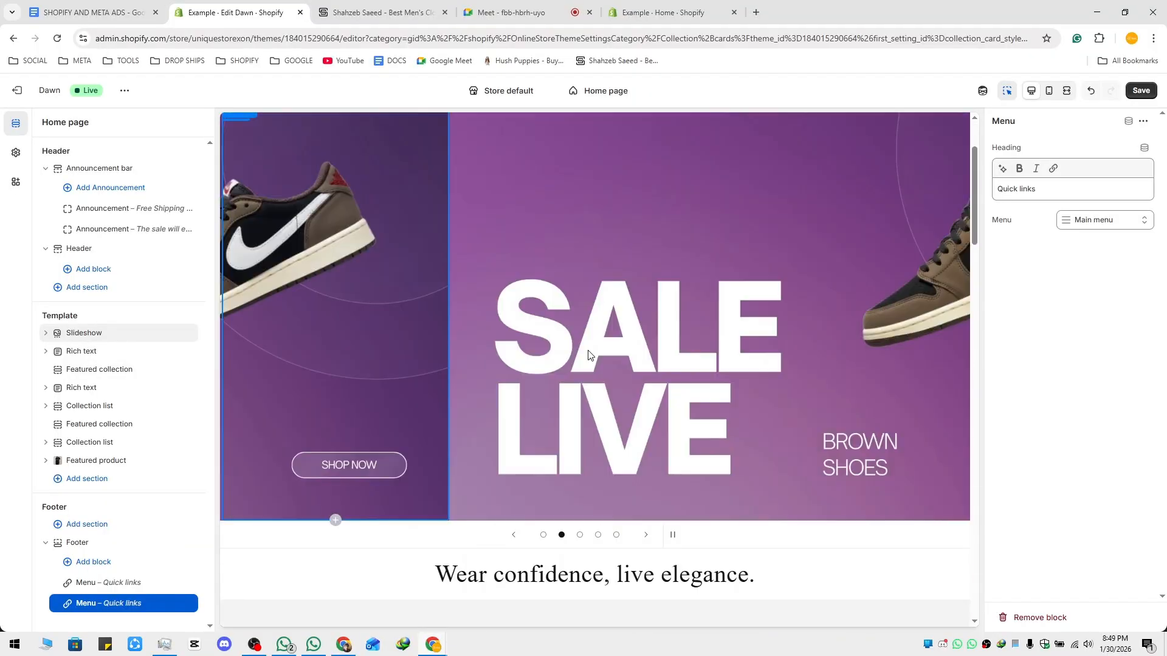
{"action": "scroll", "coordinate": [588, 355], "scroll_direction": "up", "scroll_amount": 12}
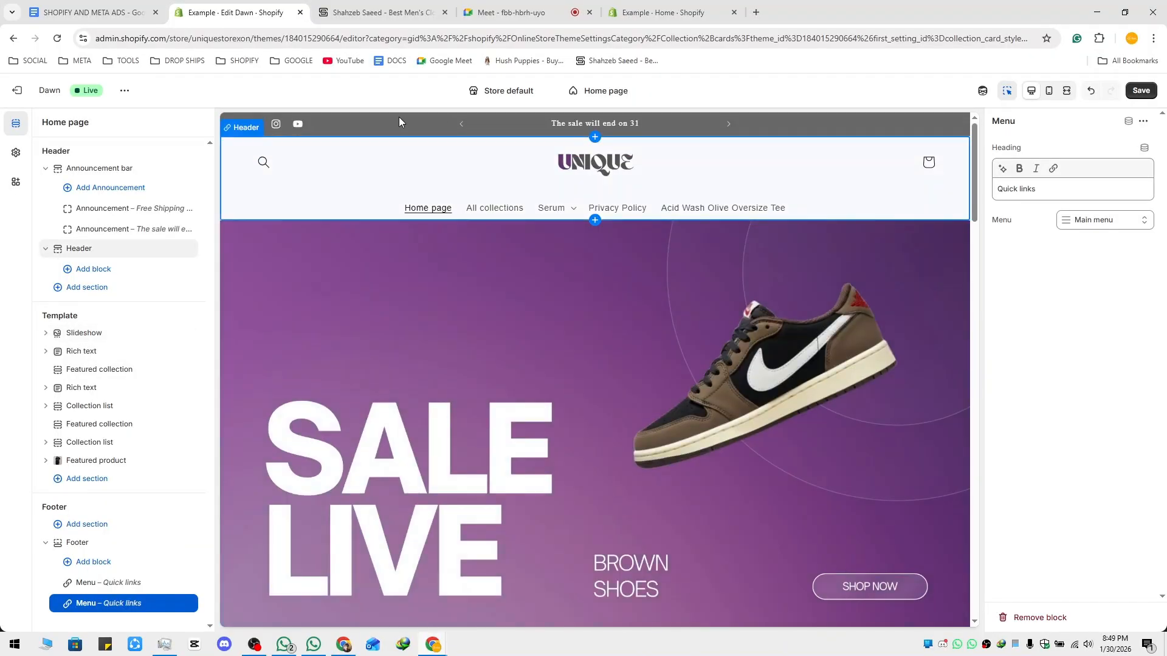
{"action": "scroll", "coordinate": [555, 370], "scroll_direction": "down", "scroll_amount": 10}
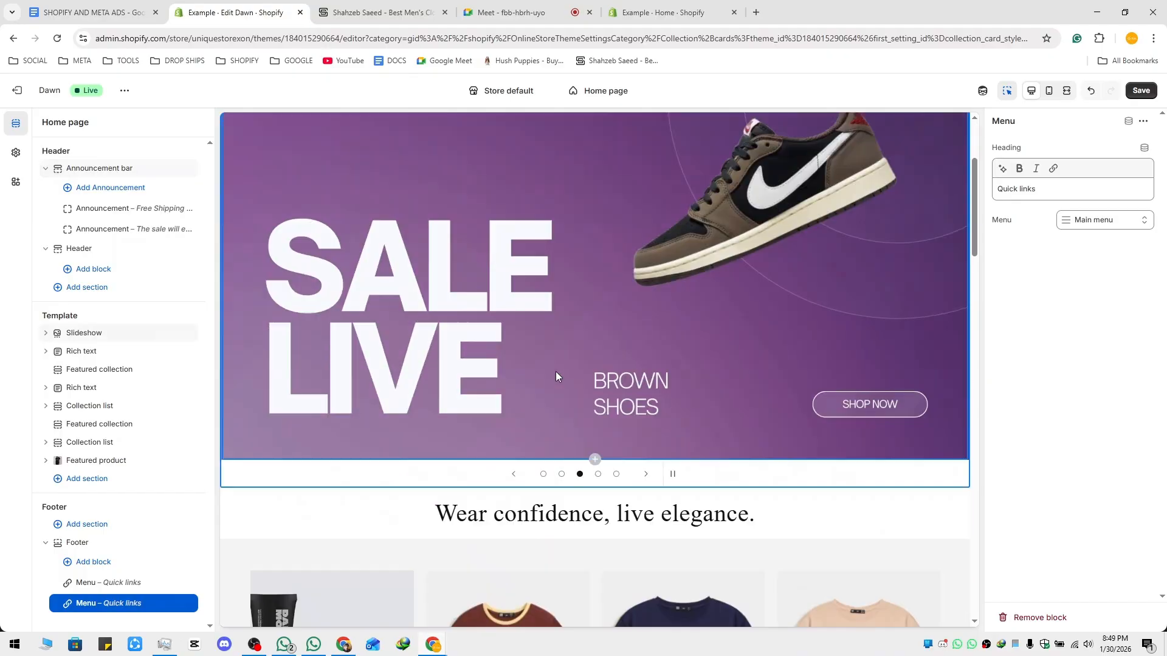
{"action": "scroll", "coordinate": [401, 480], "scroll_direction": "up", "scroll_amount": 12}
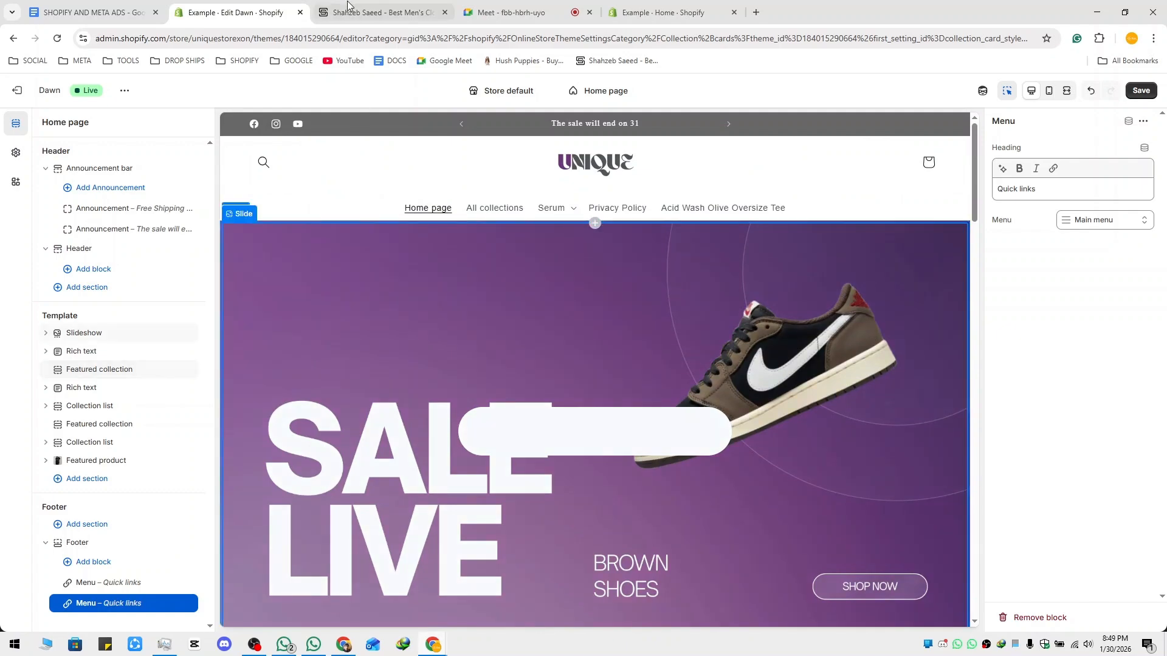
Look over the list of store pages available for editing and save the home page changes.
{"action": "left_click", "coordinate": [504, 12]}
{"action": "left_click", "coordinate": [237, 12]}
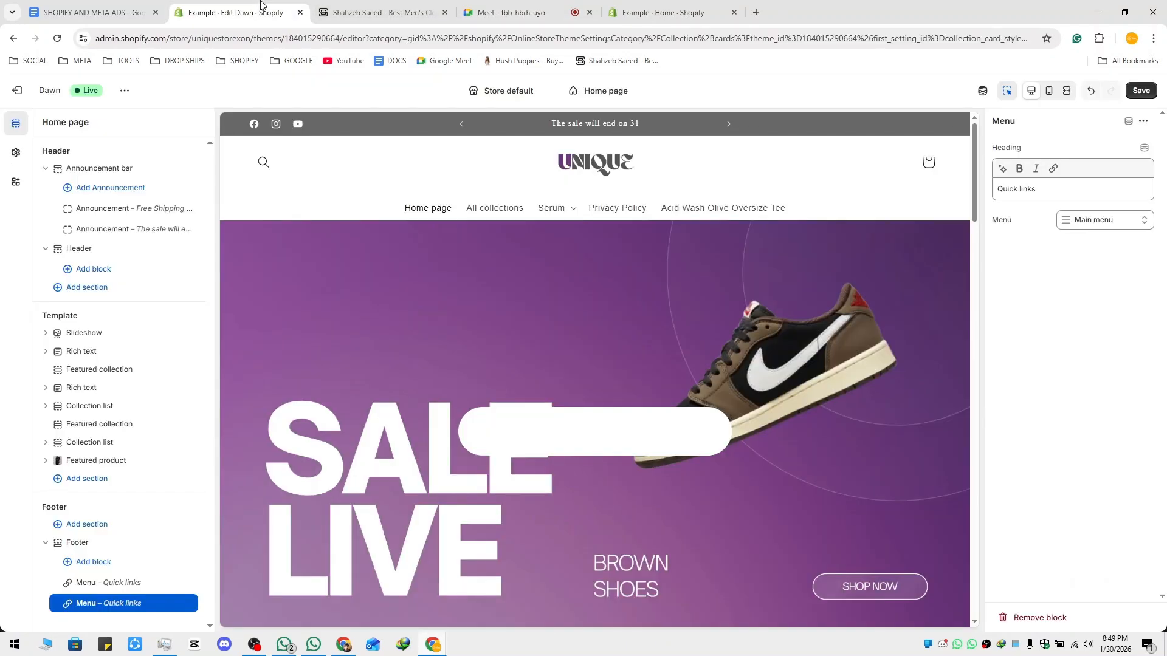
{"action": "left_click", "coordinate": [602, 91]}
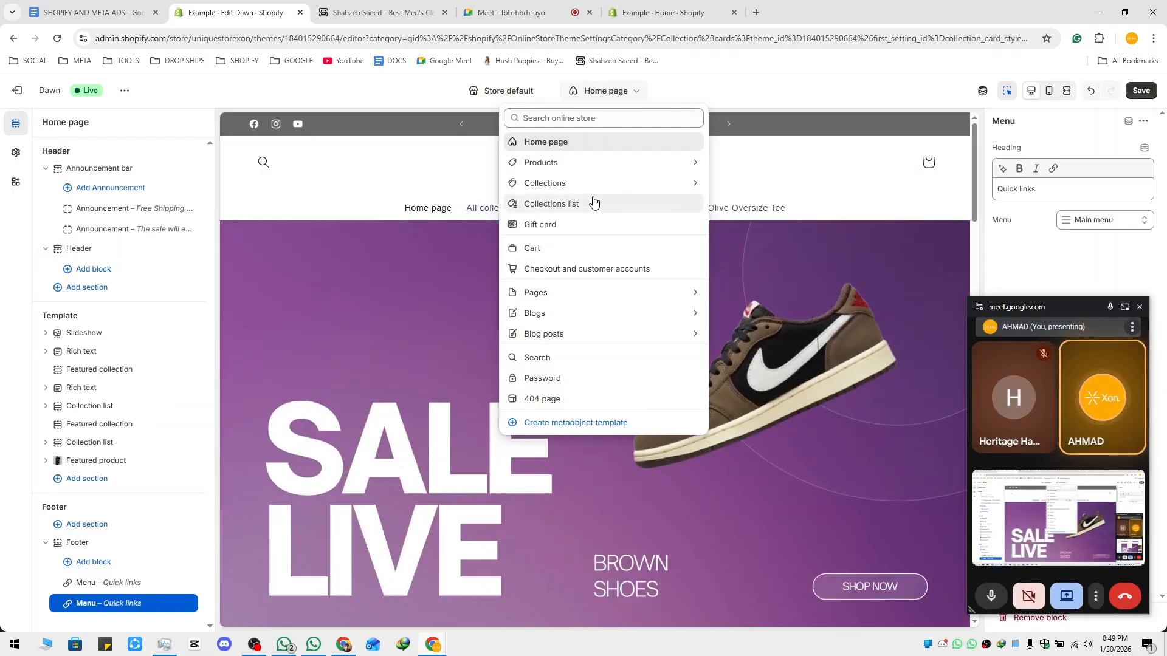
{"action": "left_click", "coordinate": [373, 172]}
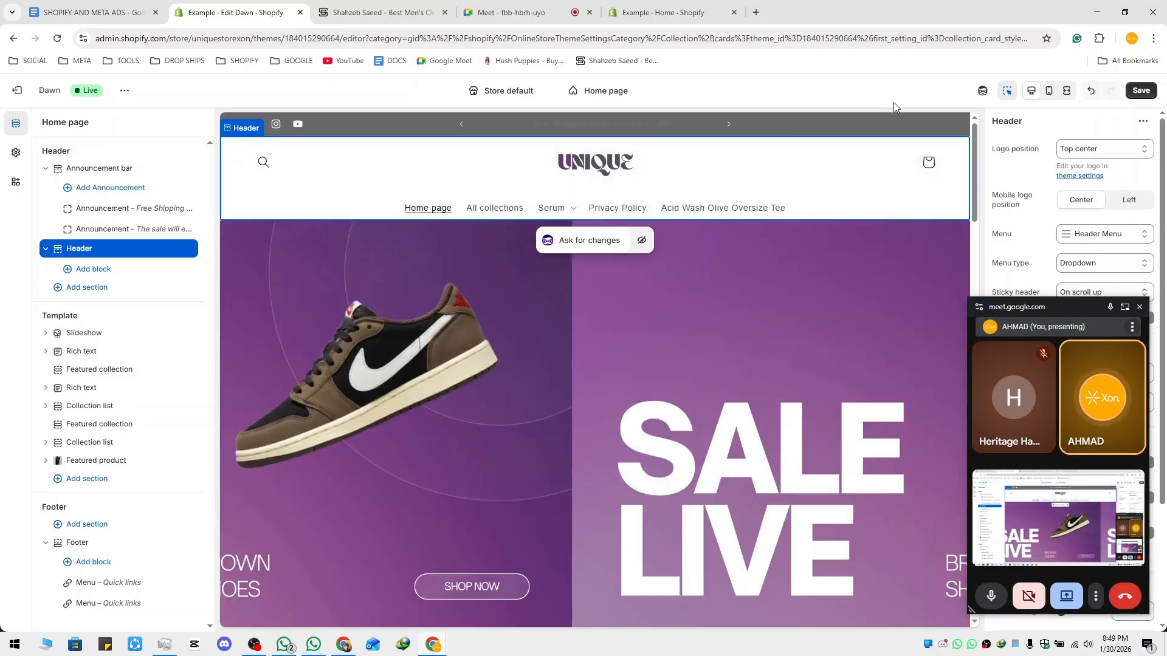
{"action": "key", "text": "ctrl+s"}
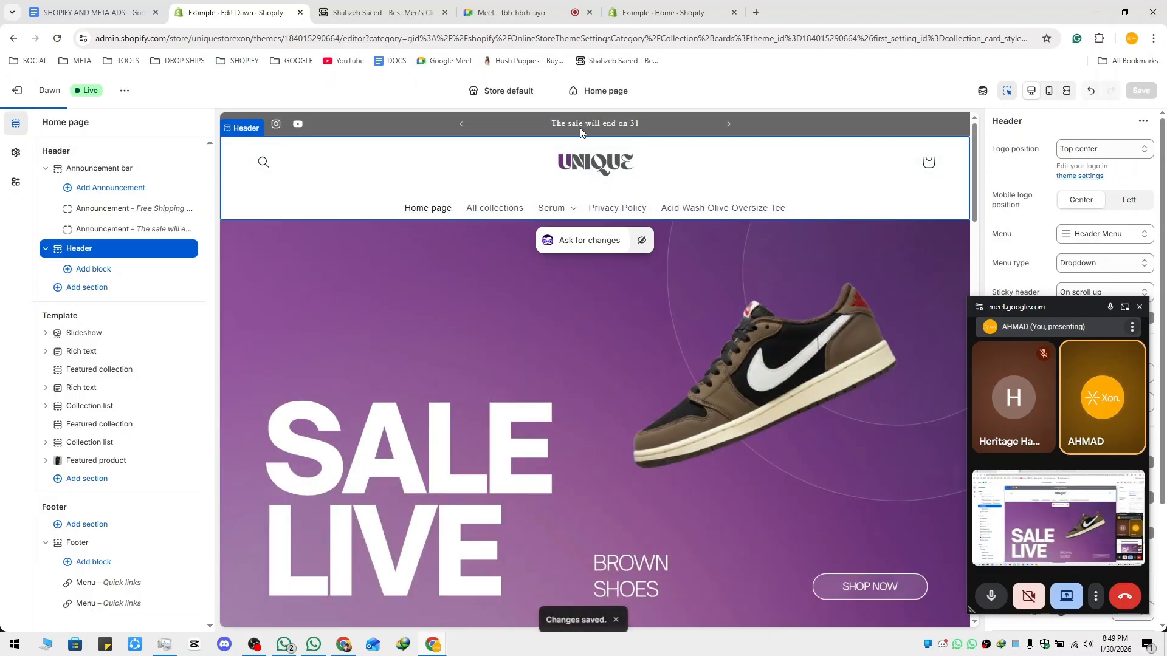
Switch to Google Meet, dismiss the call time-limit notice and leave the call.
{"action": "left_click", "coordinate": [510, 12]}
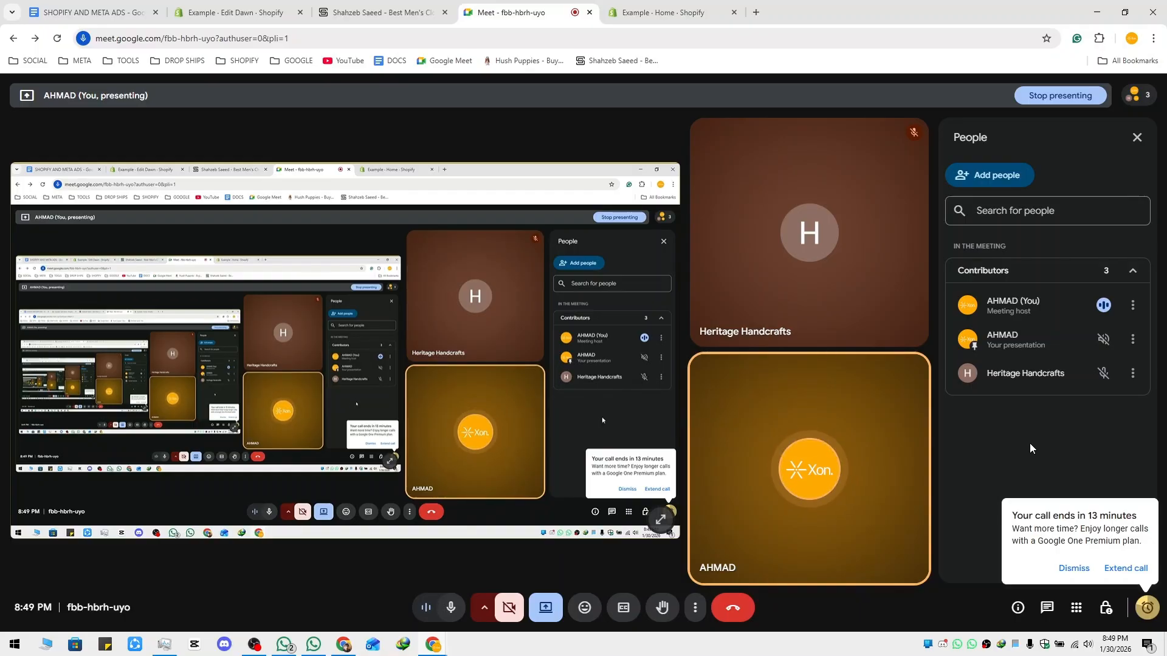
{"action": "left_click", "coordinate": [1072, 568]}
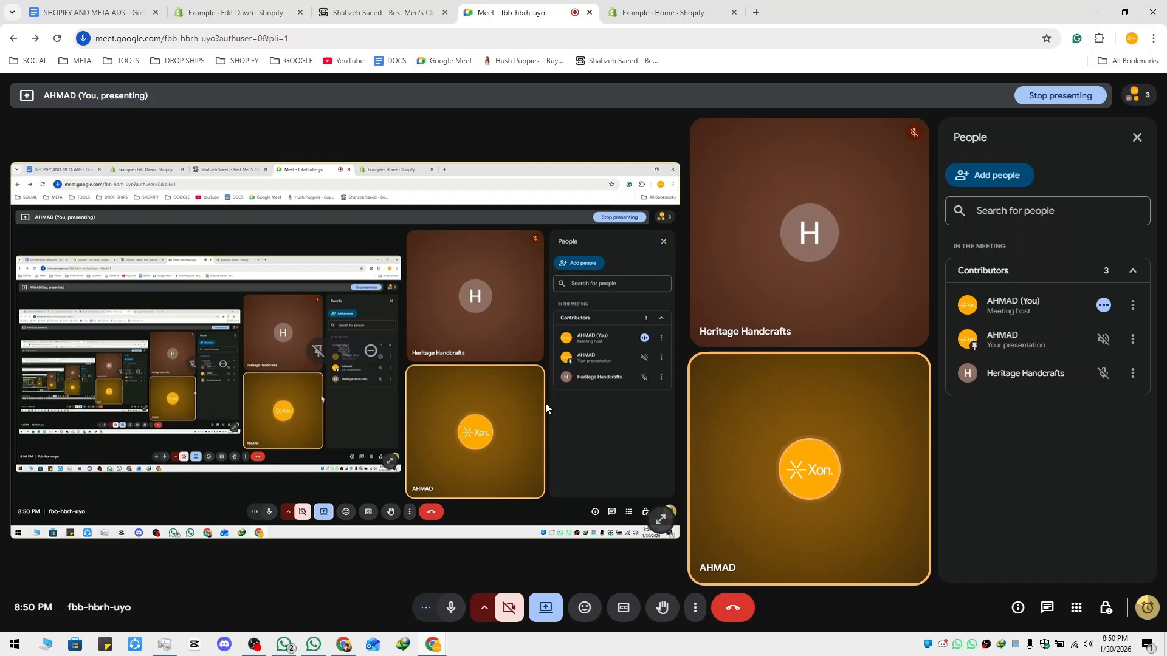
{"action": "left_click", "coordinate": [733, 609]}
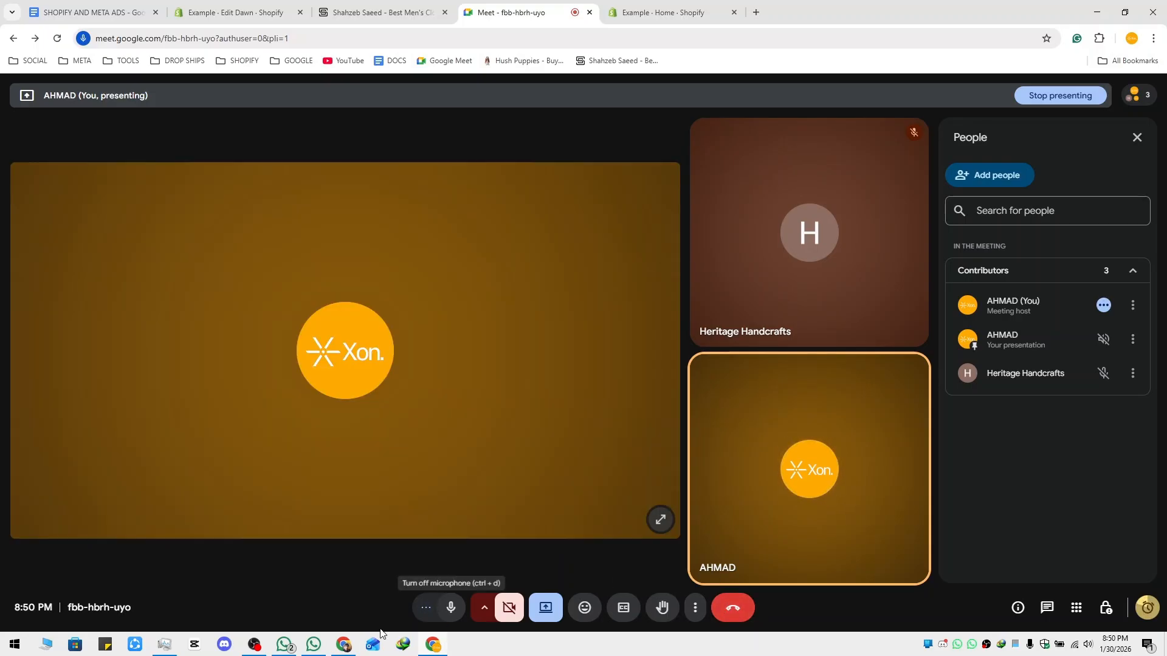